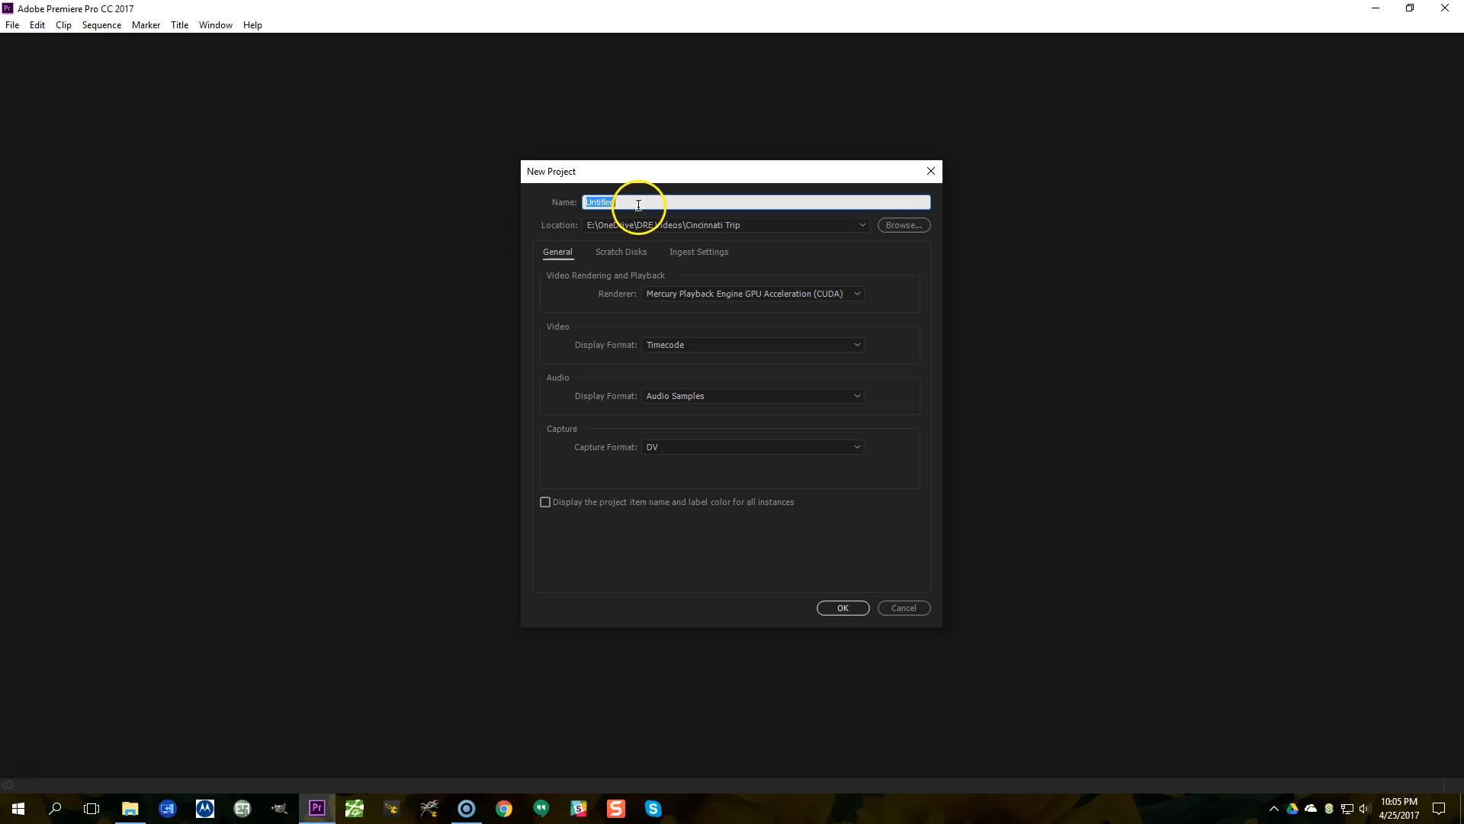
Step: Create the project Ohio Train Bridge with Mercury Playback Engine GPU Acceleration (CUDA) as the renderer
text(Ohio Train Bridge)
click(556, 412)
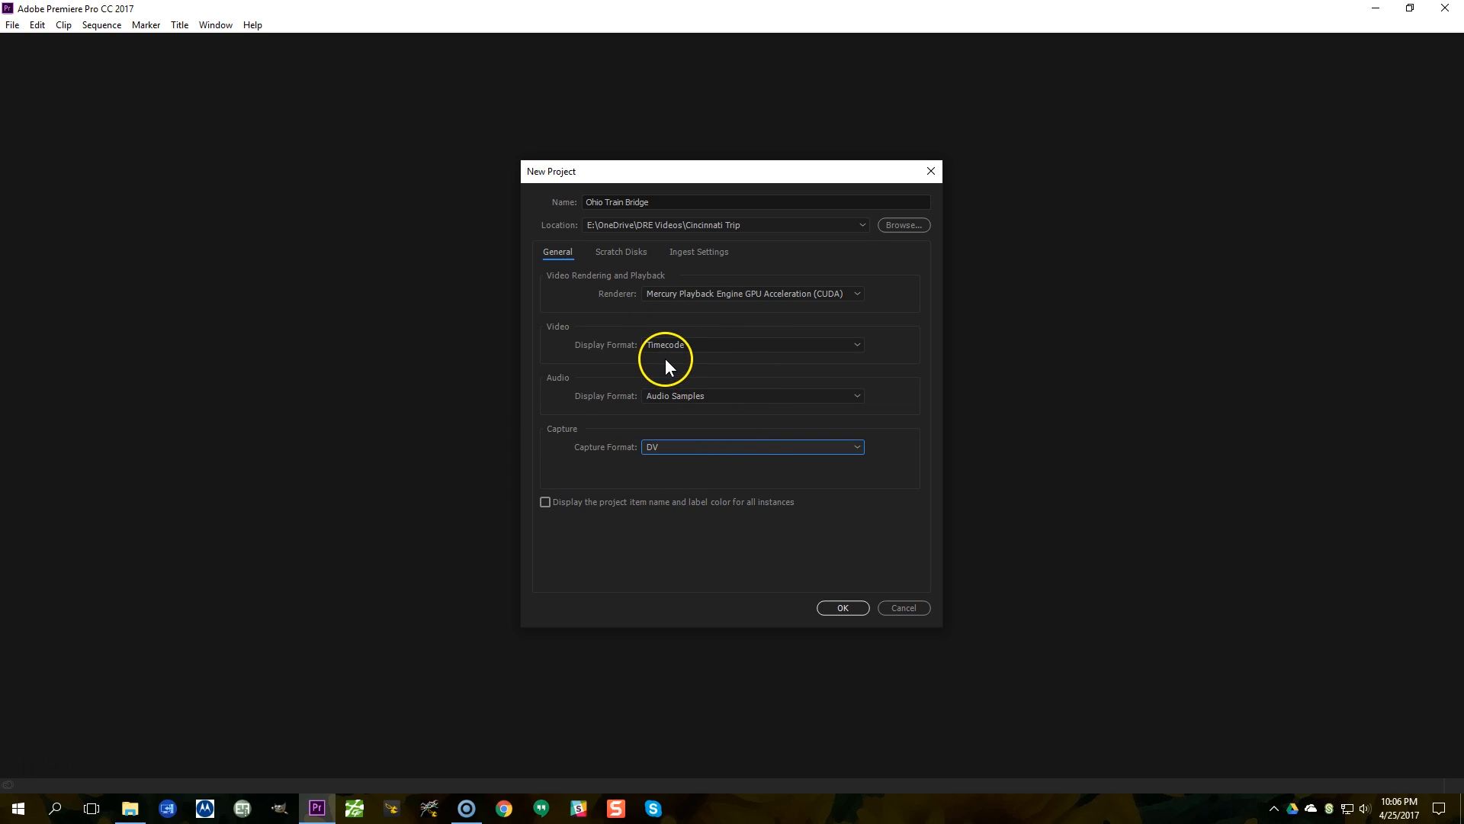
click(671, 293)
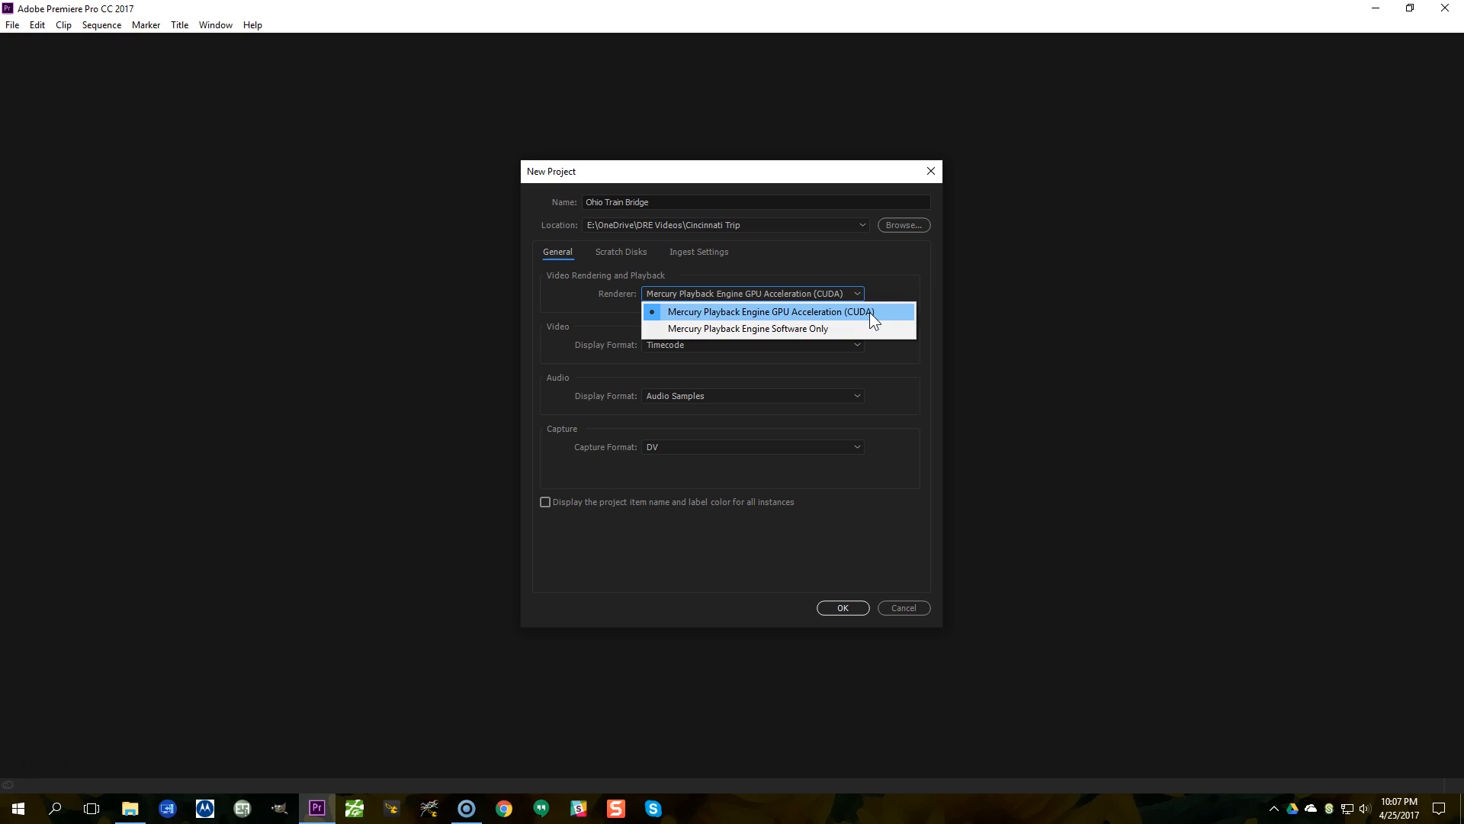
click(756, 331)
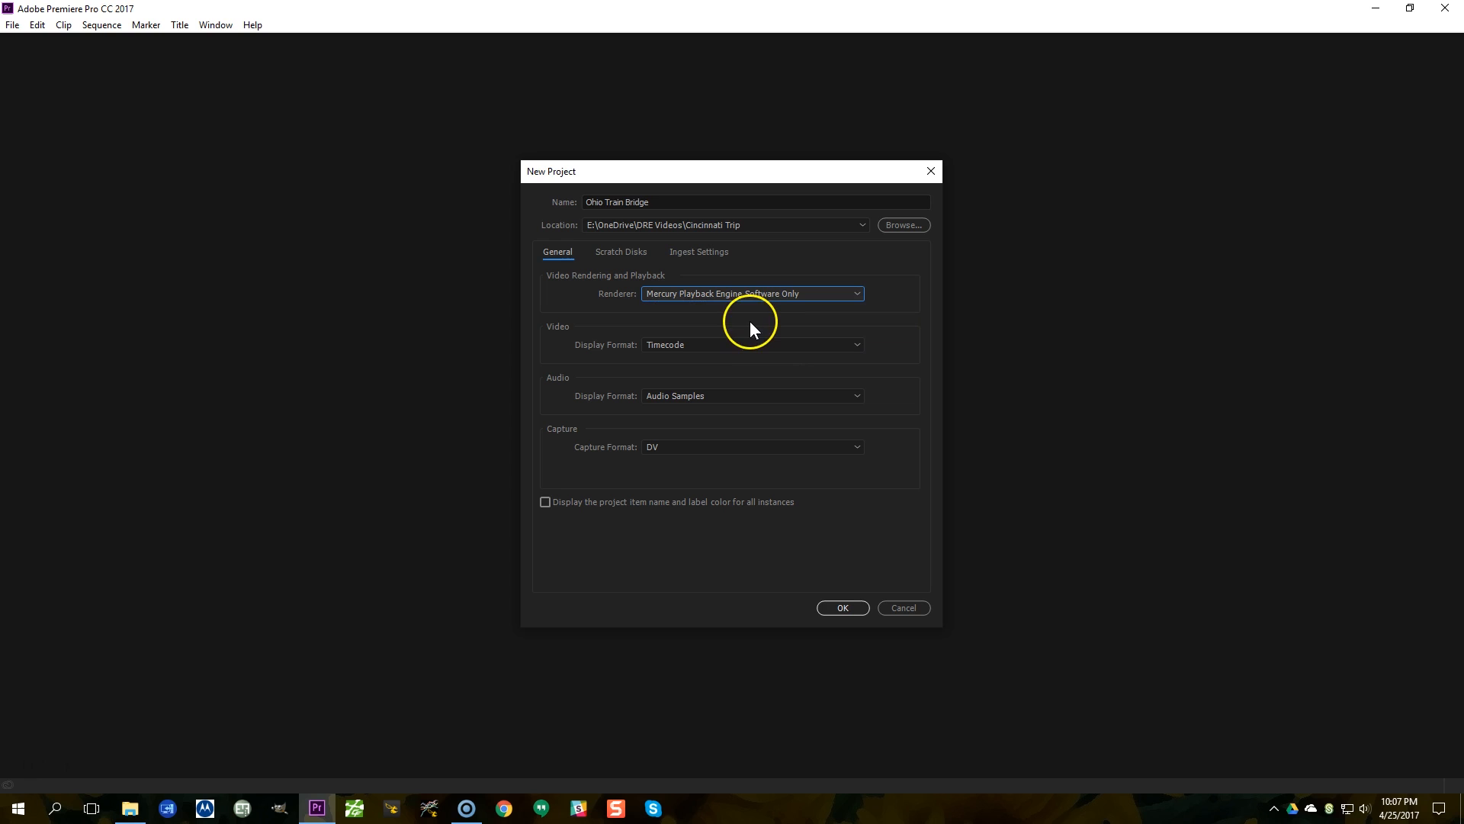
click(702, 295)
click(697, 312)
click(827, 603)
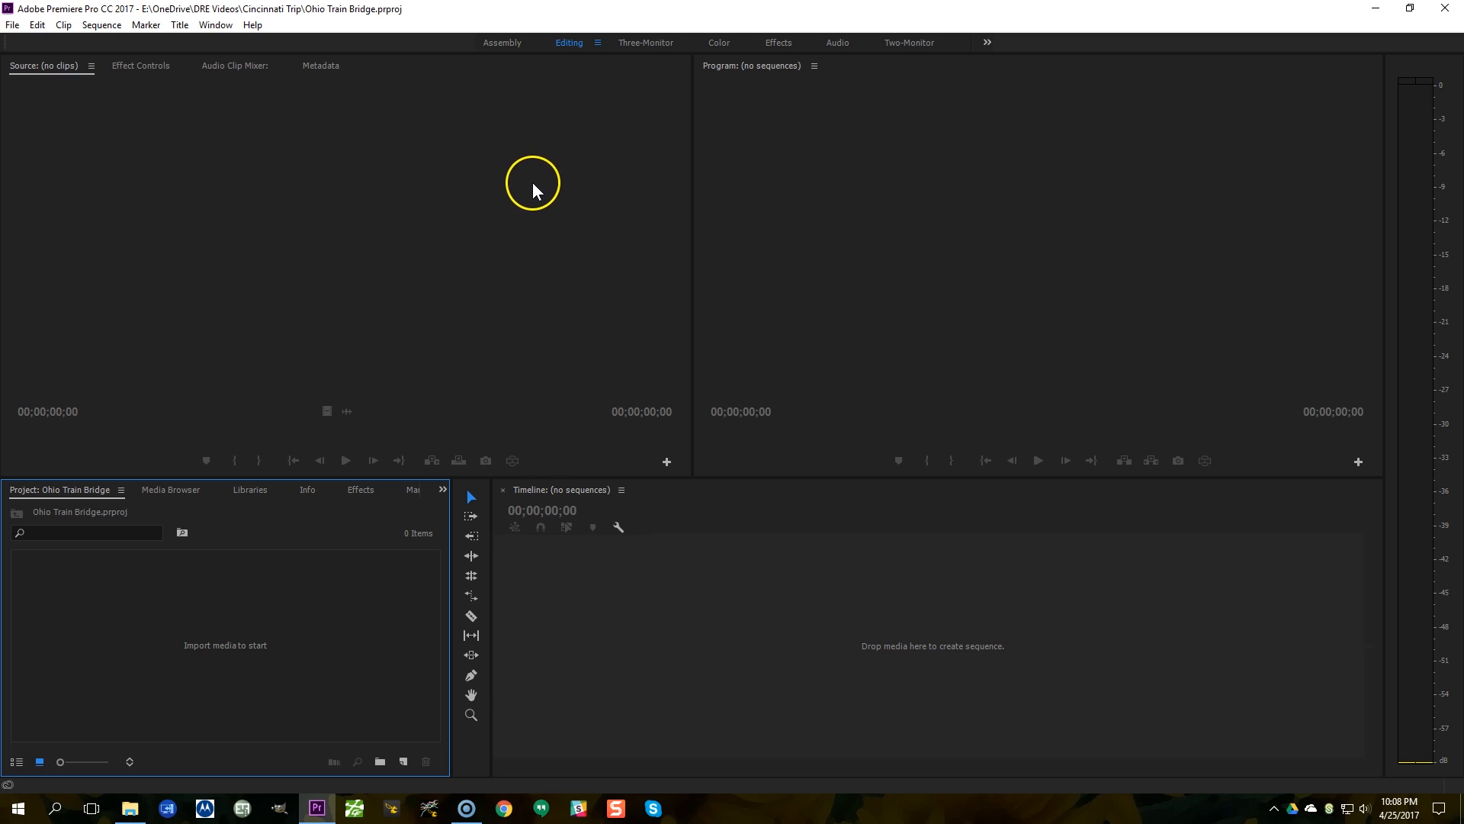
Step: Browse the folders on the C: (OS) drive for media and examine the options offered for the NVIDIA folder
click(156, 492)
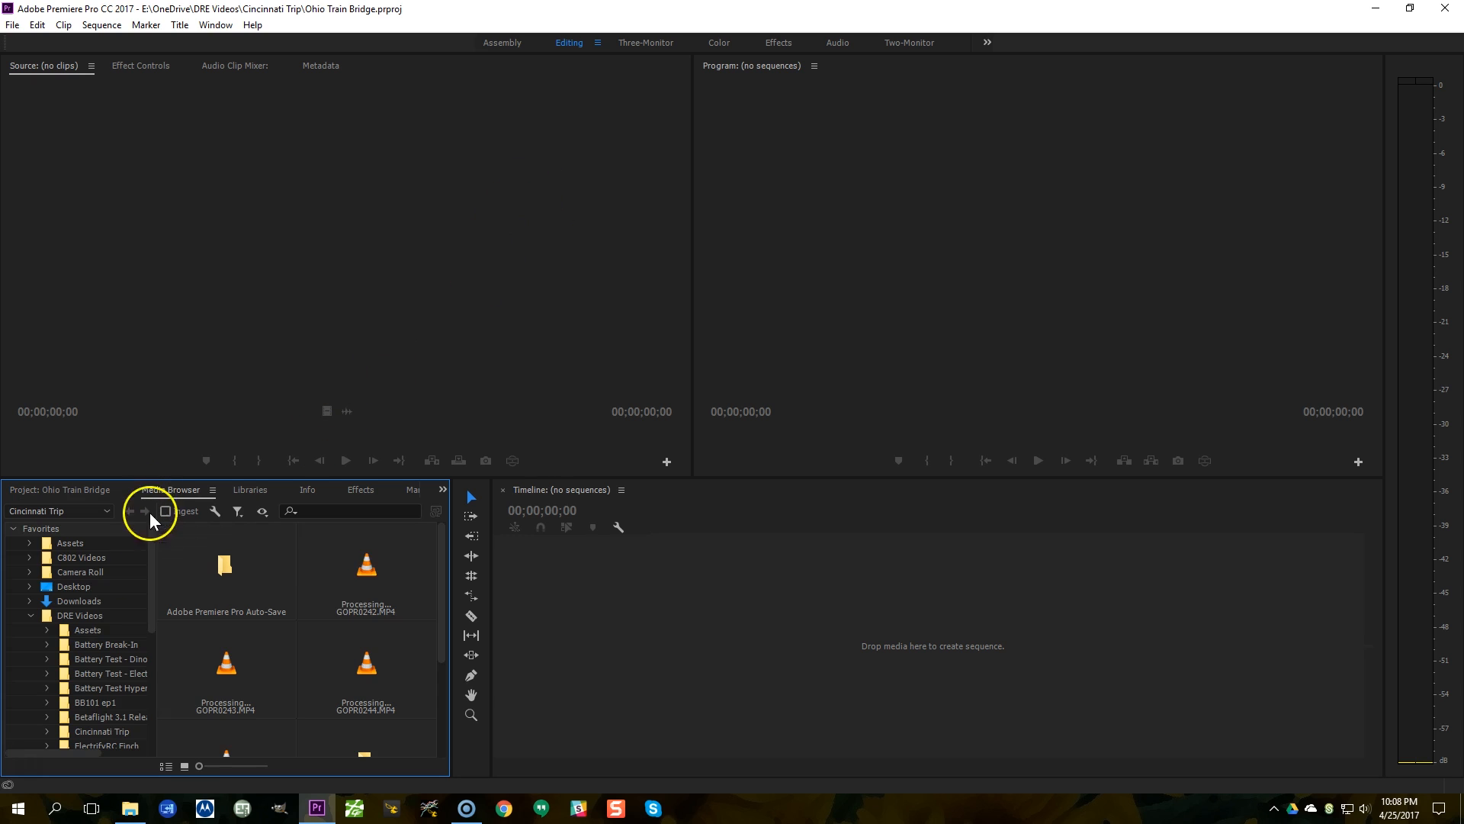
scroll(48, 568, down, 5)
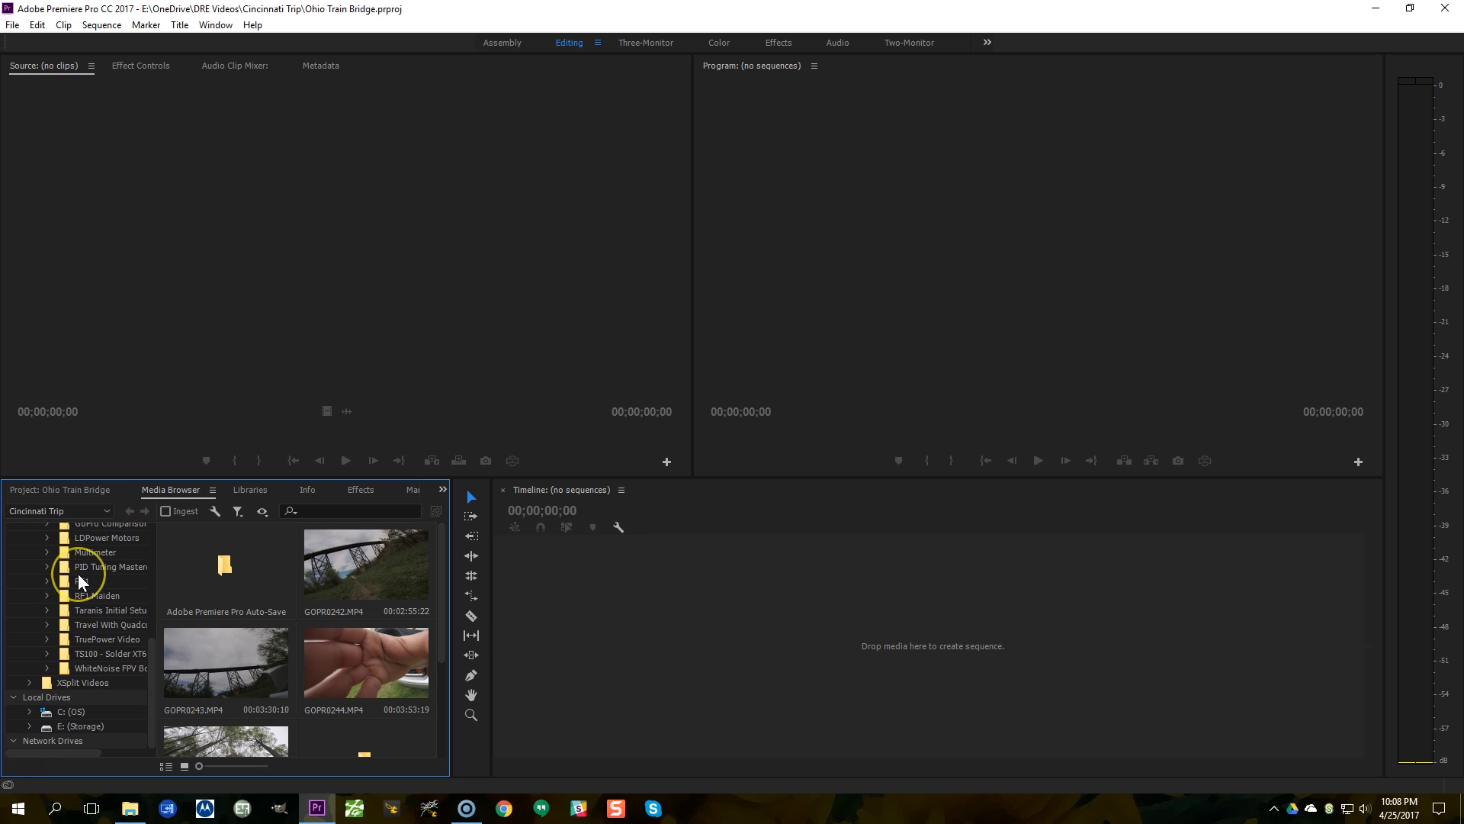
click(29, 711)
scroll(107, 663, down, 4)
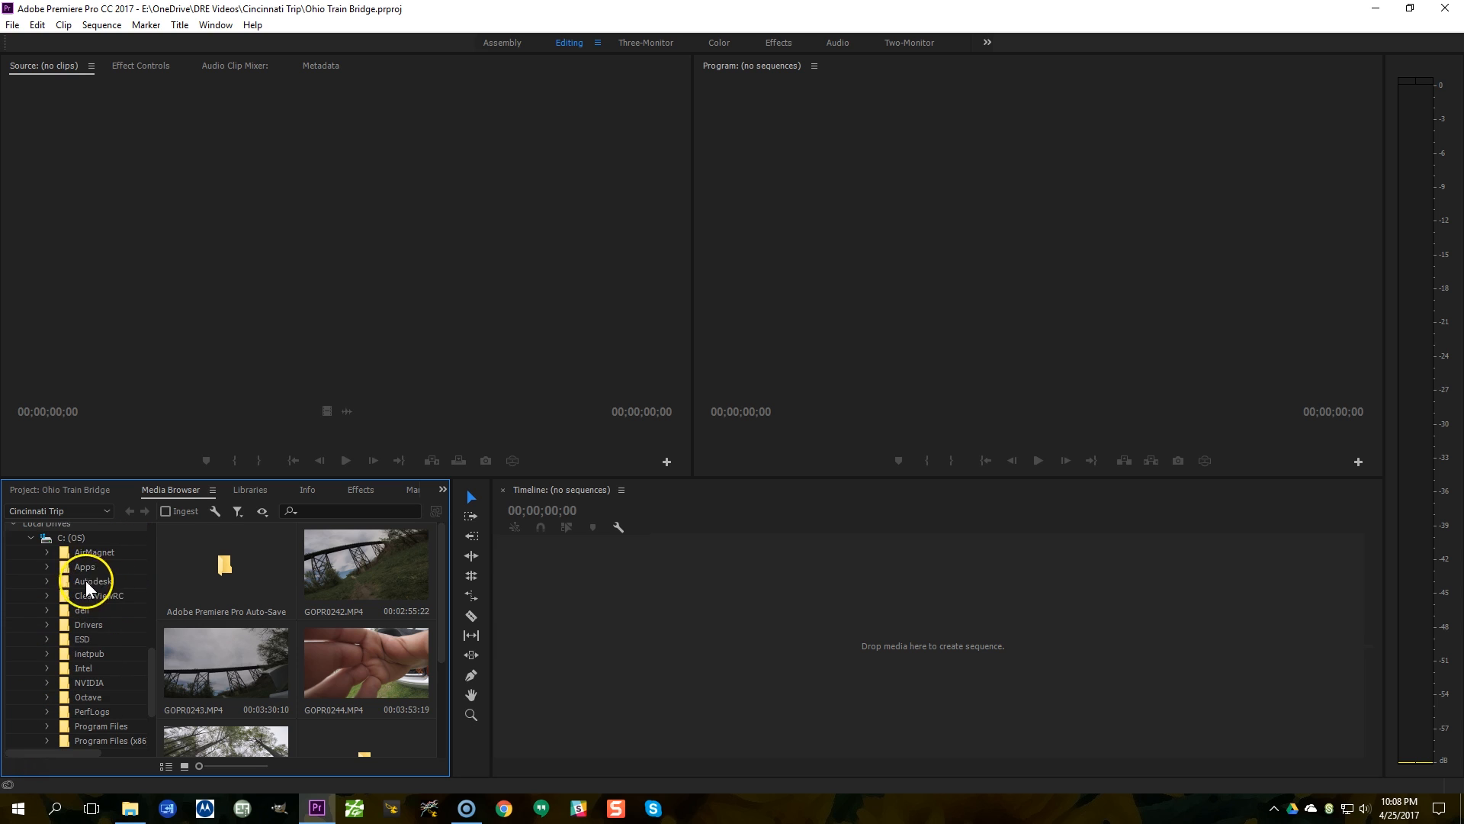
scroll(78, 643, down, 3)
scroll(84, 652, up, 3)
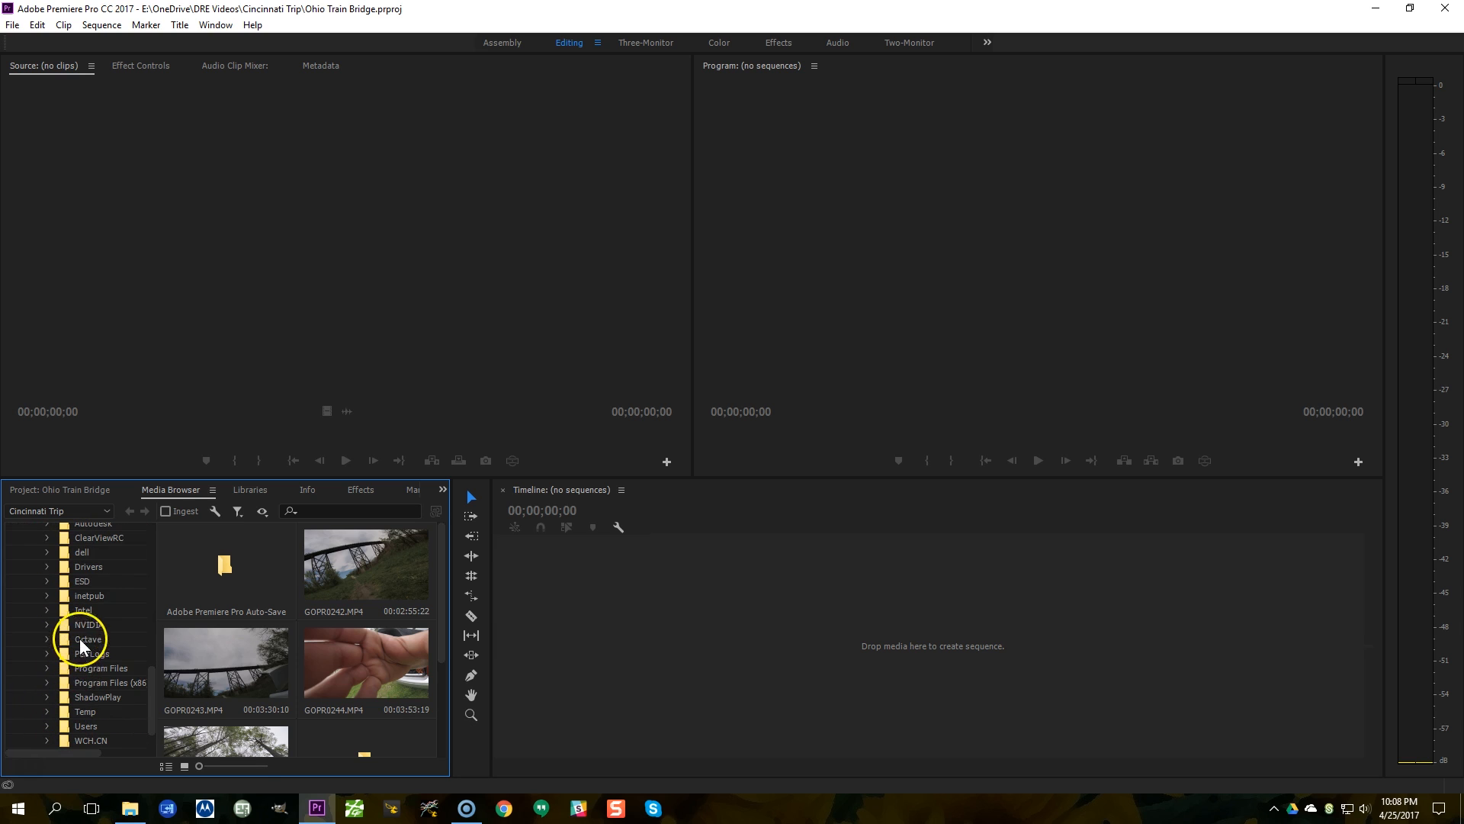
right_click(82, 628)
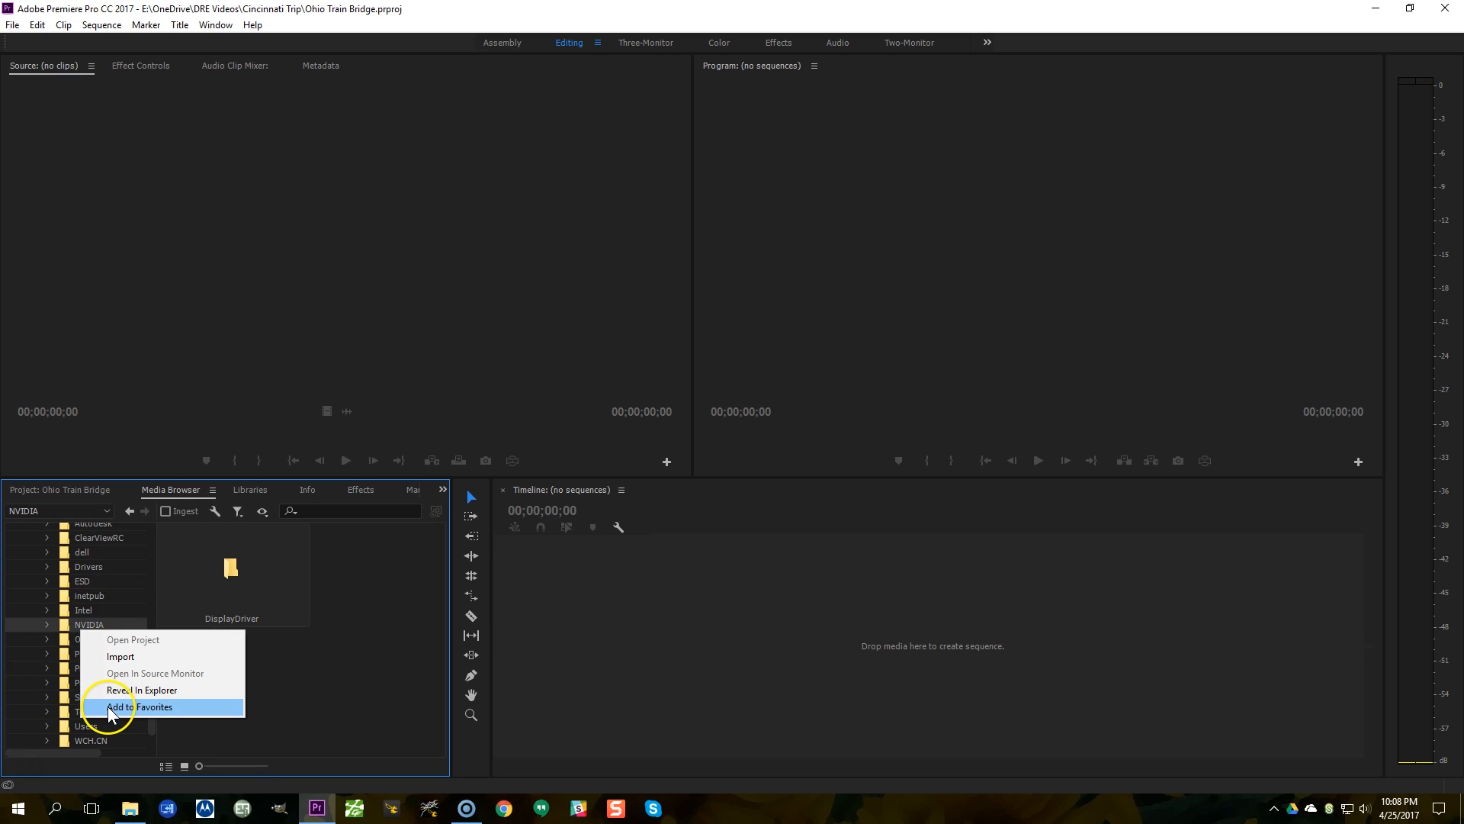
click(136, 565)
scroll(135, 565, up, 10)
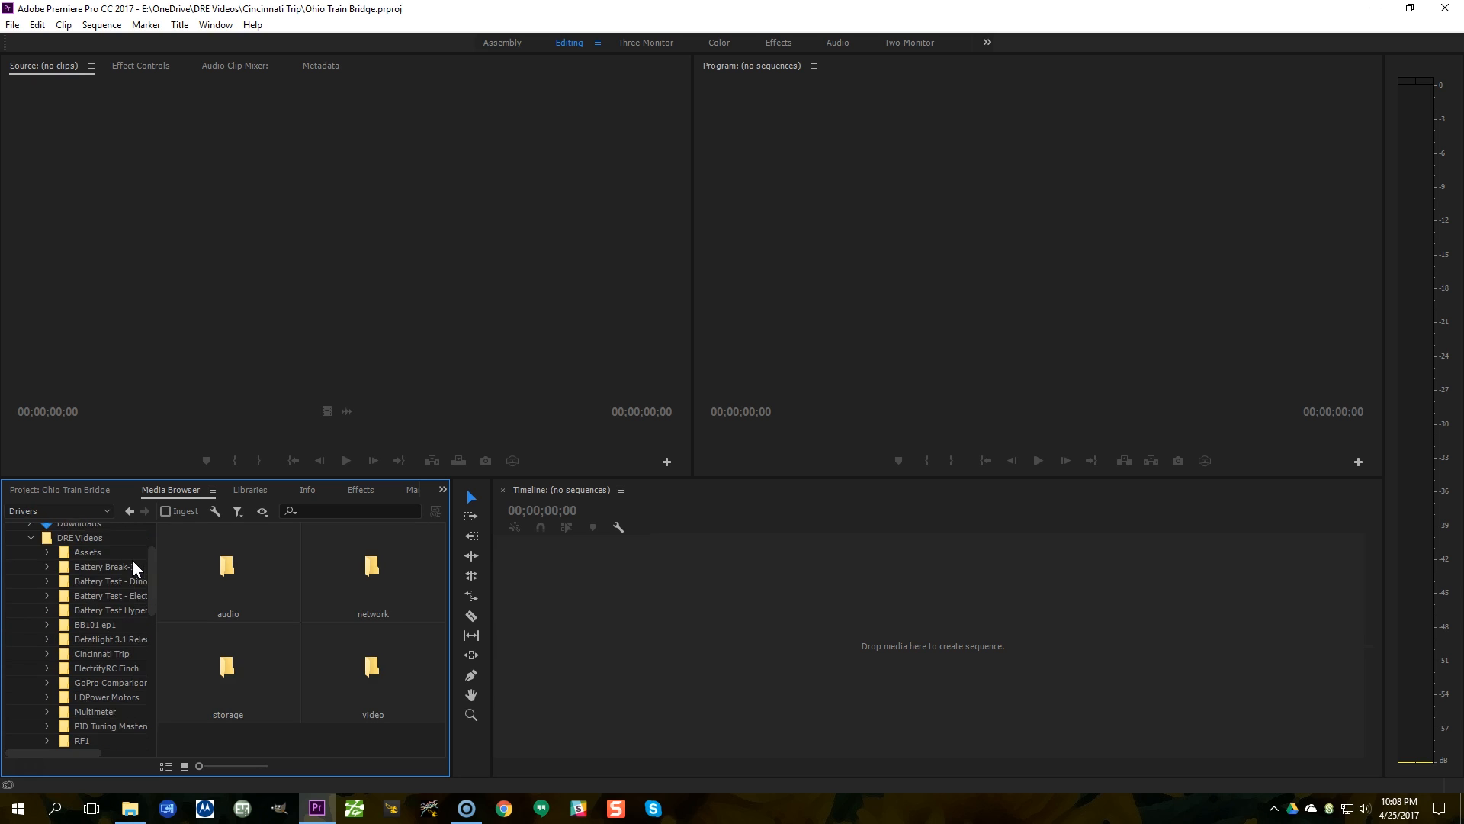
scroll(136, 565, up, 3)
Step: Open the Cincinnati Trip folder inside the favorite DRE Videos folder and look through its clips
click(30, 615)
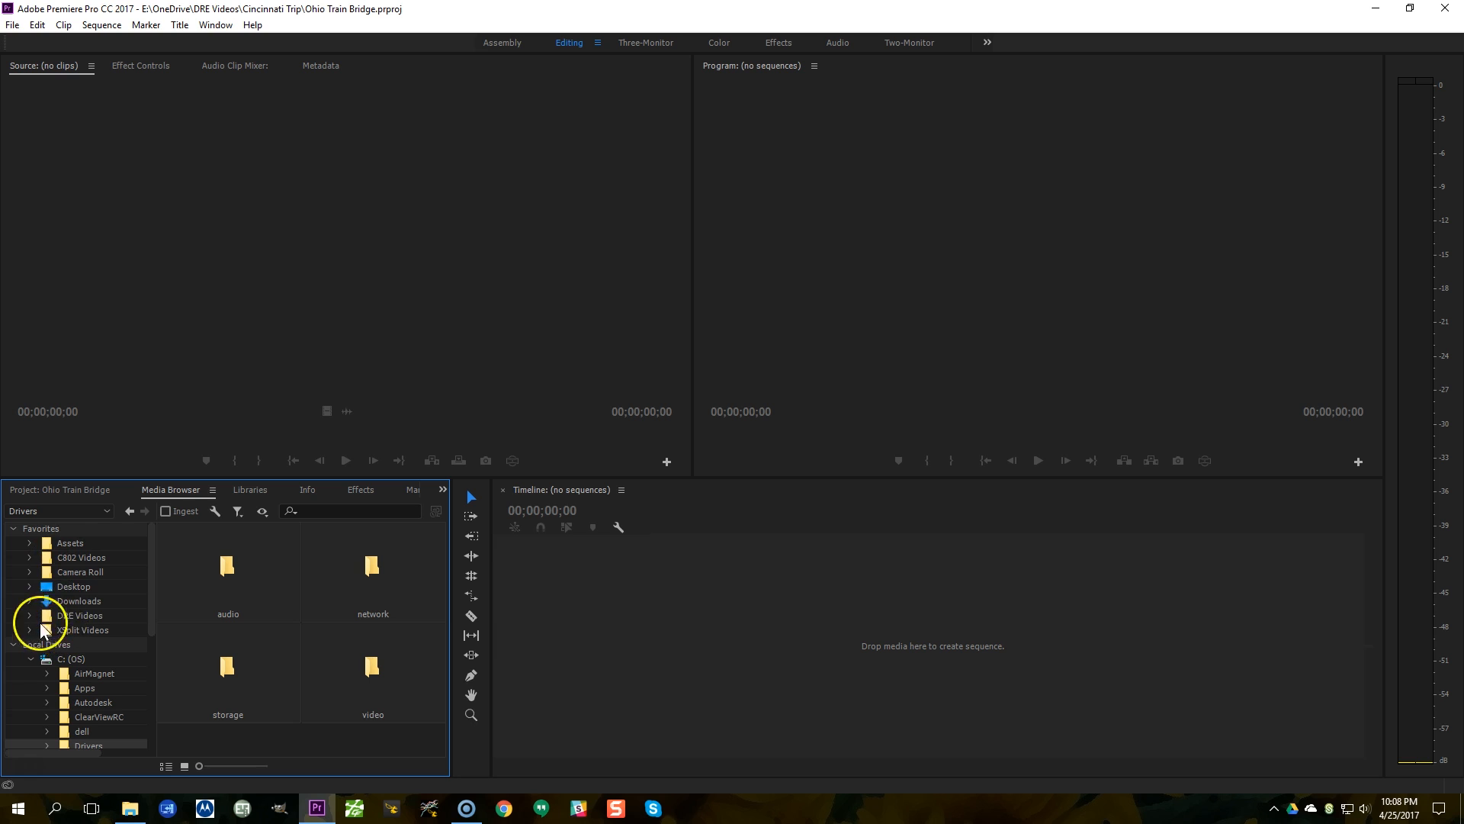
click(57, 617)
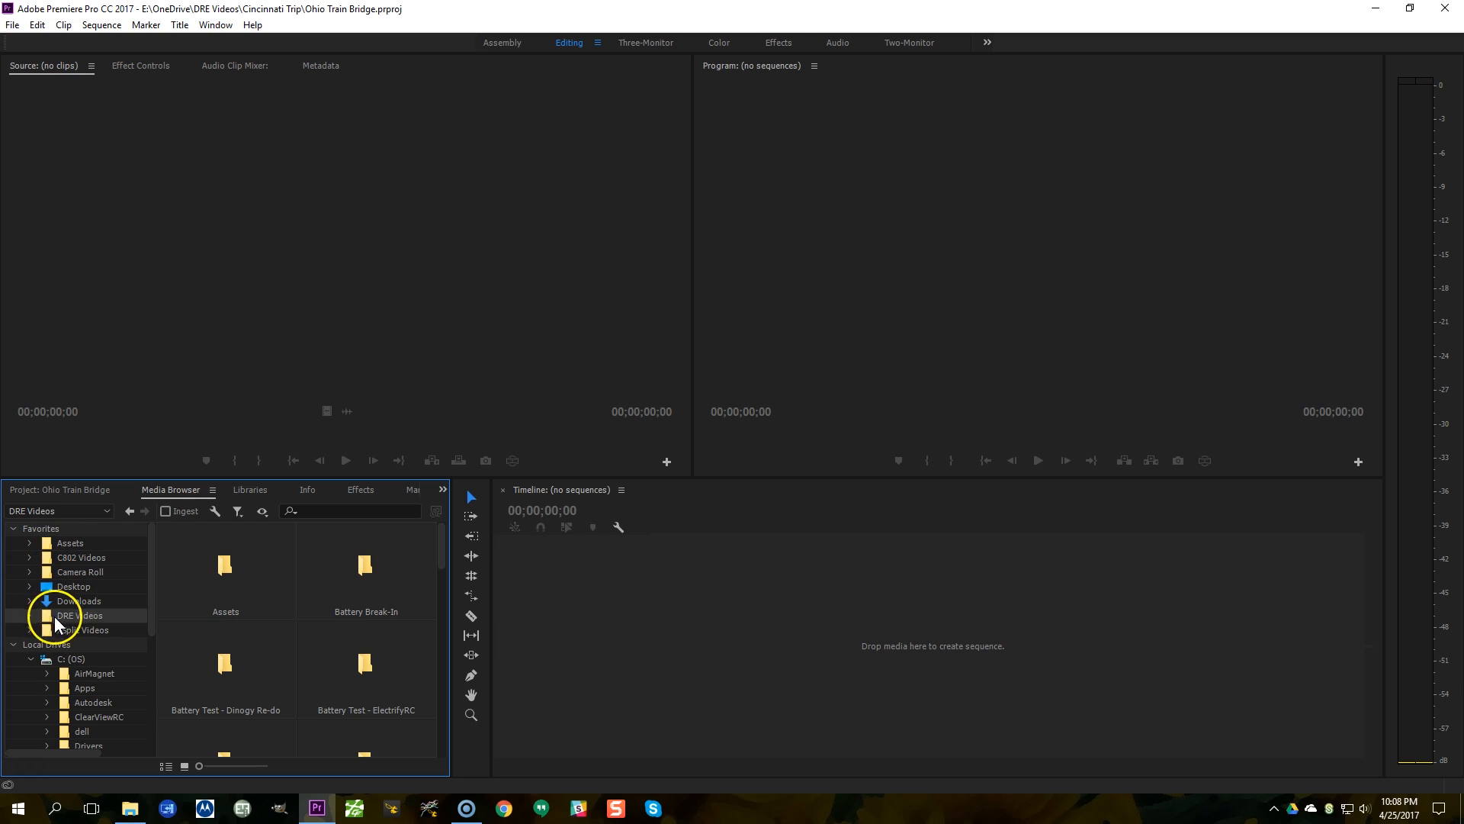
click(30, 615)
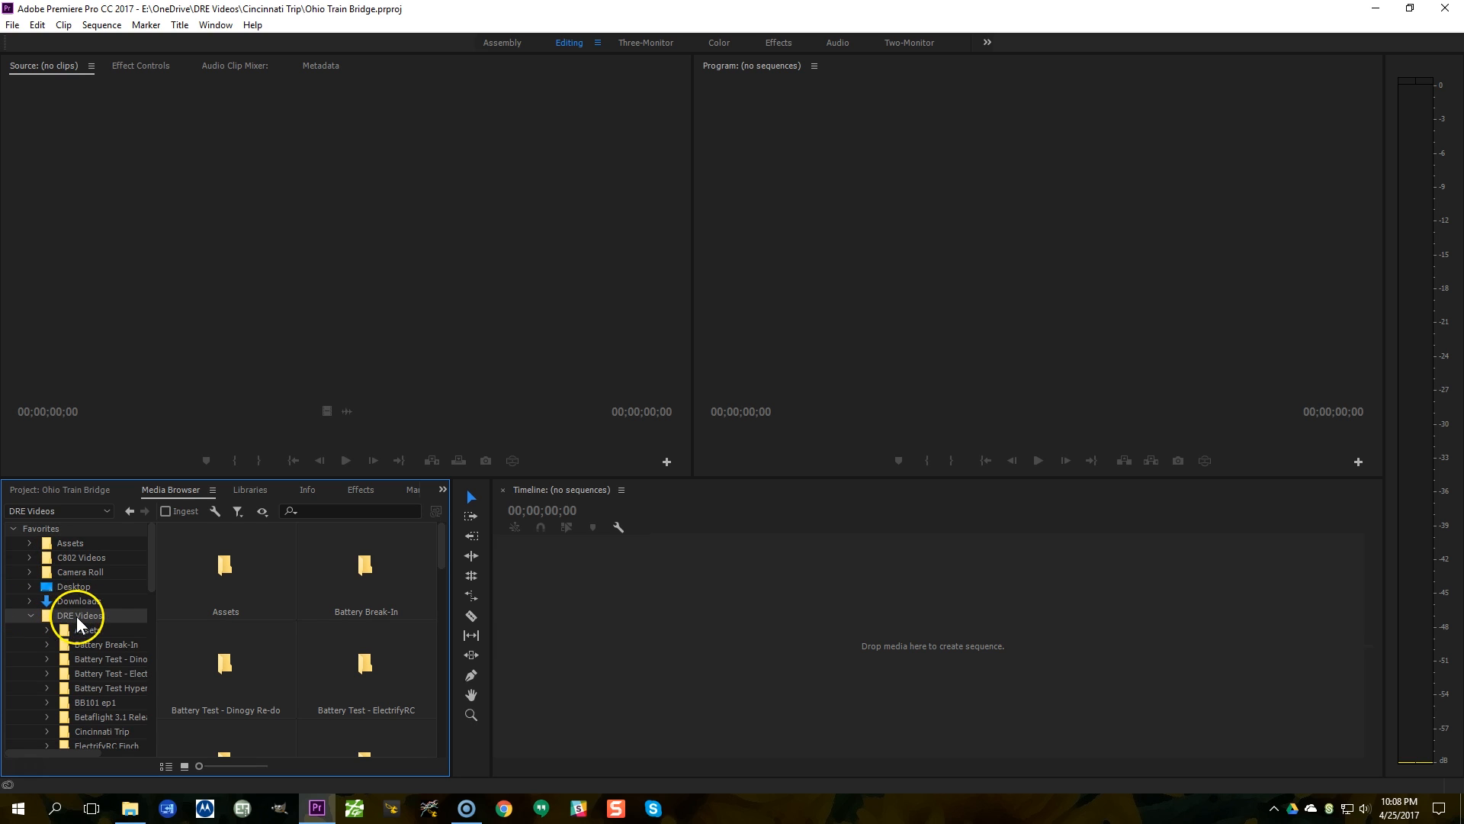
scroll(93, 637, down, 1)
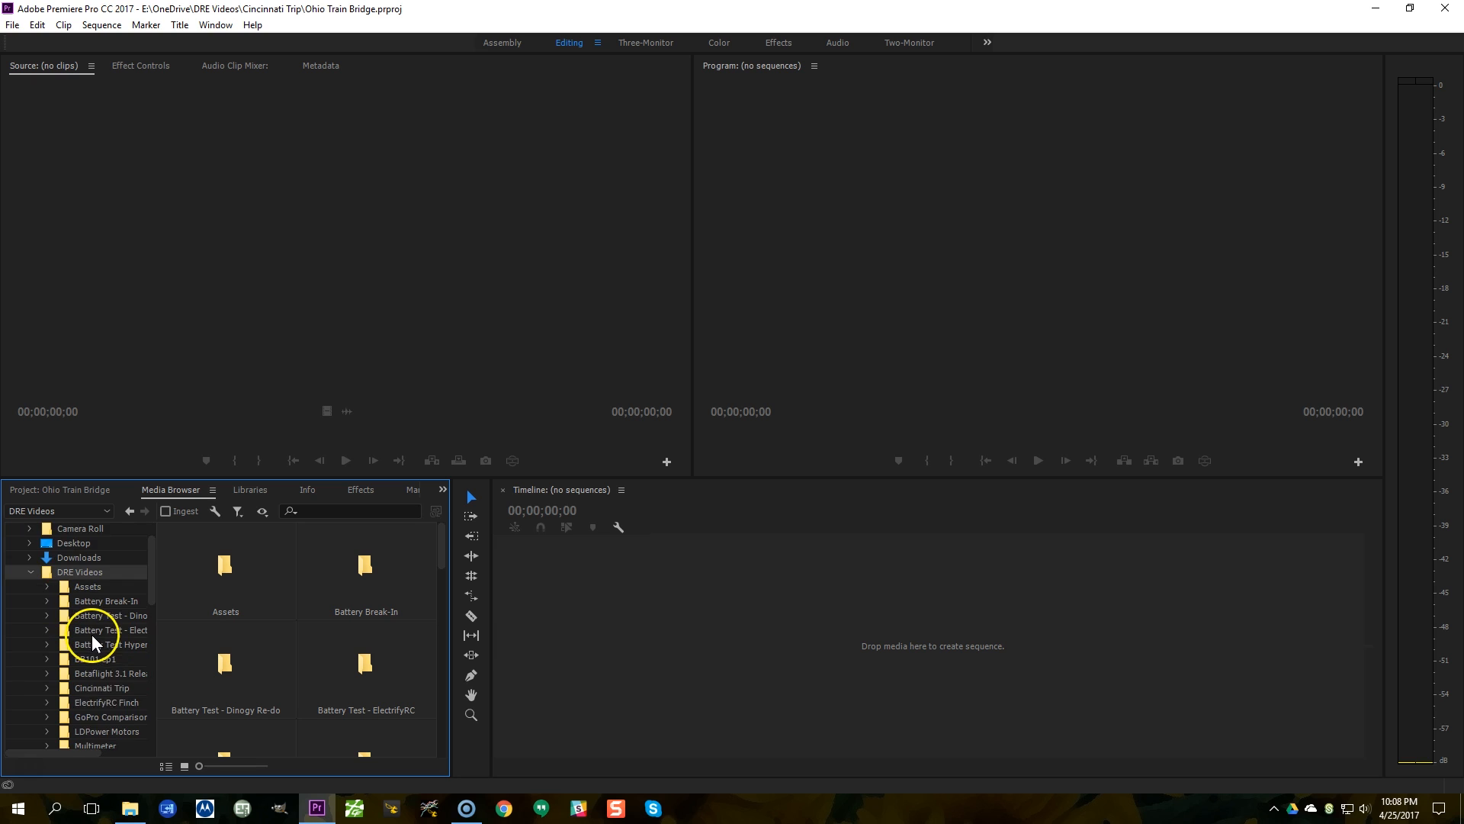
click(96, 690)
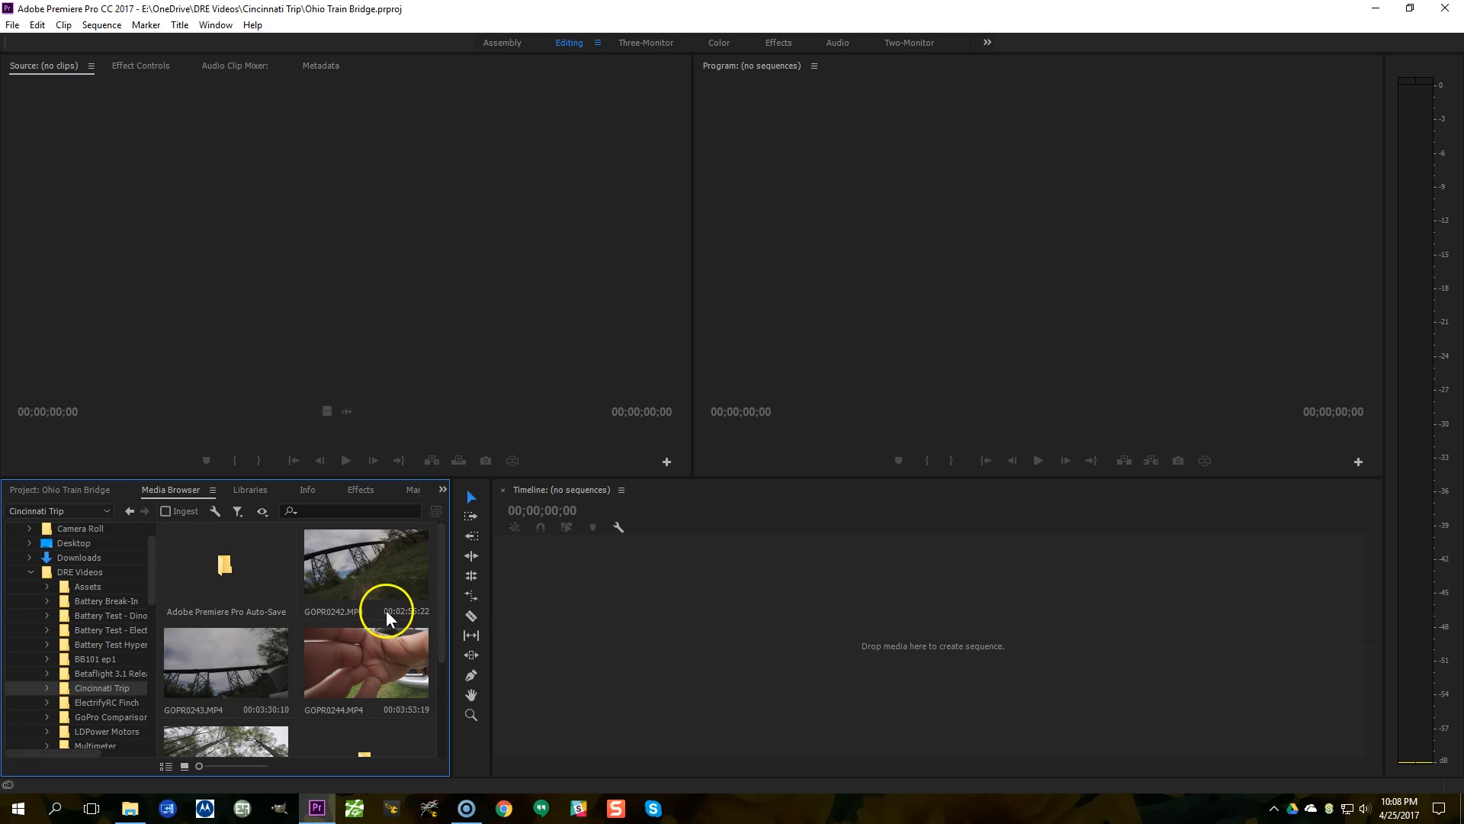
scroll(317, 664, down, 1)
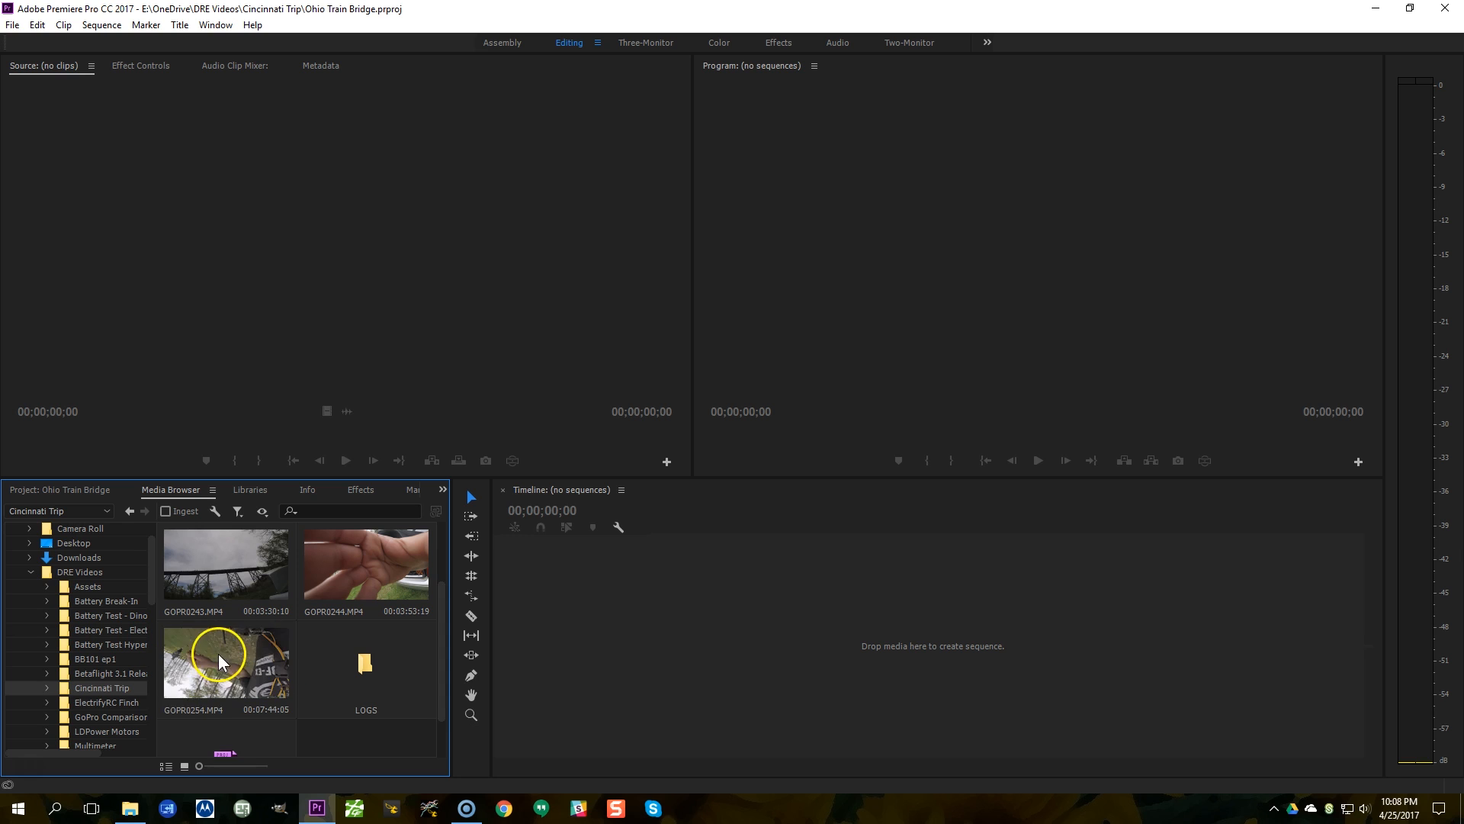
scroll(229, 675, up, 2)
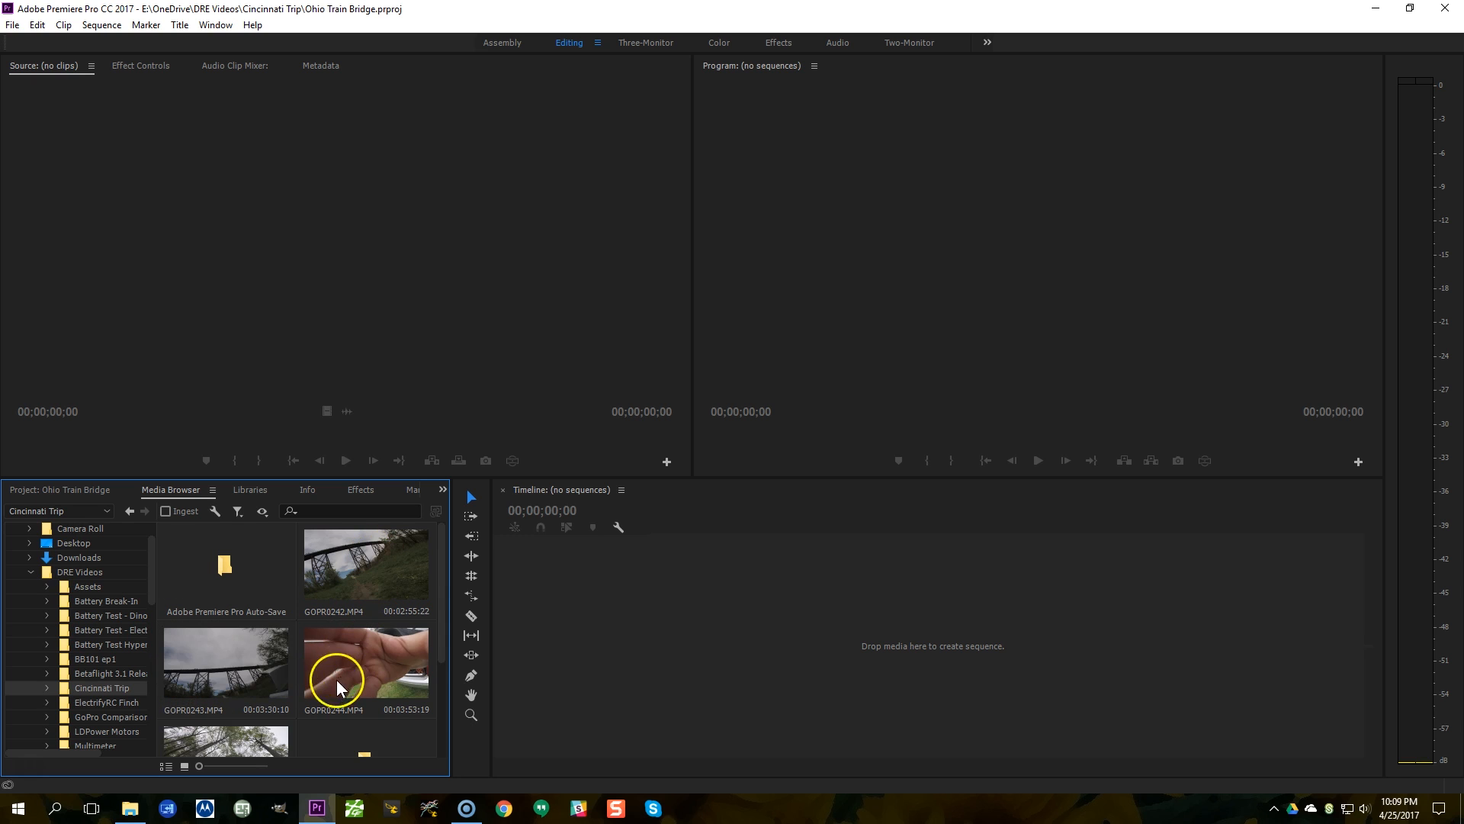
Step: Import the clips GOPR0242.MP4, GOPR0243.MP4 and GOPR0244.MP4 and show them among the project items with nothing selected
click(359, 556)
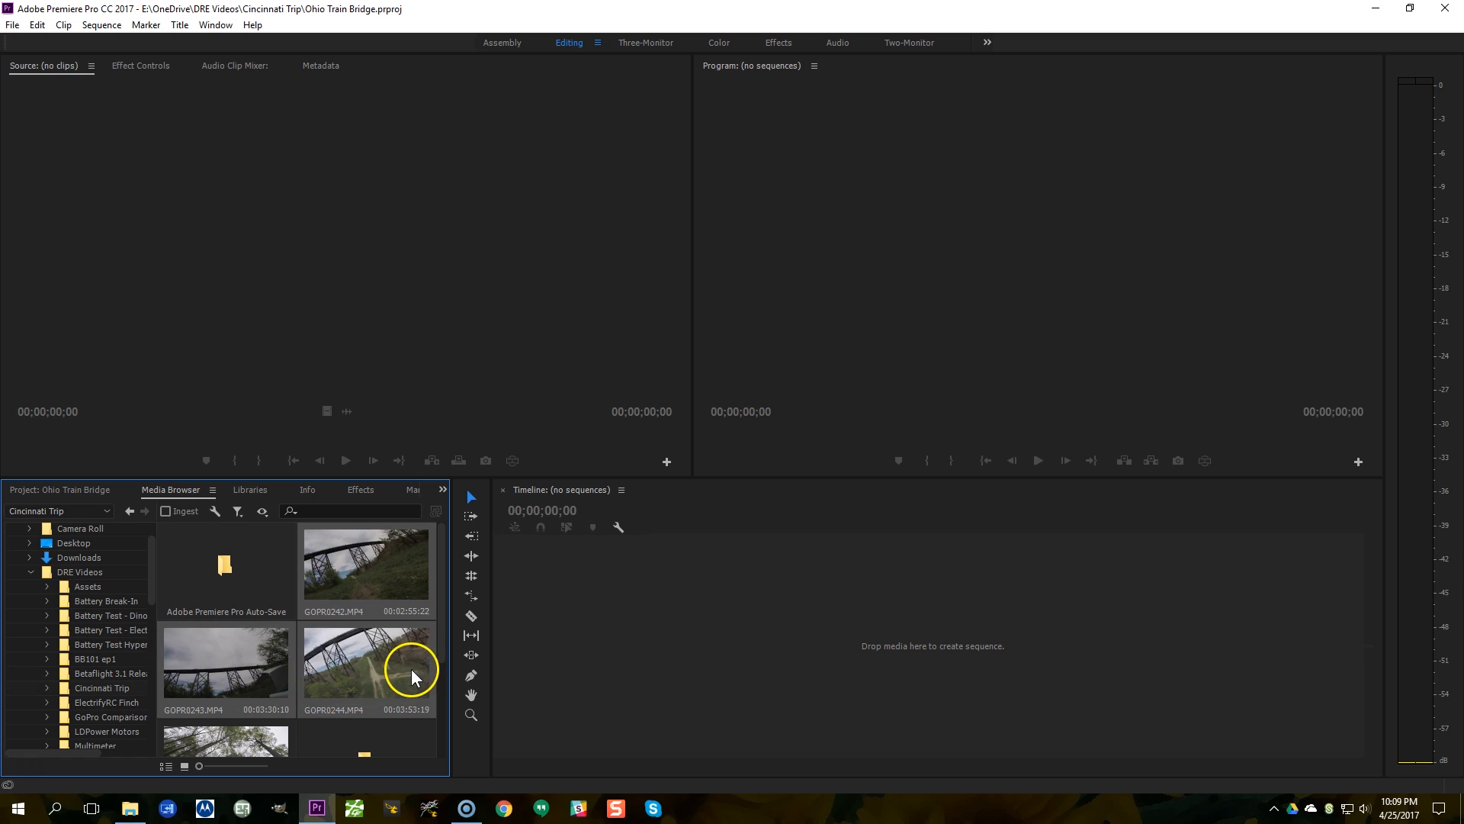
right_click(348, 559)
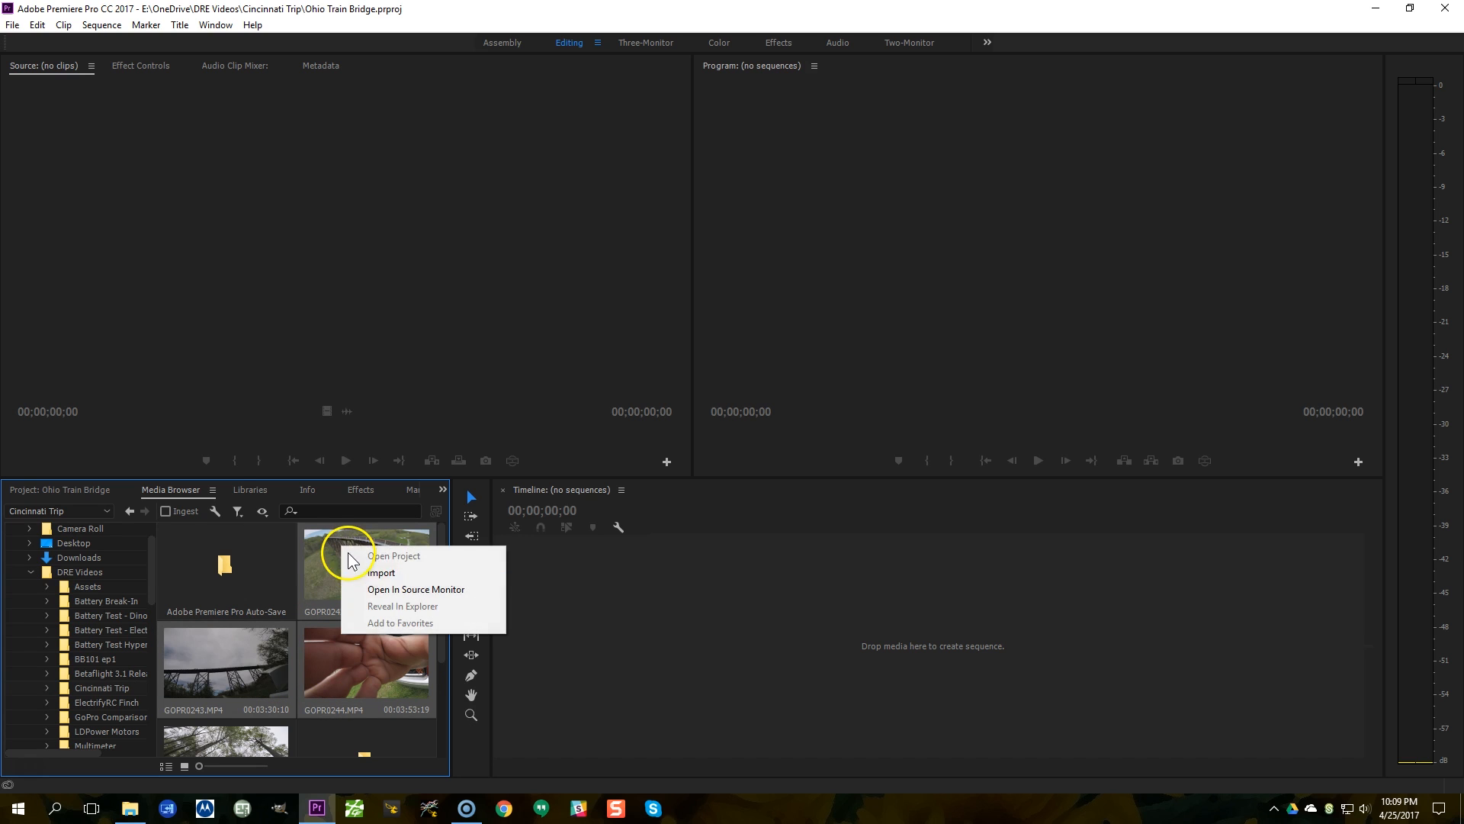
click(357, 573)
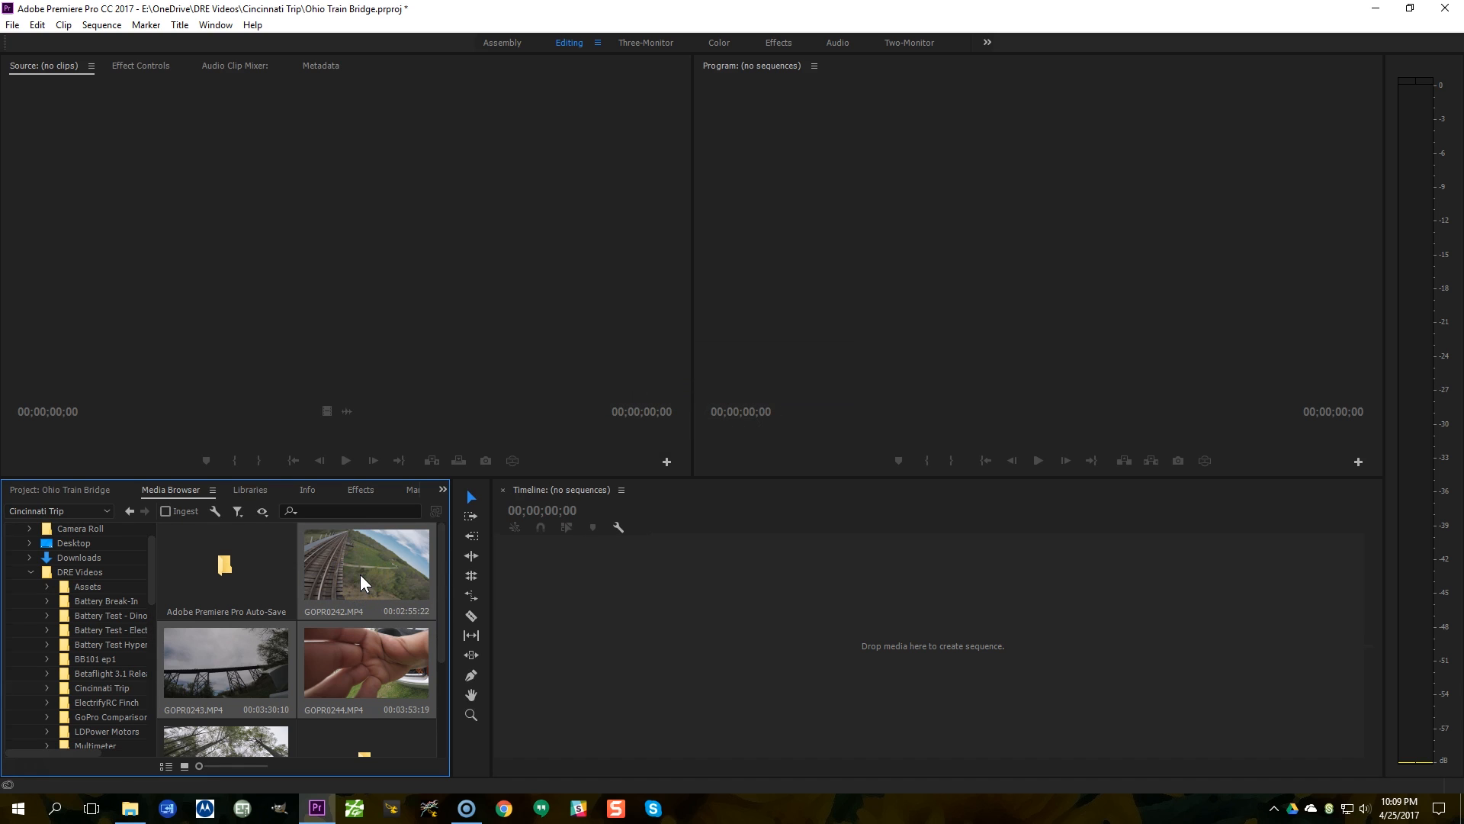
click(35, 489)
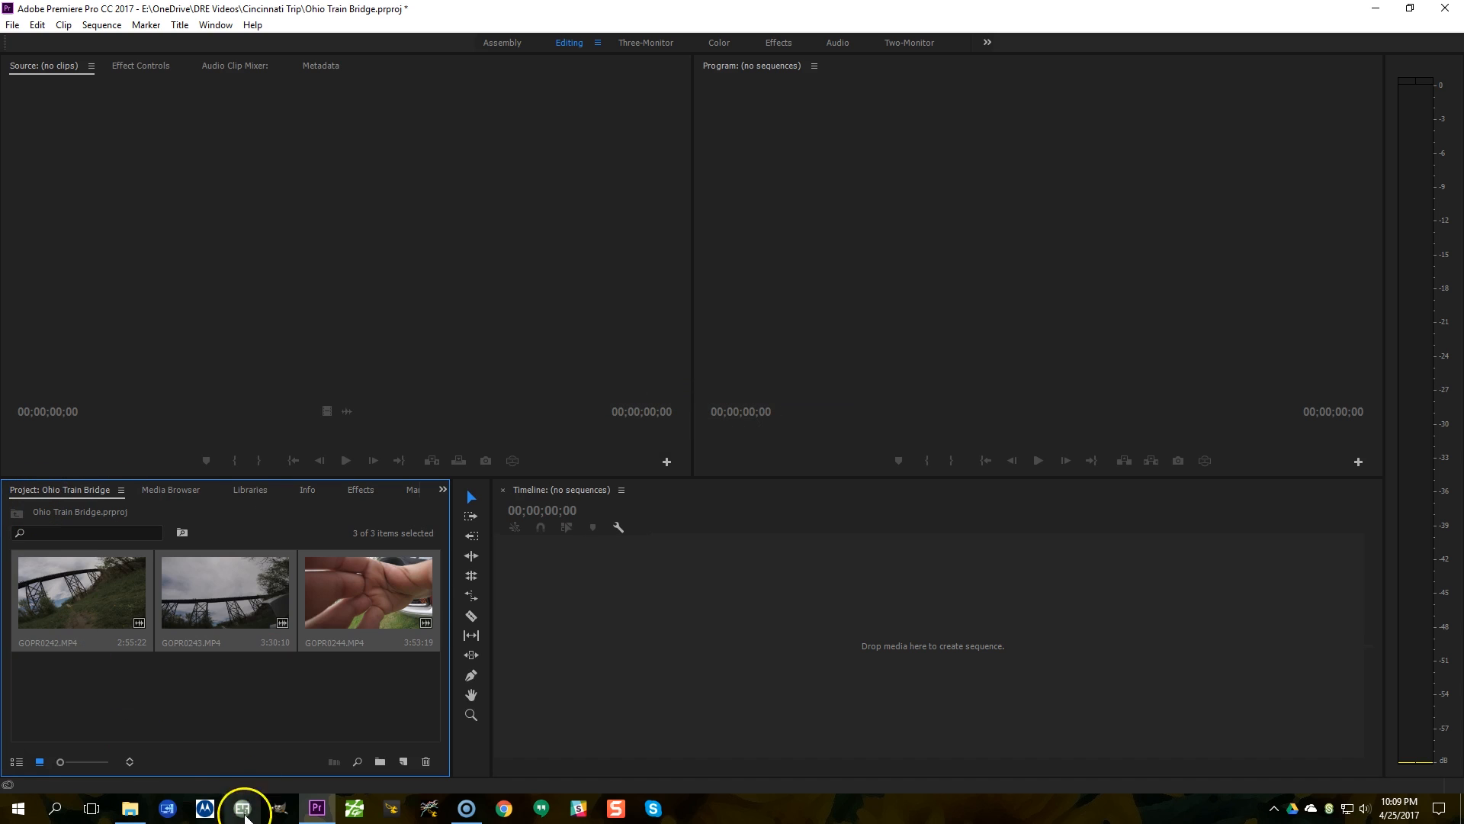
click(172, 710)
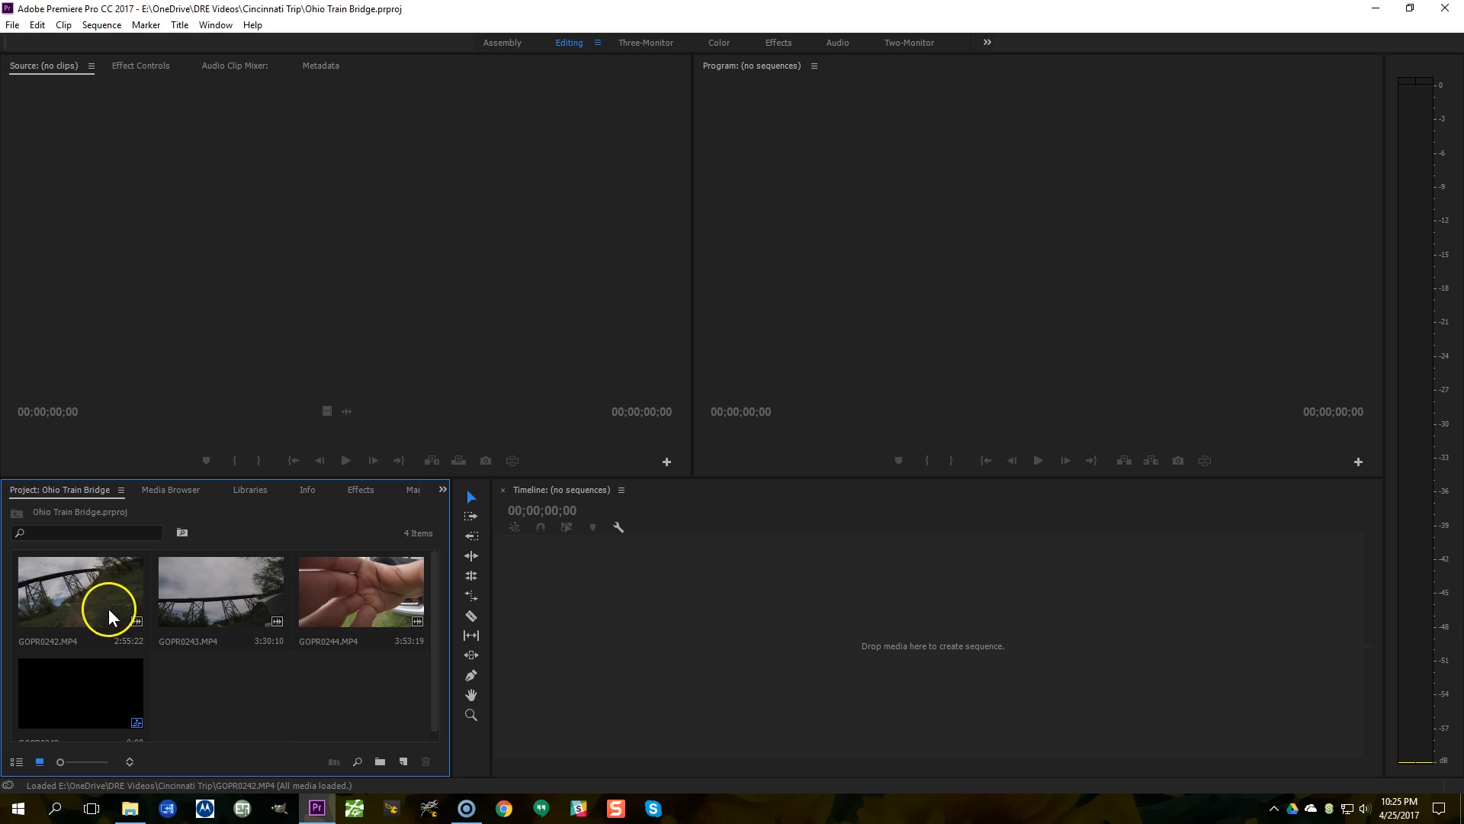
Step: Load GOPR0242.MP4 as the source clip and move its playhead back to the start
double_click(109, 616)
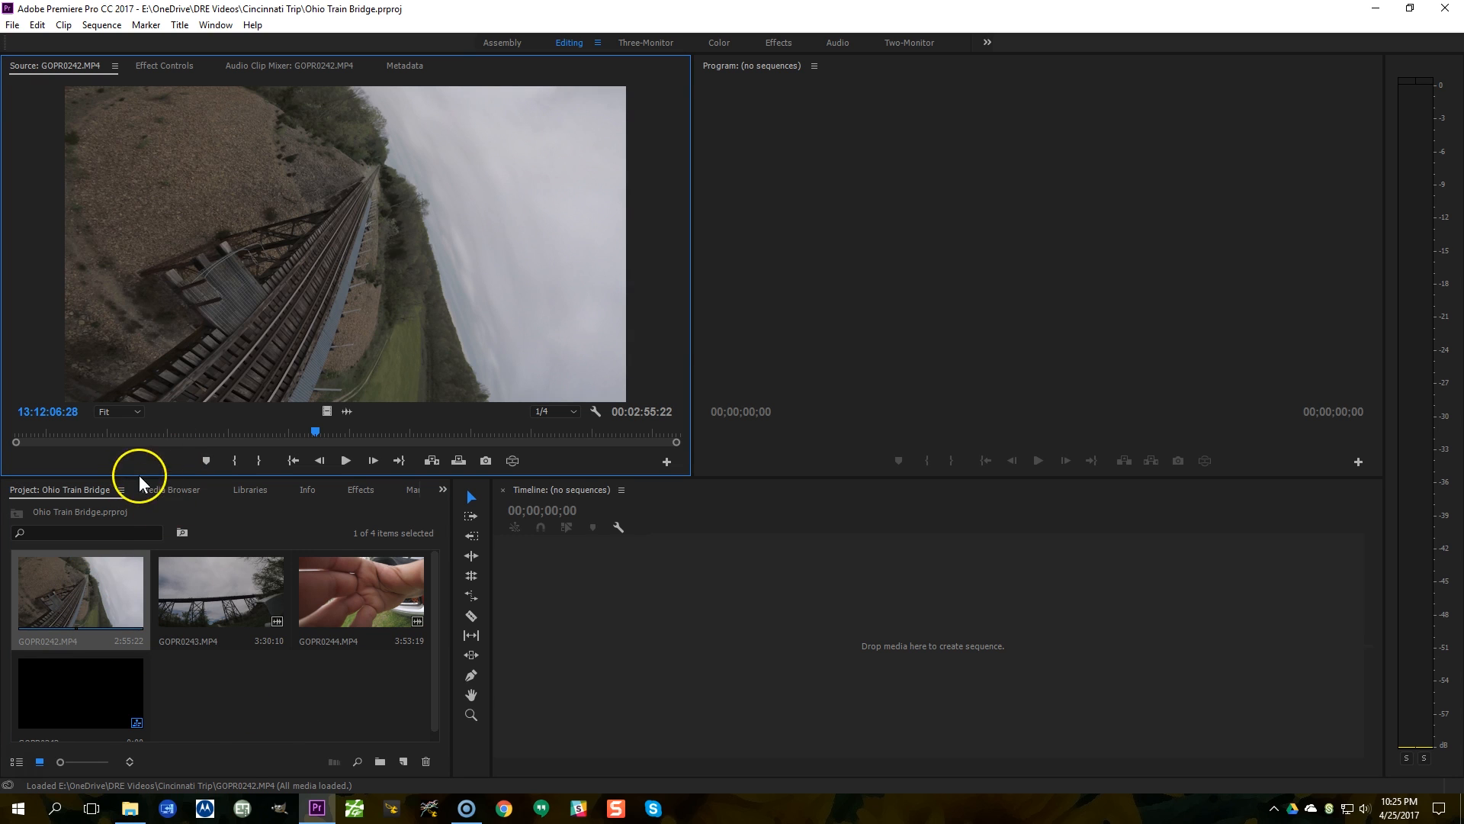
drag(317, 425, 26, 451)
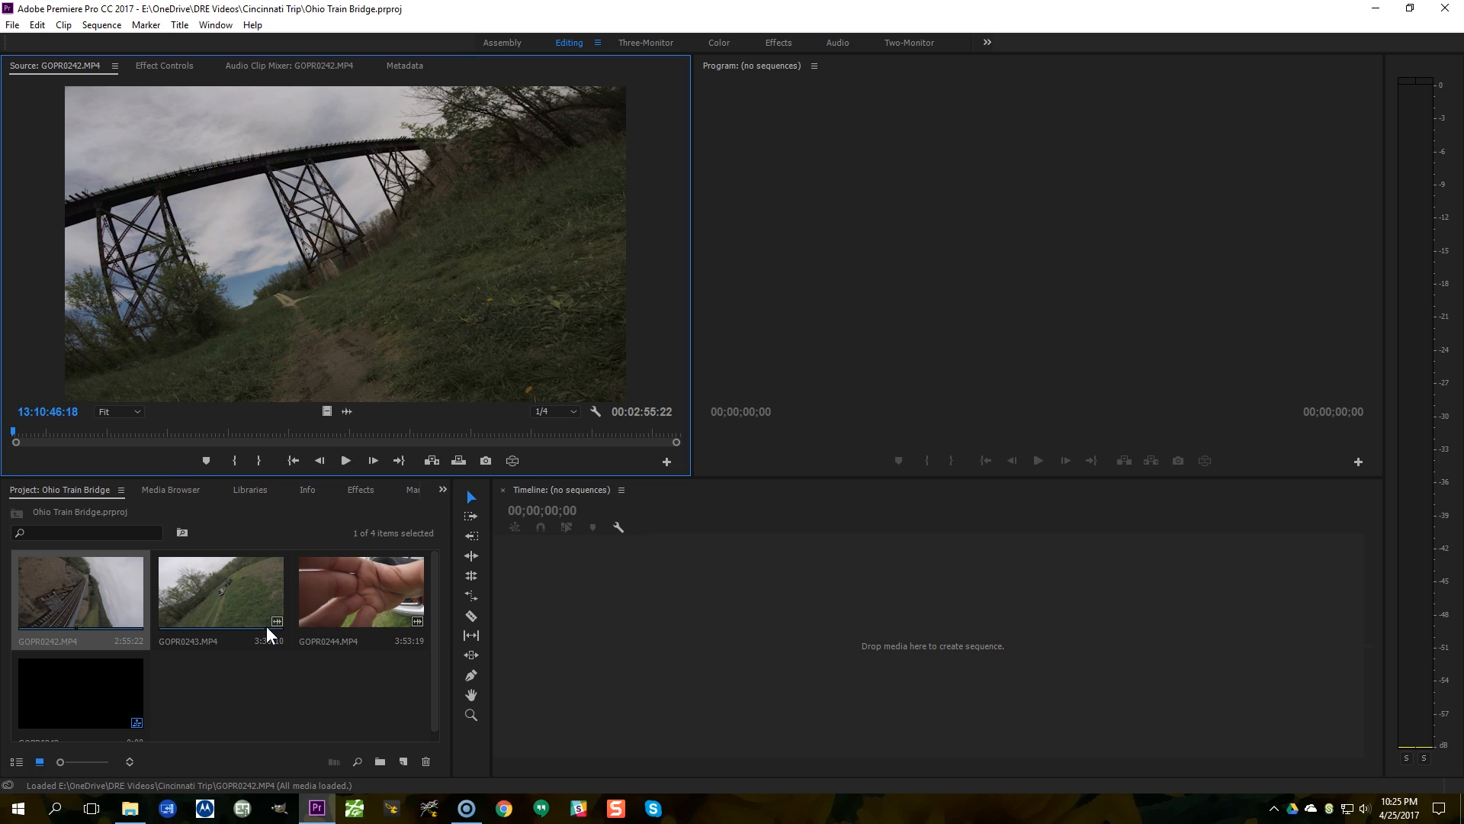
click(262, 648)
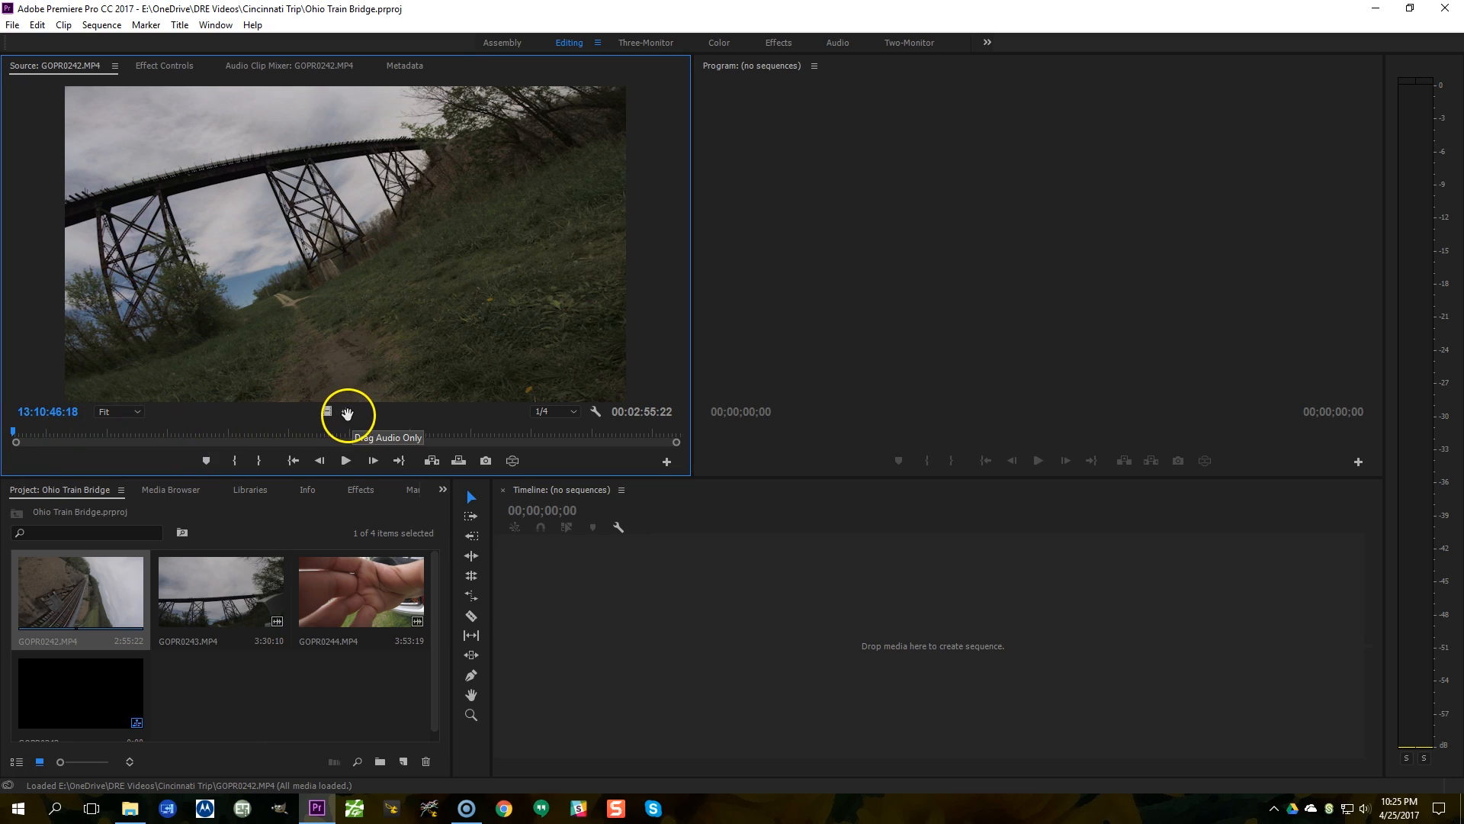
Step: Using the audio waveform, mark an In point in GOPR0242.MP4 at 13:11:13:25, just before the first loud section
click(347, 412)
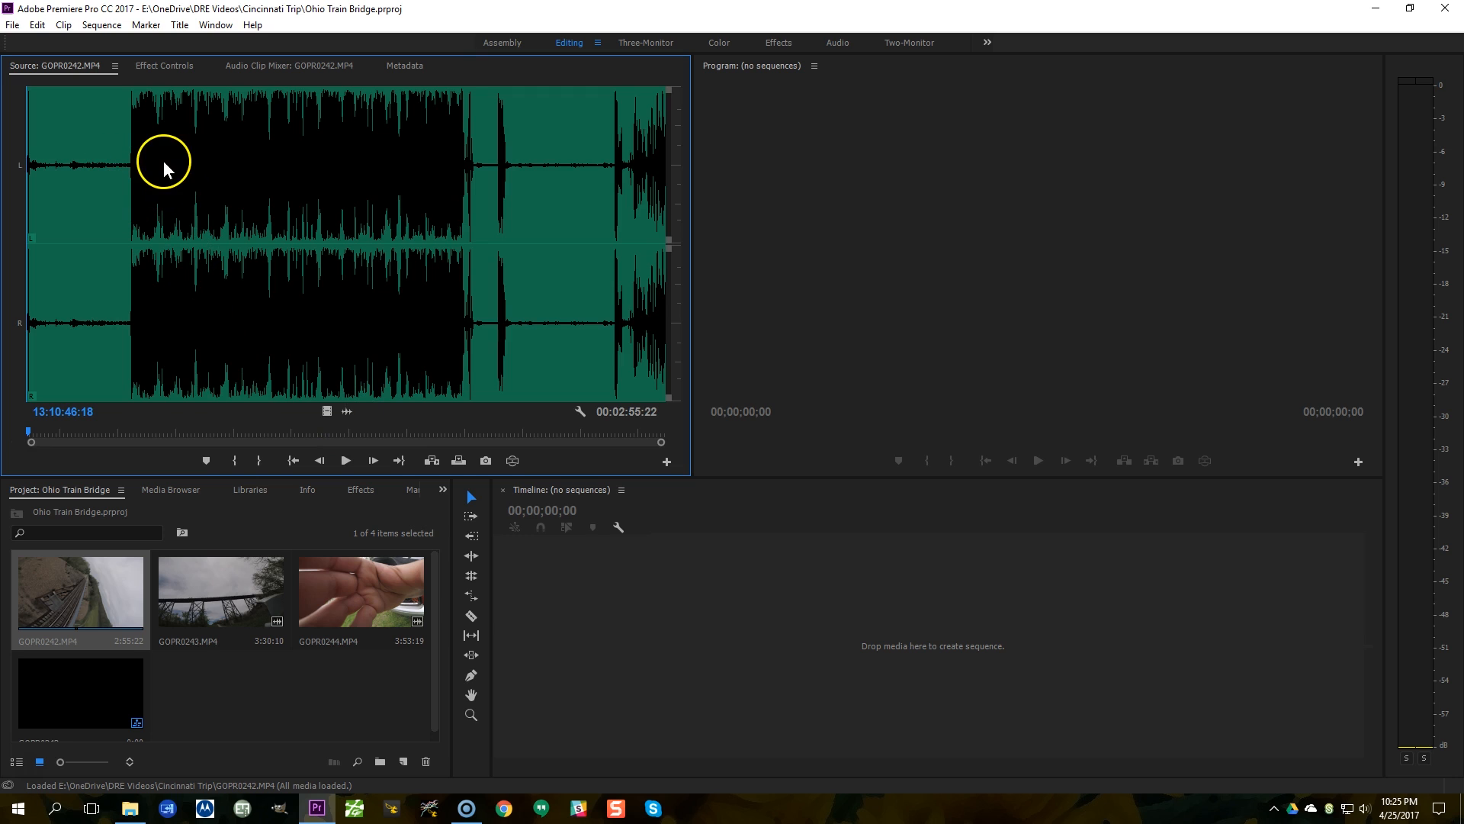
drag(98, 161, 126, 163)
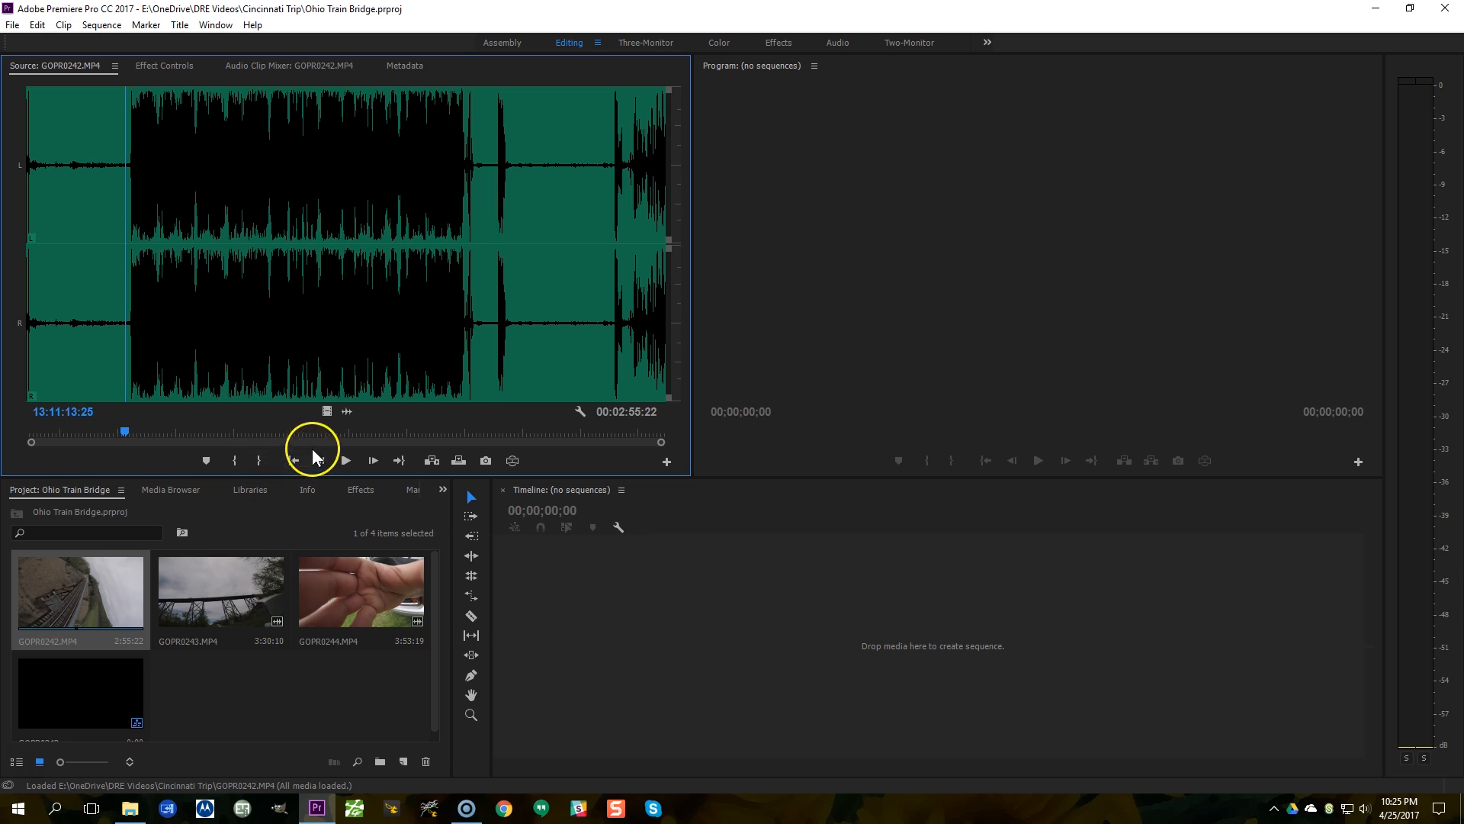
click(327, 412)
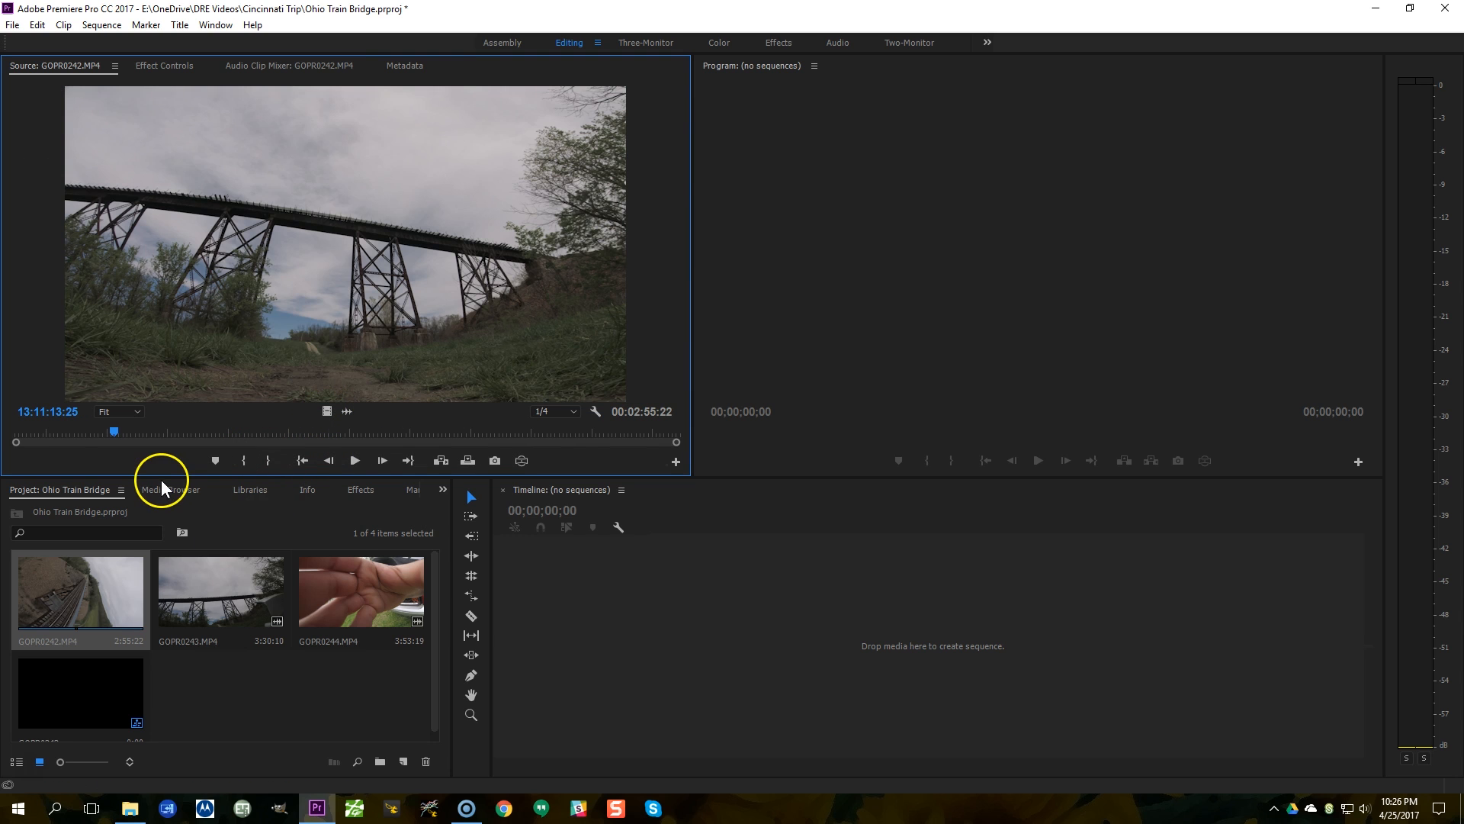
click(242, 462)
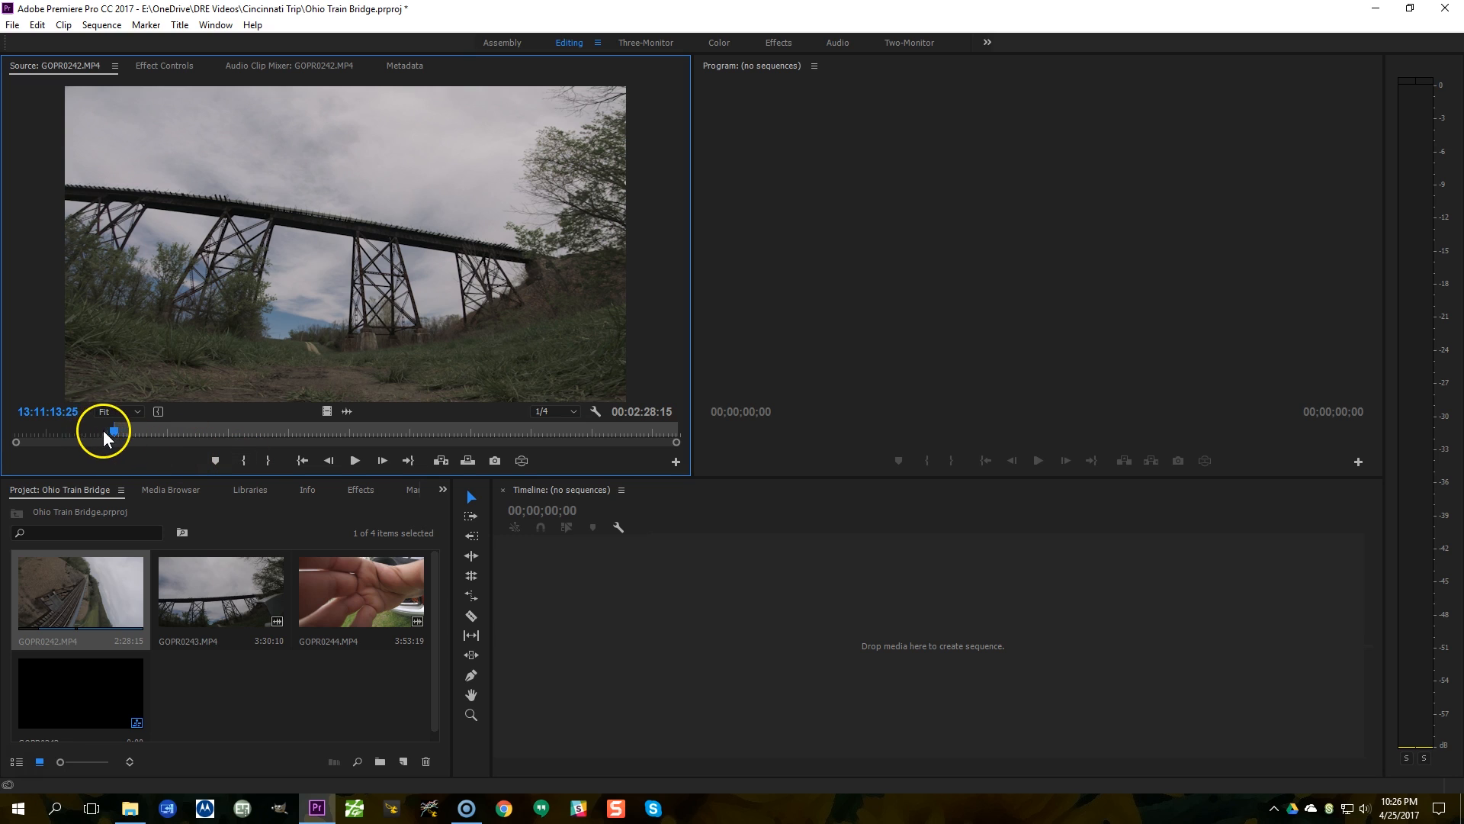
Step: Play GOPR0242.MP4 from just after the In point to about 13:11:36:06 at lowered volume to review the bridge flight
mouse_move(107, 432)
mouse_down()
mouse_move(35, 433)
mouse_move(115, 437)
mouse_up()
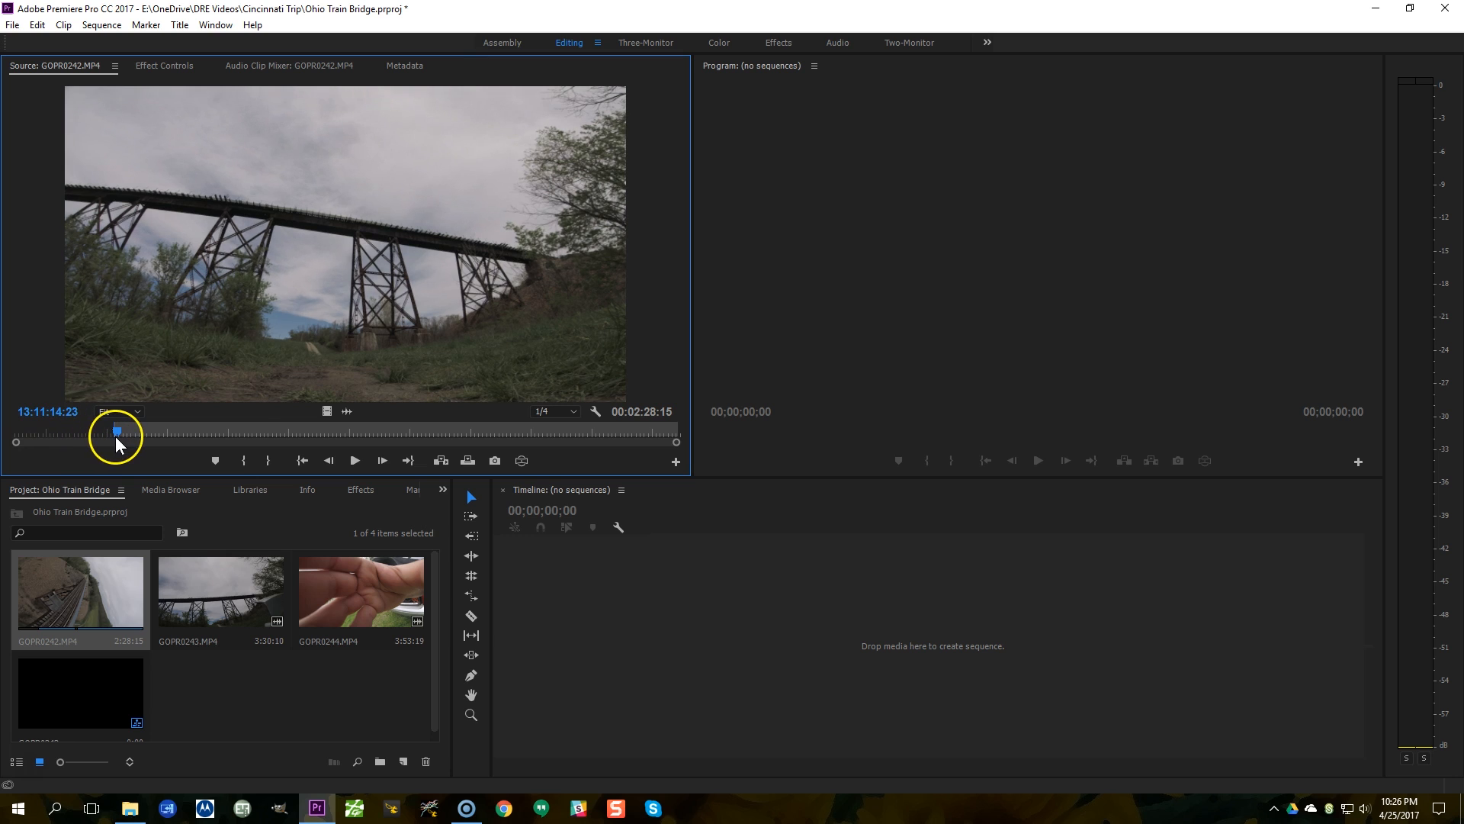
click(353, 462)
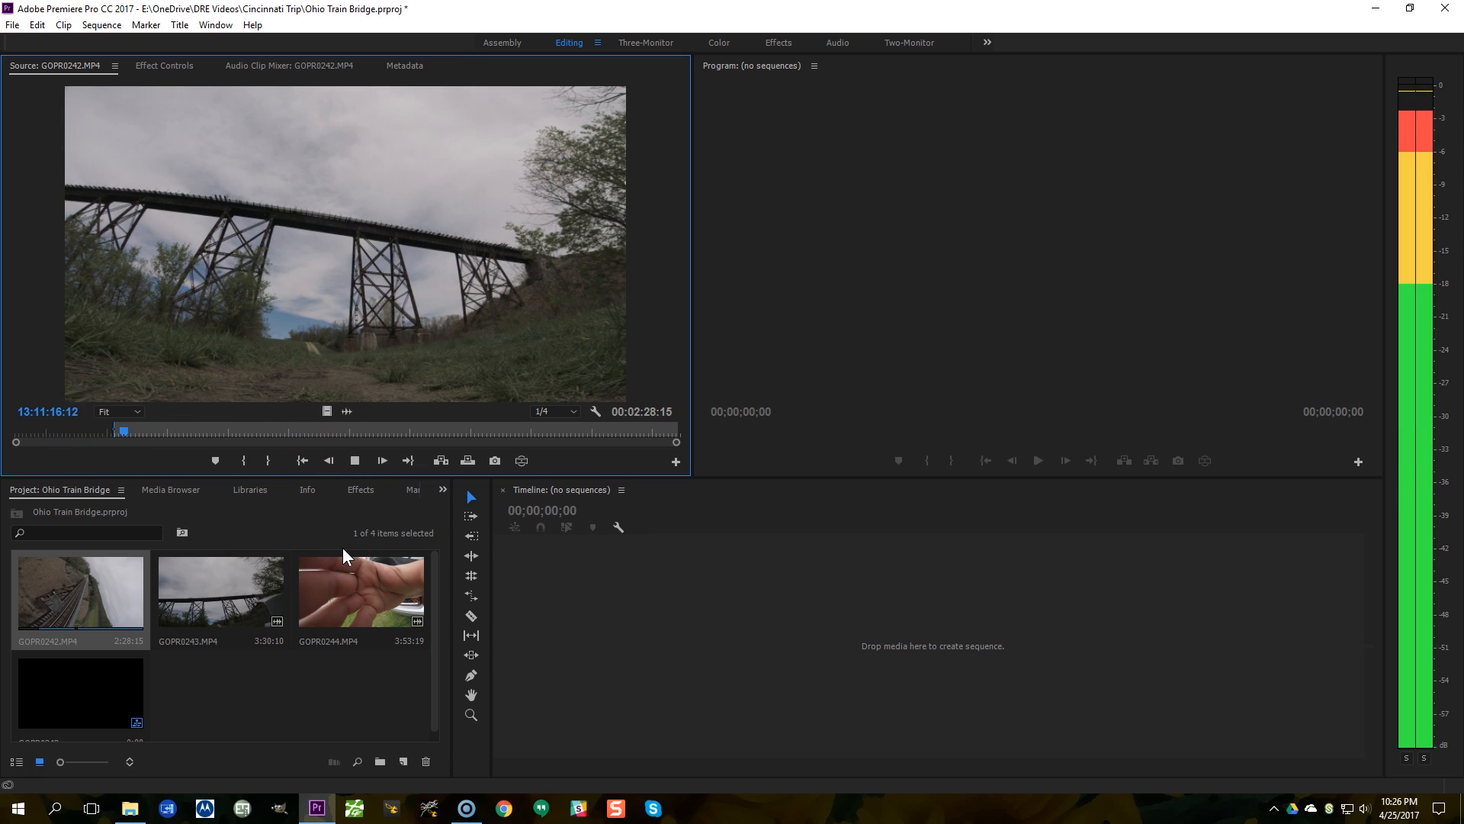
key(XF86AudioLowerVolume)
key(XF86AudioLowerVolume)
key(XF86AudioLowerVolume)
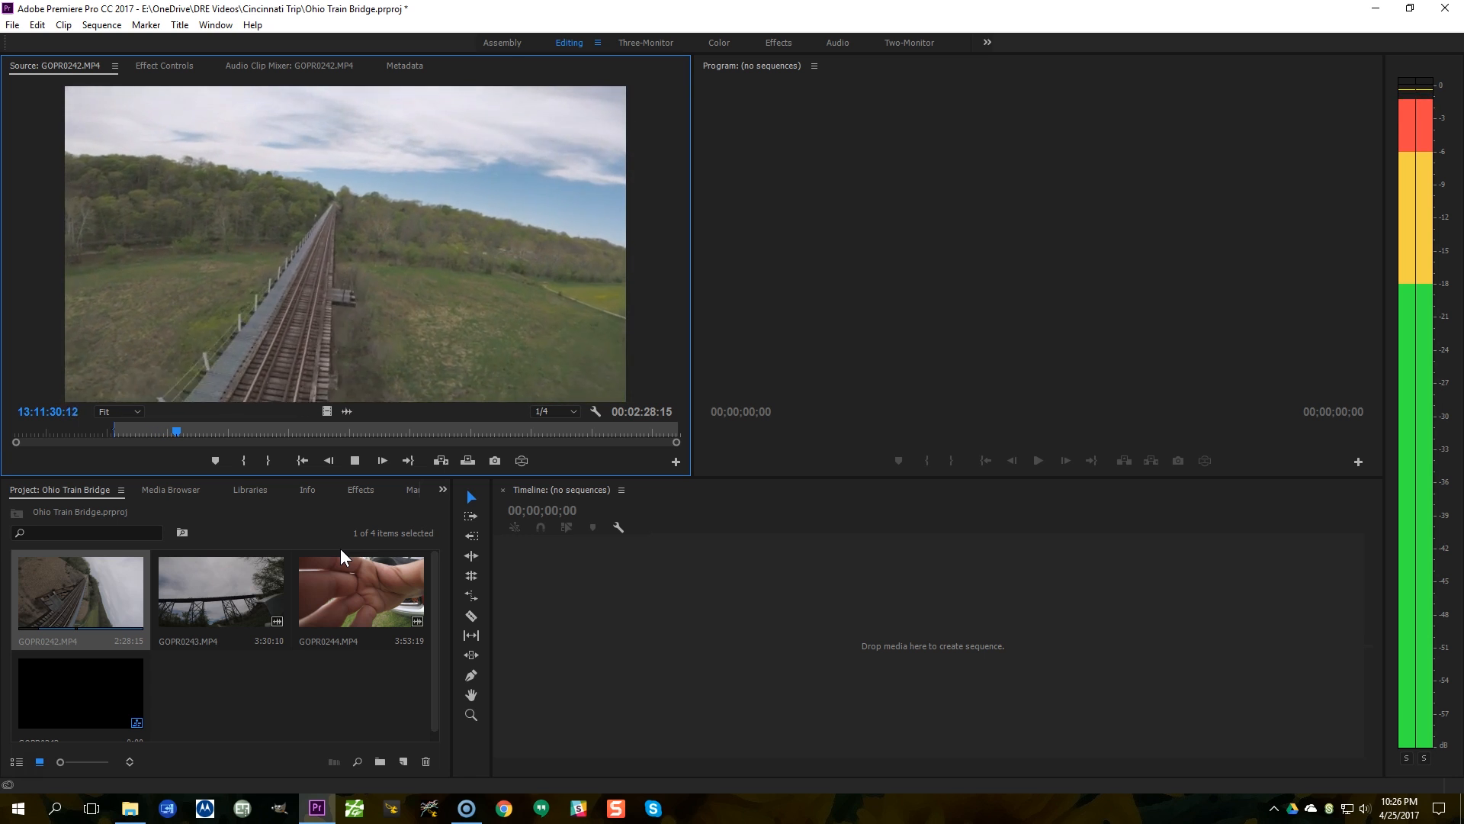
key(space)
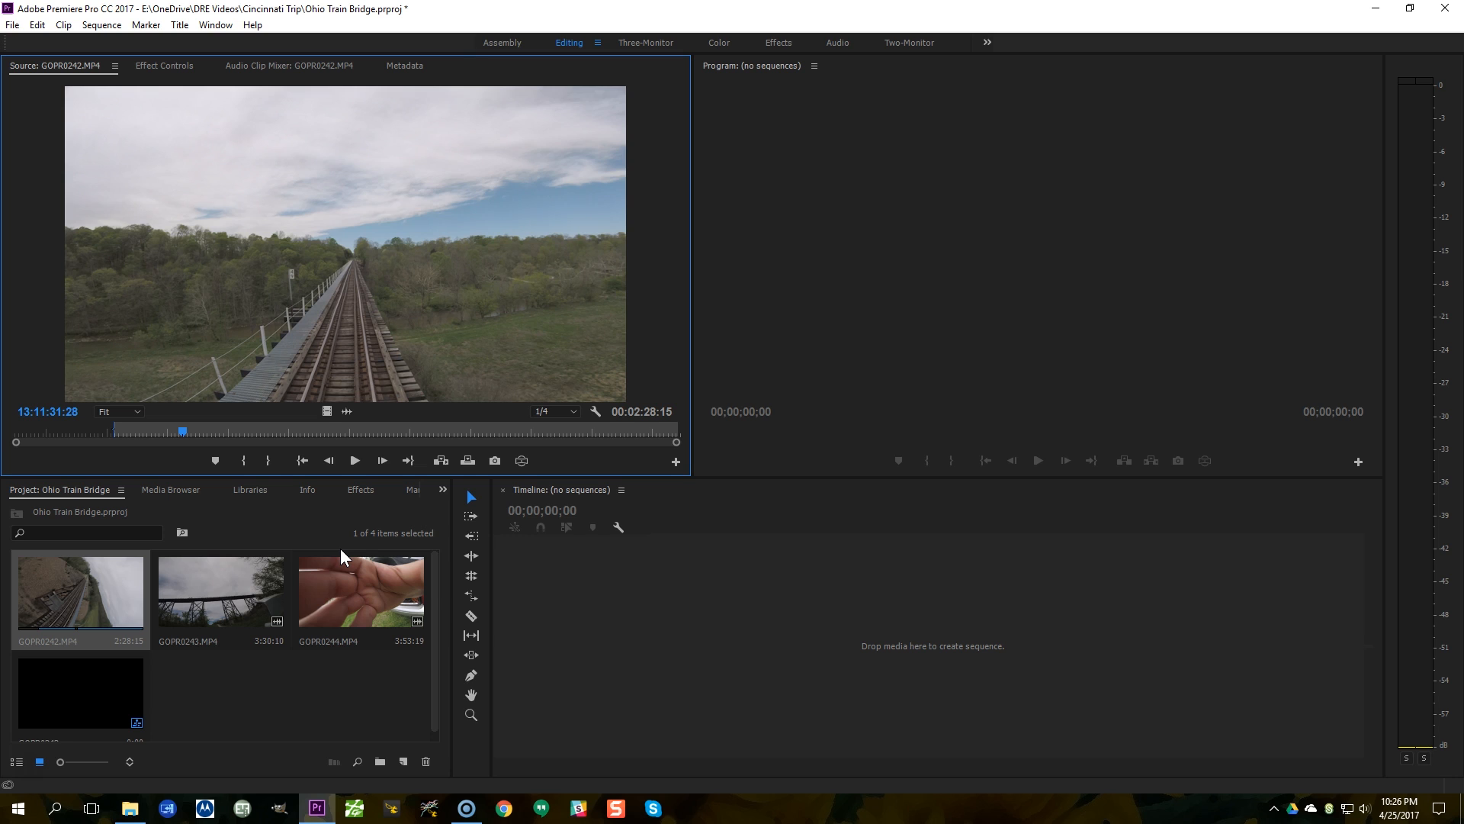
key(space)
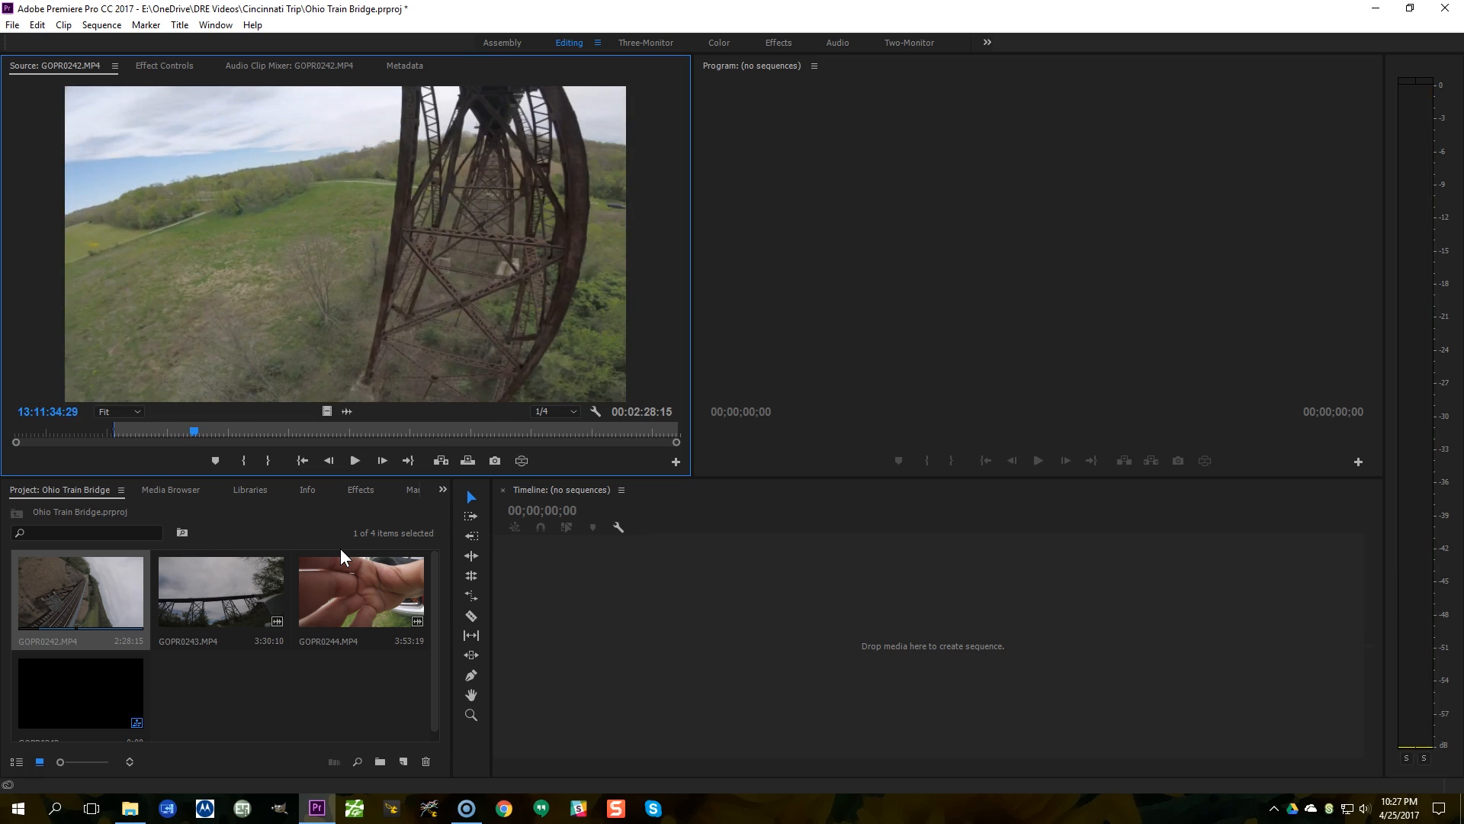
key(space)
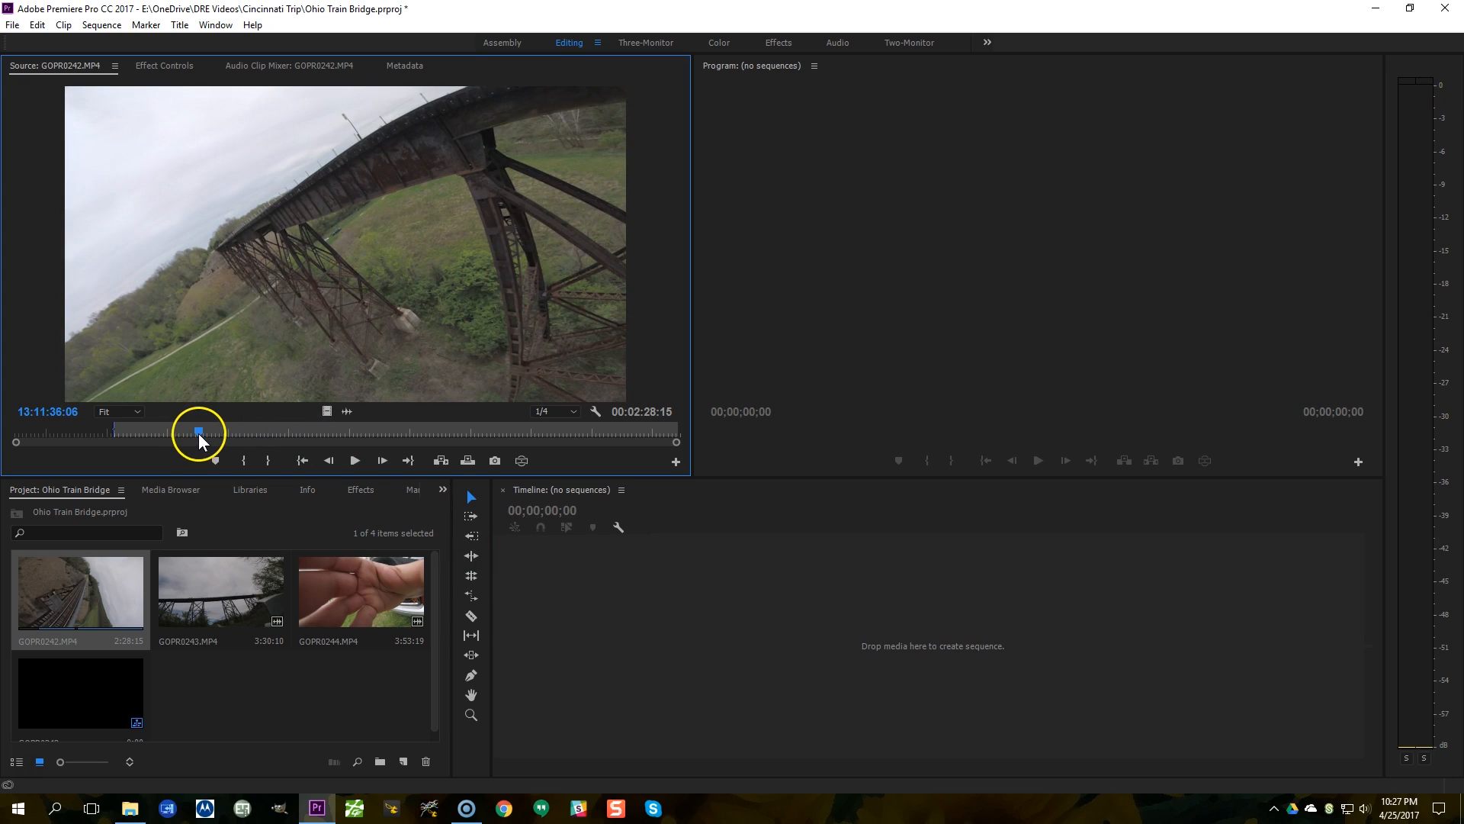
Step: Mark a new In point in GOPR0242.MP4 at 13:11:35:15 and play the bridge flight from there to about 13:11:51
drag(200, 433, 198, 432)
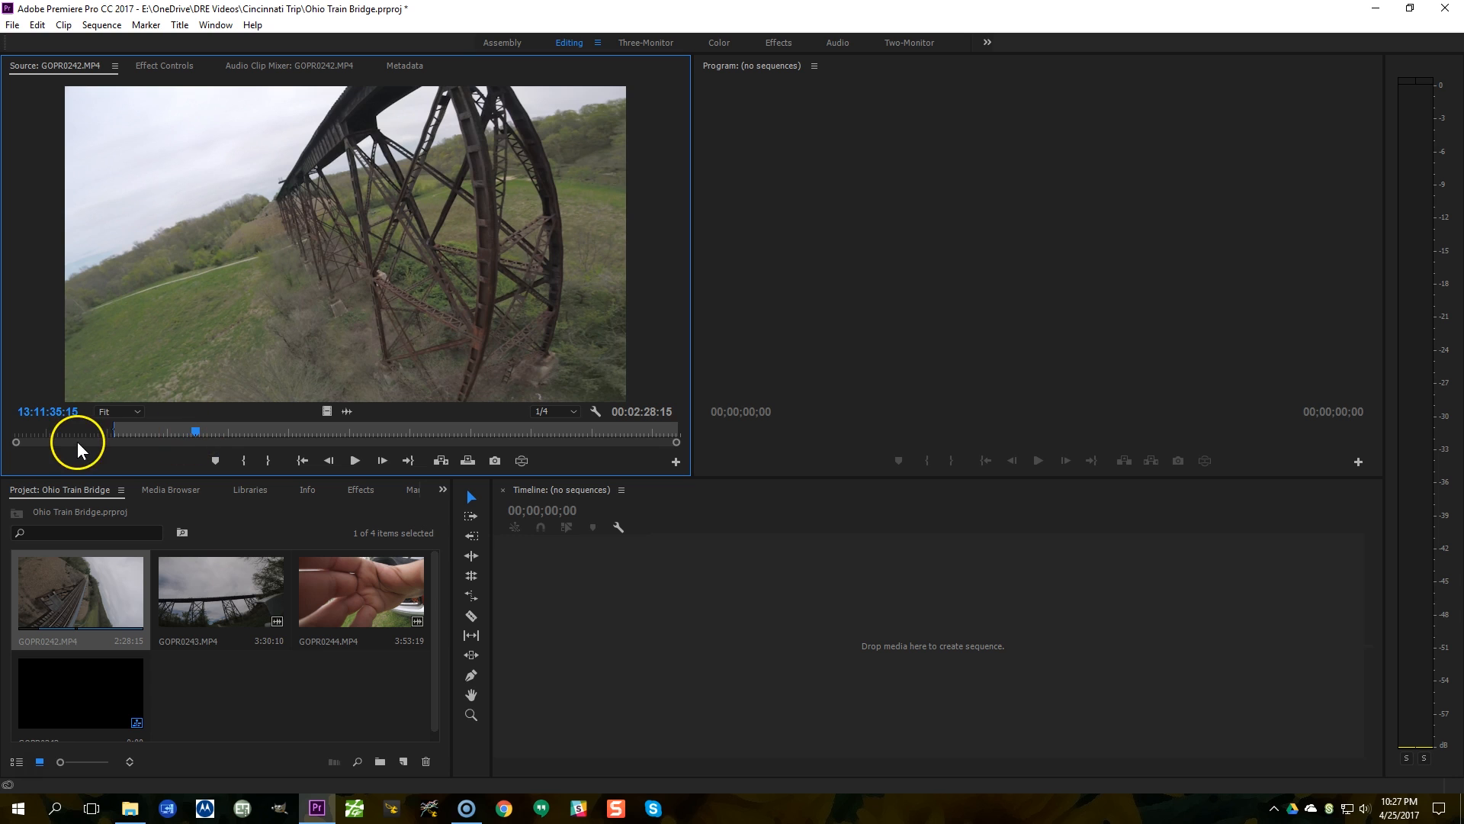
key(i)
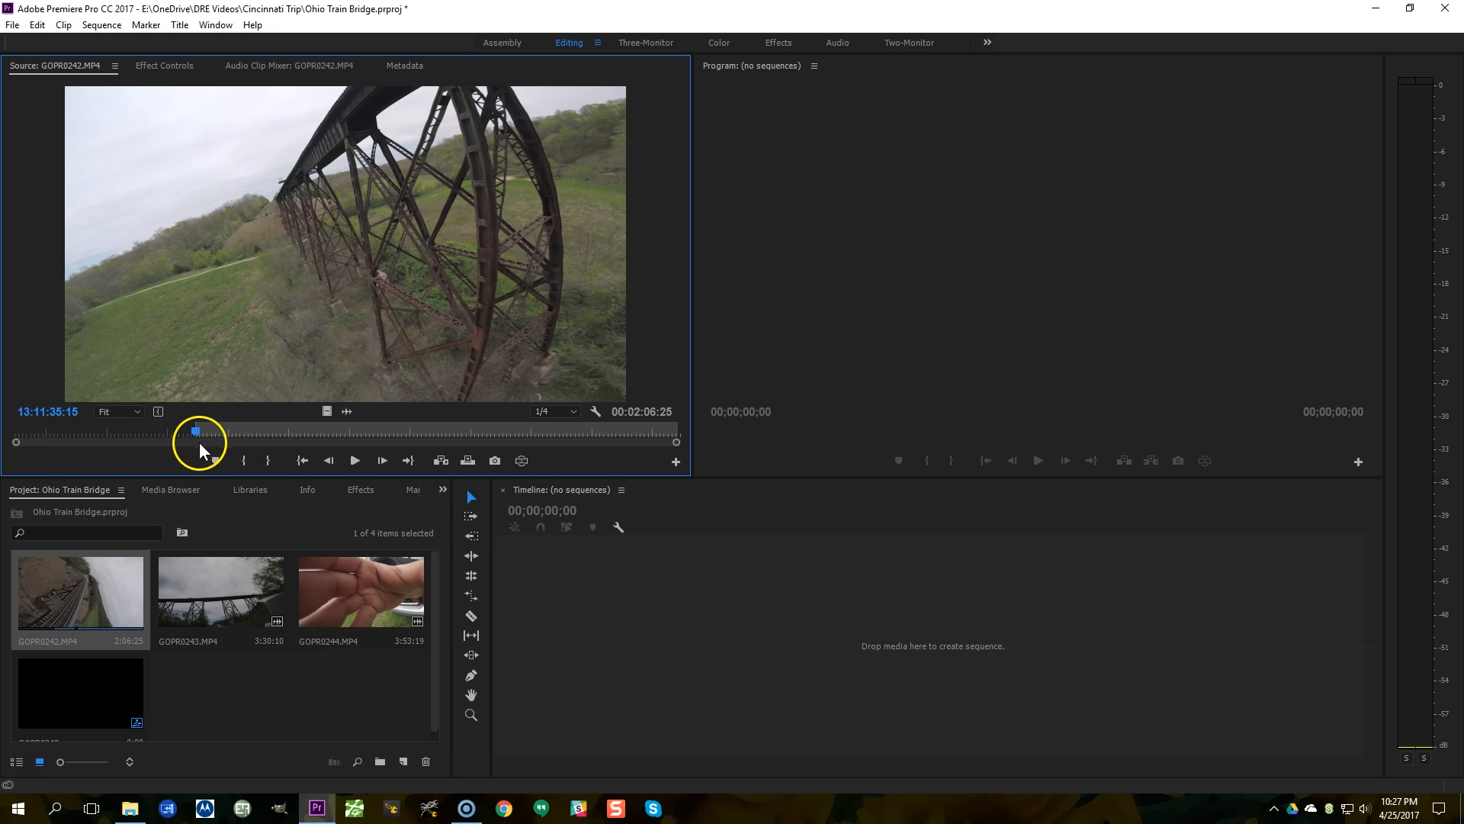
key(space)
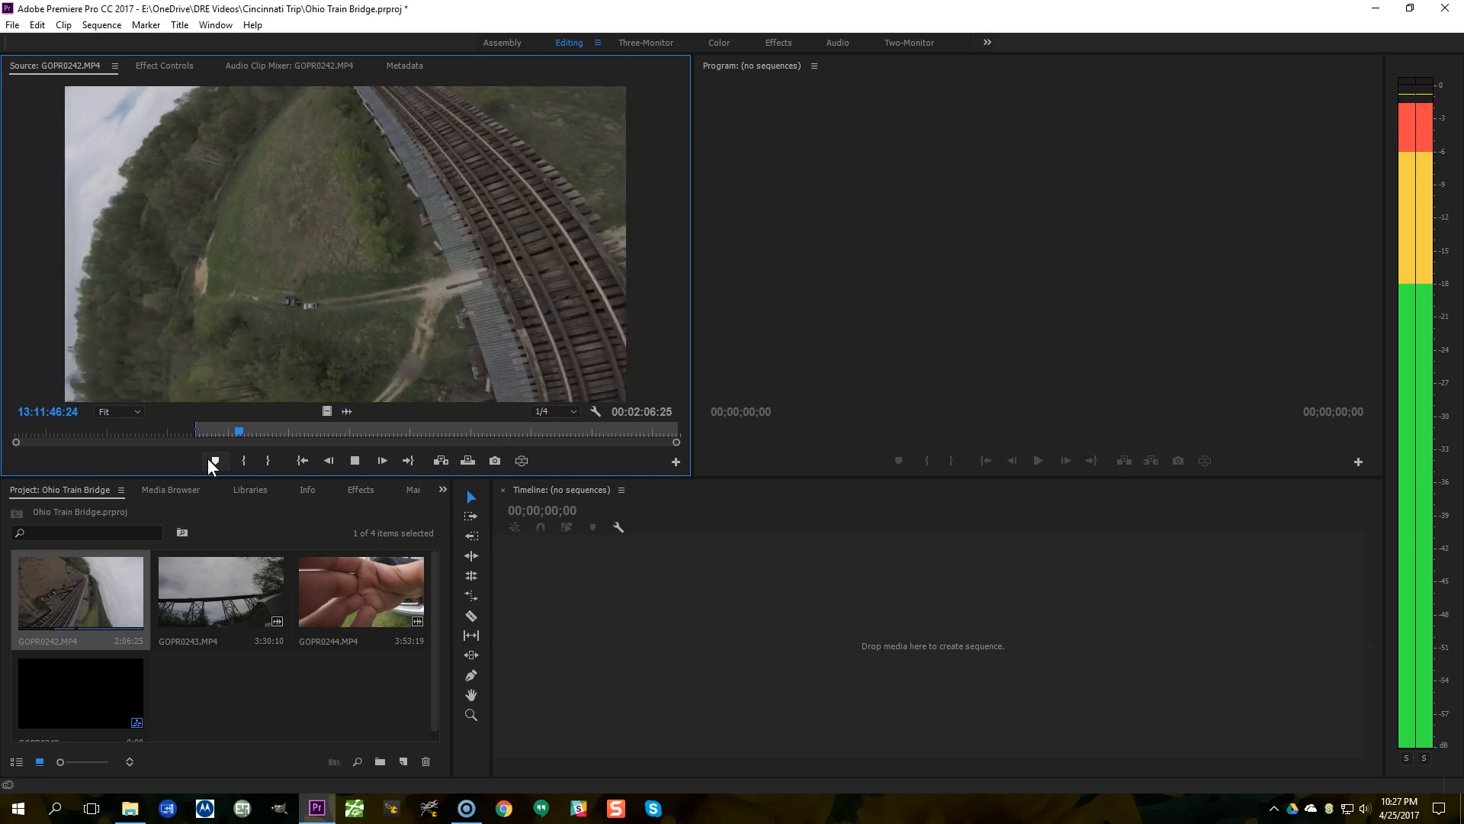
key(space)
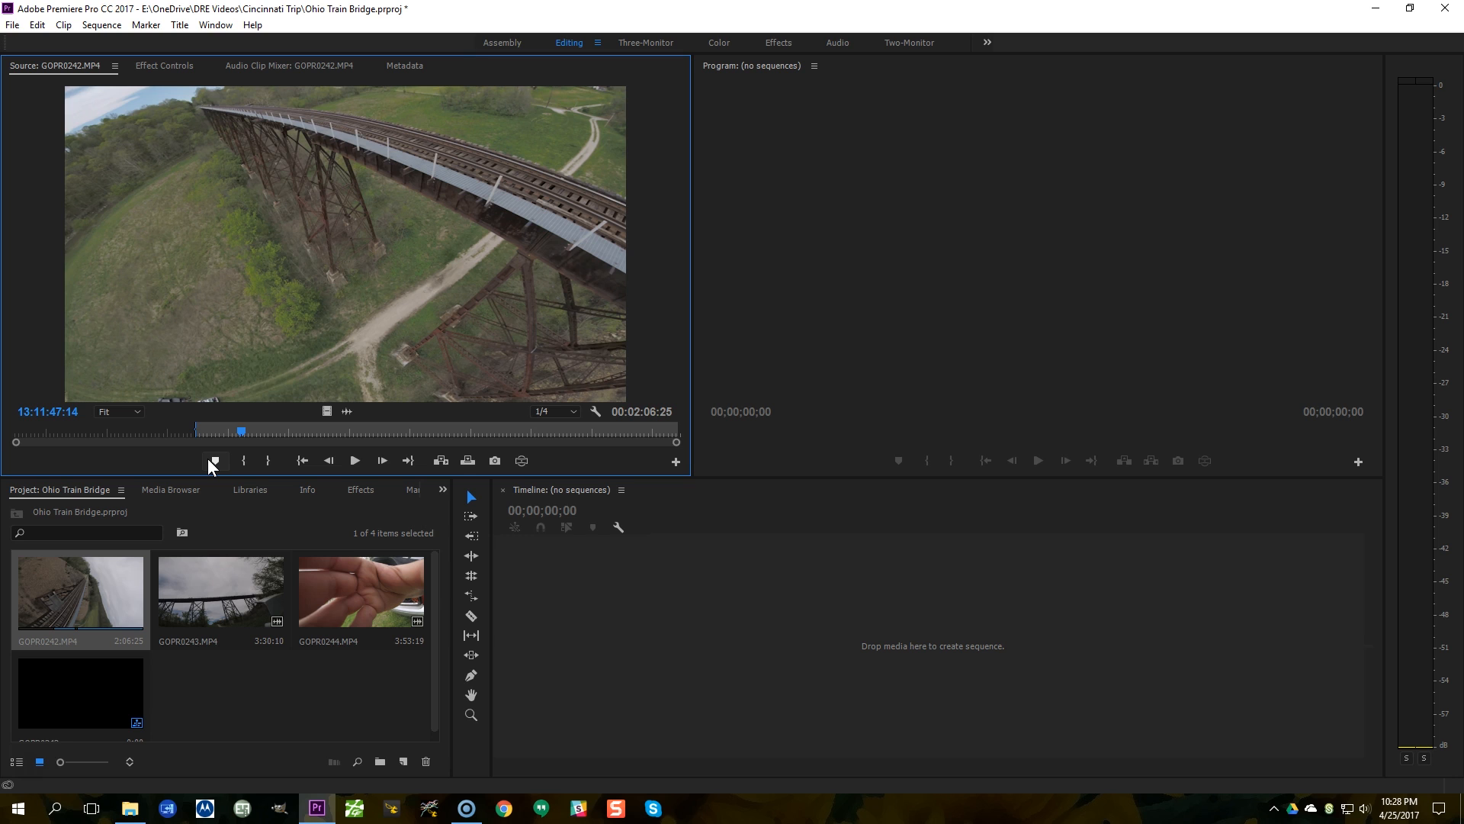
key(space)
key(space)
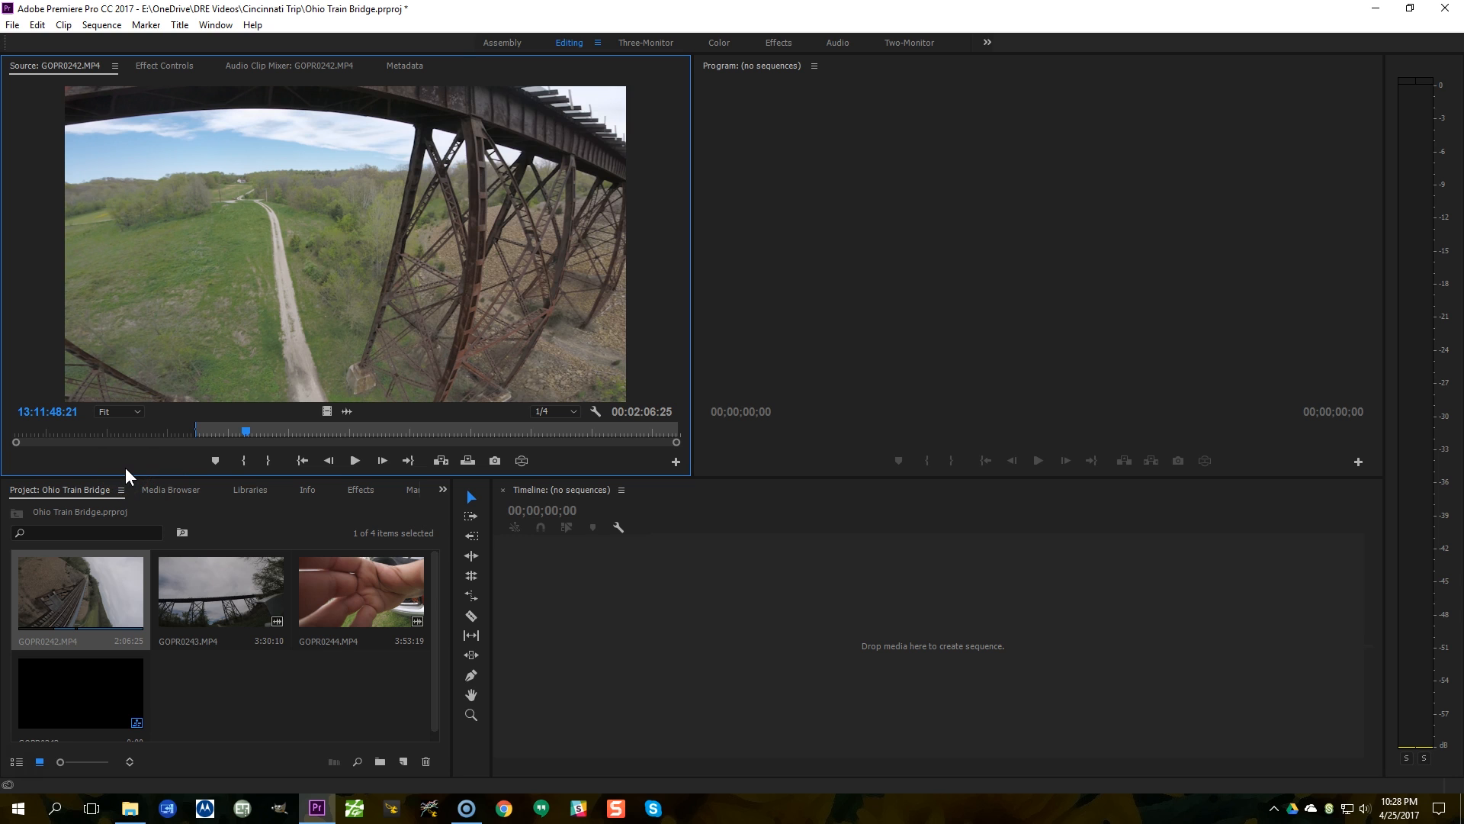
key(space)
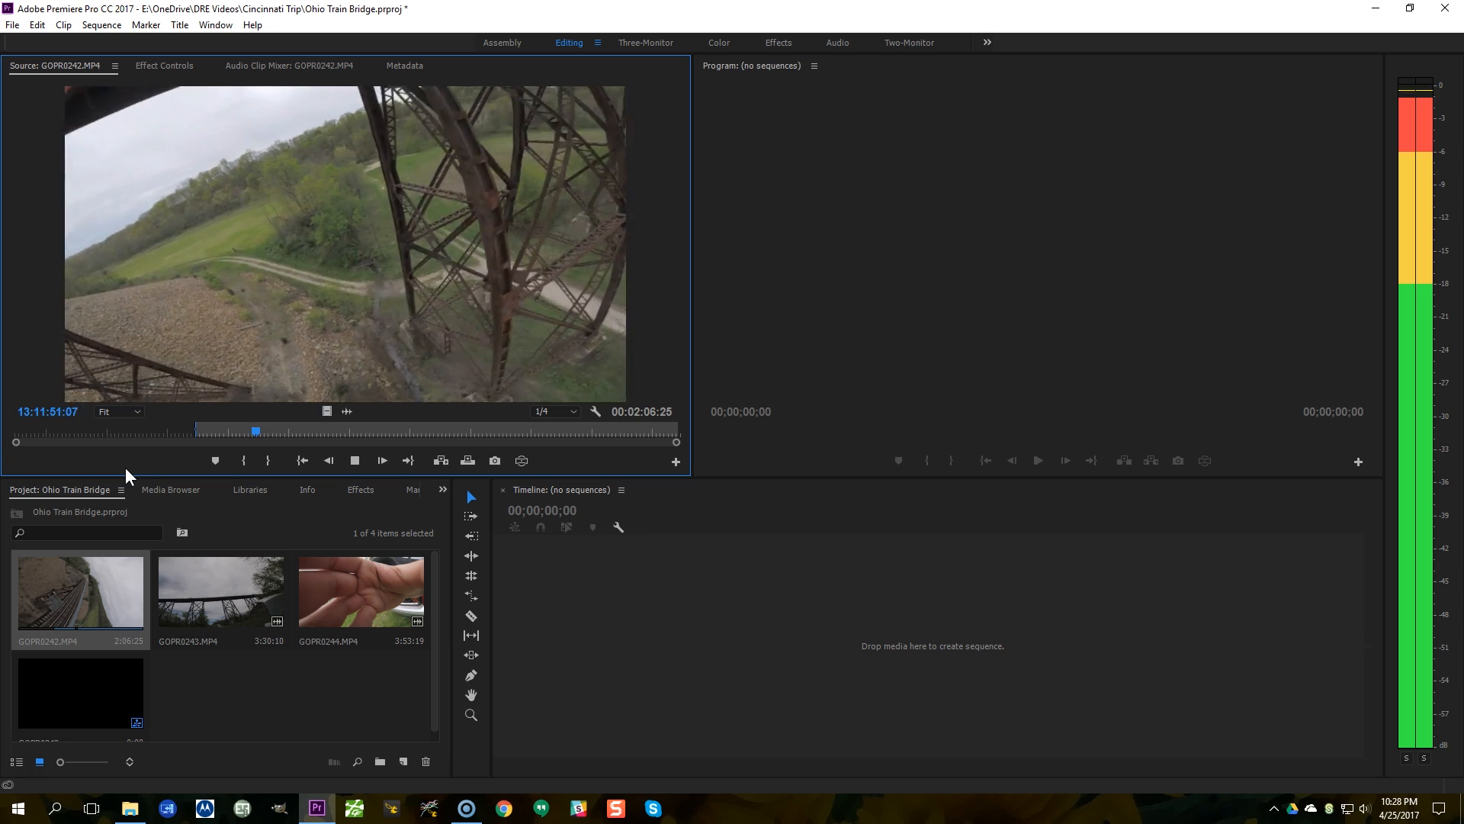
Step: Move the In point of GOPR0242.MP4 to 13:11:50:12, where the drone approaches the bridge supports
click(125, 468)
click(255, 432)
drag(262, 434, 253, 430)
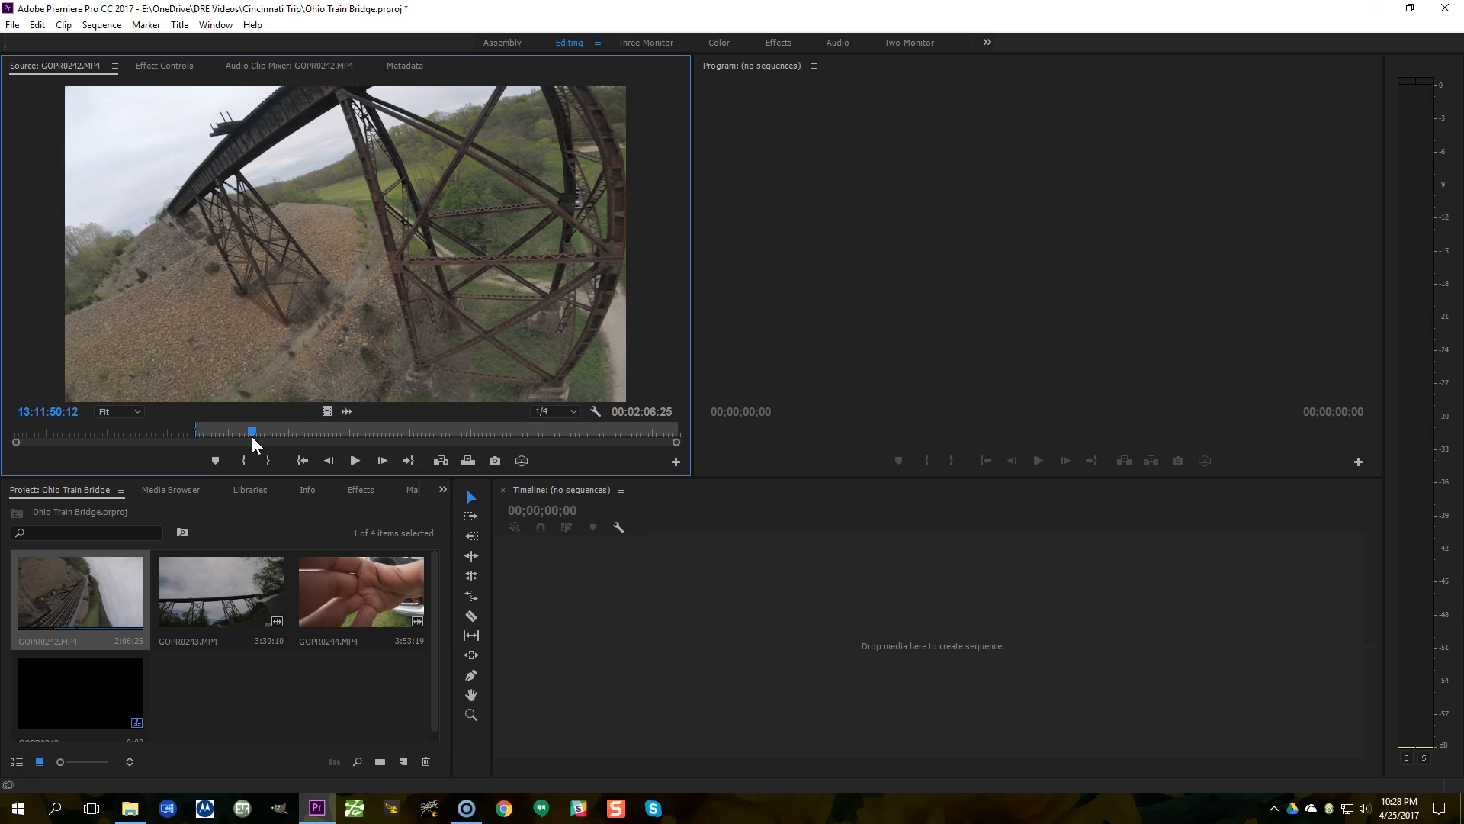
click(244, 460)
Step: Review GOPR0242.MP4 from the In point with pauses and mark an Out point at 13:12:16:17
key(space)
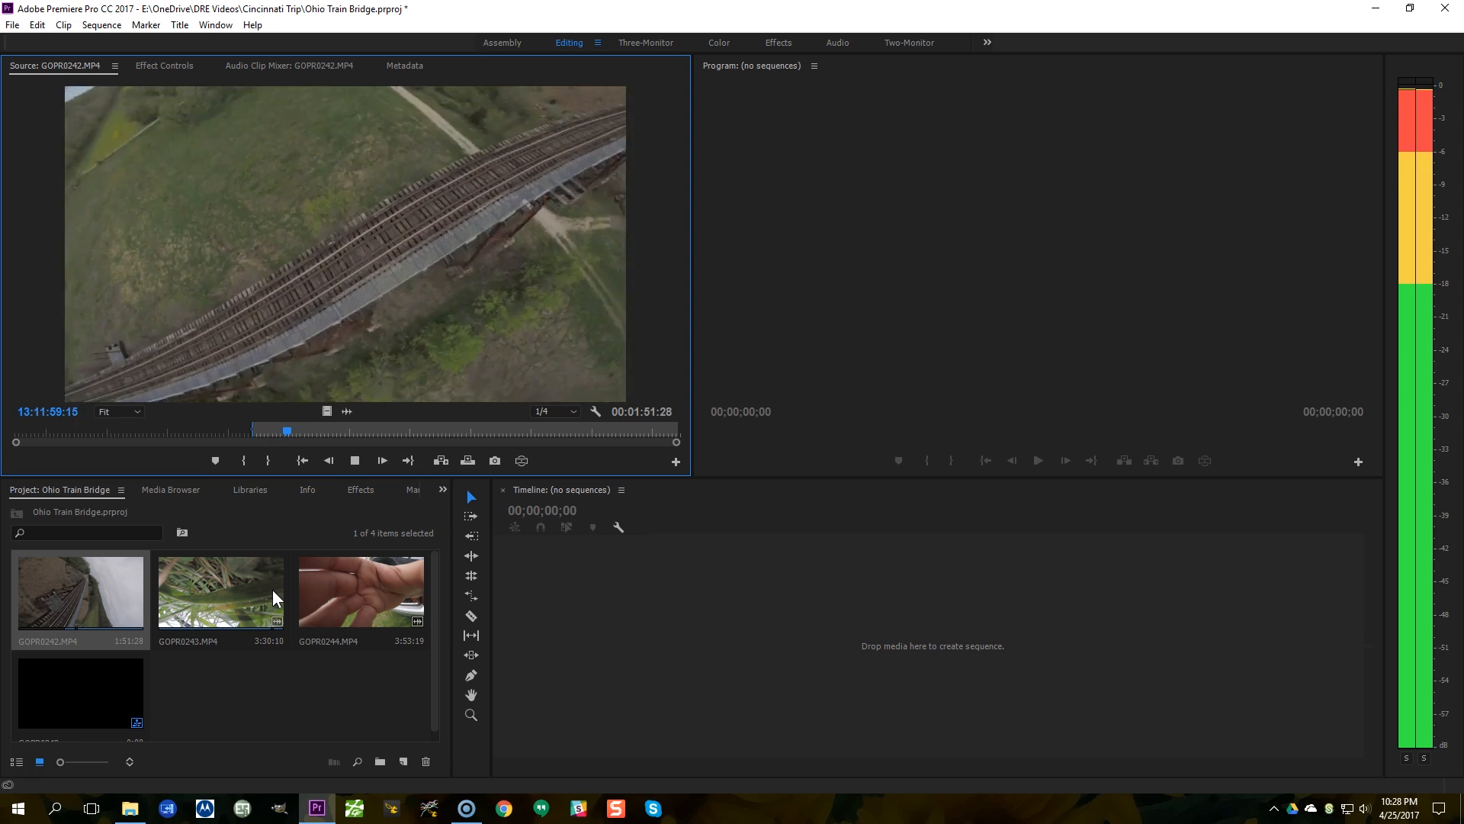
key(space)
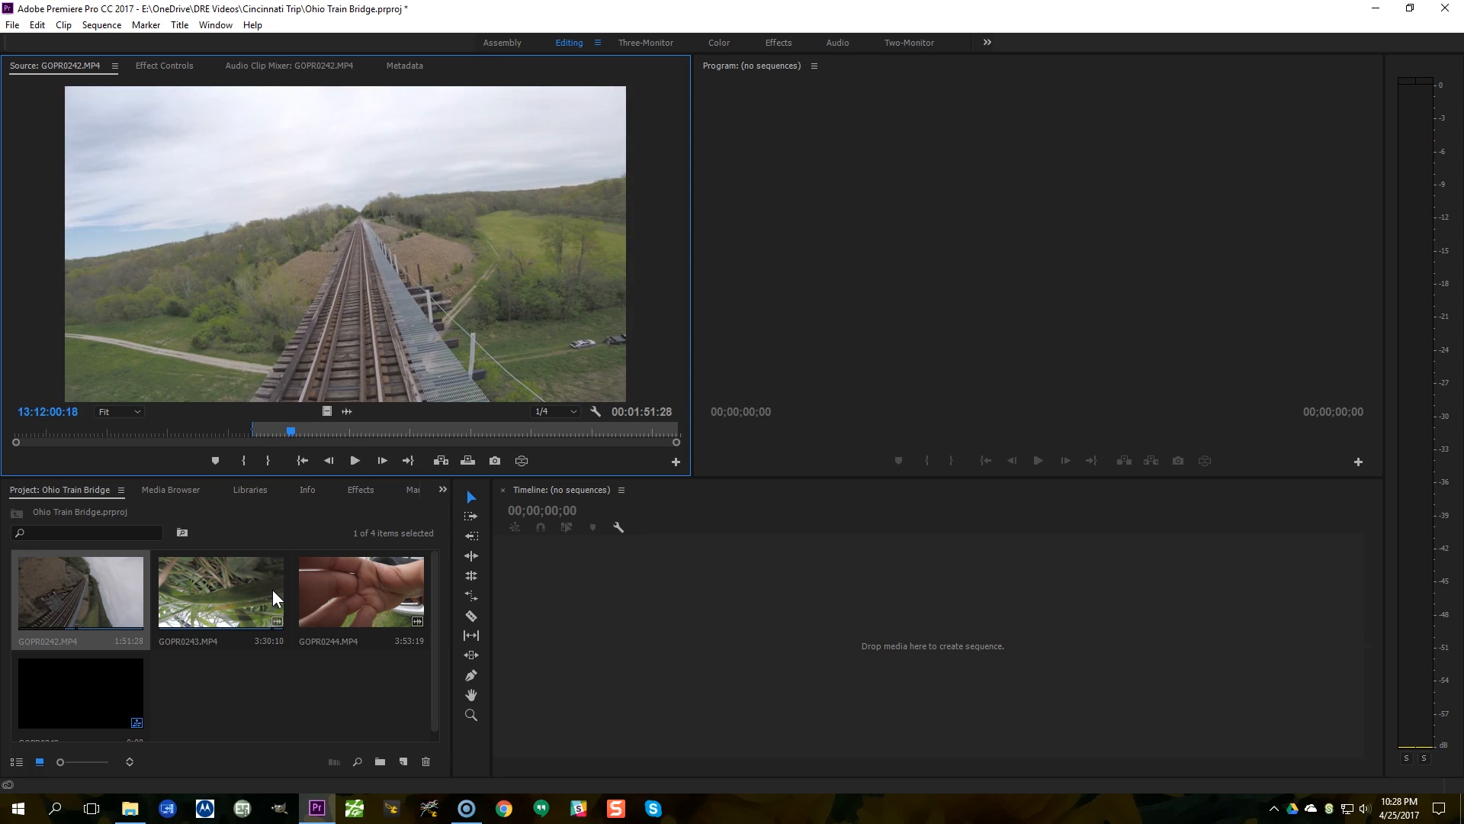
key(space)
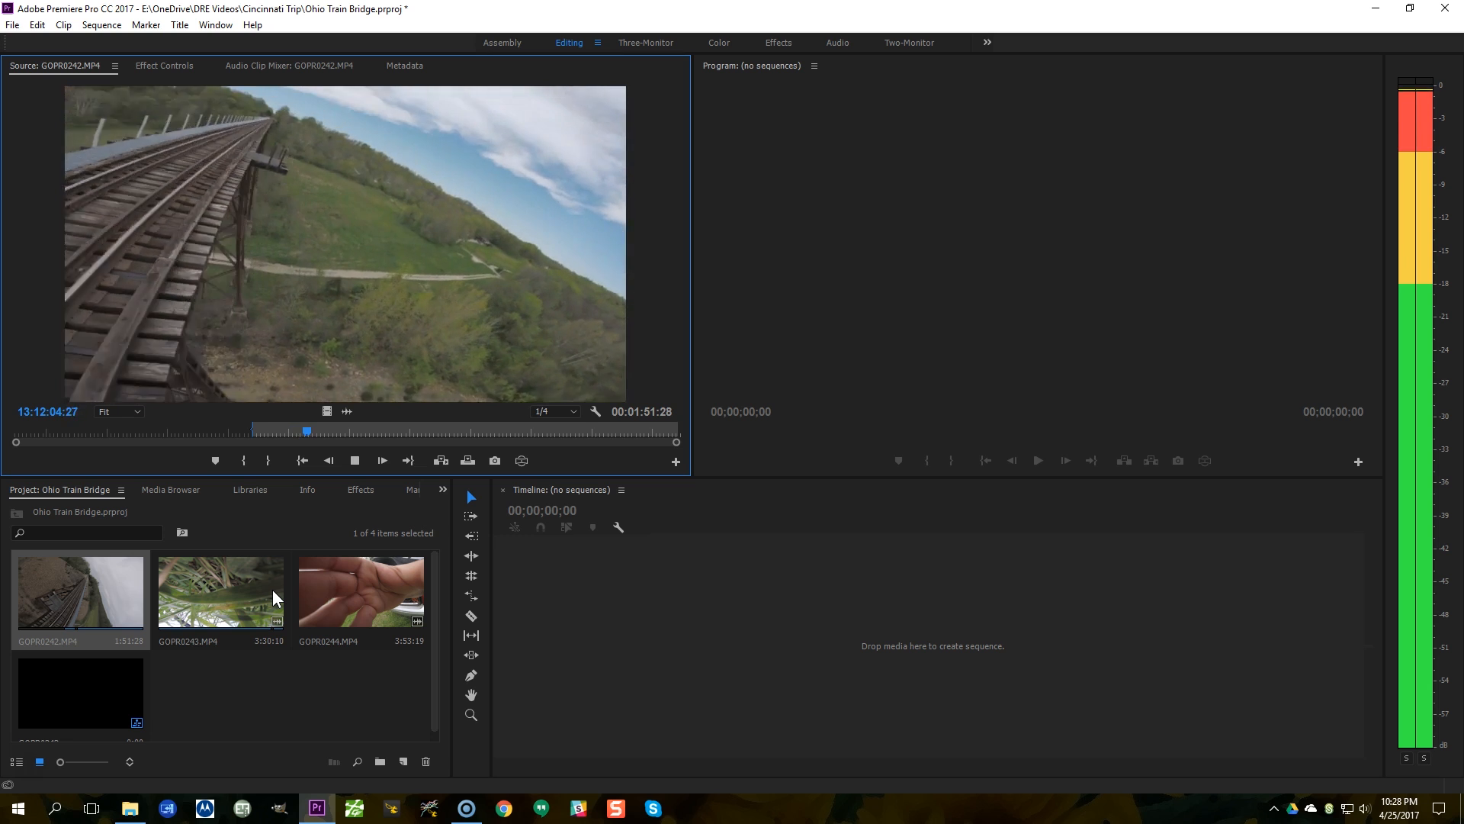
key(space)
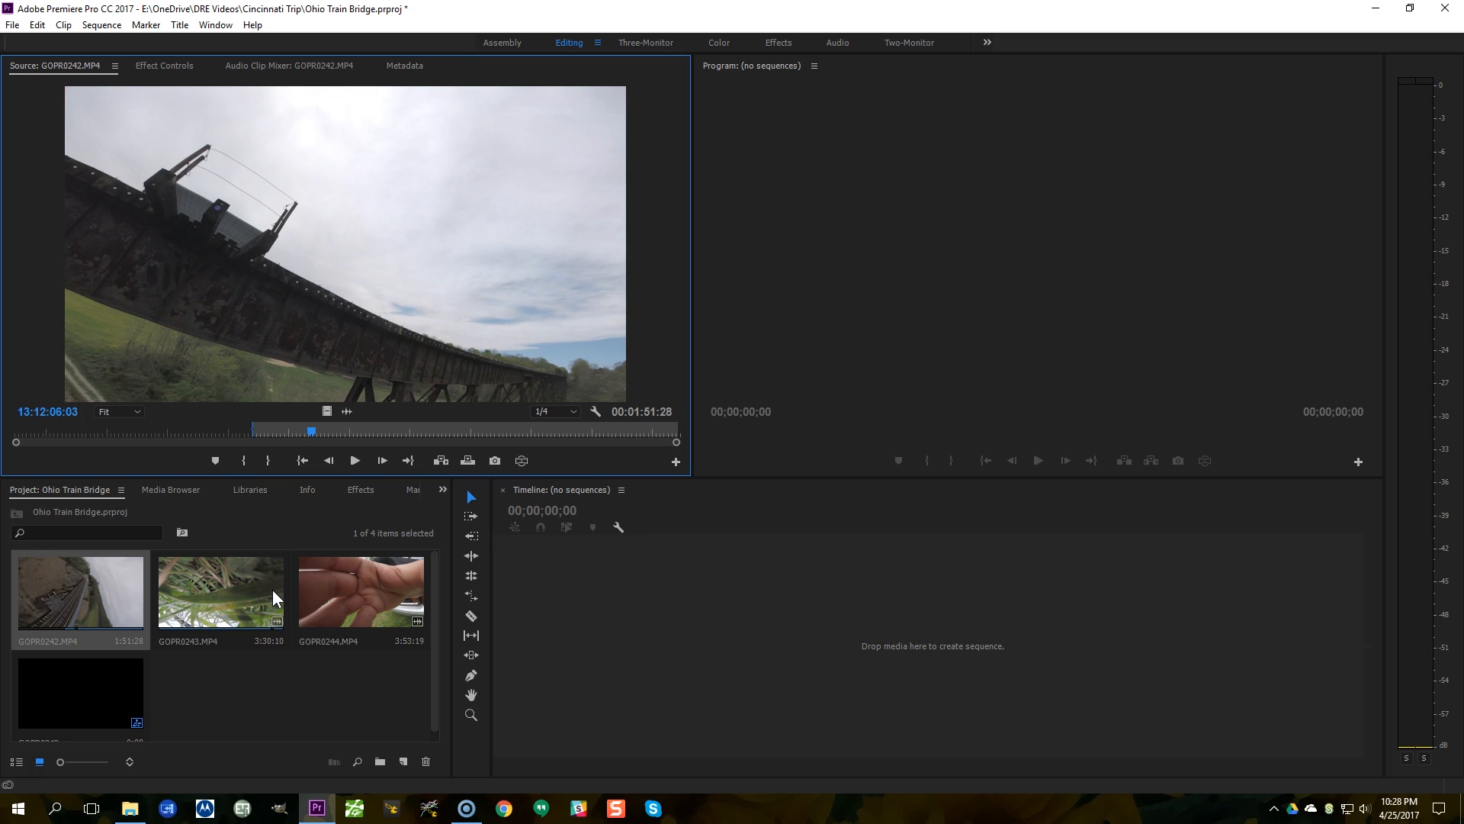
key(space)
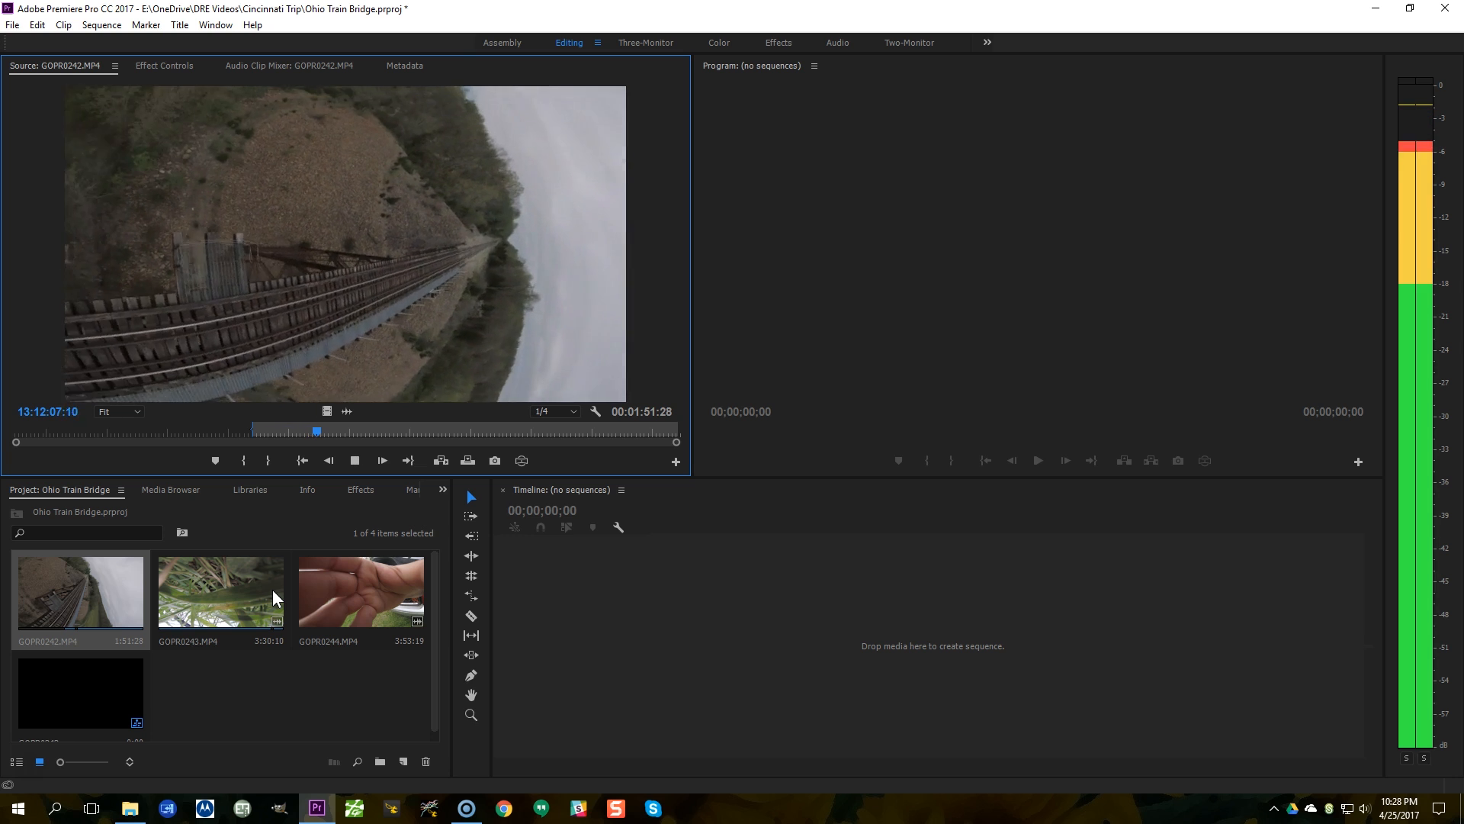
key(space)
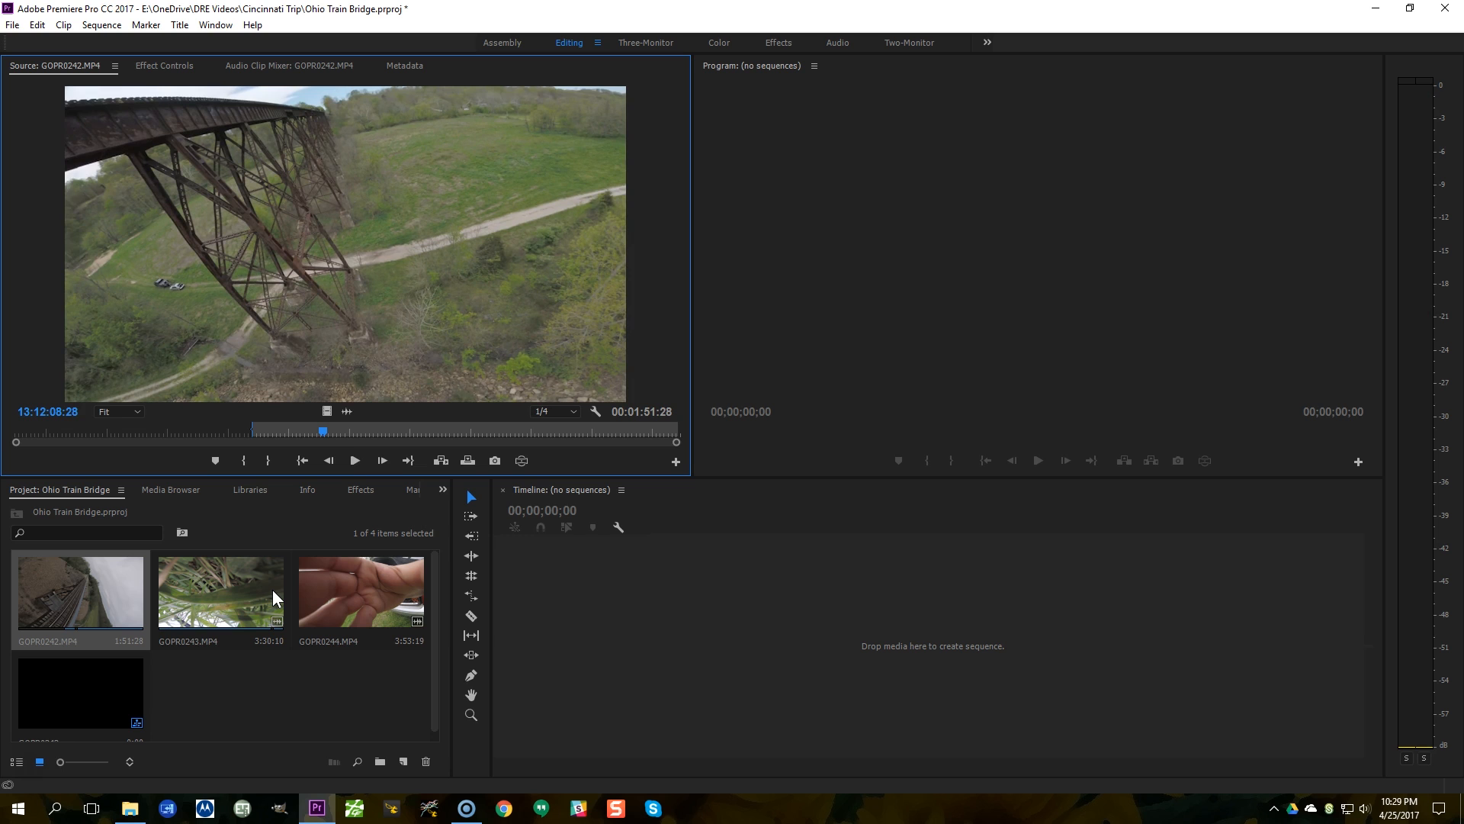
key(space)
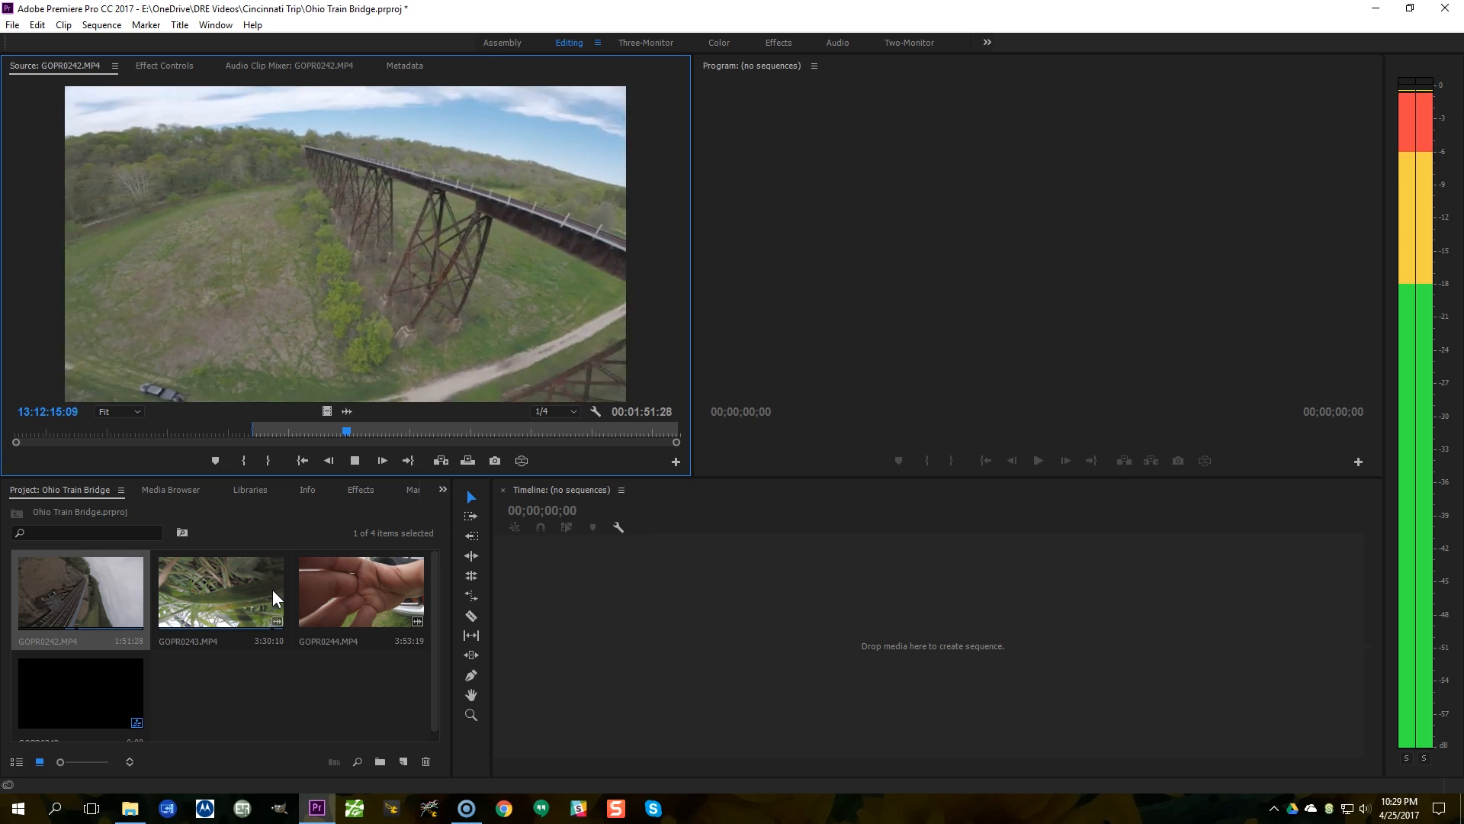
key(space)
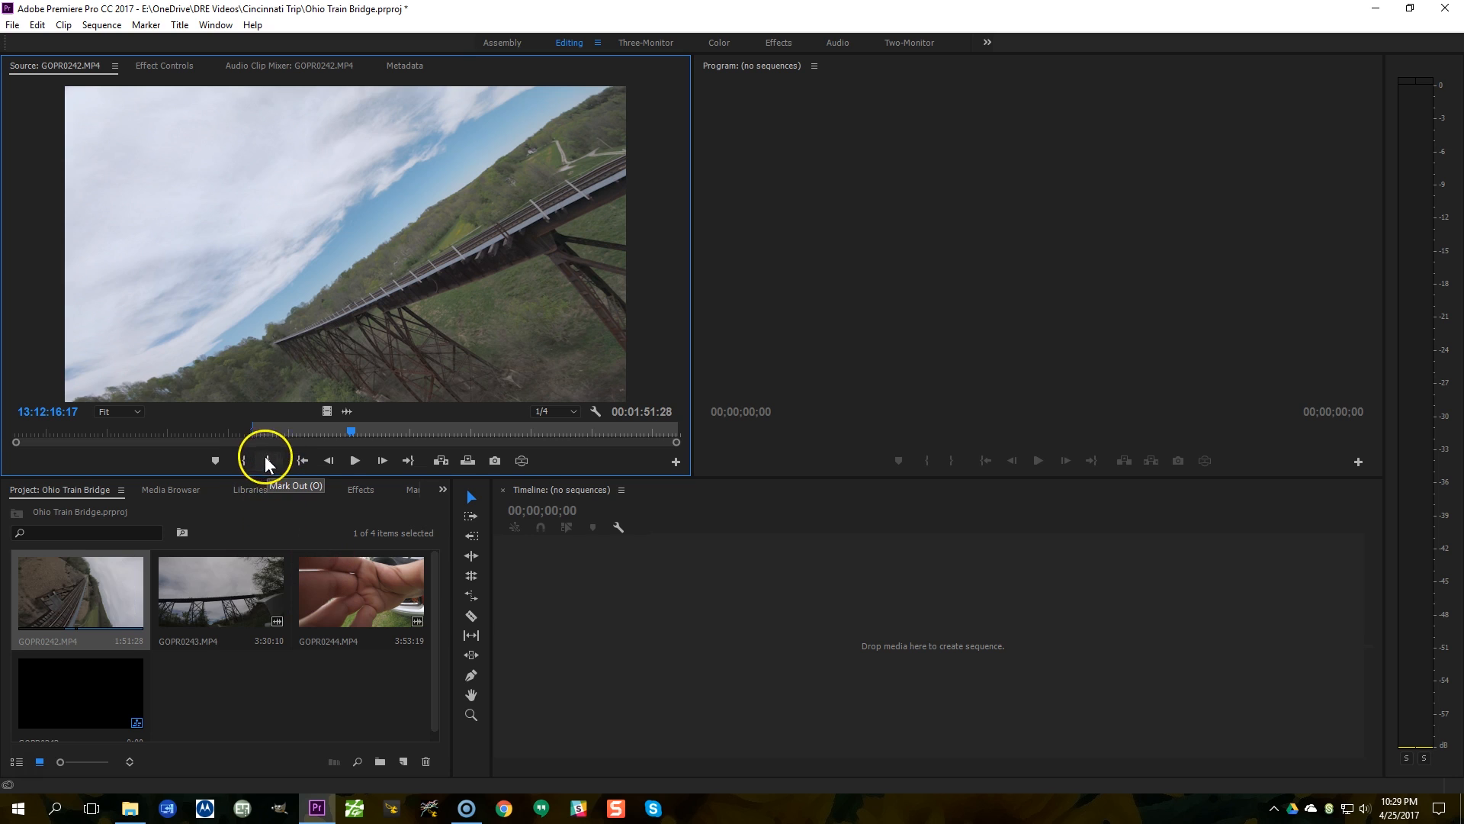
key(o)
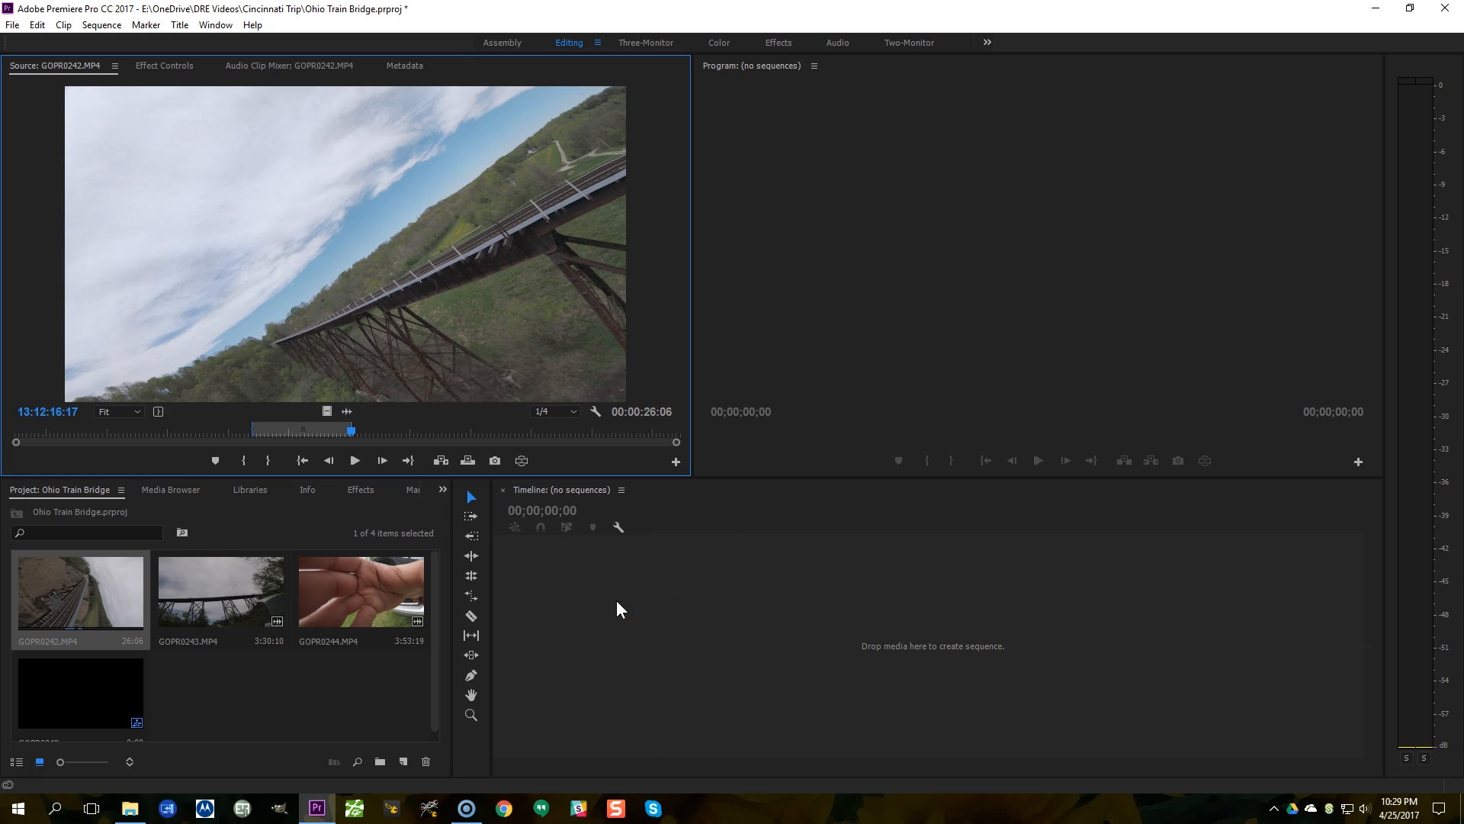
Step: Make a subclip from the marked range of GOPR0242.MP4, keeping the suggested name and leaving trims unrestricted
key(space)
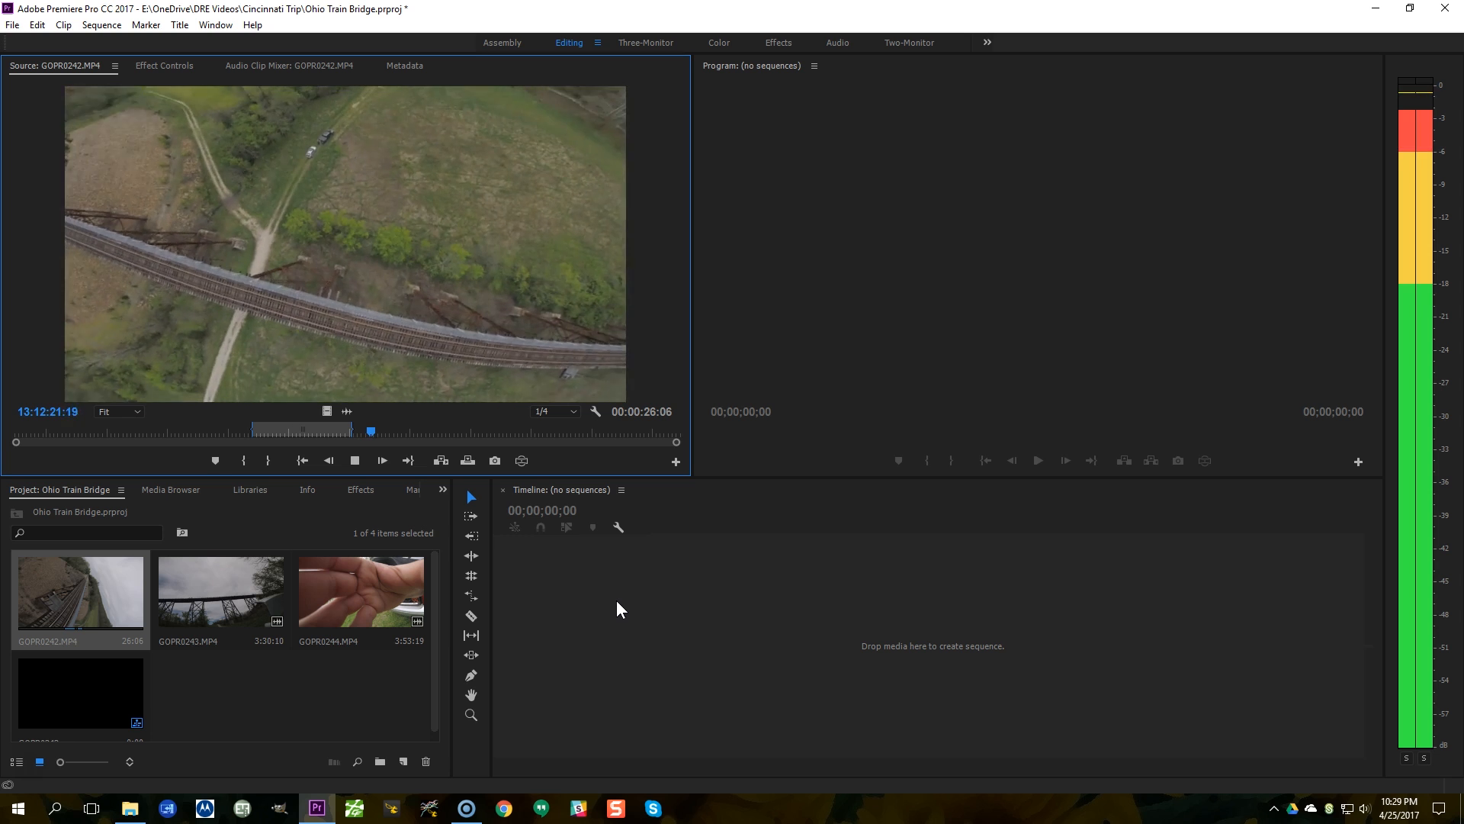
key(space)
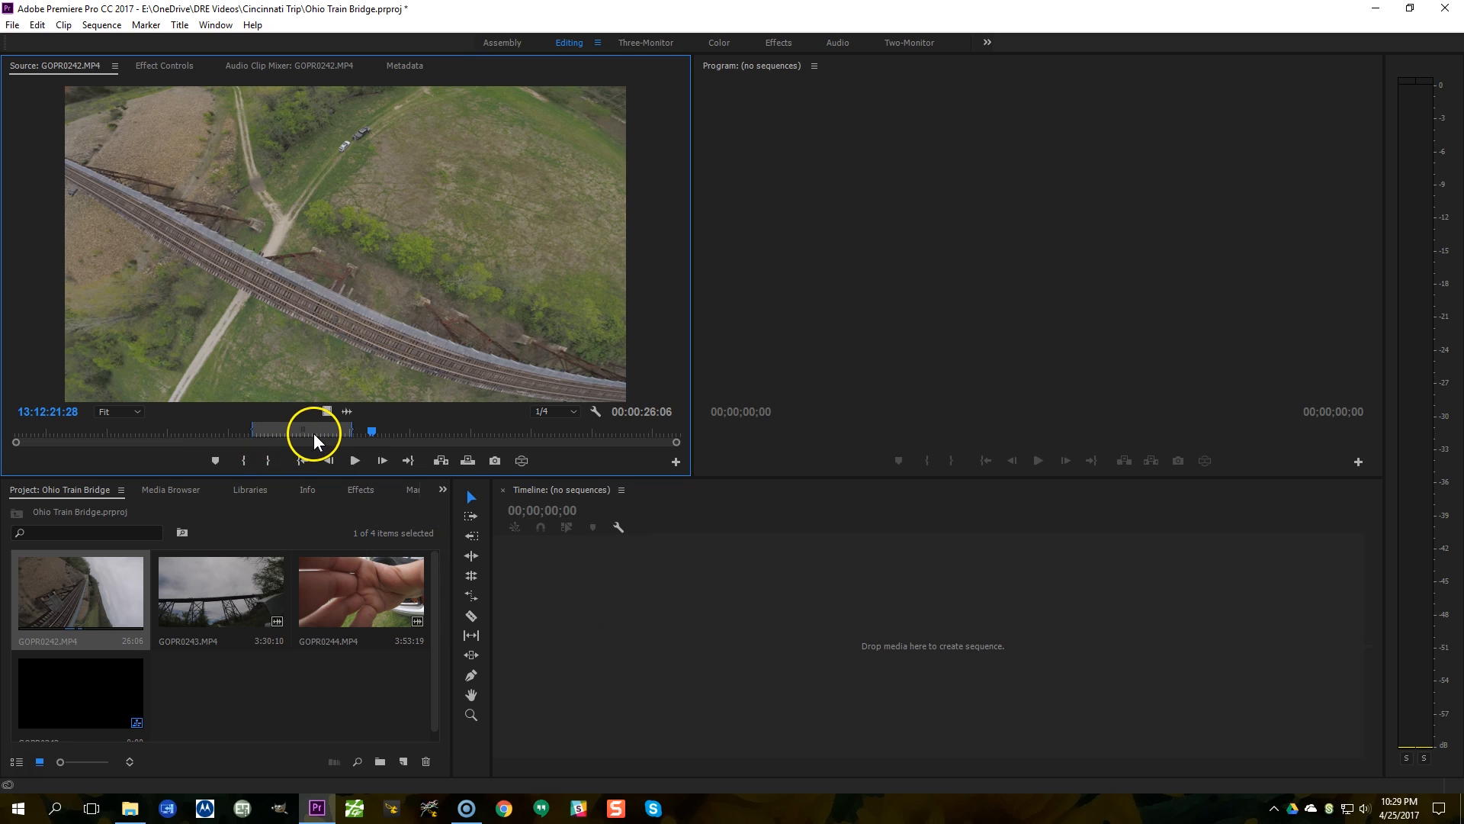
right_click(275, 239)
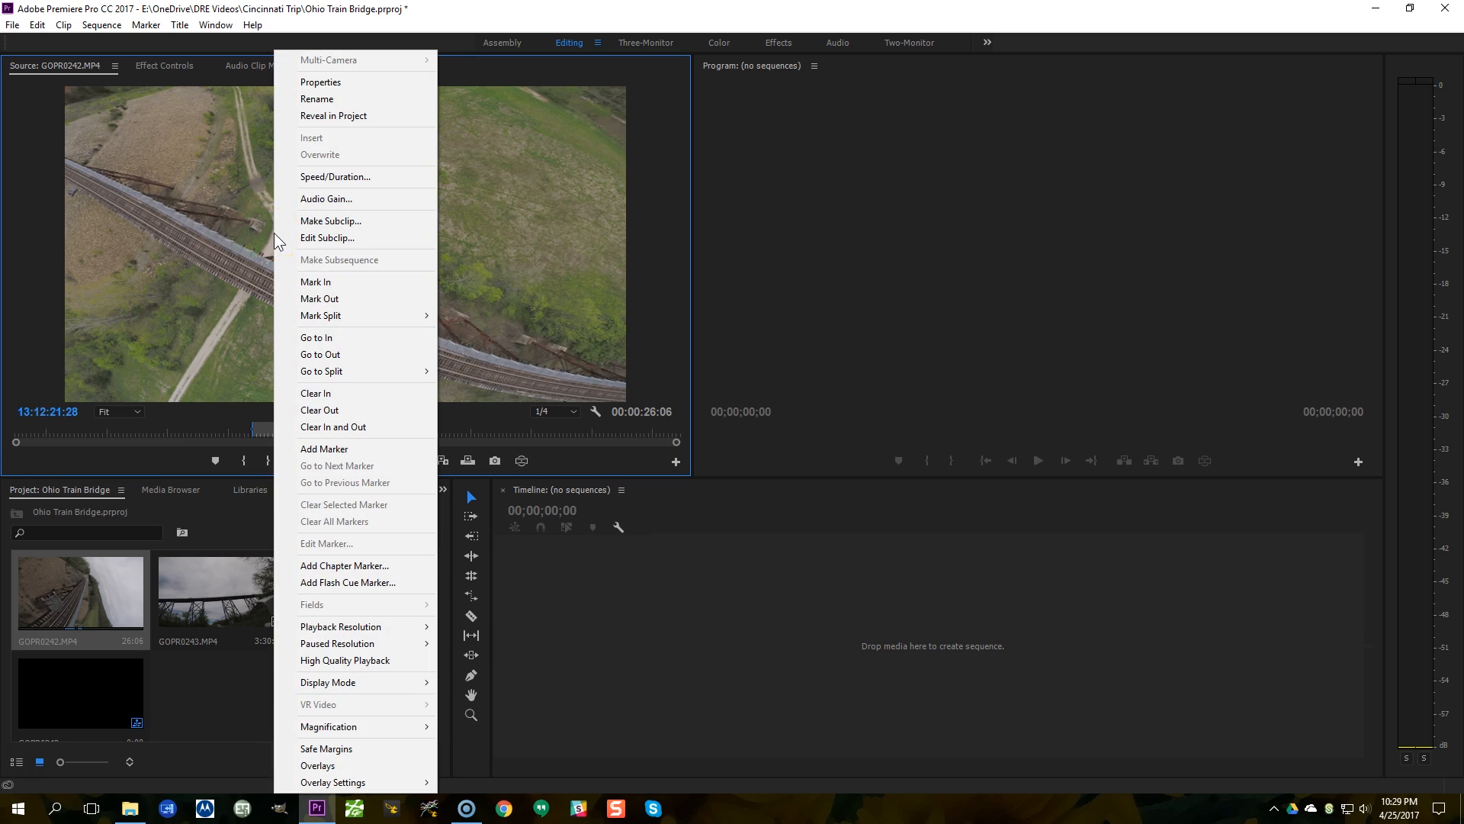
click(318, 222)
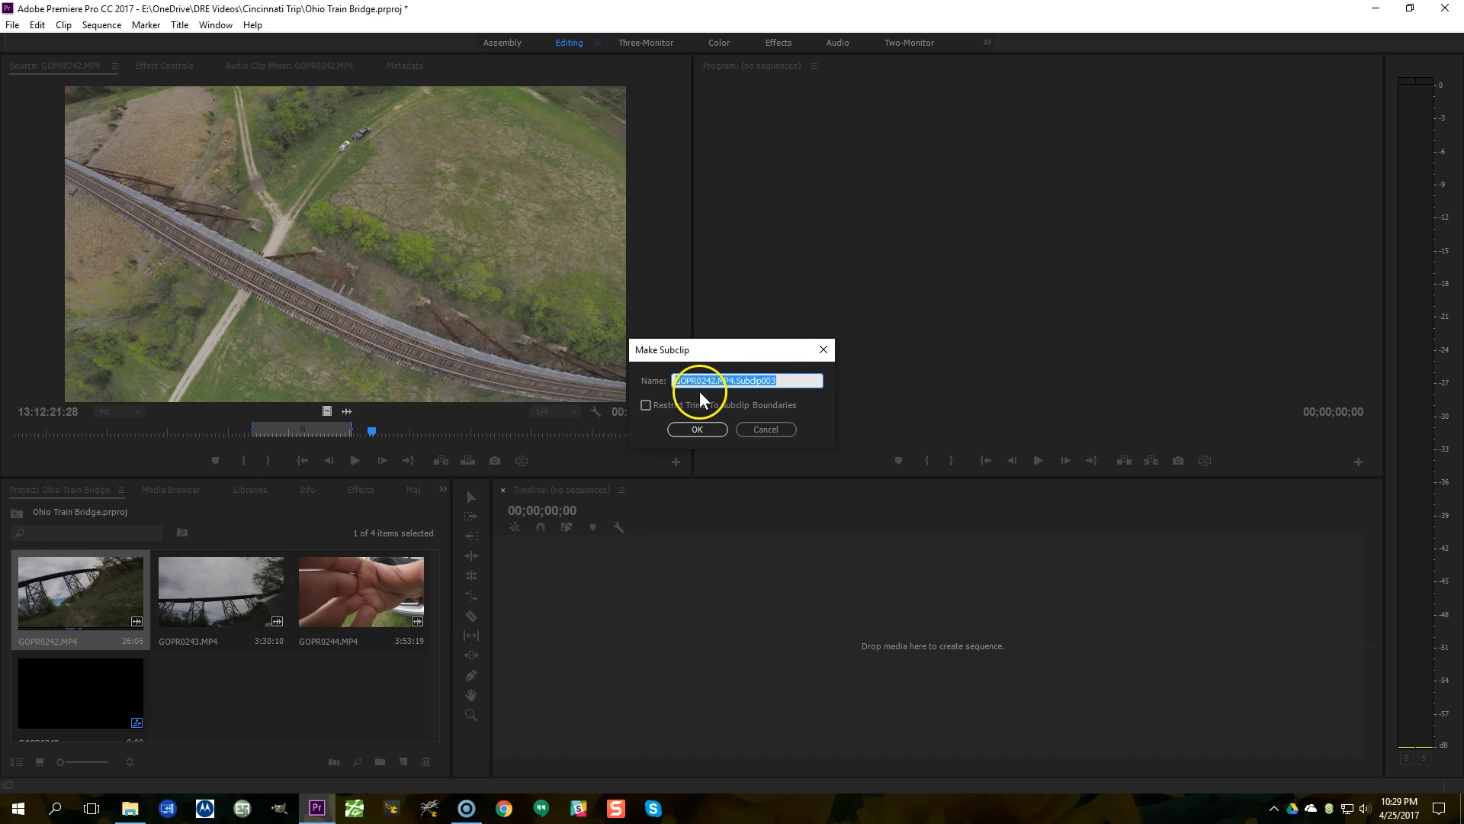
click(689, 431)
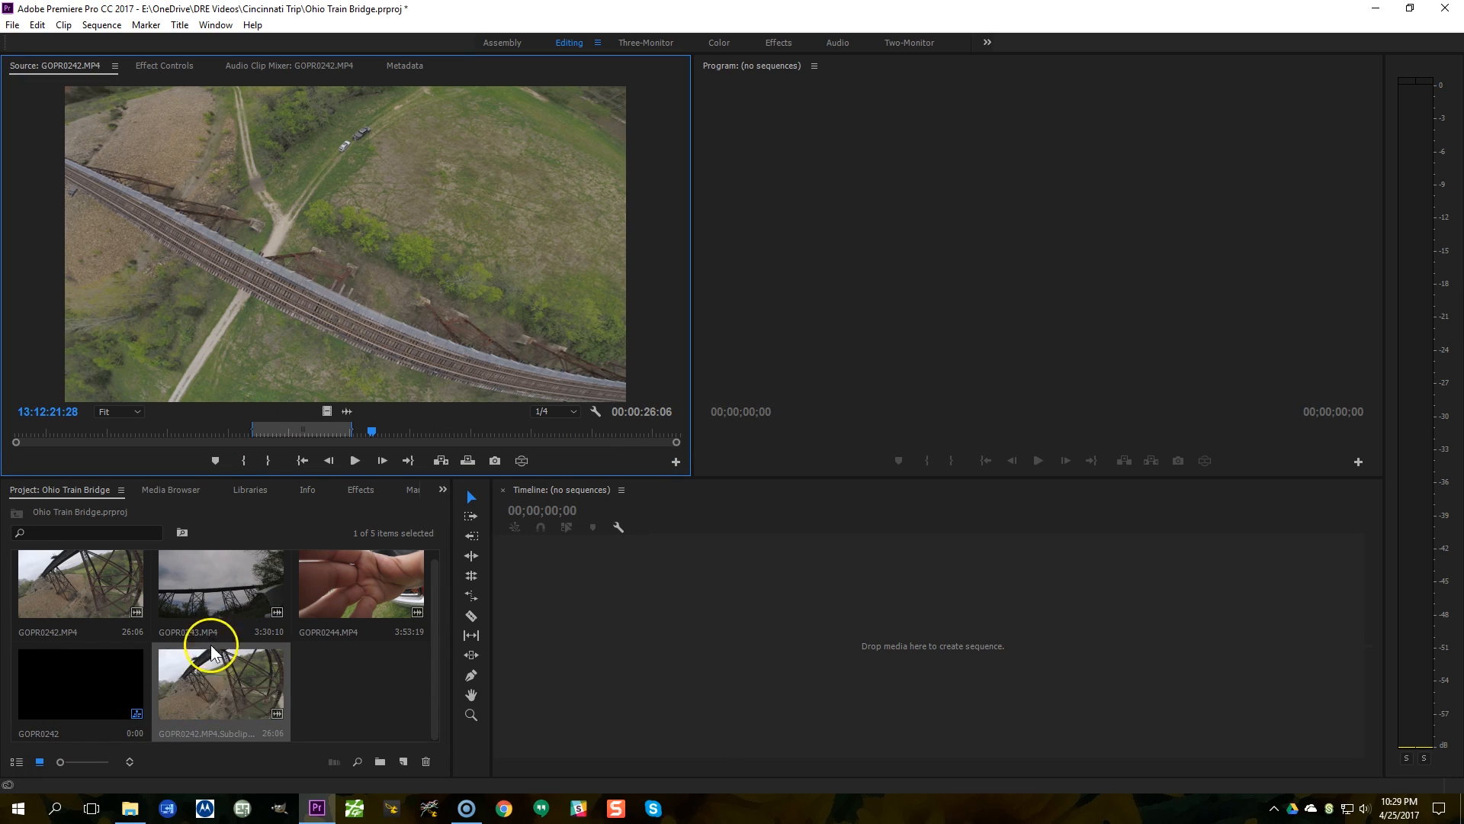
Step: Load the new subclip as the source and play its first few seconds to check it
double_click(217, 688)
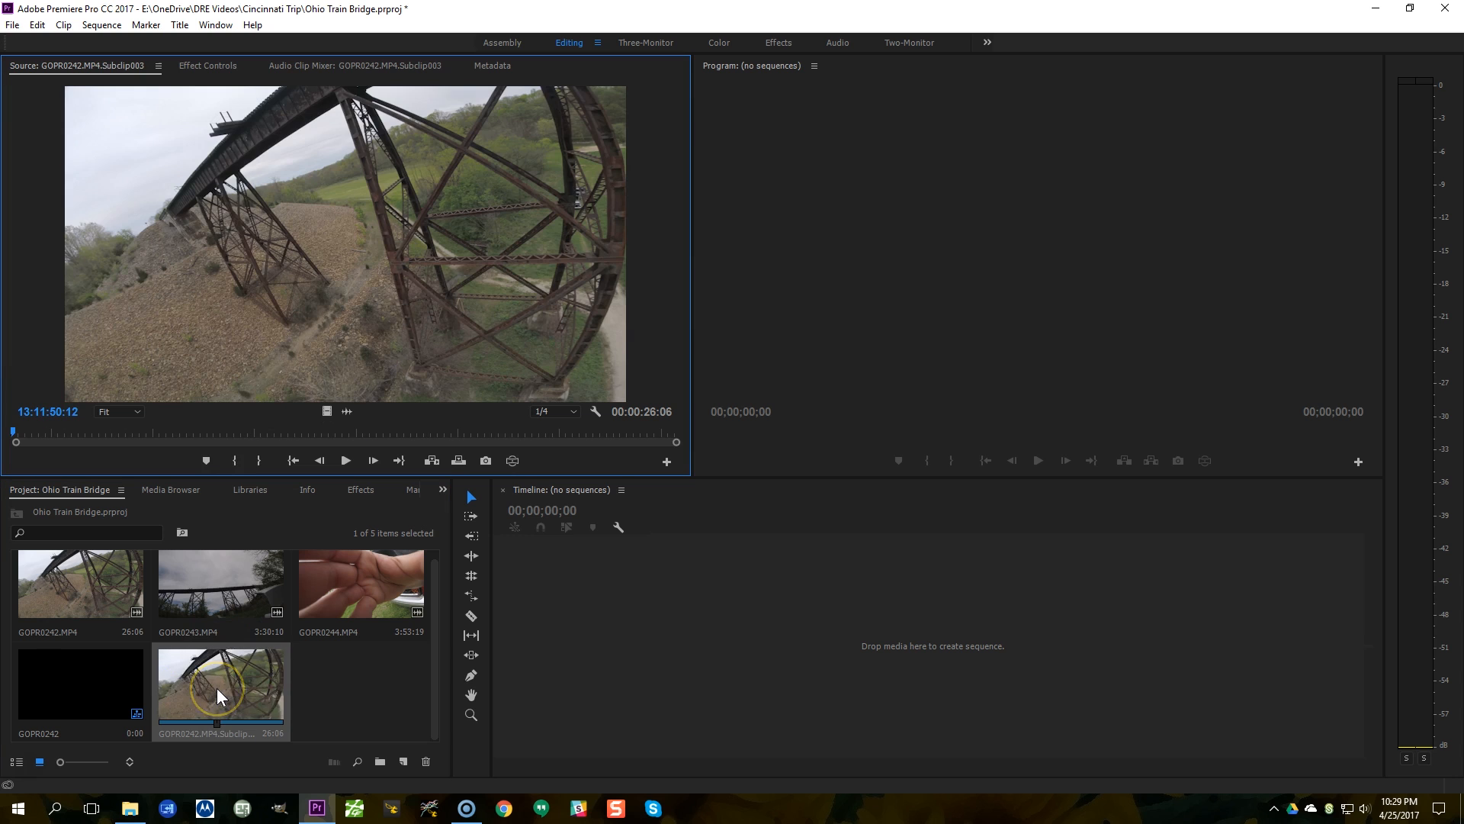
key(space)
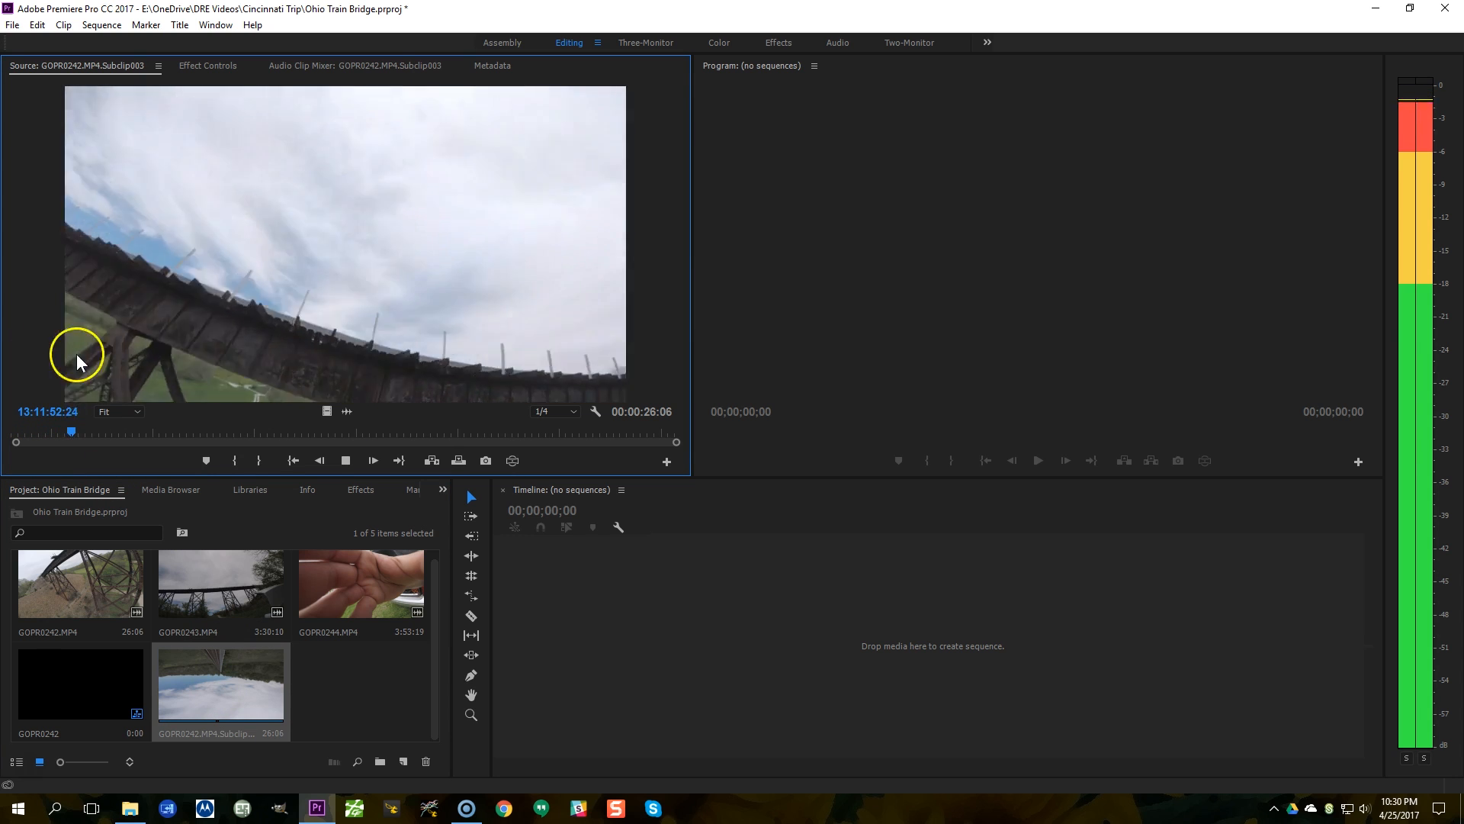
key(space)
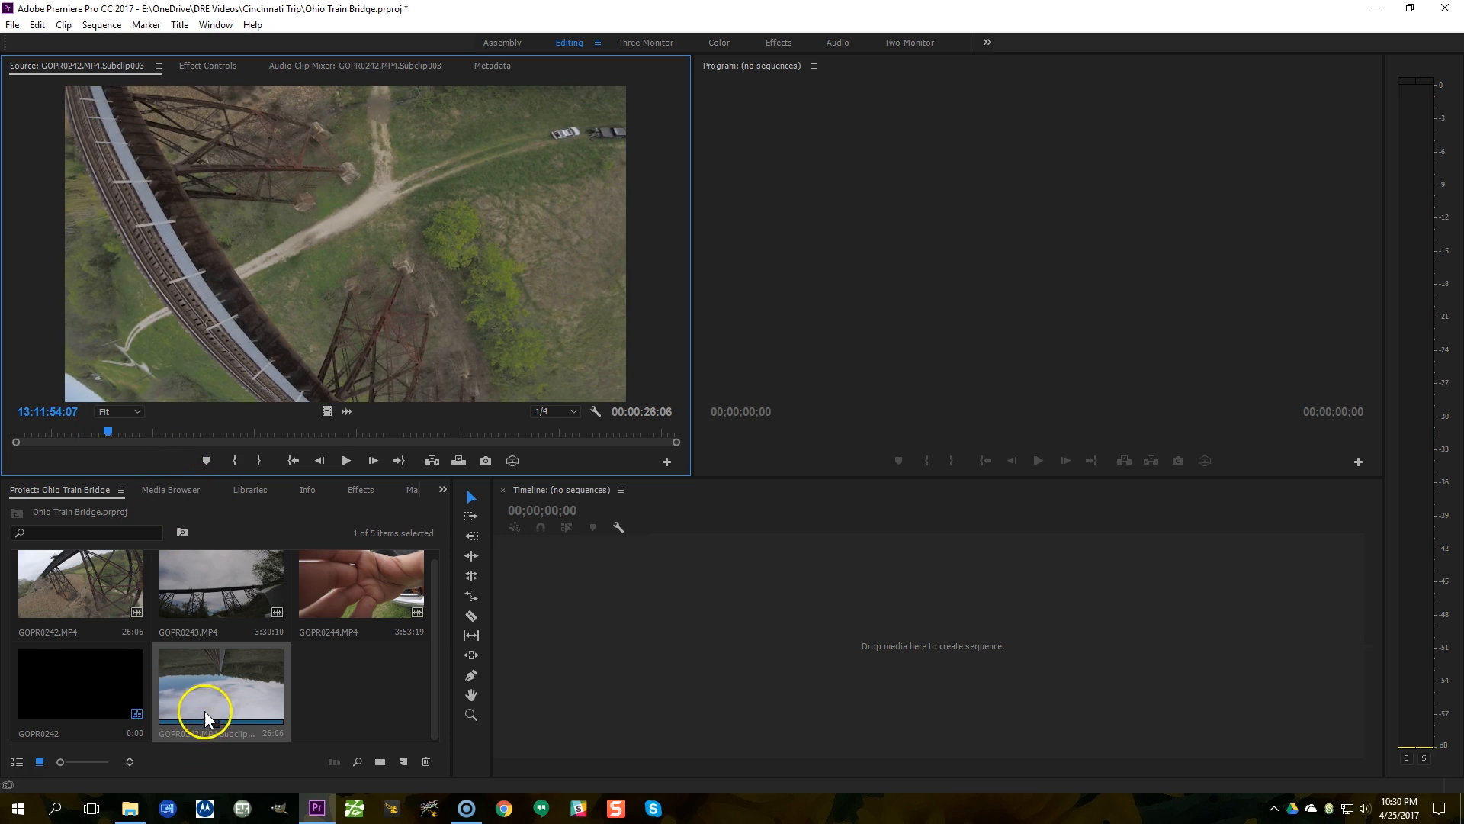
Step: Reload GOPR0242.MP4 as the source and mark a new In point at its previous Out point, 13:12:16:17
double_click(70, 594)
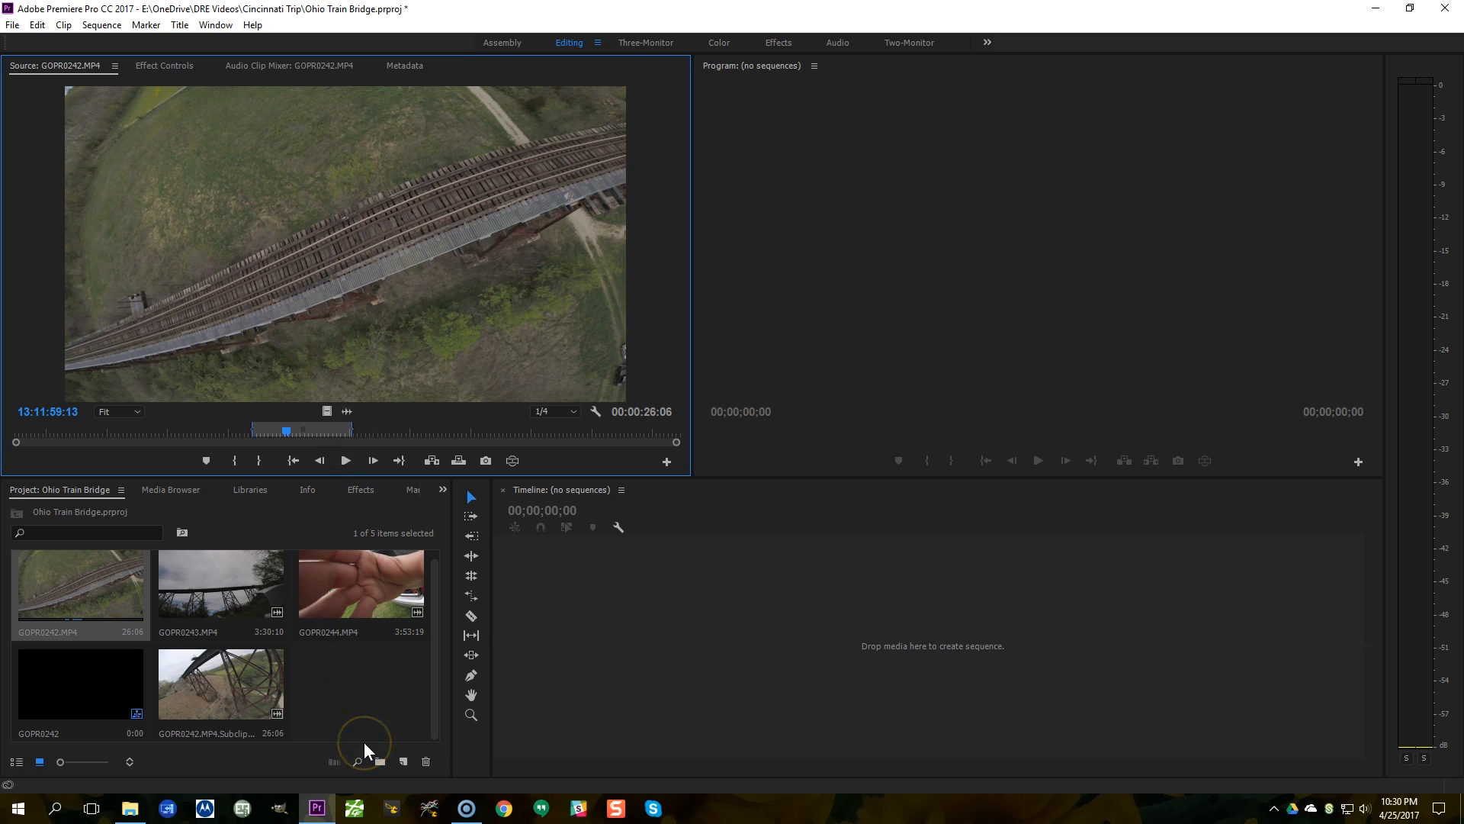
key(shift+o)
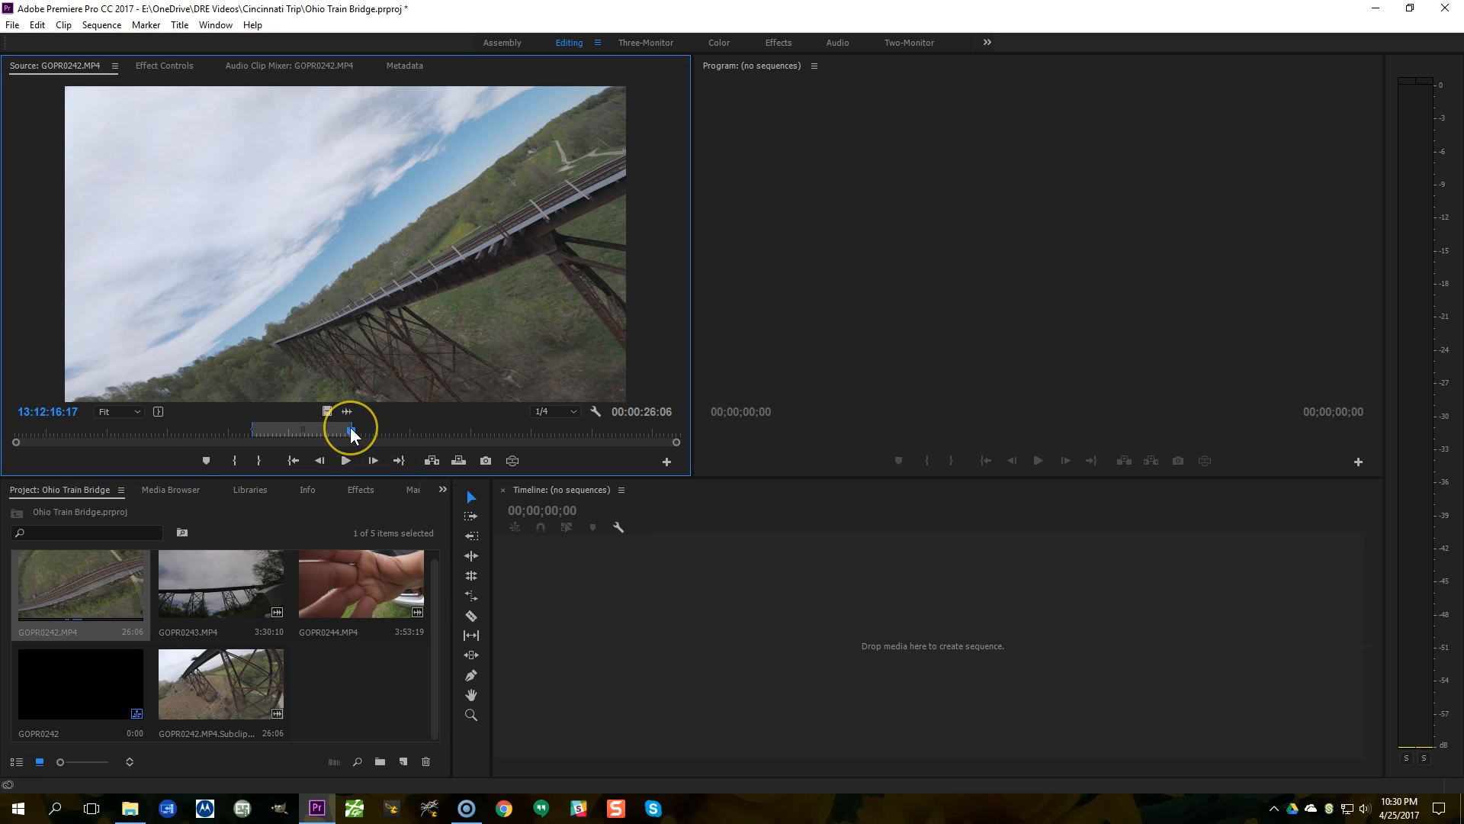
drag(351, 433, 336, 436)
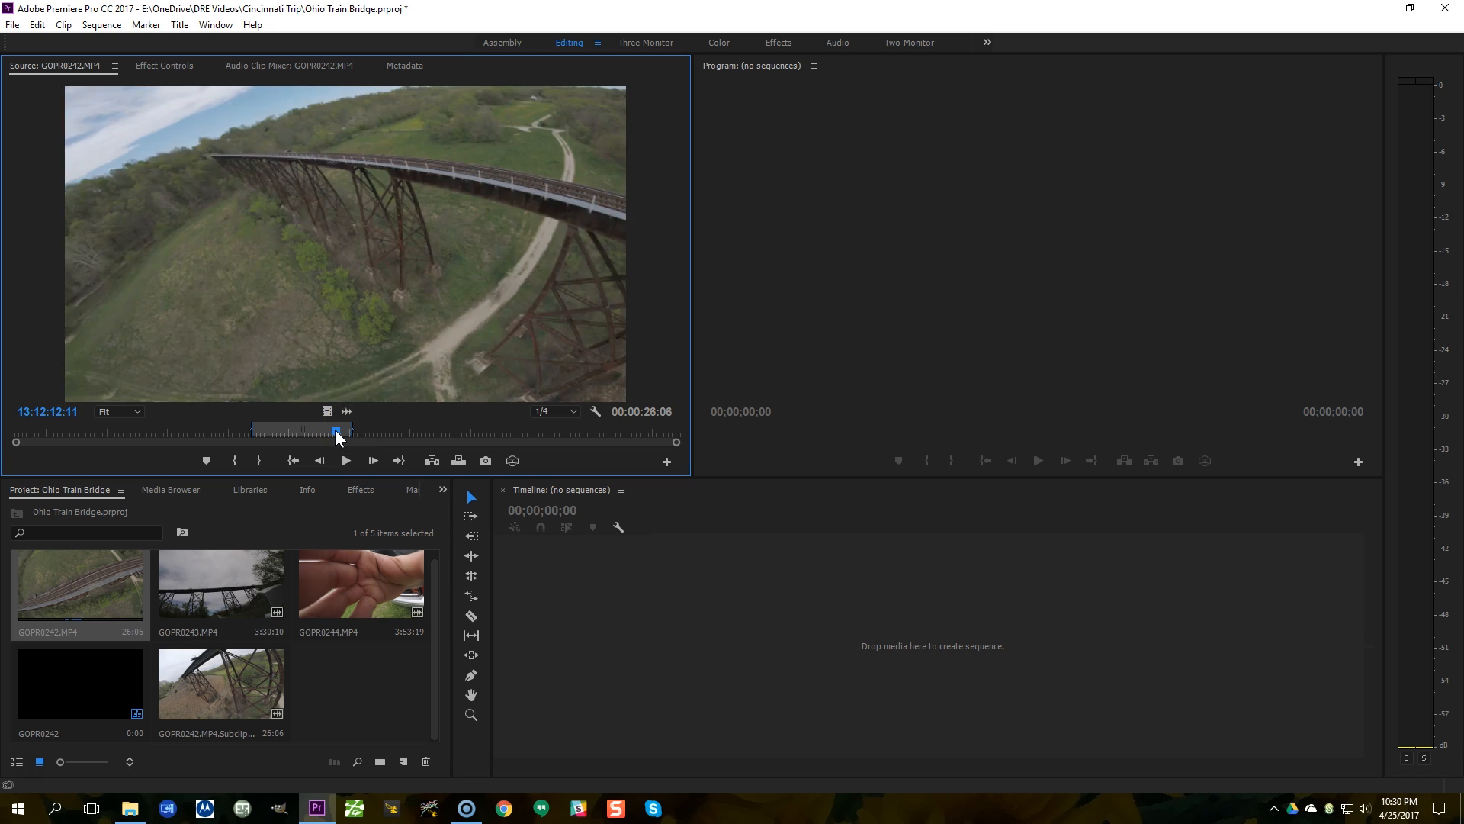
click(338, 453)
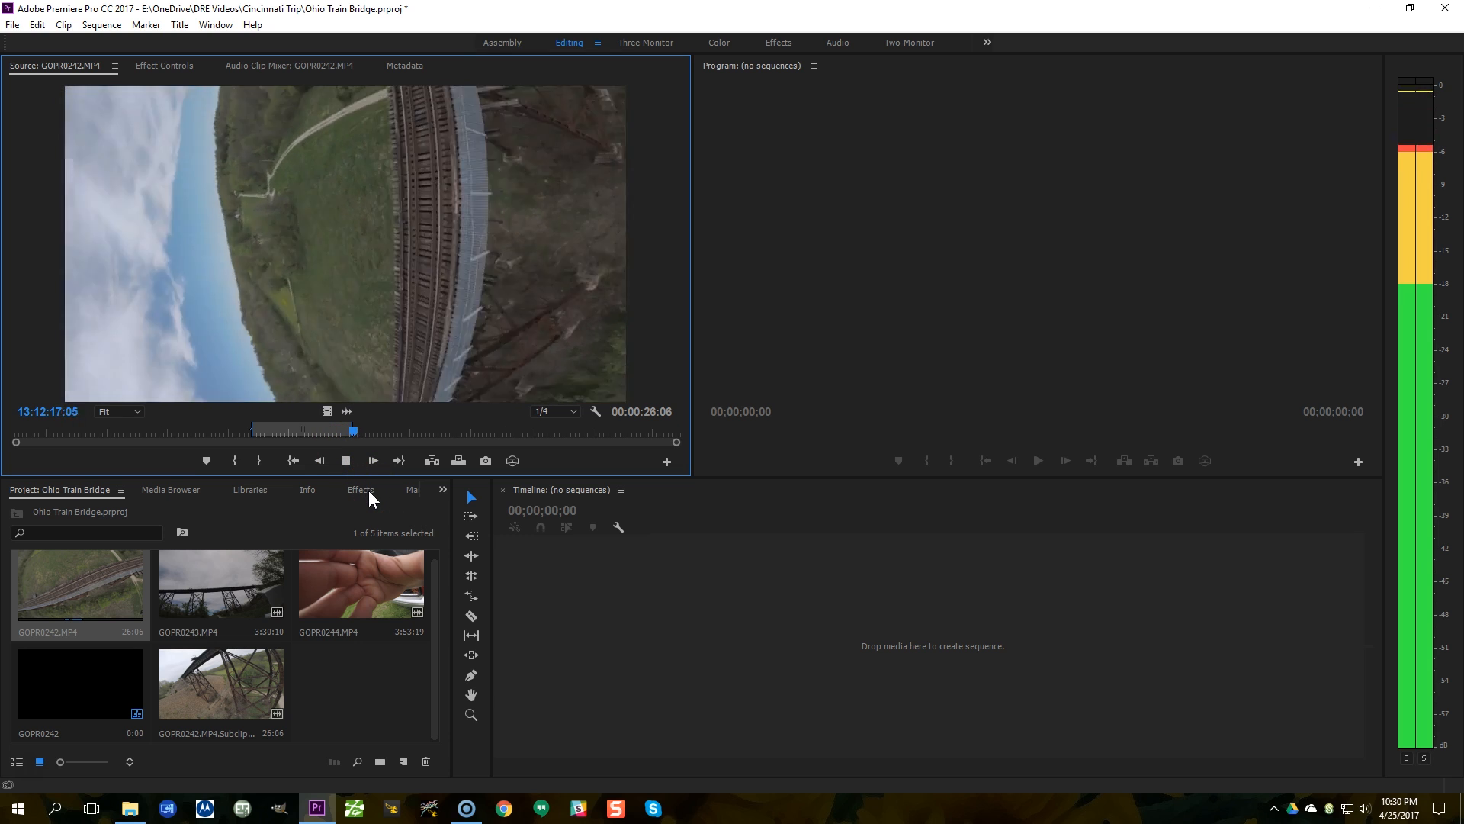
key(space)
key(j)
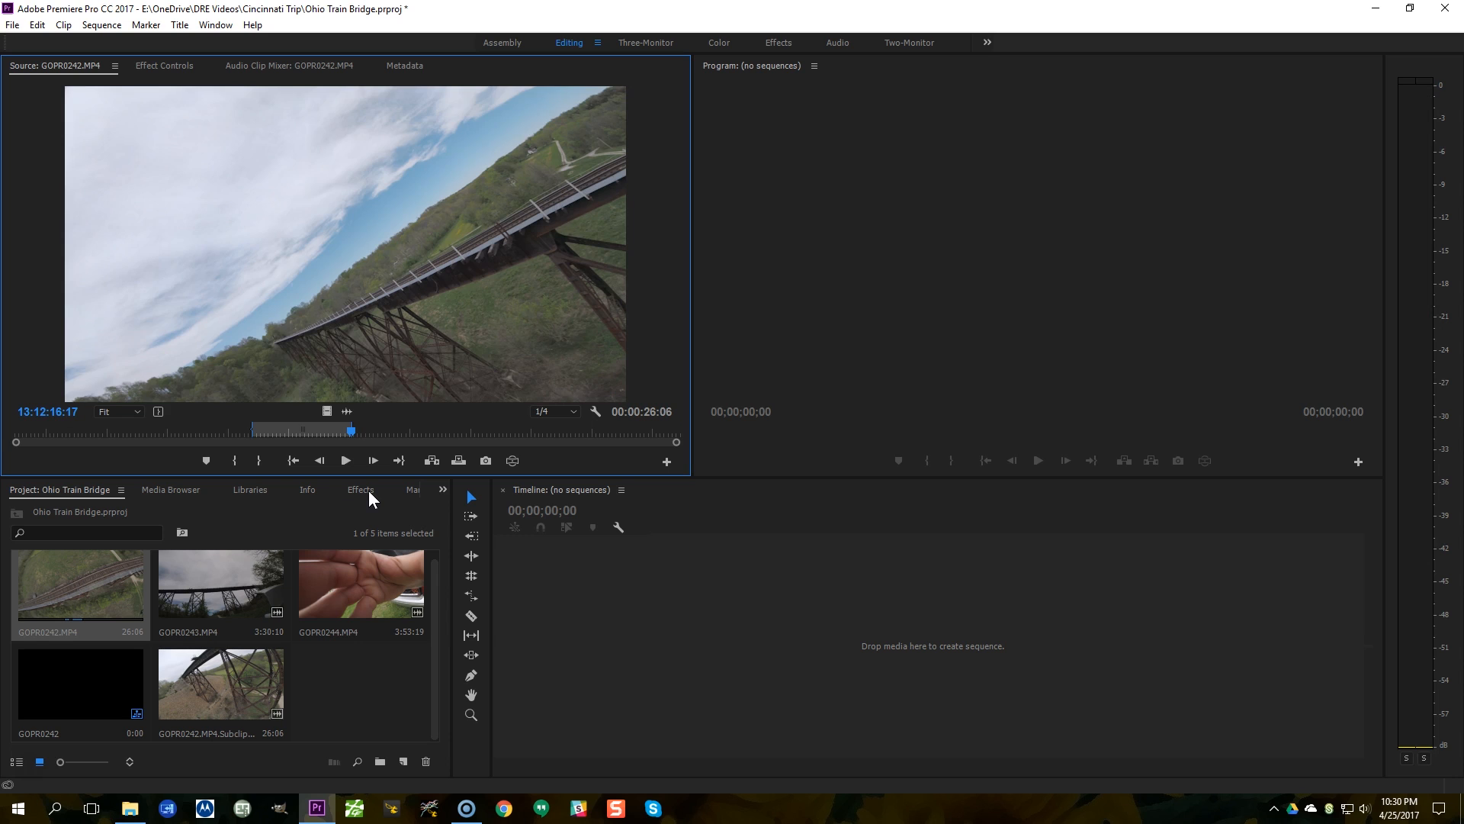
key(i)
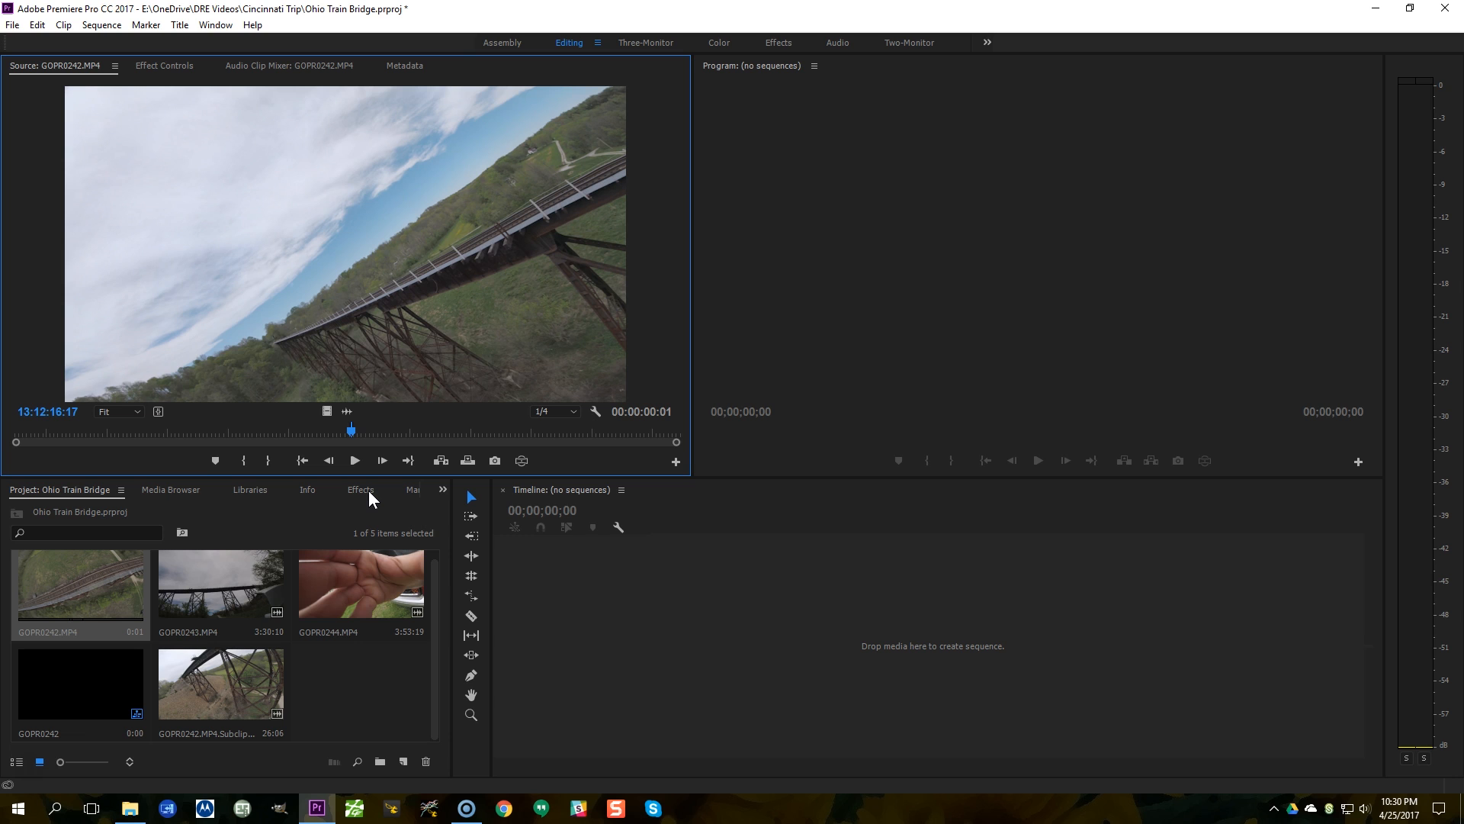
Step: Play on from the In point, mark an Out point at 13:12:29:22 and make a second subclip of that range
key(space)
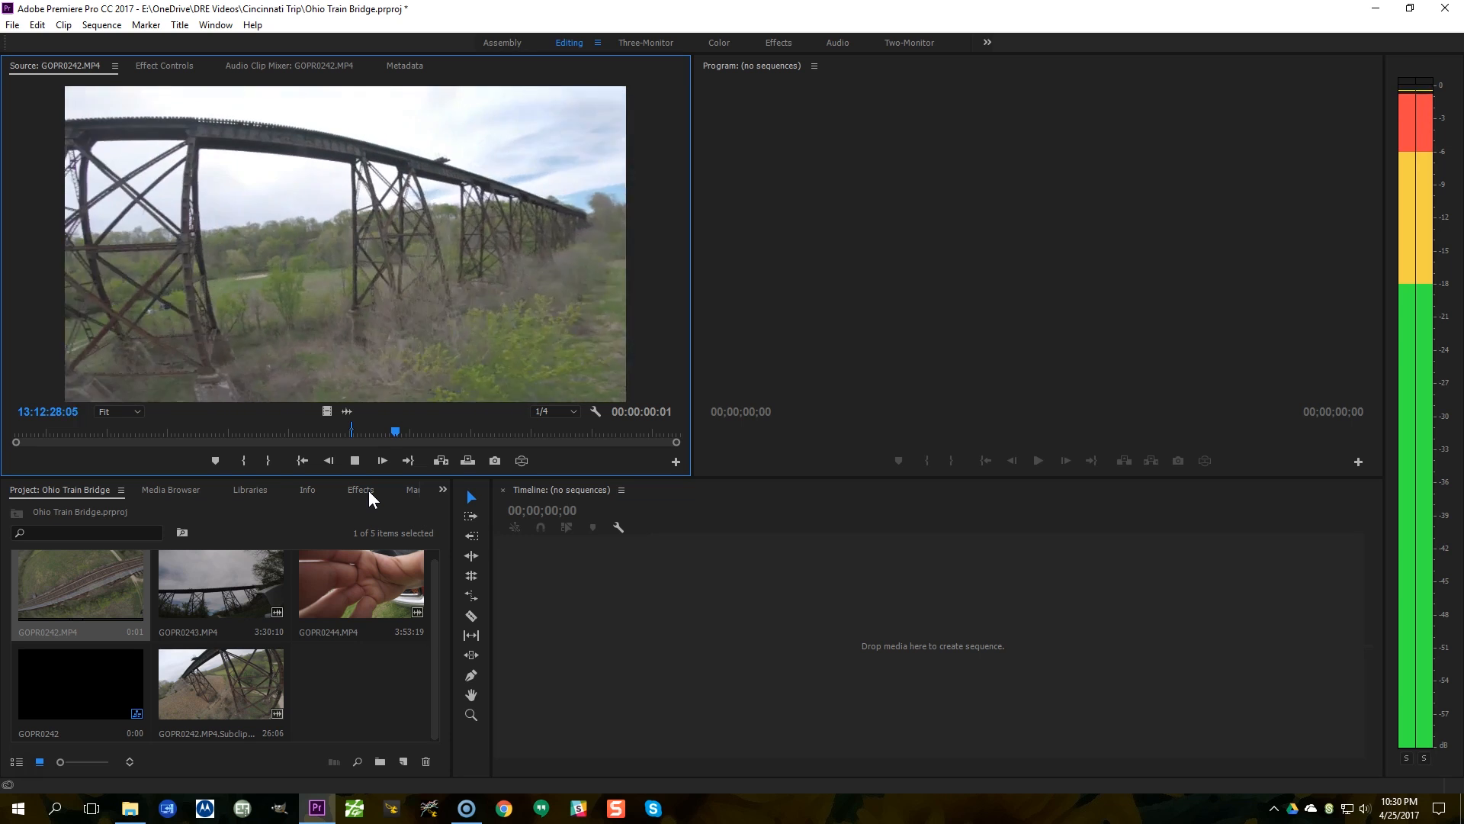
key(space)
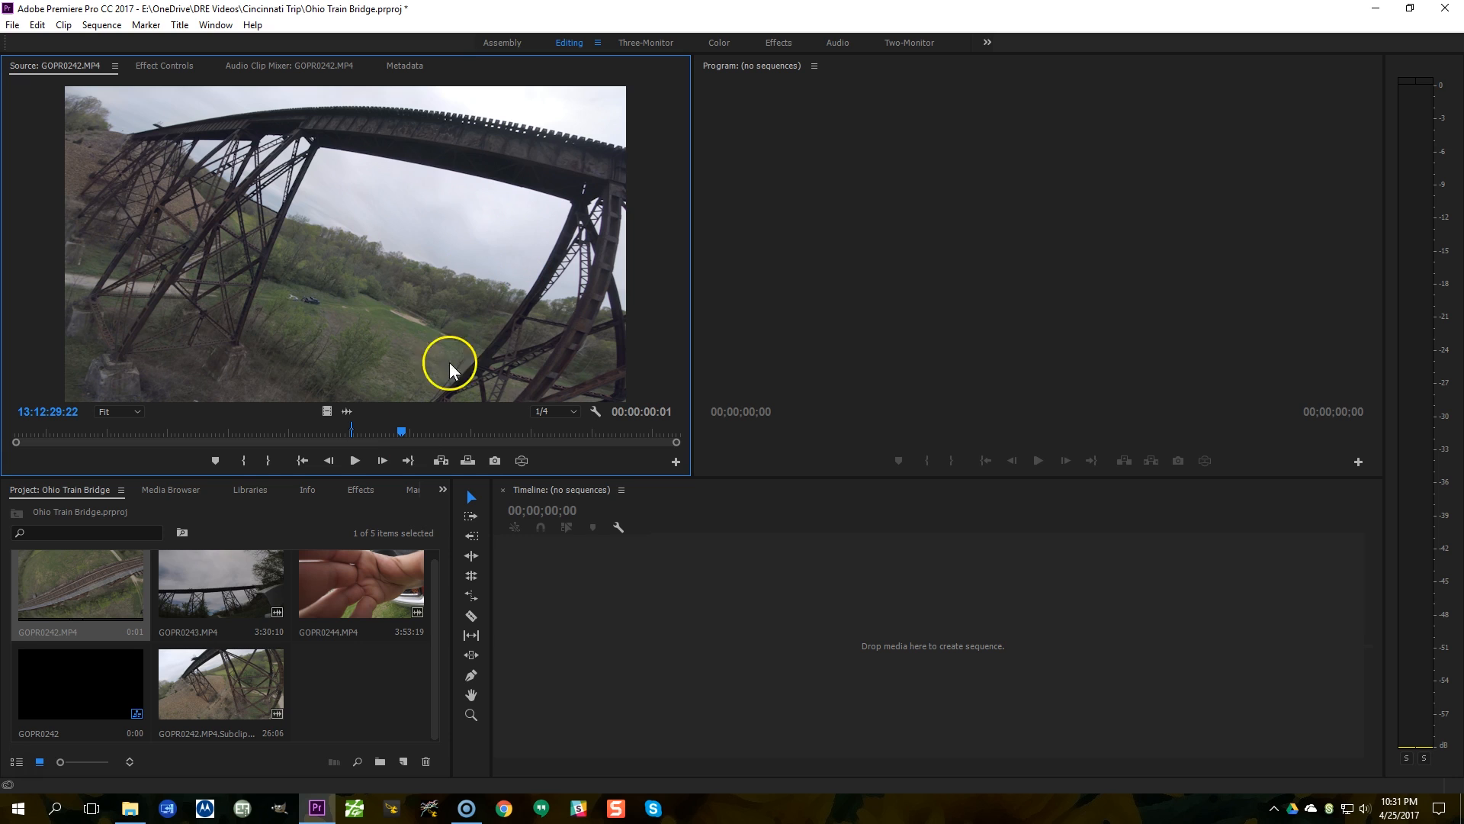
key(o)
right_click(386, 269)
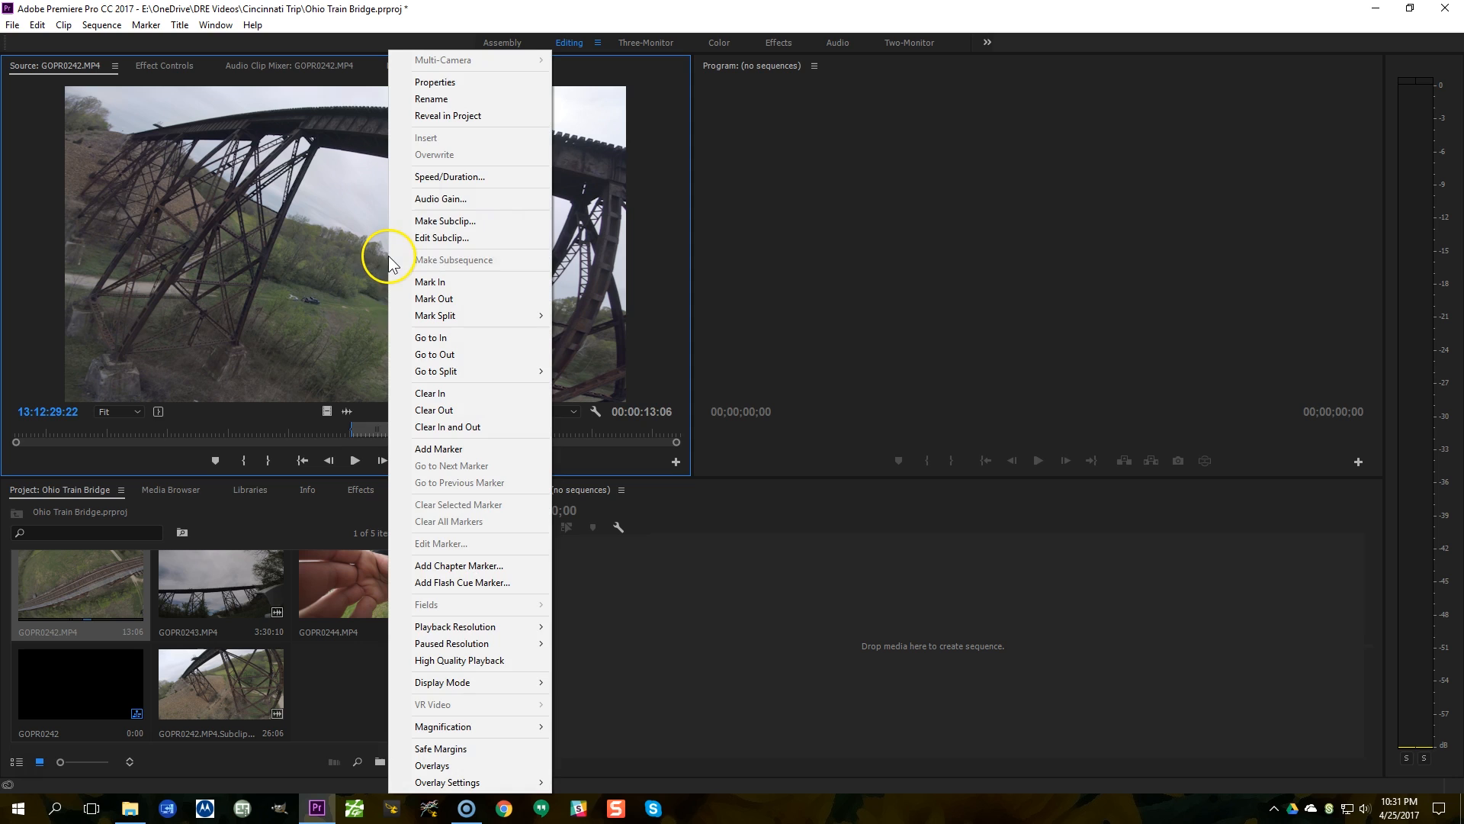
click(415, 226)
click(672, 428)
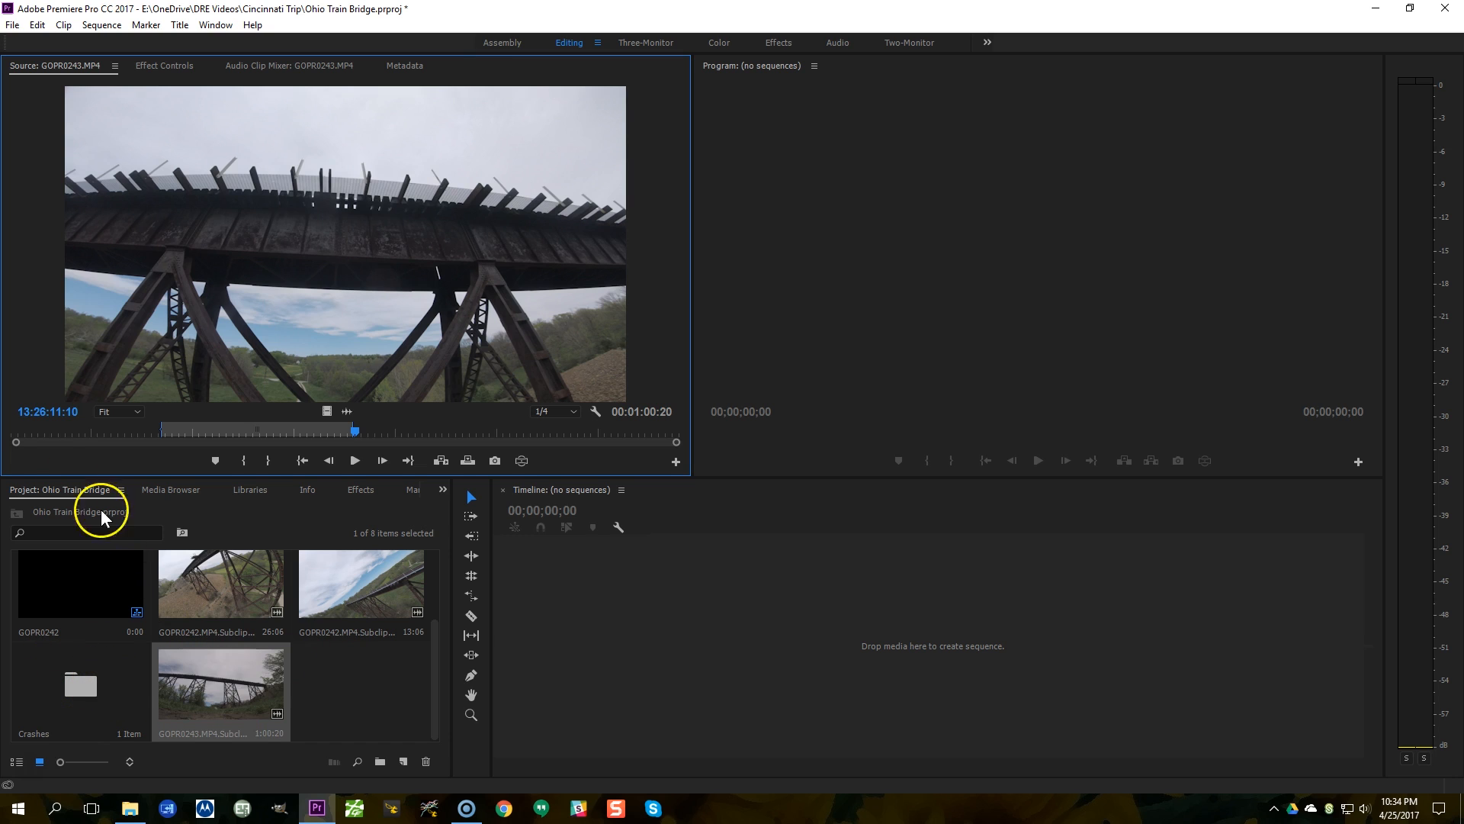
Step: Load the GOPR0243.MP4 subclip from the project as the source
right_click(348, 683)
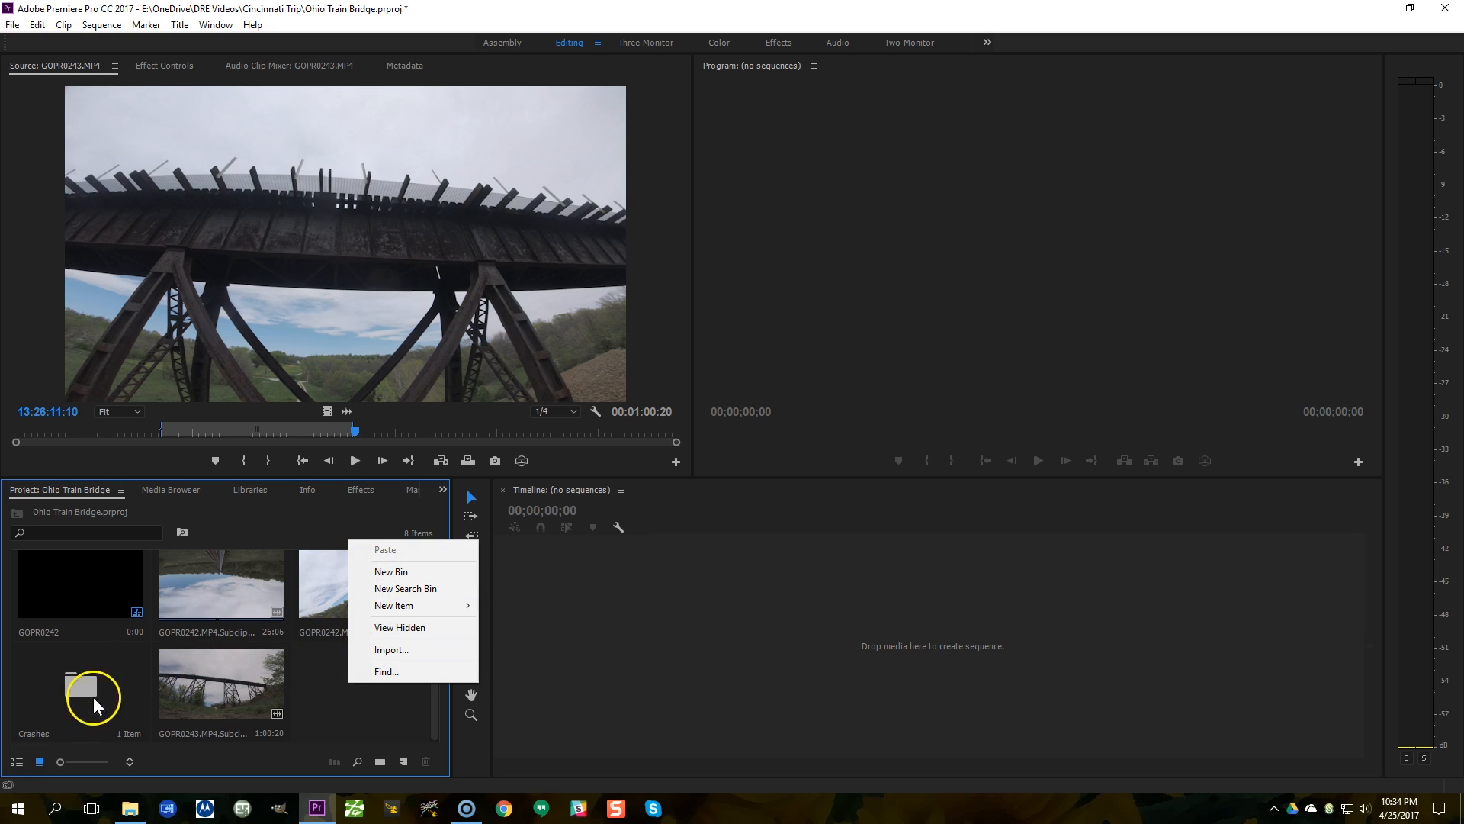
click(38, 716)
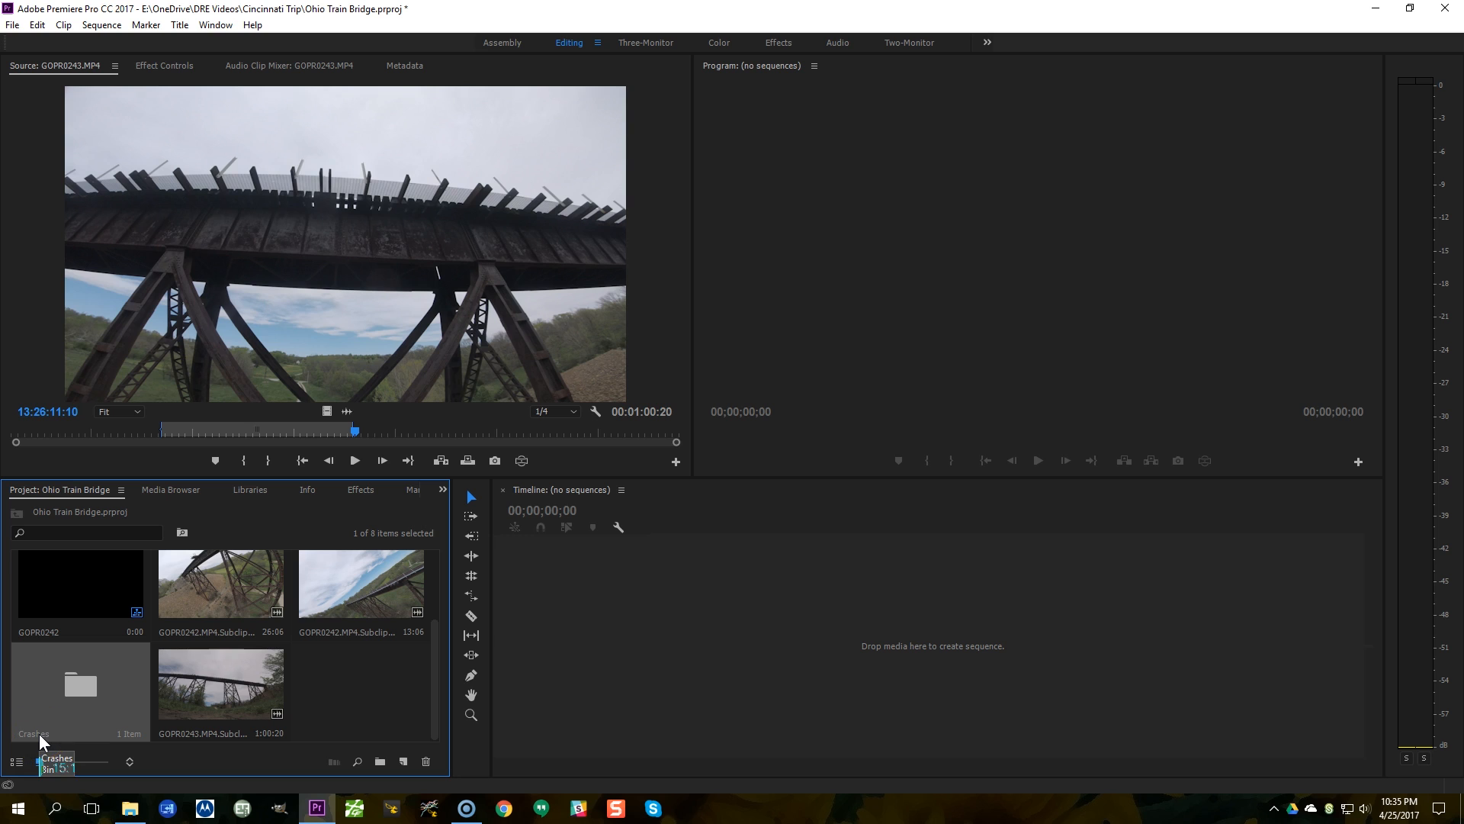
double_click(216, 694)
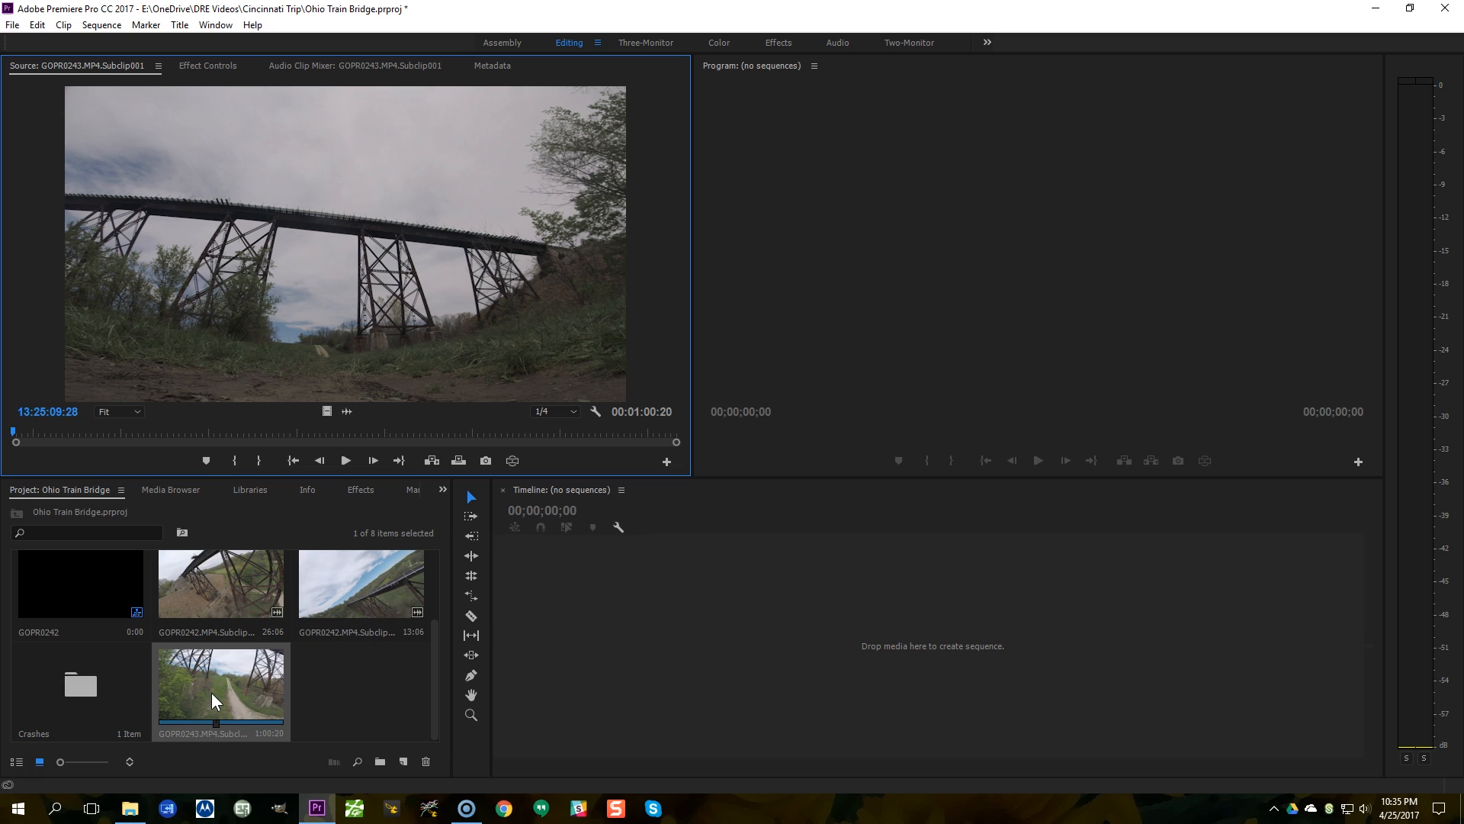
click(212, 571)
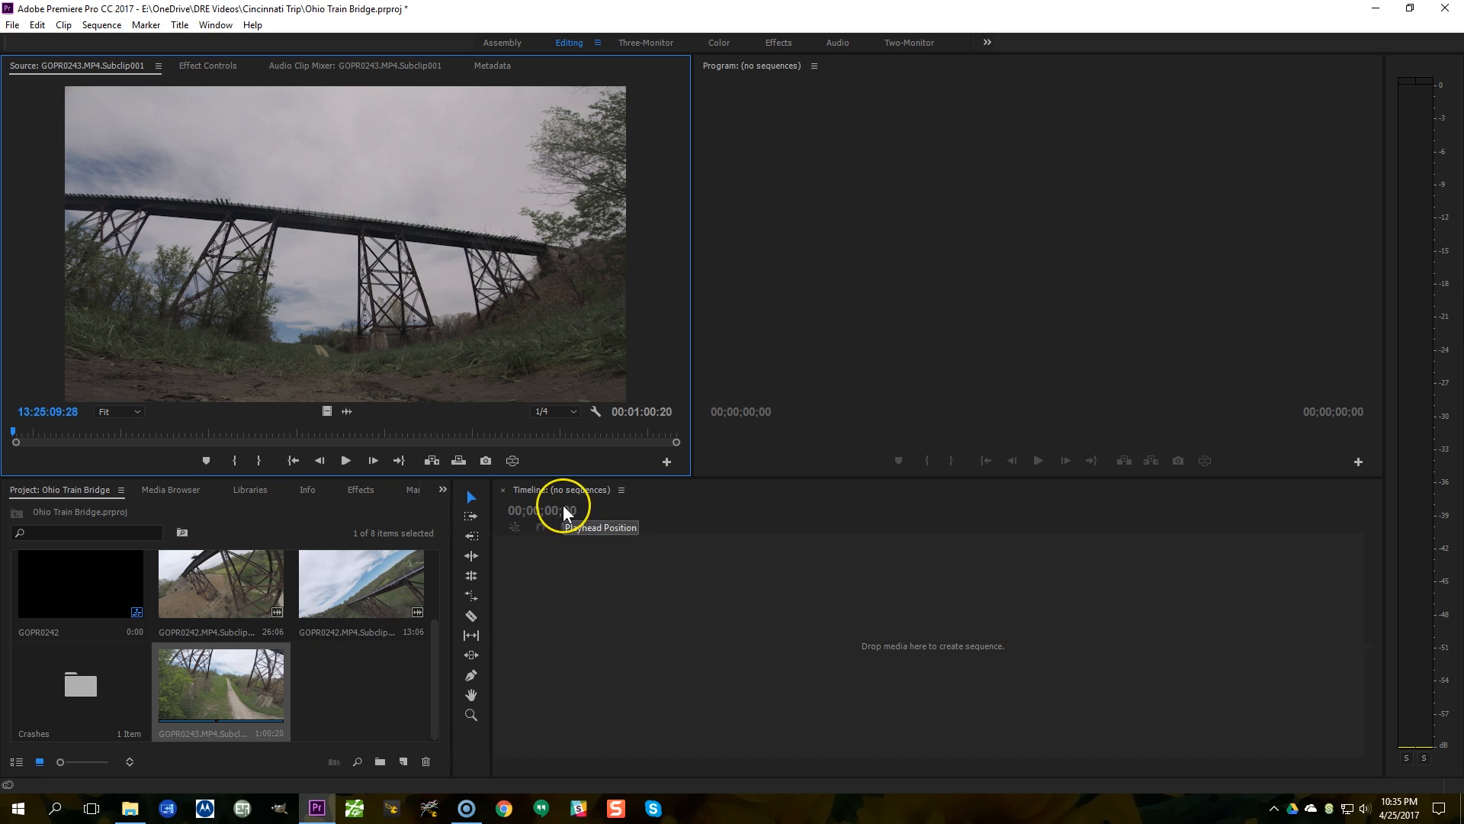
click(13, 25)
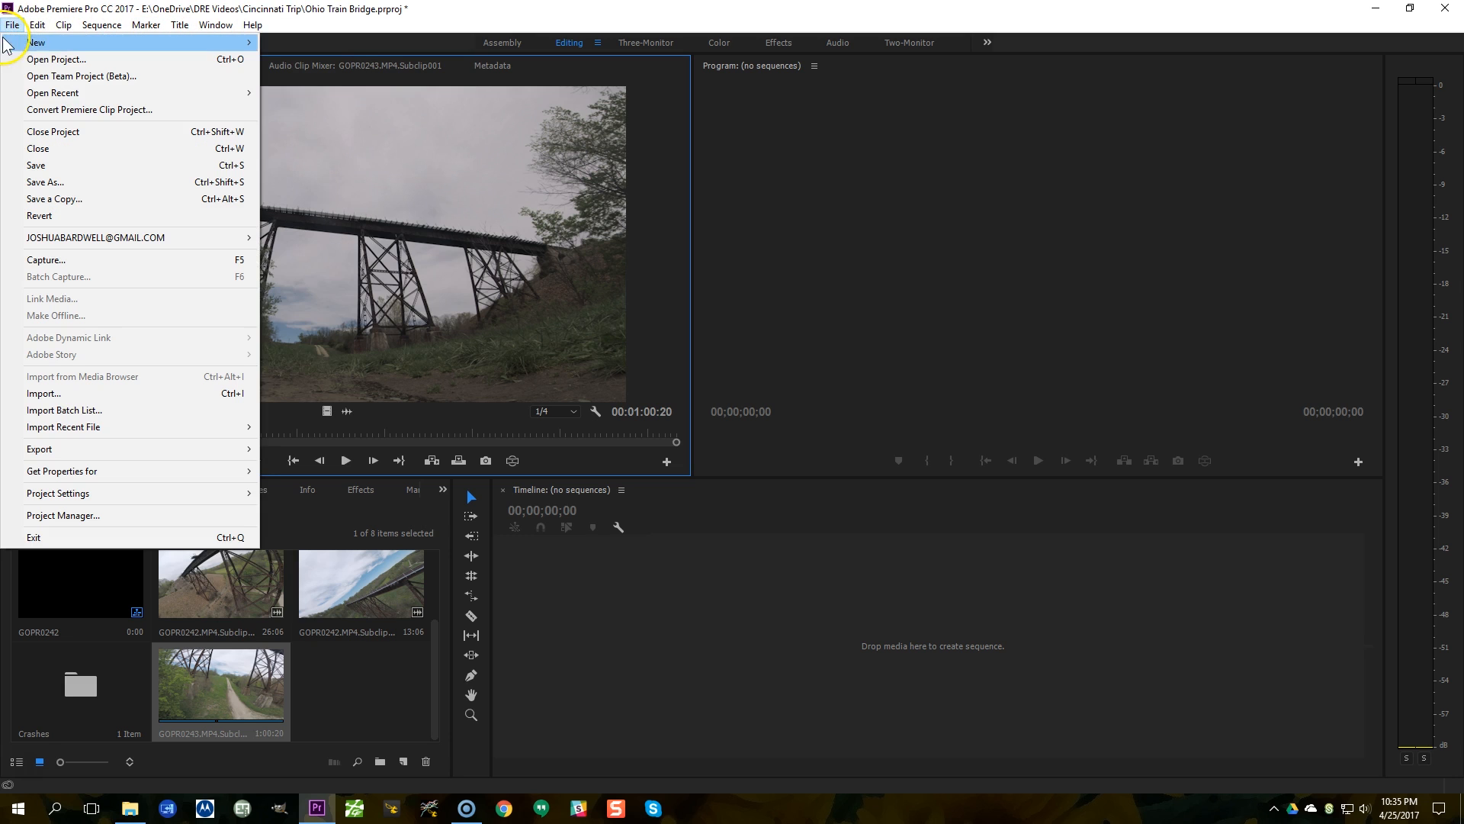
mouse_move(30, 43)
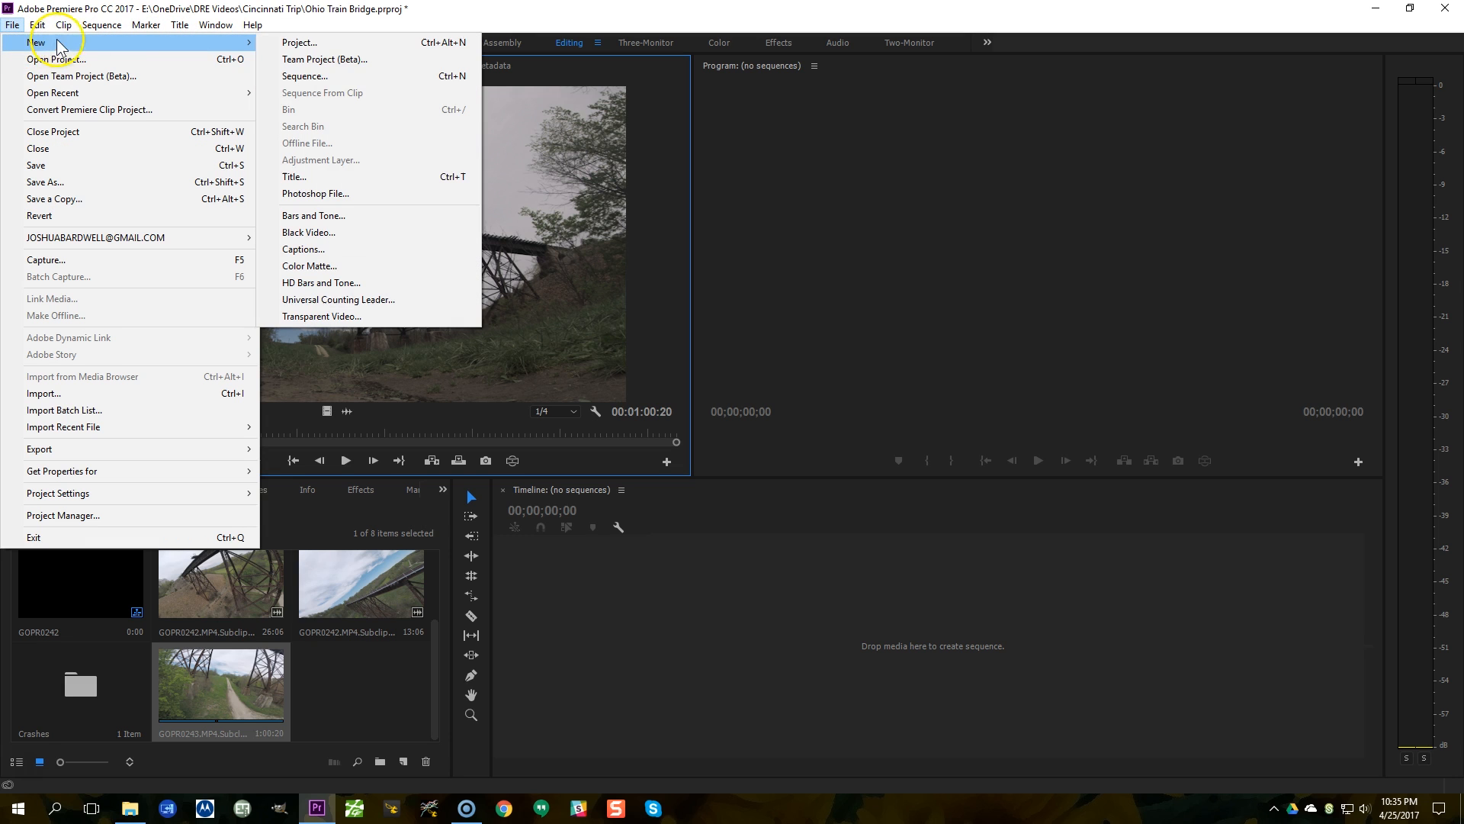
click(308, 76)
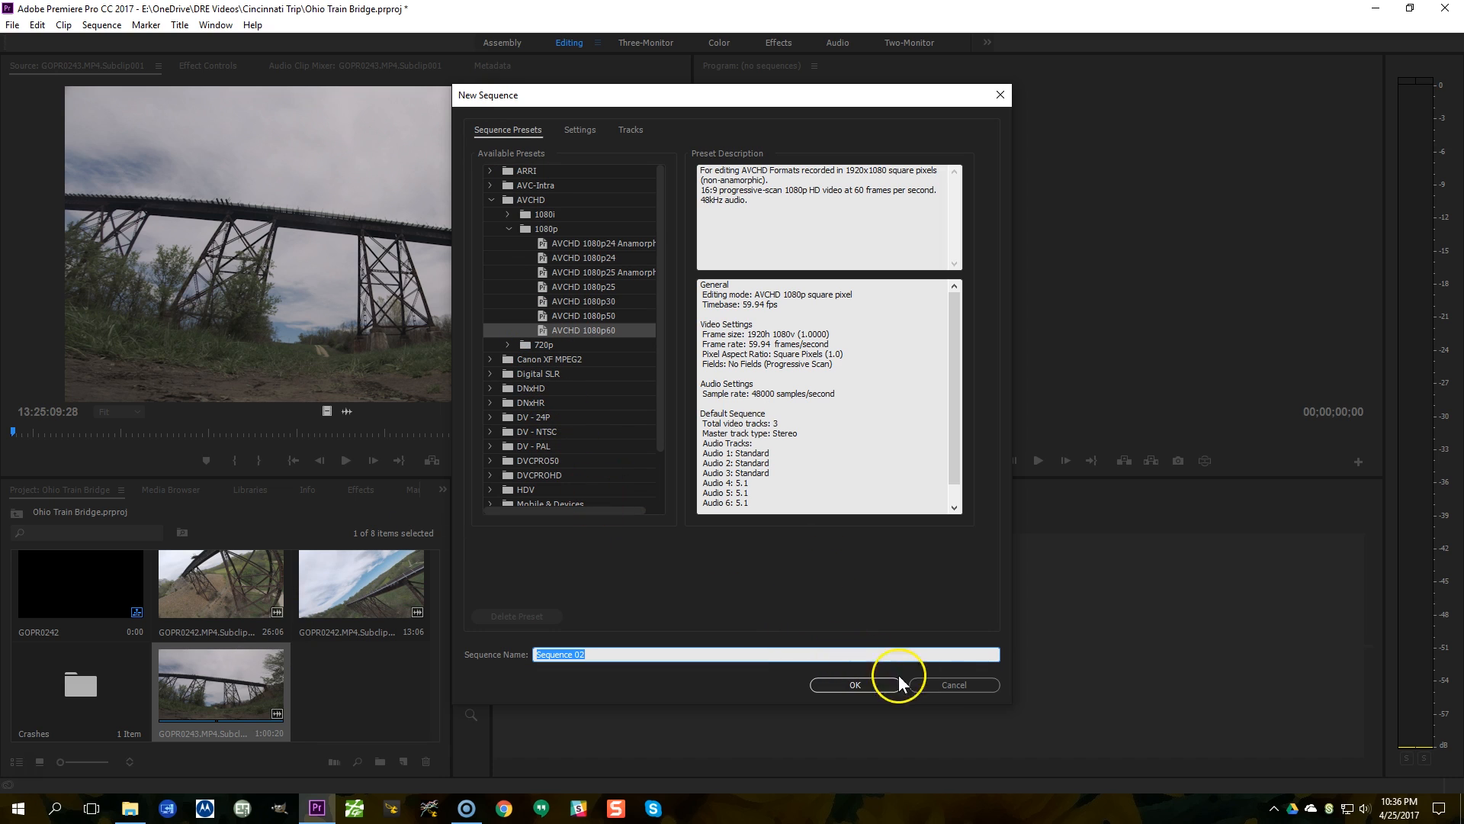
click(936, 684)
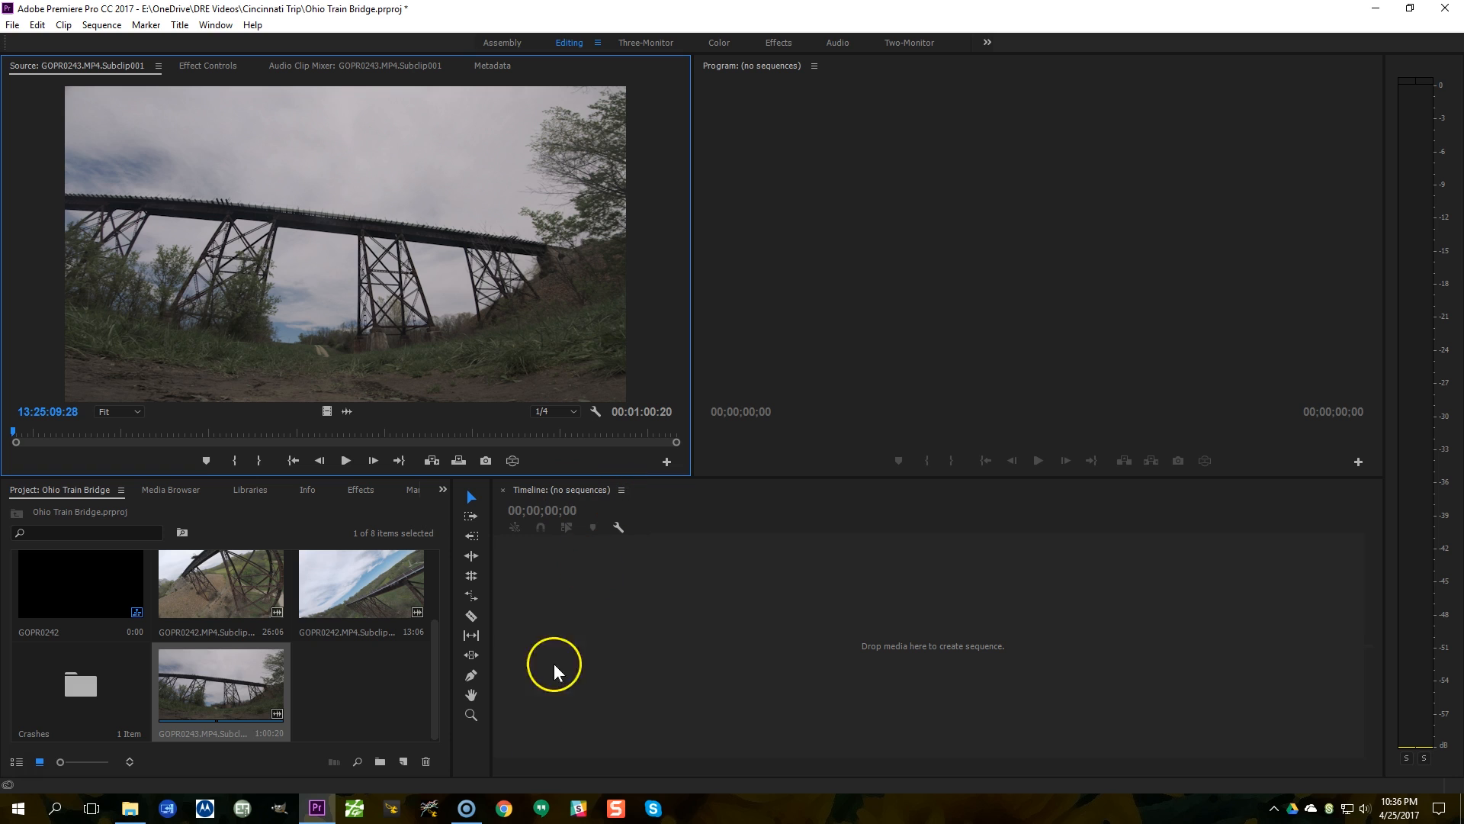
Step: Create a sequence by placing the GOPR0243.MP4 subclip in the empty timeline and rename it Main Sequence
drag(182, 697, 679, 676)
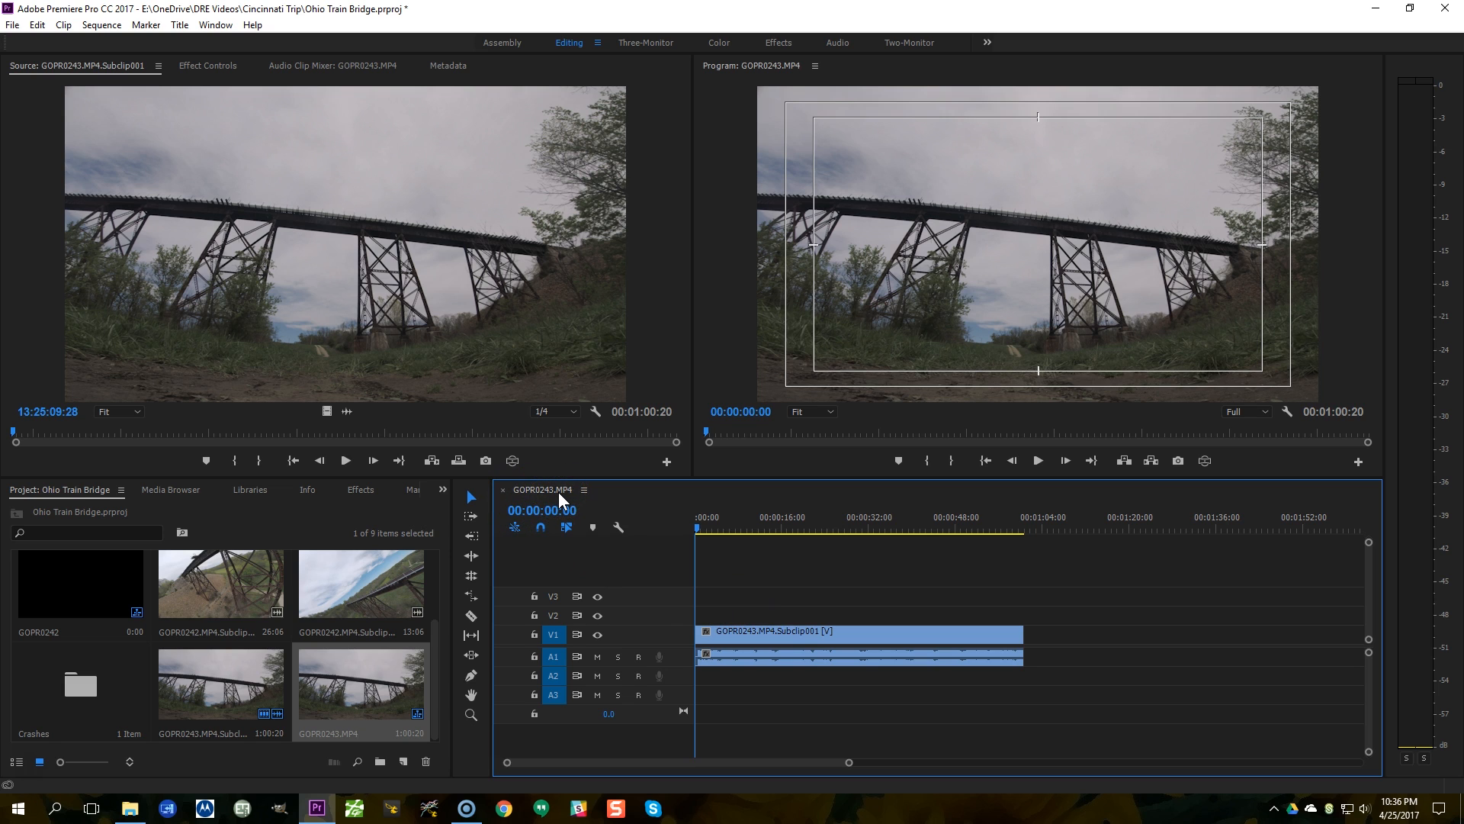
click(334, 737)
text(Main Sequence)
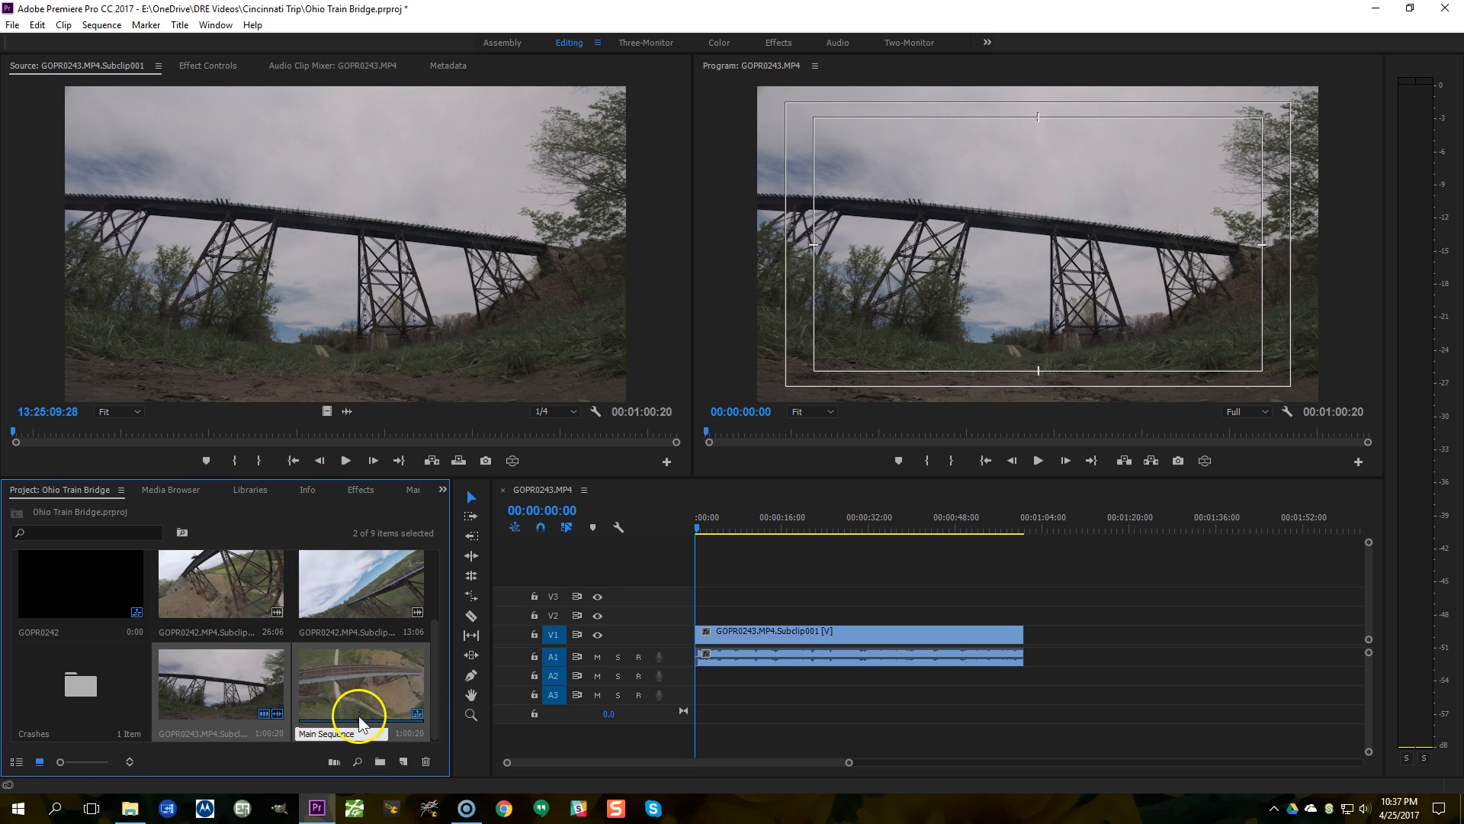
click(584, 490)
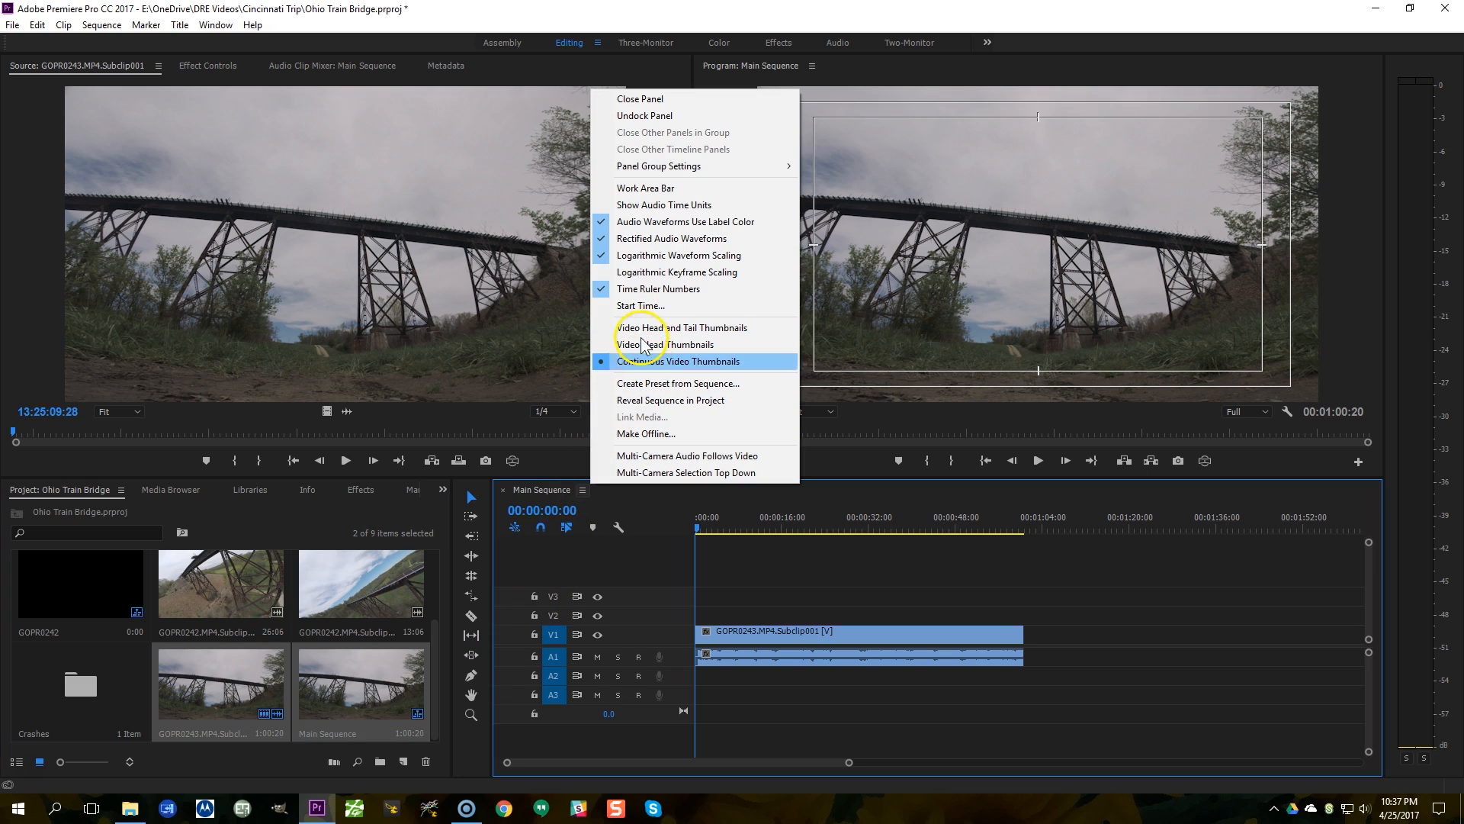
click(839, 468)
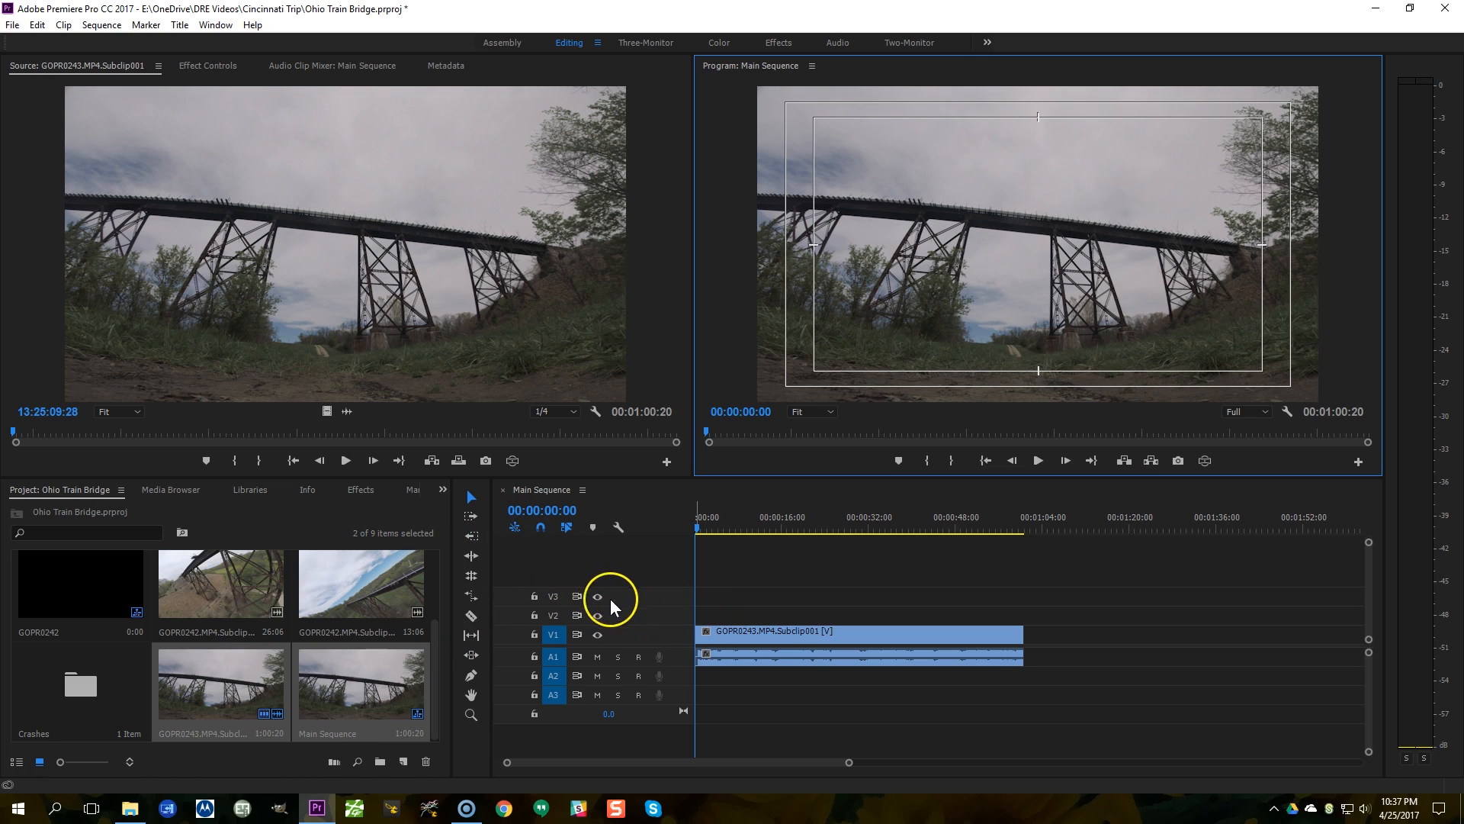
click(758, 569)
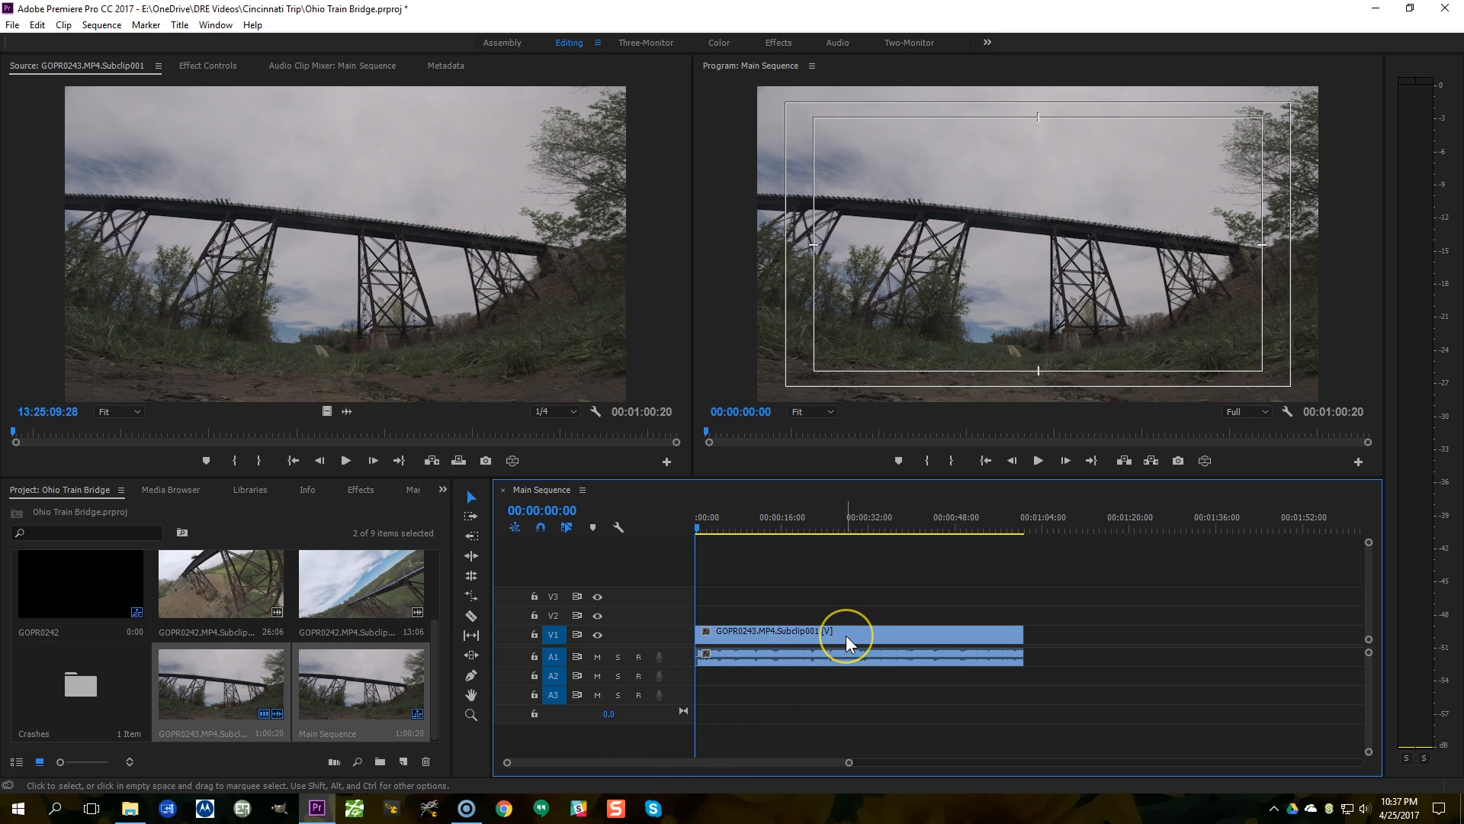
drag(847, 643, 778, 648)
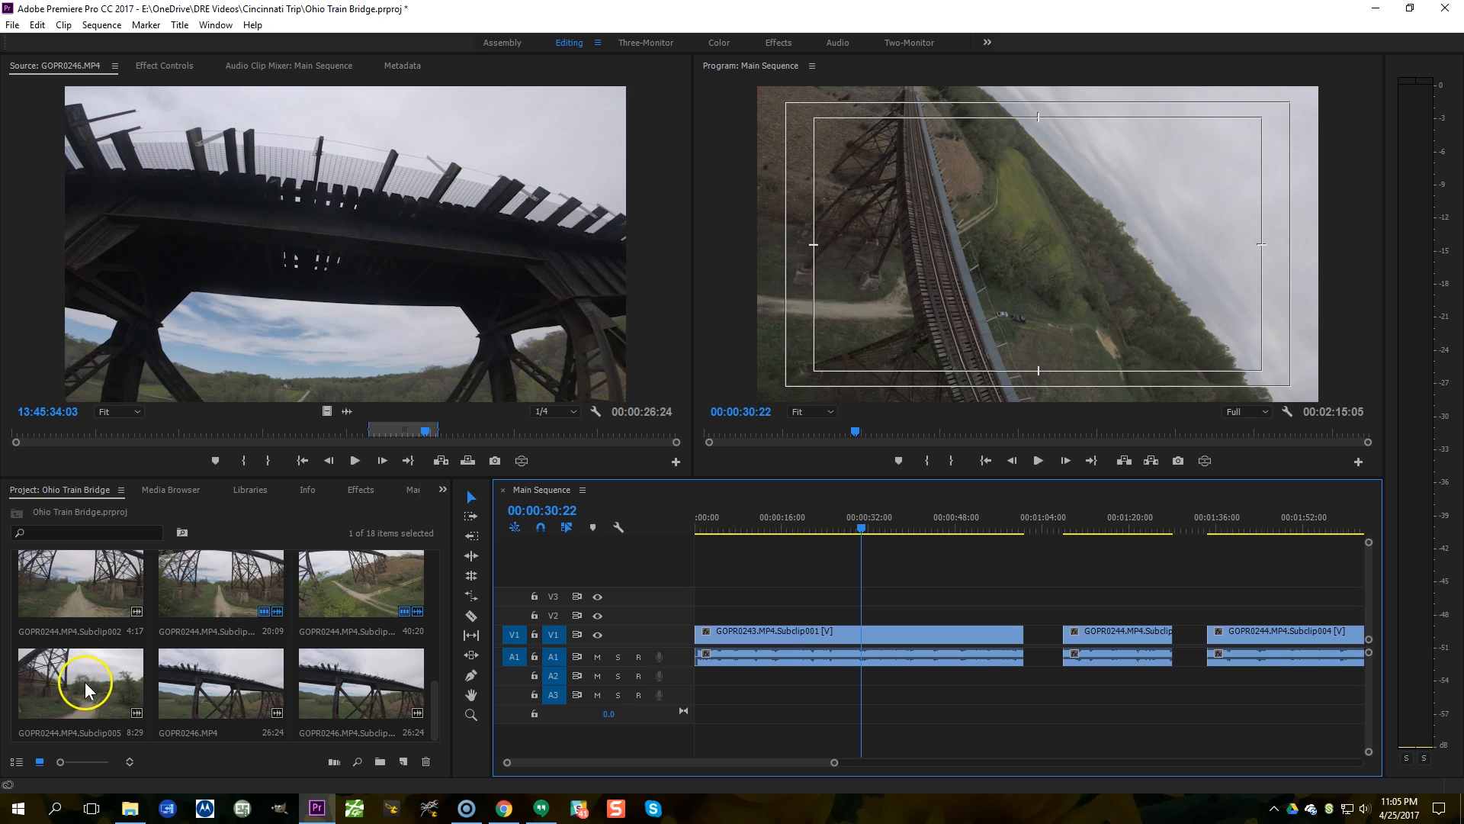
Step: Review the clips stored in the Landings bin and in the Tight through the trestle bin
scroll(169, 662, up, 3)
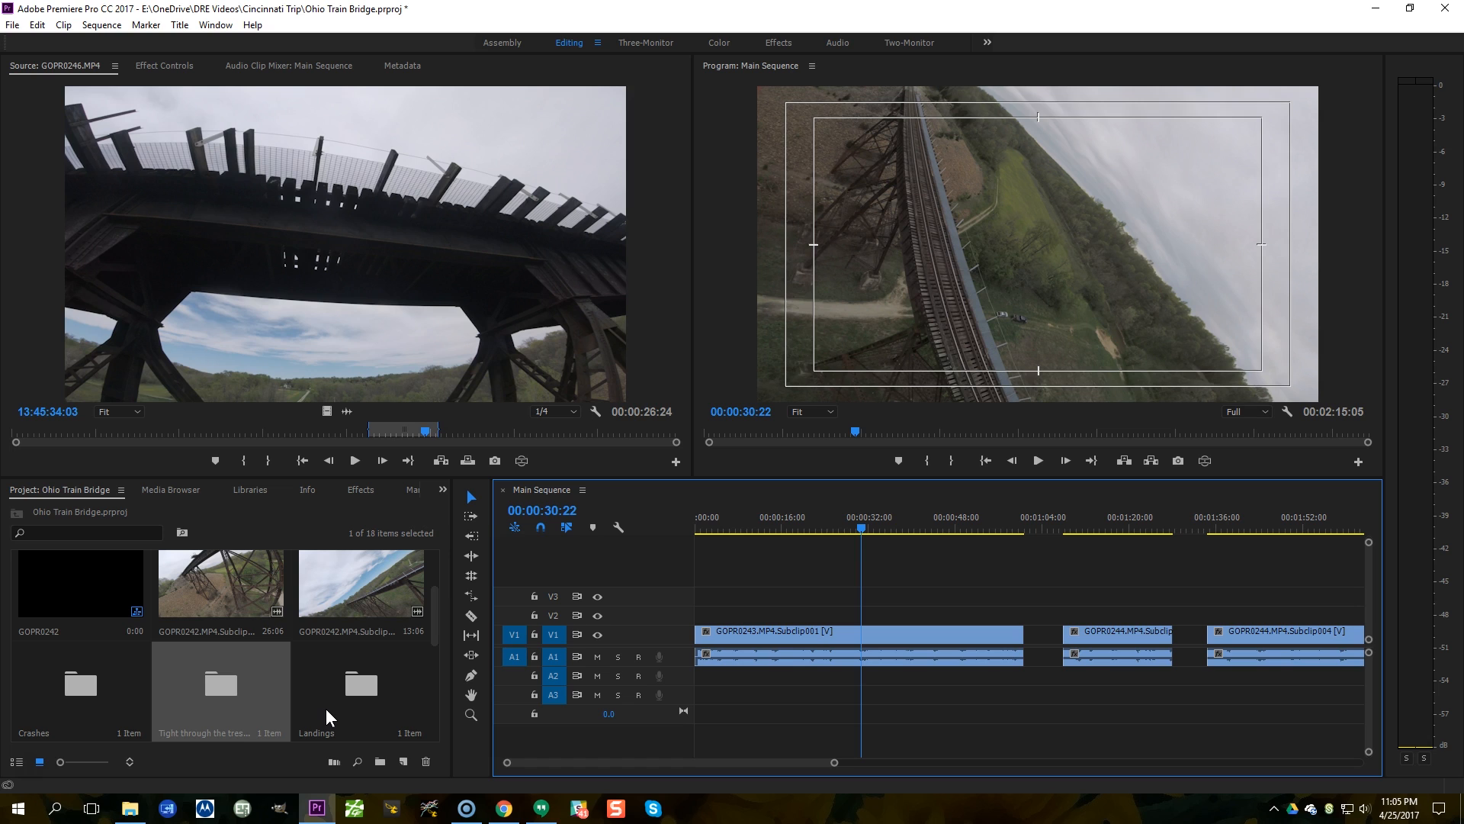
double_click(360, 696)
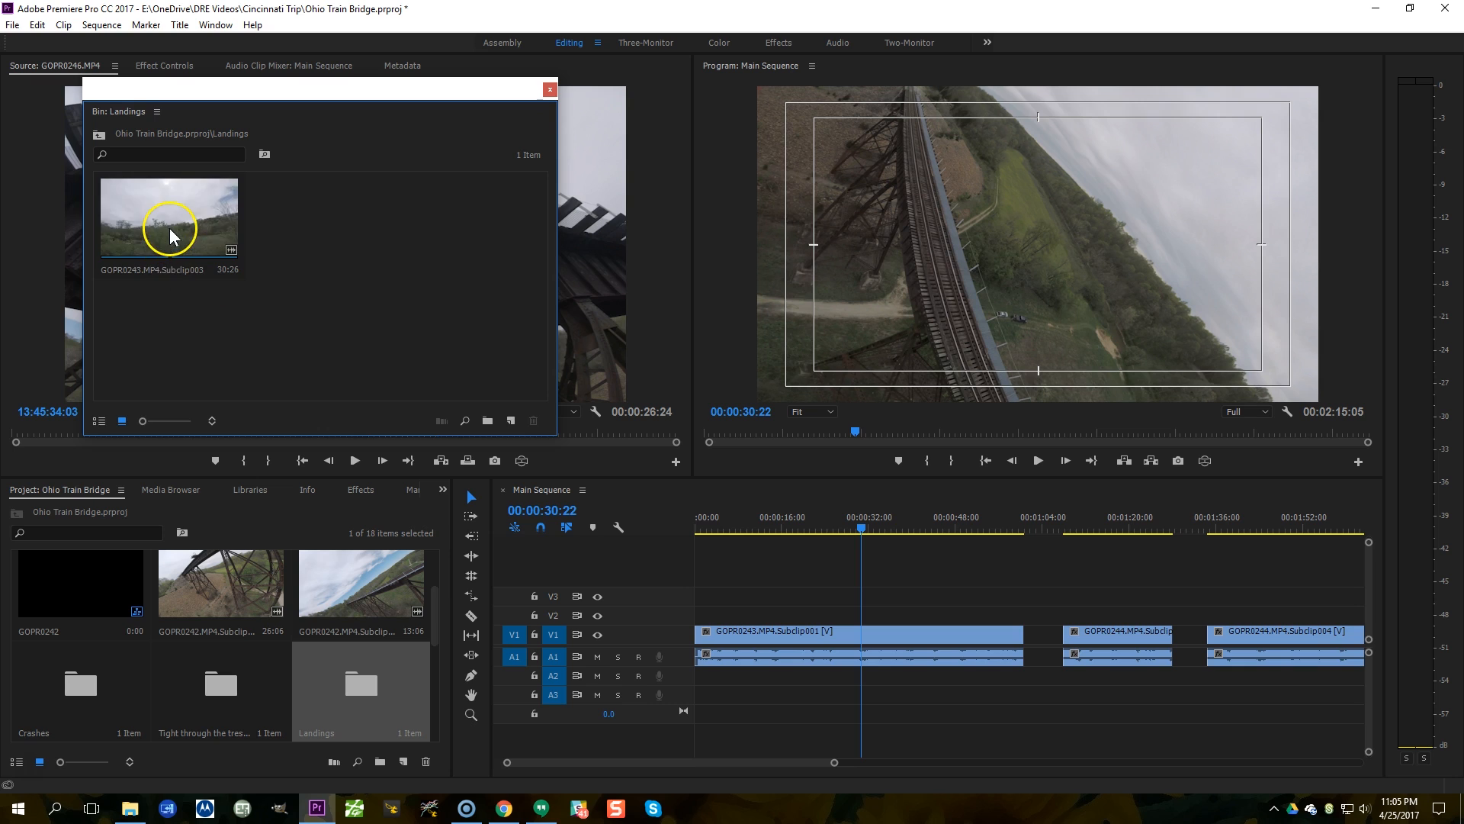
click(550, 92)
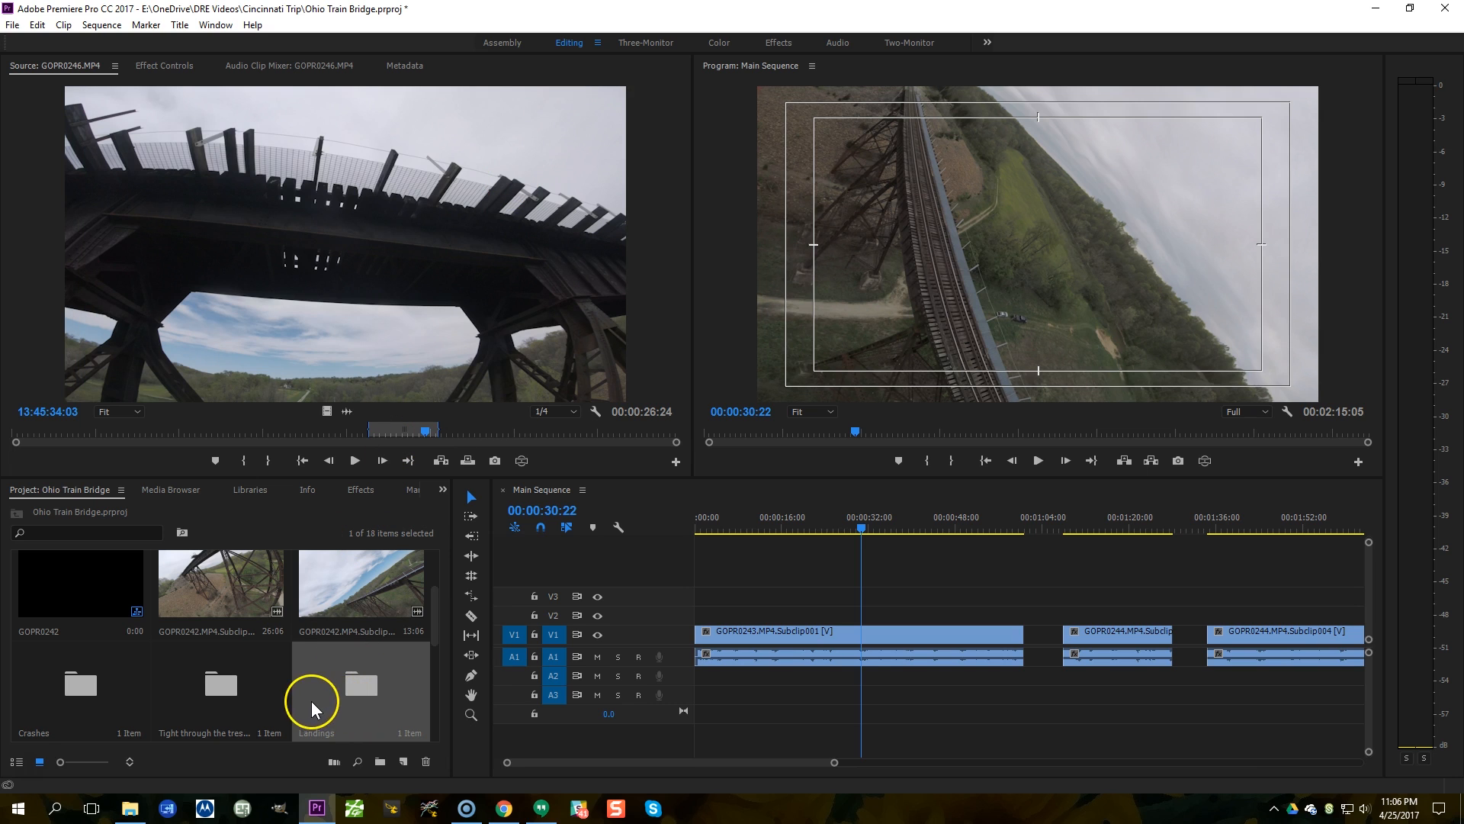
double_click(207, 688)
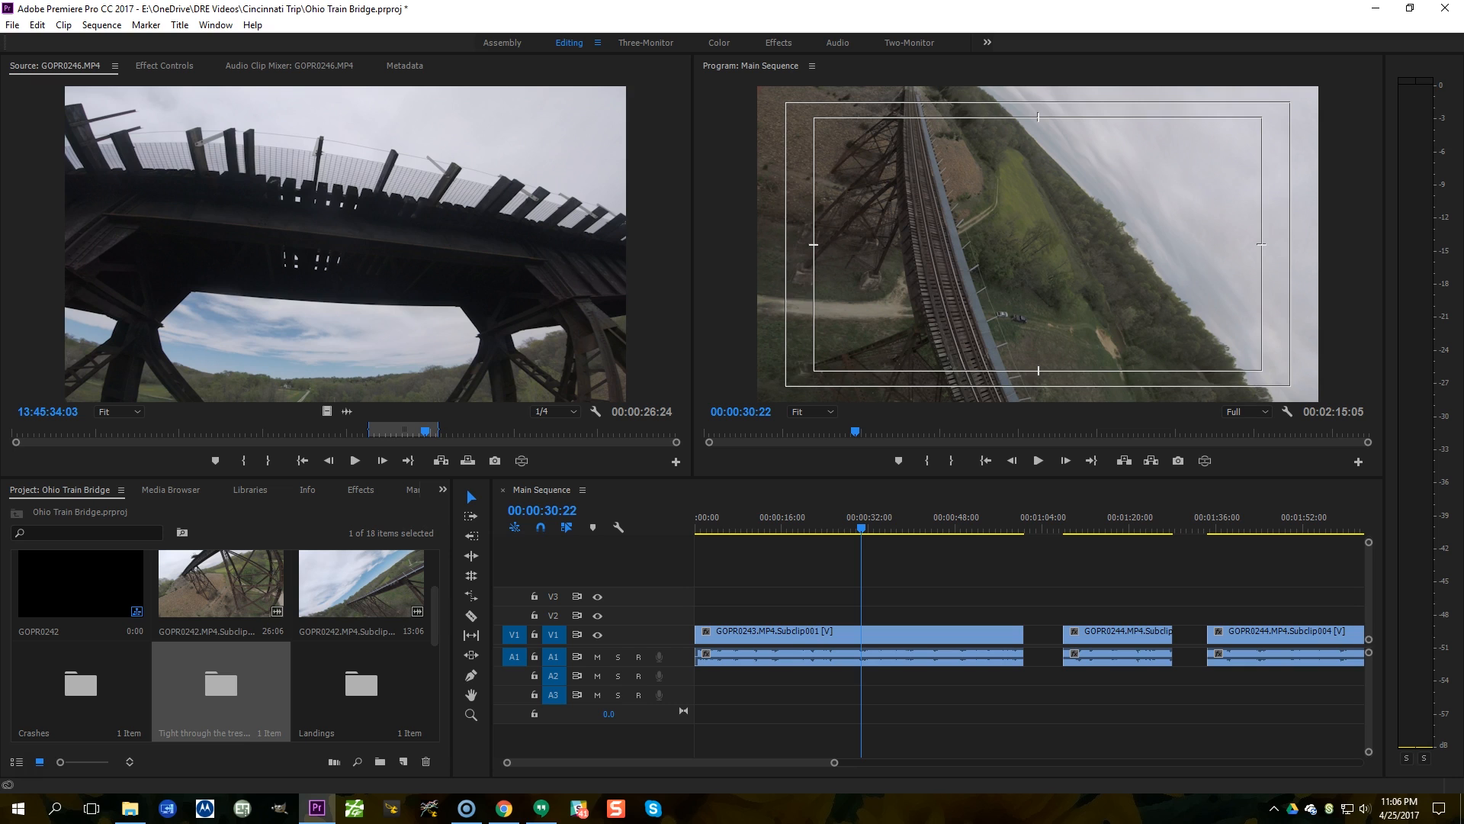
double_click(218, 682)
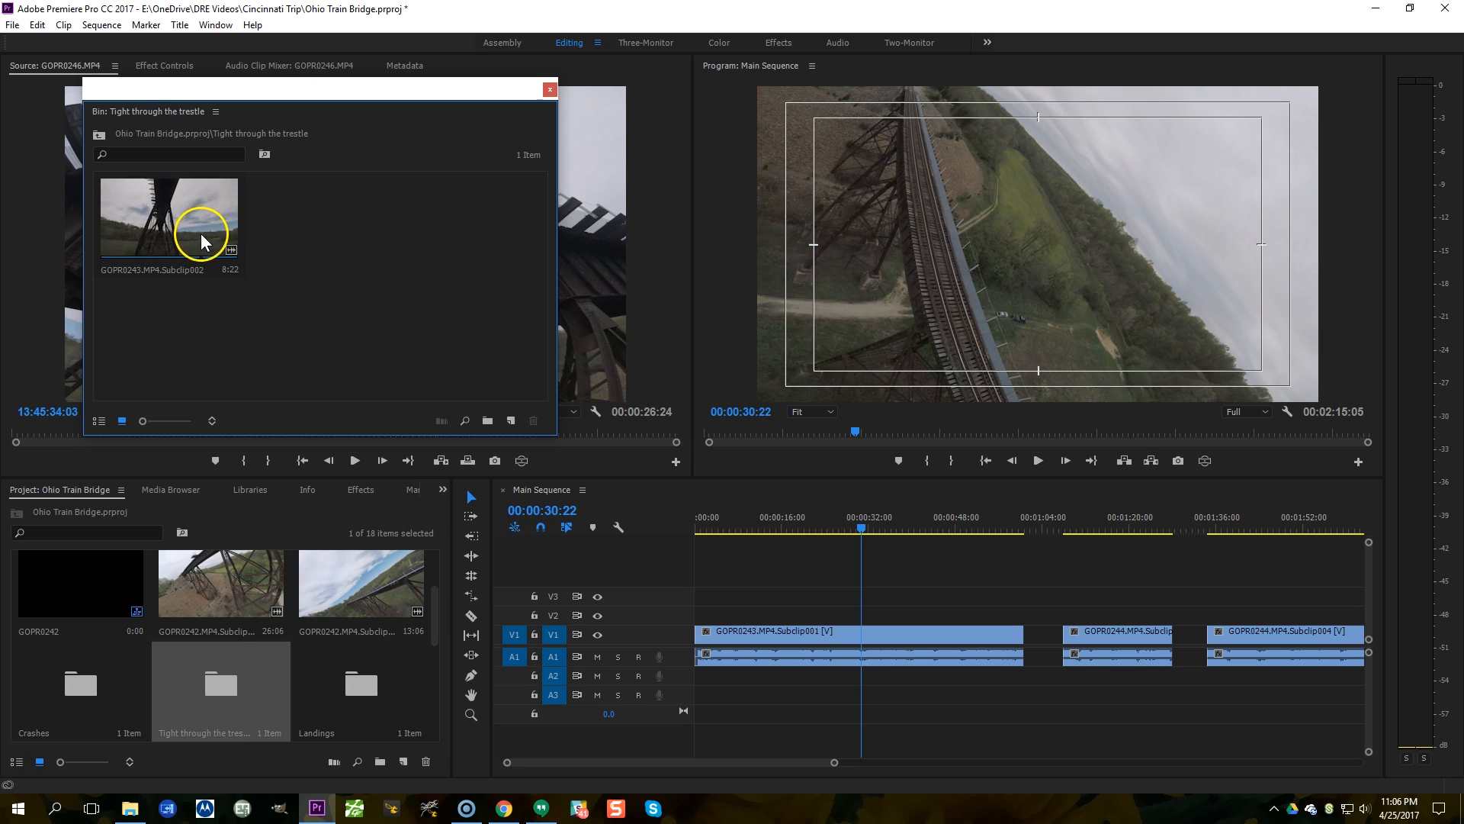
click(789, 638)
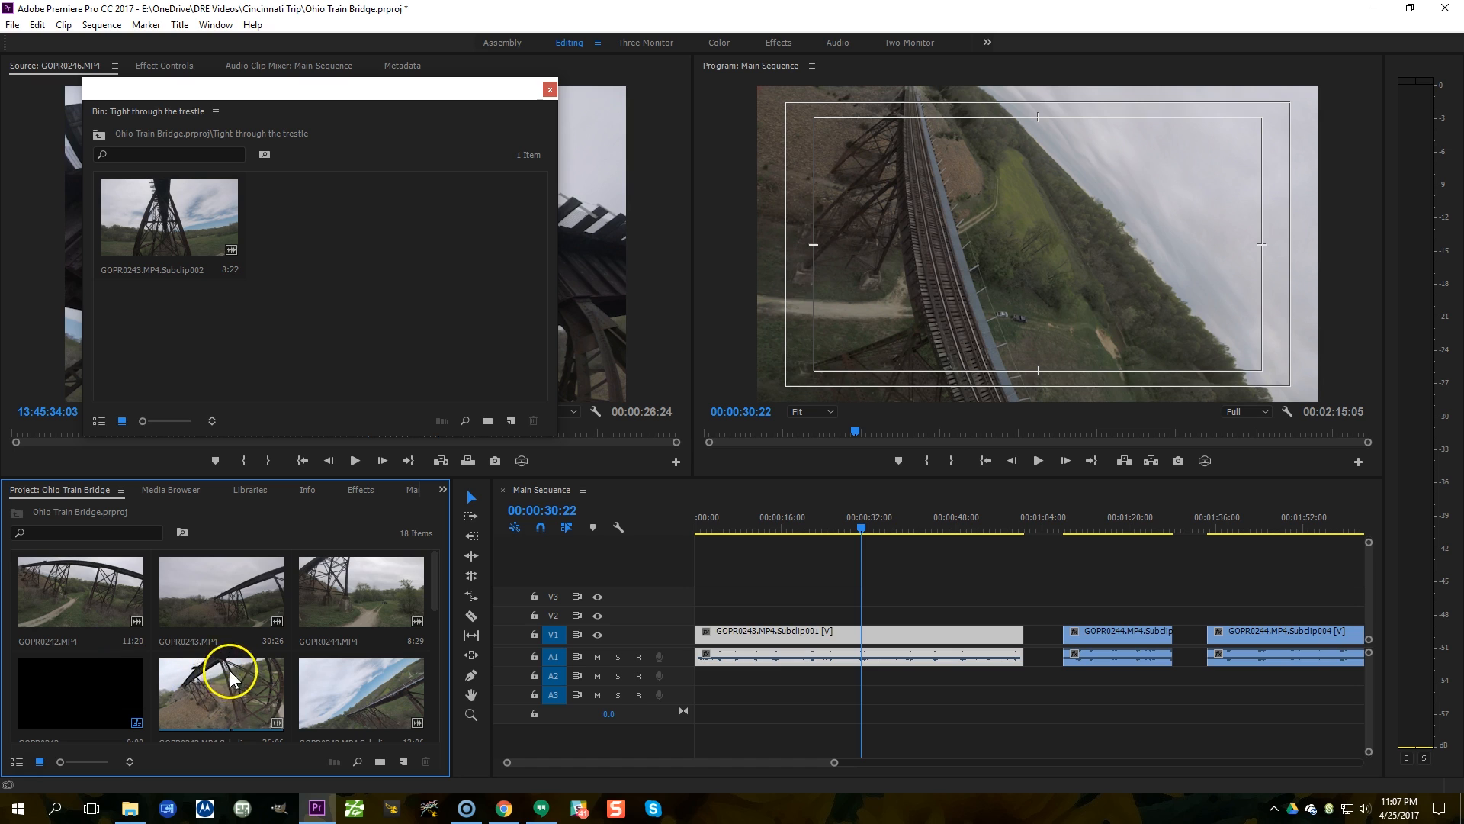
Step: Filter the project items by "subclip" and look through the matching clips
click(85, 532)
text(subclip)
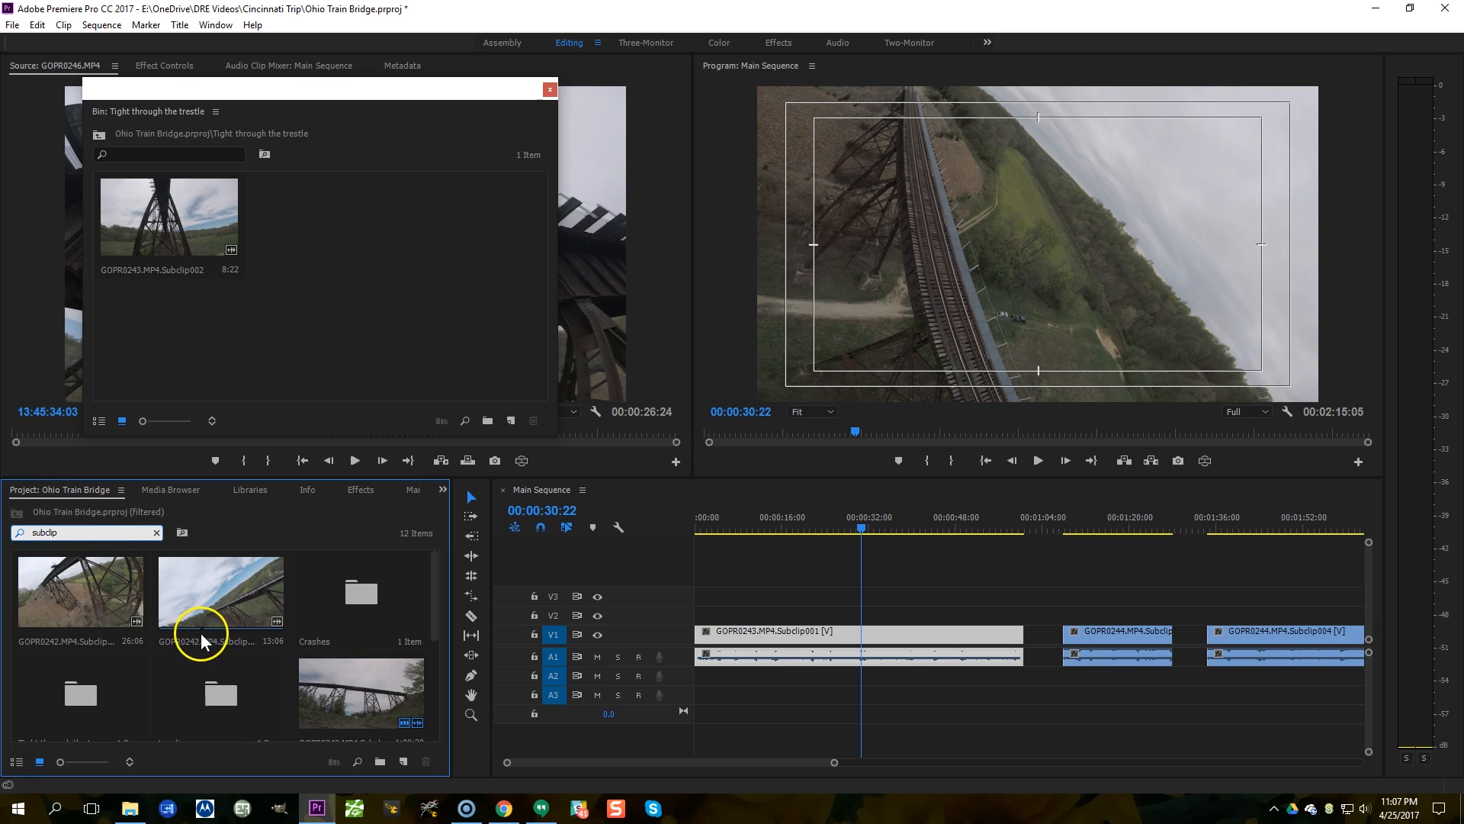
scroll(348, 705, down, 2)
scroll(343, 693, up, 2)
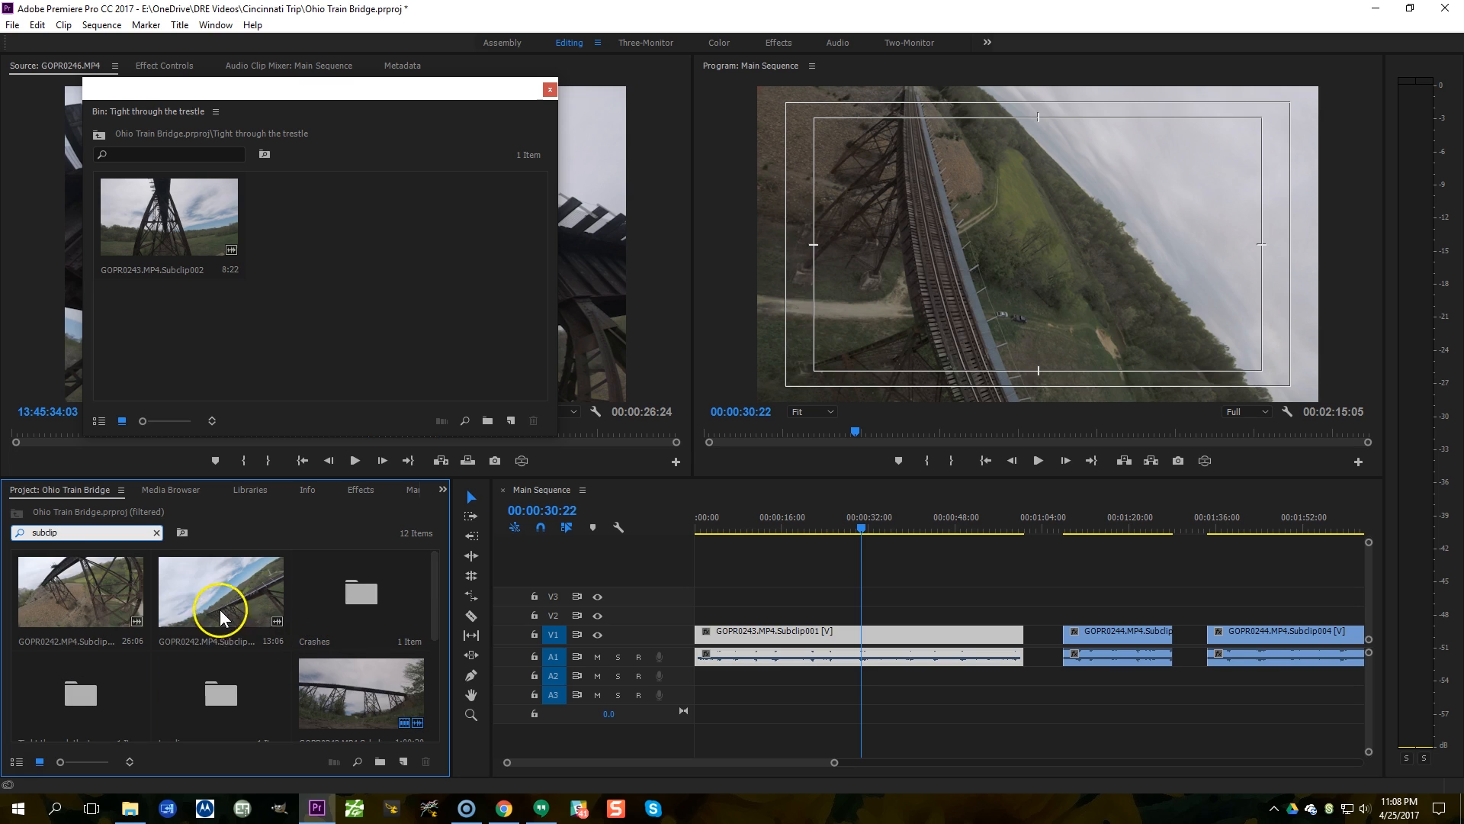
scroll(236, 648, down, 2)
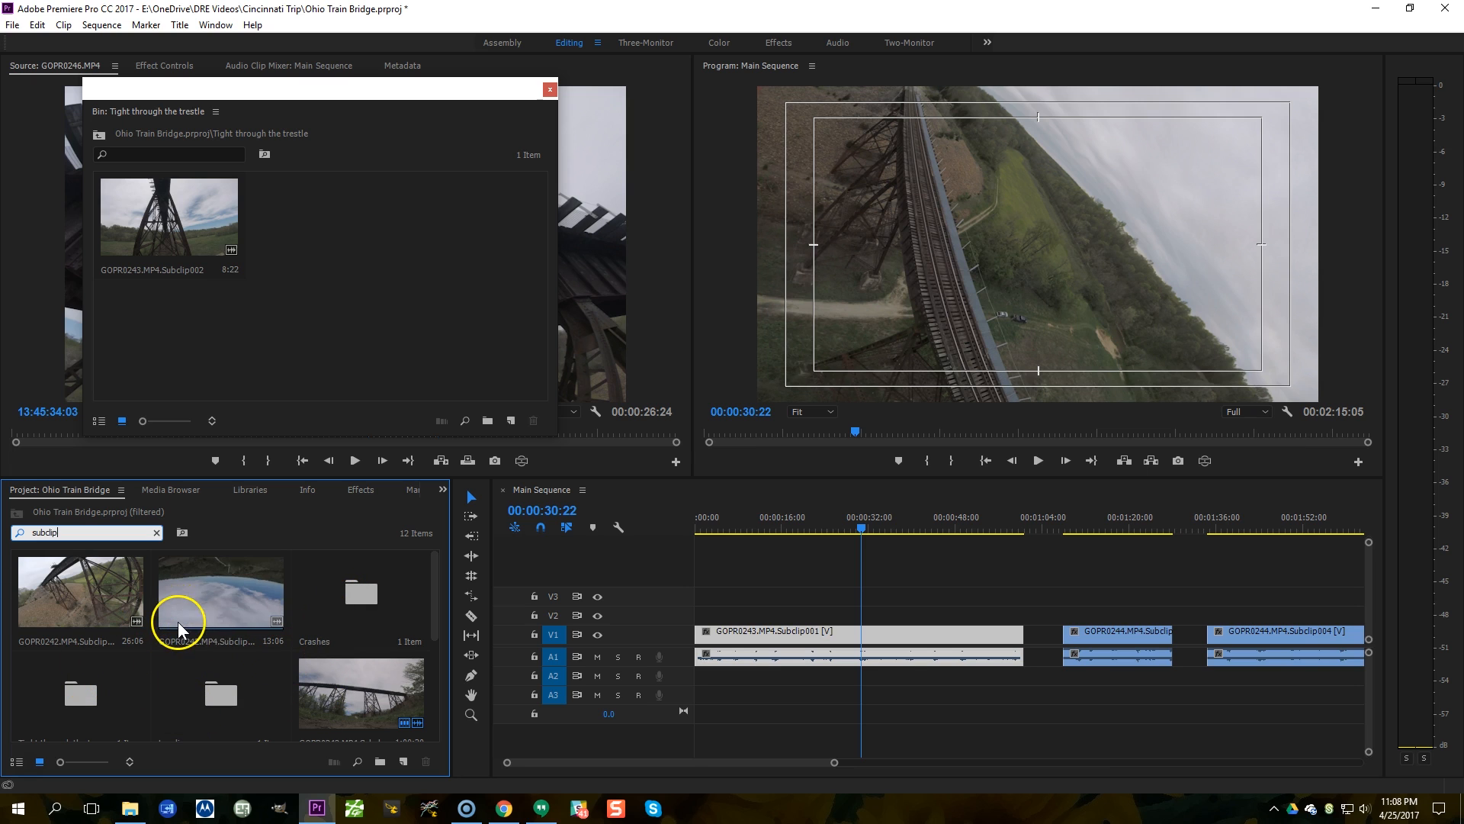
Step: Select all the filtered subclips and bins and create a new sequence from them
click(98, 578)
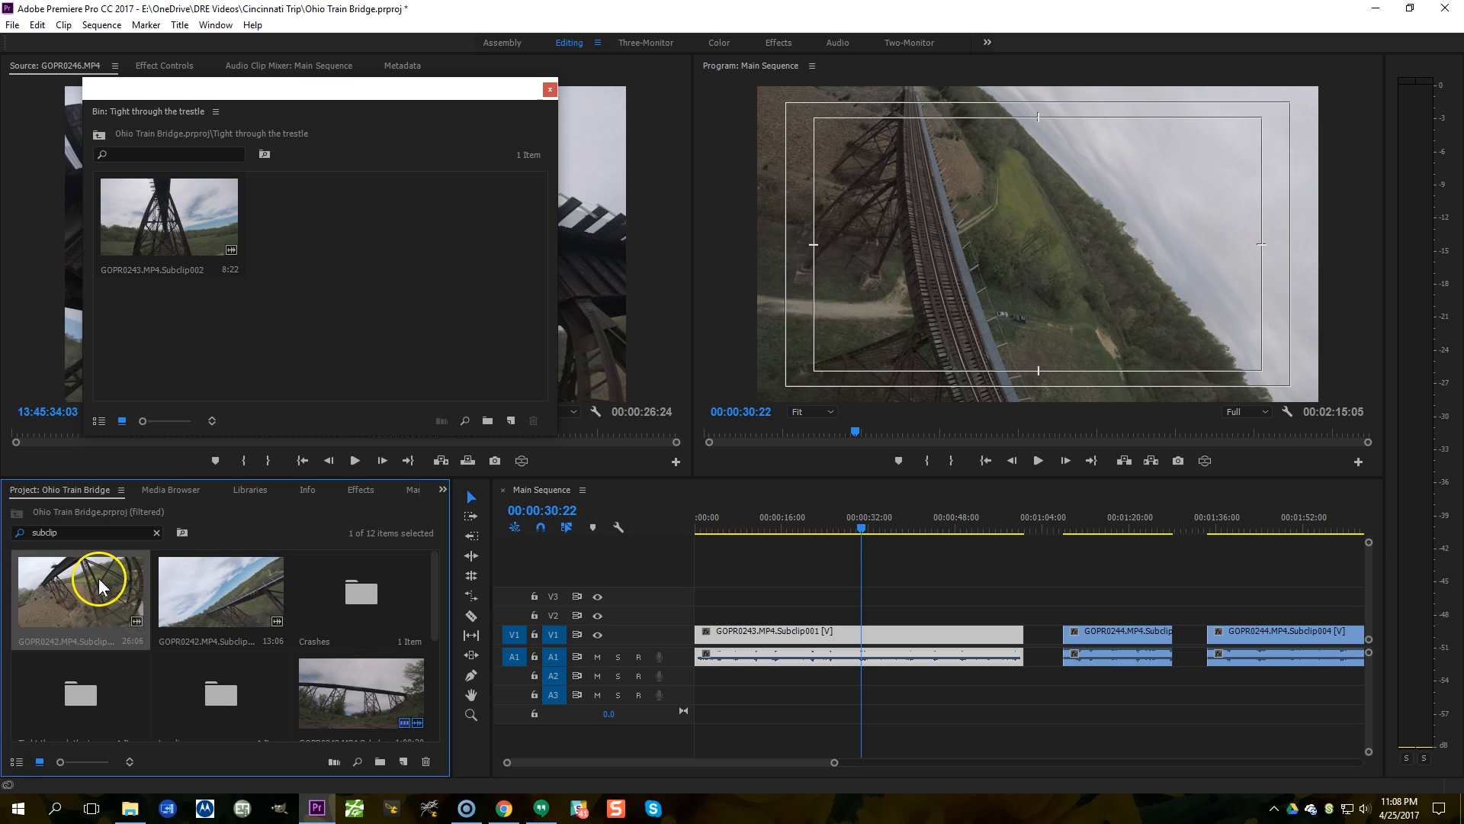
key(ctrl+a)
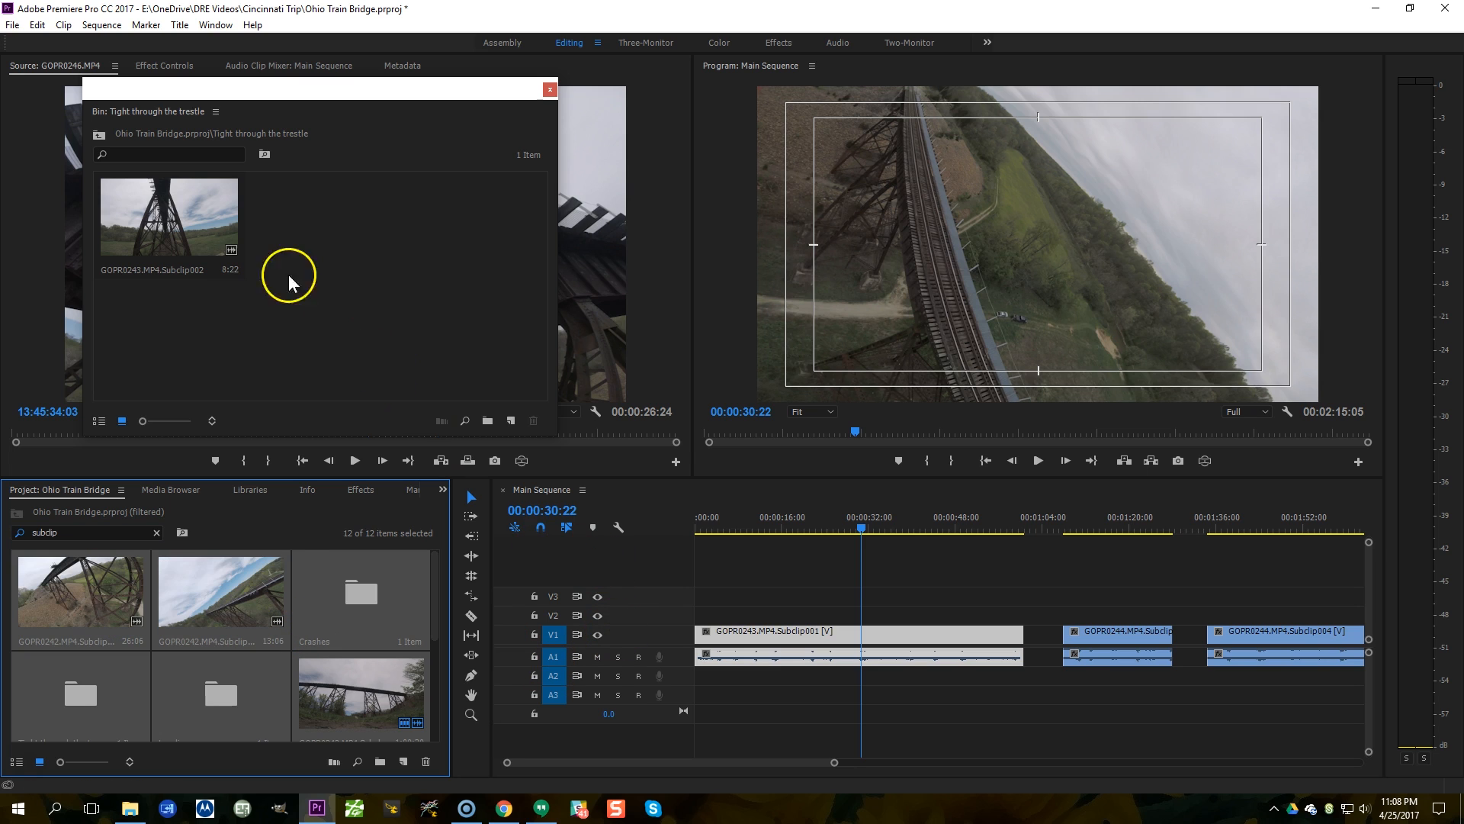
click(13, 25)
click(12, 25)
right_click(210, 620)
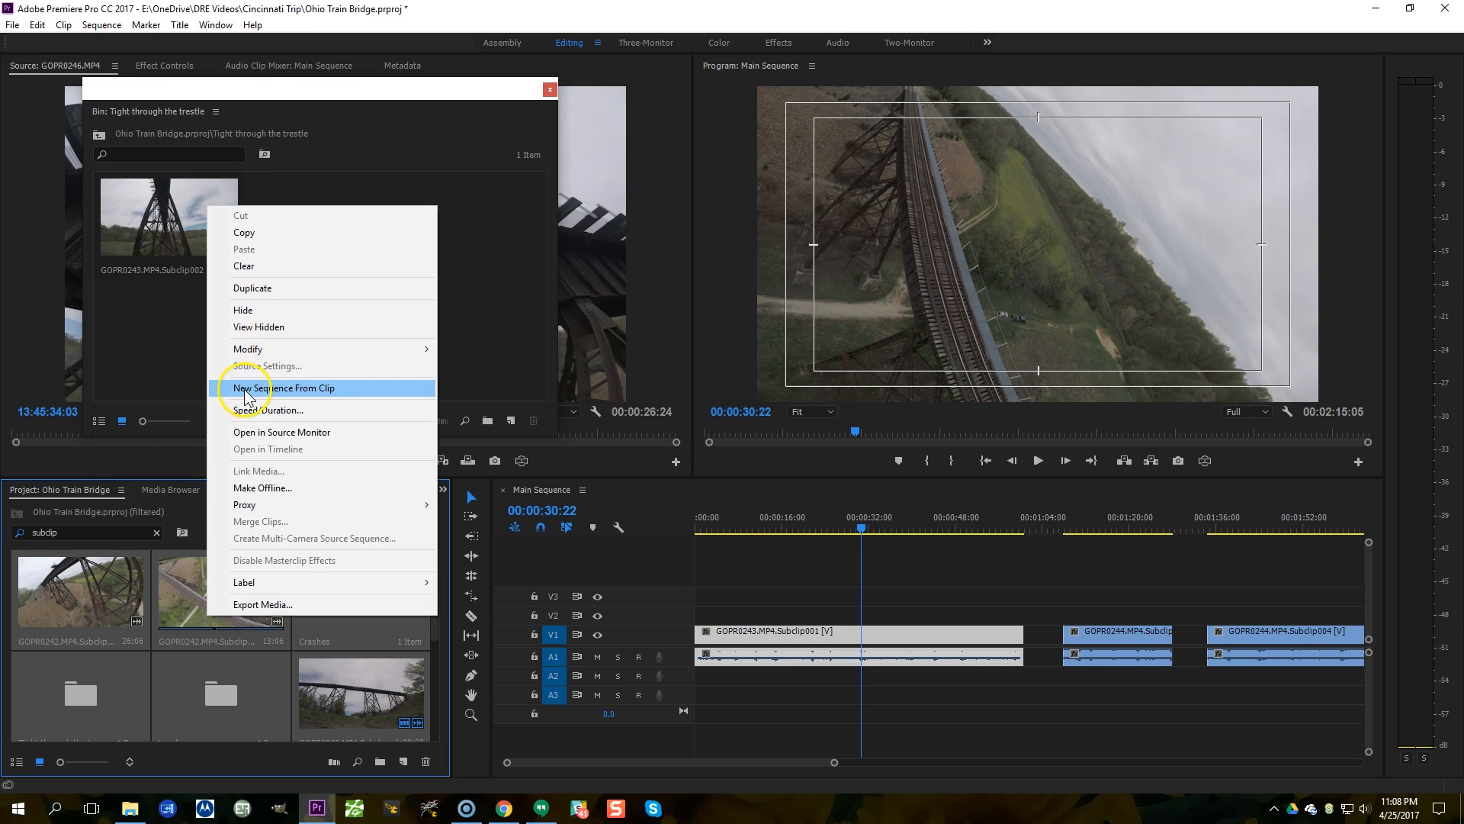
click(259, 388)
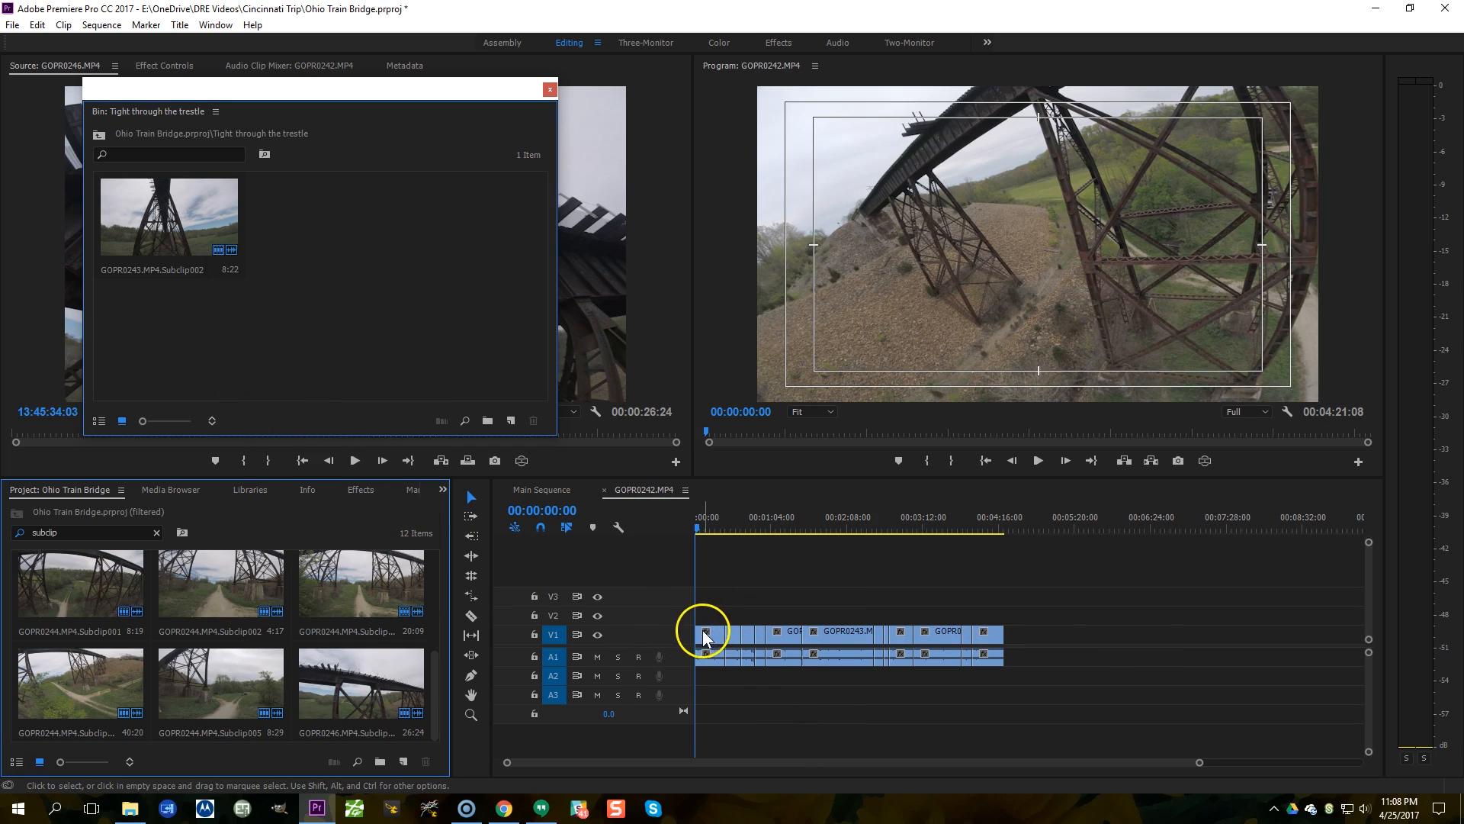
Step: Check the total length of the combined subclip sequence at its end and close that sequence
scroll(222, 622, up, 3)
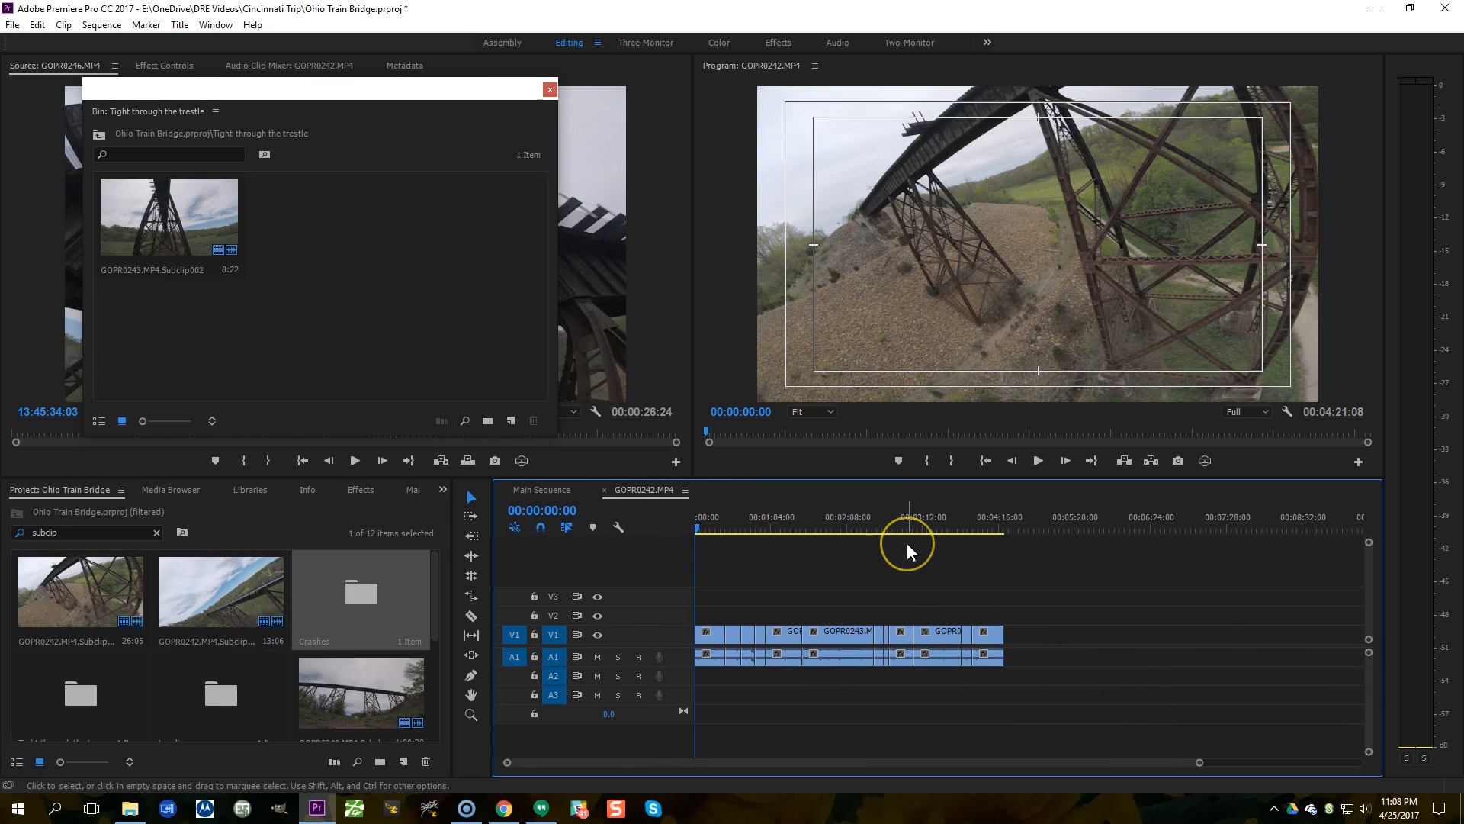
key(End)
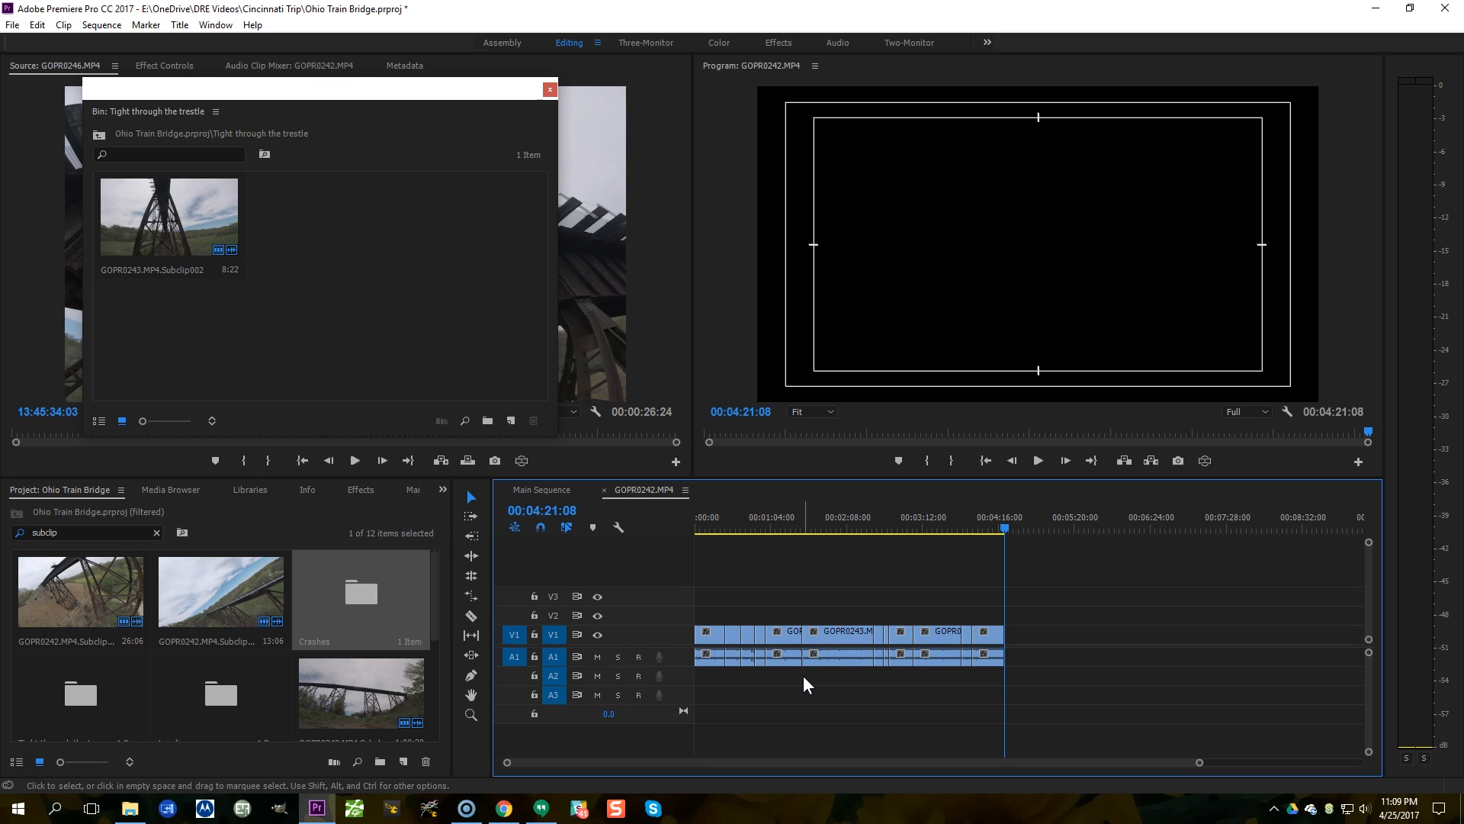
click(605, 491)
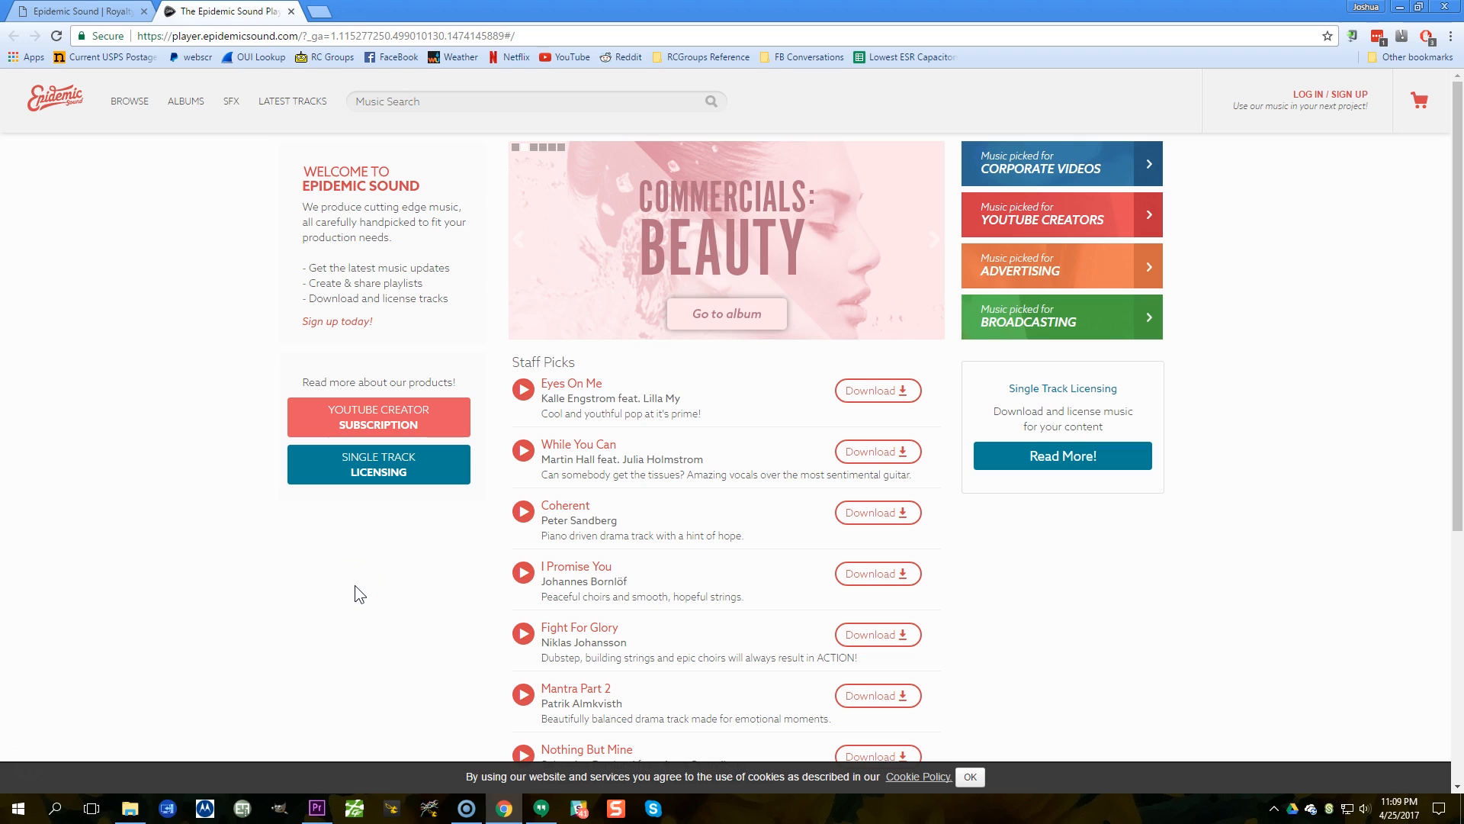
Step: Switch to Chrome and open the music browsing page on Epidemic Sound
click(128, 101)
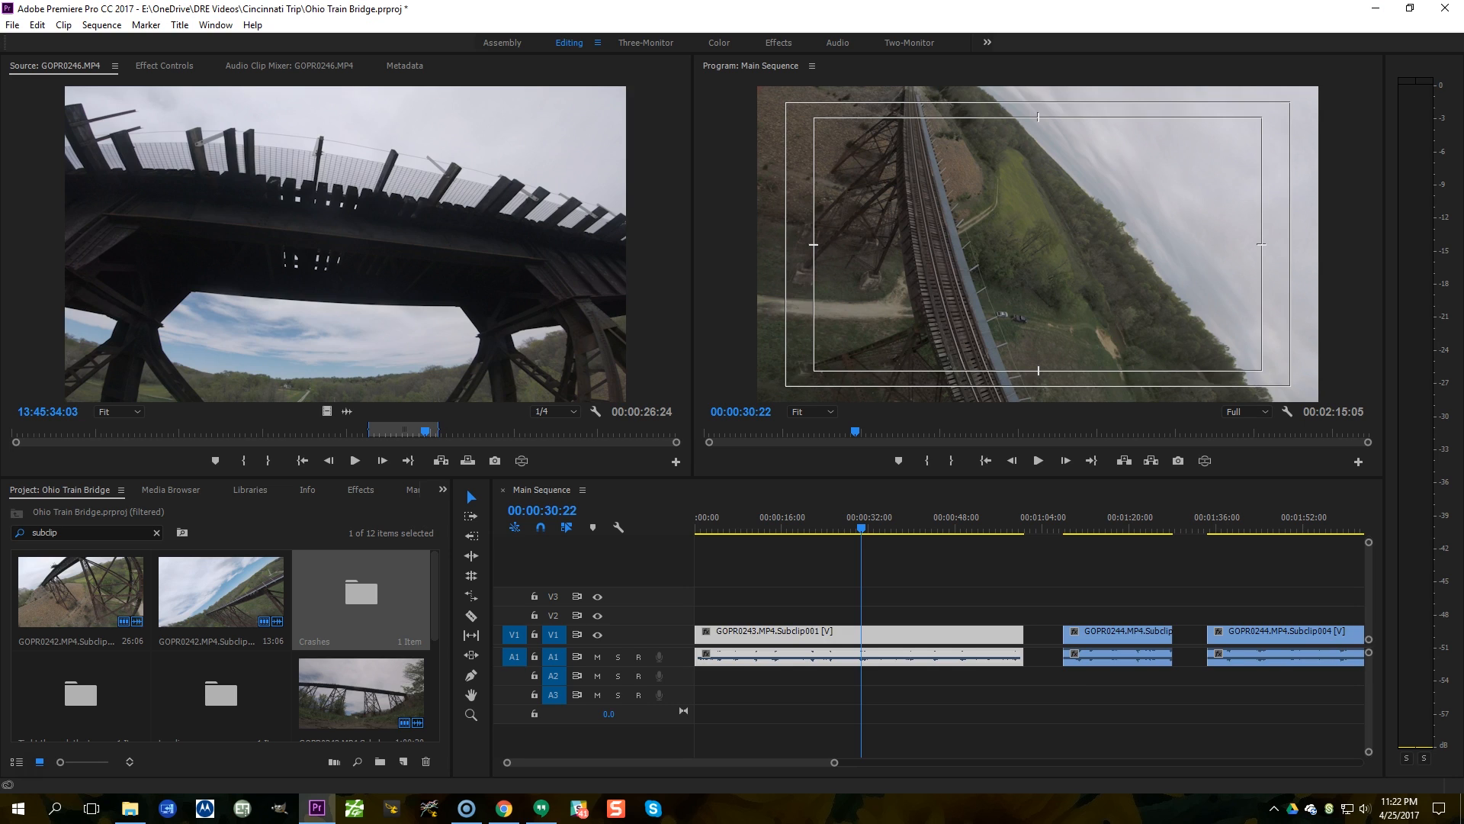
Step: Add the ES_Our Destiny music file from the Cincinnati Trip folder to track A2 at the sequence start and return the playhead there
click(174, 486)
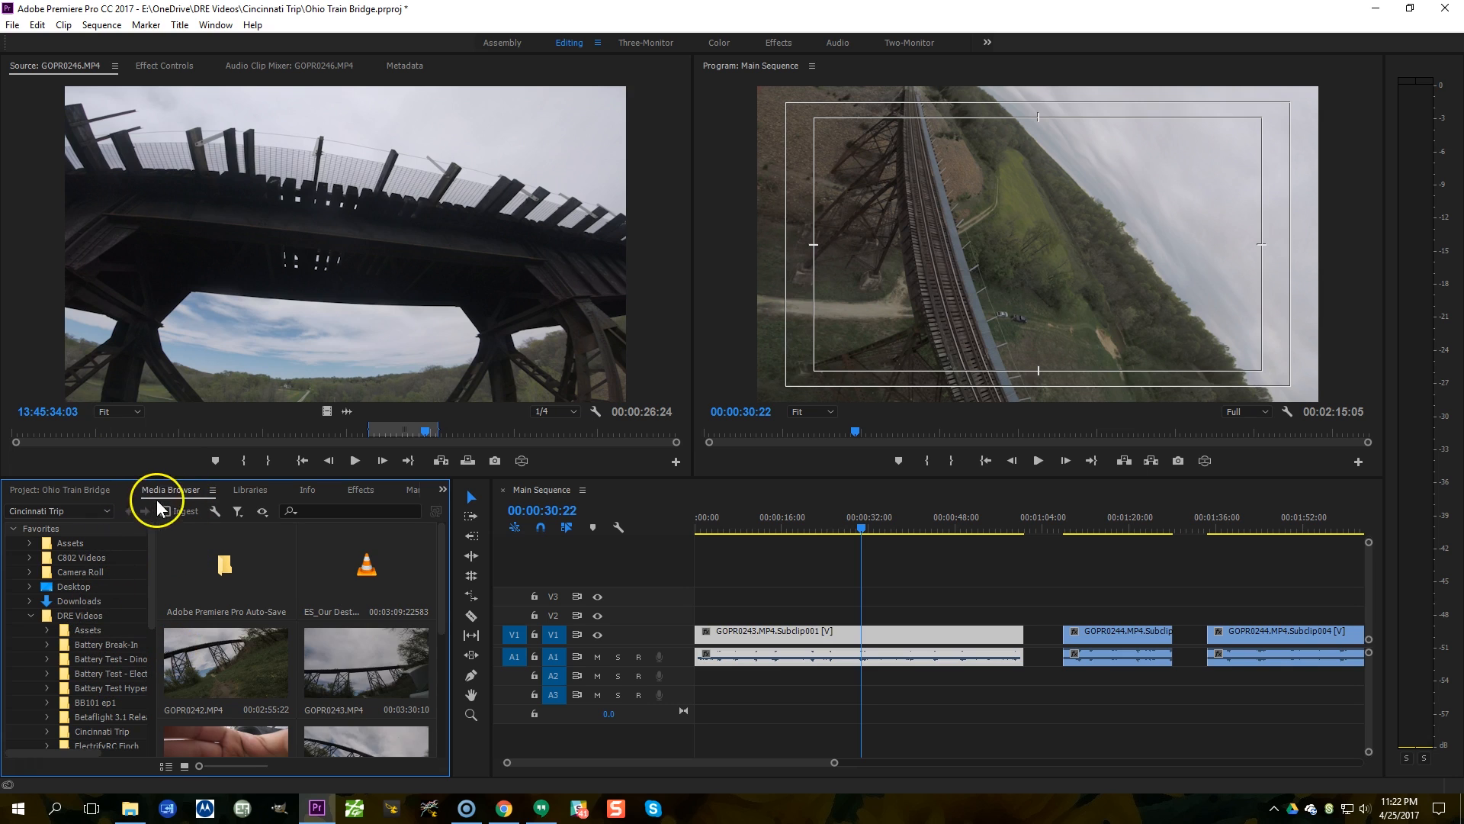
scroll(84, 686, down, 1)
click(90, 687)
click(325, 574)
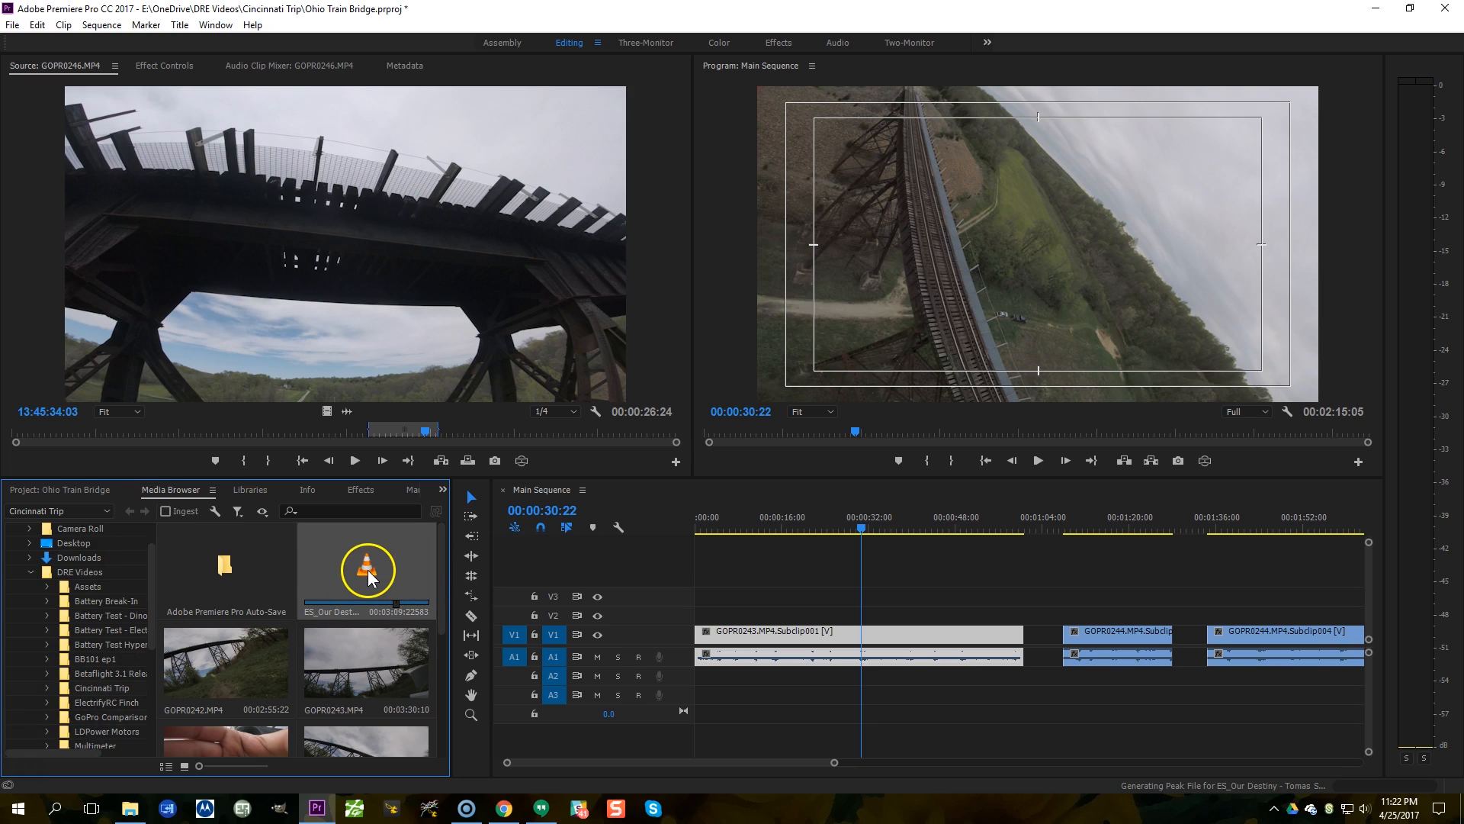
drag(343, 571, 698, 678)
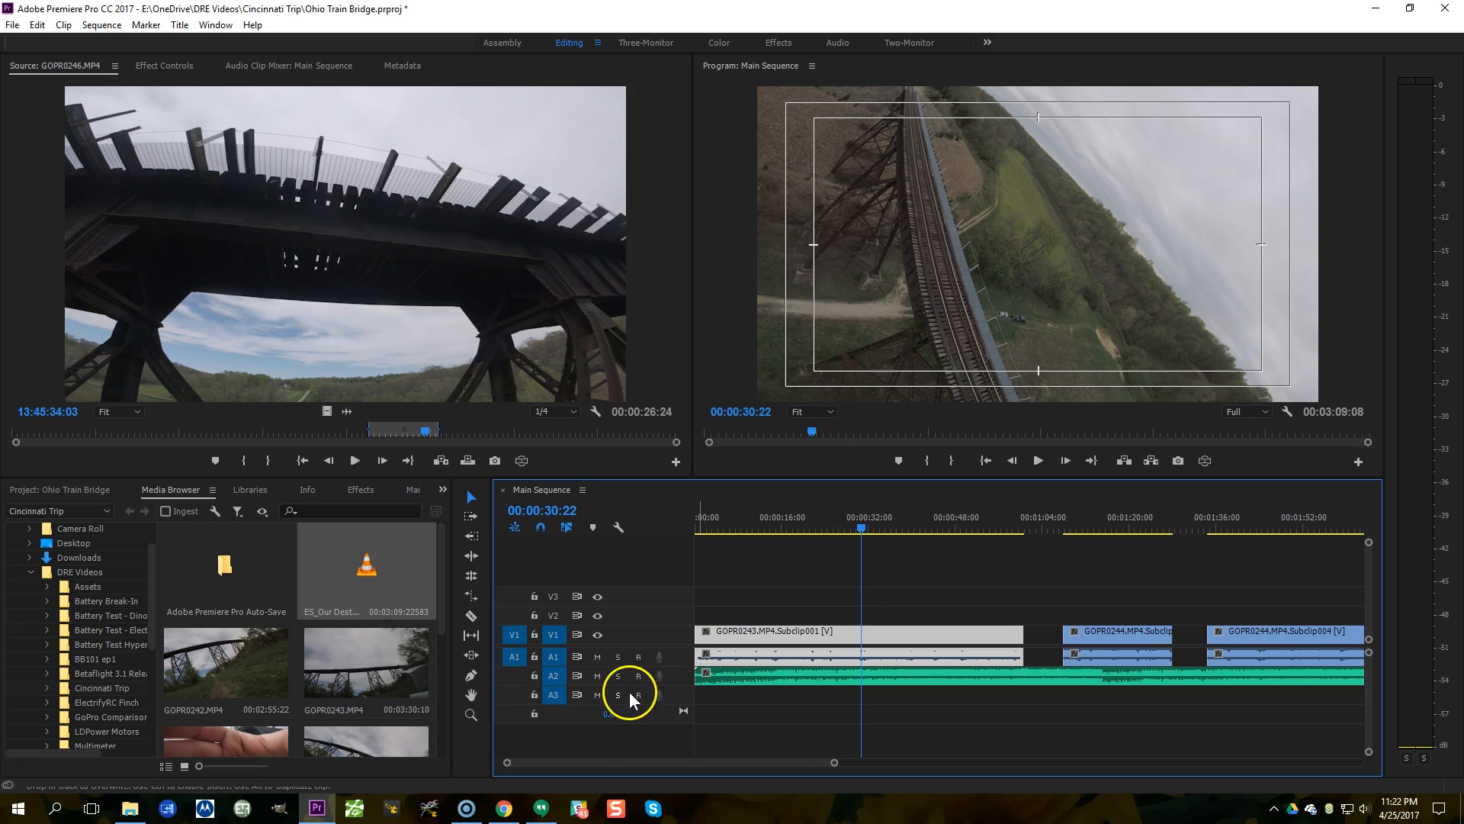
key(Home)
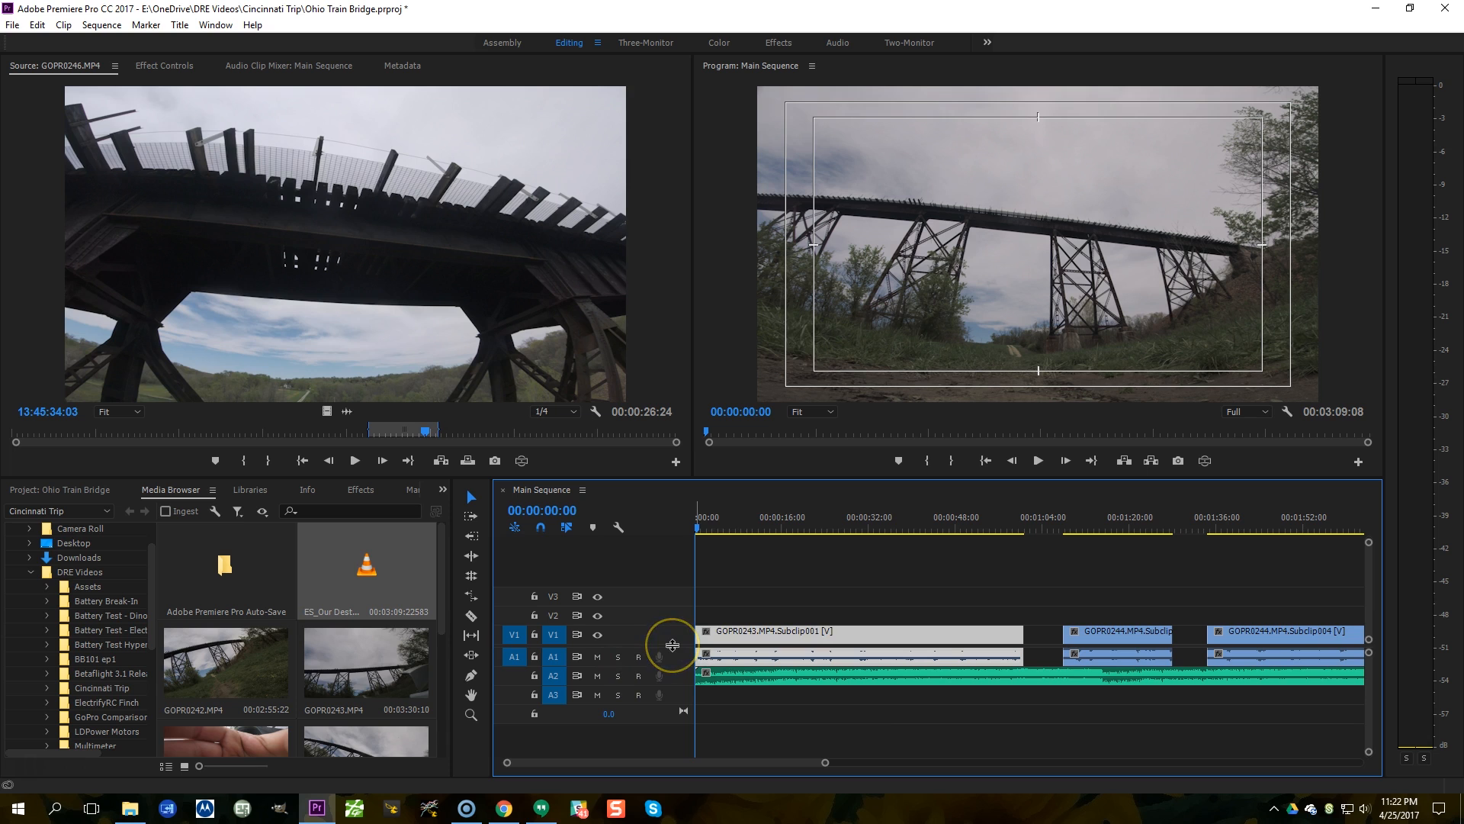
Step: Expand the heights of all timeline tracks to show clip thumbnails and audio waveforms, with the whole music clip in view
key(shift+=)
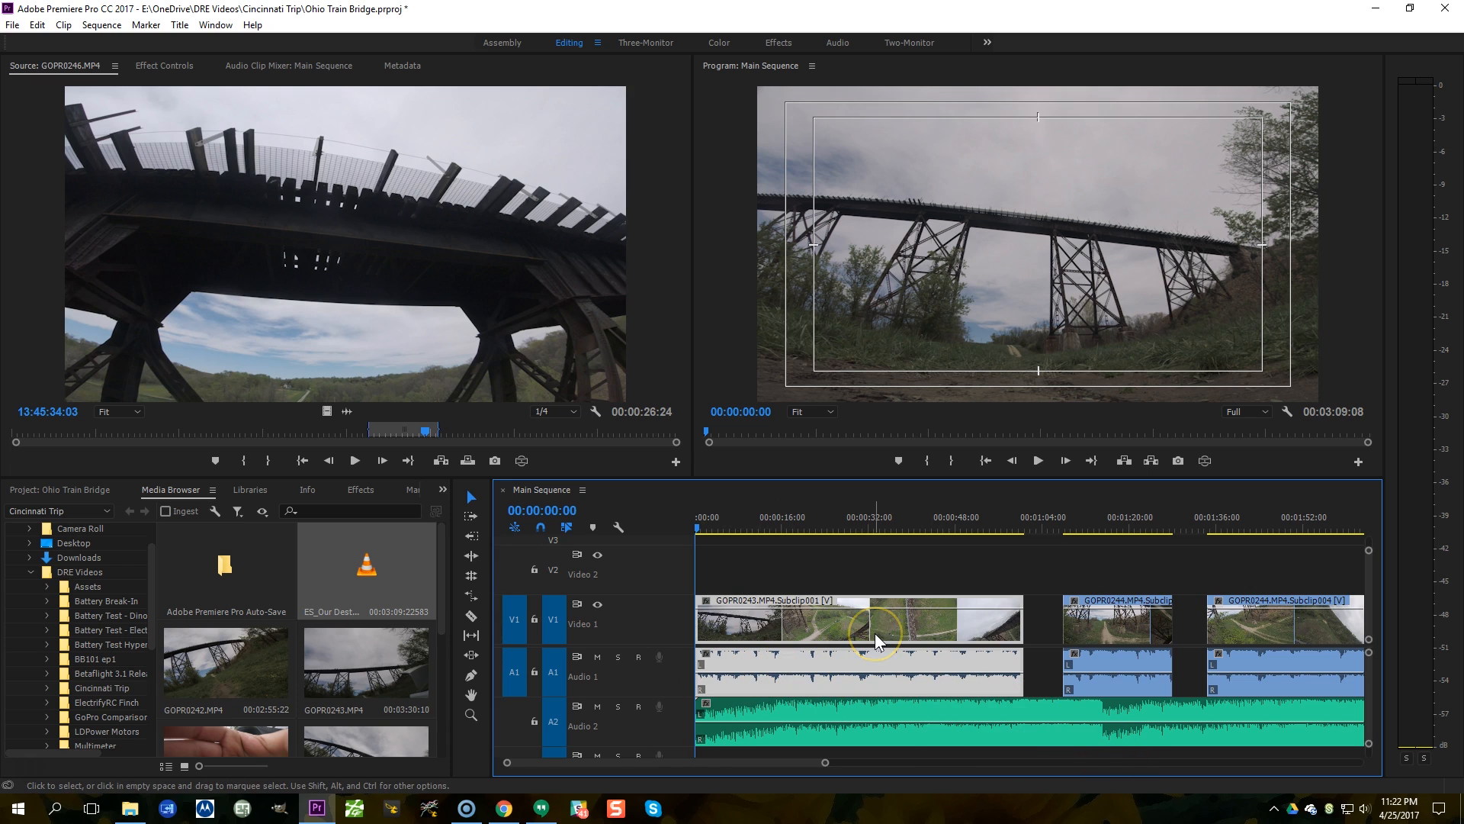
key(=)
key(-)
key(-)
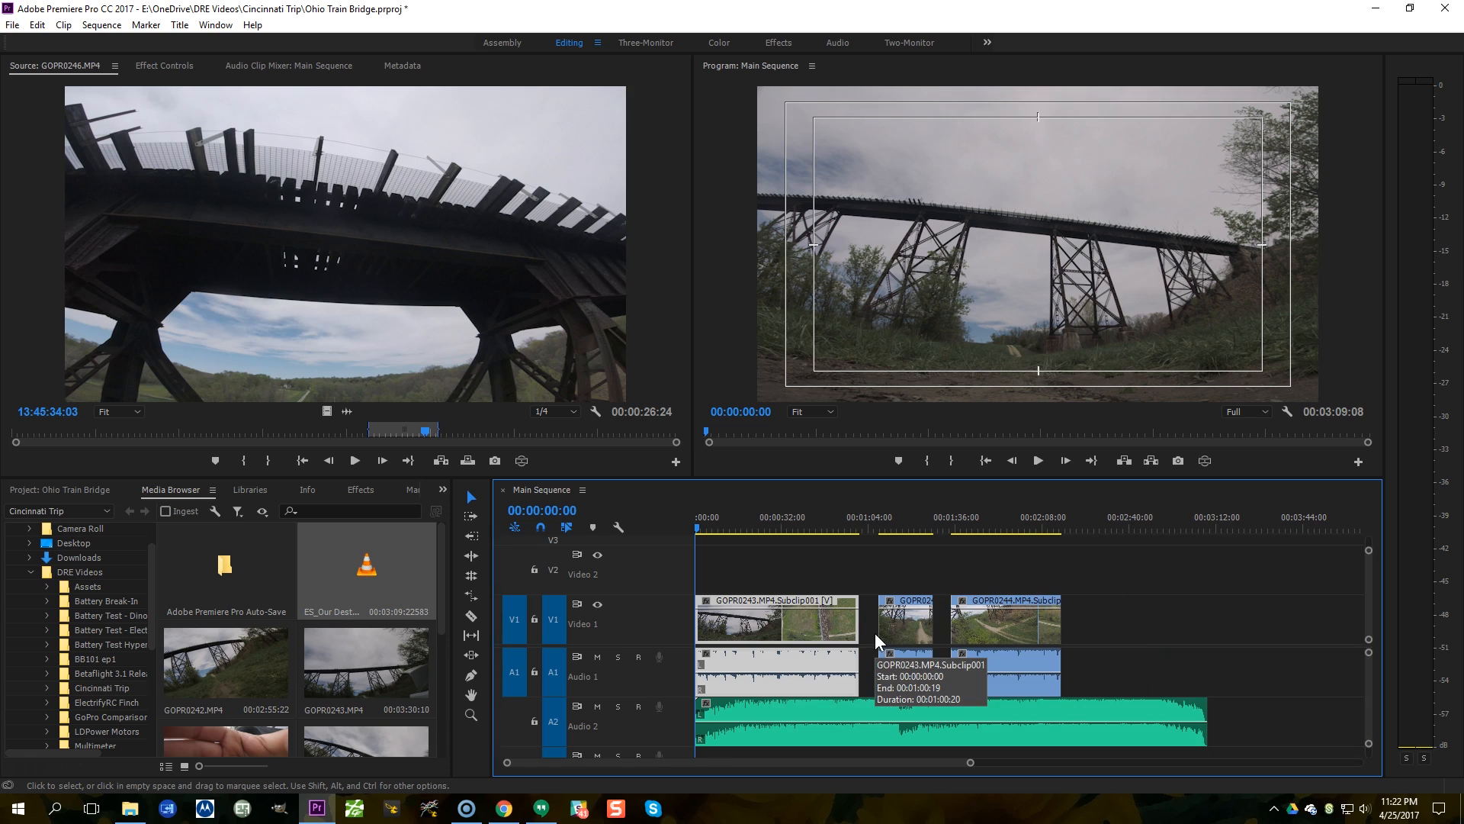
Step: Switch to the Audio workspace, mute Audio 2 during playback and listen to the Audio 1 clip sound alone
click(836, 45)
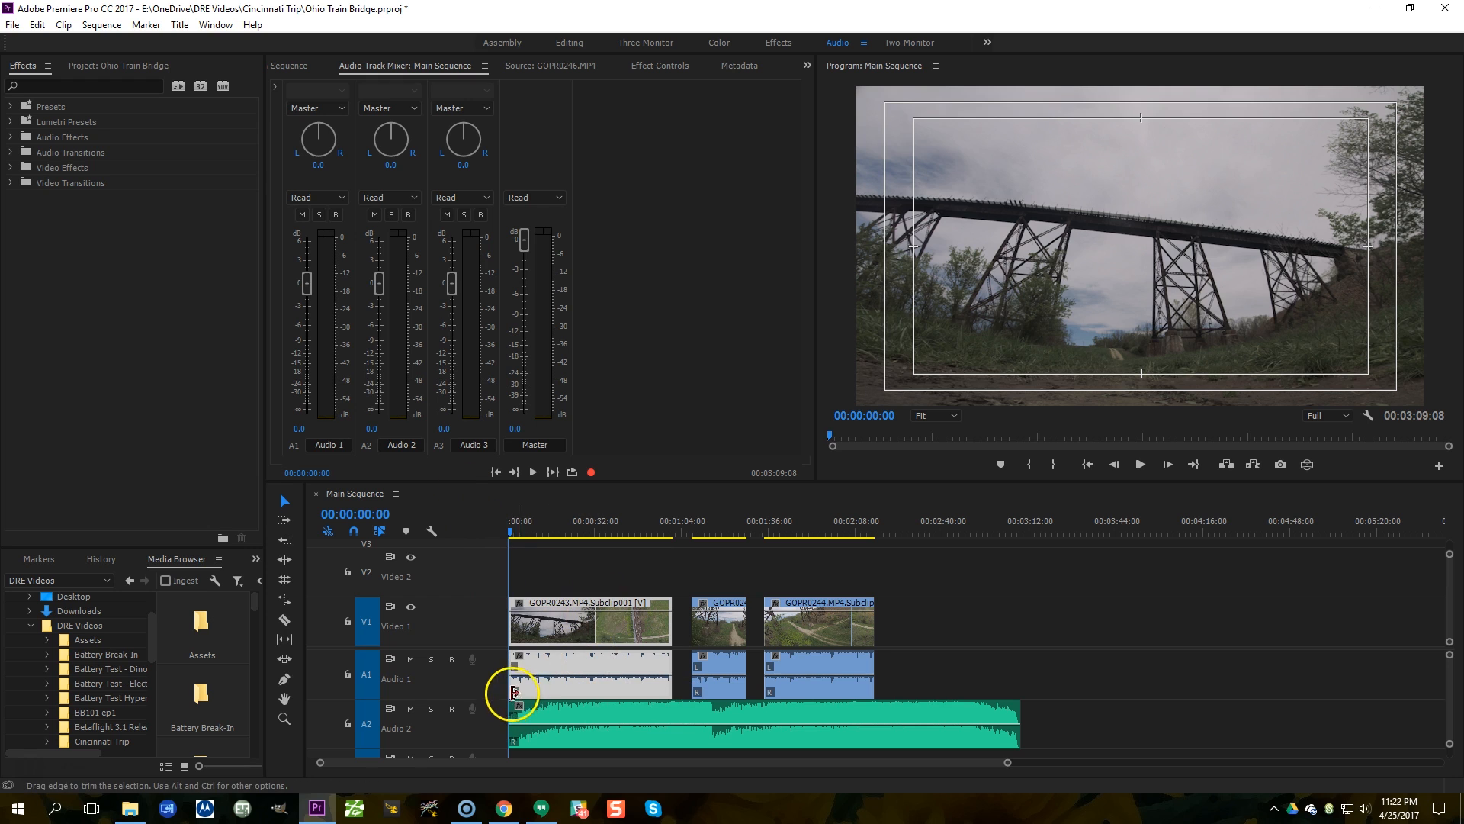
key(space)
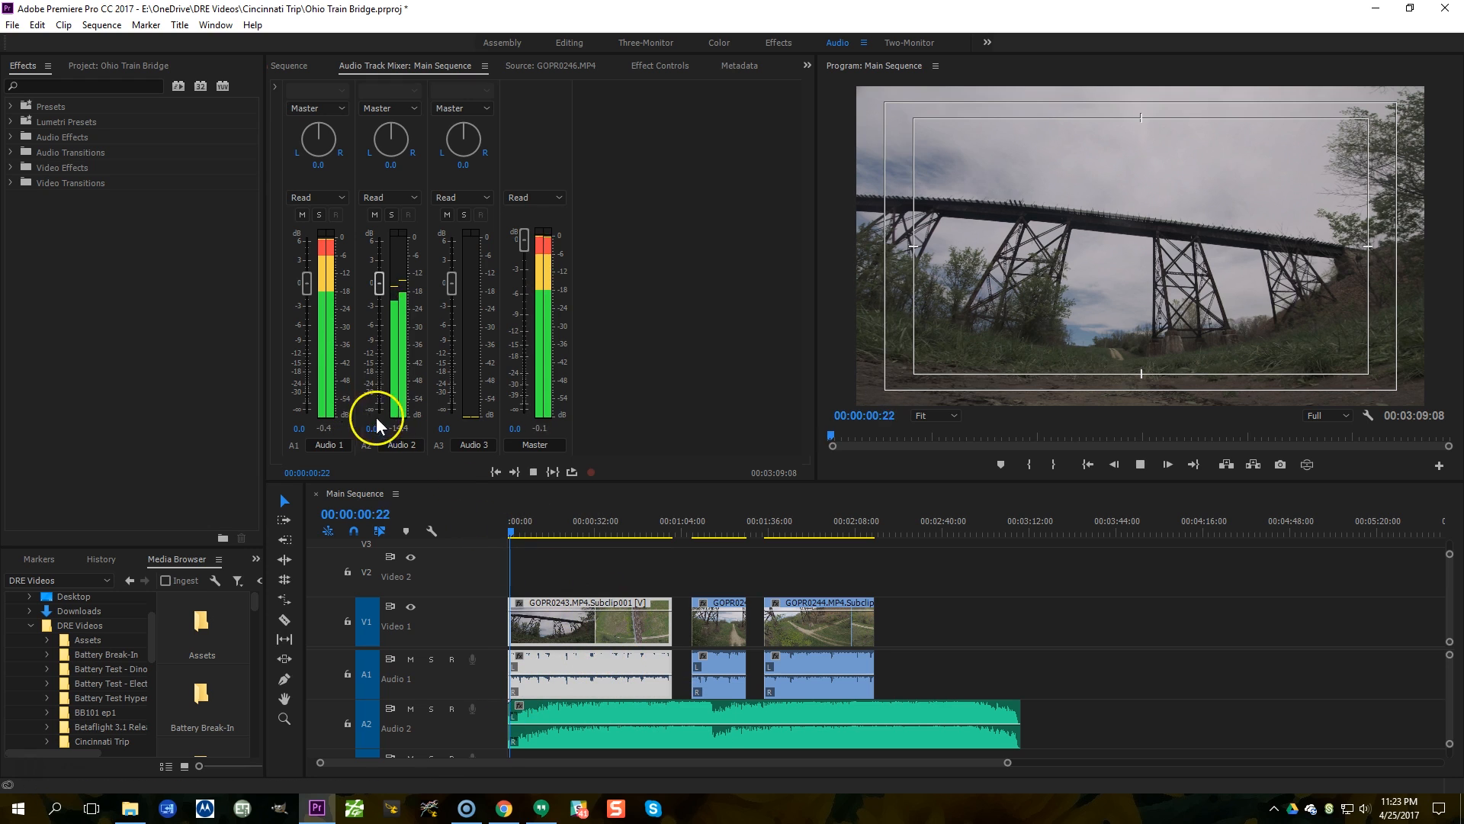
click(410, 709)
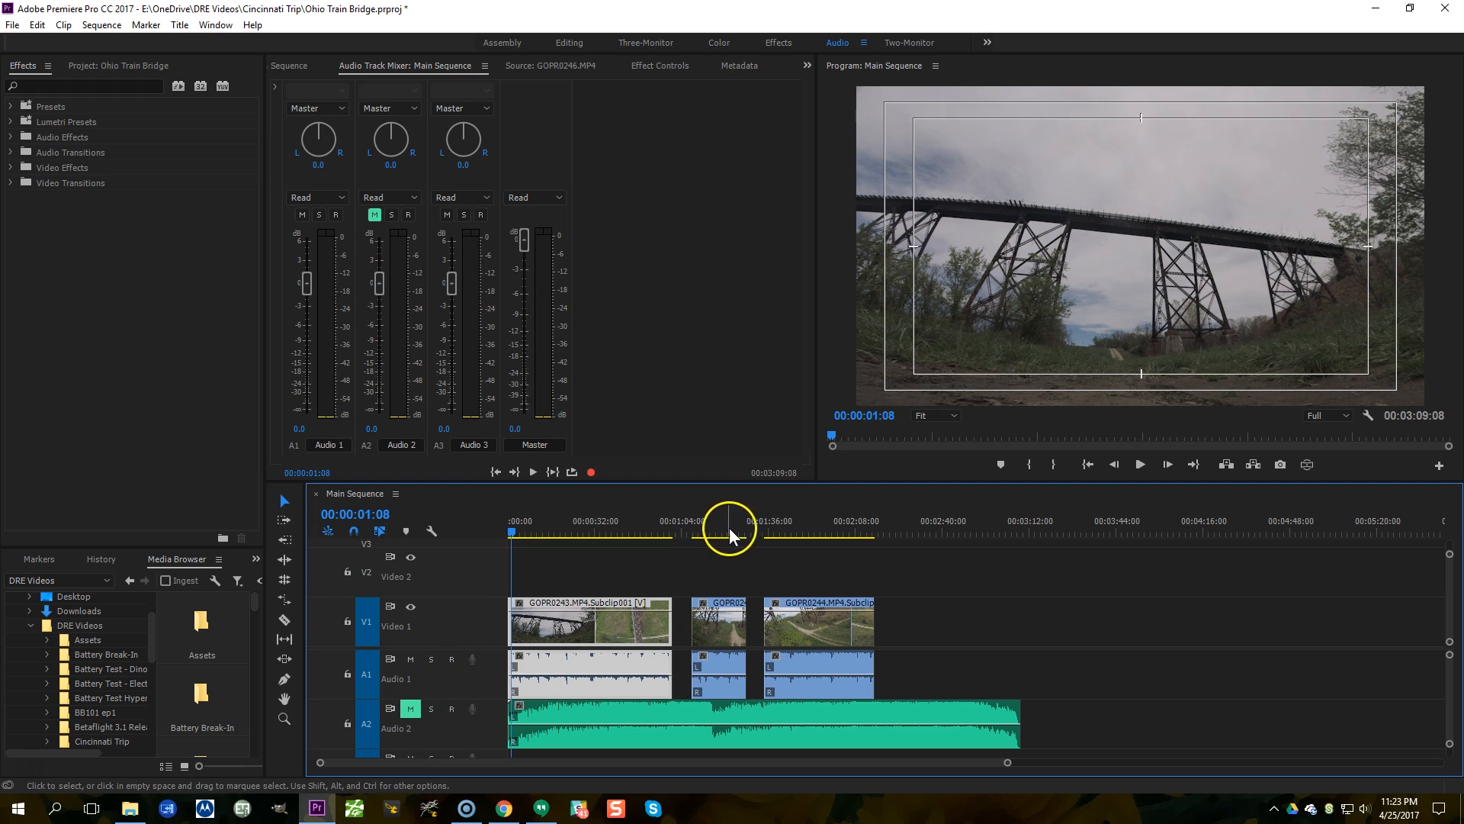
key(space)
key(space)
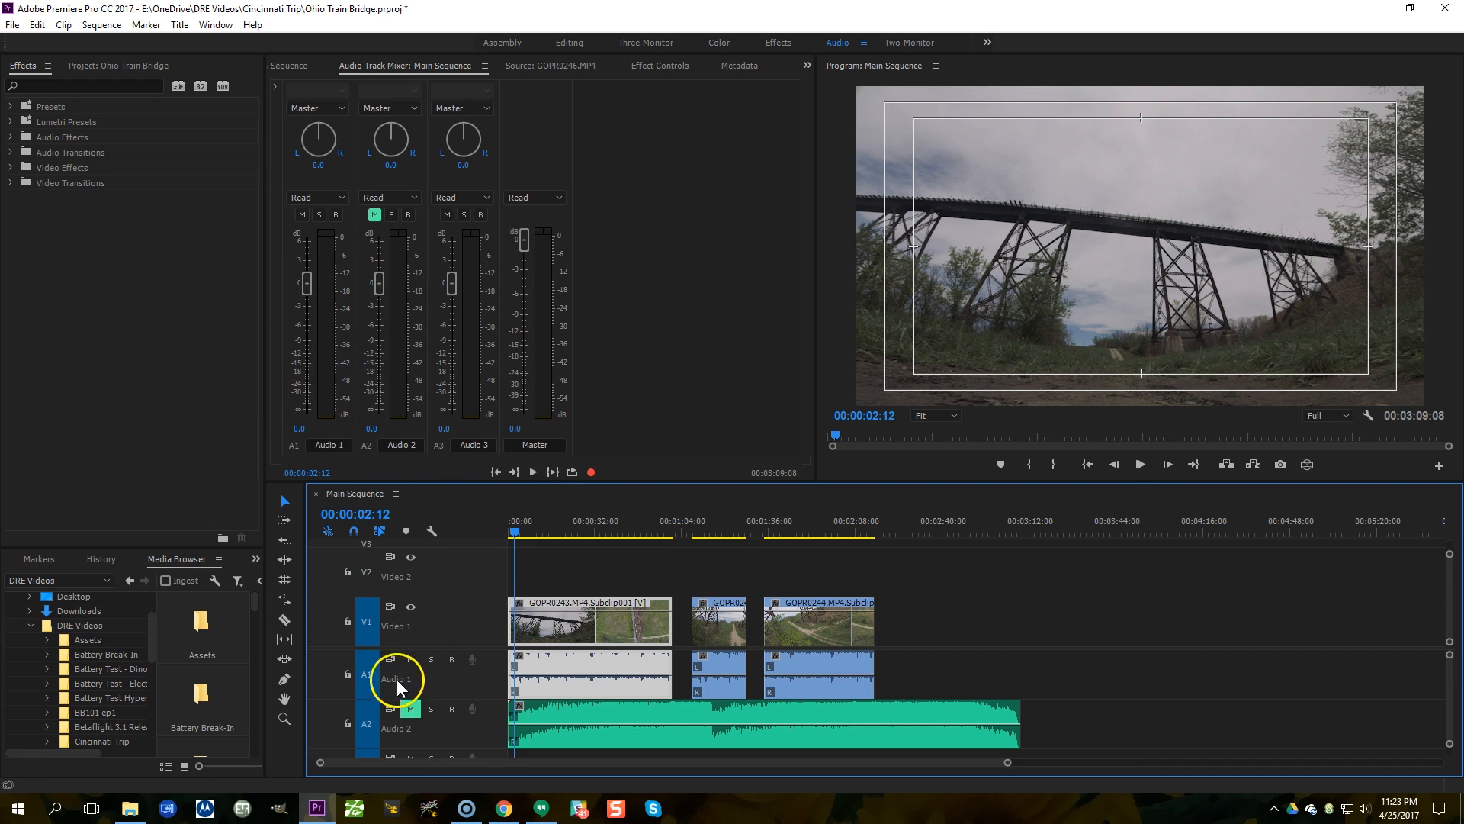
Step: Lower the Audio 1 track volume to about -25.7 dB during playback and unmute Audio 2
key(space)
drag(305, 284, 850, 386)
key(space)
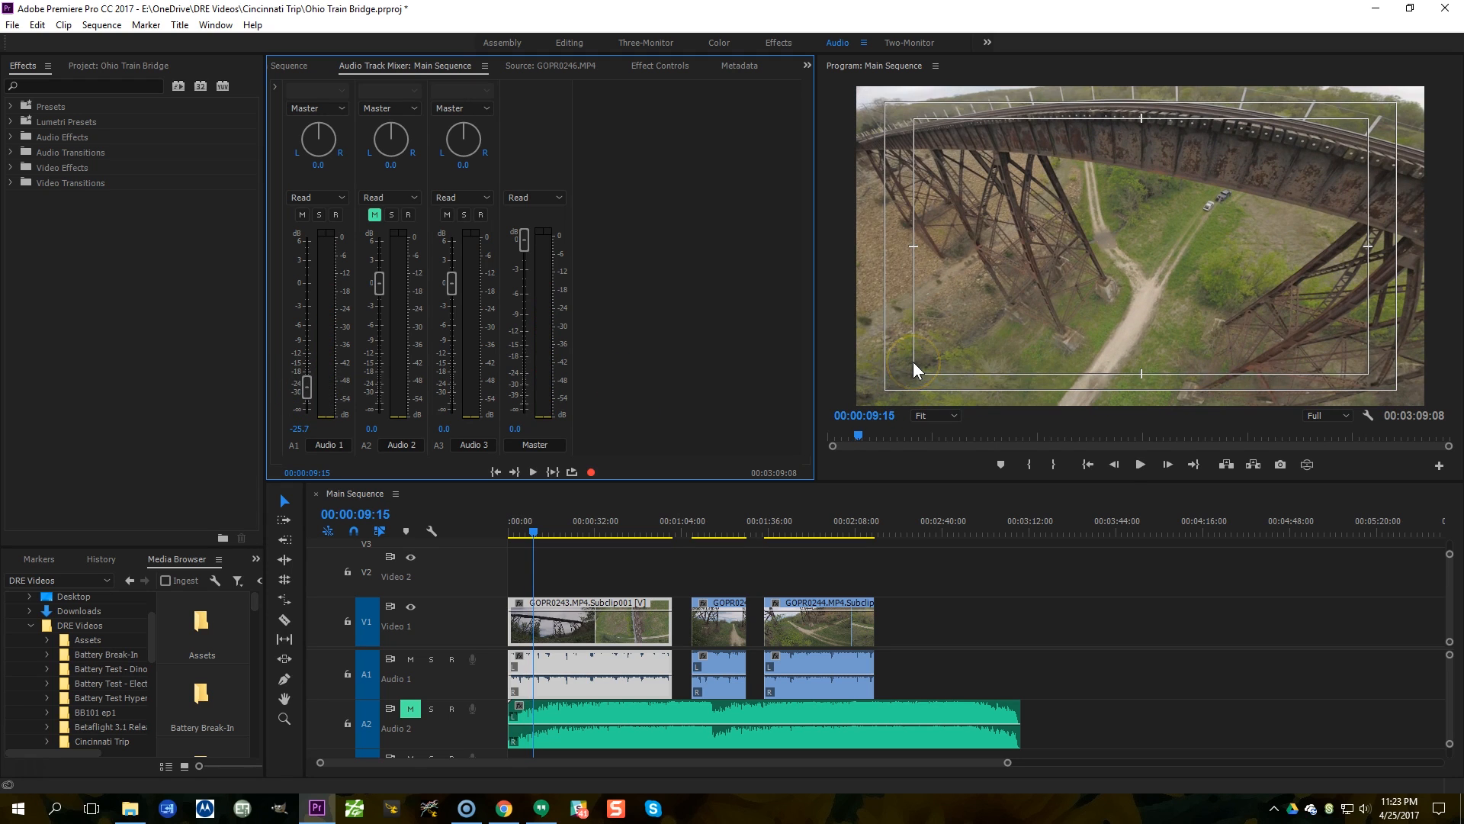
click(375, 213)
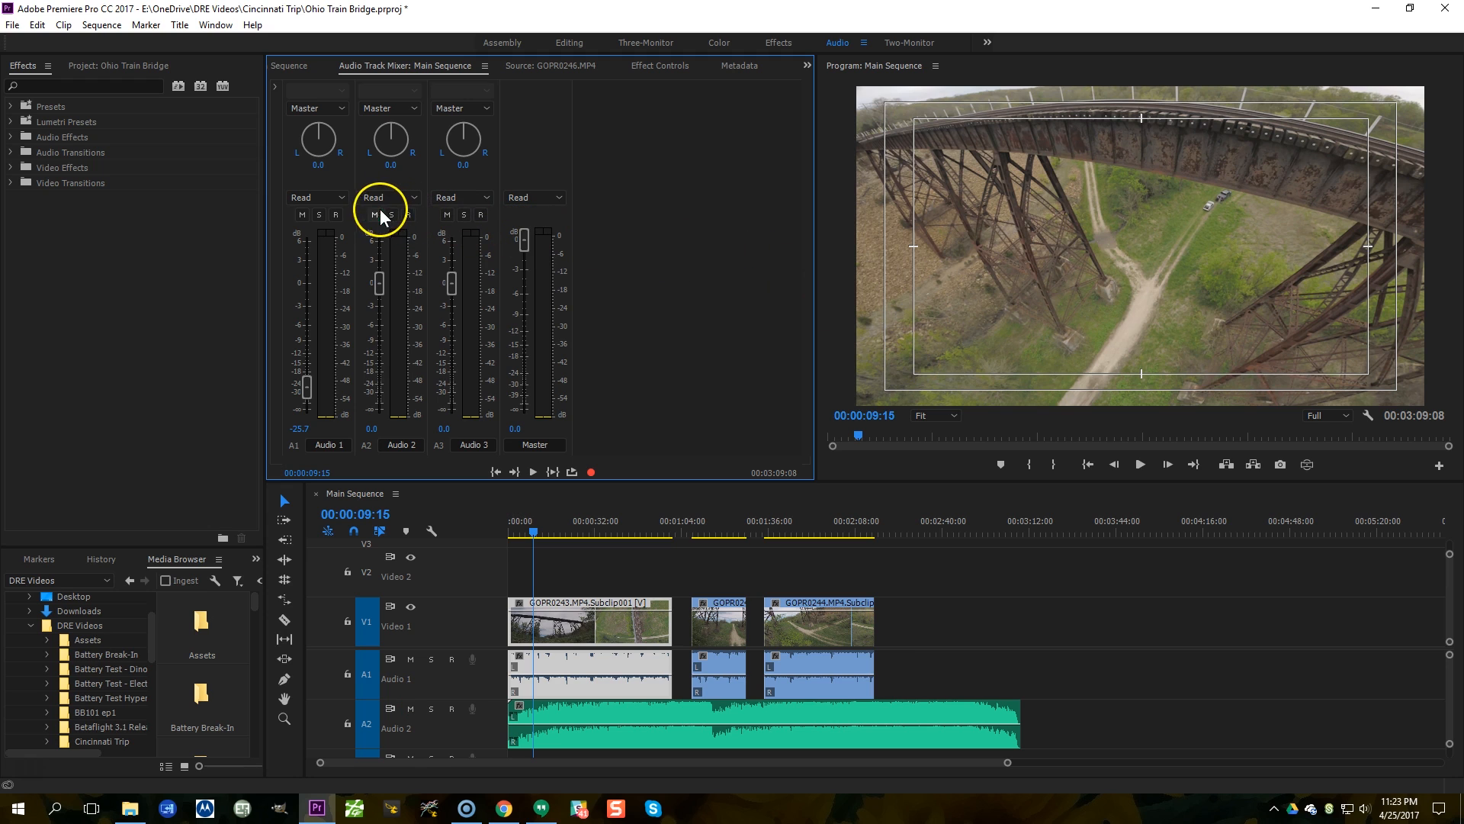
Step: Return to the Editing workspace and move the three subclips with their audio about 00:04:44:24 along the timeline, past the music's end
click(569, 43)
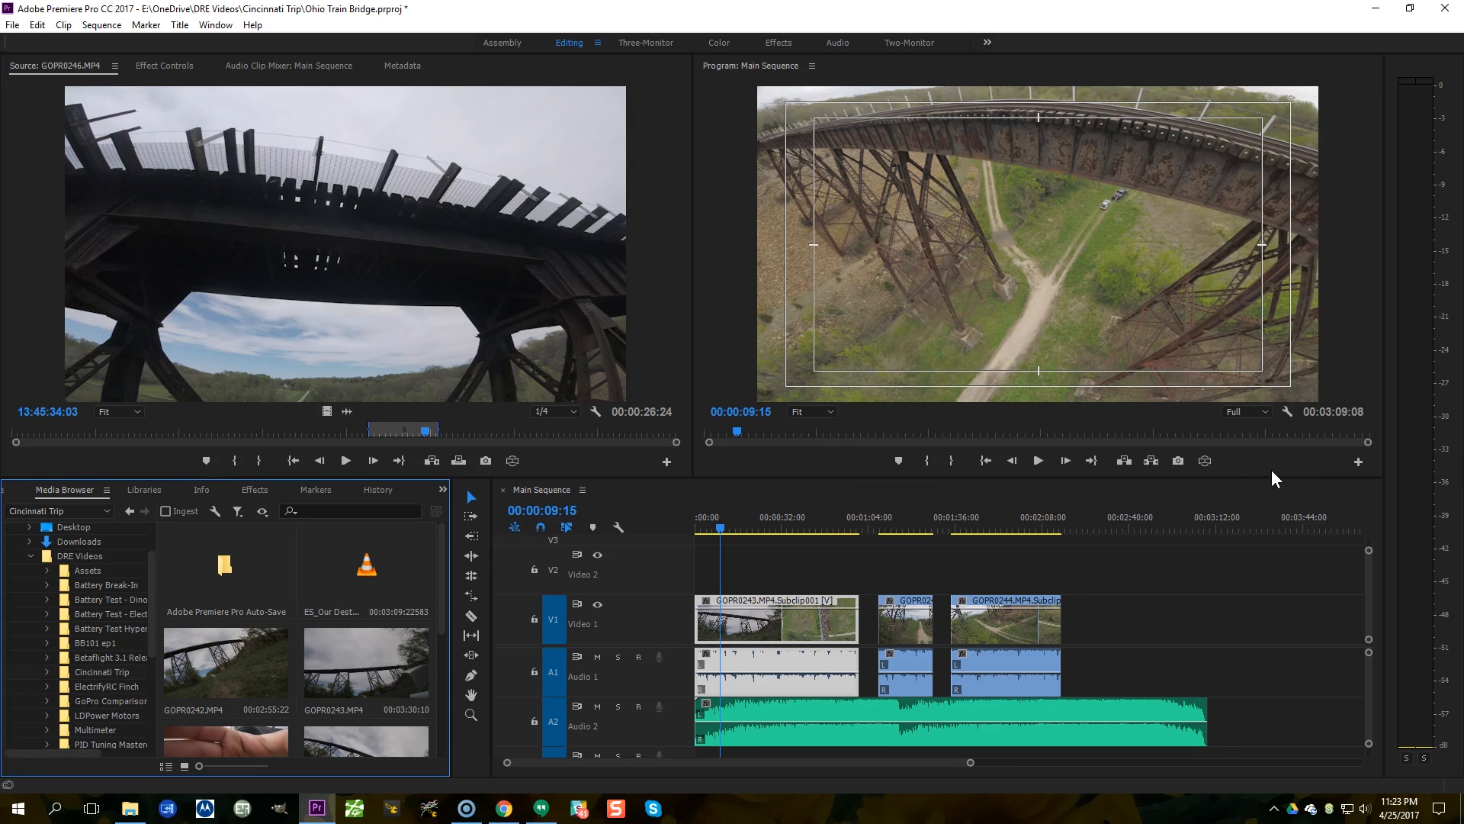
click(1086, 597)
key(=)
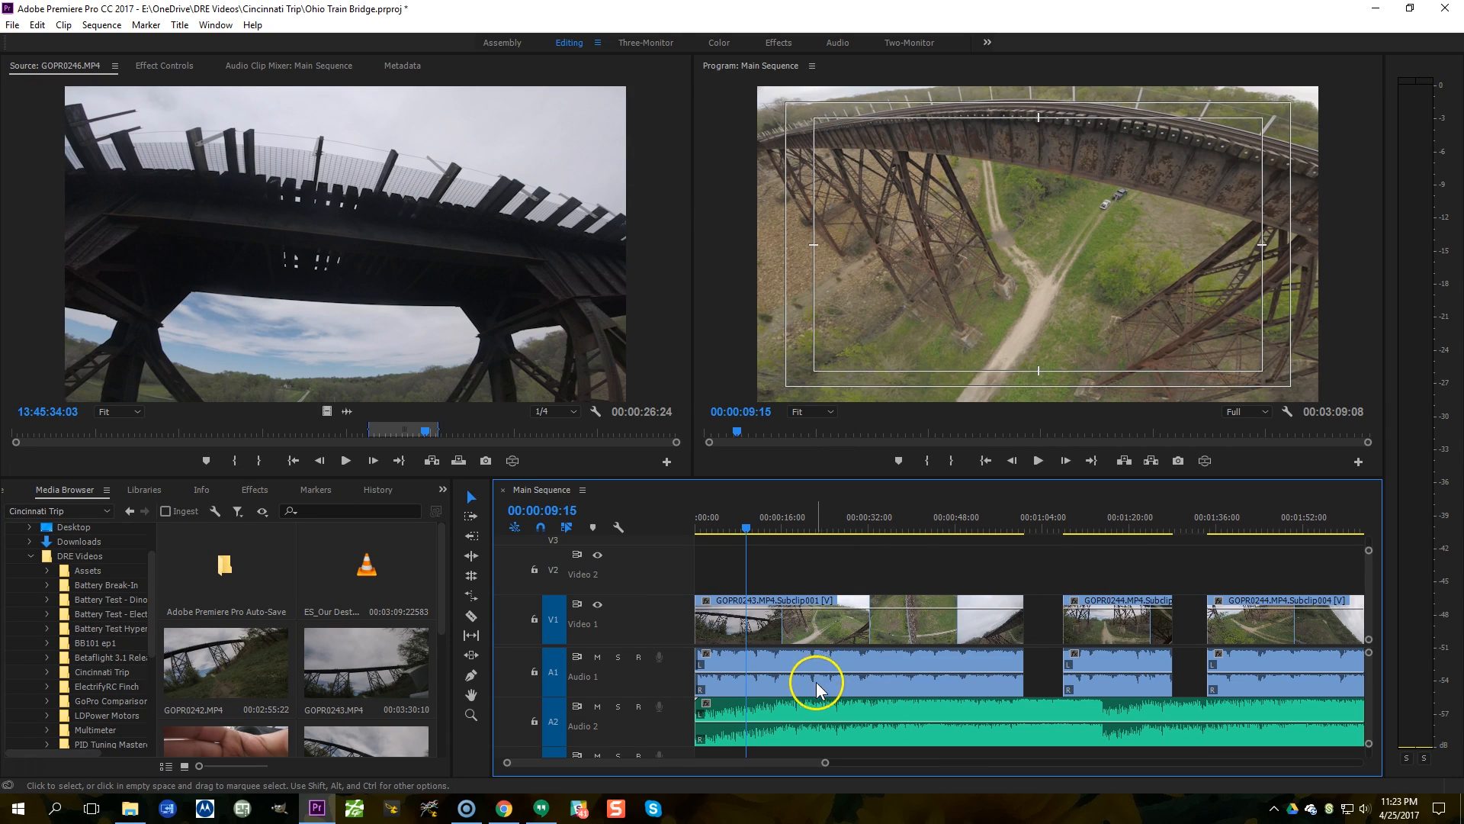
key(minus)
key(minus)
drag(905, 689, 1105, 615)
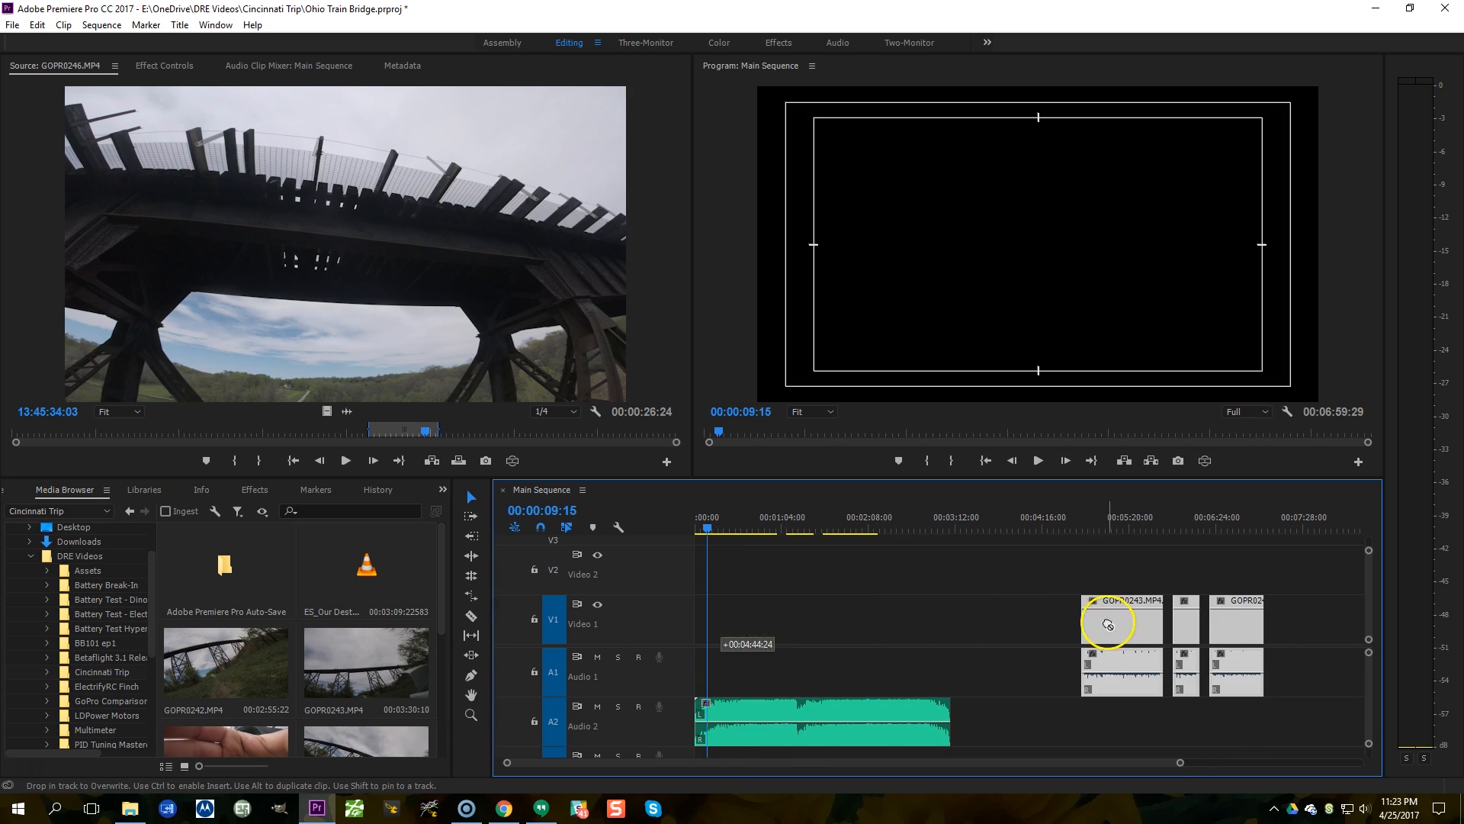
click(944, 633)
Step: Play the music from the sequence start and stop at 00:00:15:28 to listen for a beat change
key(Home)
key(equal)
key(equal)
key(equal)
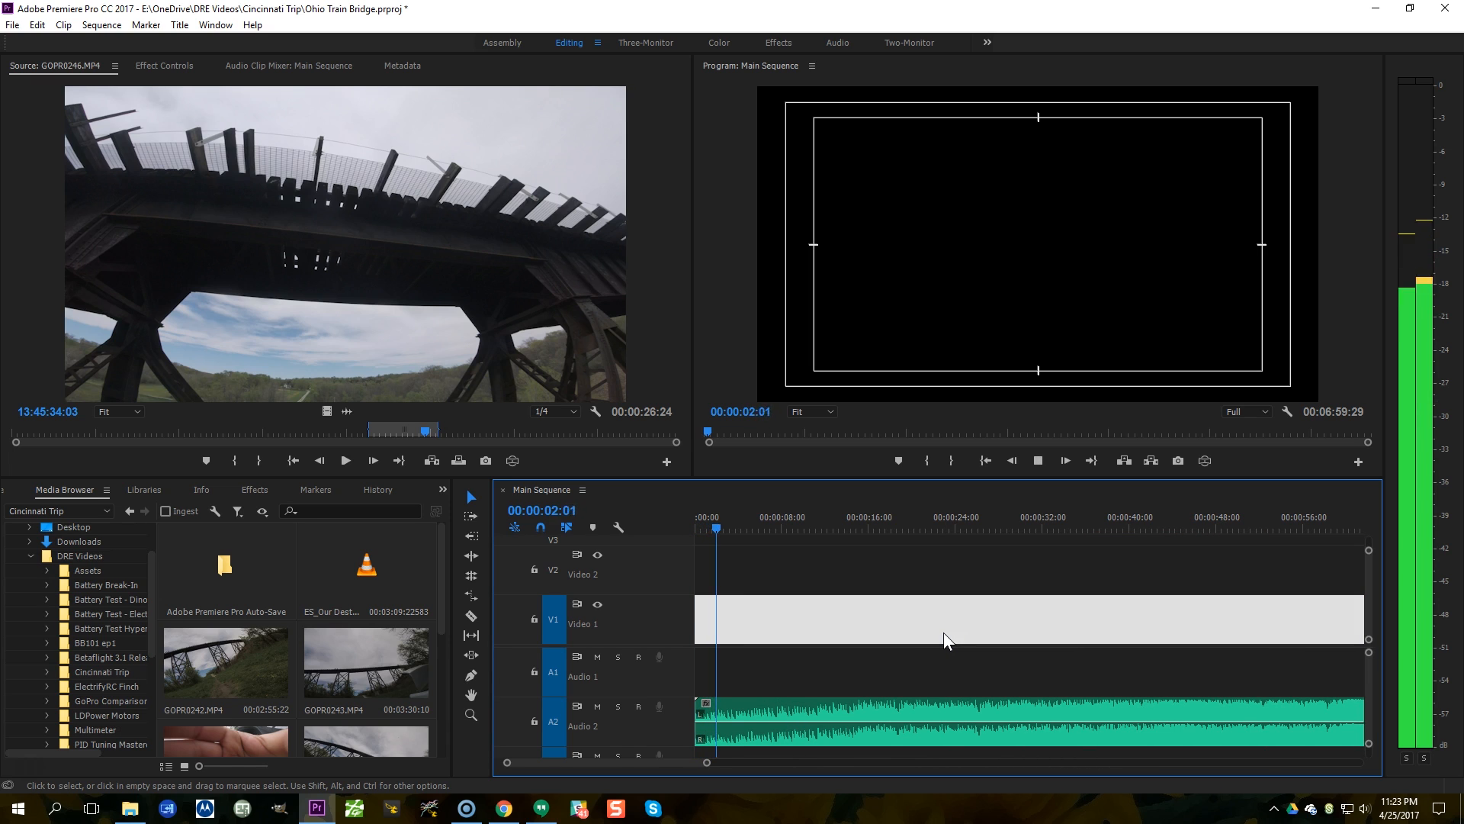
key(XF86AudioLowerVolume)
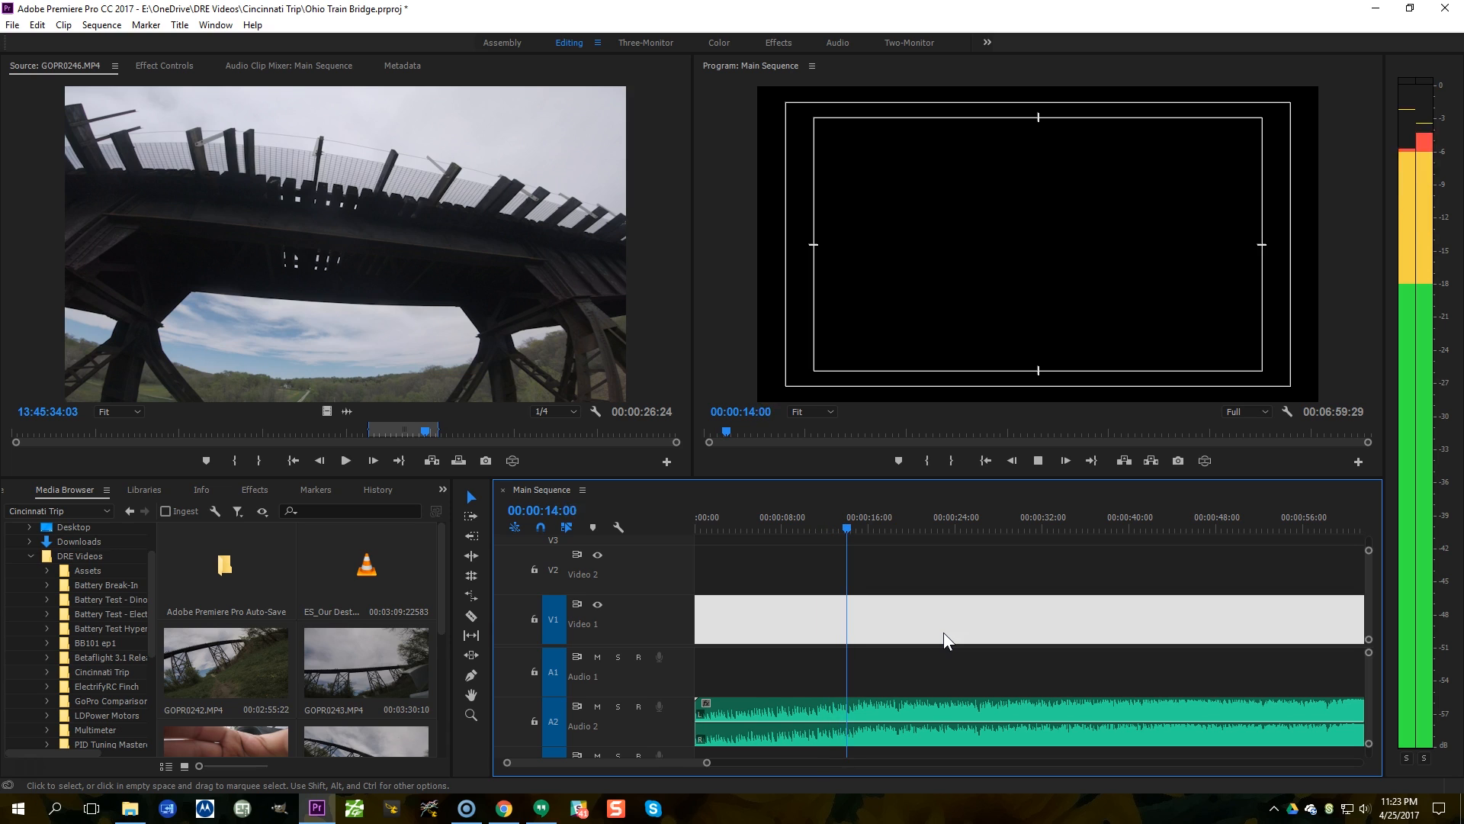
key(m)
key(space)
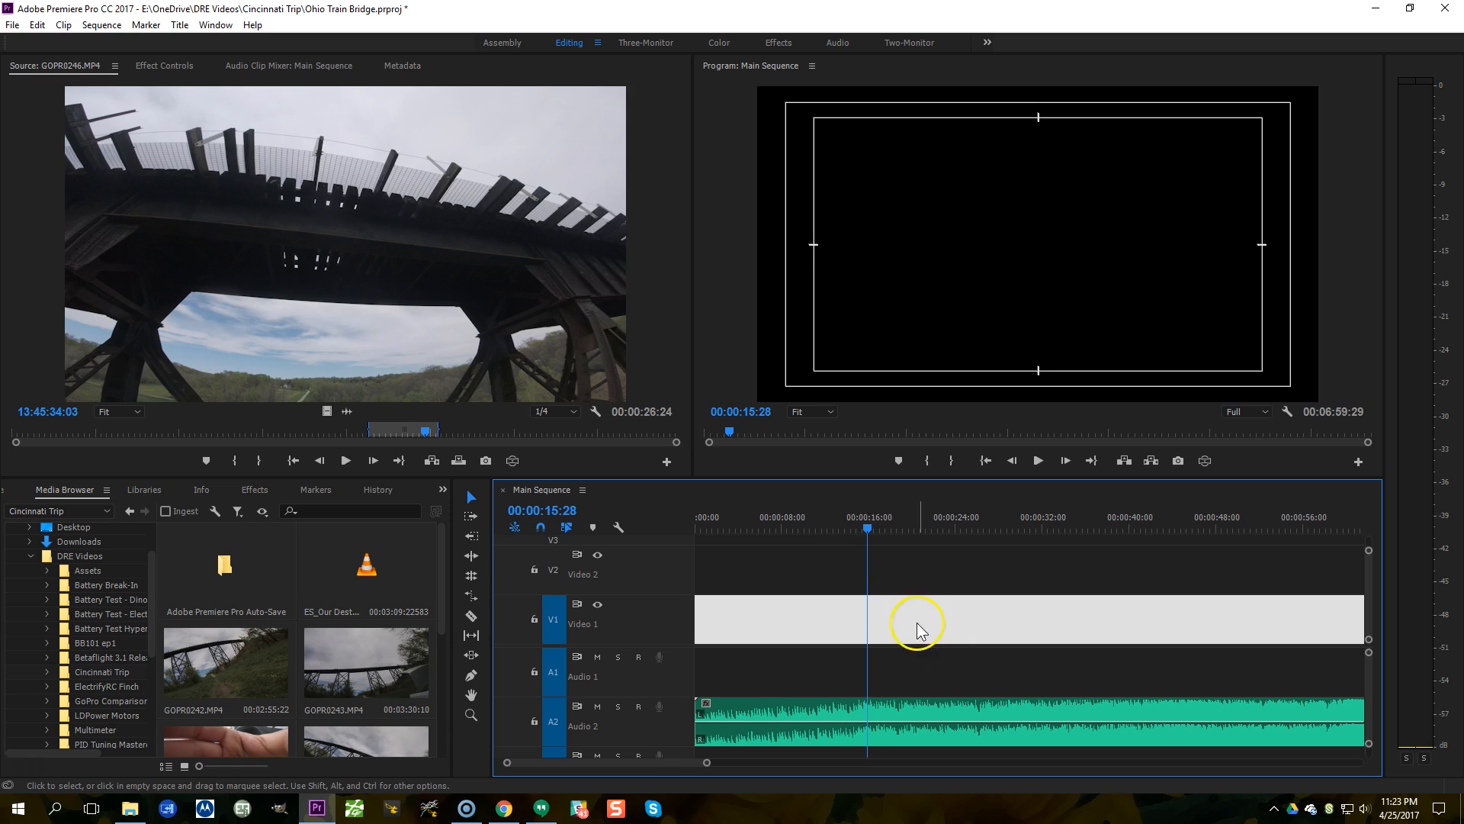
Step: Add a marker to the music clip at 00:00:15:28 and test shifting the clip along track A2 and back to the start
click(843, 726)
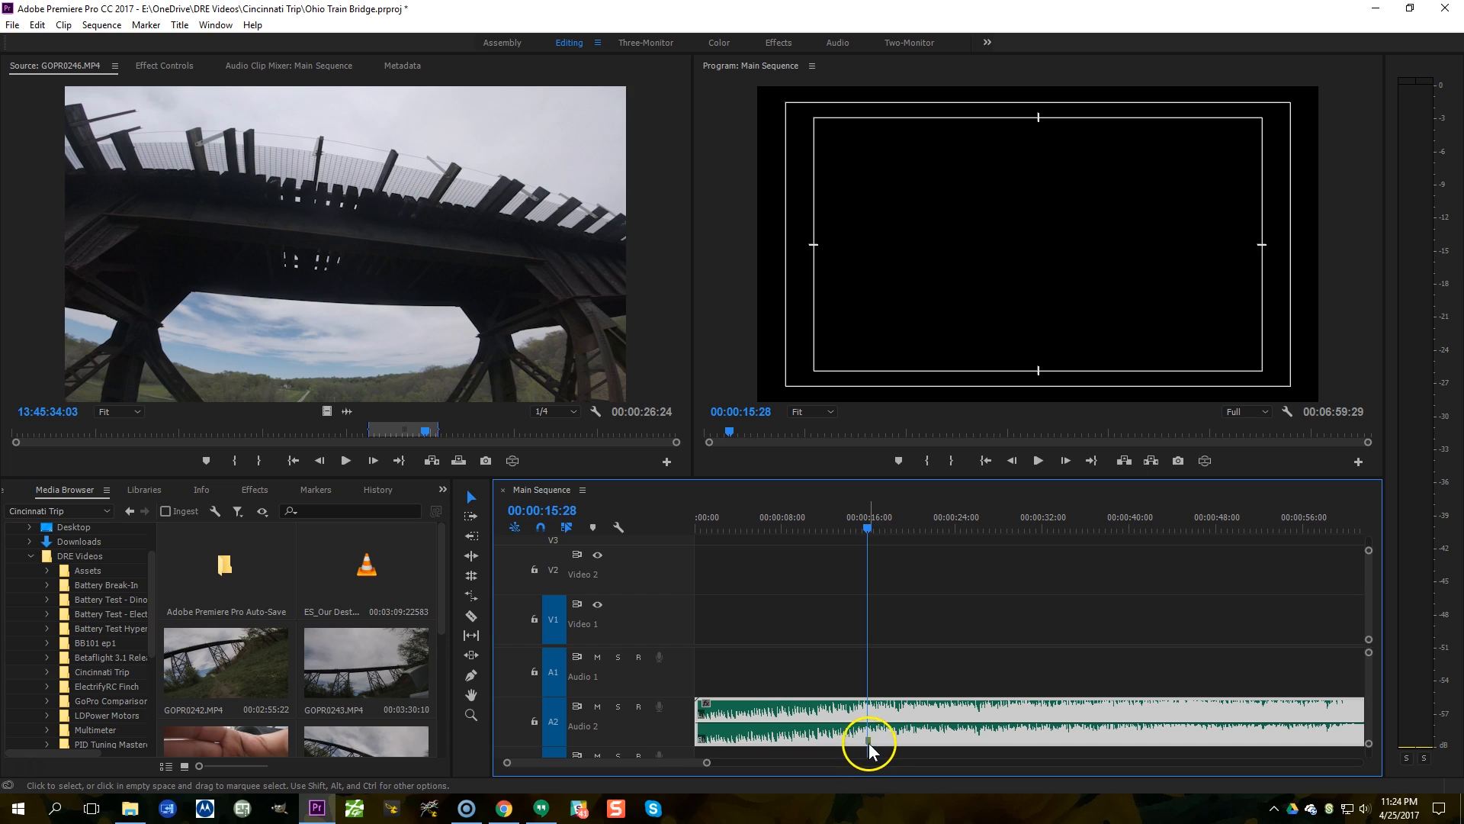
drag(870, 736, 977, 744)
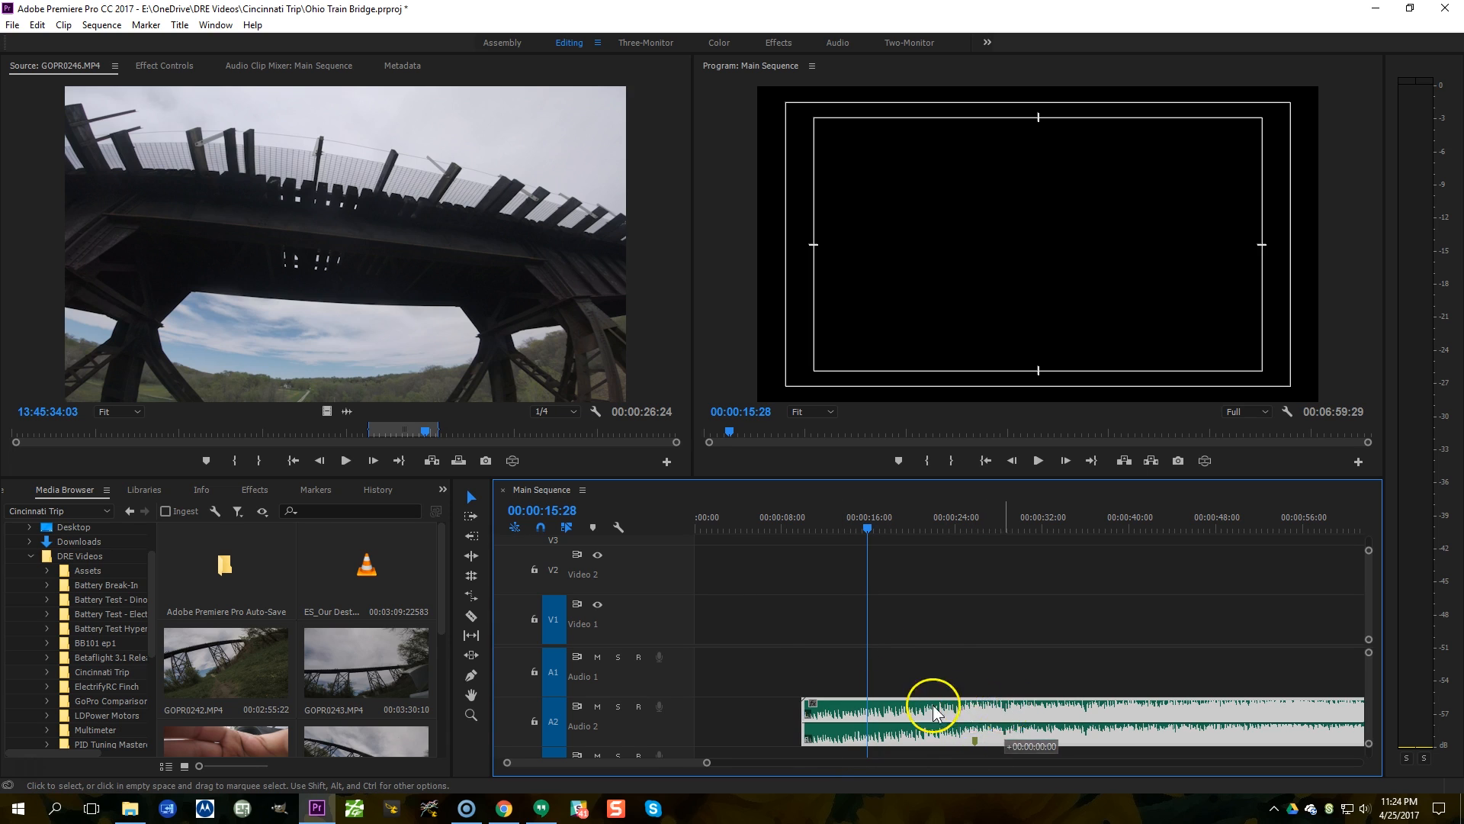
drag(935, 712, 864, 661)
click(833, 671)
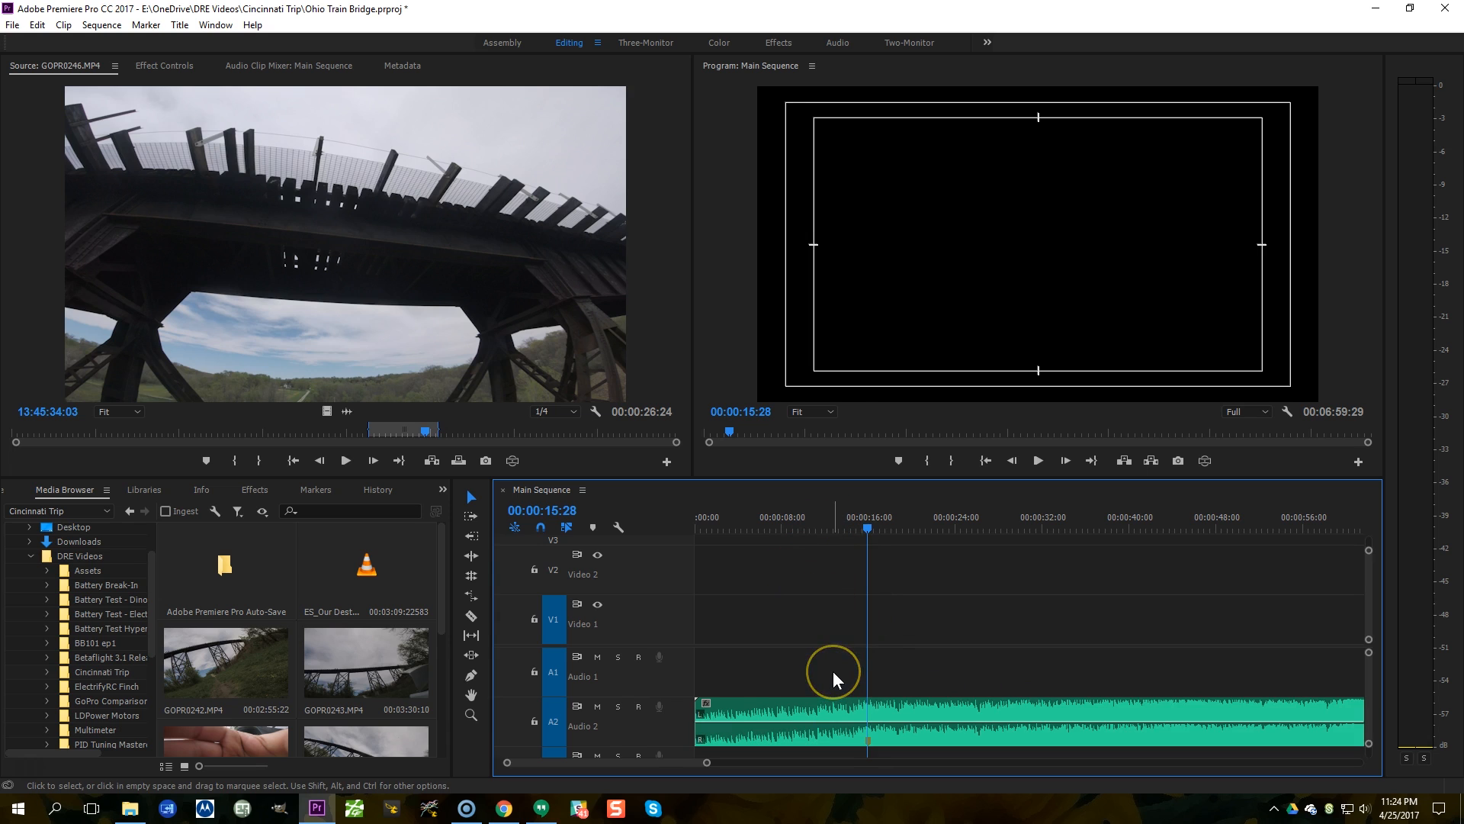
Step: Add a sequence marker at 00:00:15:28 with no clip selected and test moving the music clip away and back
key(m)
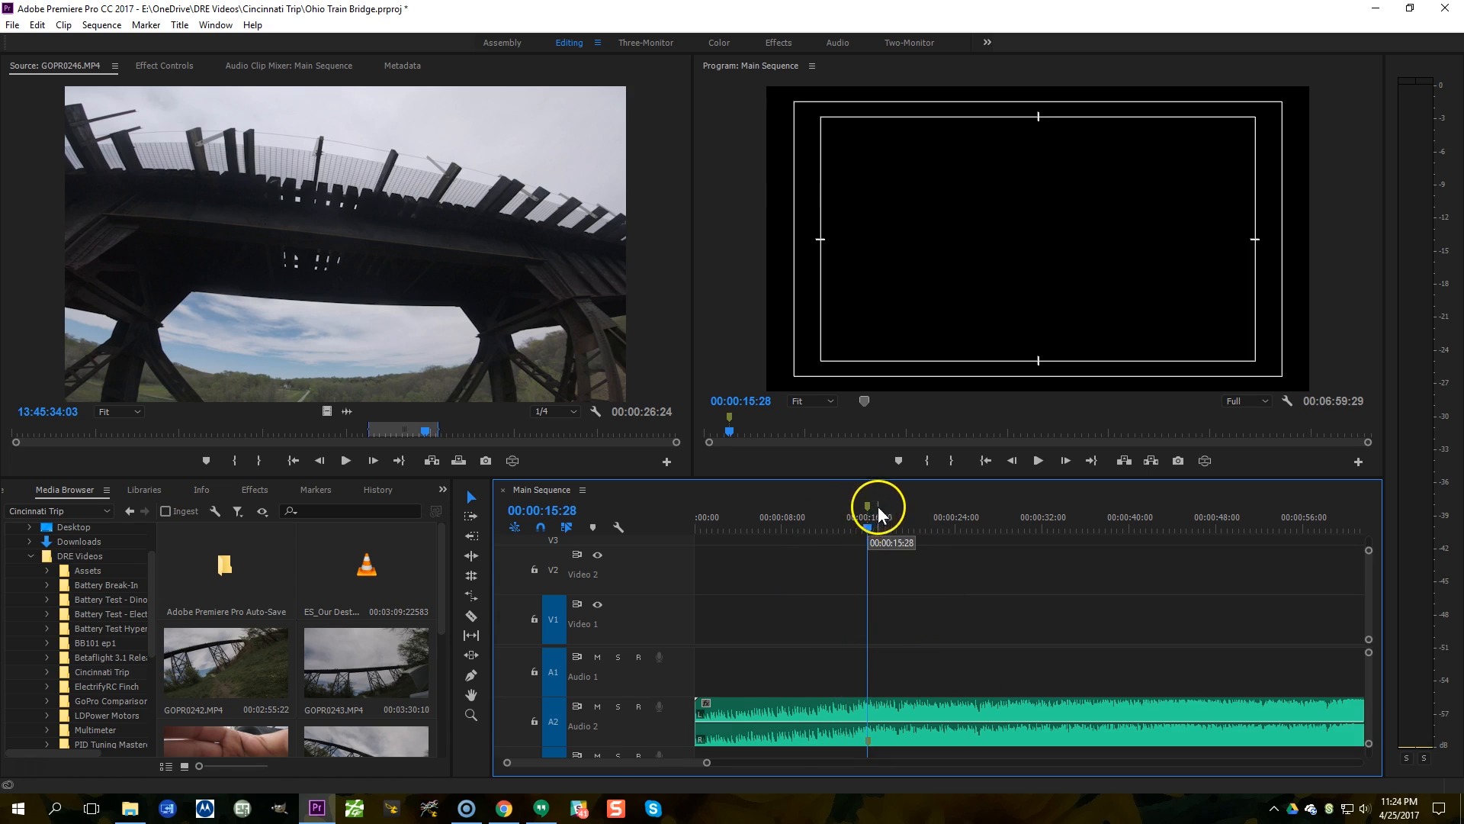
drag(745, 706, 814, 777)
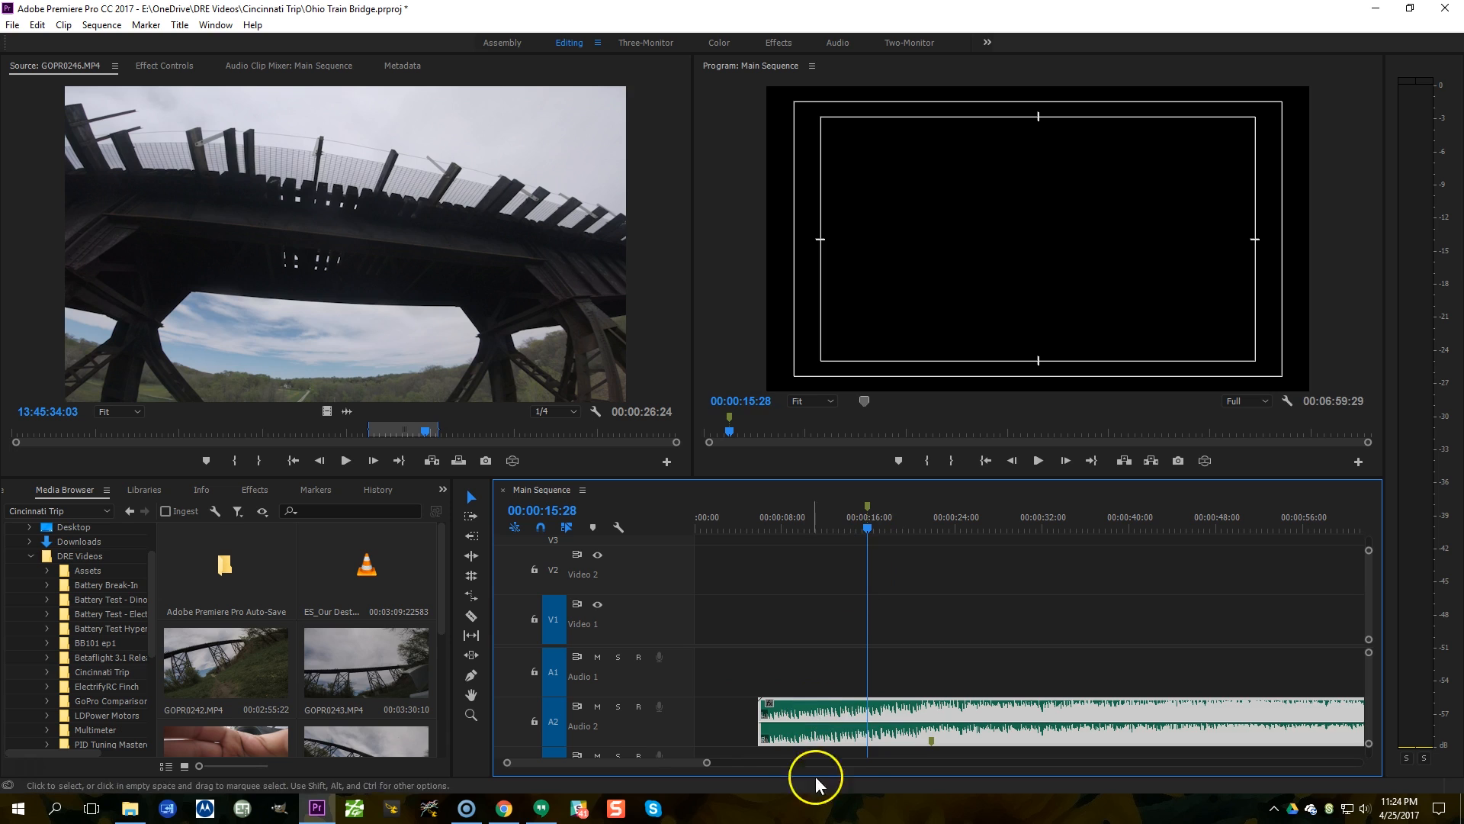
drag(906, 701, 802, 712)
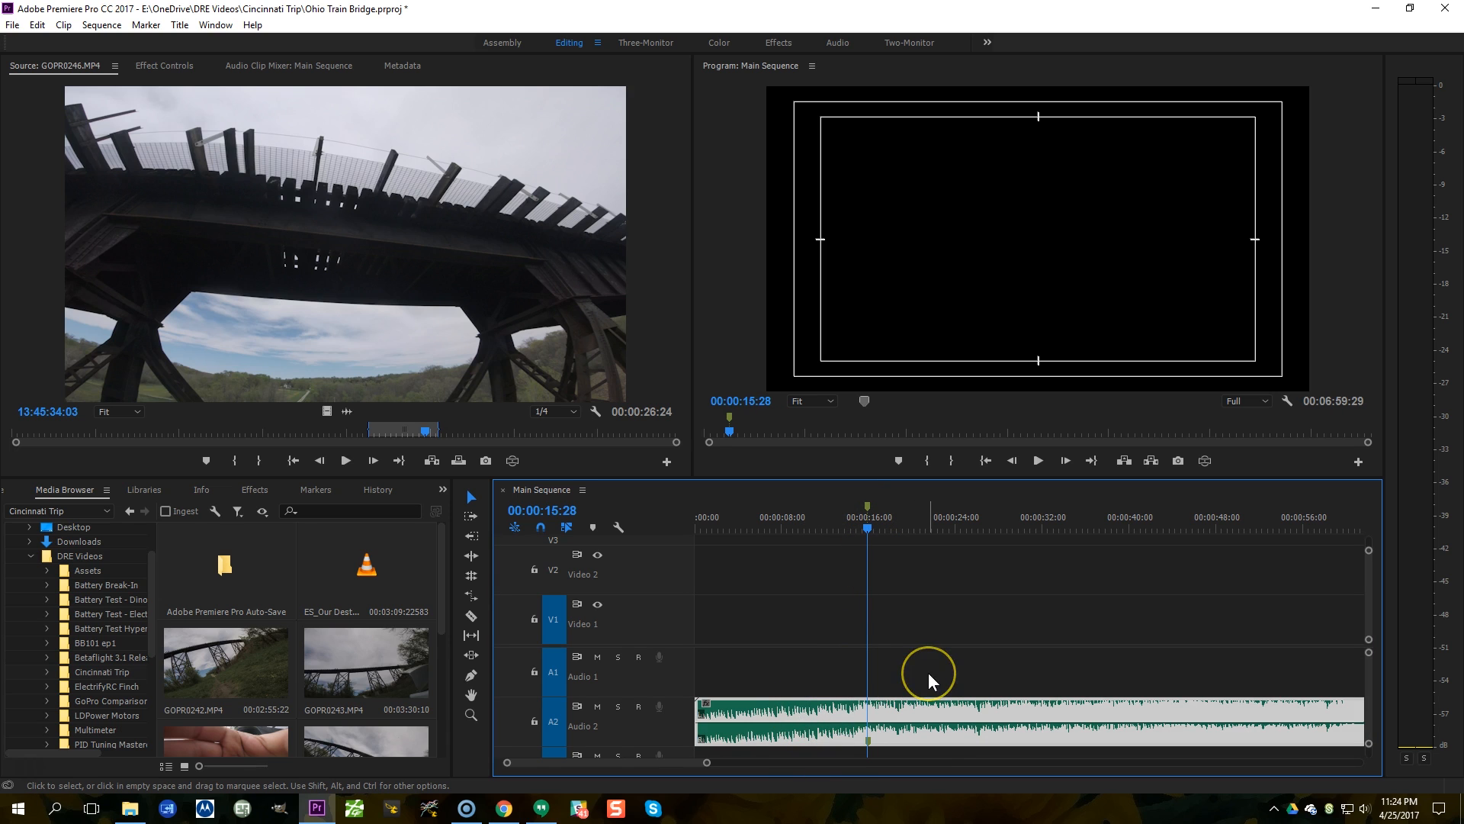
click(929, 675)
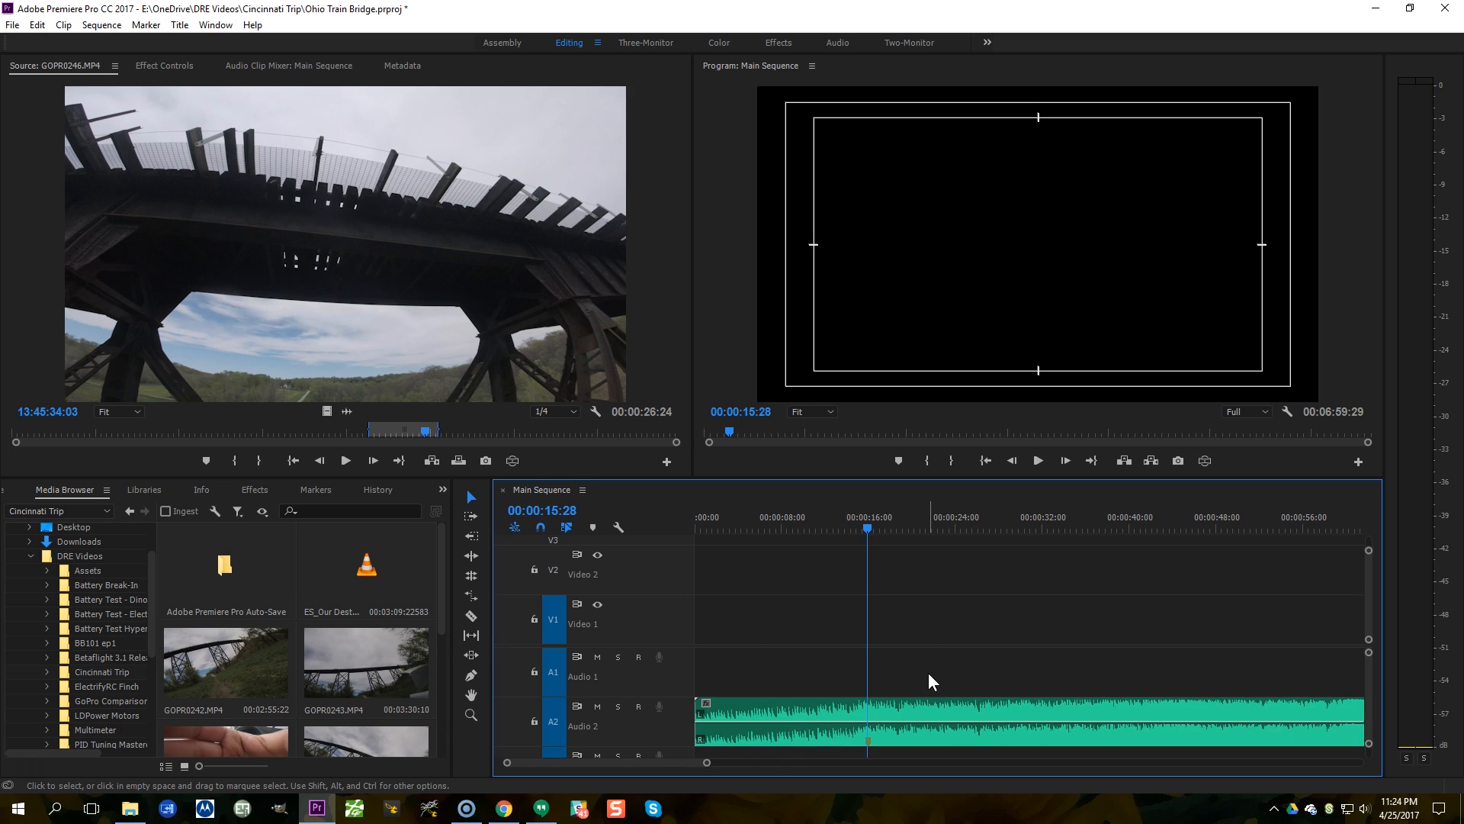
Step: Undo the test marker and the trial moves of the music clip
key(ctrl+z)
key(ctrl+z)
key(ctrl+z)
Step: Select the music clip, play it from the start and place markers on it at about 7.5, 15, 22.5, 30 and 45 seconds
click(926, 688)
key(Home)
key(space)
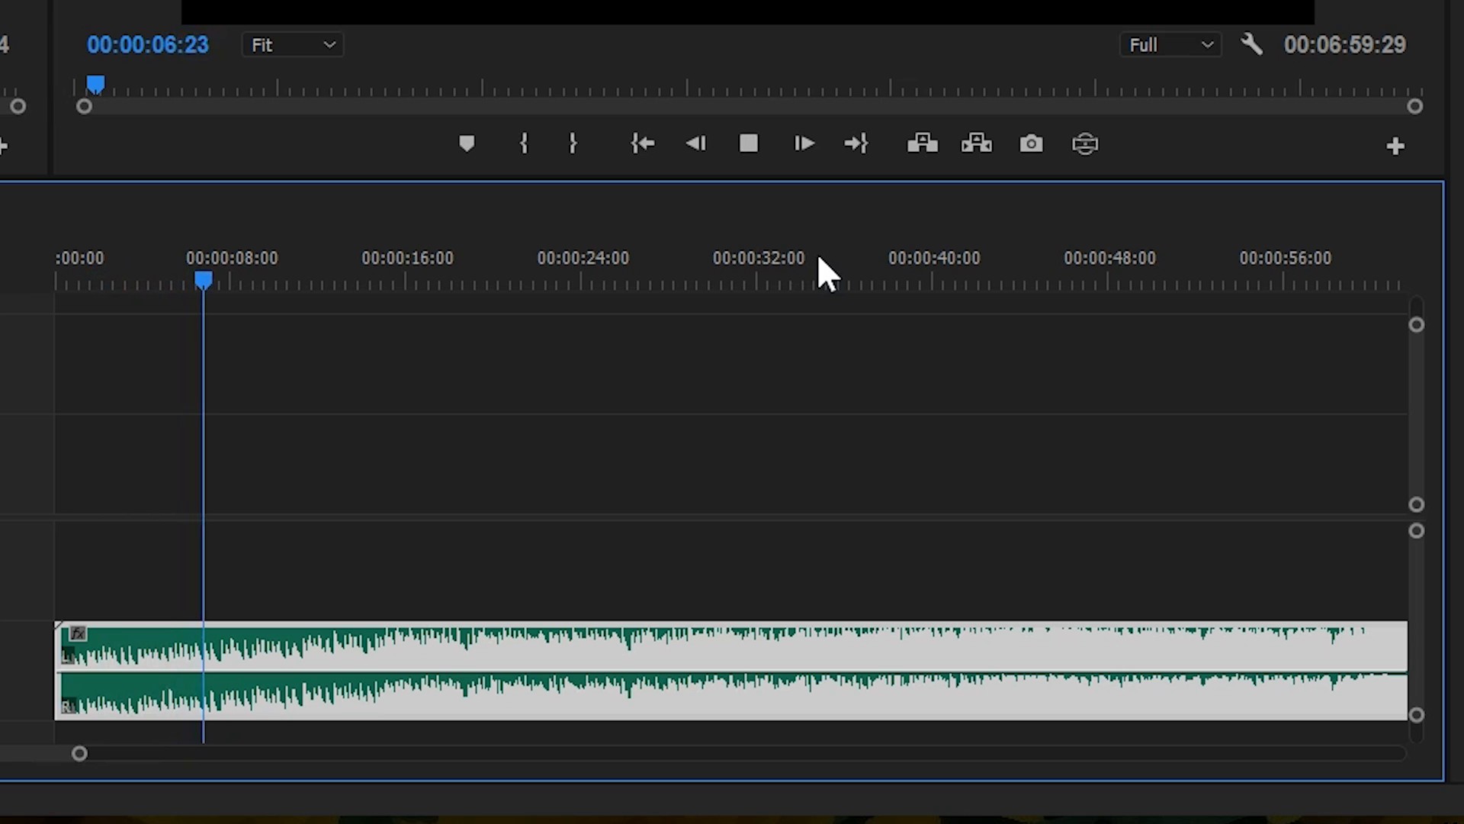
key(m)
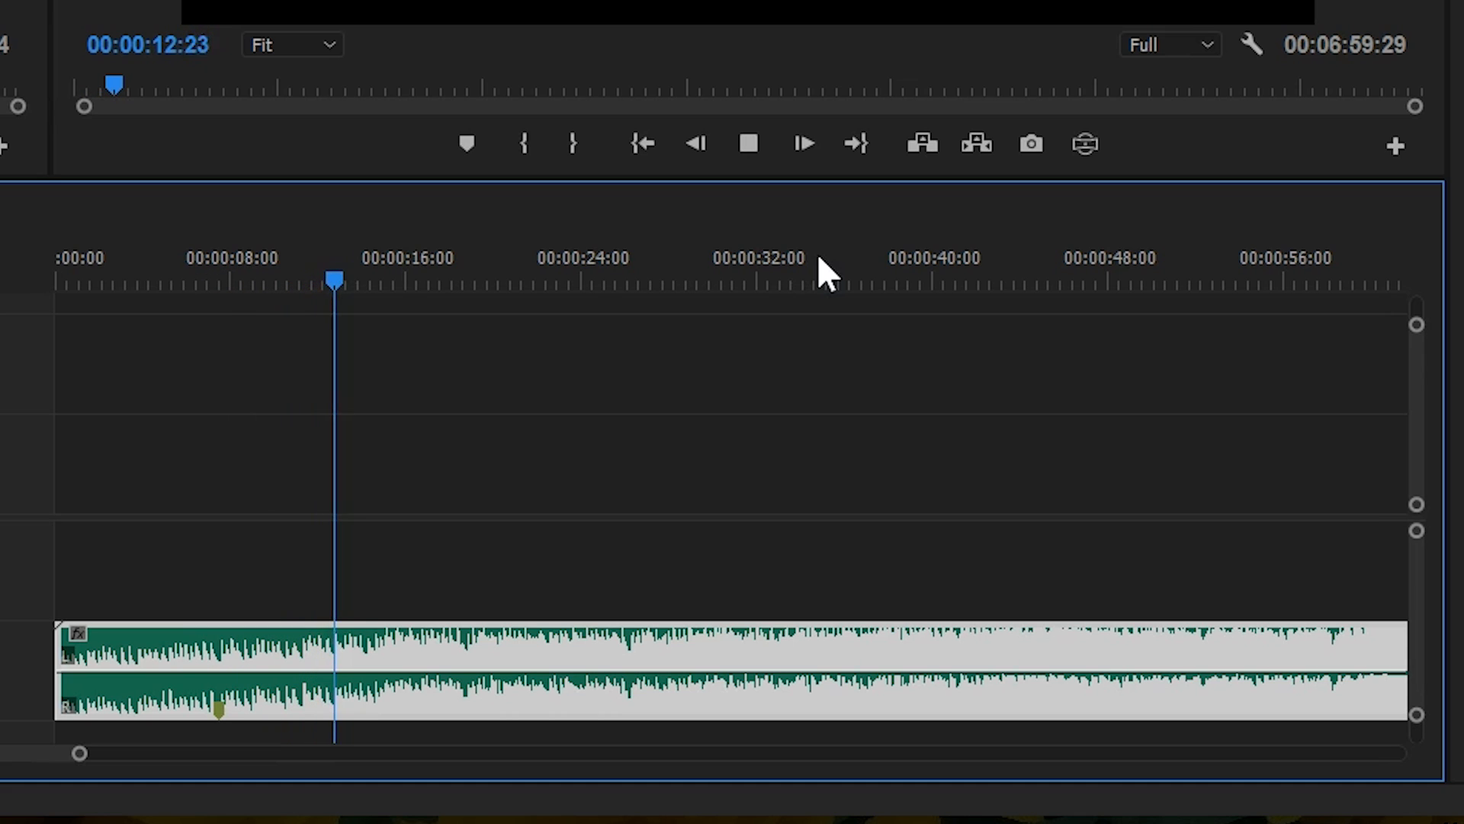
key(m)
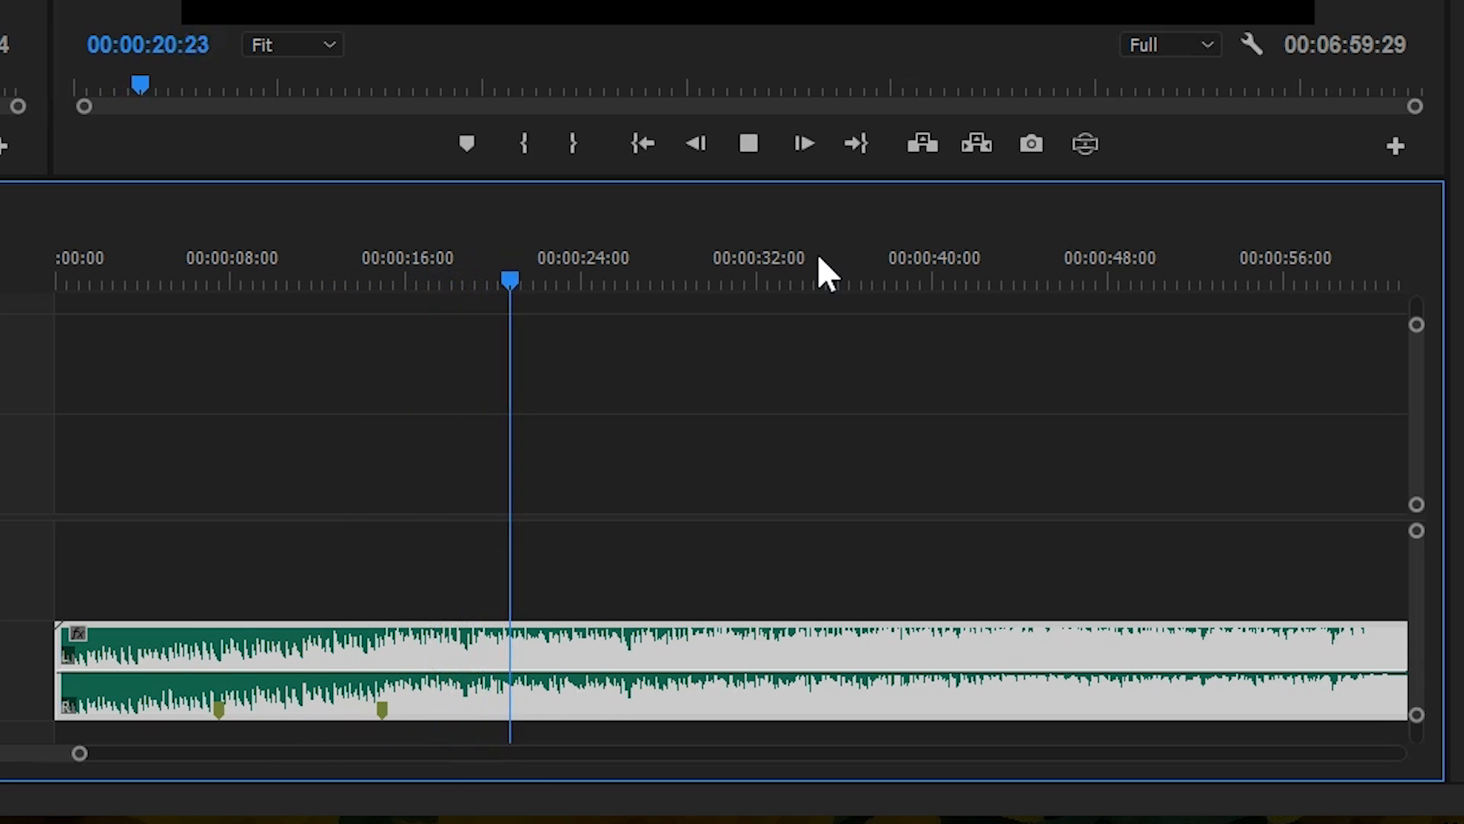
key(m)
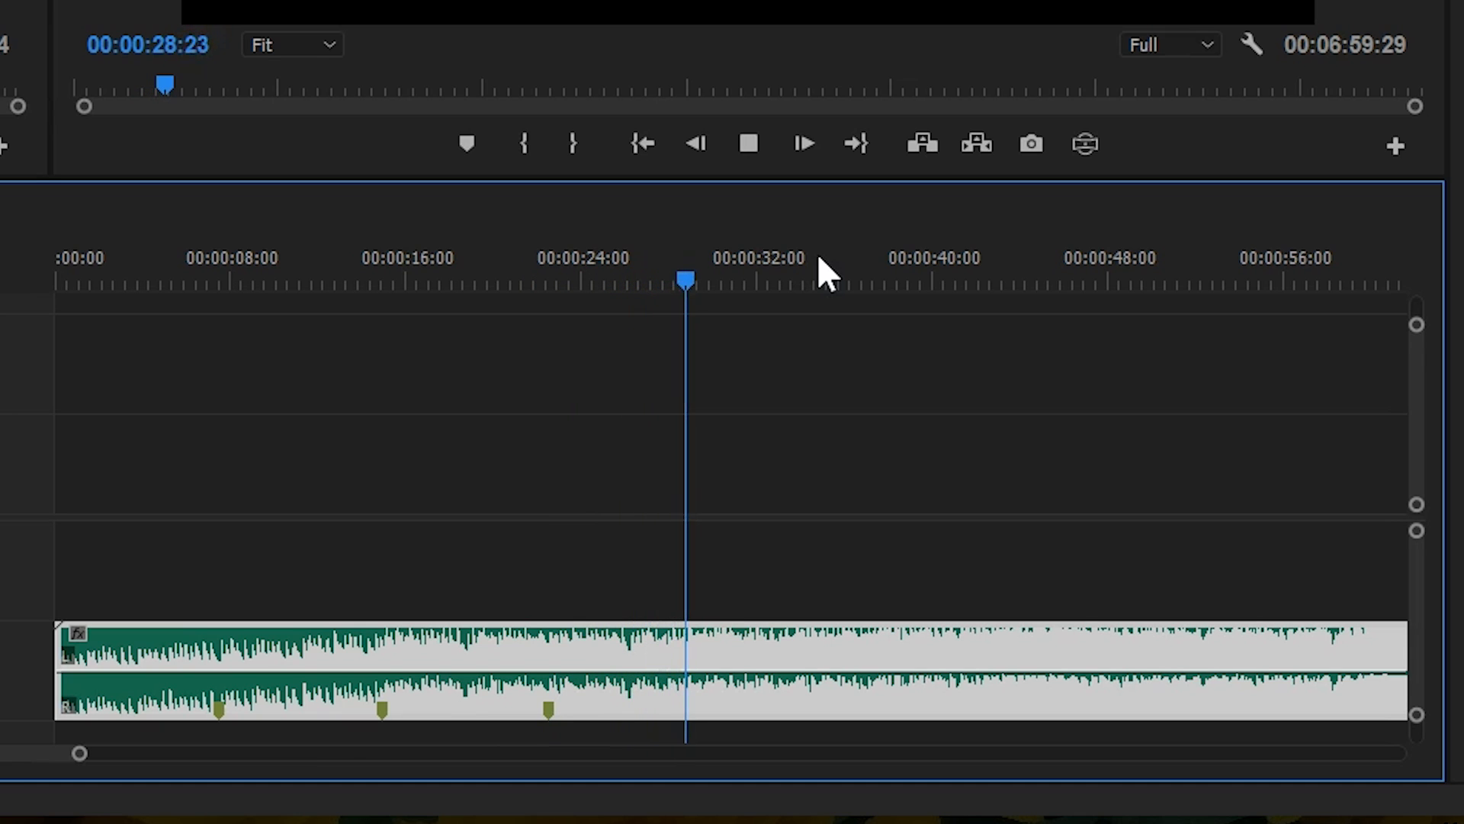
key(m)
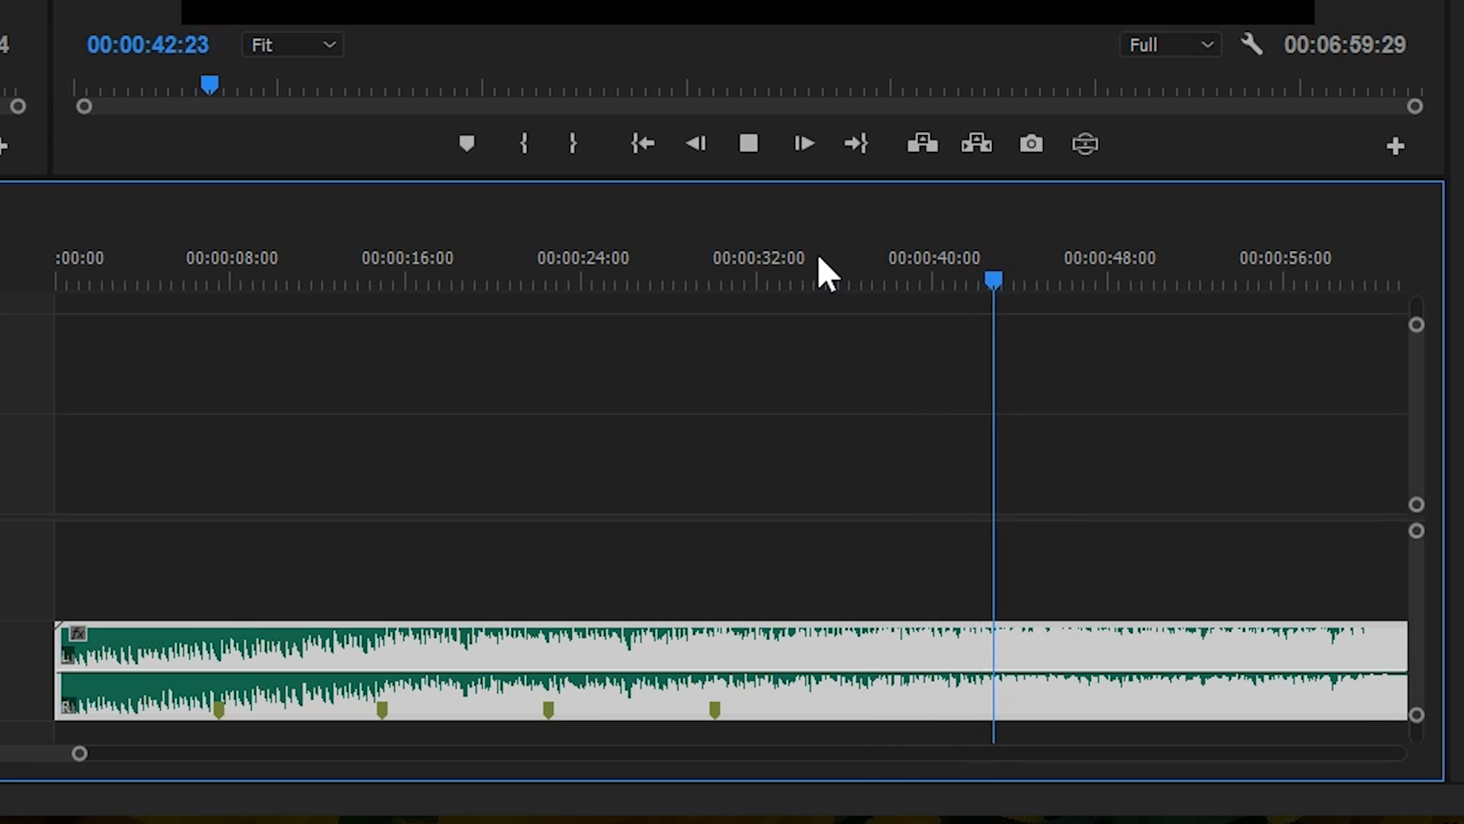
key(m)
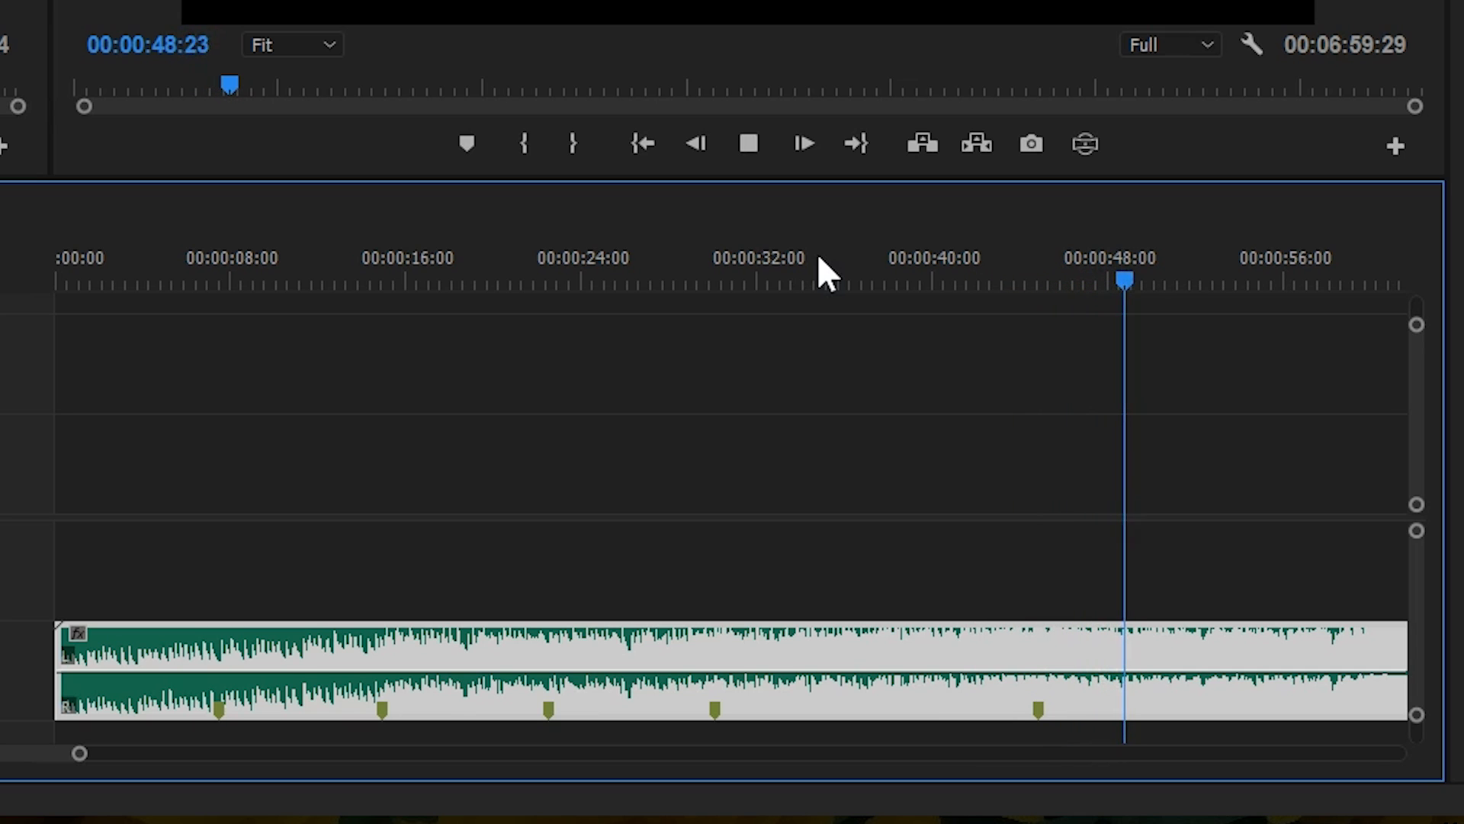
key(space)
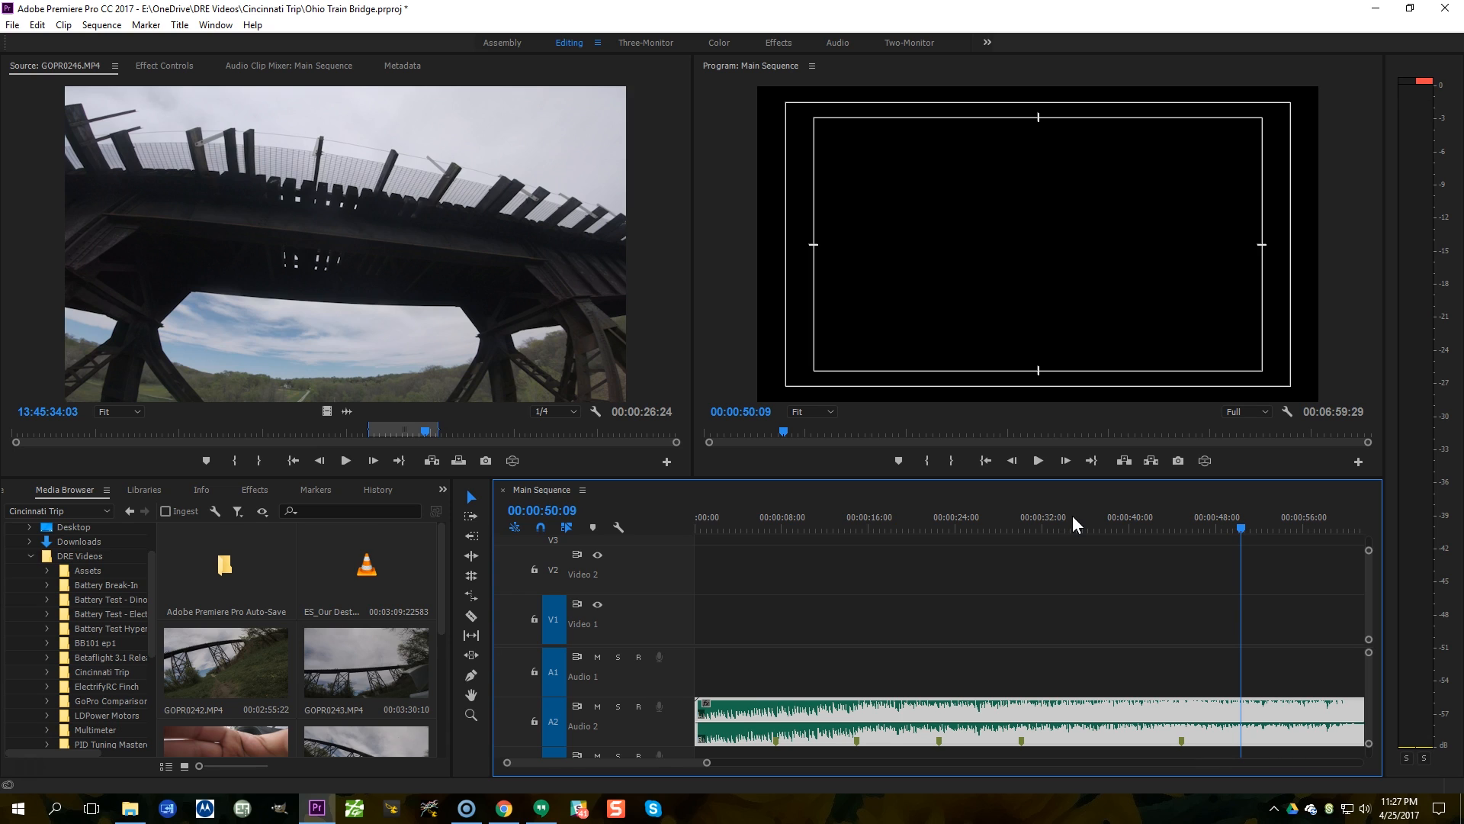
Step: Place GOPR0243.MP4.Subclip002 from the Tight through the trestle bin on V1 and A1 at the sequence start
key(Home)
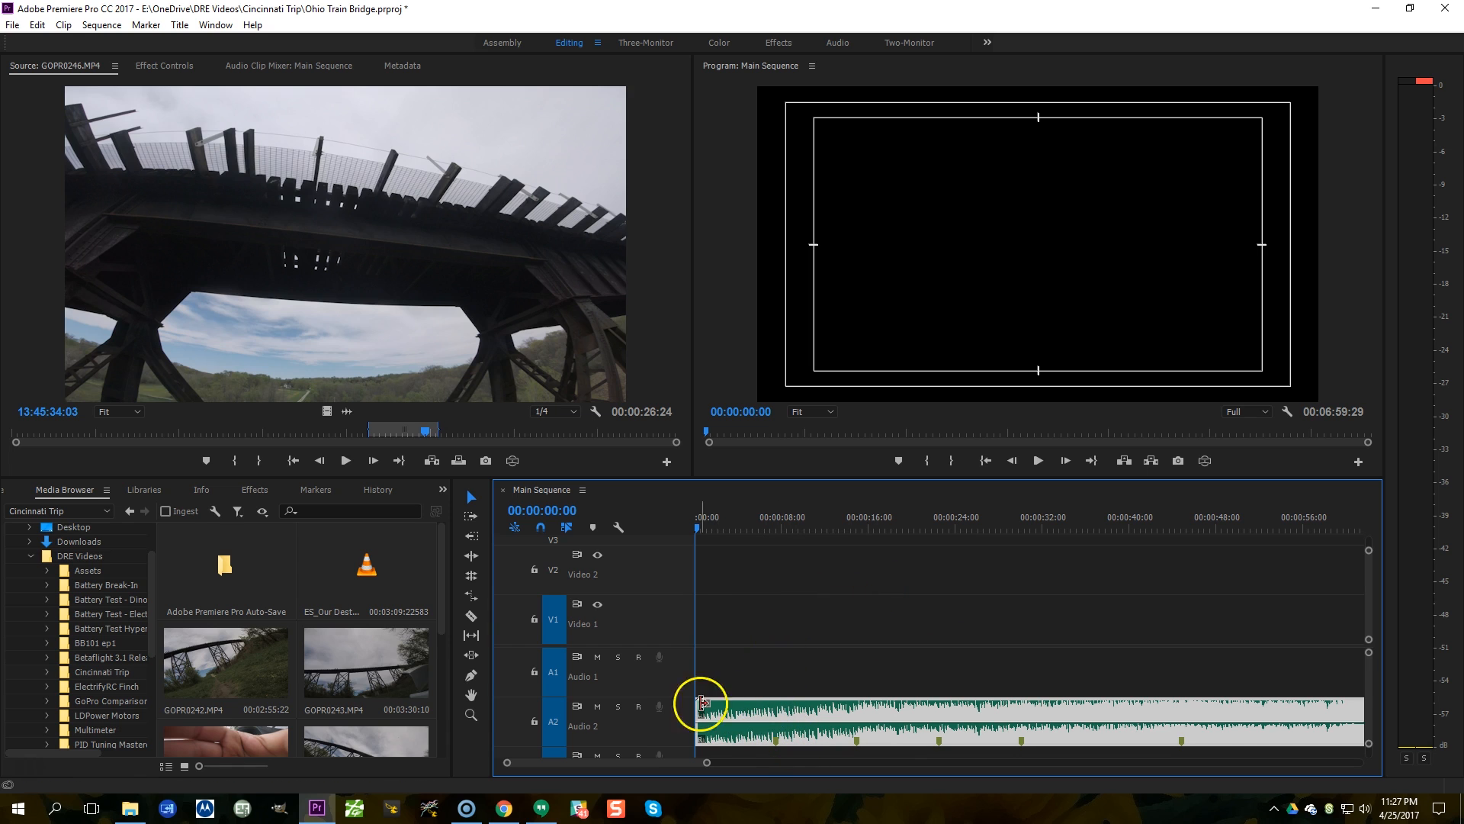
click(11, 497)
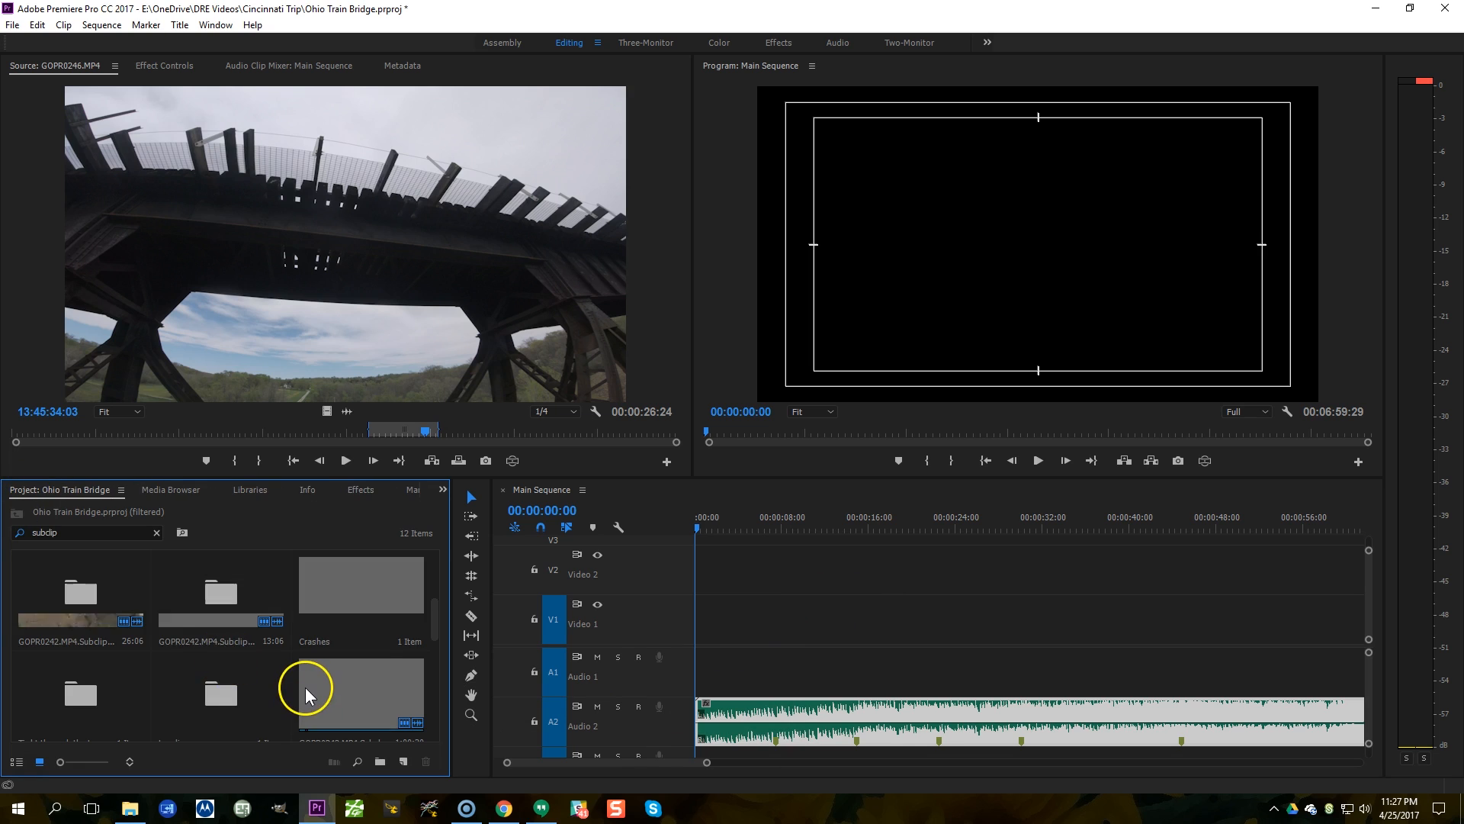
double_click(80, 601)
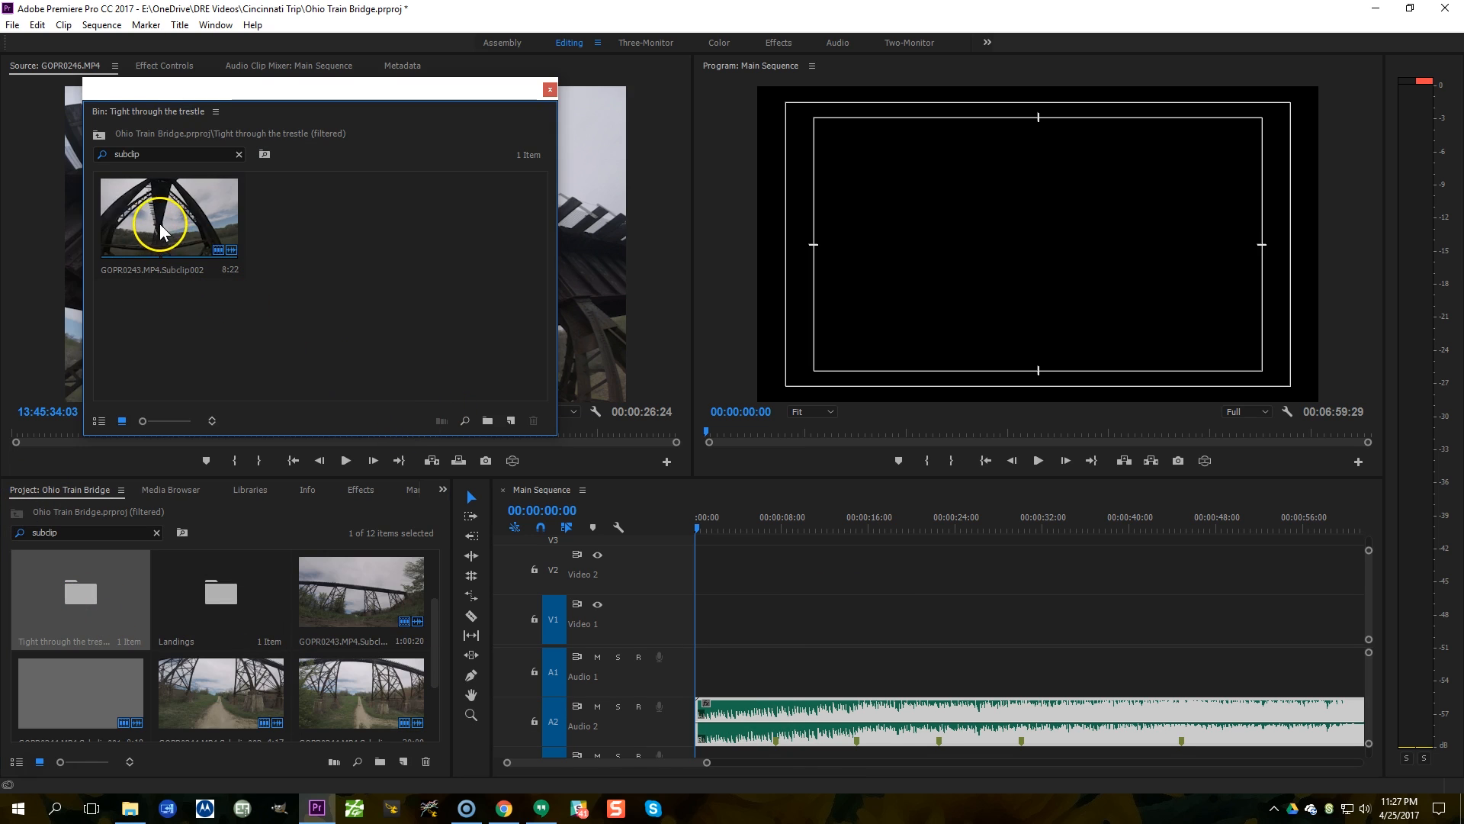
drag(157, 218, 695, 631)
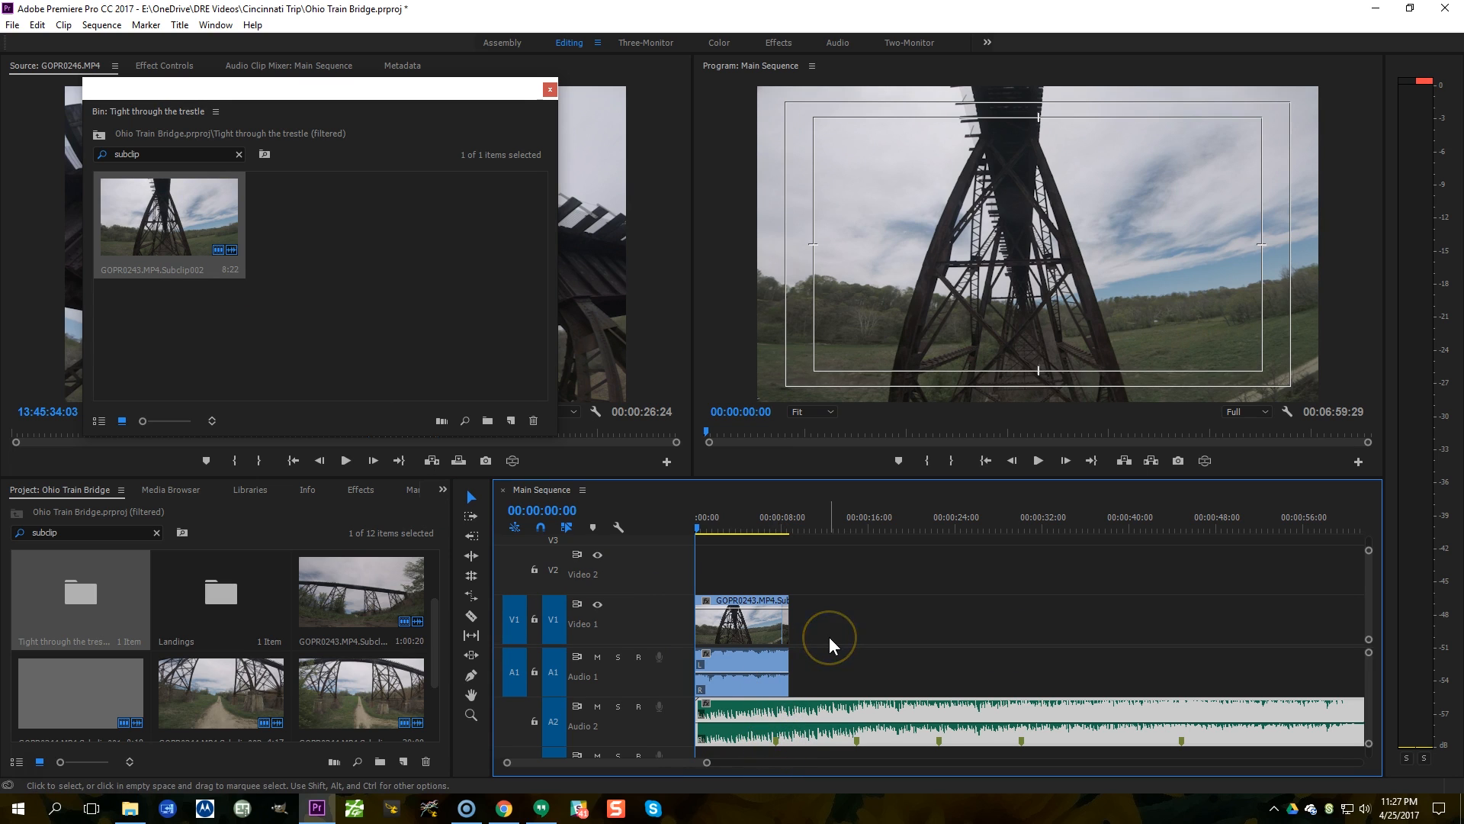
Step: Mute Audio 1 and play the opening trestle clip against the music until just past its end
key(space)
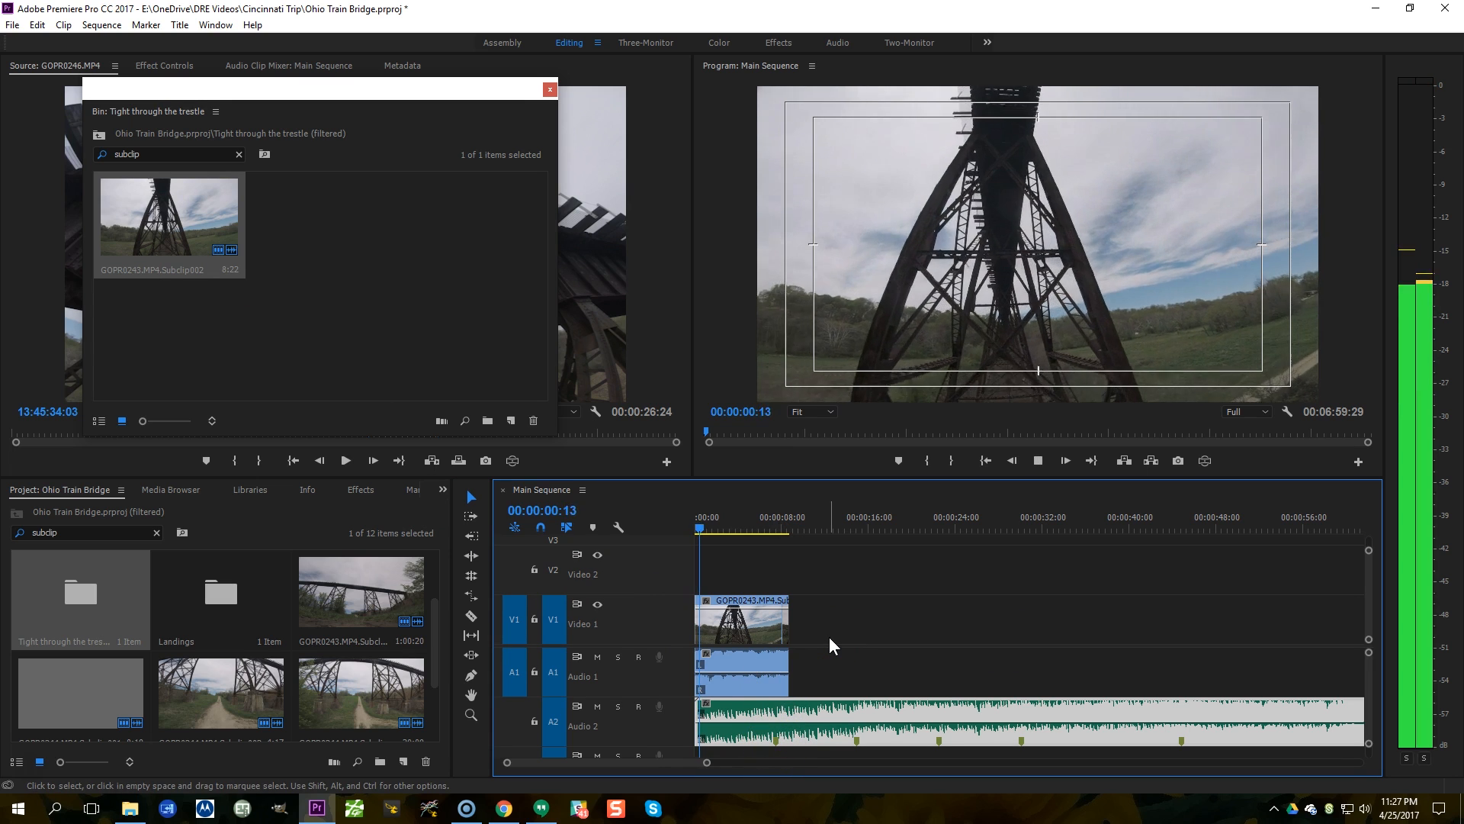
click(598, 657)
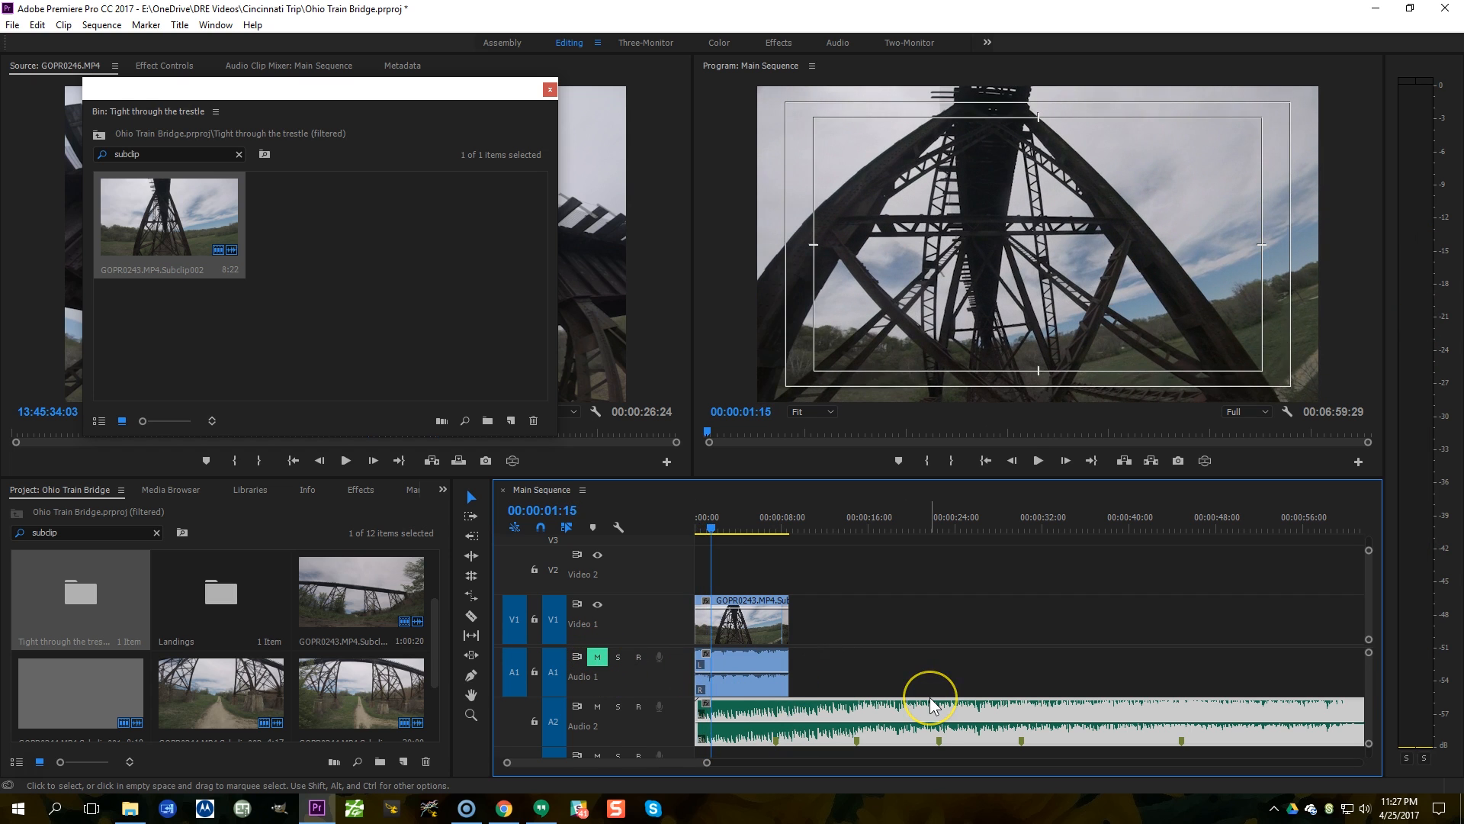
key(space)
key(space)
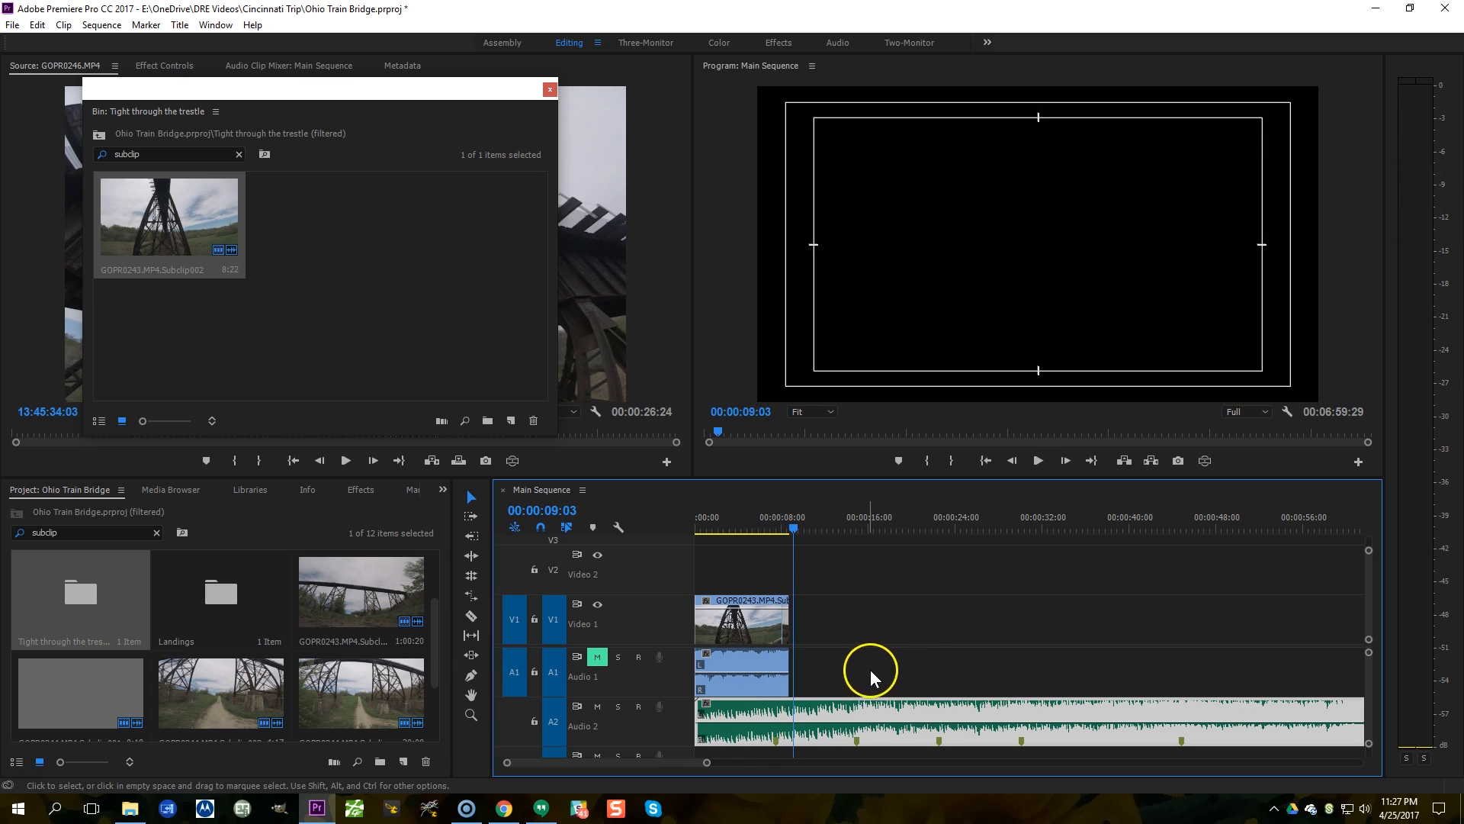
Step: Try extending the opening trestle clip to about 16 seconds and play it against the music up to the second marker
drag(786, 677, 869, 677)
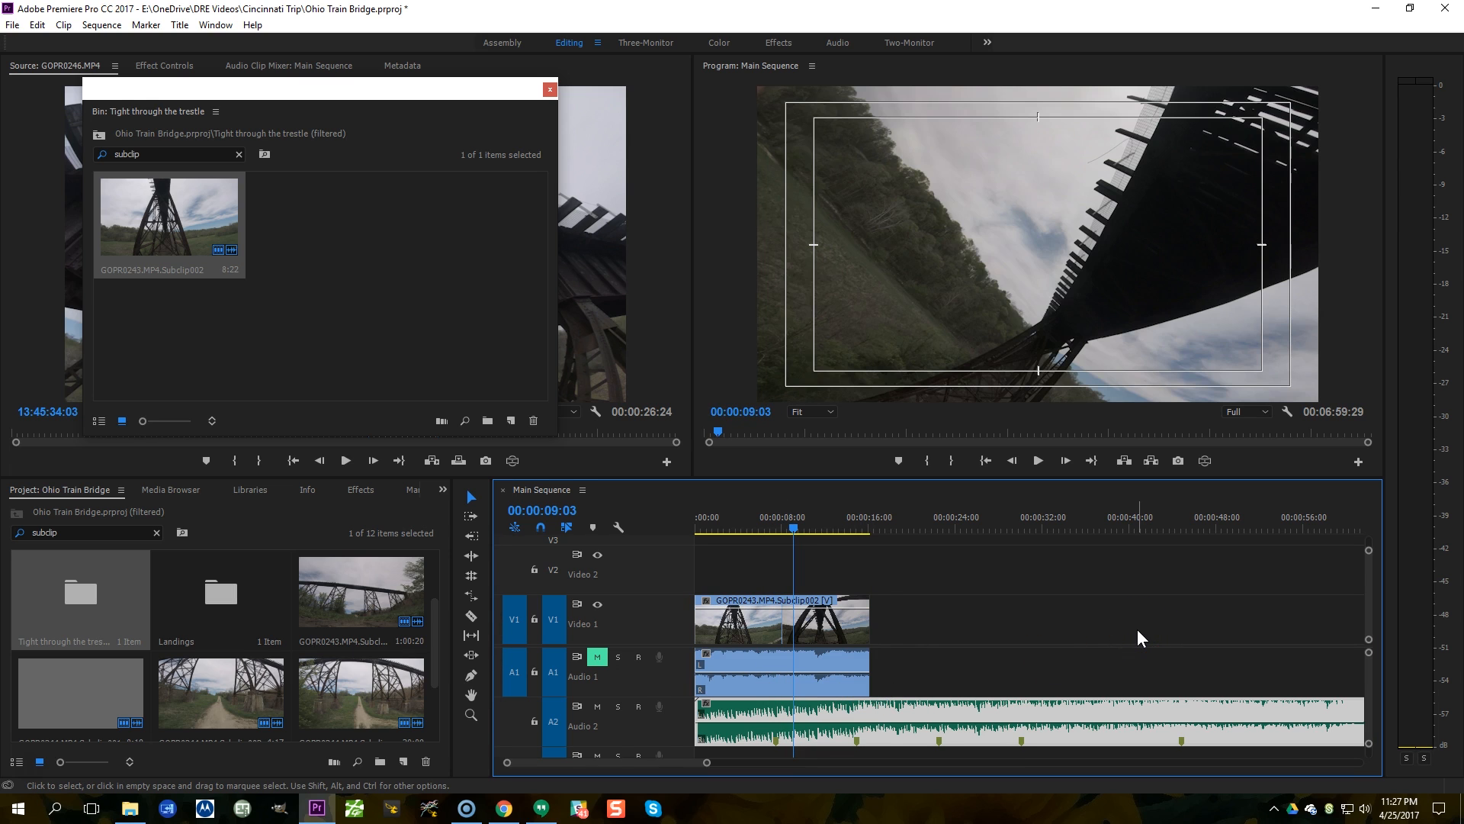
key(space)
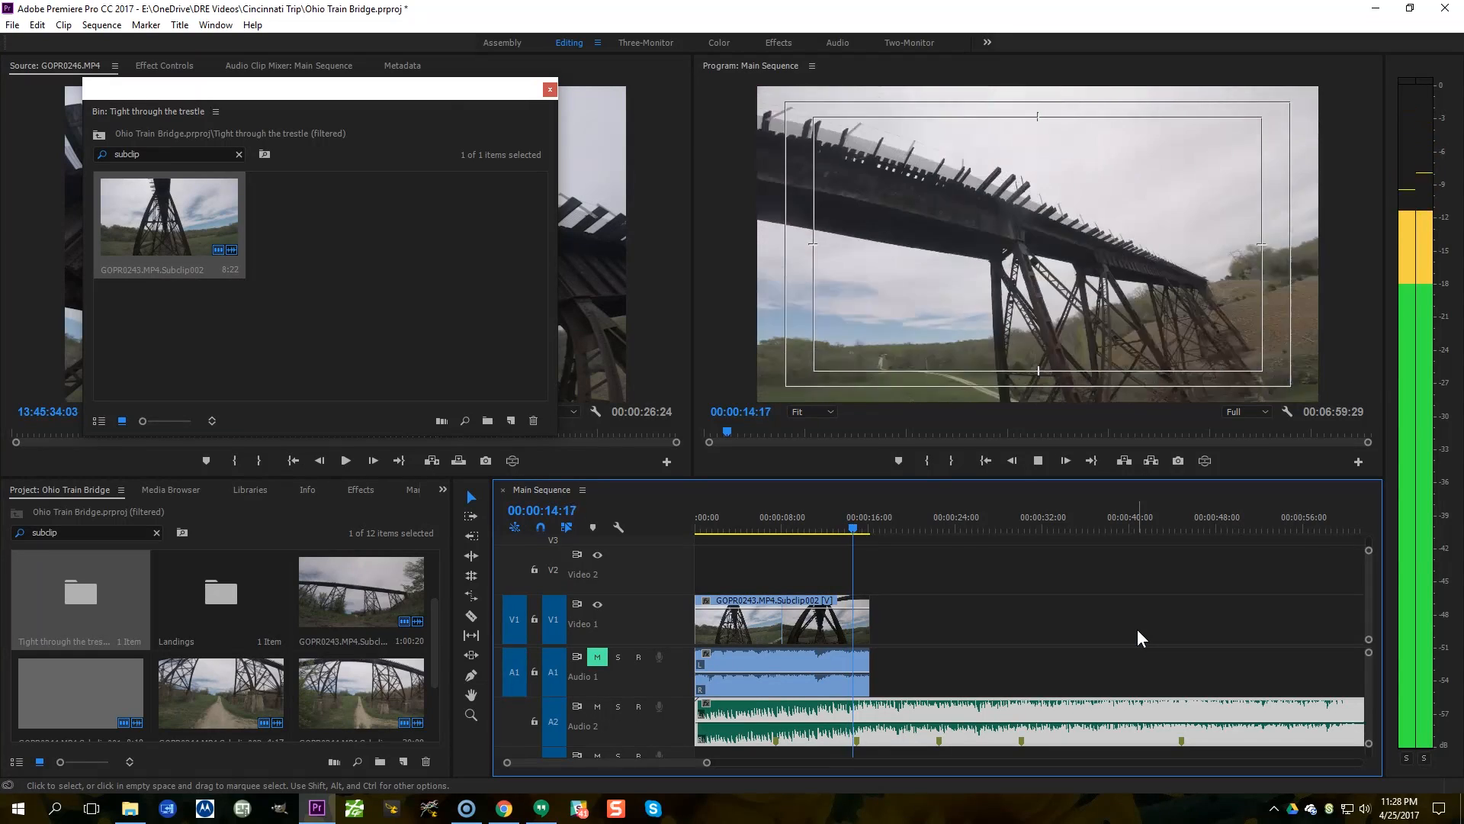
key(space)
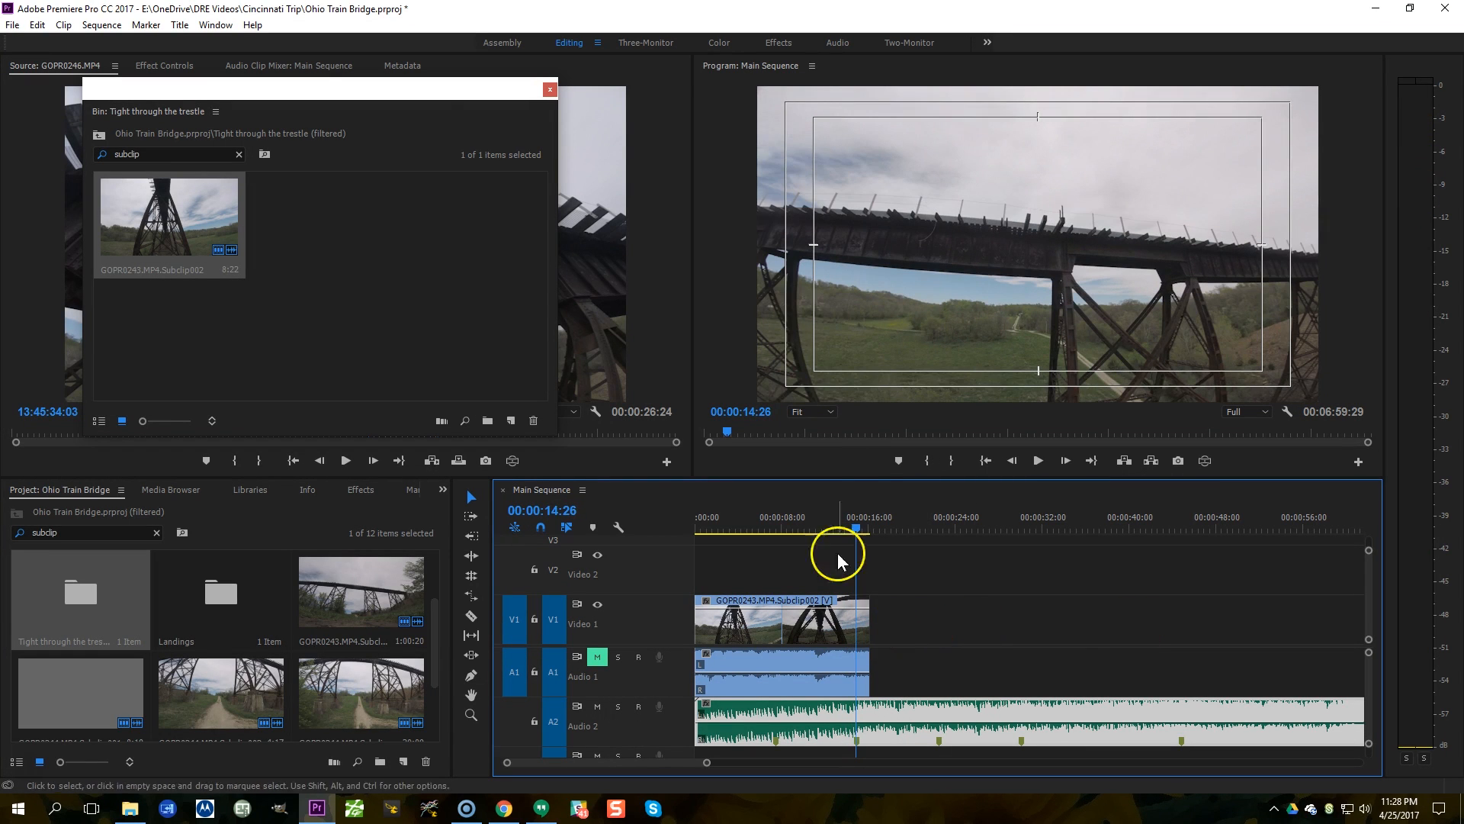
Step: Trim the end of the opening trestle clip to the music's first marker at 00:00:07:12
click(888, 656)
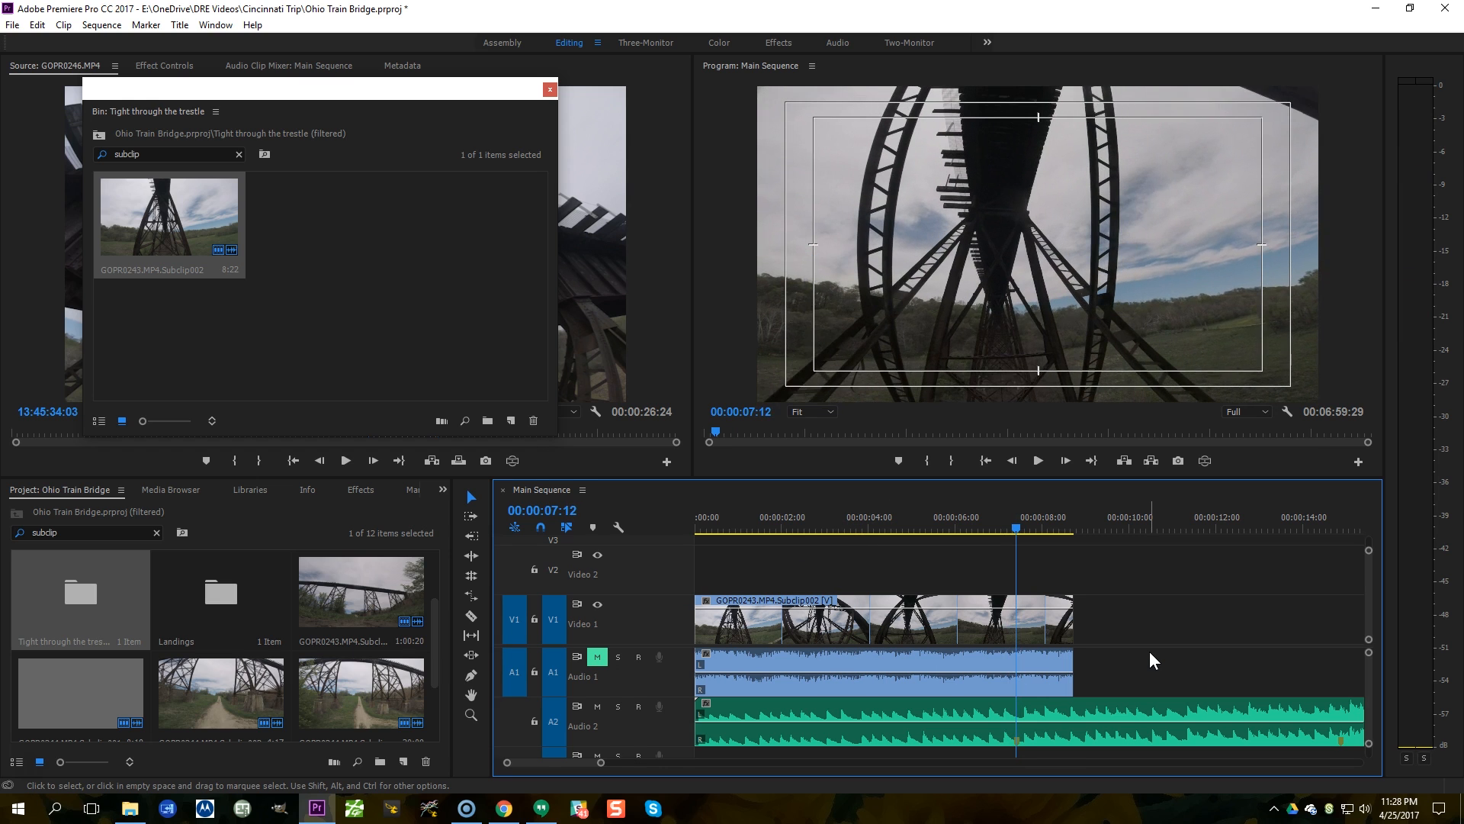
key(Left)
click(1015, 741)
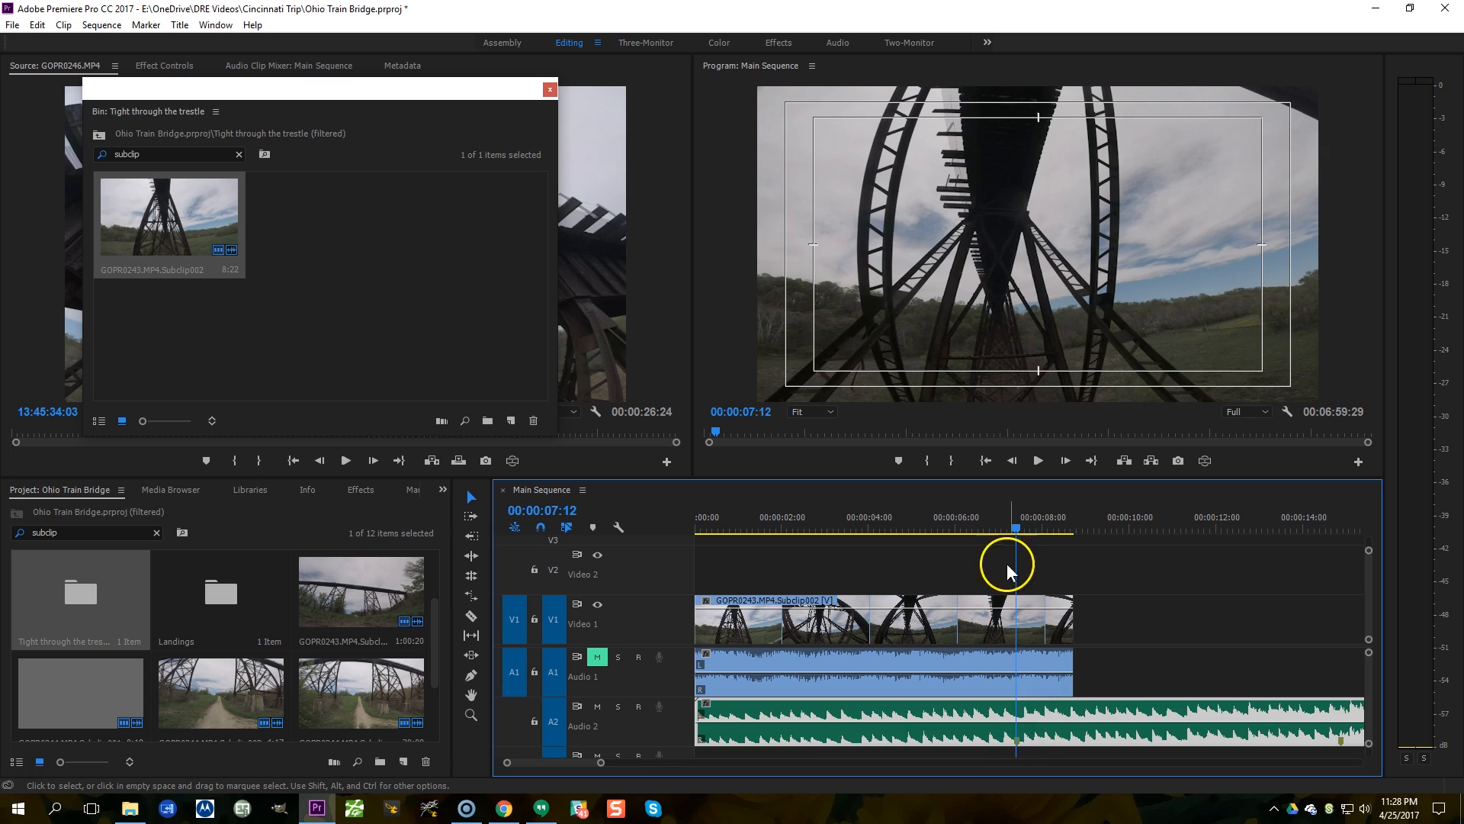
click(959, 525)
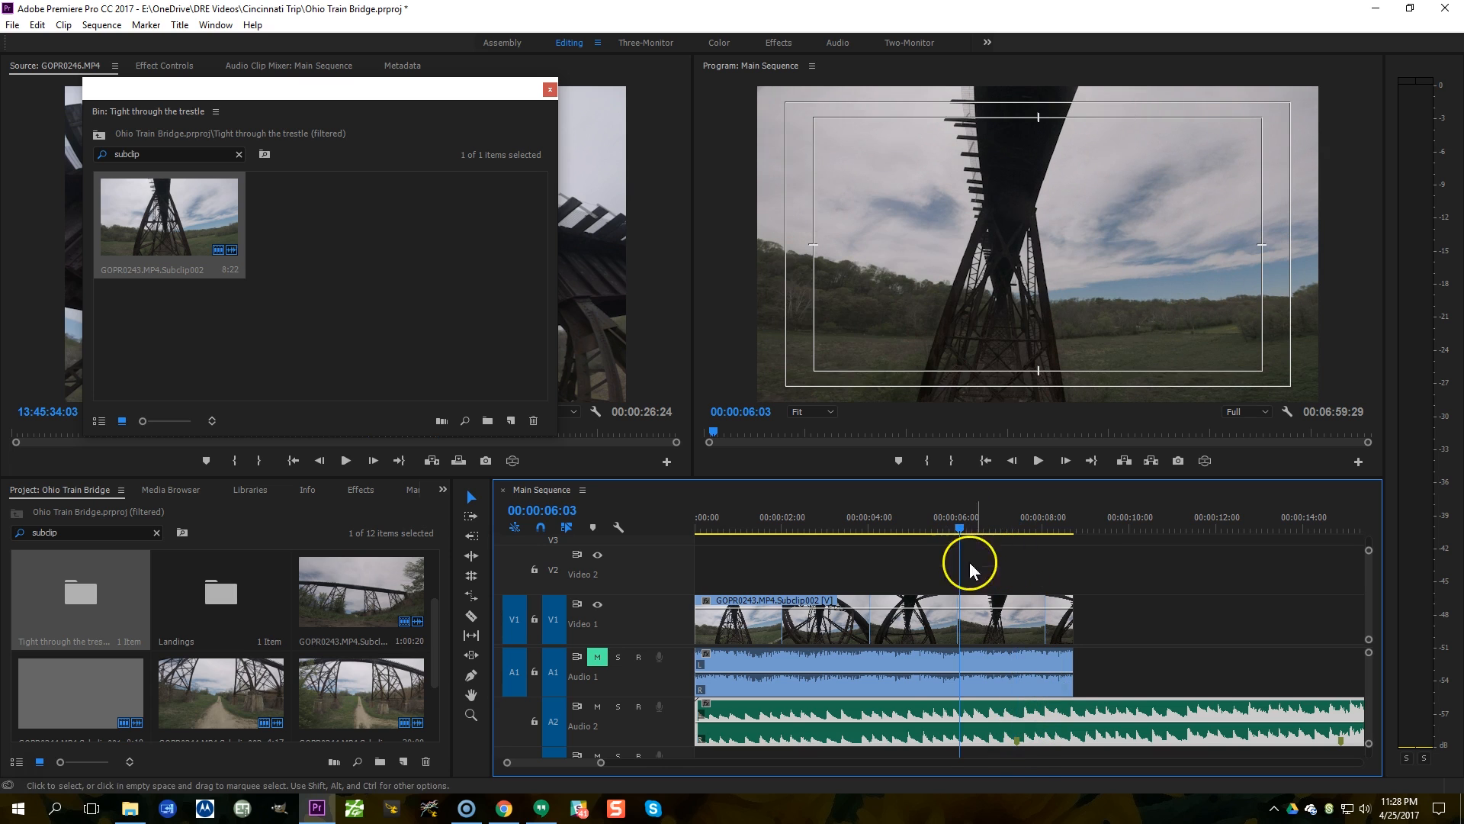
double_click(1018, 738)
click(1000, 647)
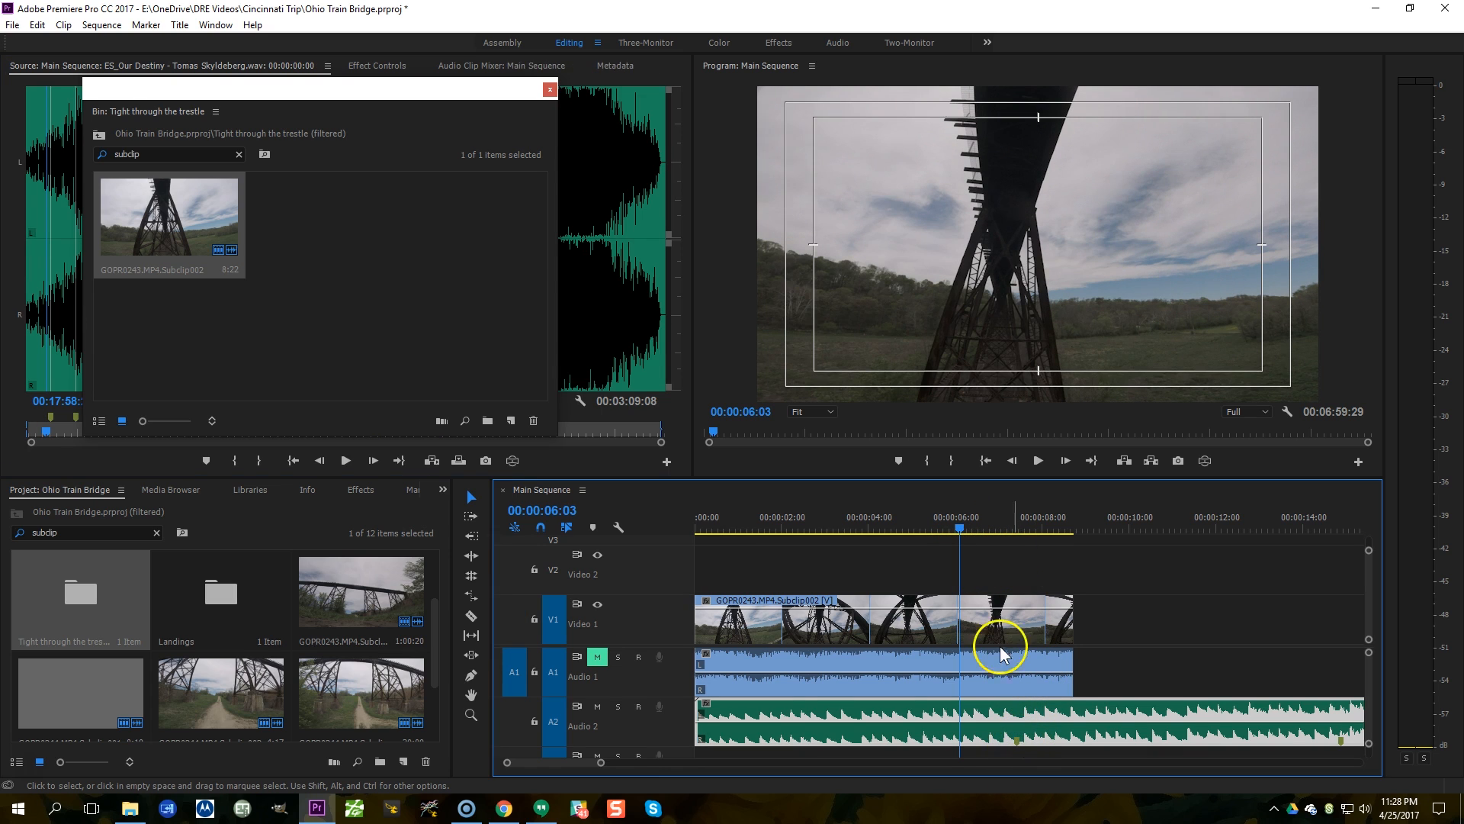
drag(962, 528, 1017, 534)
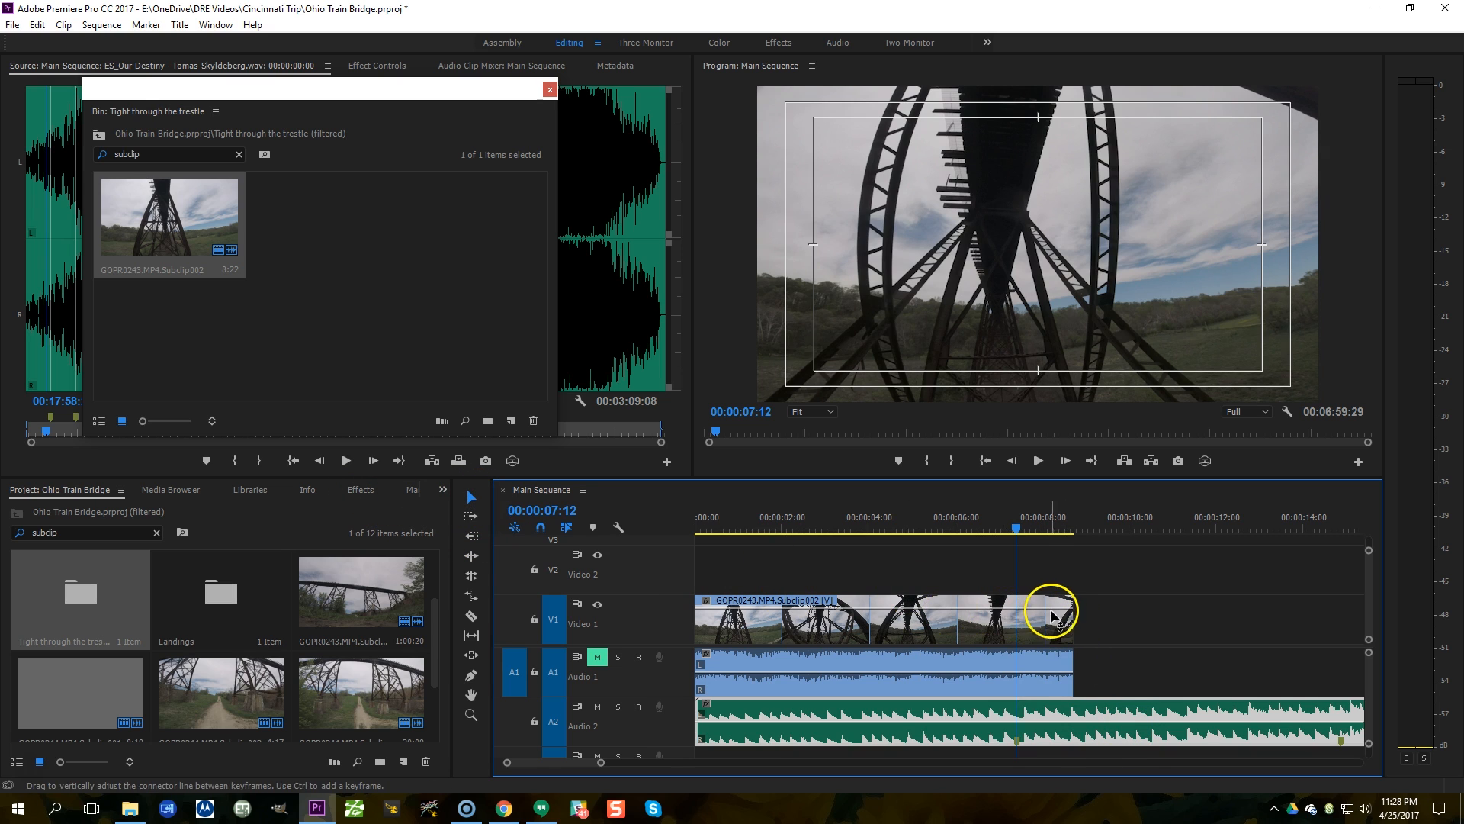
drag(1063, 616, 1015, 616)
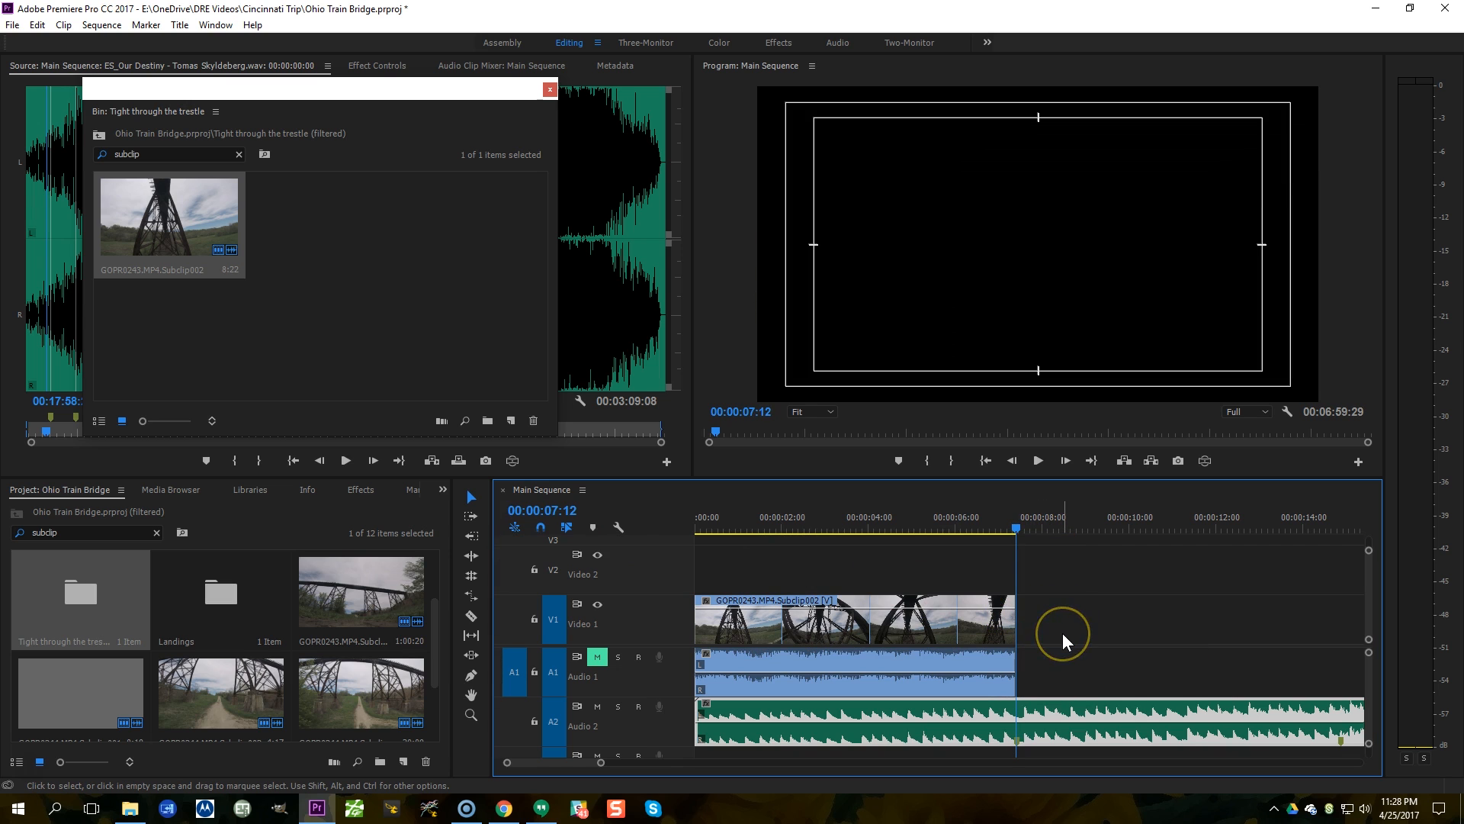
Step: Place the marked range of GOPR0243.MP4 on V1 and A1 directly after the opening clip at 00:00:07:12
key(minus)
key(minus)
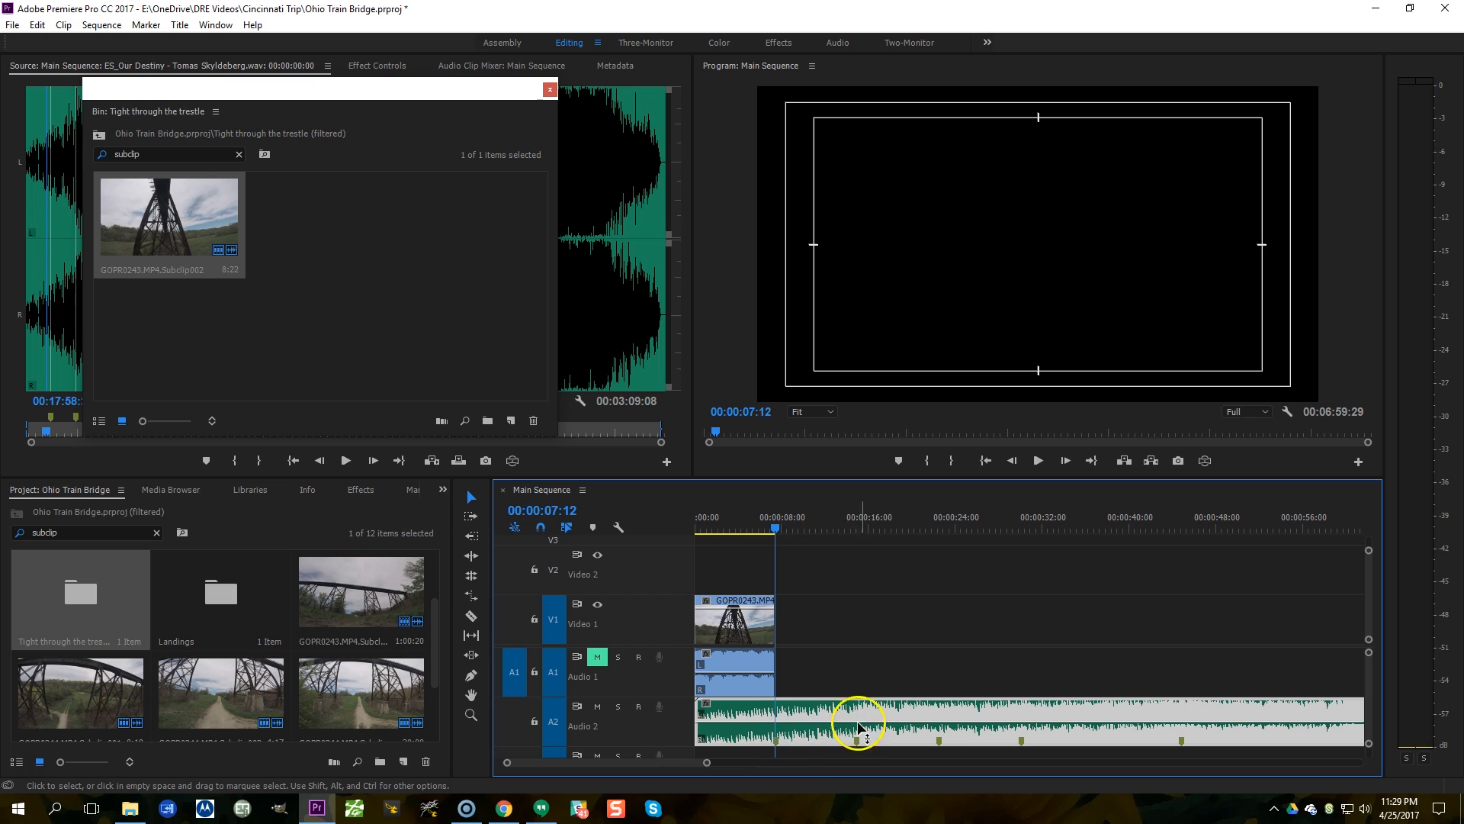
scroll(212, 683, down, 2)
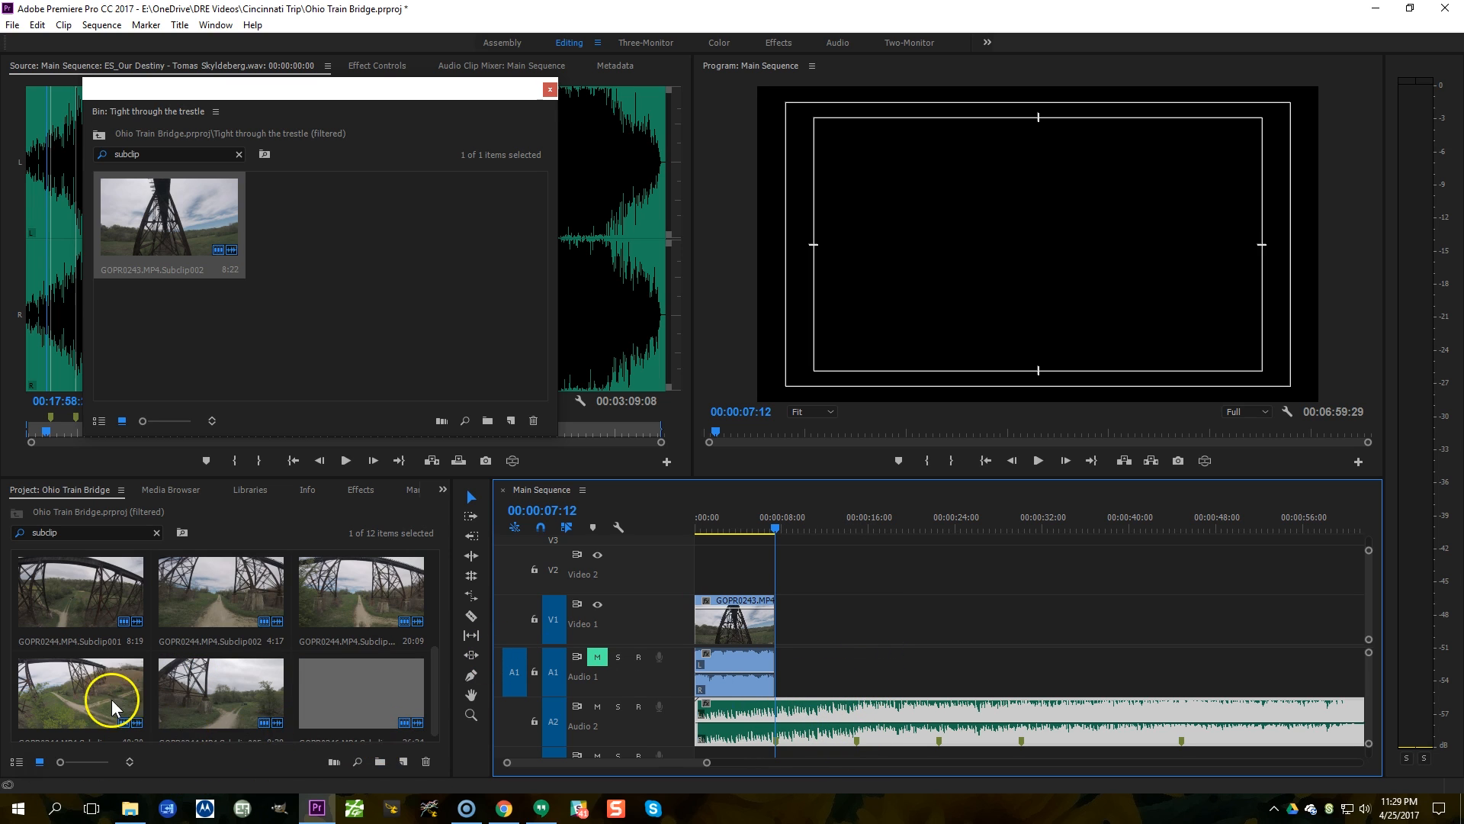
scroll(114, 633, up, 2)
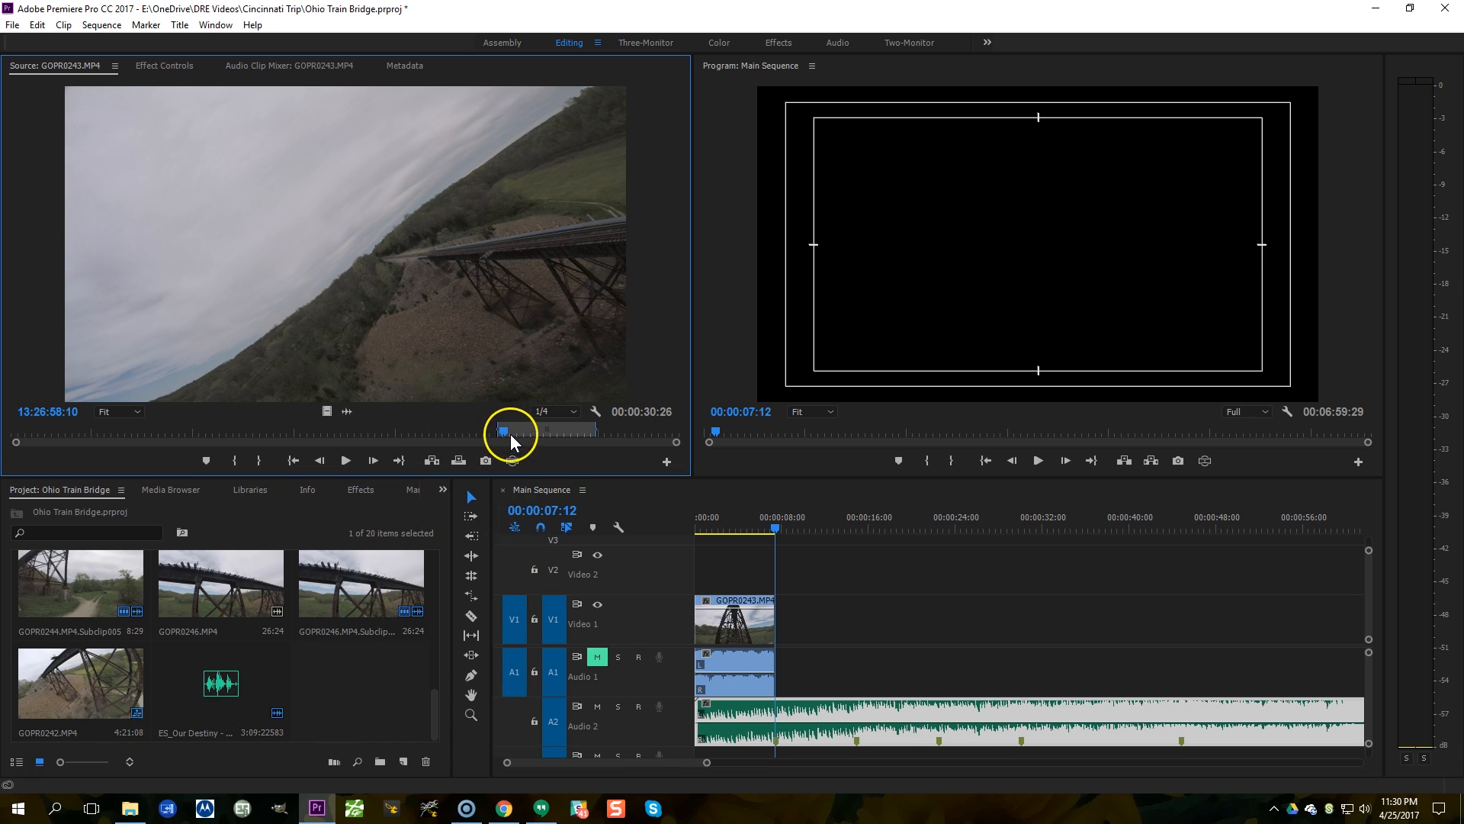
drag(511, 433, 523, 433)
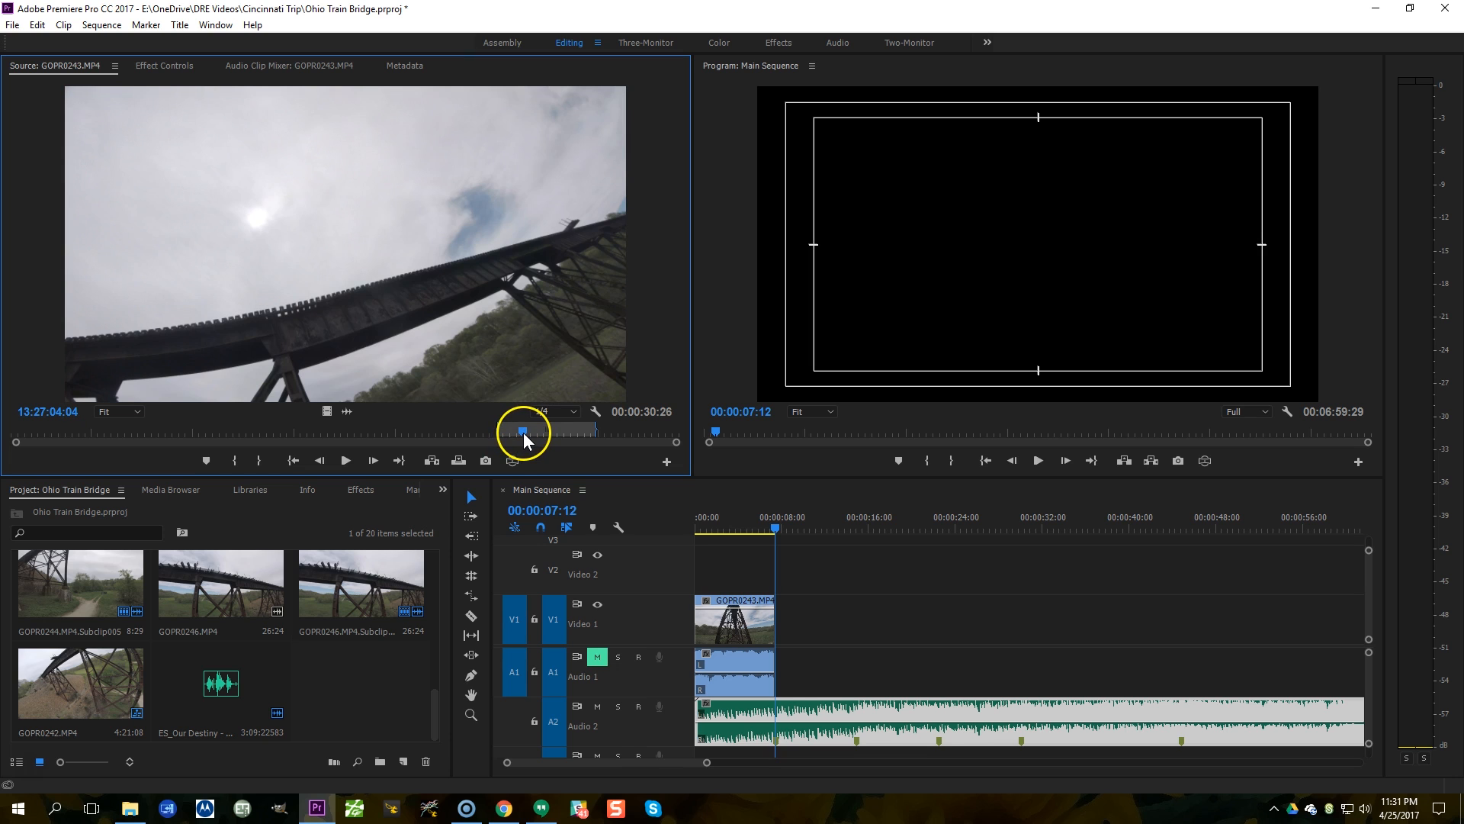
drag(619, 487, 779, 621)
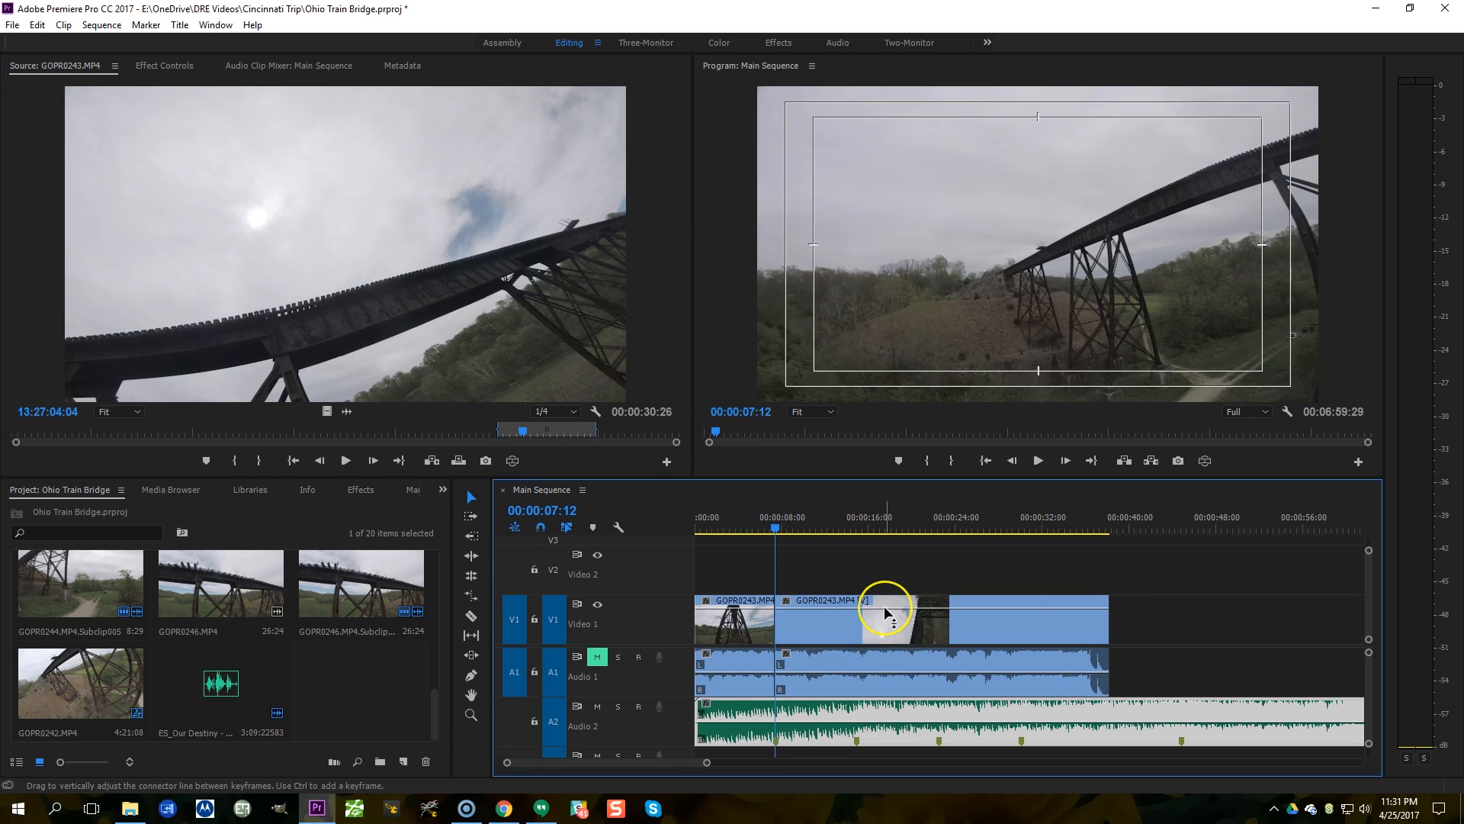
Step: Preview the second clip, reveal slightly more footage at its start and butt it against the opening clip
click(883, 608)
key(space)
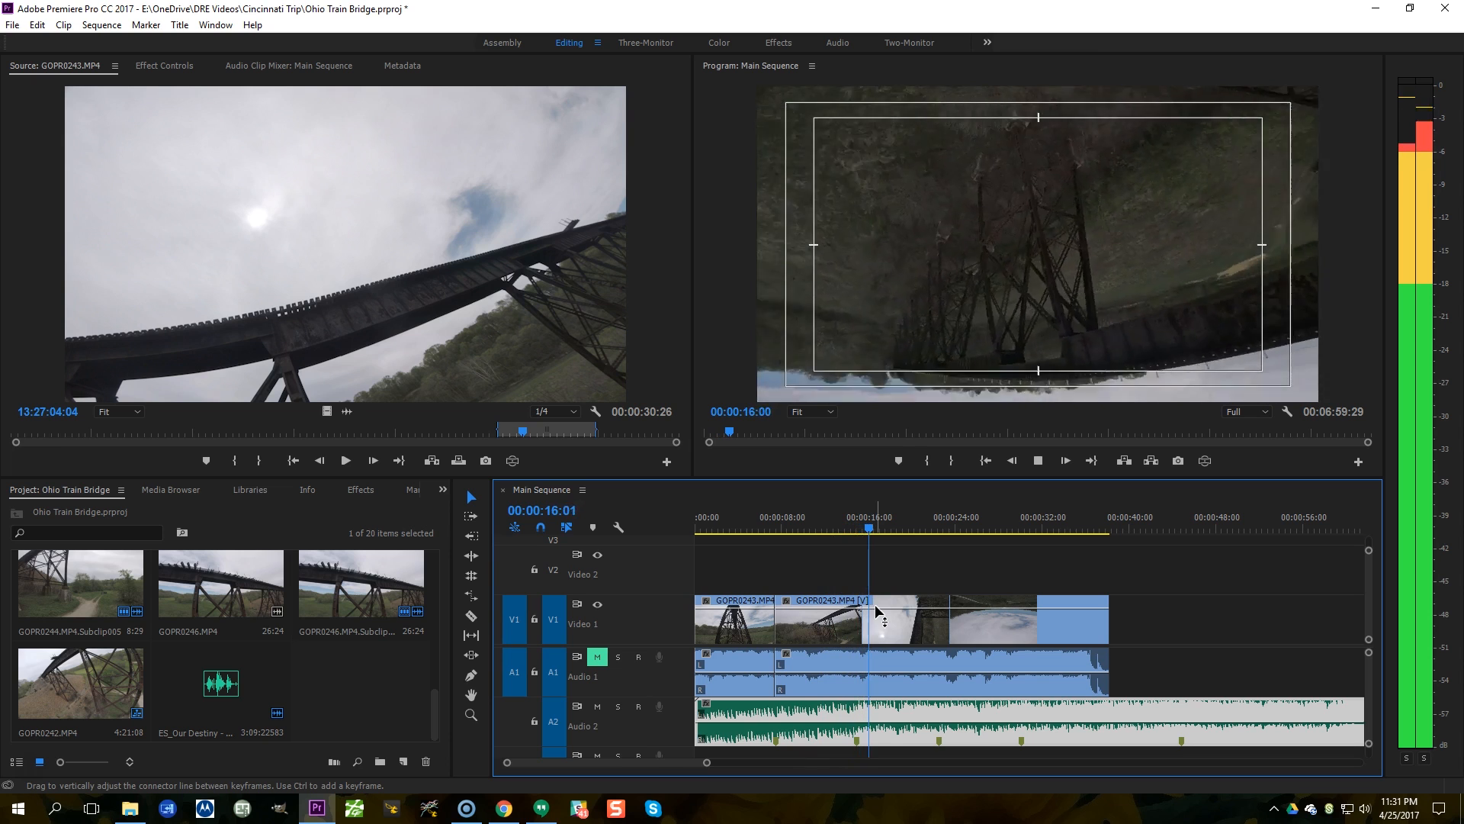
key(space)
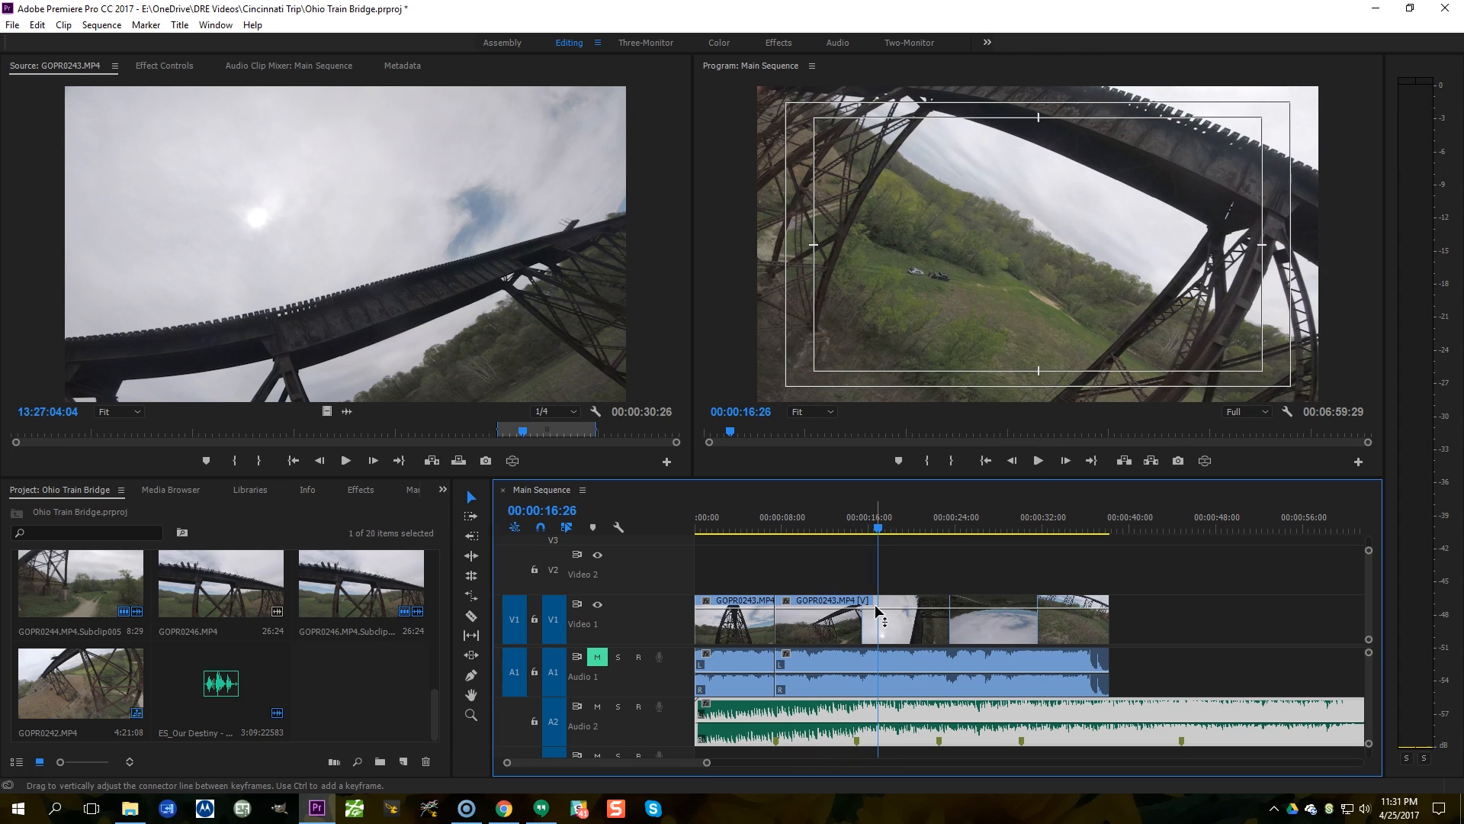
click(785, 519)
drag(810, 519, 776, 611)
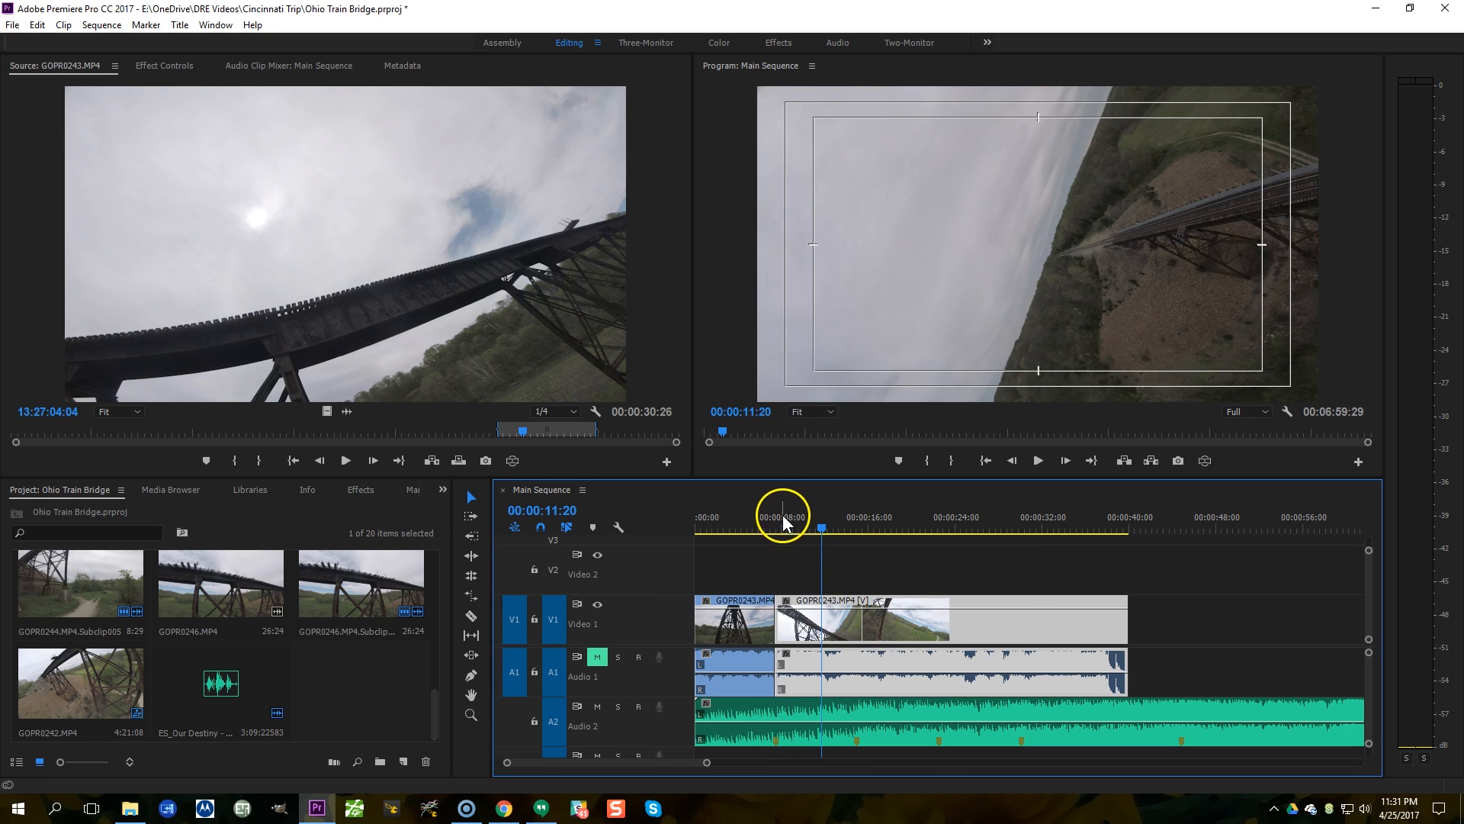
Step: Play the second clip from its start, cut it at the music's second marker, 00:00:14:26, and delete the remainder
click(776, 515)
key(space)
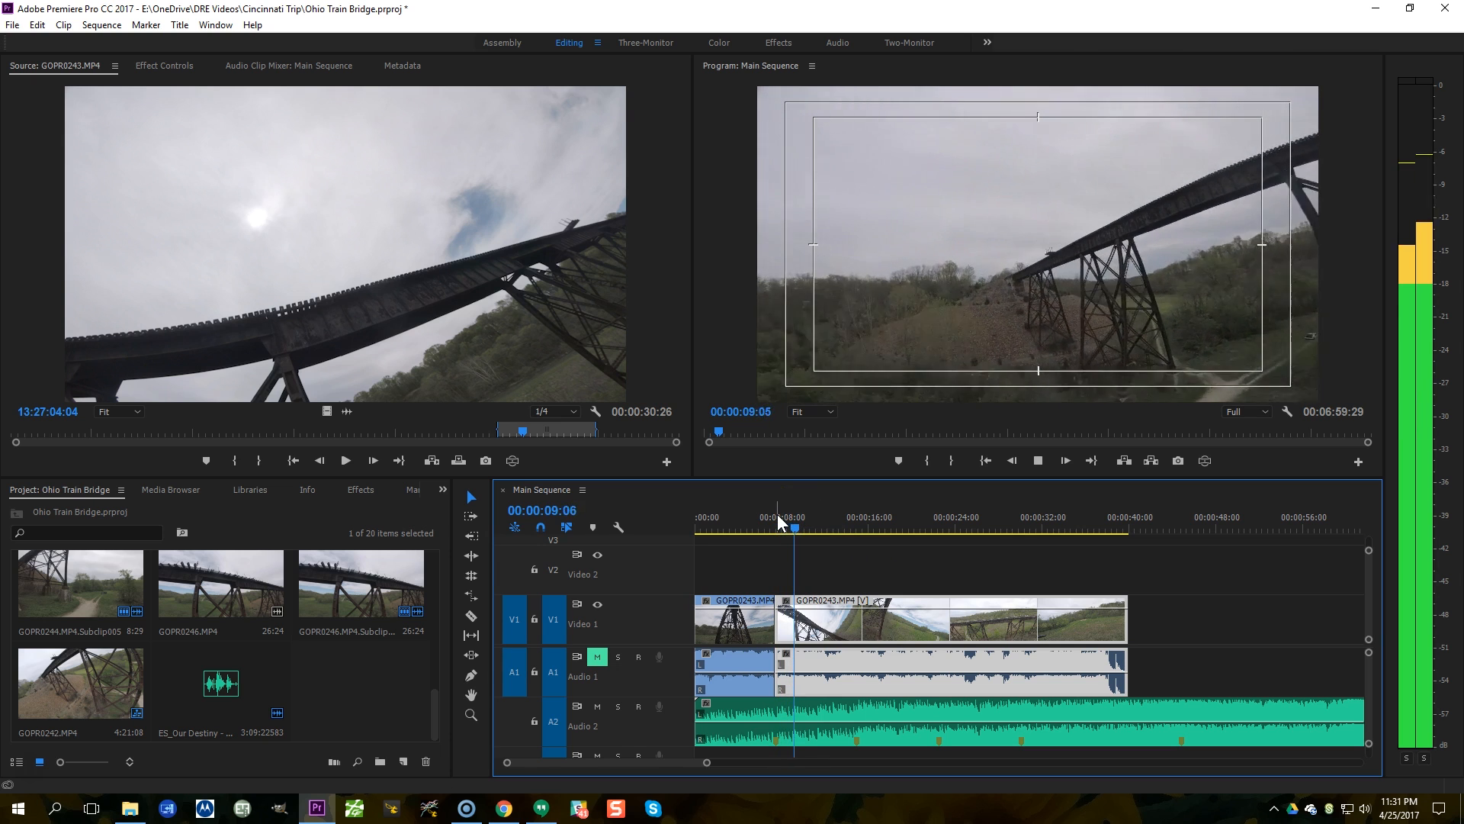
click(781, 557)
click(800, 620)
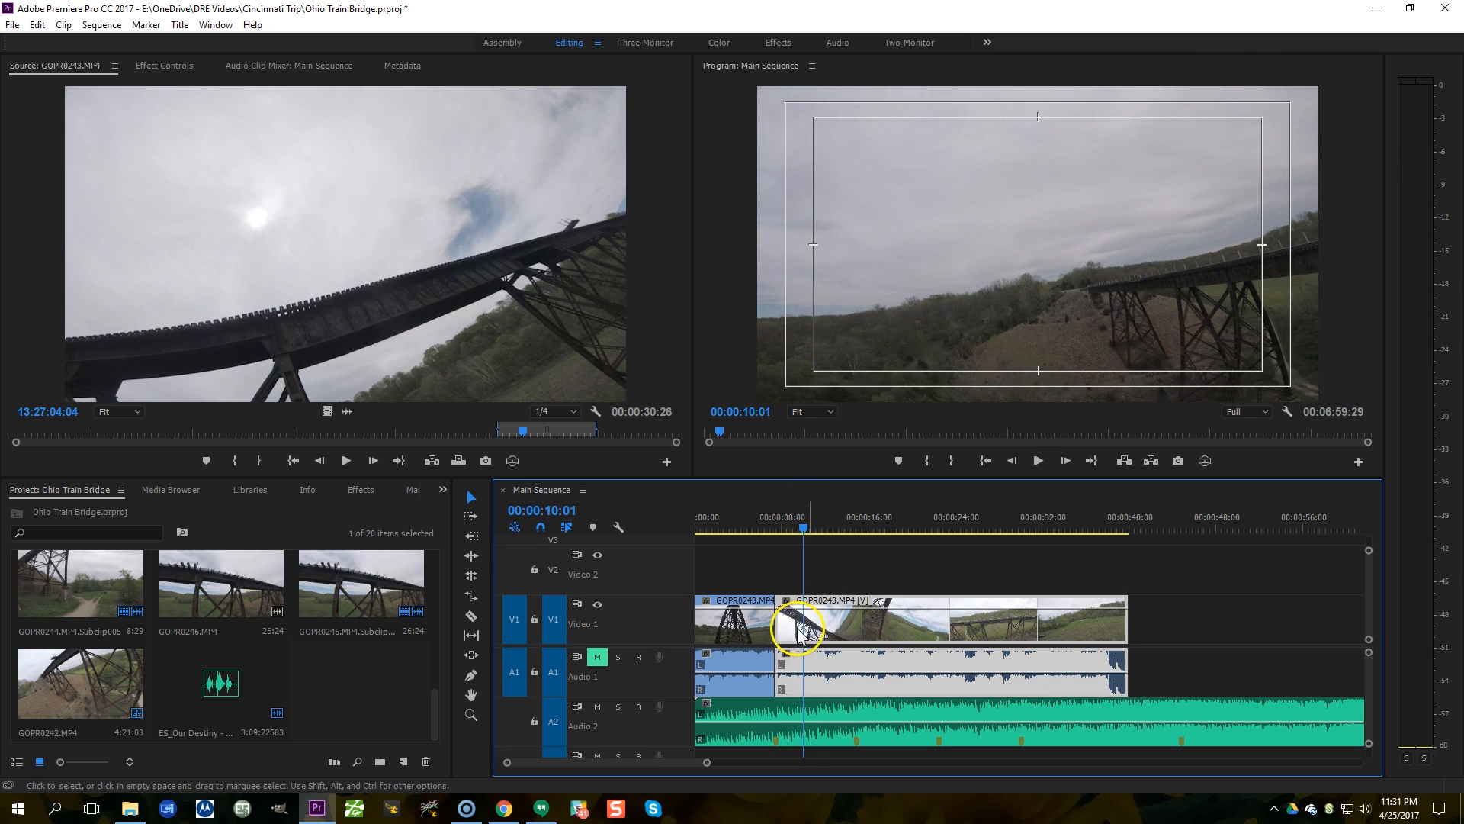
key(space)
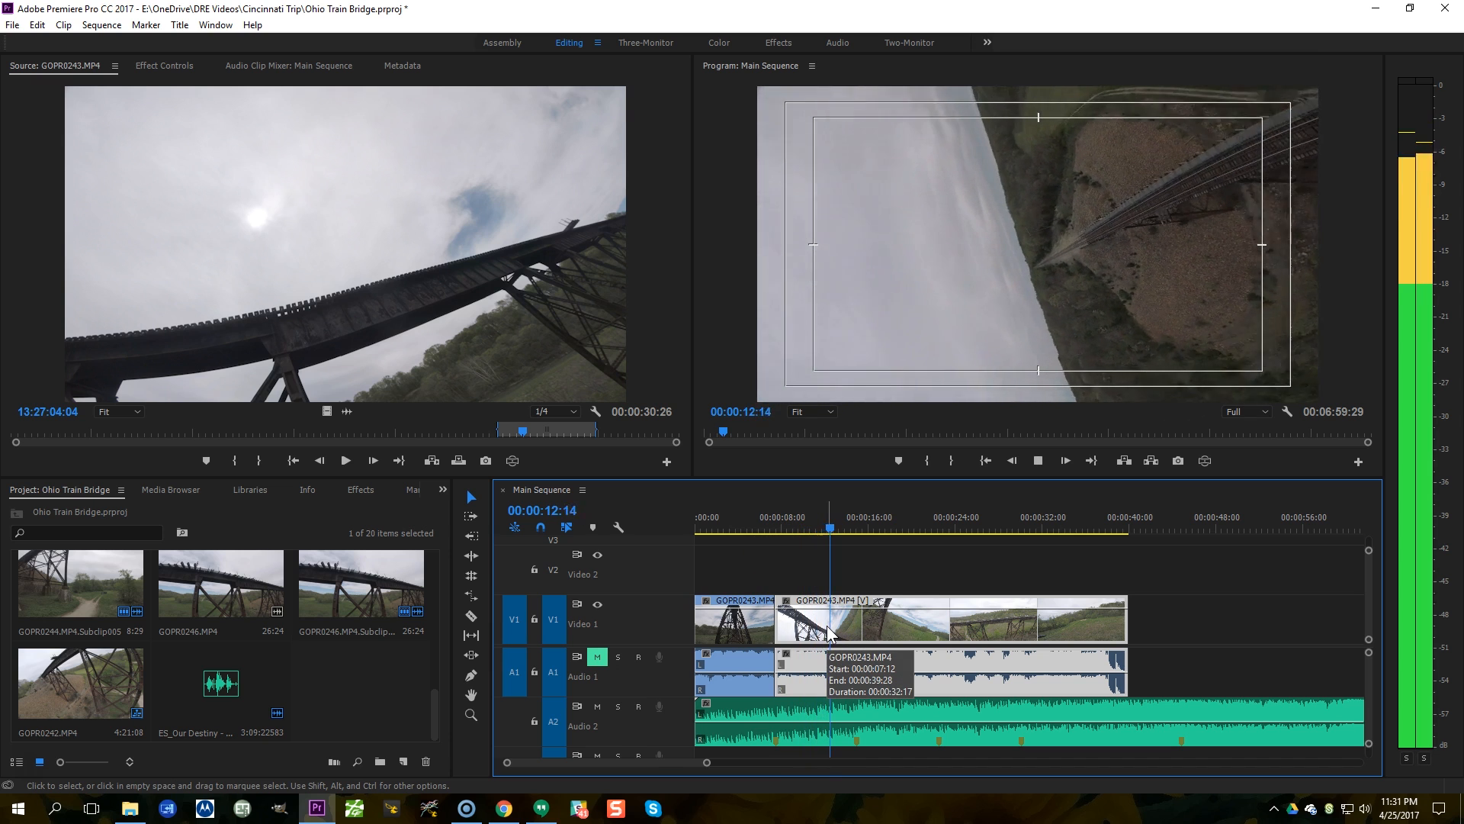
click(909, 618)
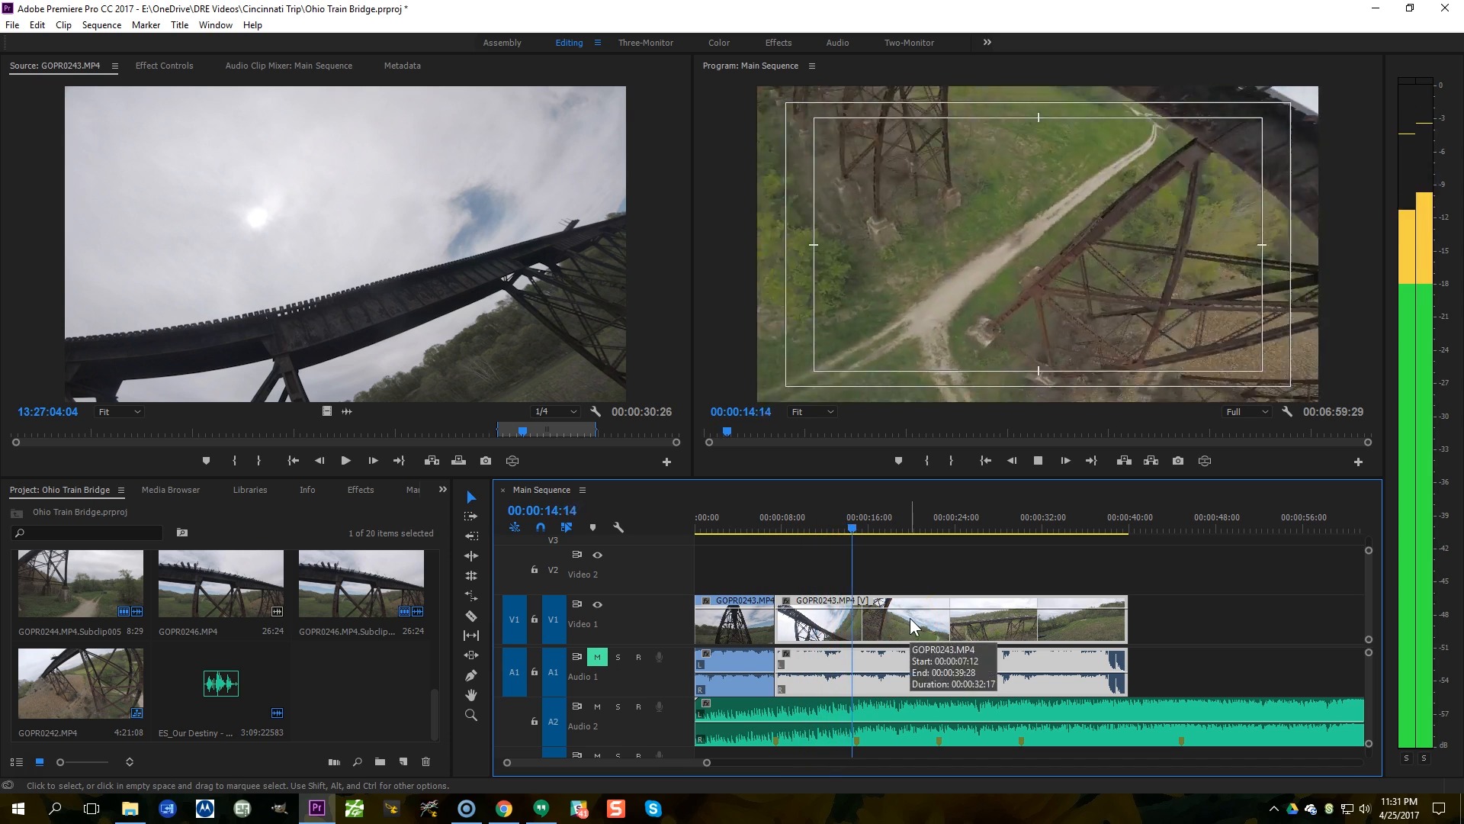
key(space)
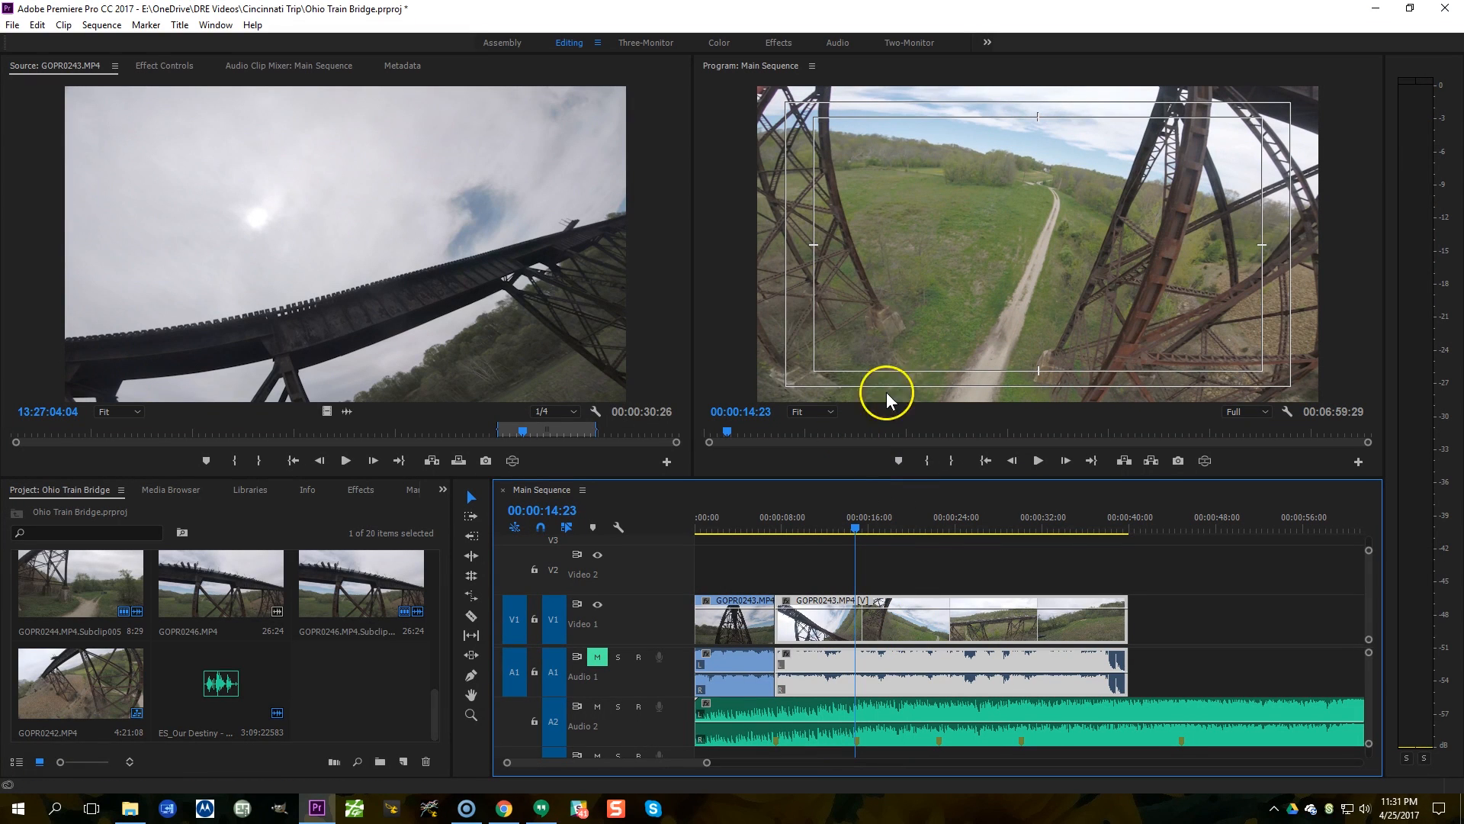
key(c)
click(855, 621)
key(v)
key(Delete)
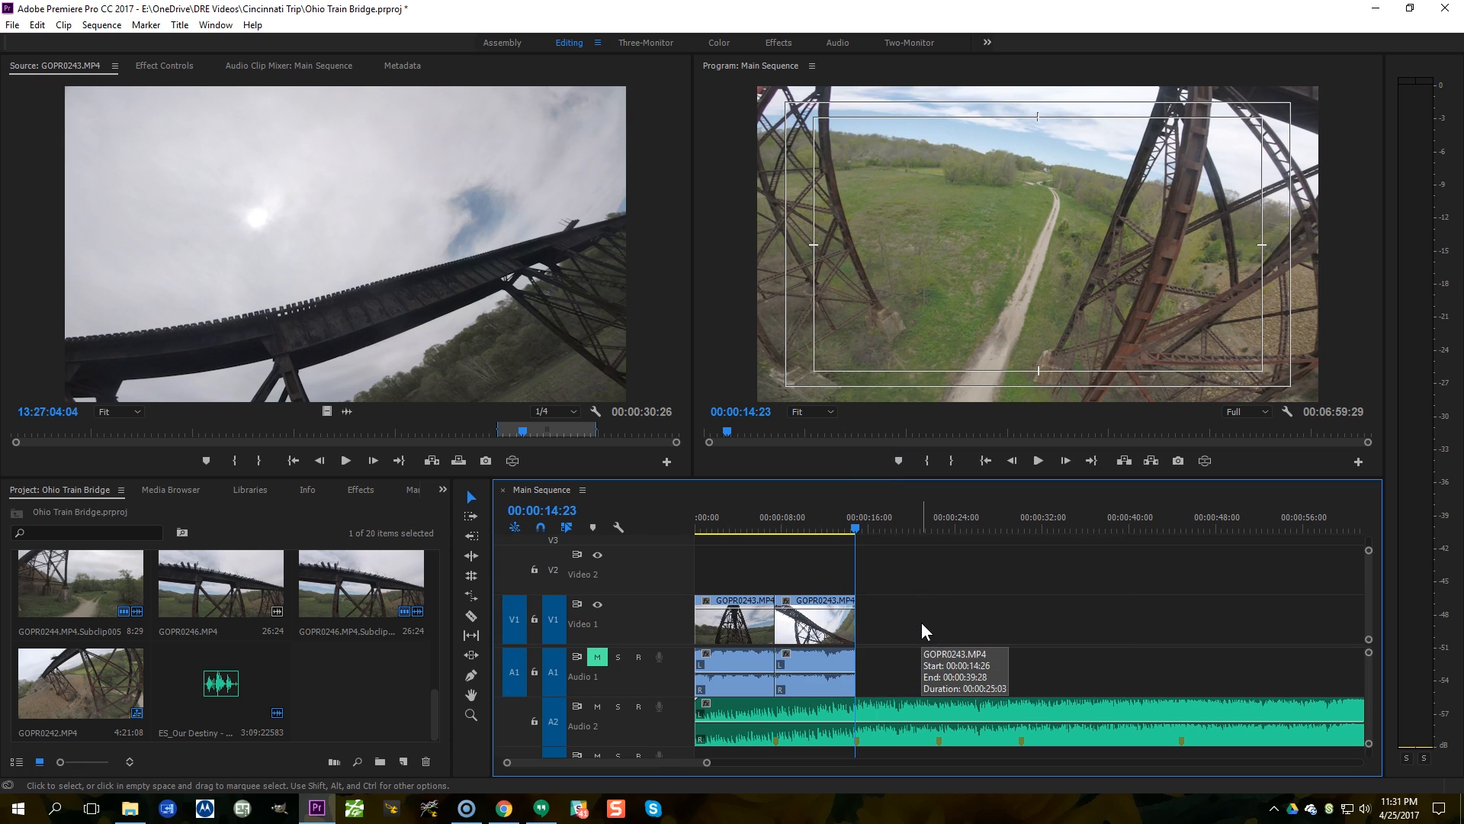
Step: Play from the sequence start, move the second clip to about the second music marker and extend the opening clip up to that marker
key(Home)
key(space)
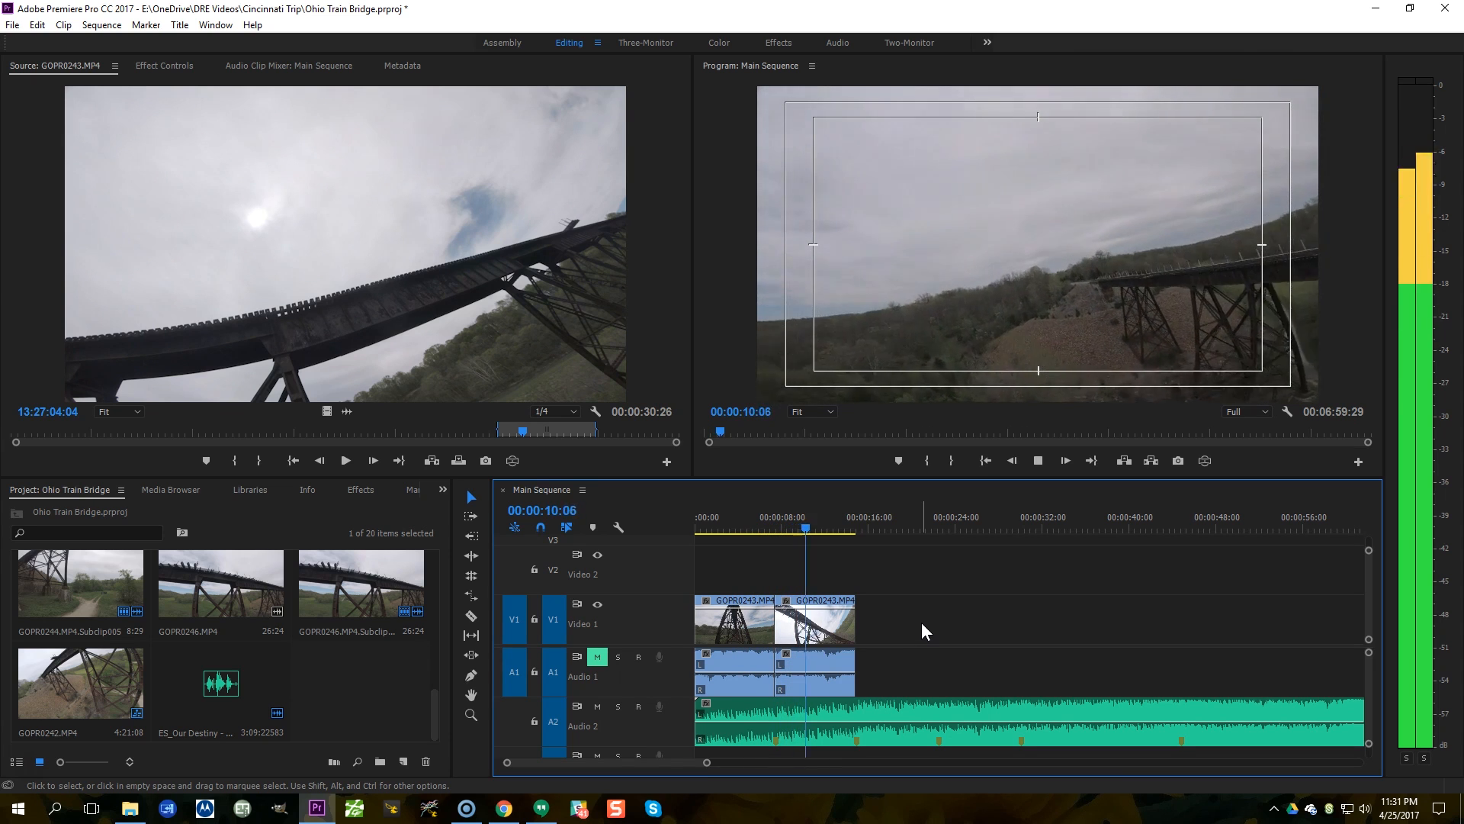
key(space)
drag(790, 630, 926, 623)
drag(771, 627, 892, 623)
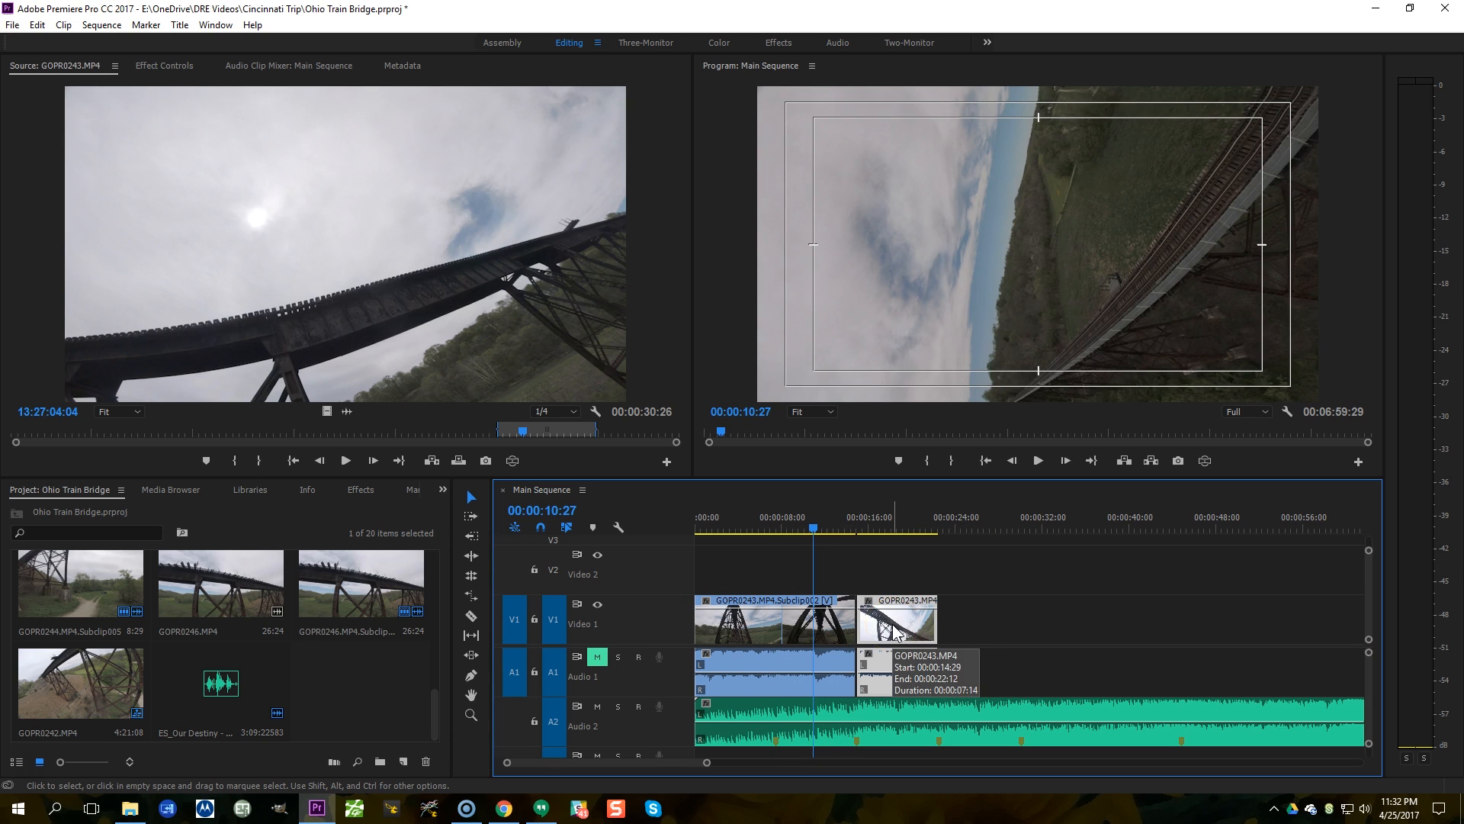
Step: Replay from the sequence start and close the small gap by moving the second clip against the opening clip's end
key(Home)
key(space)
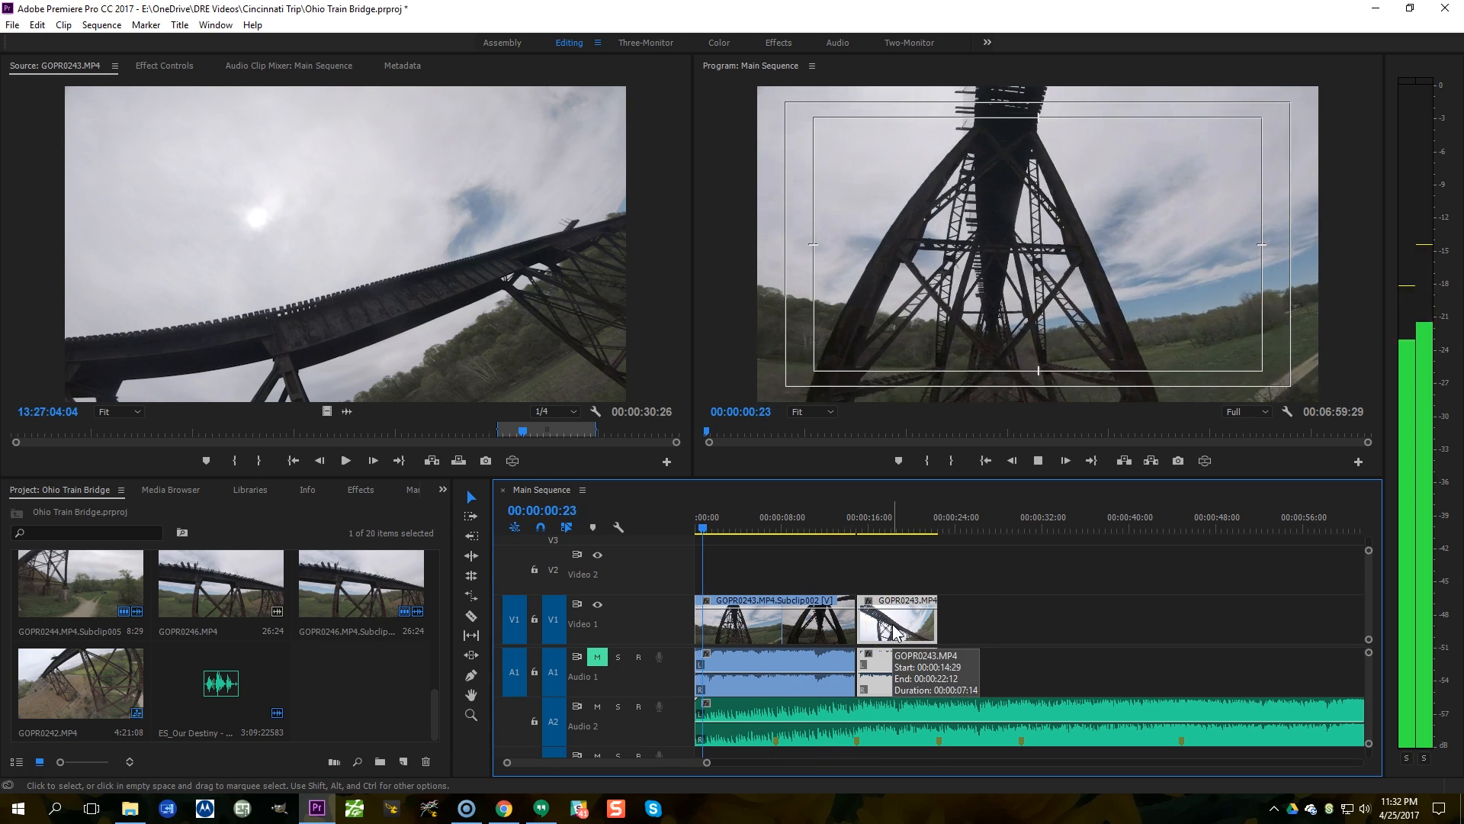
drag(896, 631, 889, 622)
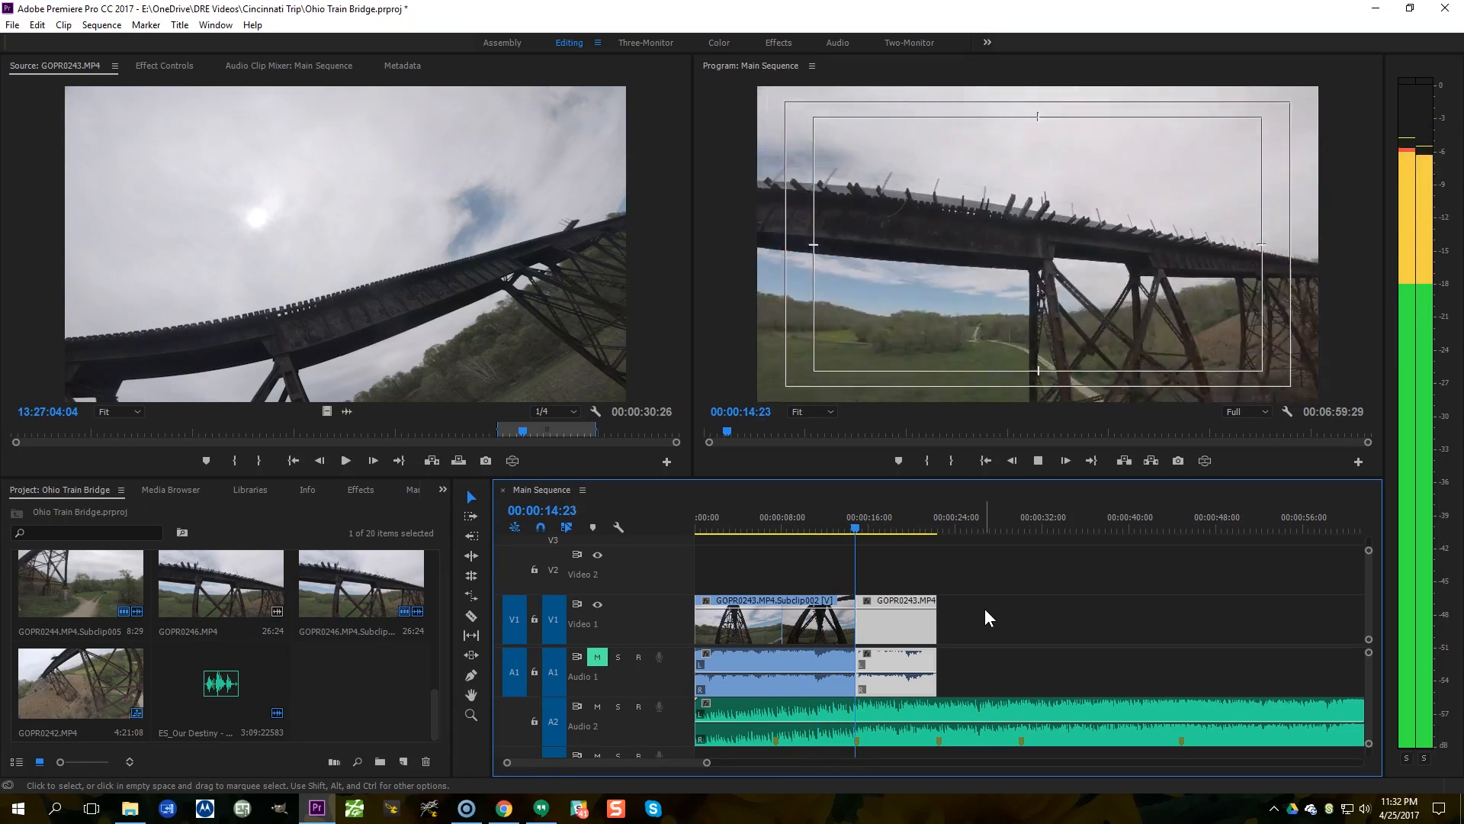
Step: Play the second clip against the music and replay its ending past the third marker to check the timing
key(space)
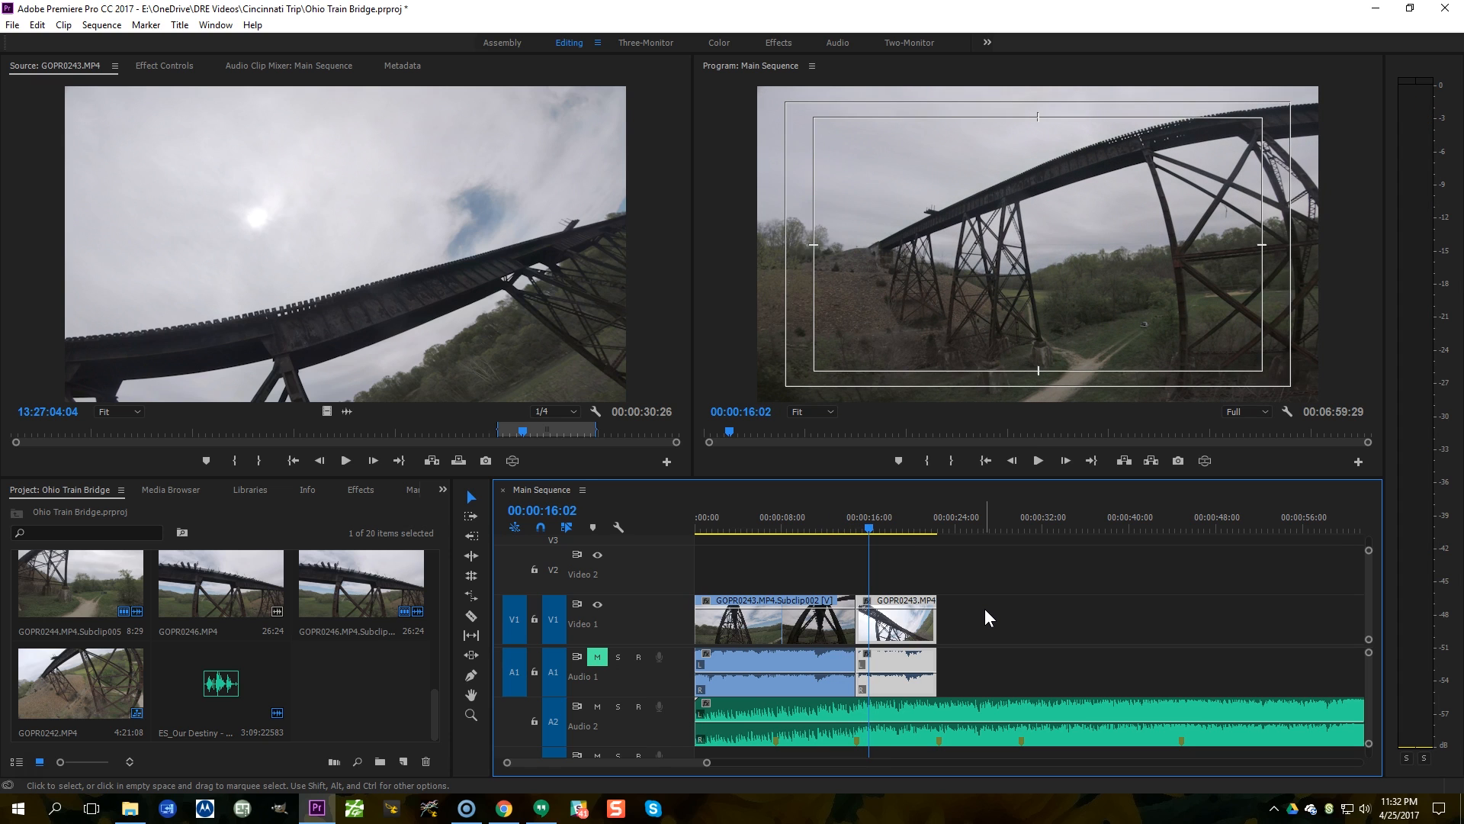
key(space)
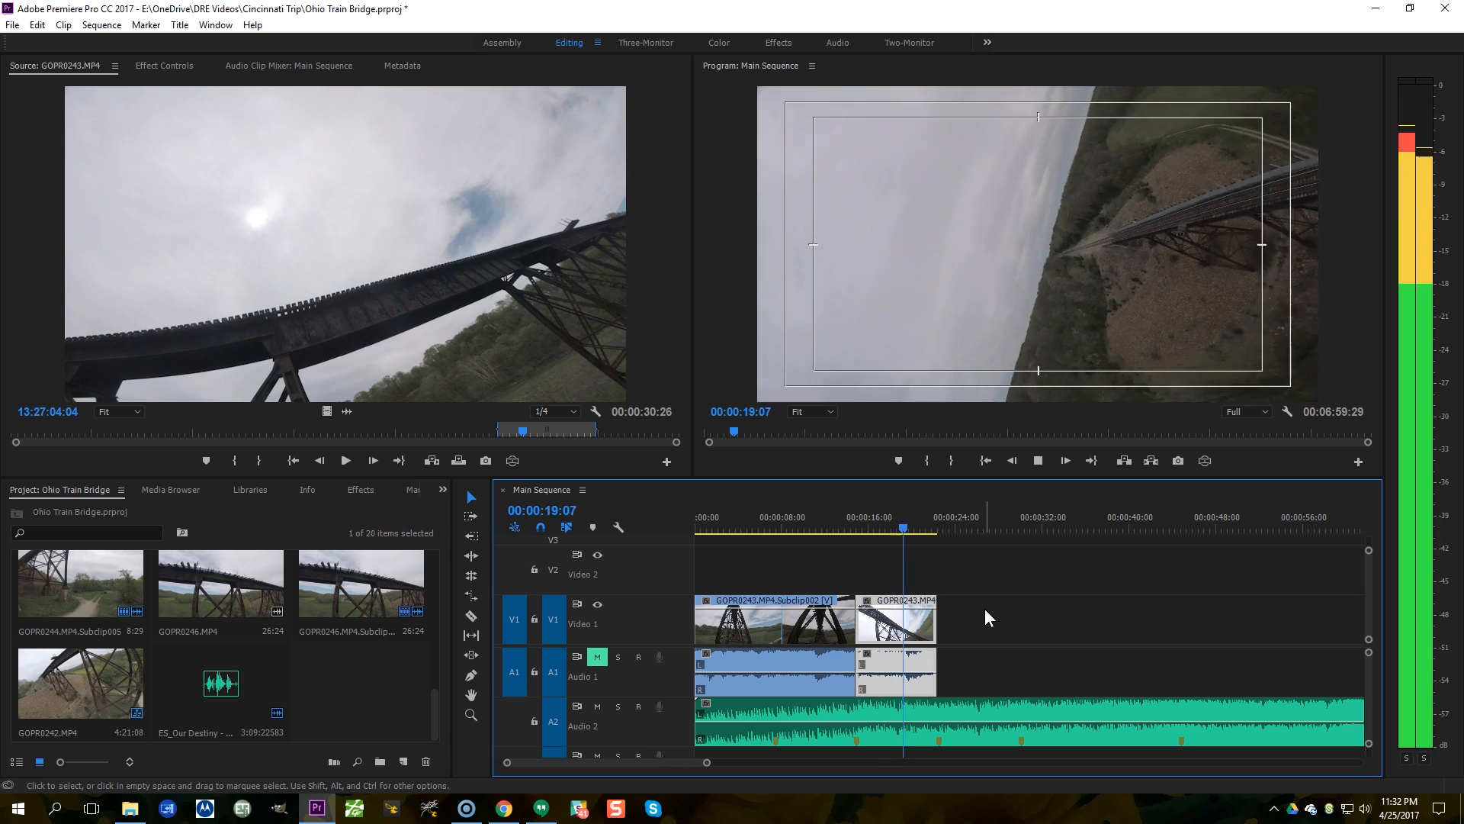
click(982, 620)
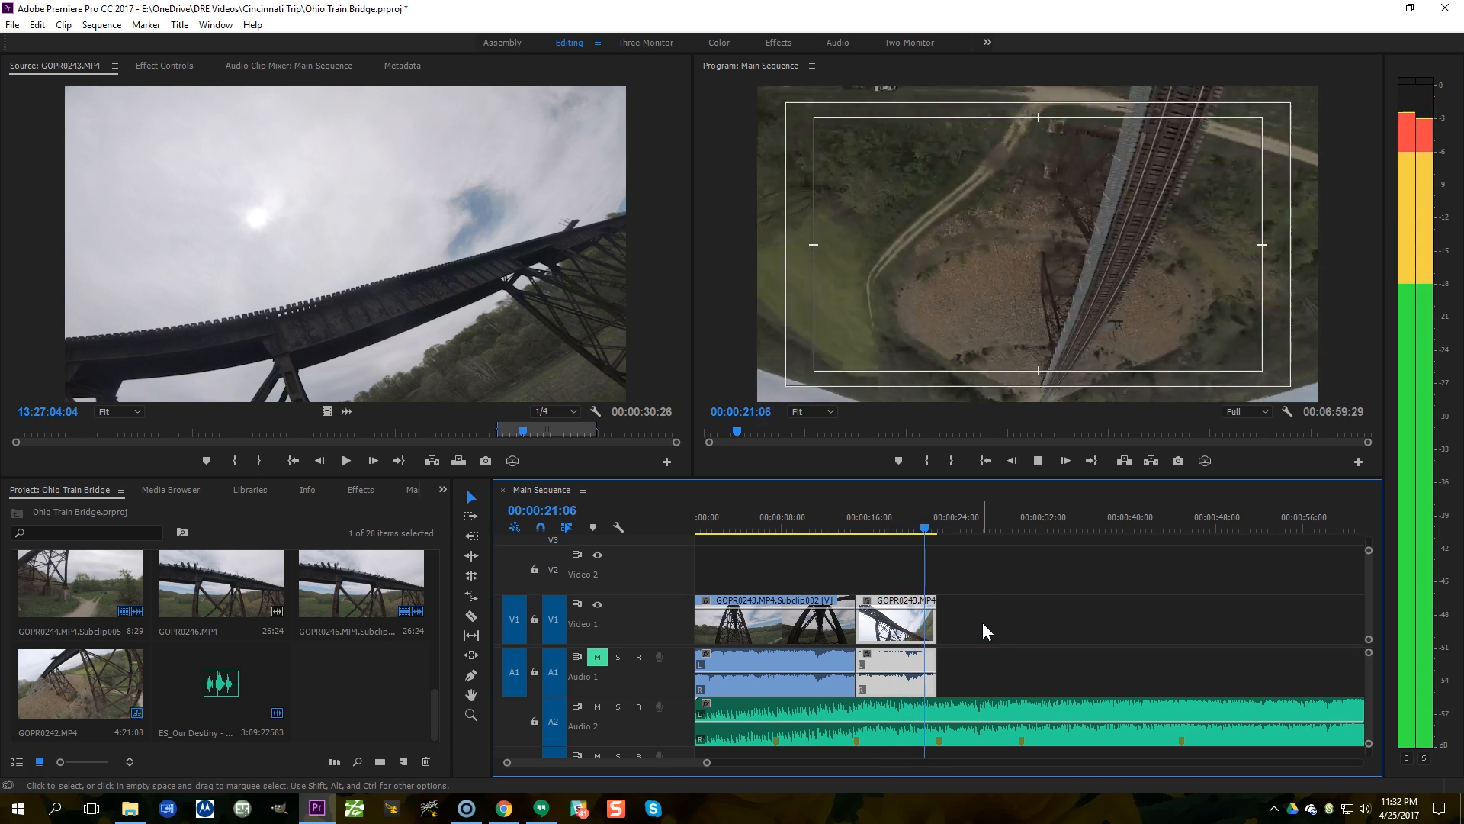
key(space)
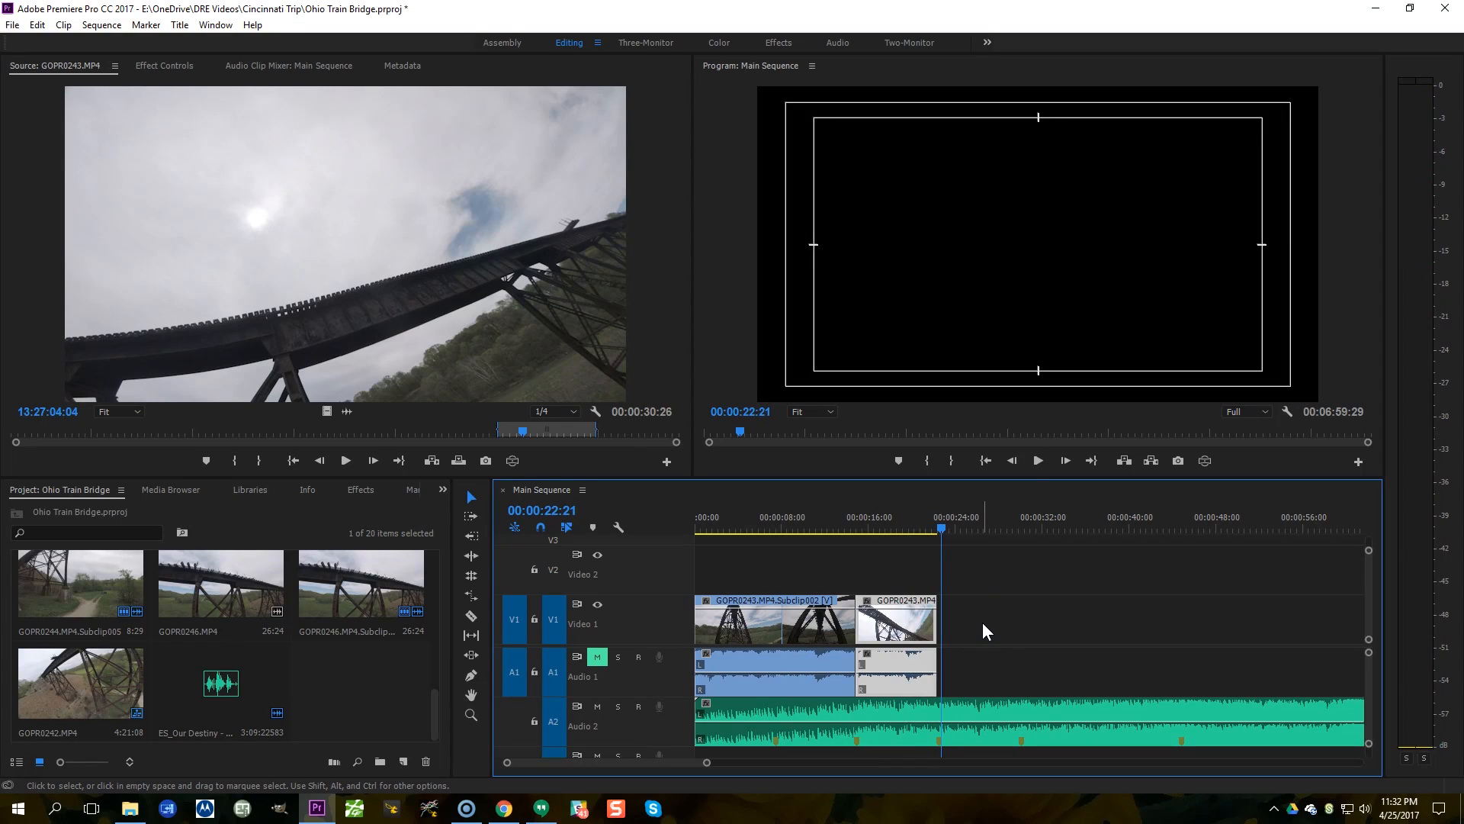
key(Home)
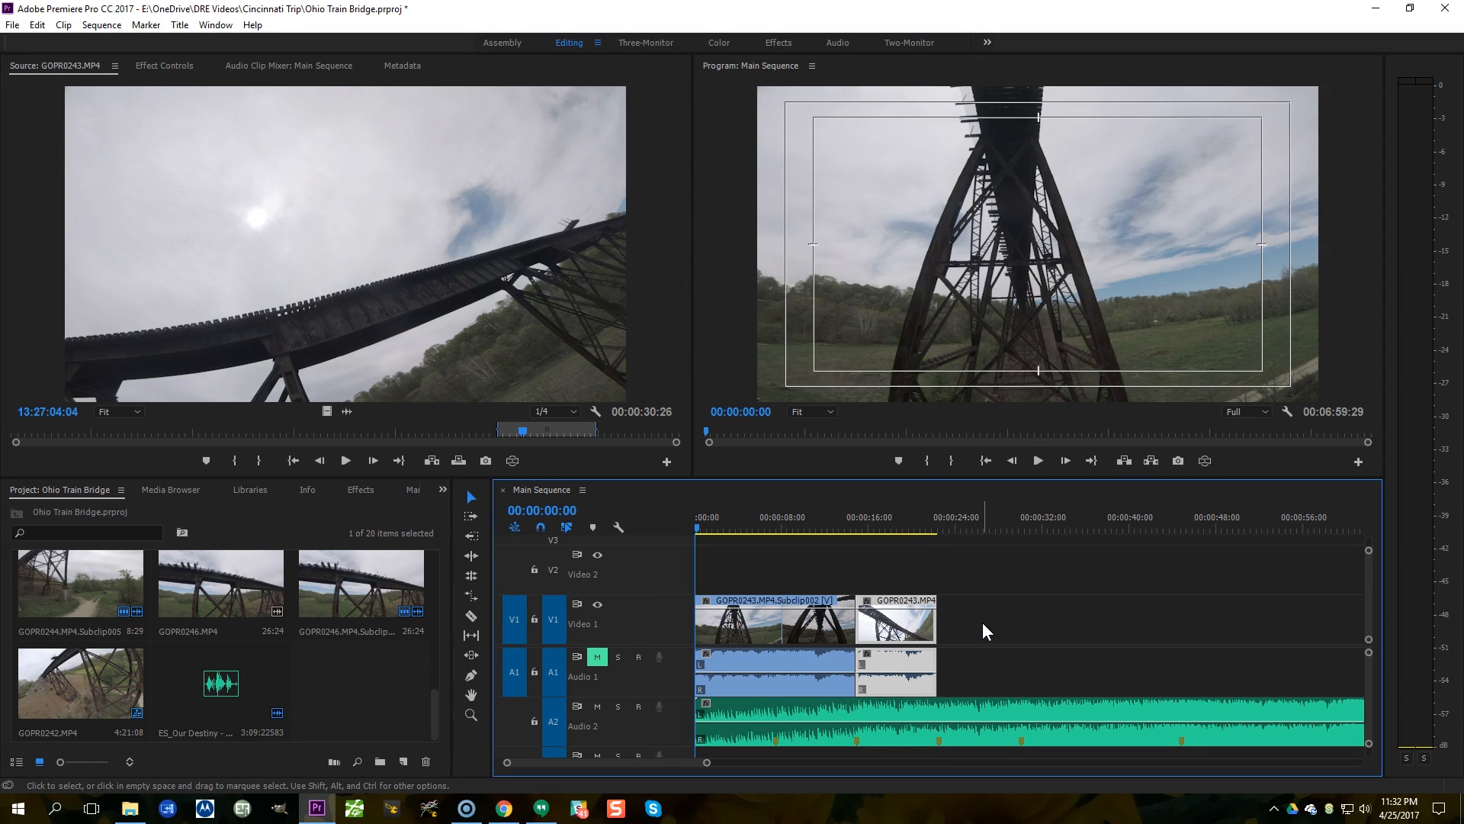
drag(912, 519, 927, 525)
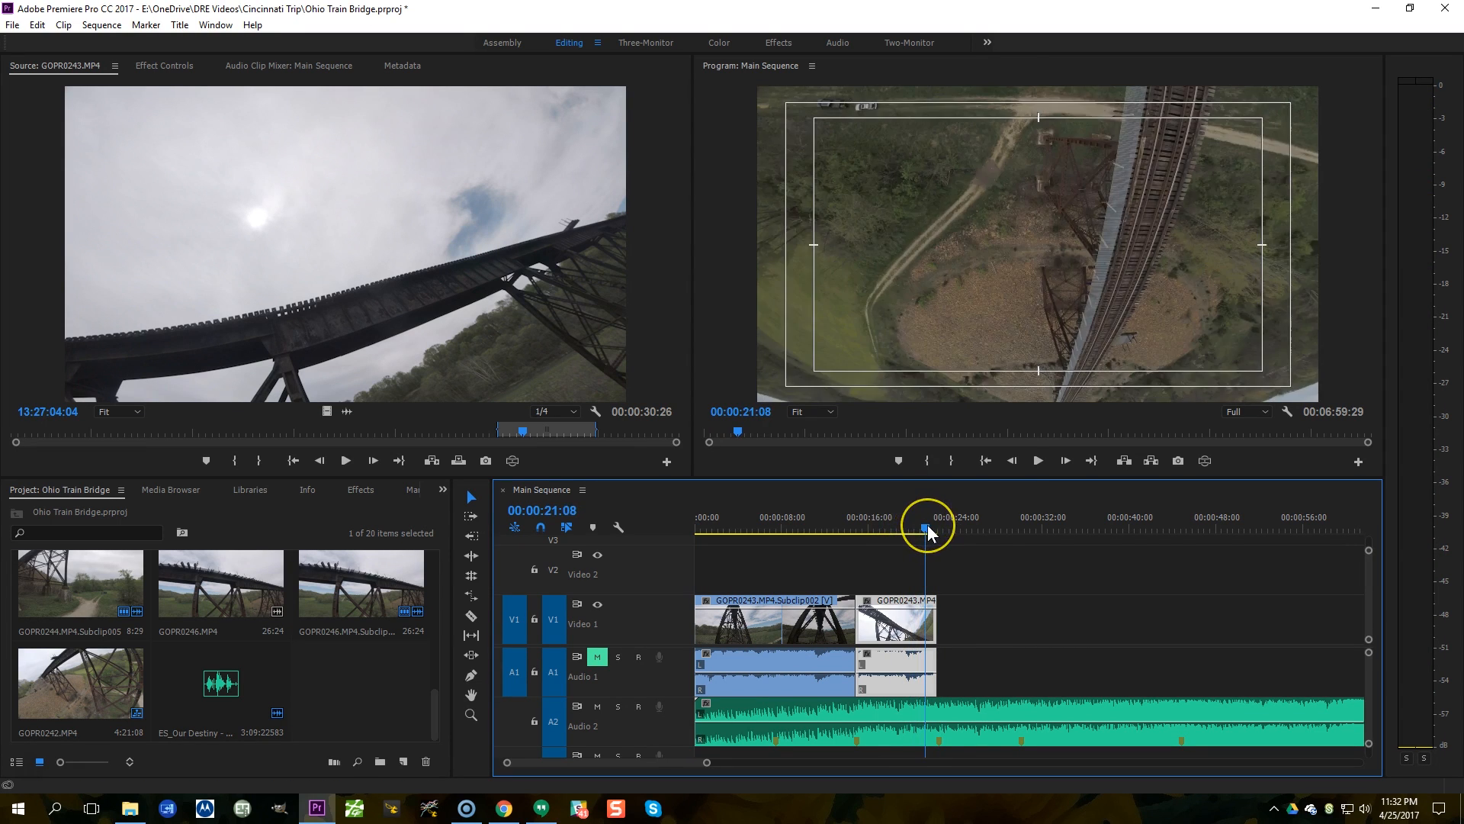
key(space)
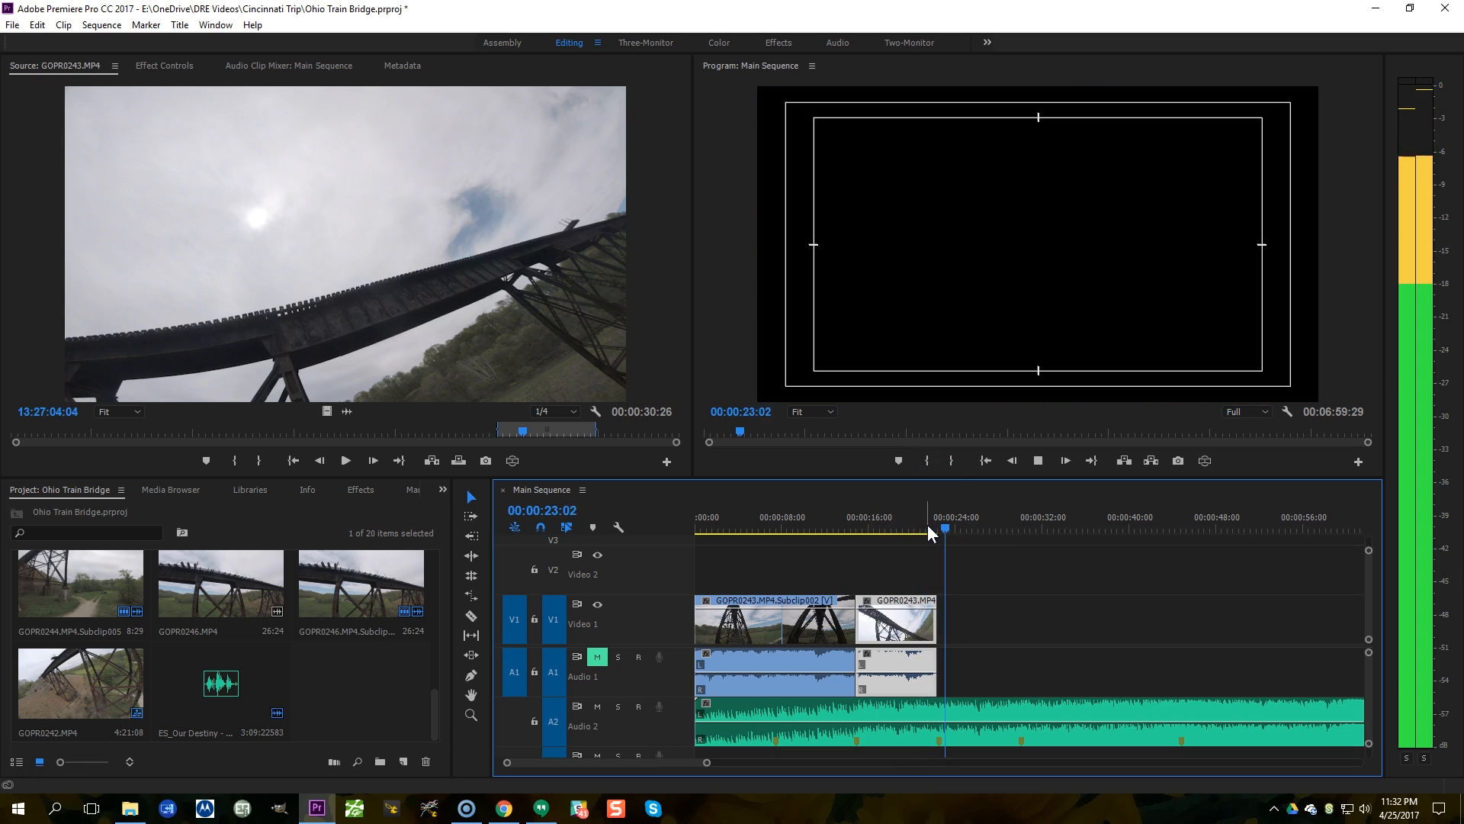
key(space)
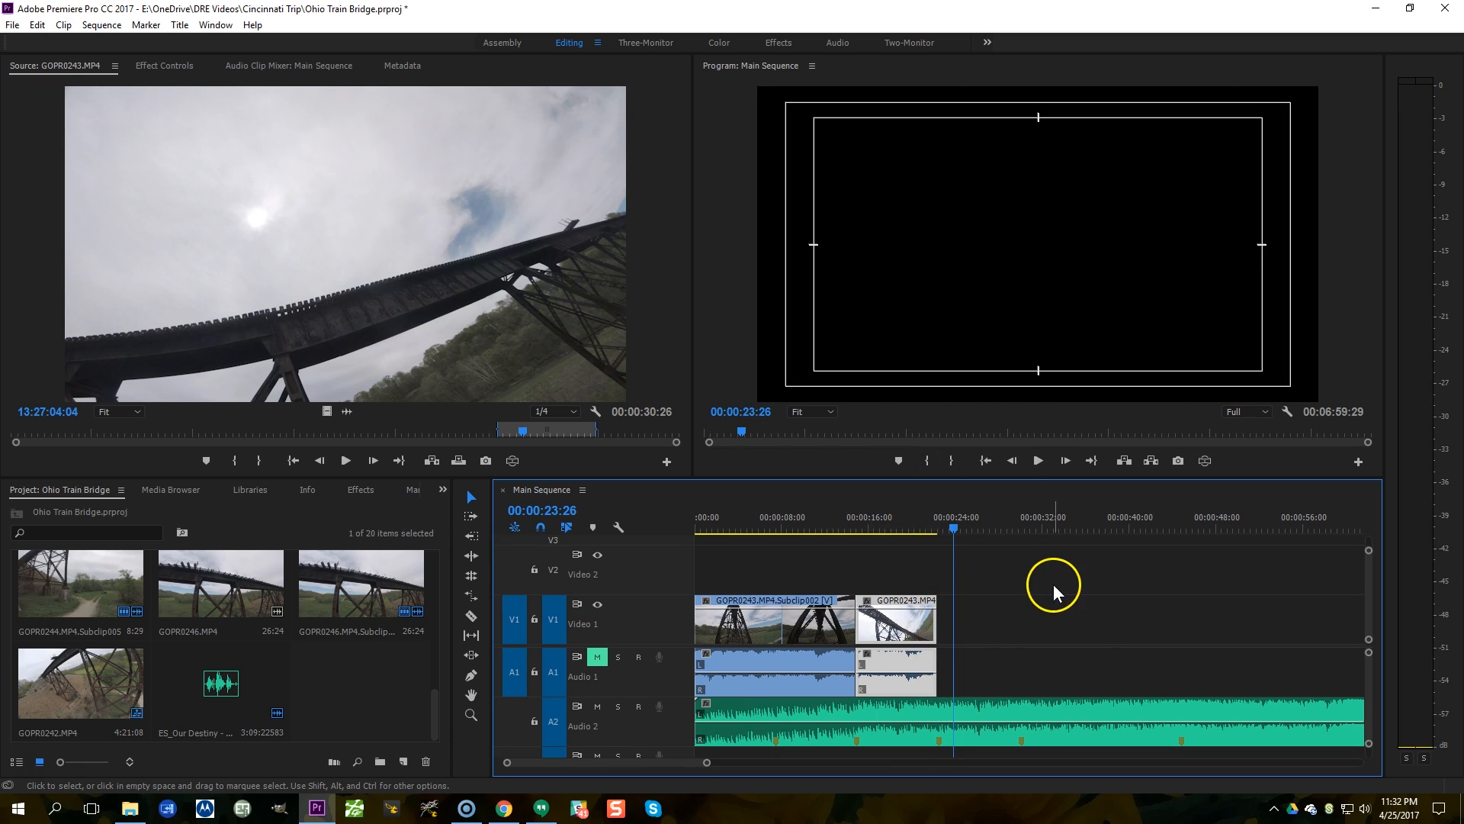
Step: Play the music after the second clip, past the third and fourth markers, to judge where the next clip belongs
key(minus)
key(minus)
key(minus)
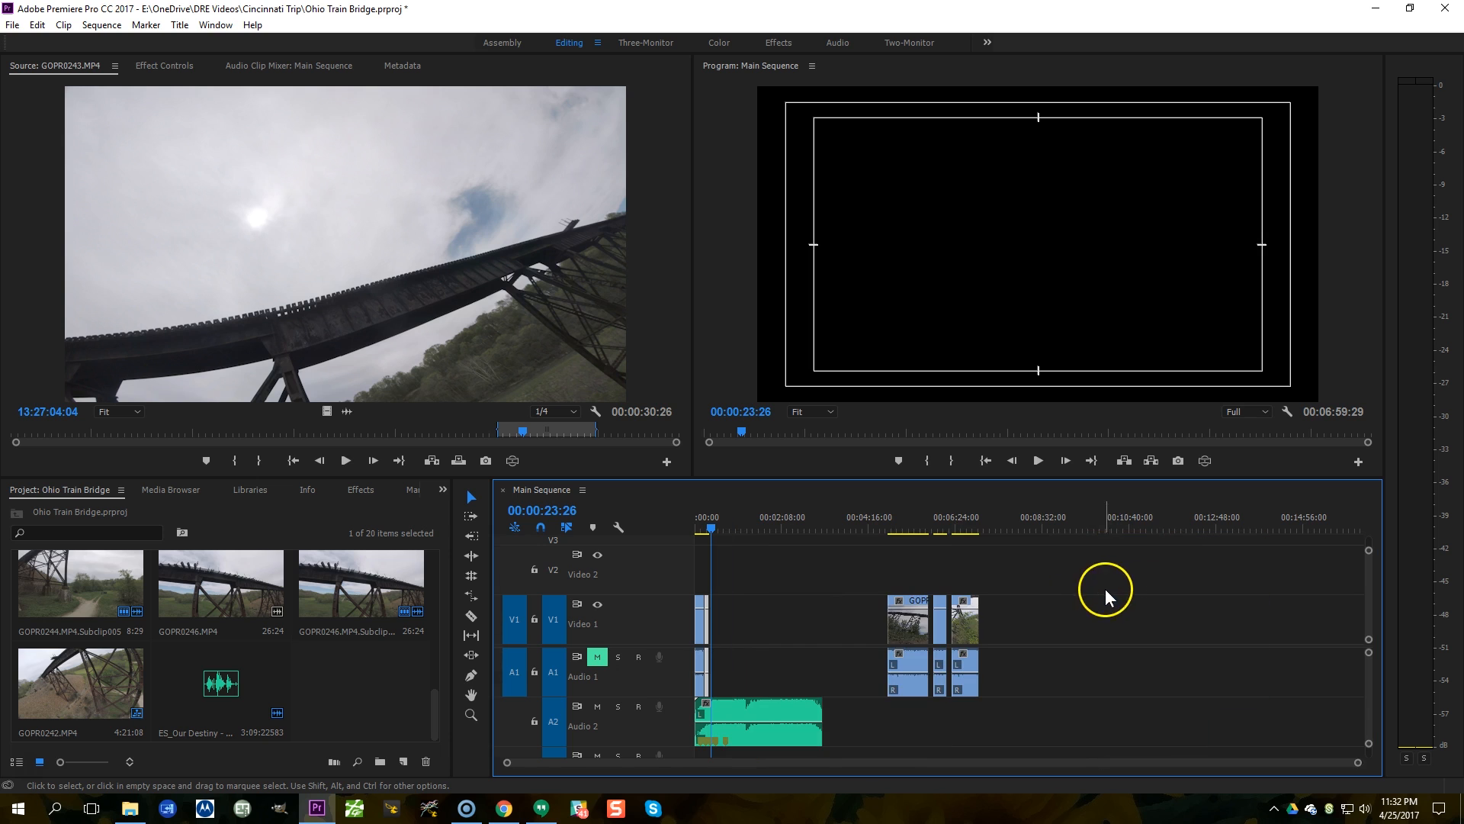
click(905, 621)
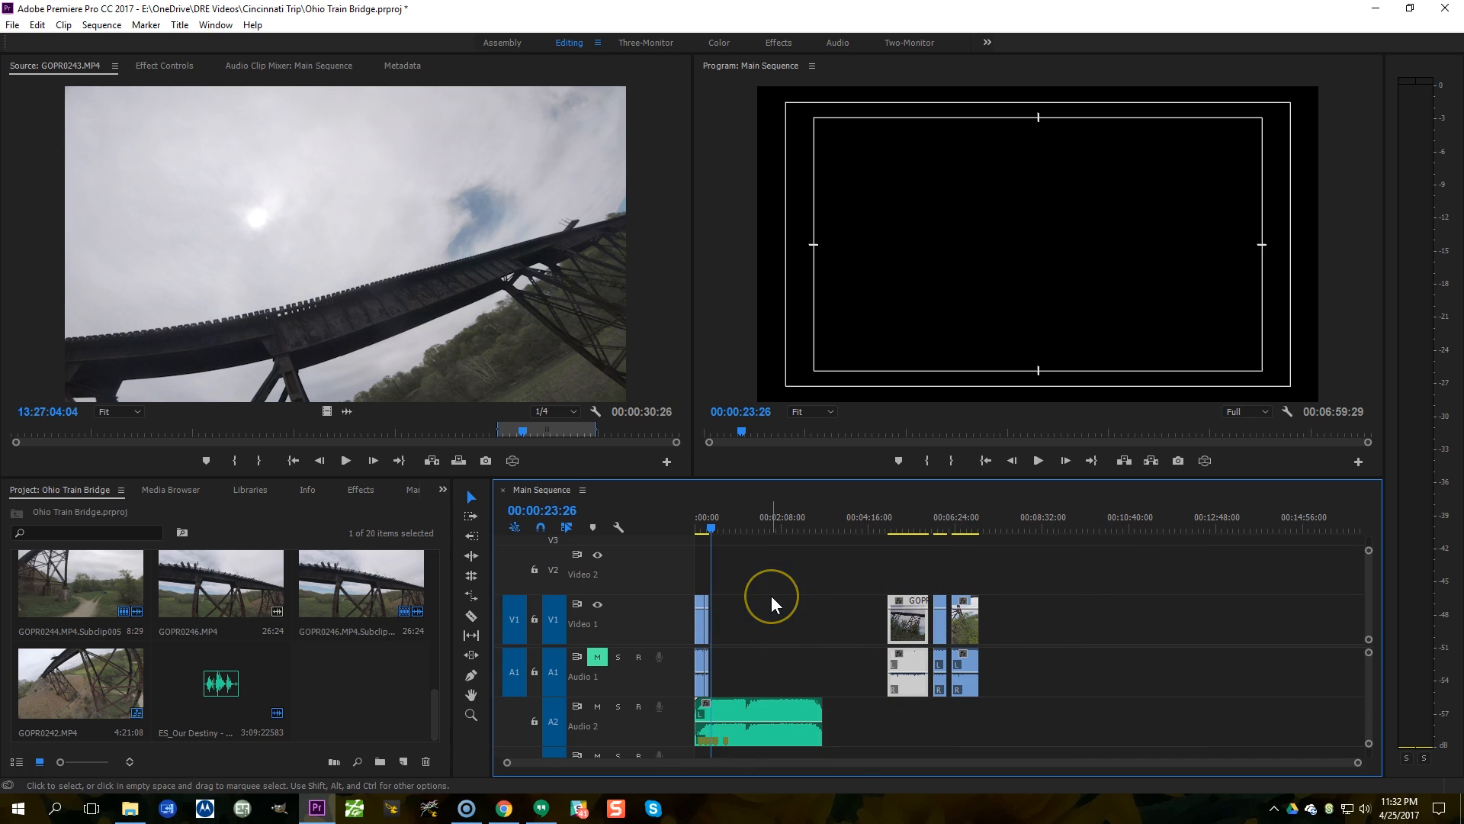
key(equal)
key(equal)
key(equal)
key(equal)
key(equal)
key(space)
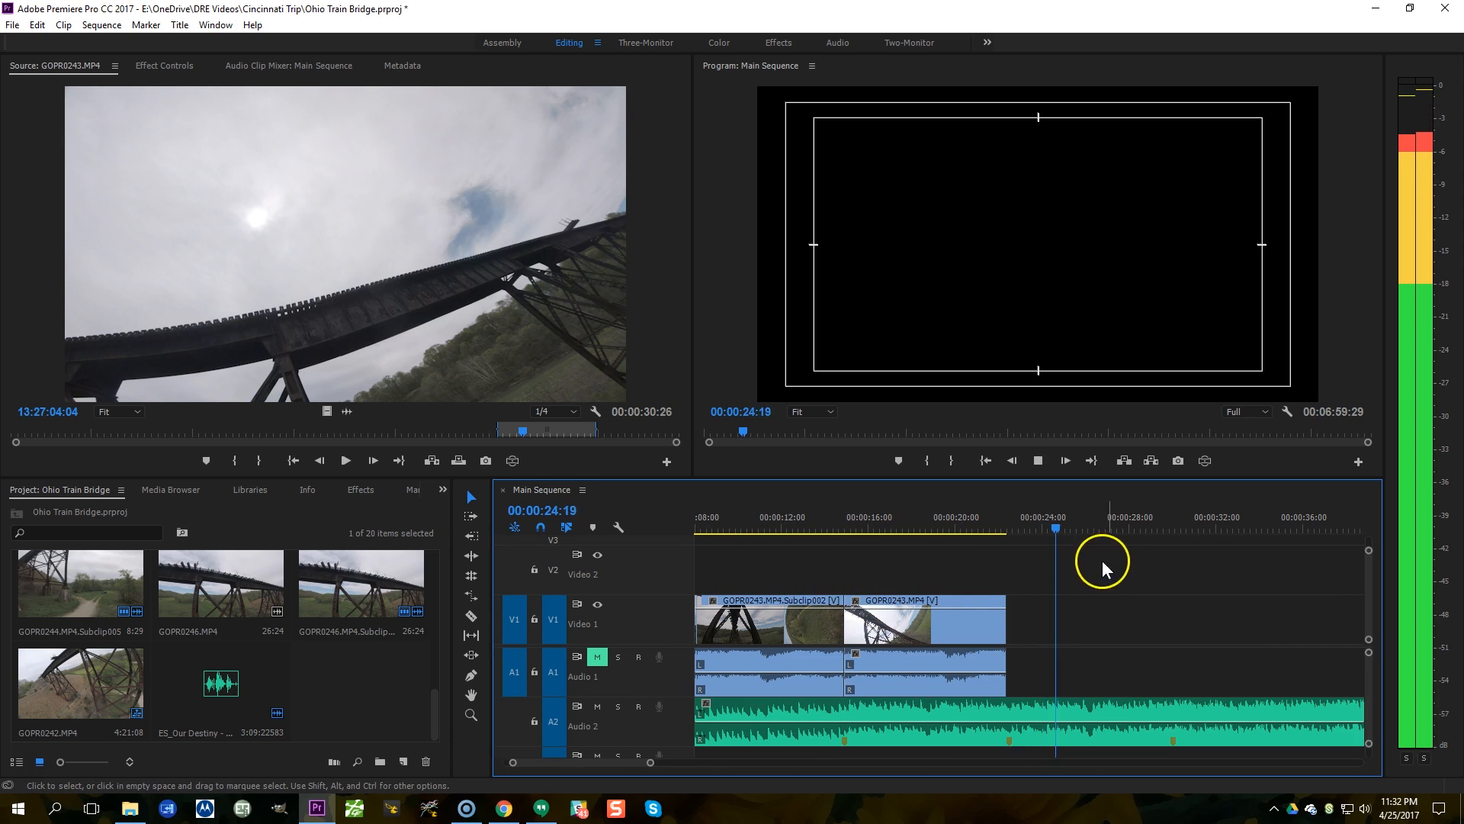
click(1158, 528)
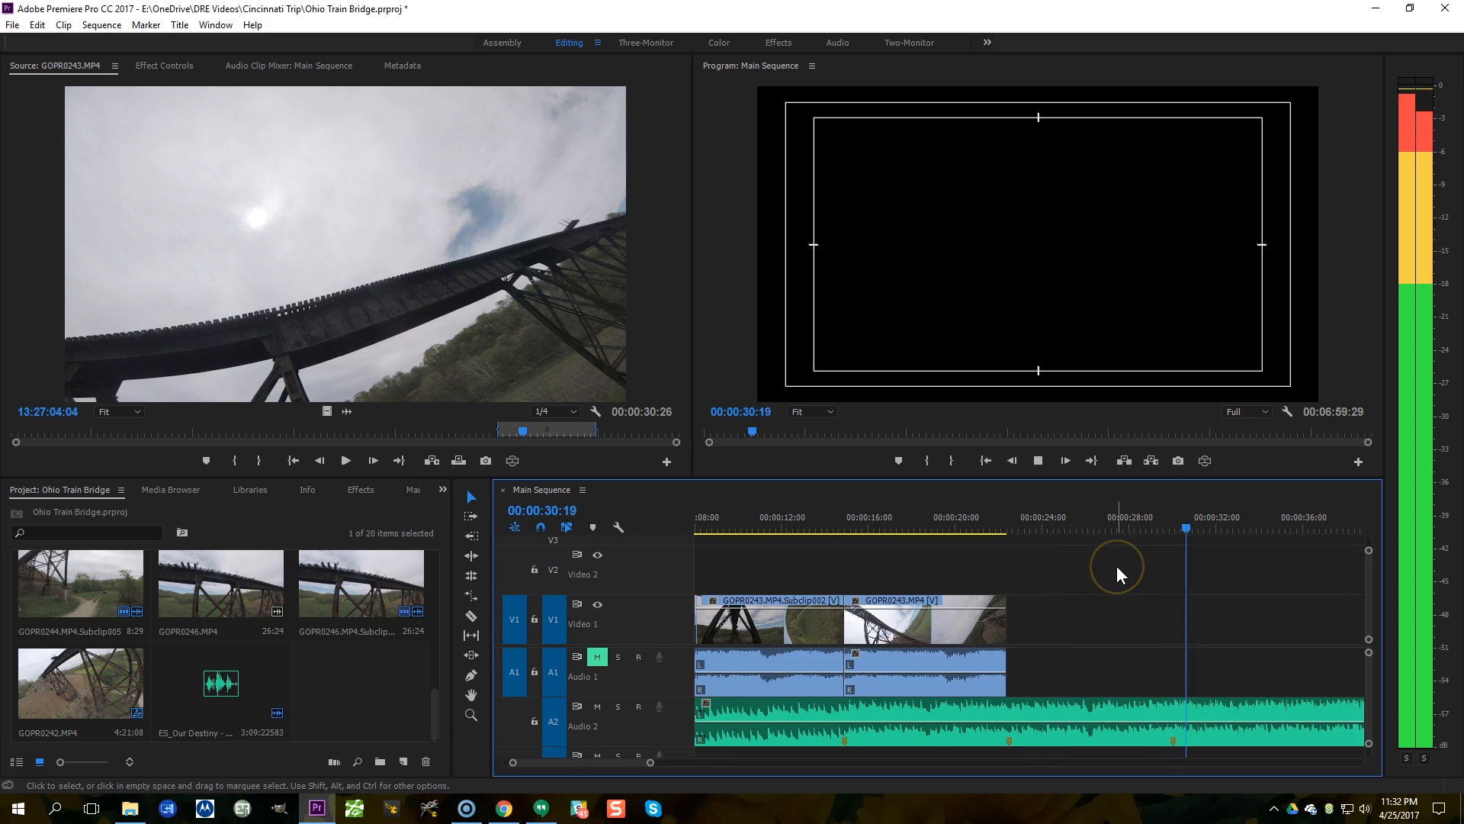
Step: Move the GOPR0243.MP4.Subclip001 clip from further along the sequence to start at the fifth music marker, 00:00:44:28
key(minus)
key(minus)
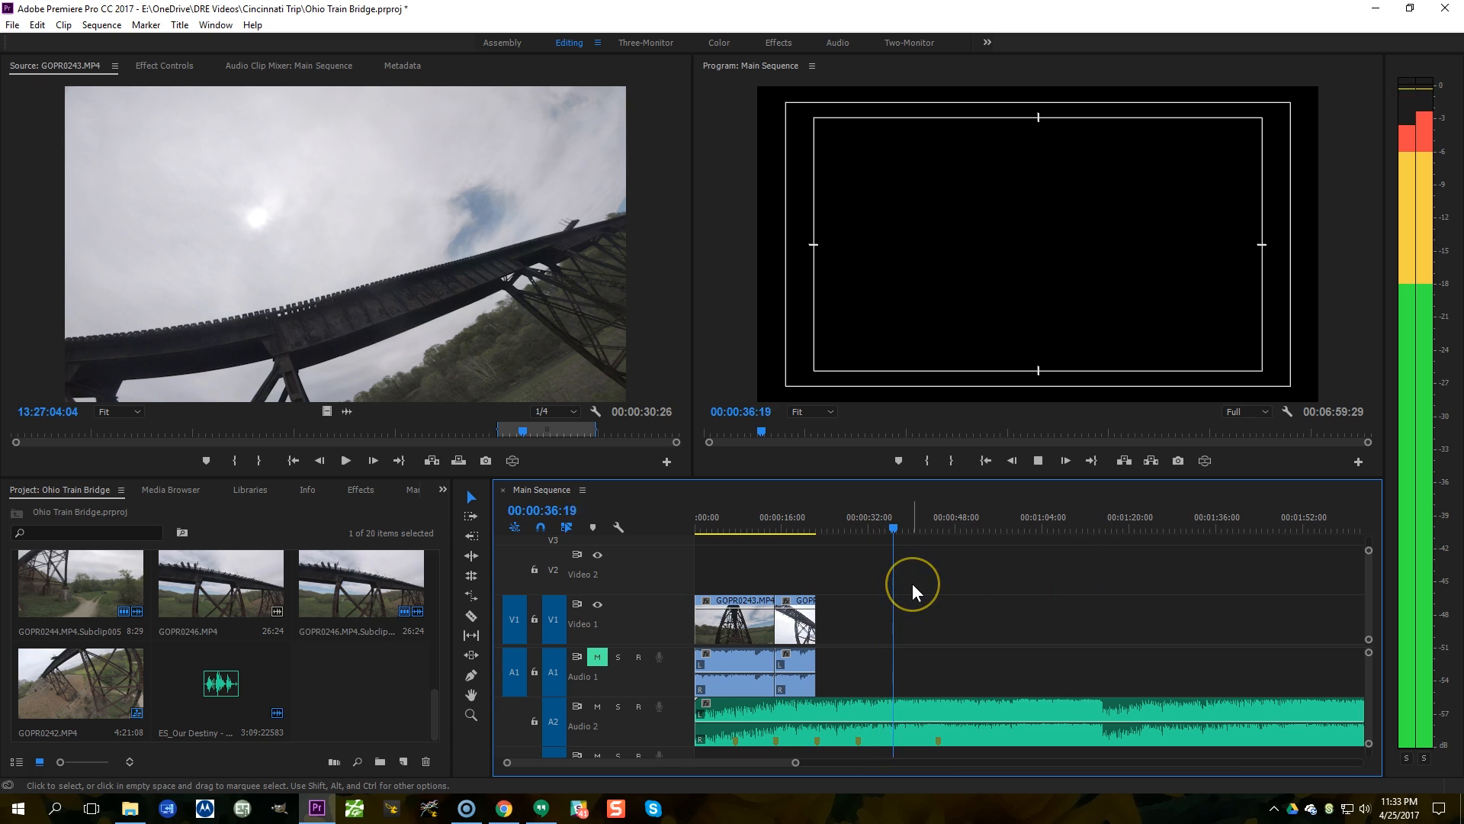
drag(903, 528, 941, 525)
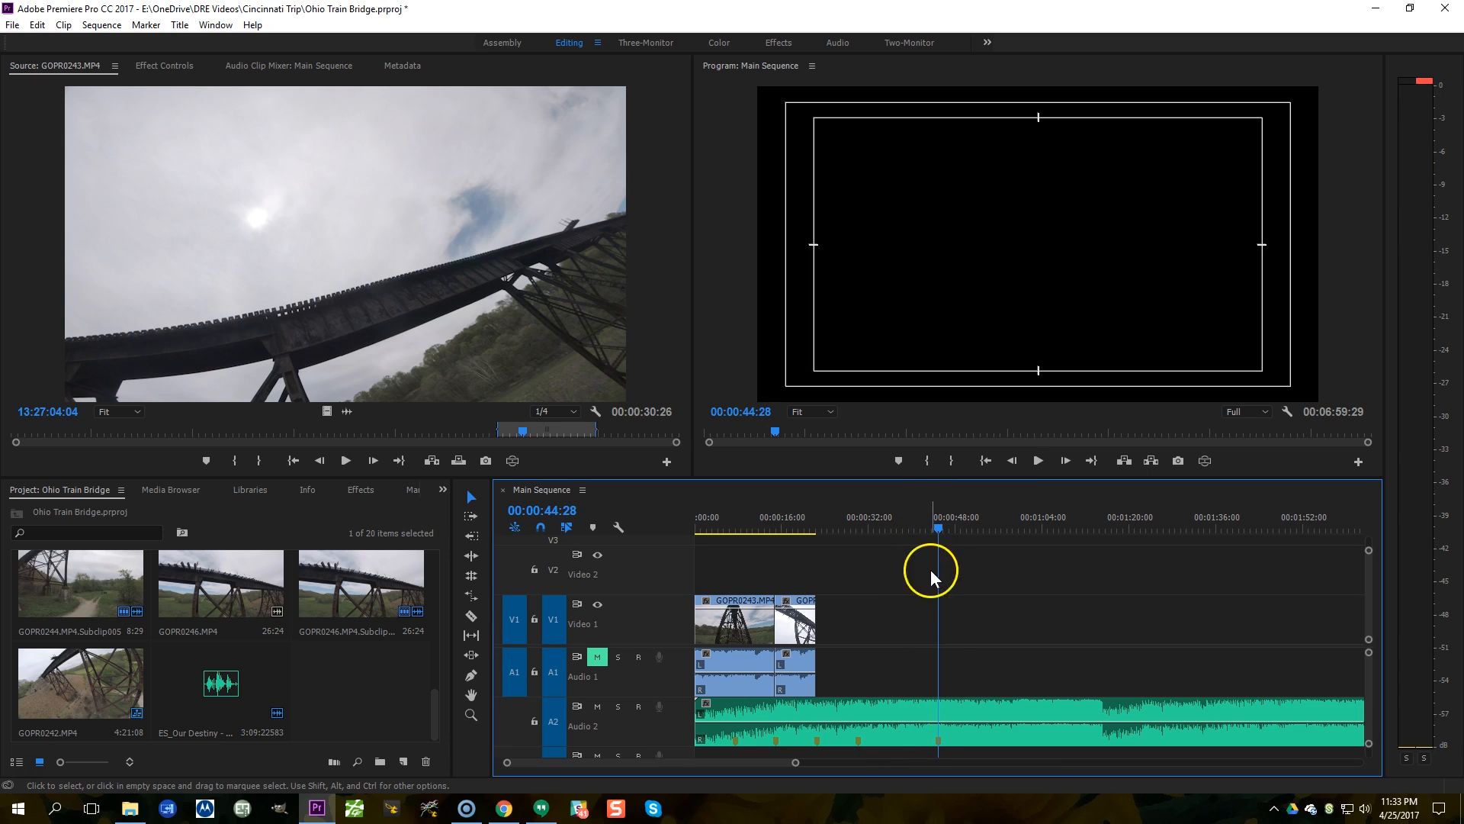
key(minus)
key(minus)
drag(1112, 627, 786, 627)
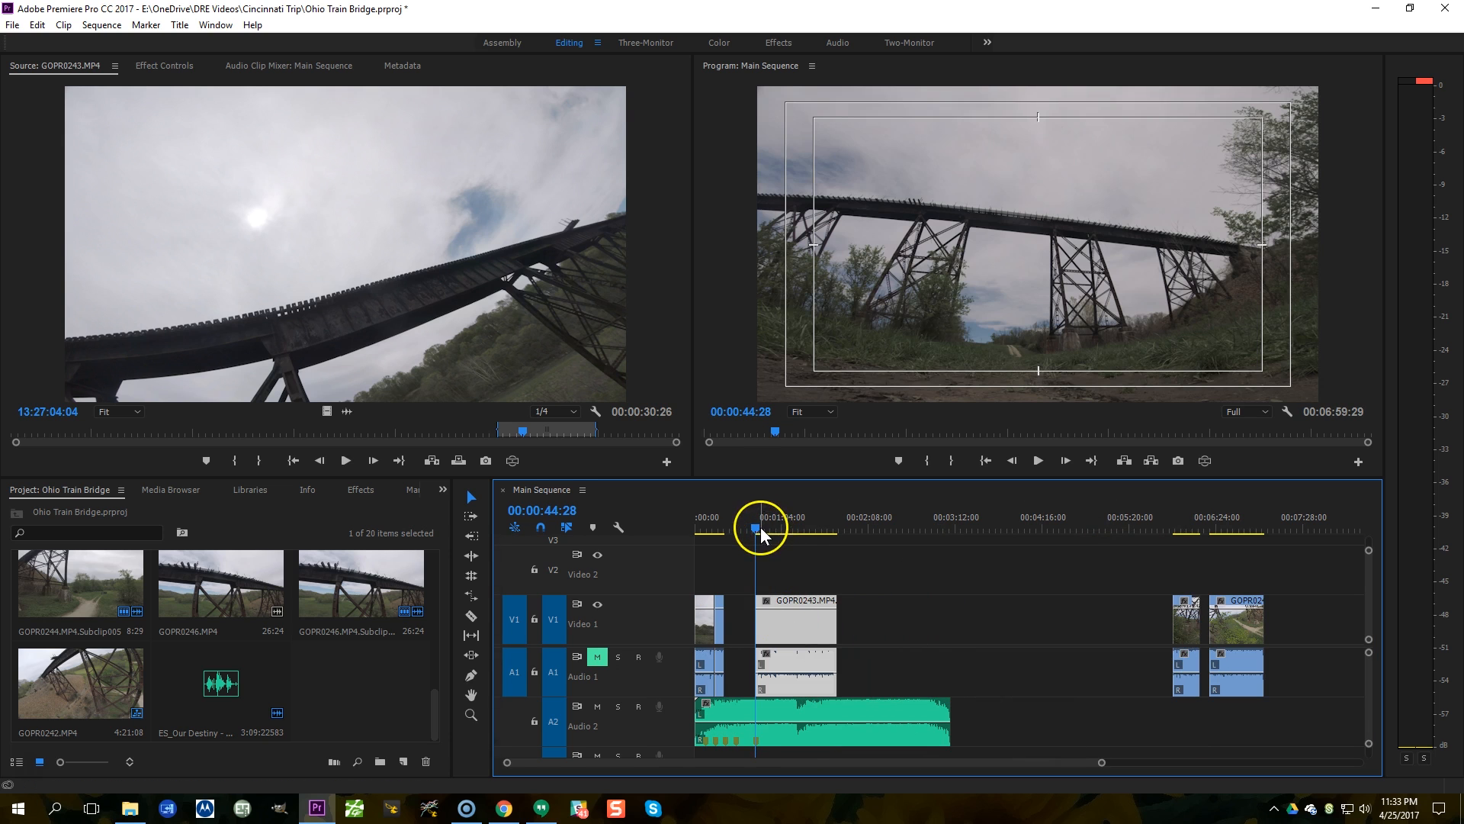
Step: Mute the music track and replay the moved clip to find the moment to match to the beat
key(space)
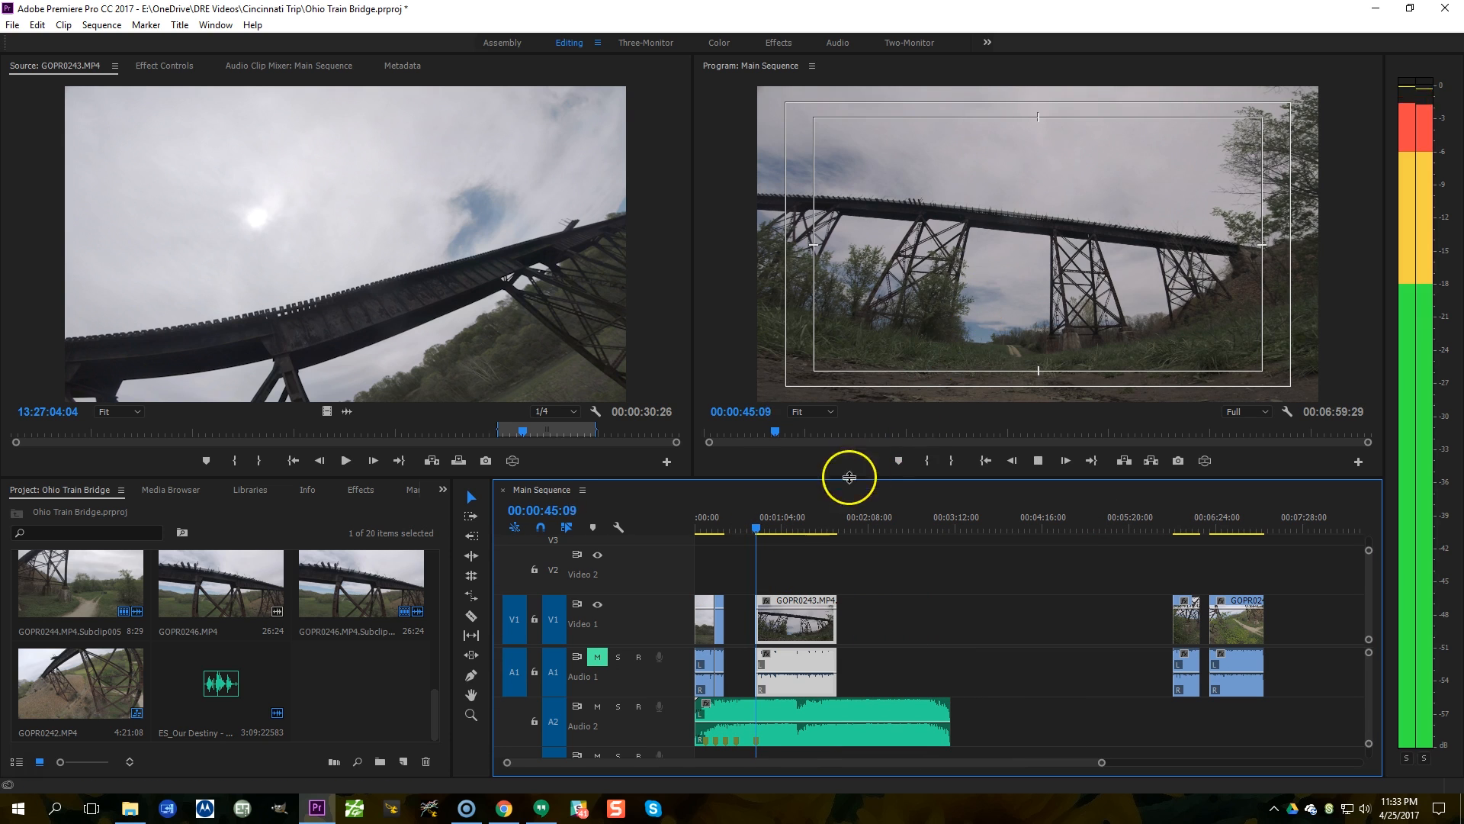
click(597, 706)
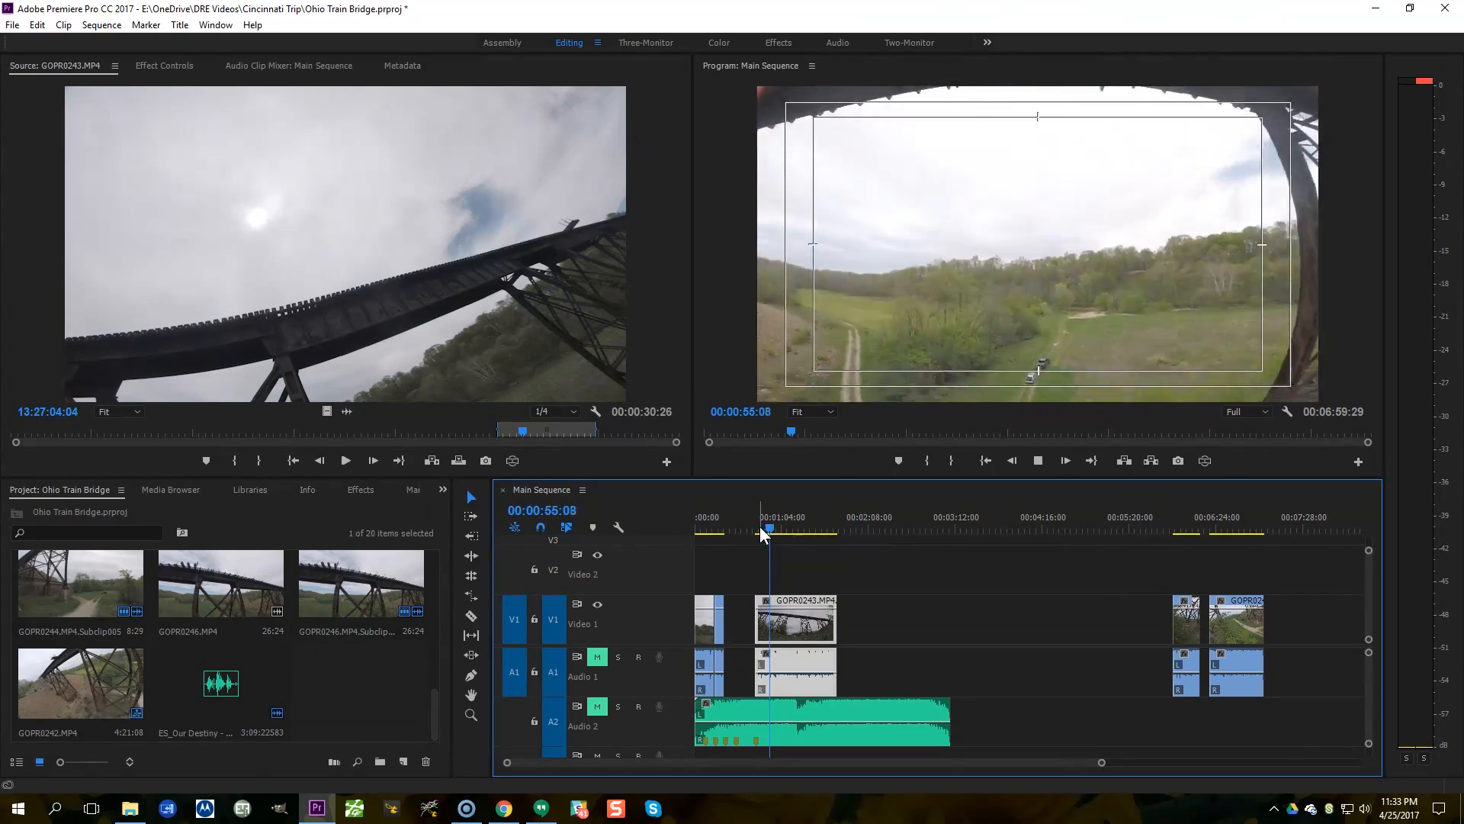
key(space)
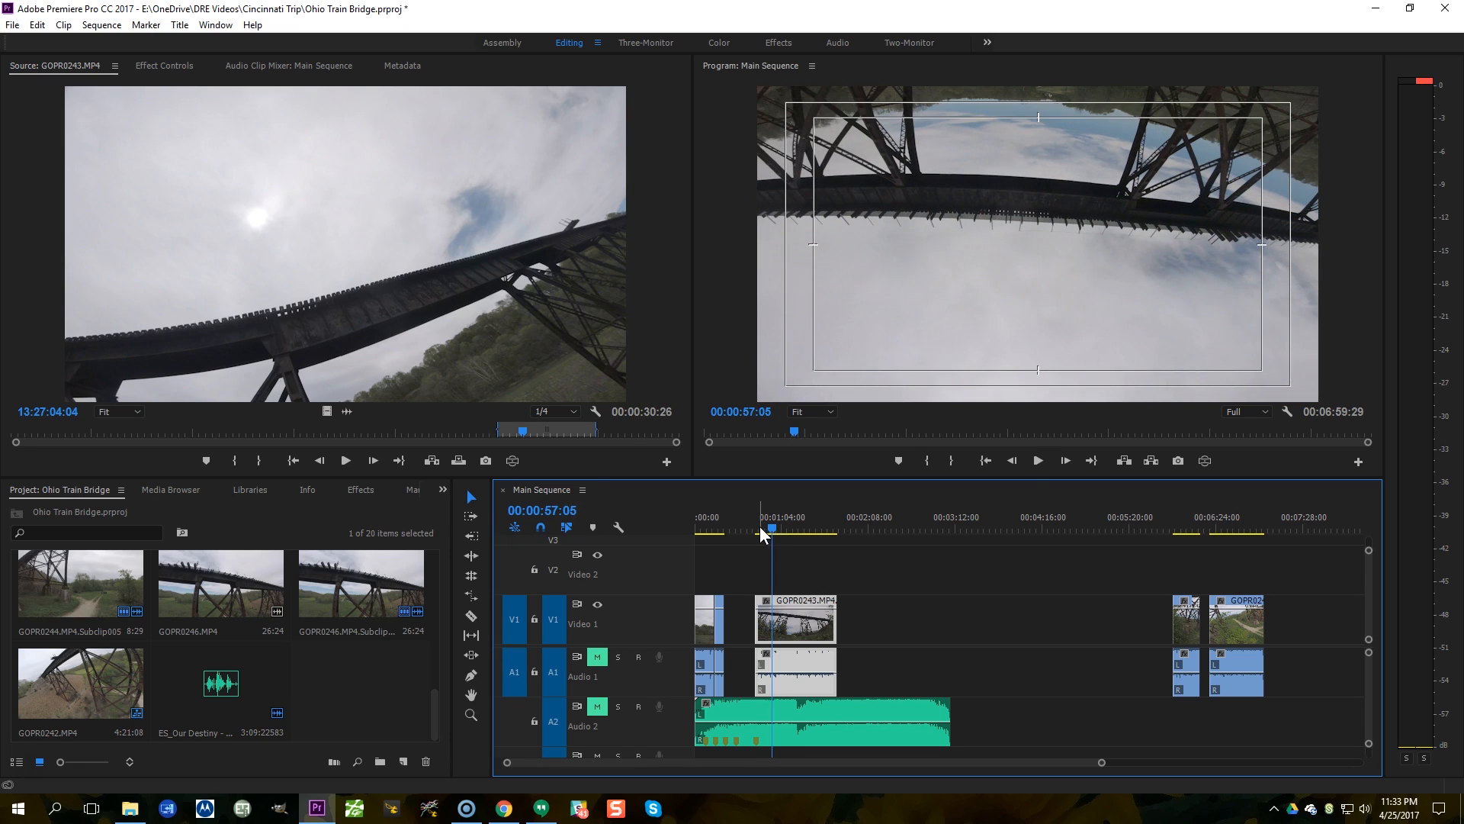
click(757, 507)
drag(771, 524, 764, 524)
key(space)
key(space)
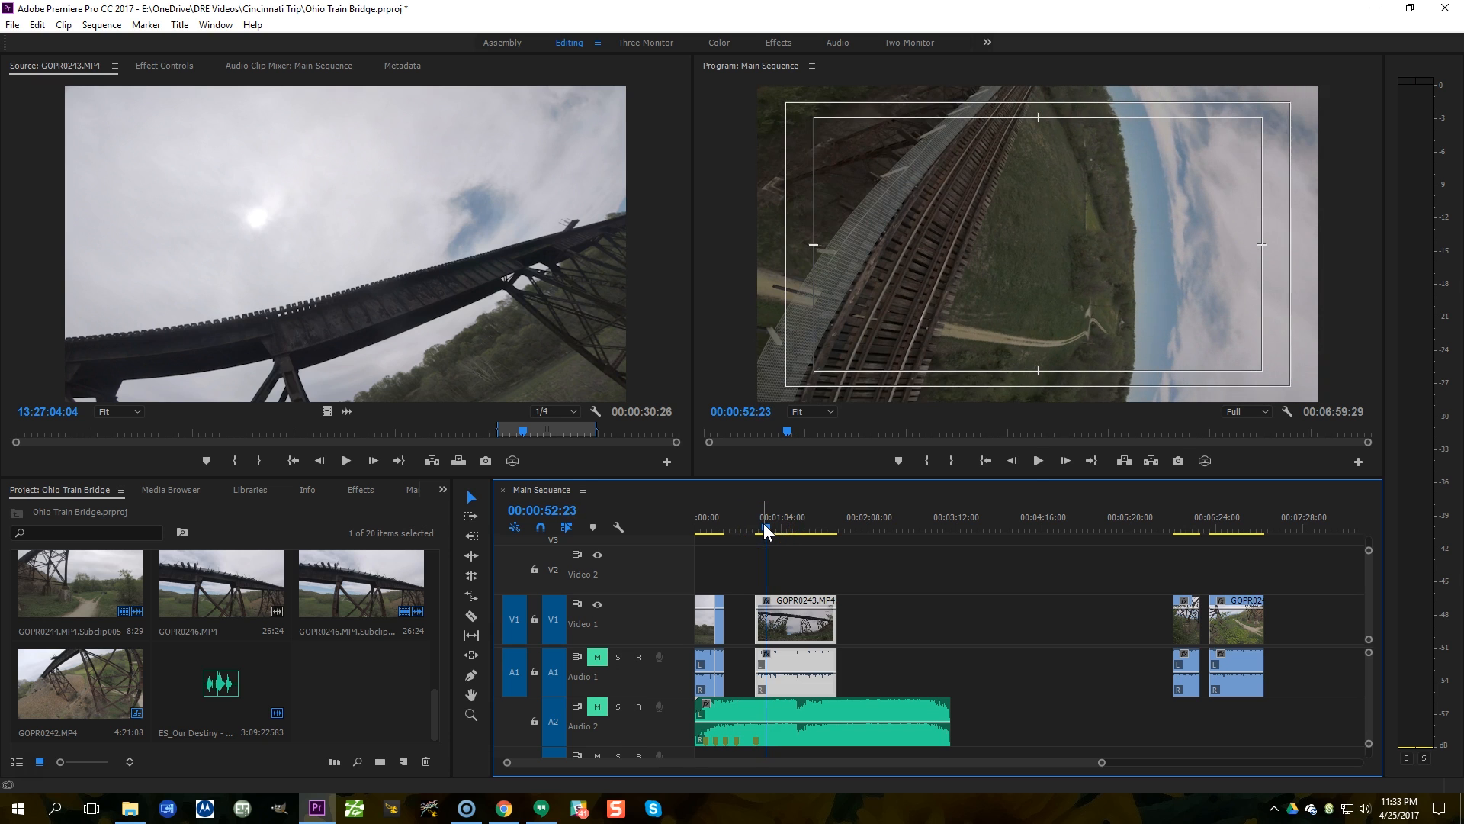
Step: Add a marker to the GOPR0243.MP4.Subclip001 clip at 00:00:52:09
click(767, 533)
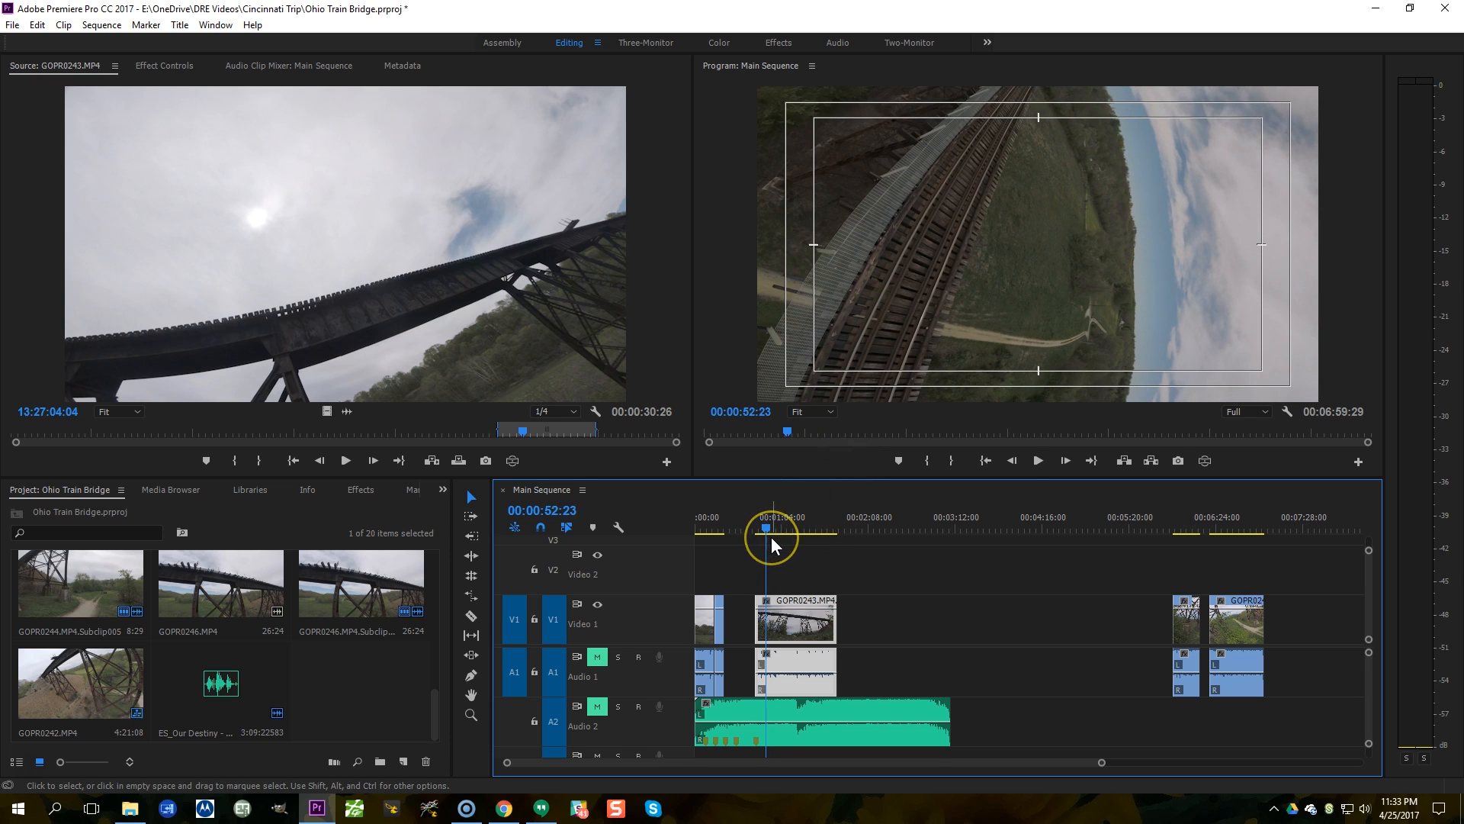
key(Left)
key(Left)
key(Left)
key(Left)
key(Left)
key(Left)
key(Left)
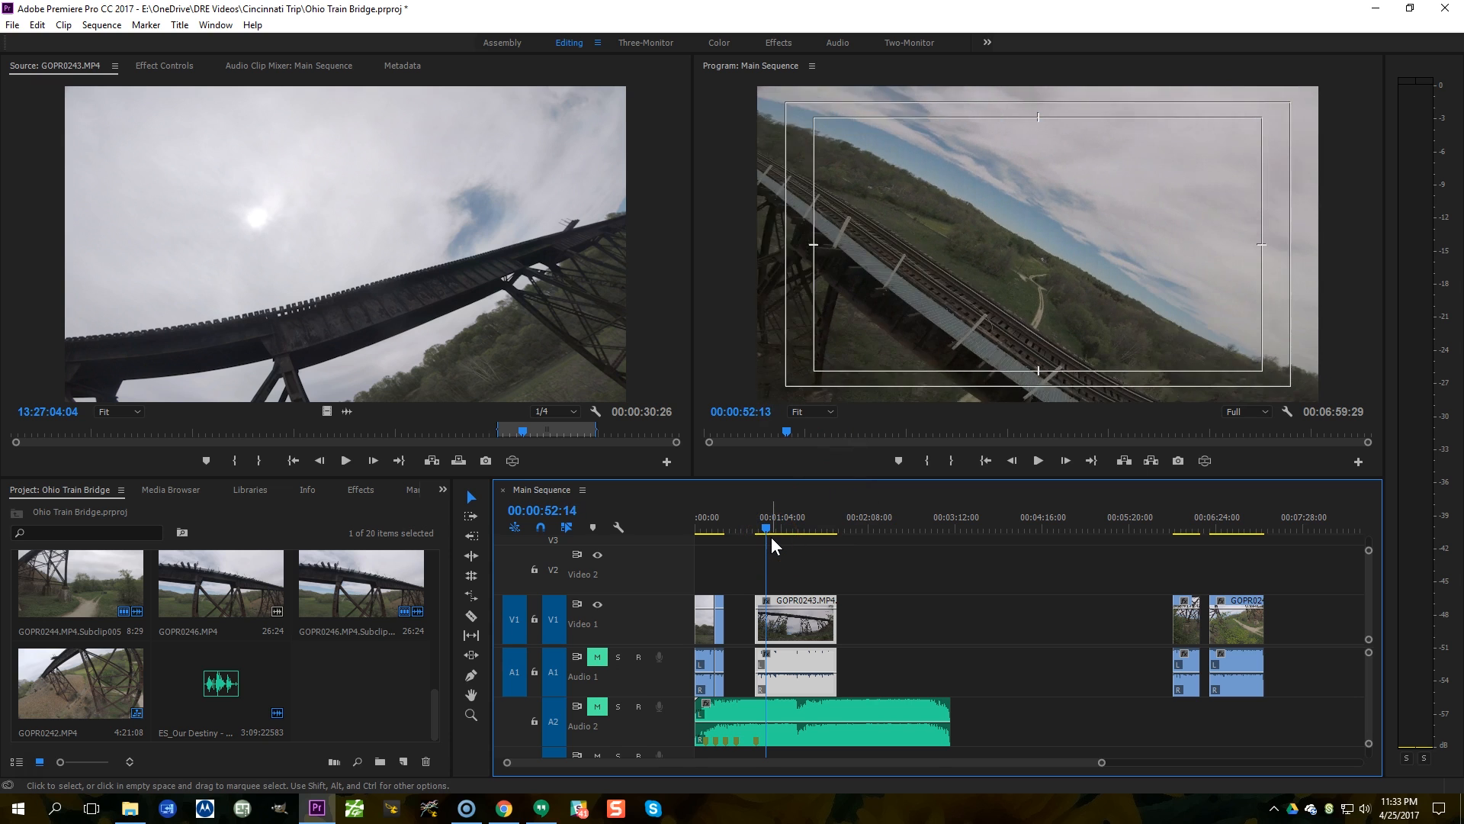
key(equal)
key(equal)
key(equal)
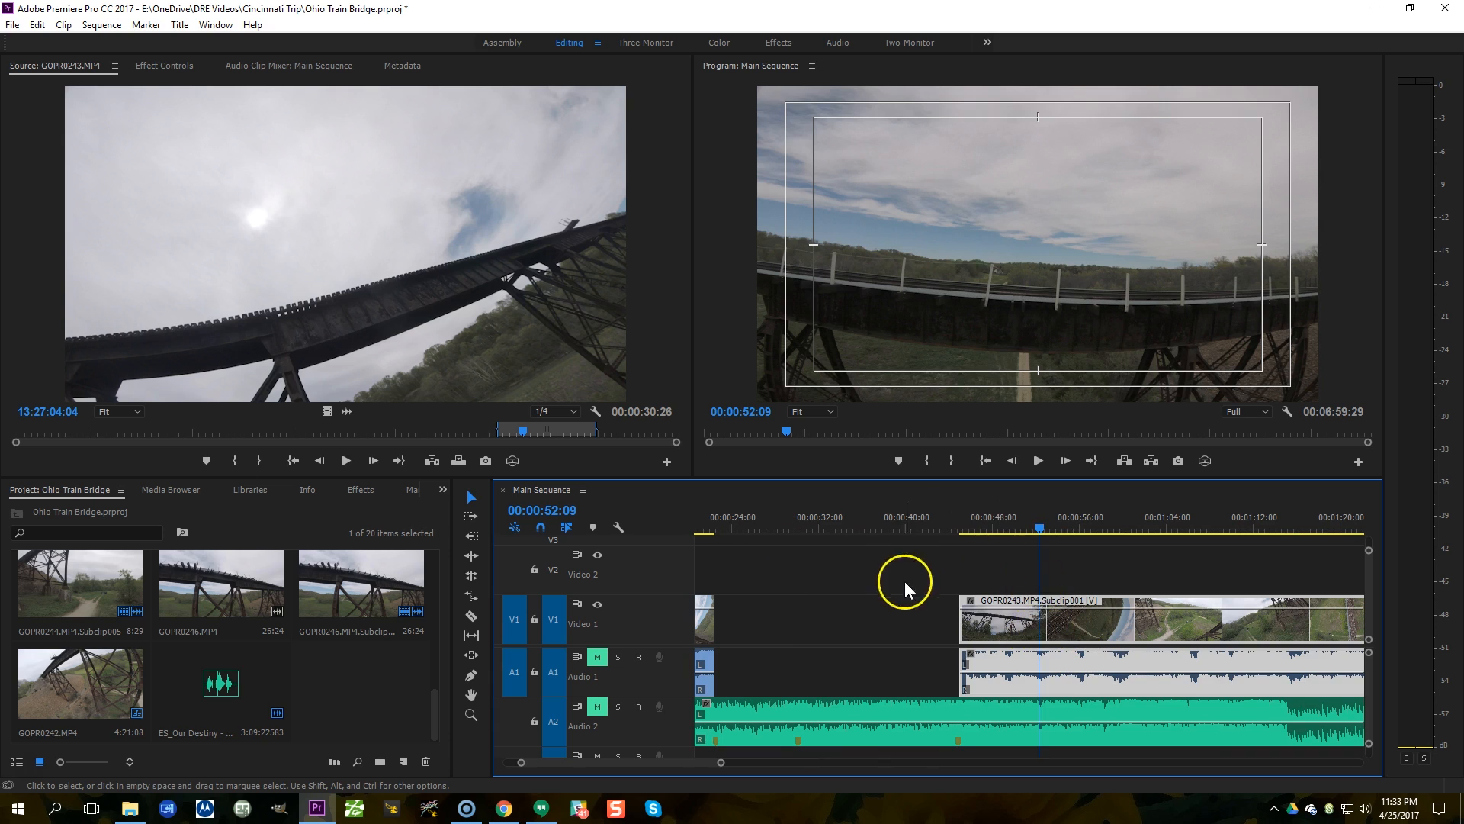
click(1037, 625)
key(m)
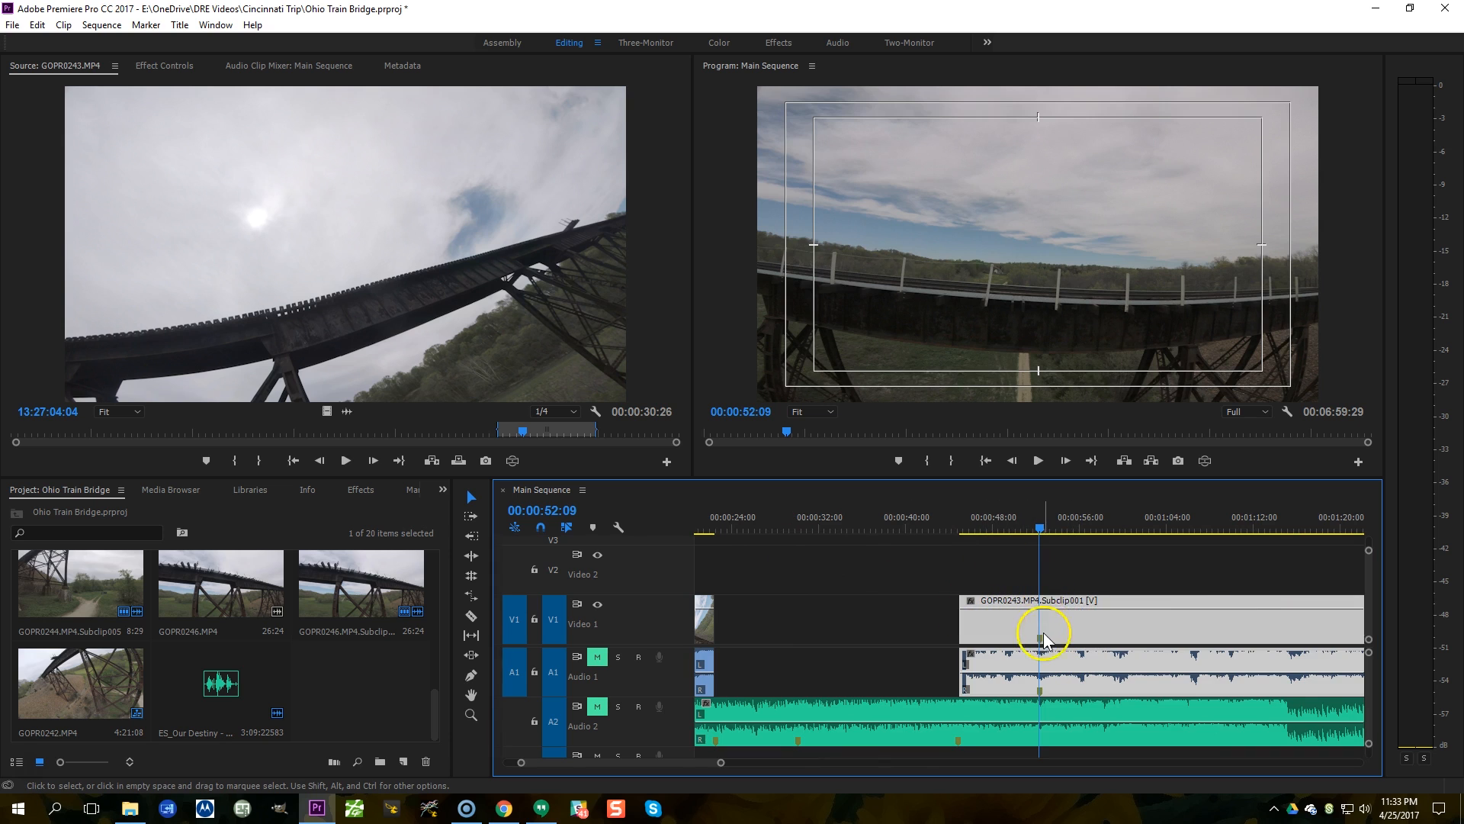
Step: Align the clip's marker with the fifth music marker and extend the clip's start back to the second clip's end
drag(1083, 625, 1005, 633)
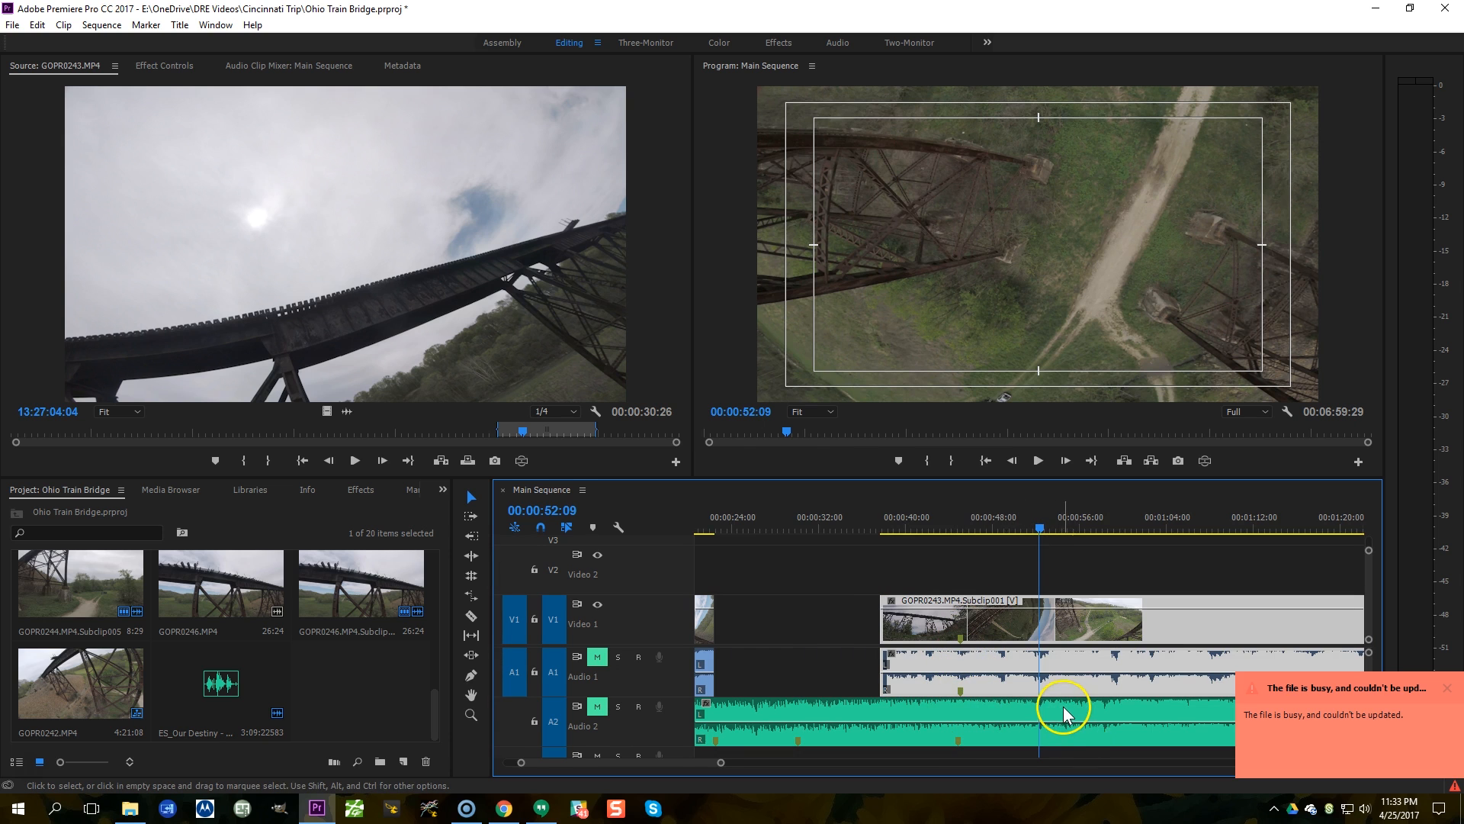
scroll(1062, 706, up, 3)
drag(999, 630, 834, 620)
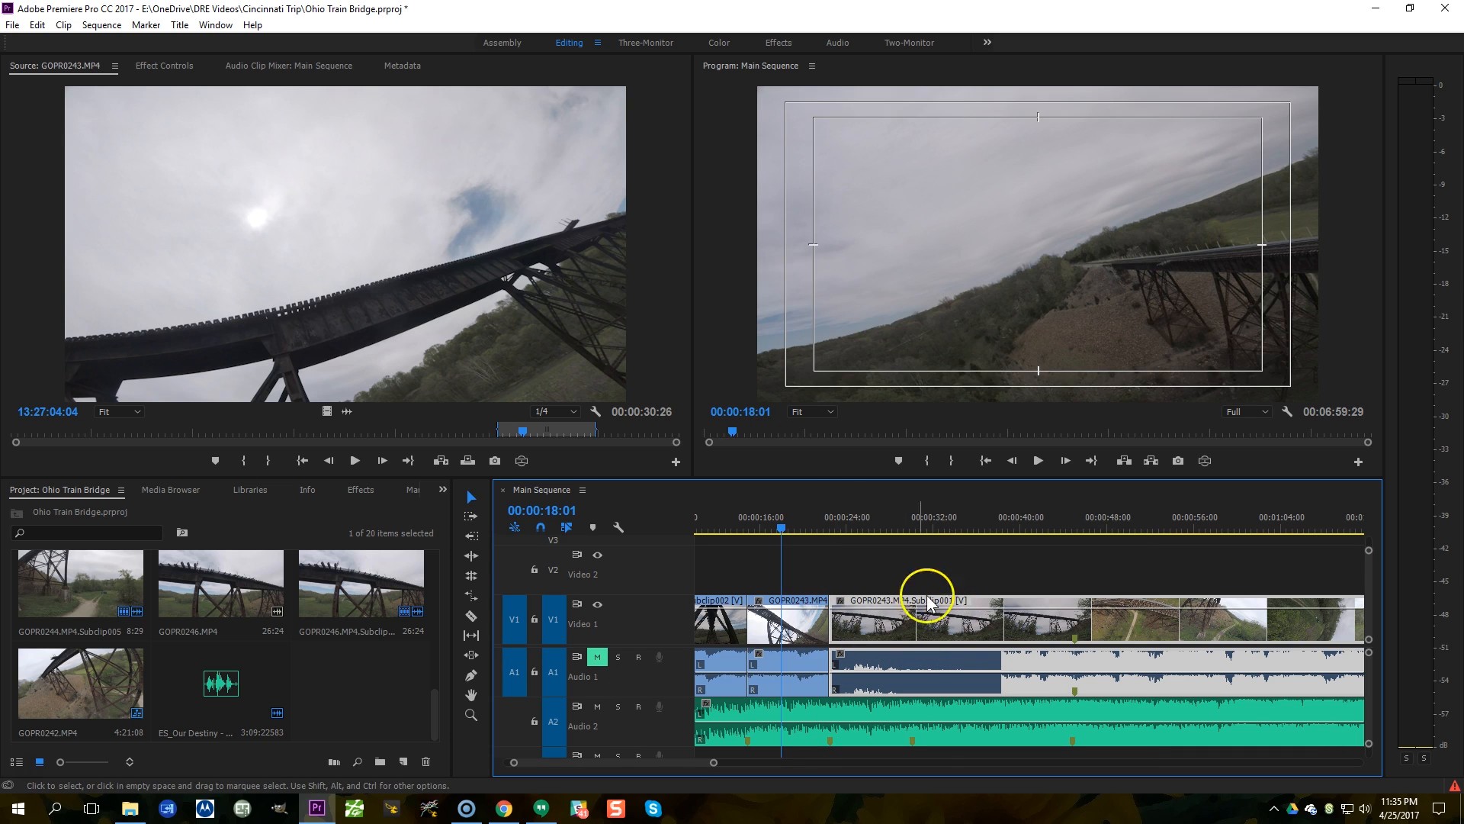
Step: Scrub the extended third clip and play from the end of the second clip into it with the music
drag(834, 519, 945, 531)
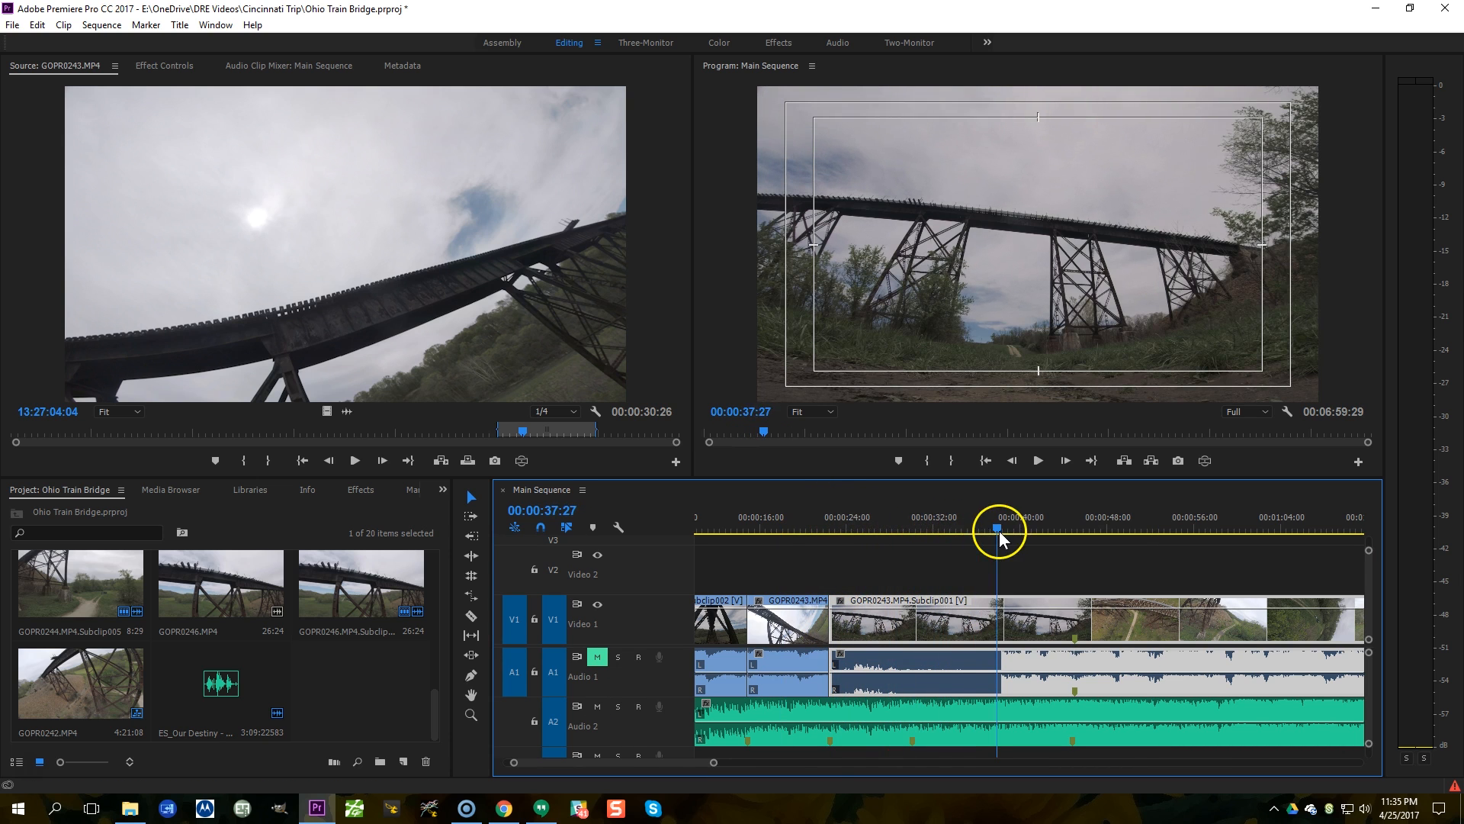
drag(872, 549, 907, 548)
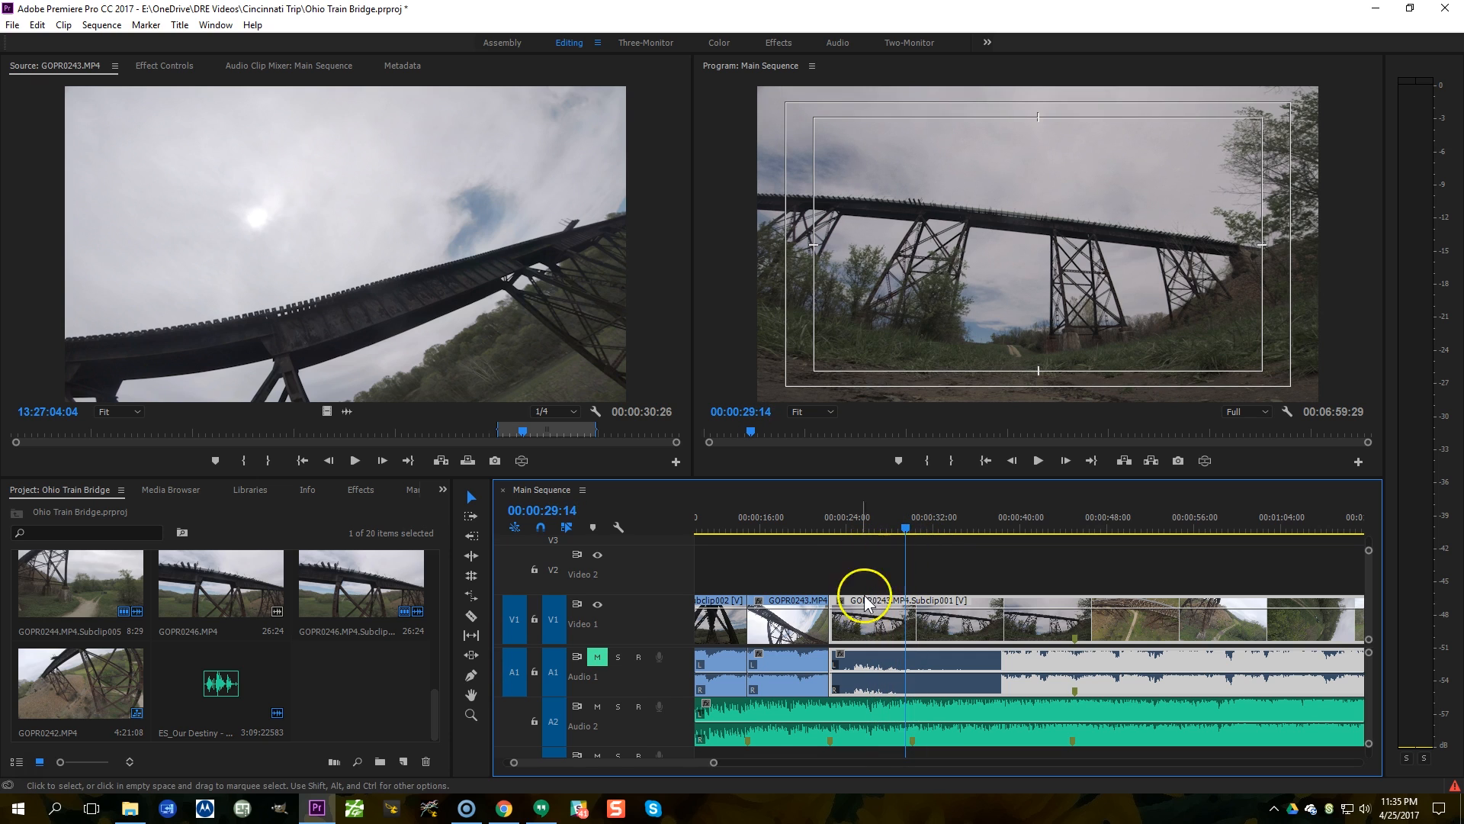
click(810, 520)
key(space)
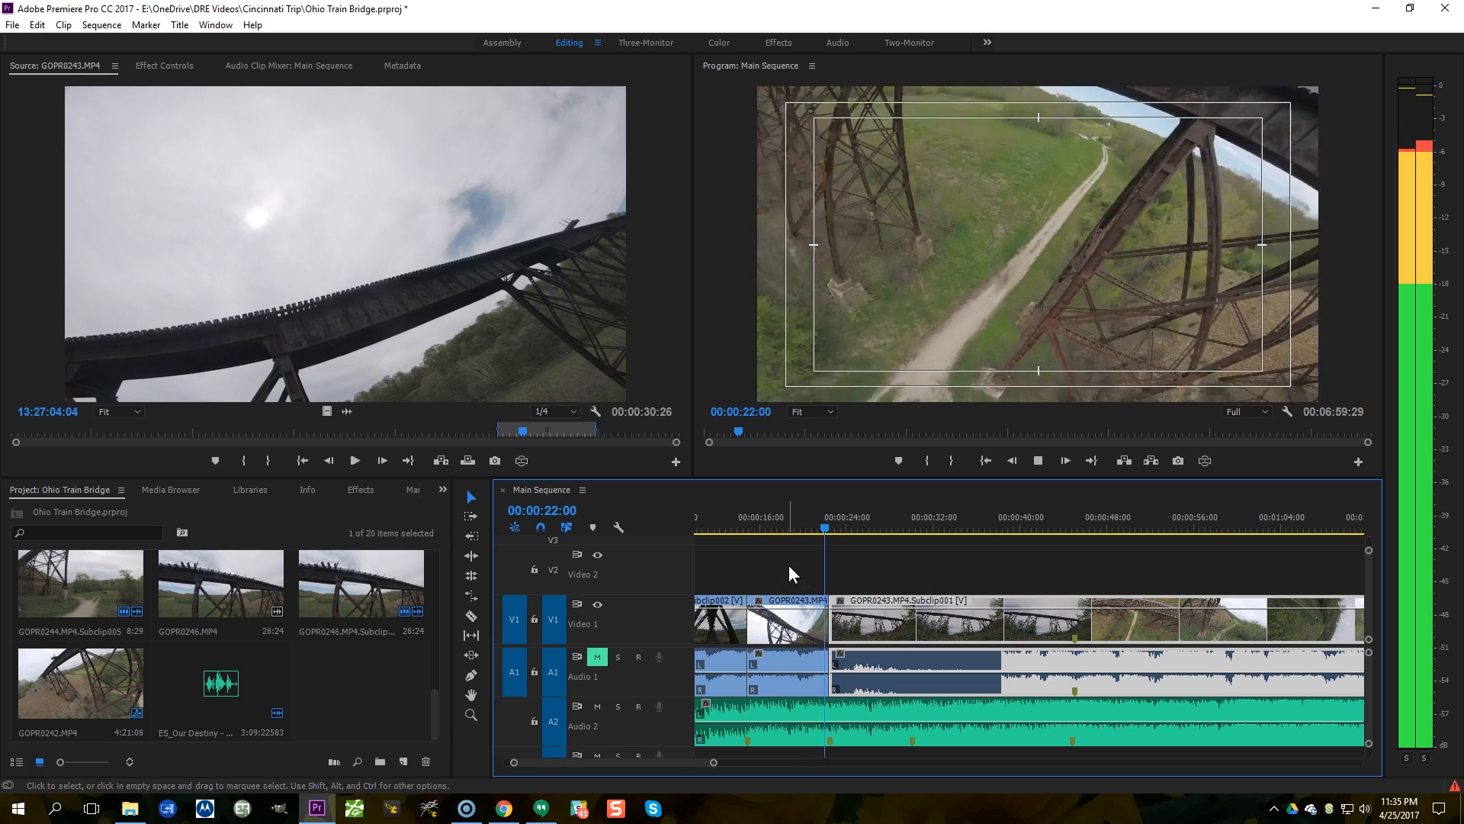
key(XF86AudioLowerVolume)
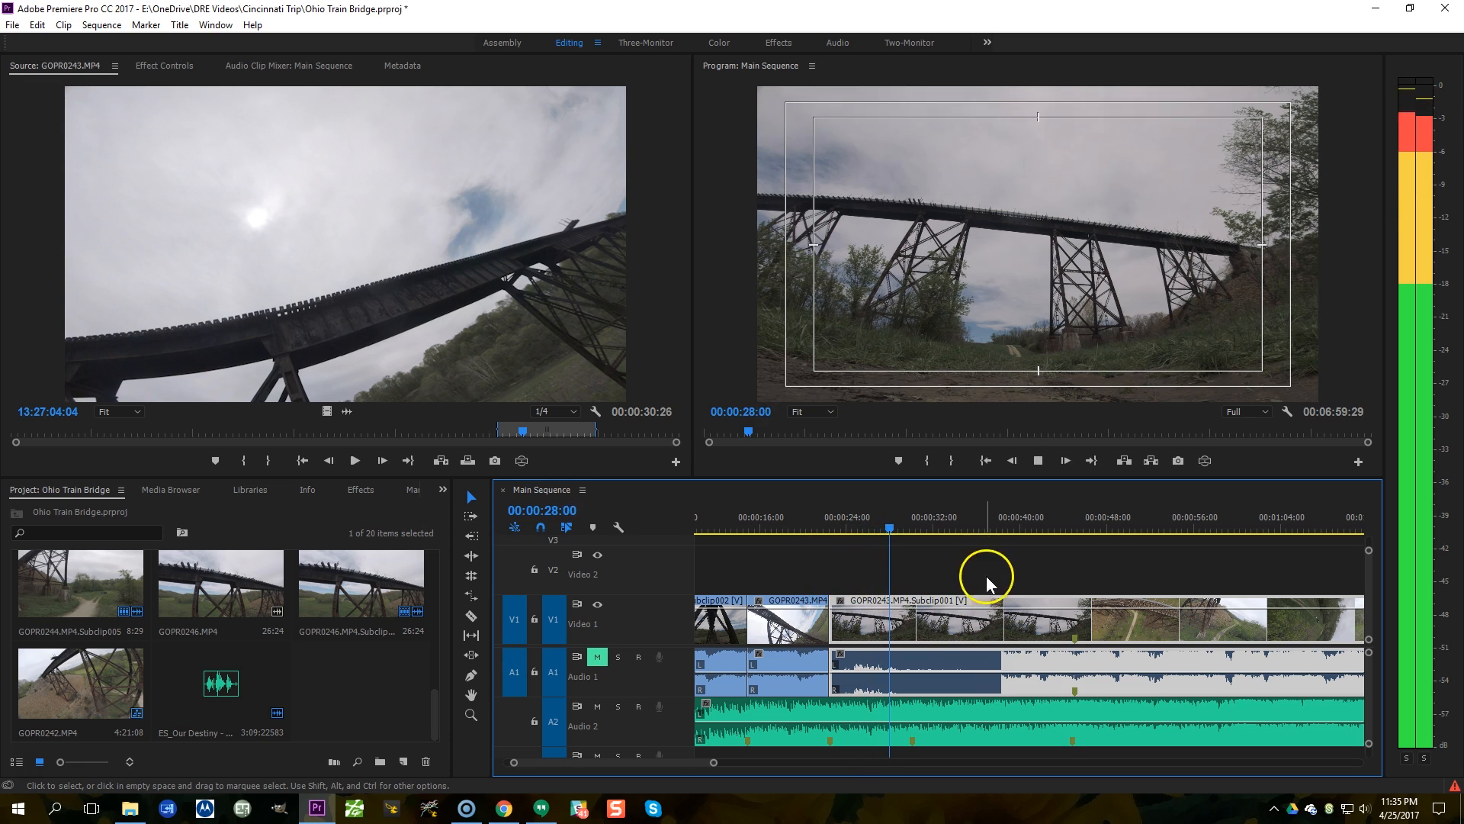
key(space)
click(952, 525)
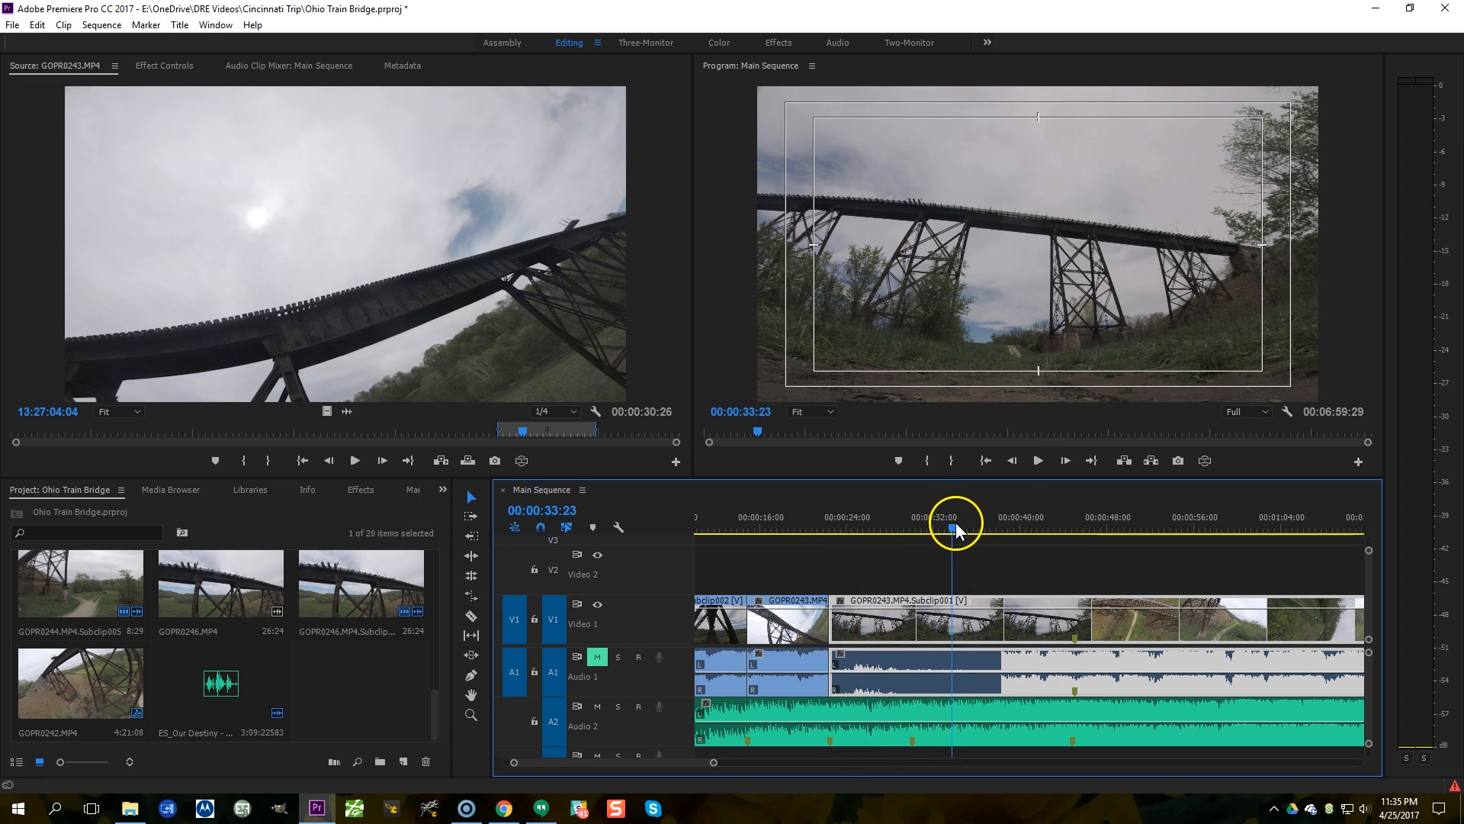
key(space)
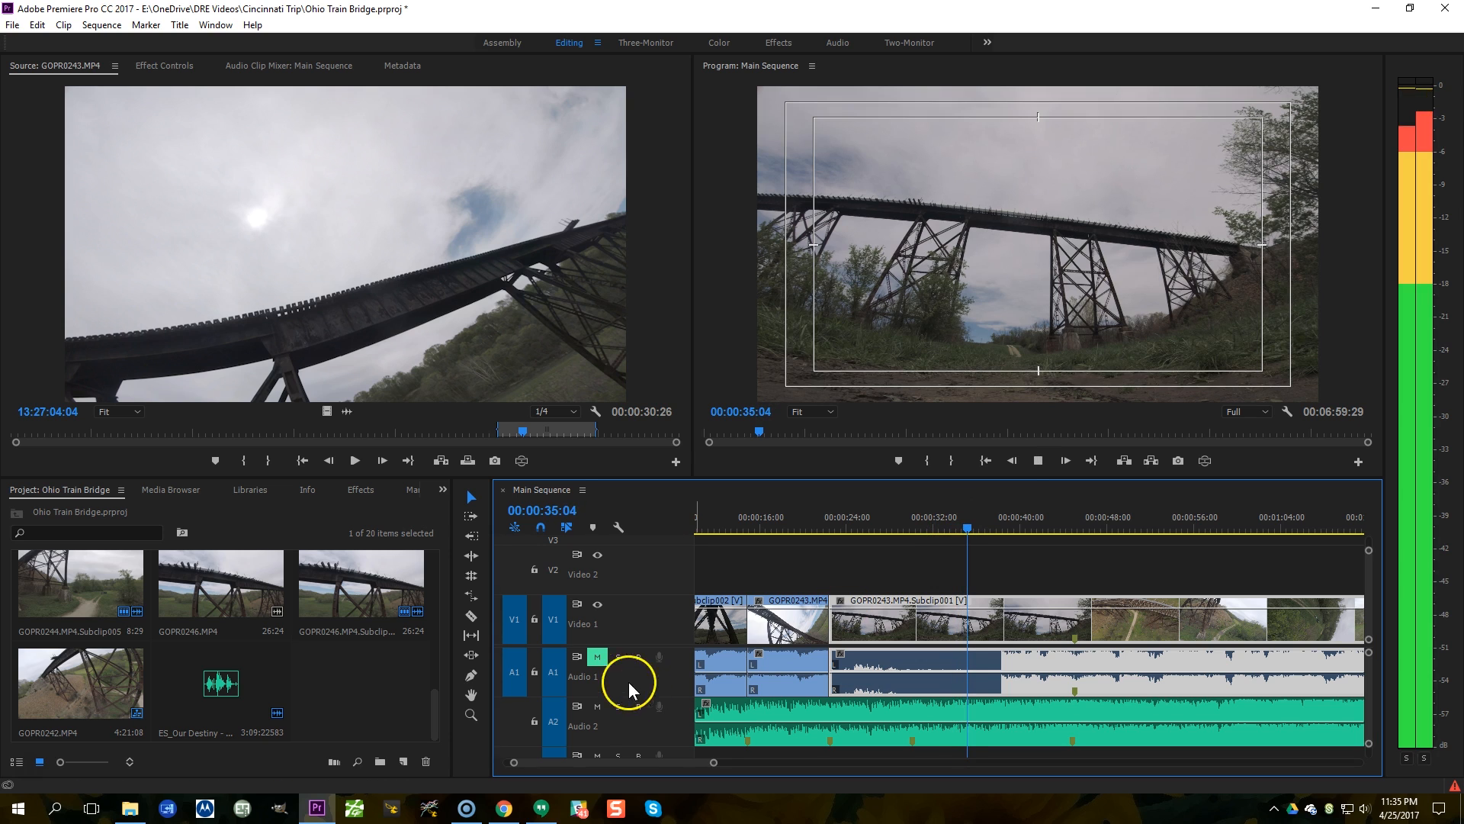
Step: Unmute the Audio 1 track and play the third clip past the fifth music marker
key(space)
click(598, 656)
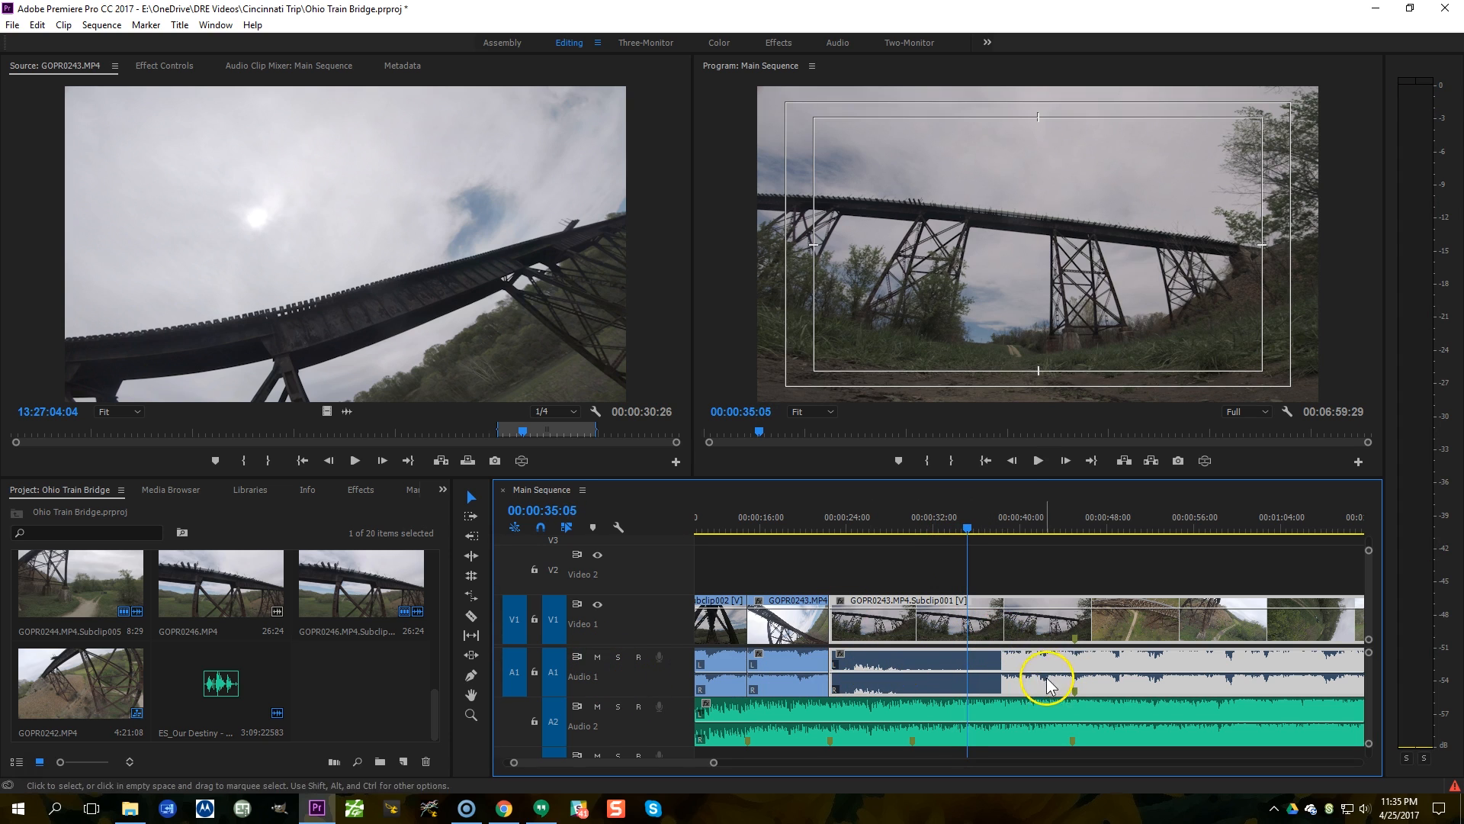
key(space)
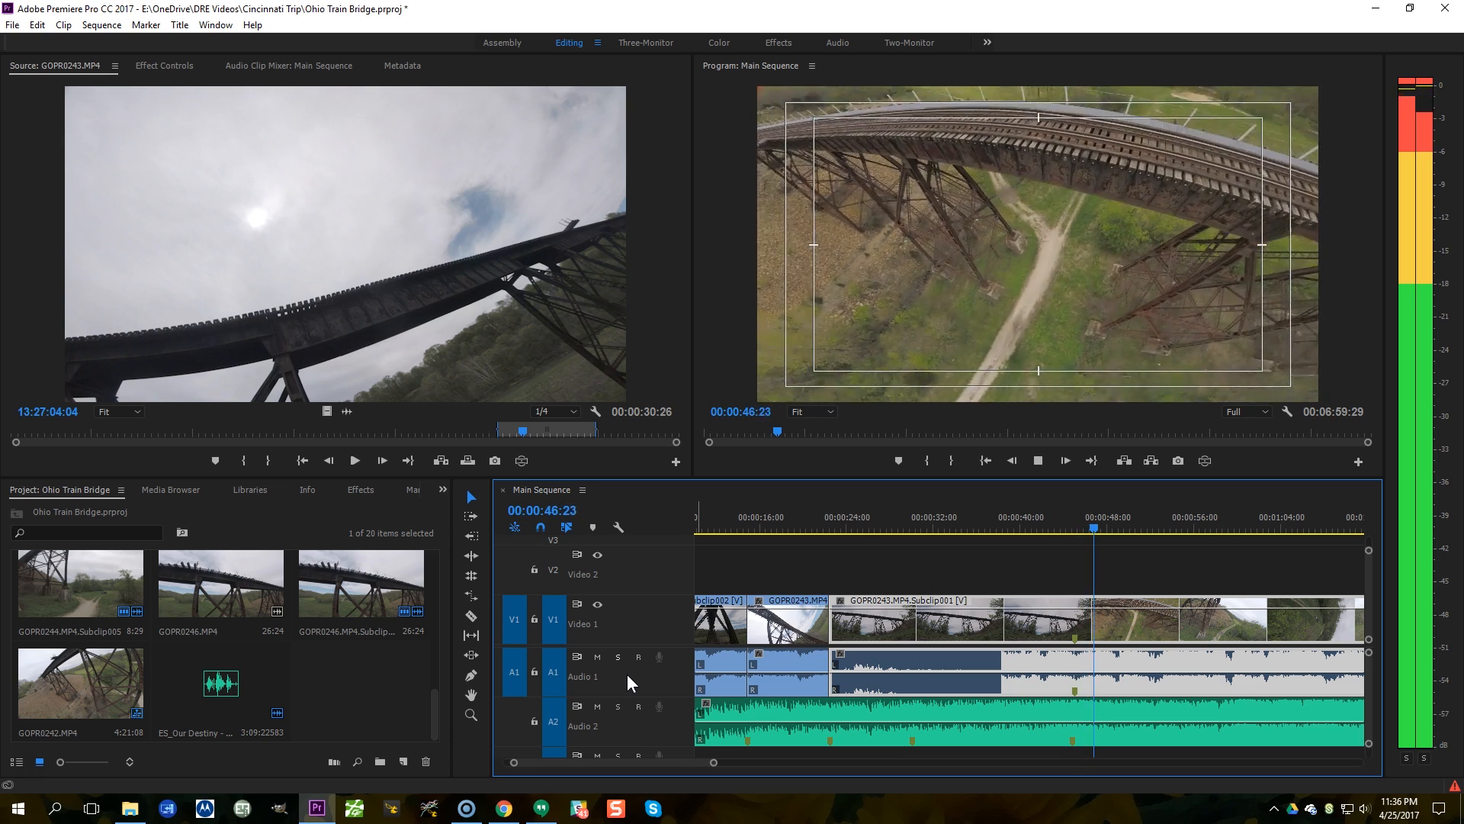
key(space)
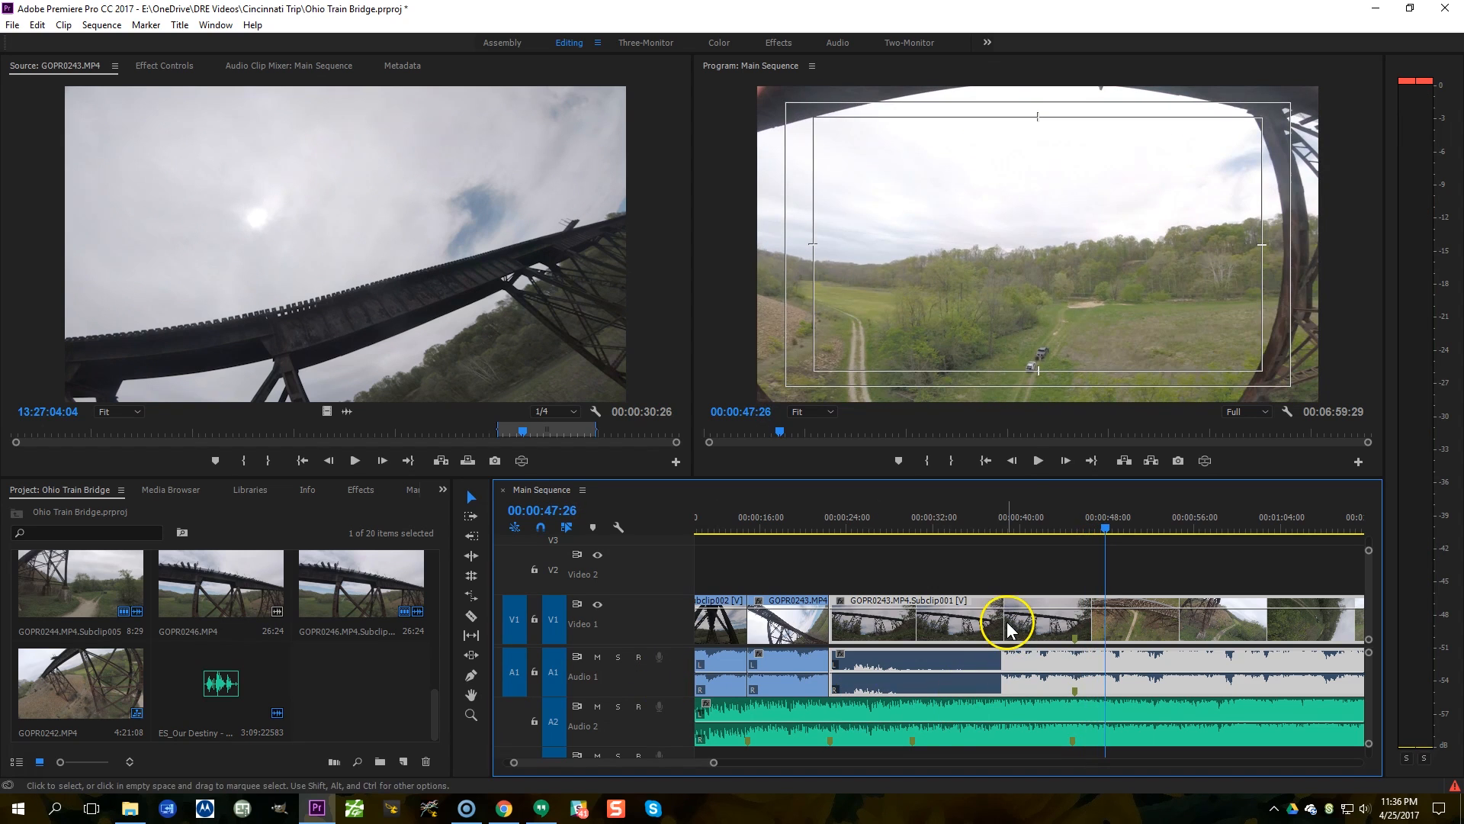
Step: Cut the third clip at 00:00:37:18, delete the part before the cut and select the remaining part
key(c)
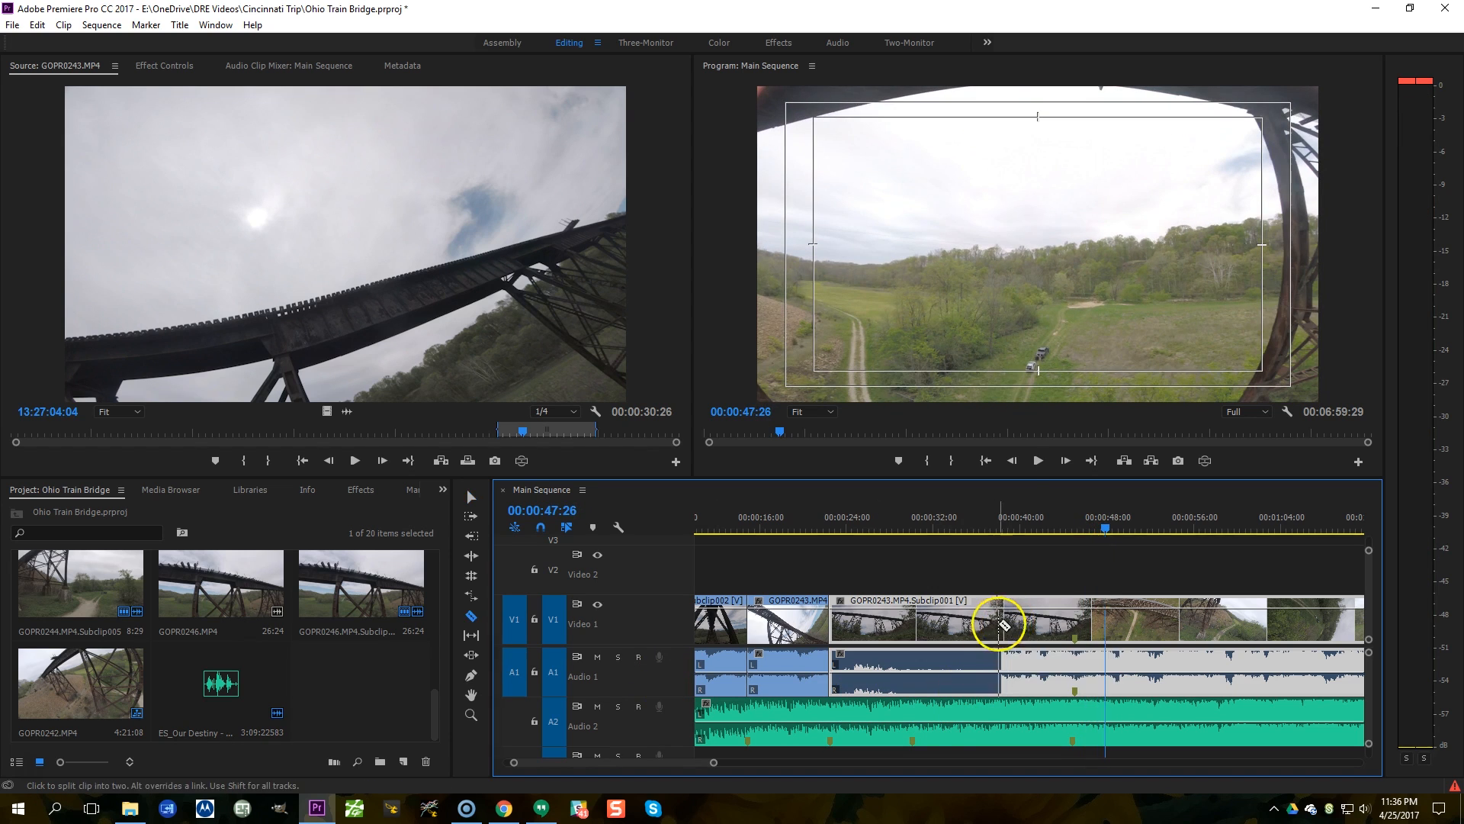
click(994, 627)
key(v)
key(Delete)
click(1031, 625)
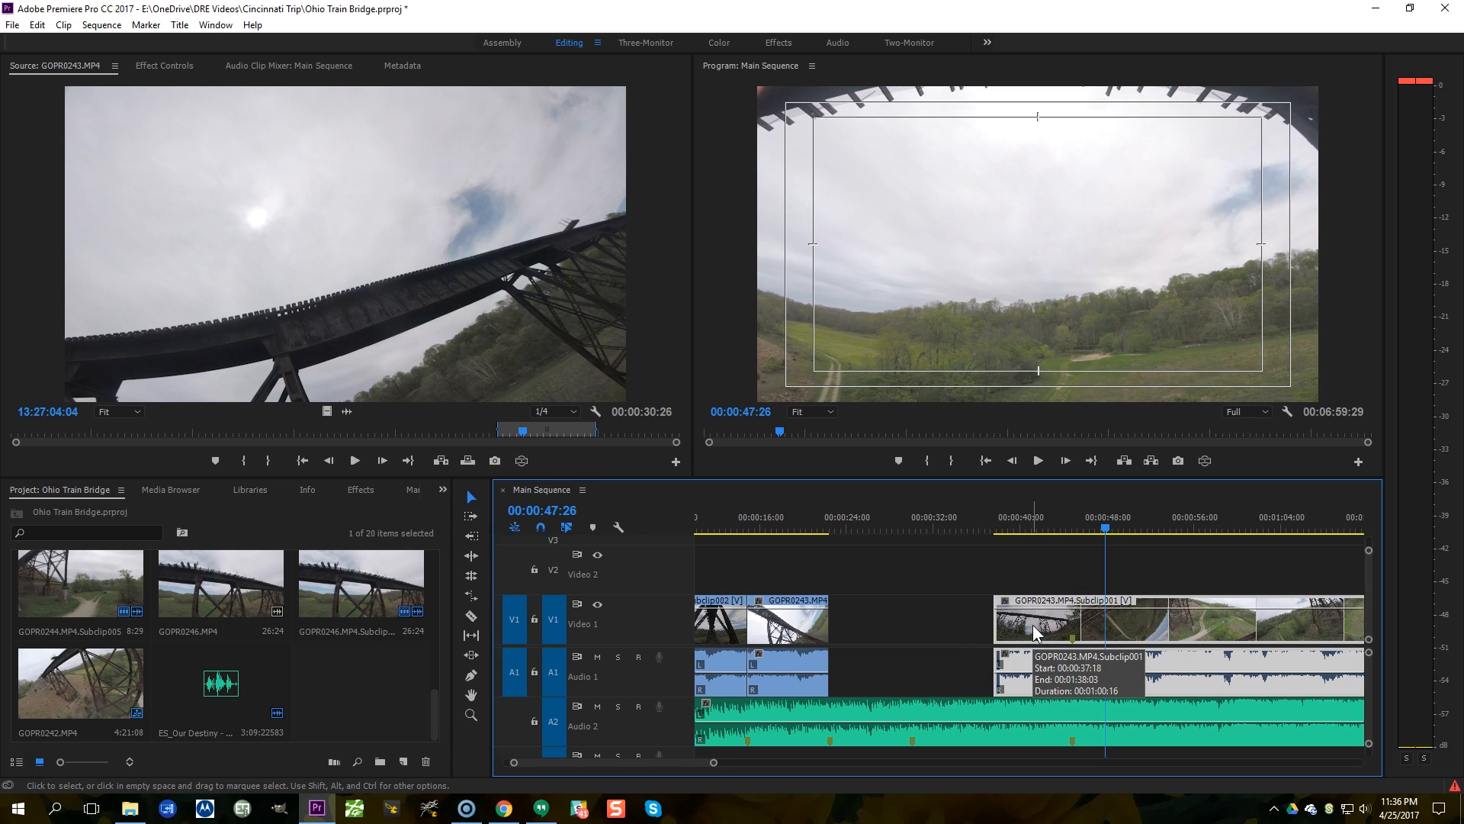
click(1038, 629)
click(1030, 645)
click(1022, 642)
click(1036, 621)
click(1025, 622)
Step: Play the trimmed clip past the fifth music marker and nudge the clip about 13 frames later
drag(976, 516, 1012, 523)
key(space)
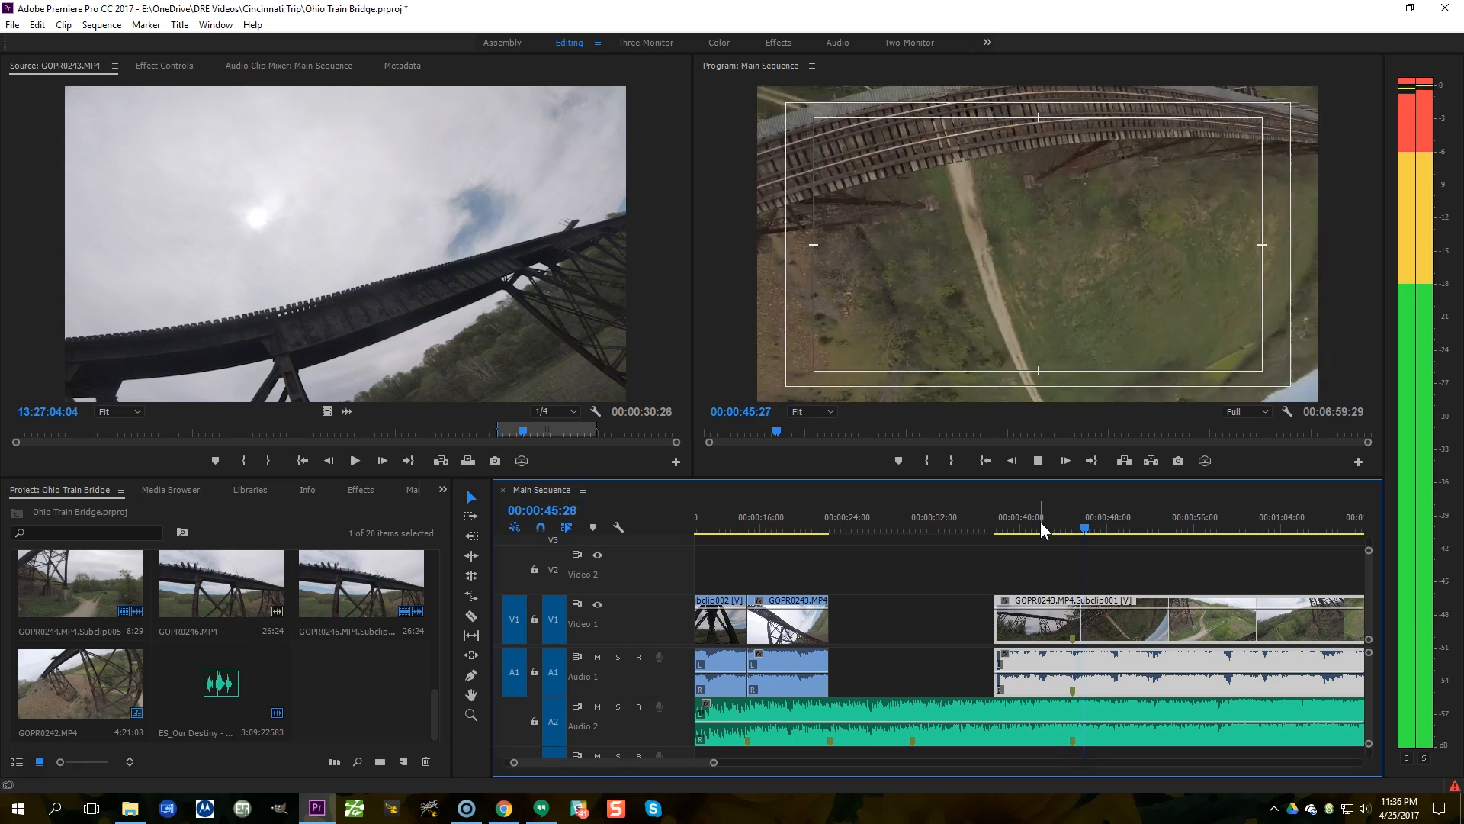
click(1095, 610)
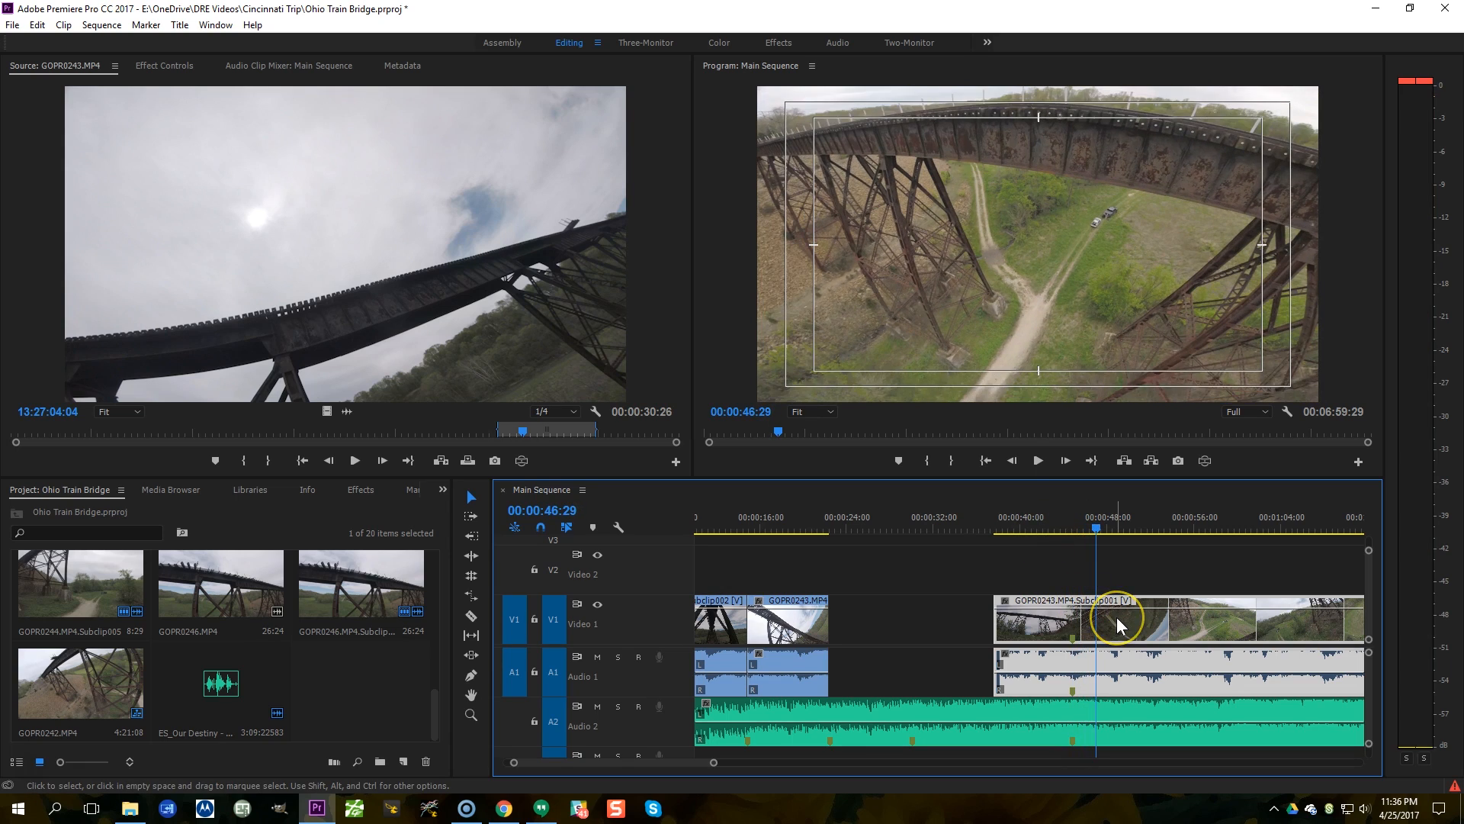
key(alt+Right)
key(alt+Right)
key(alt+Right)
key(alt+Right)
key(alt+Right)
key(alt+Right)
key(alt+Right)
key(alt+Right)
key(alt+Right)
key(alt+Right)
key(alt+Right)
key(alt+Right)
key(alt+Right)
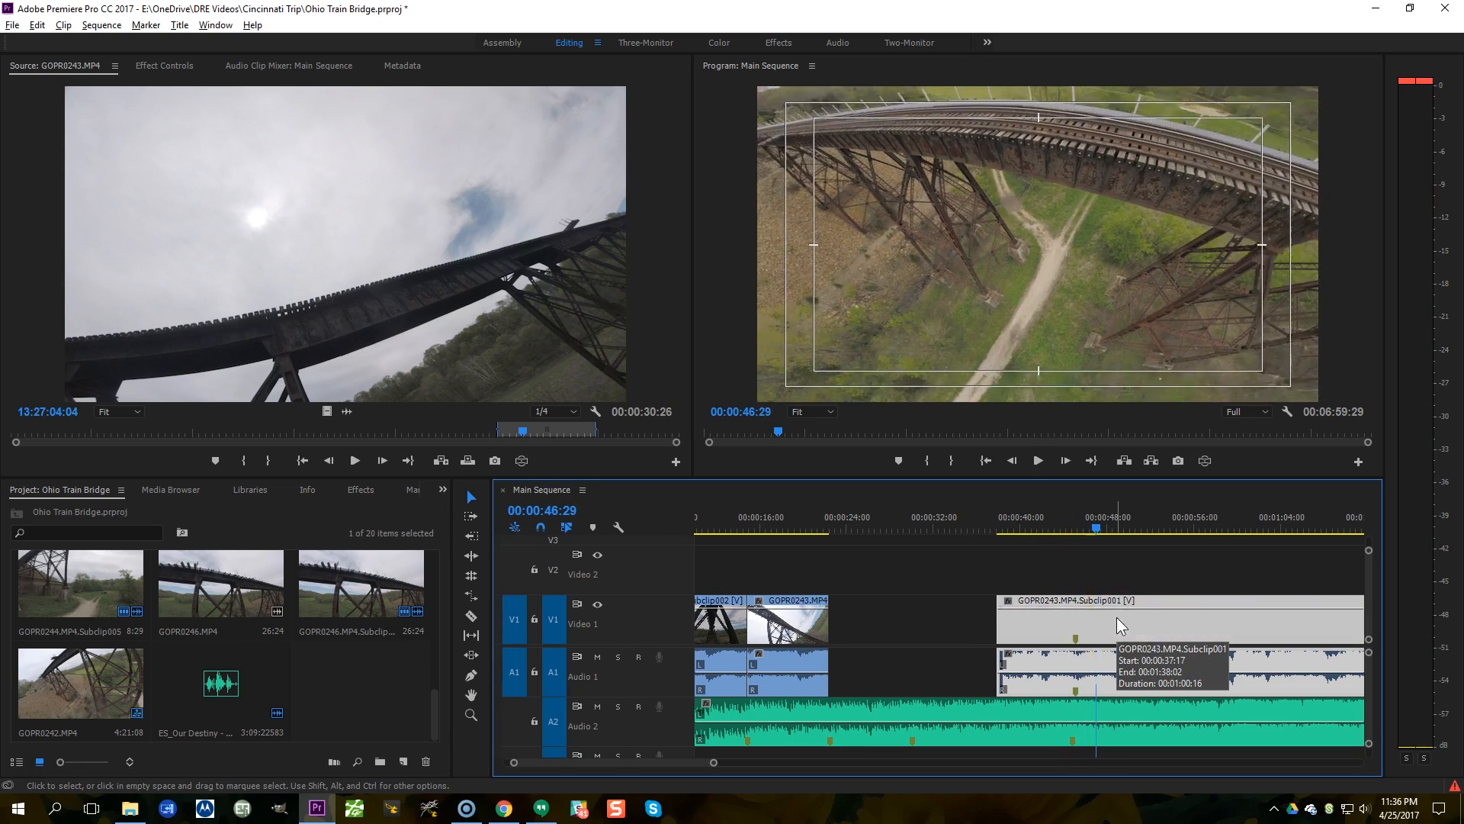
Step: Replay the nudged clip across the fifth music marker to check the match with the beat
click(1051, 518)
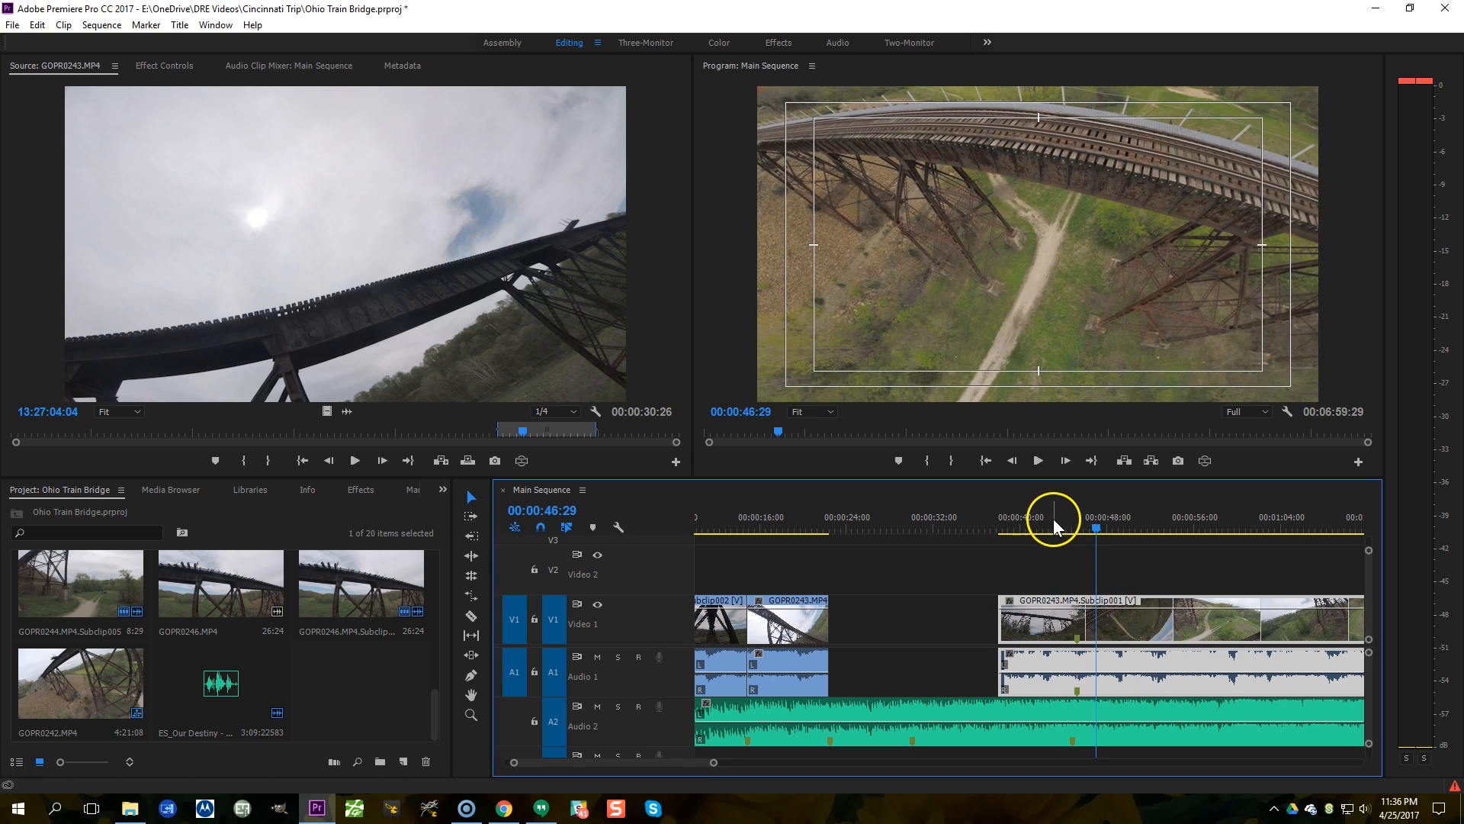
key(space)
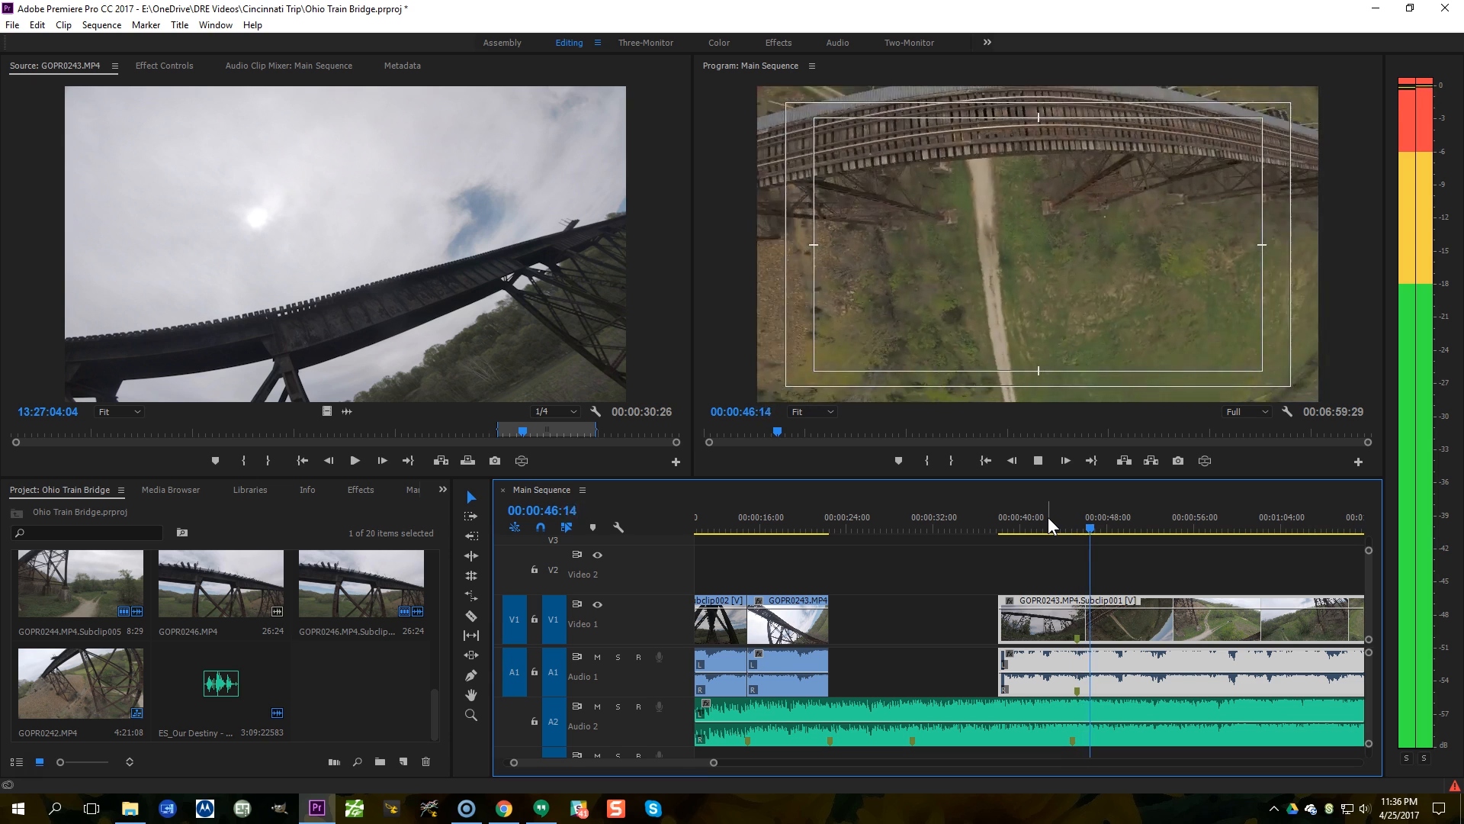
key(space)
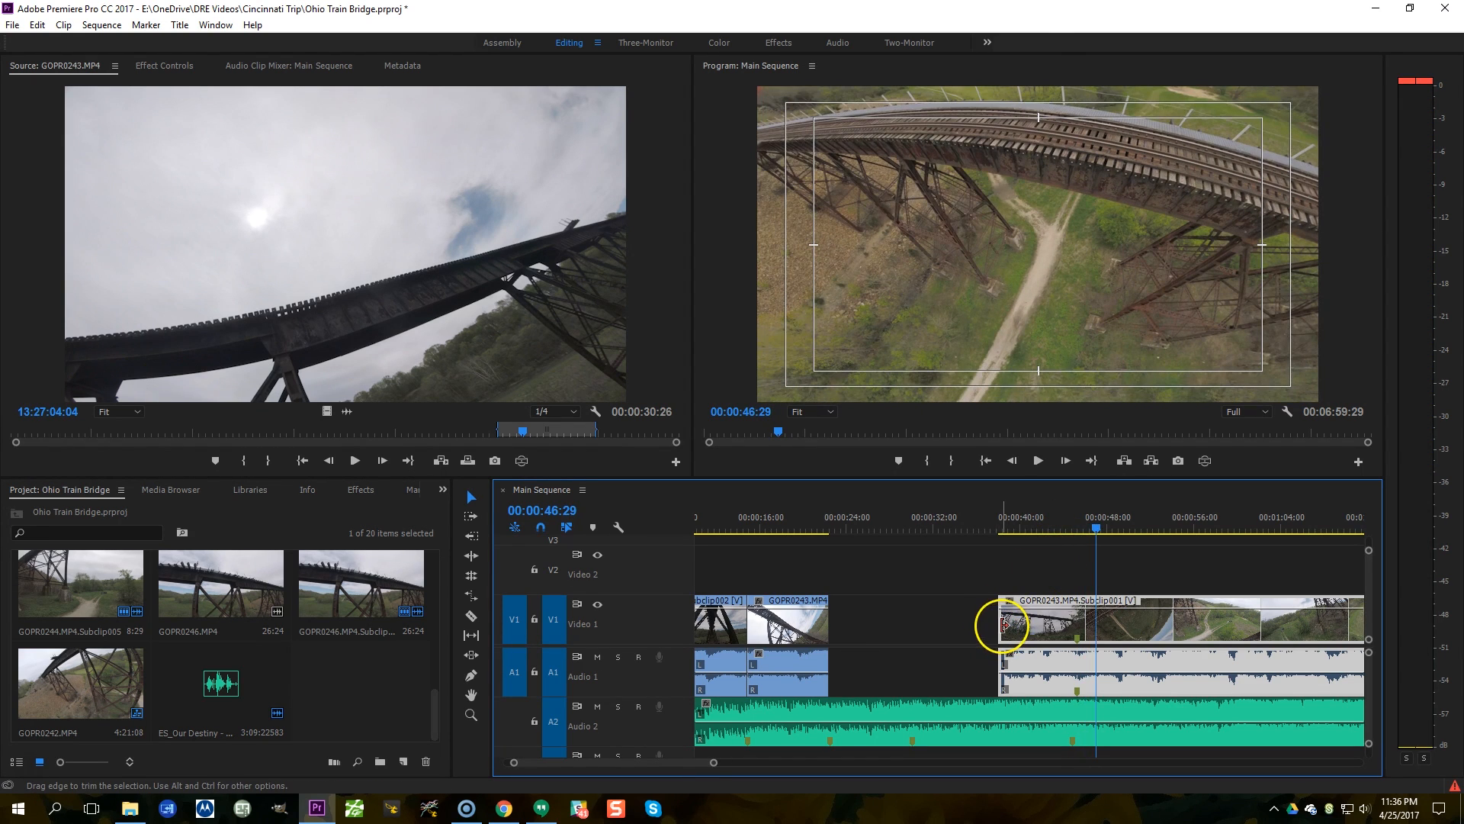
mouse_move(1003, 624)
mouse_down()
mouse_move(978, 625)
mouse_move(999, 629)
mouse_up()
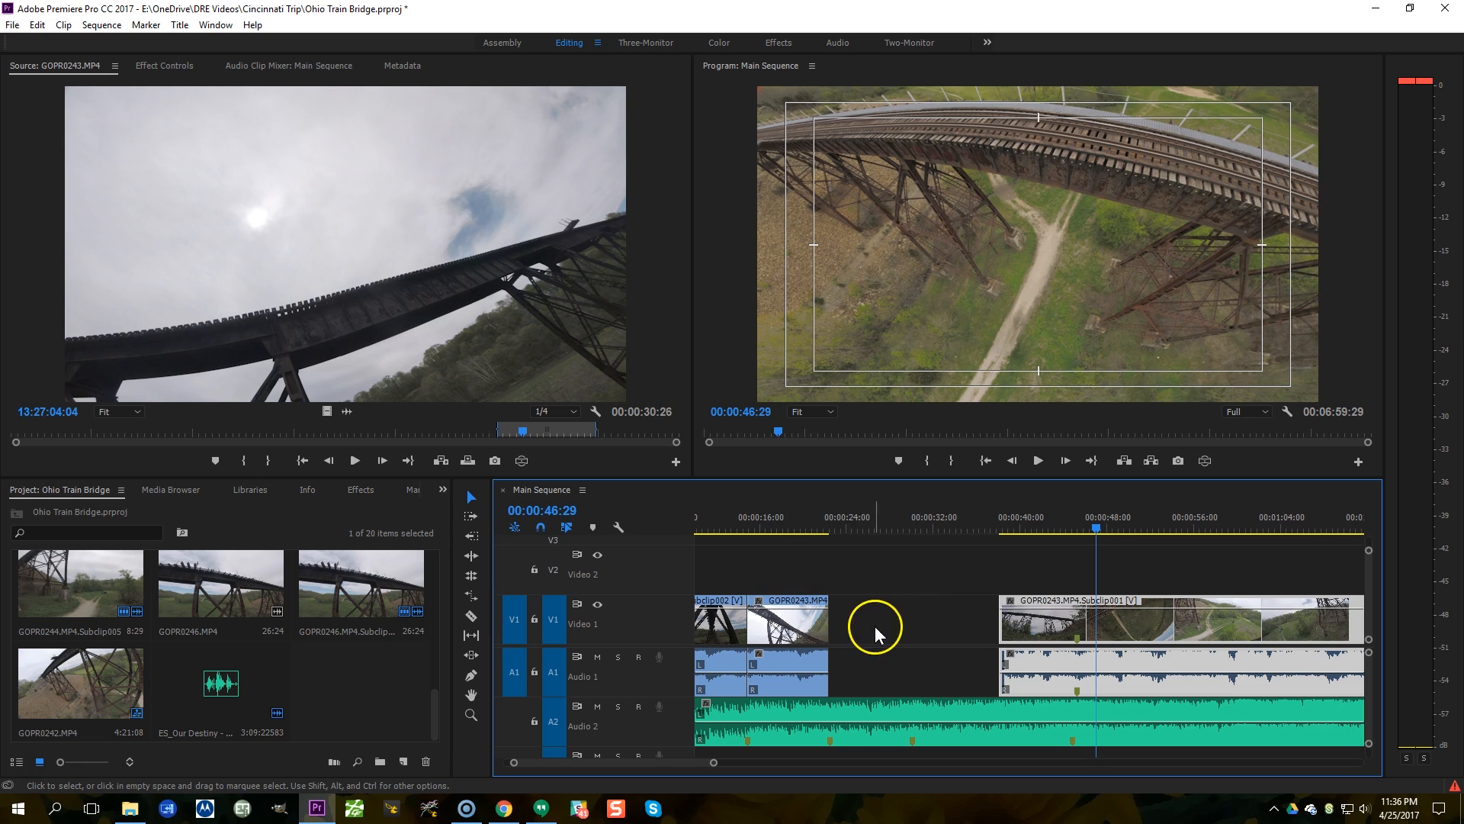
Step: Play the second clip up to its end and extend that end to about 00:00:31
scroll(877, 623, up, 3)
click(853, 519)
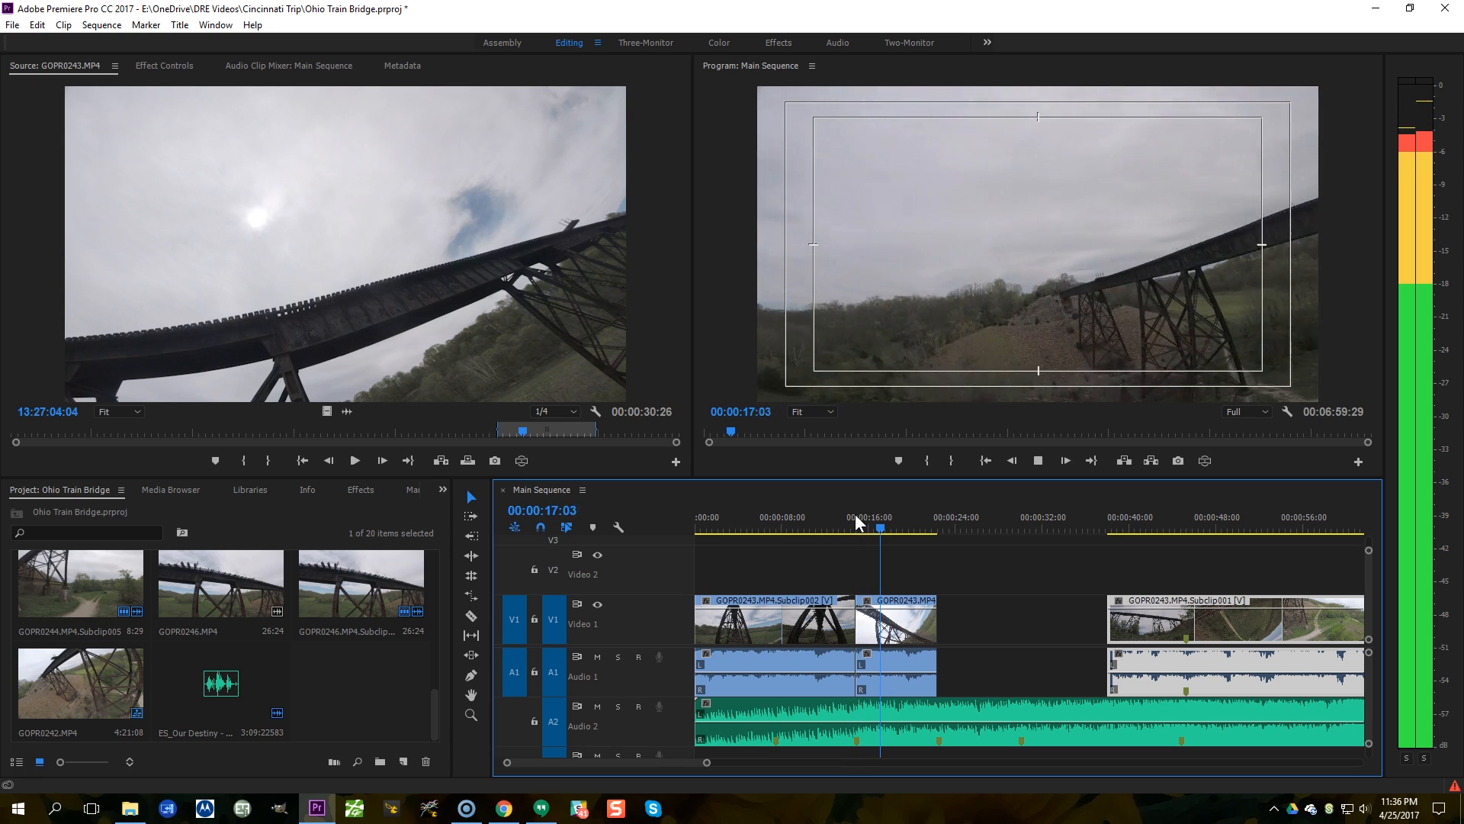
click(868, 533)
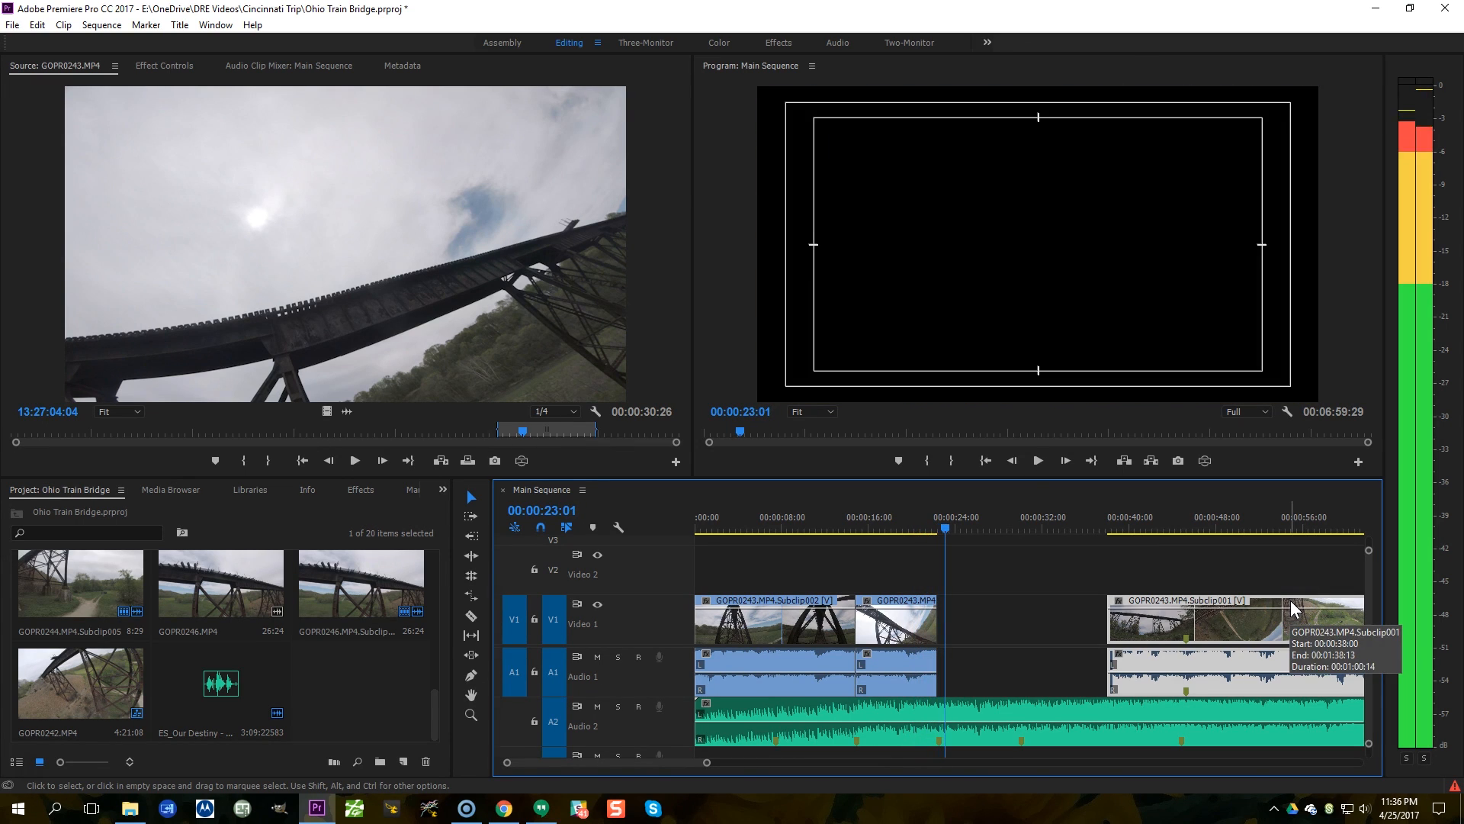
click(1023, 572)
drag(935, 619, 1068, 620)
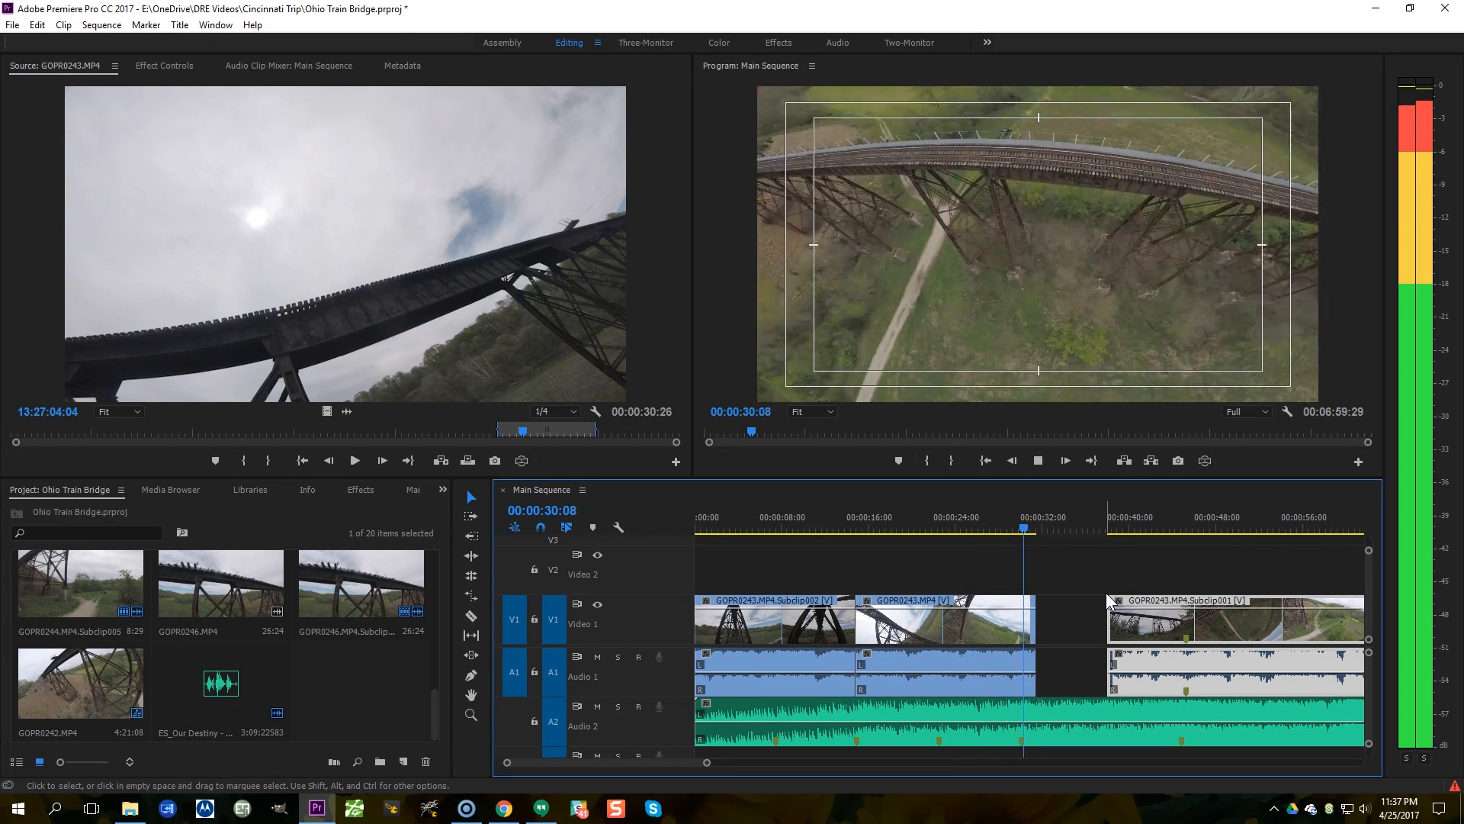
Step: Play past the extended part and lengthen the second clip's end further to about 00:00:37:12, shortly before the third clip, checking the added footage
click(1094, 584)
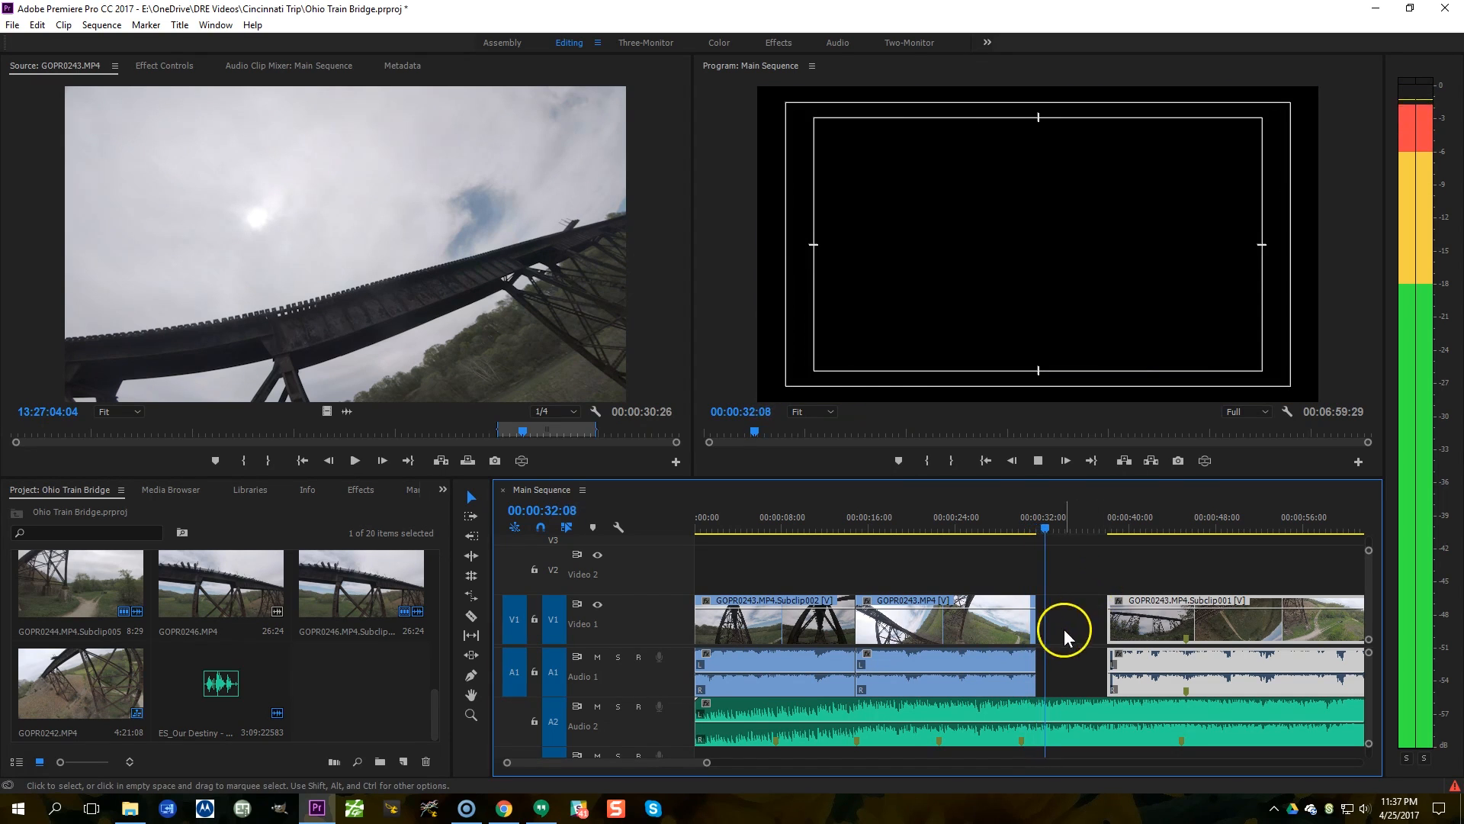
key(space)
drag(1034, 622, 1089, 621)
key(space)
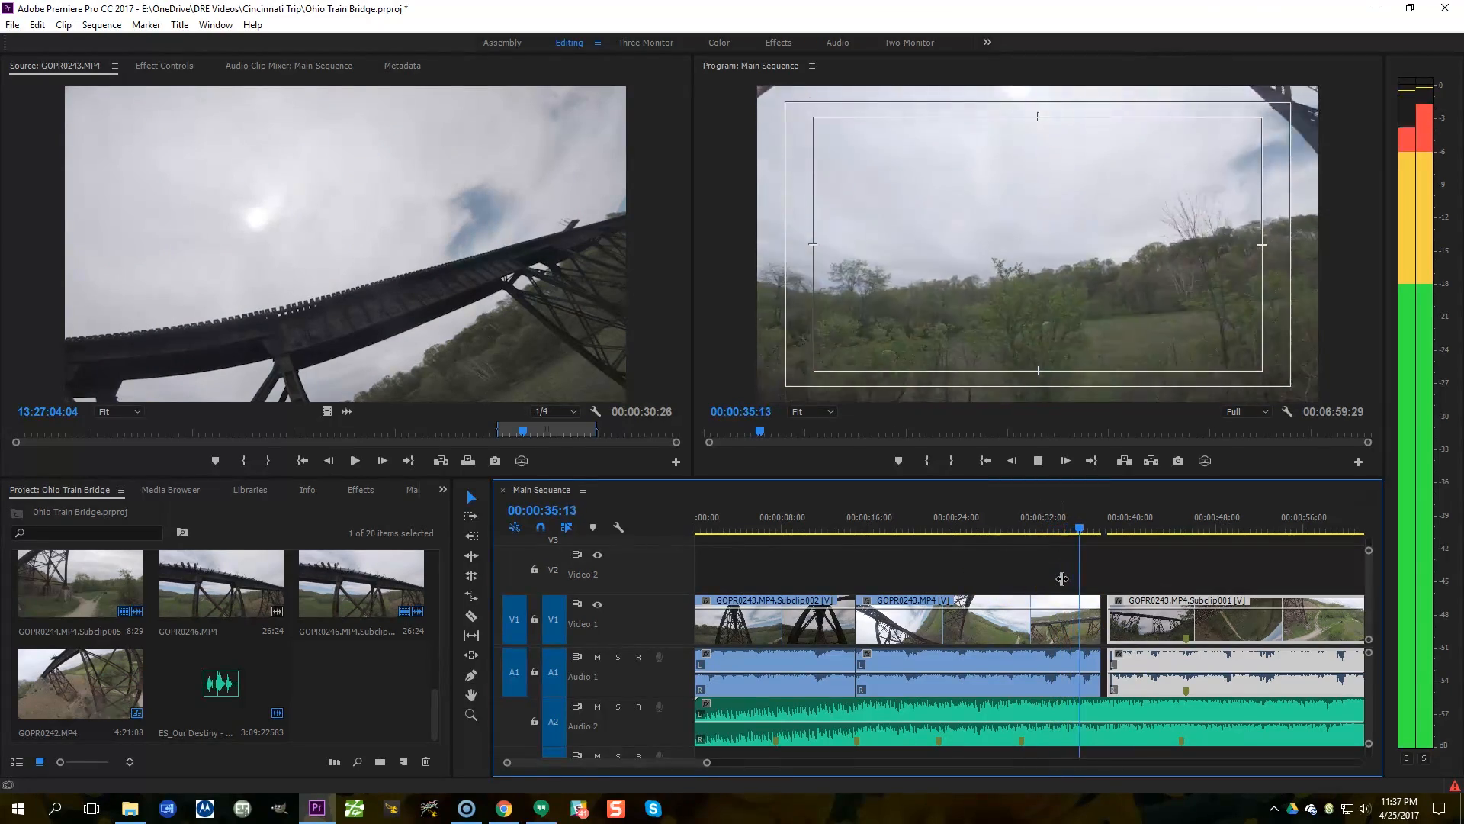
key(space)
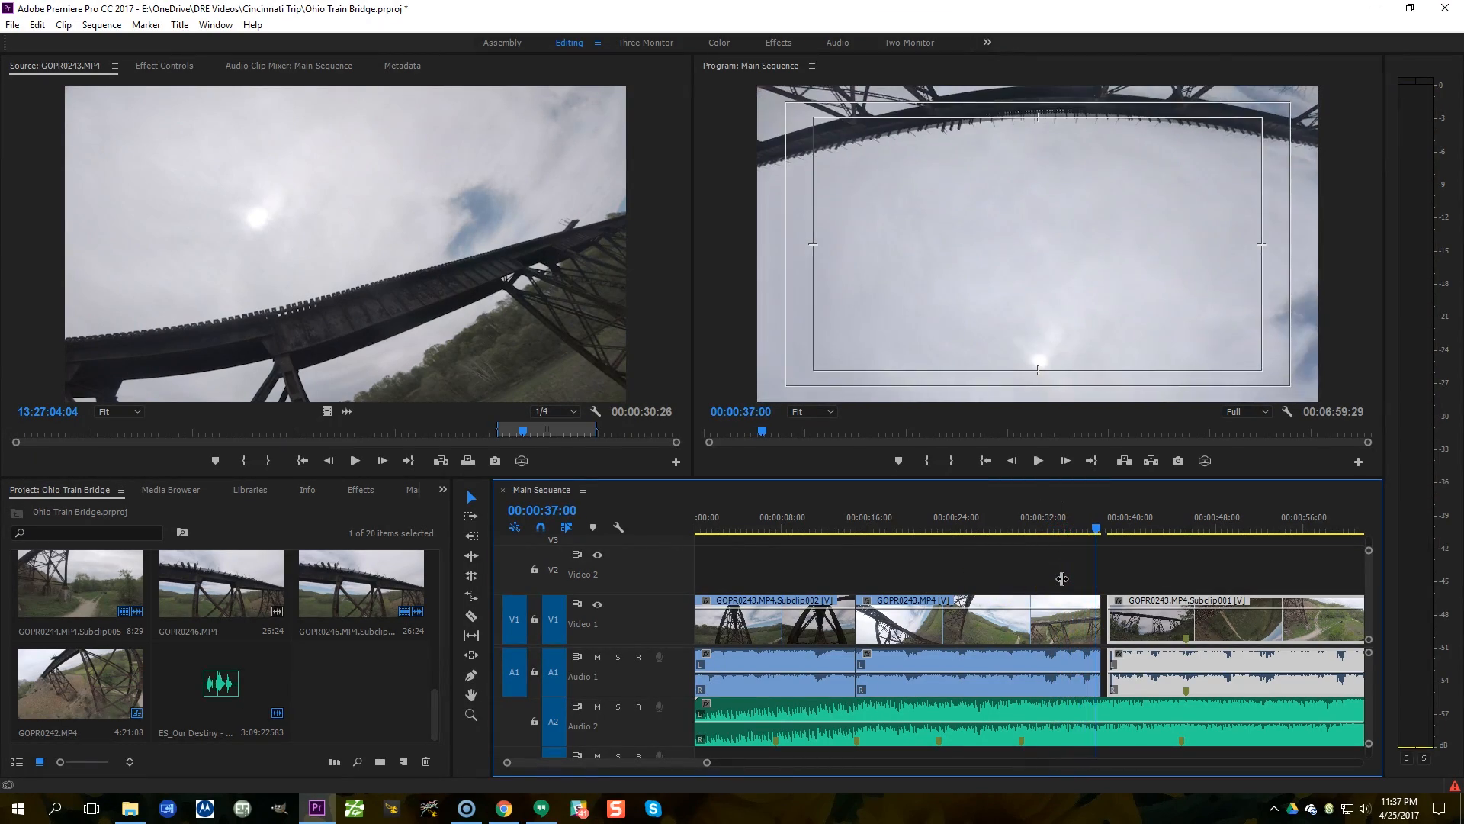
Step: Play across the gap between the second and third clips and try to mark the beat at 00:00:37:17
key(=)
key(=)
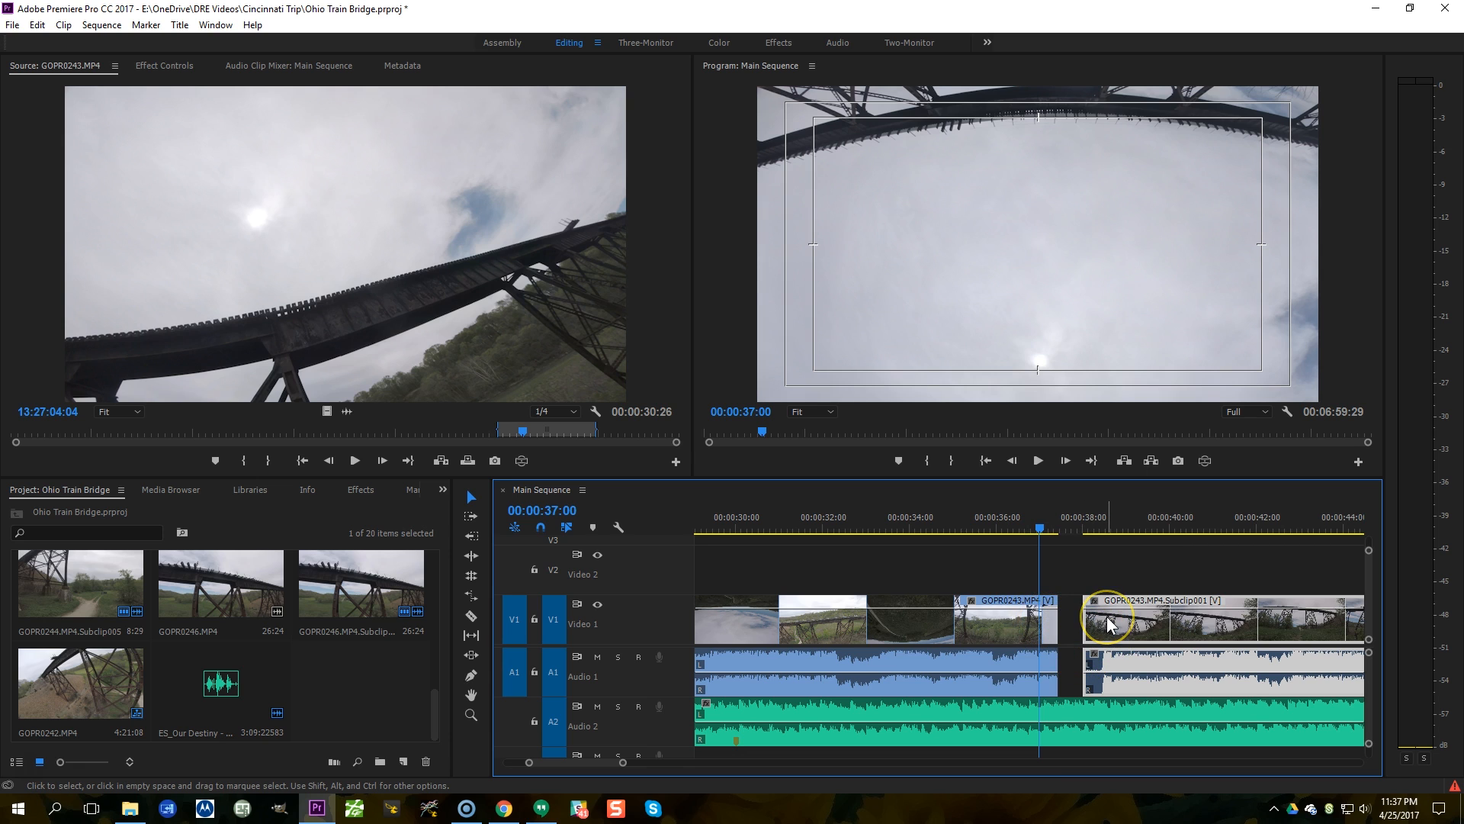
key(minus)
key(minus)
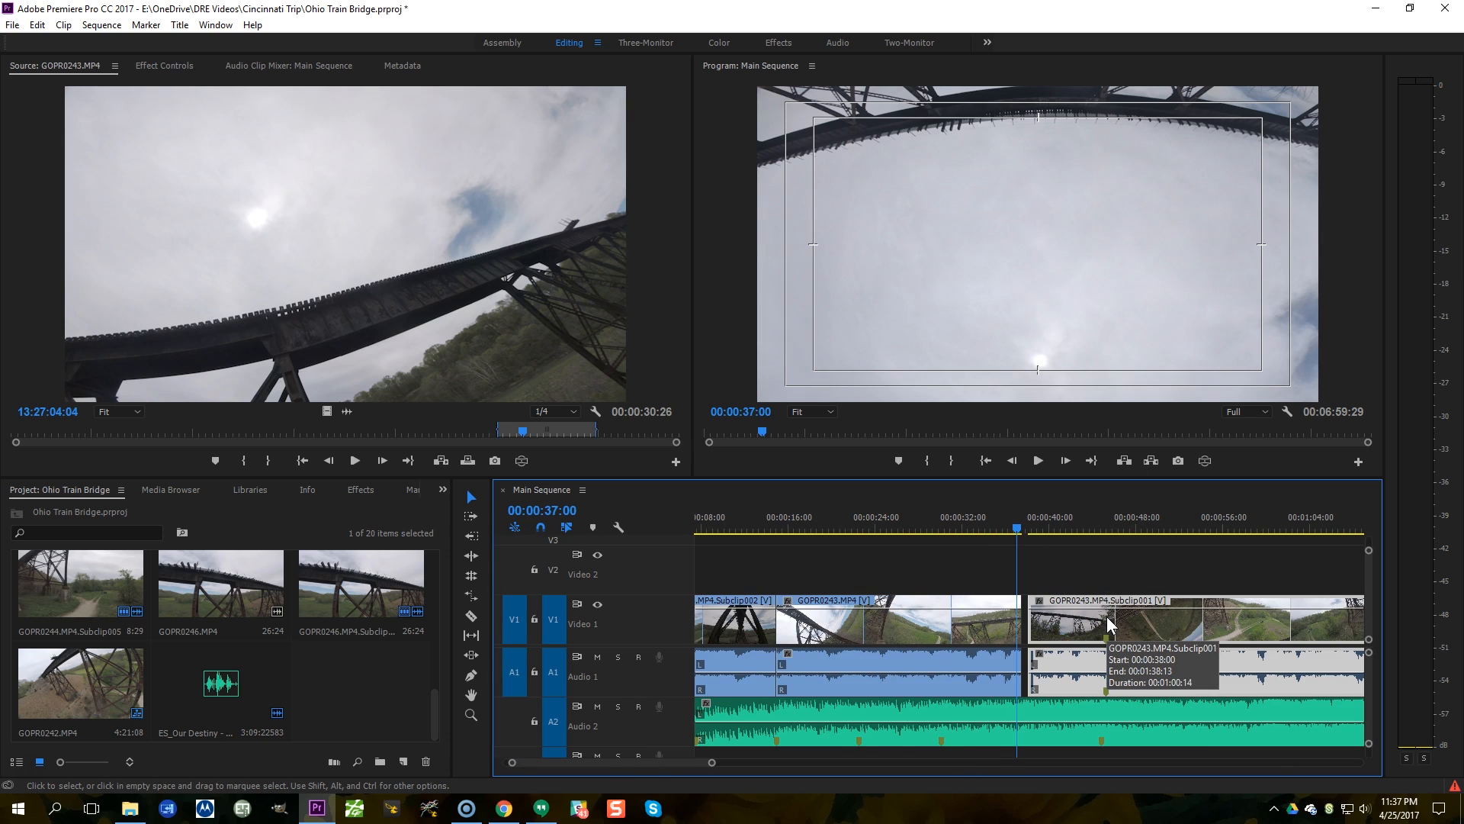
click(1004, 527)
key(space)
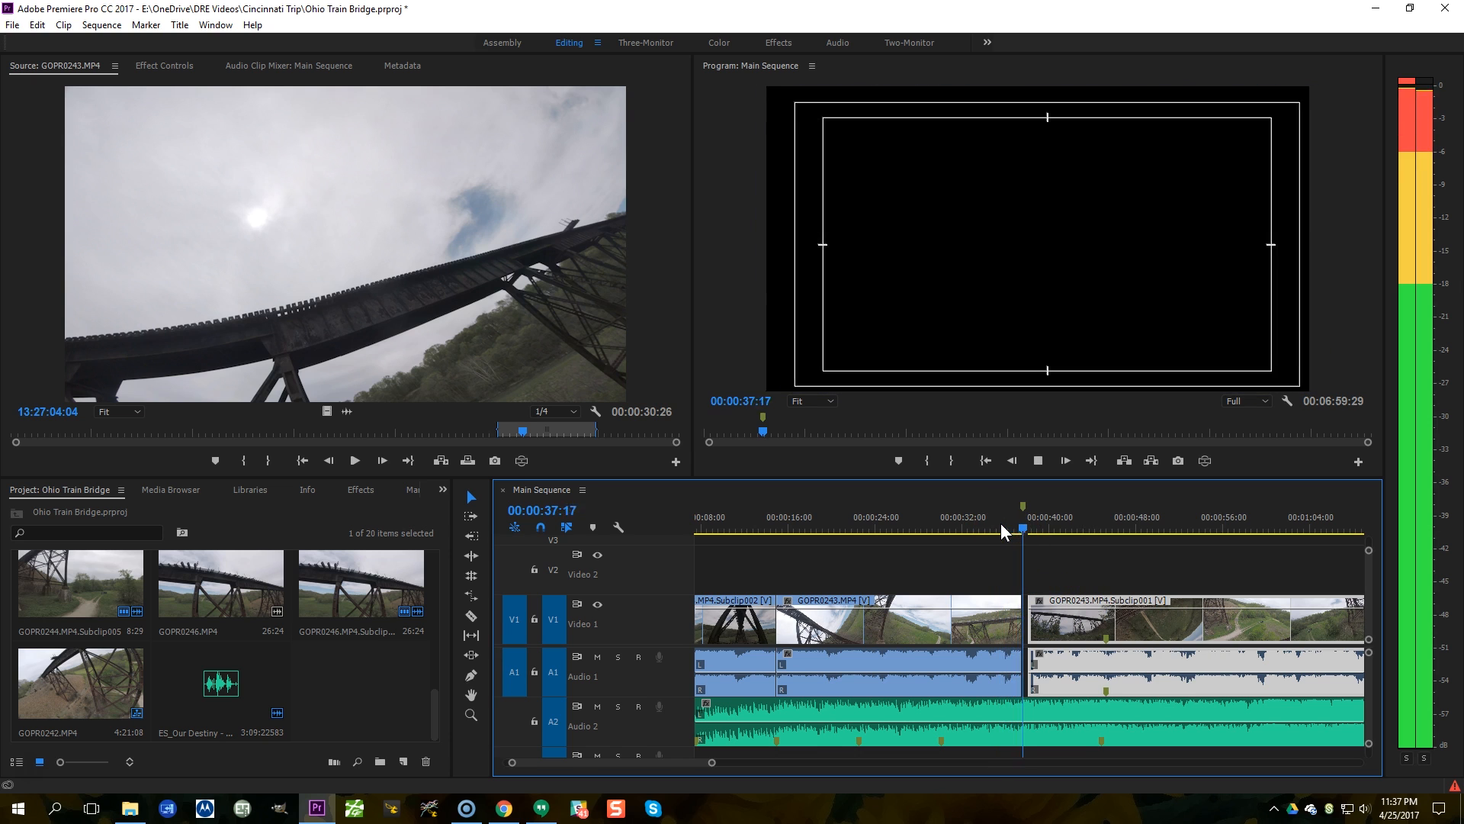
key(space)
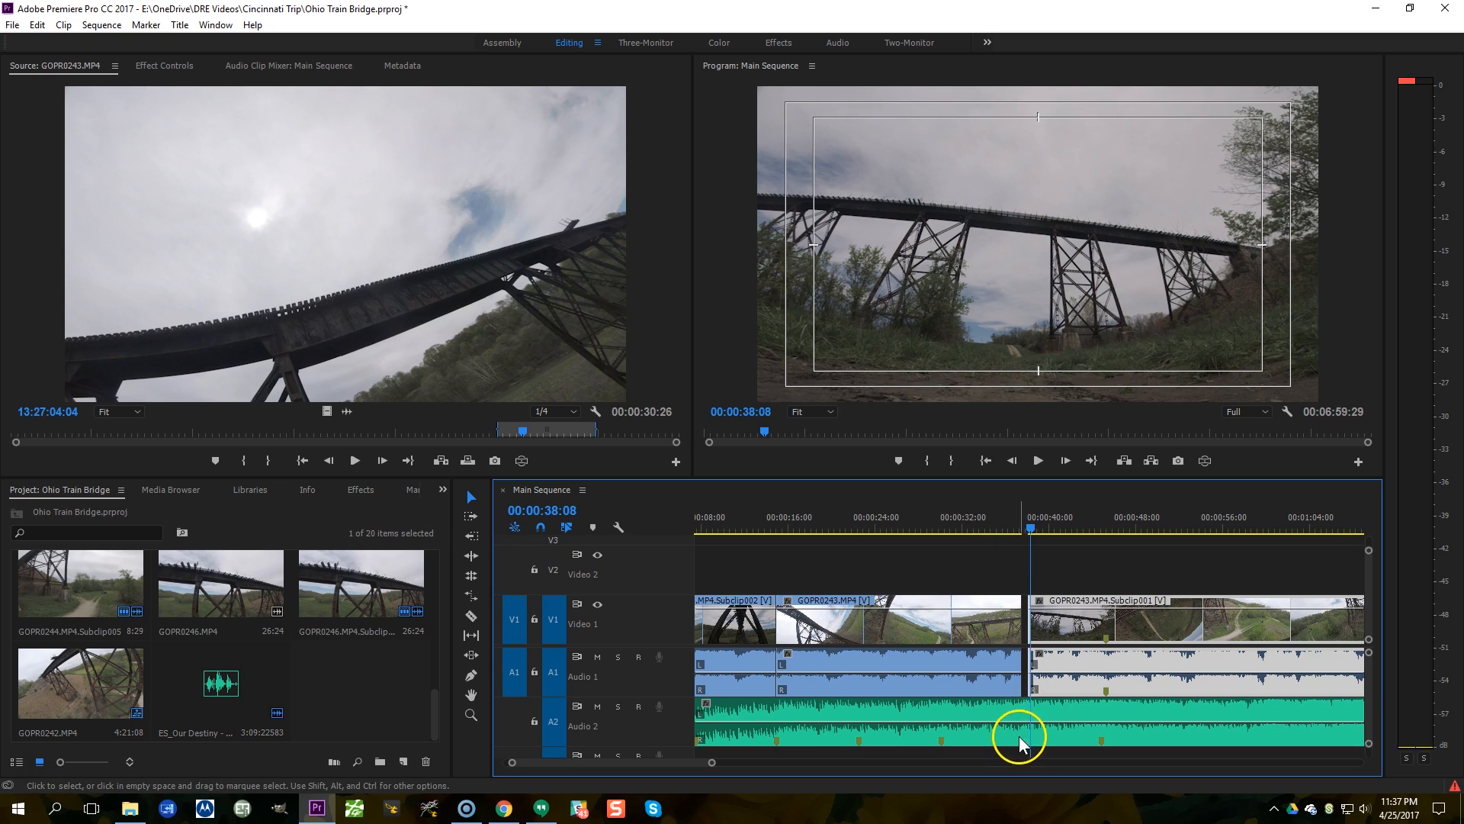
Step: Select the music clip and replay across the gap, adding a music marker on the beat at about 00:00:37:12
click(1019, 735)
click(981, 507)
key(space)
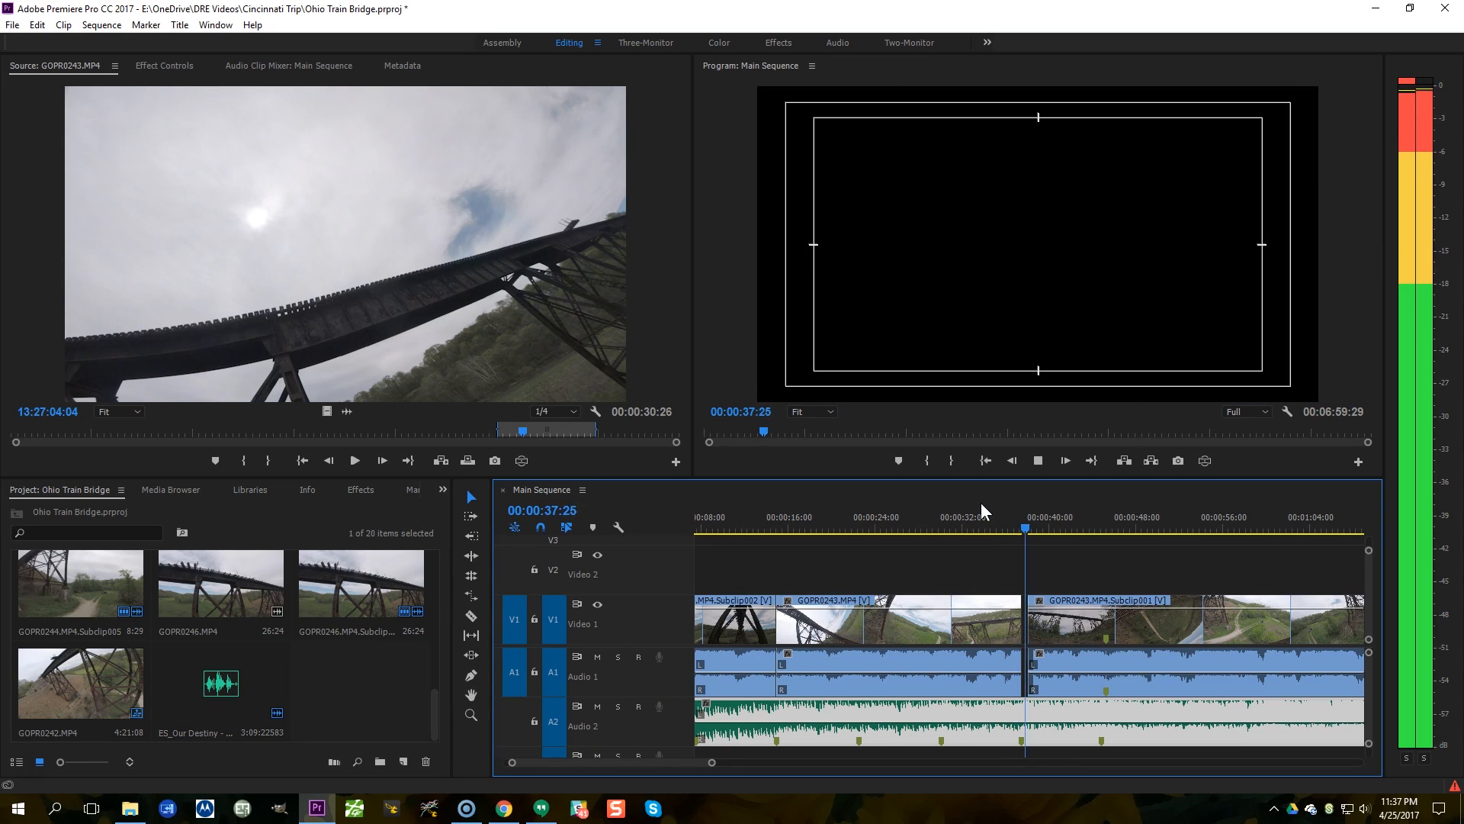
key(space)
Step: Extend the third clip's start back to the second clip's end at the new music marker and replay across the cut
key(=)
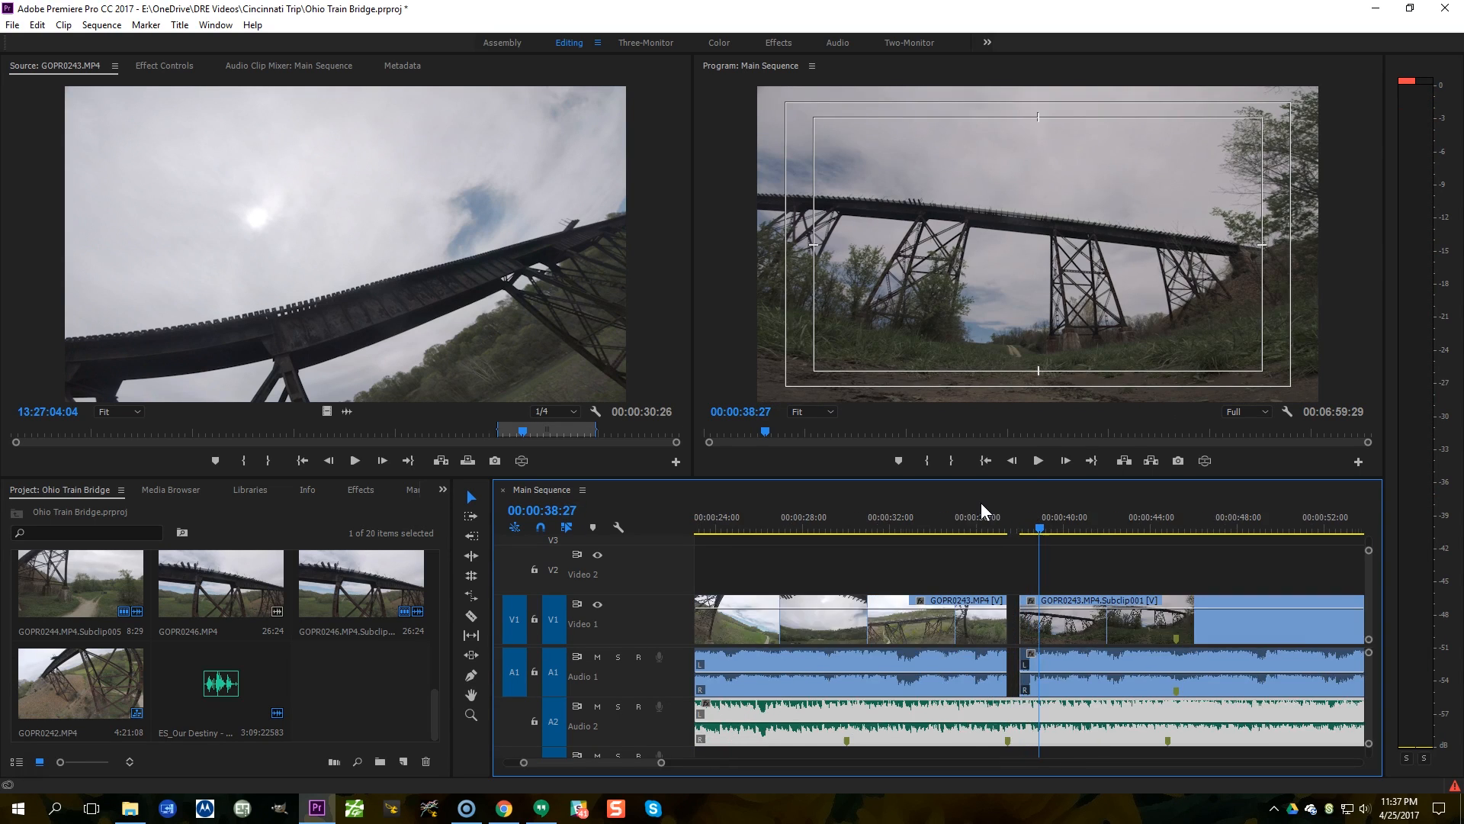
mouse_move(973, 622)
mouse_down()
mouse_move(958, 625)
mouse_move(985, 622)
mouse_up()
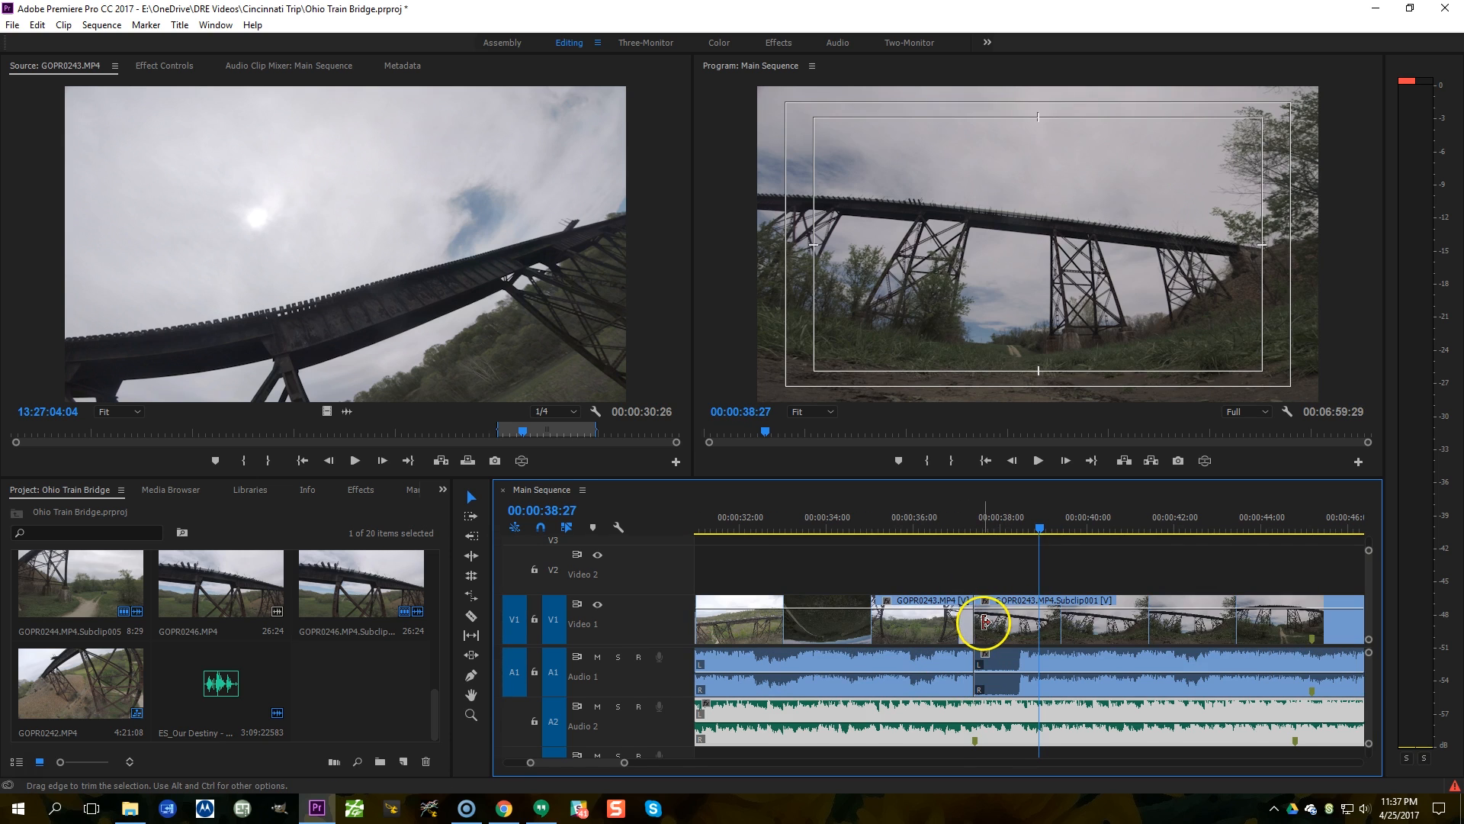
key(minus)
key(minus)
key(minus)
click(1059, 525)
key(space)
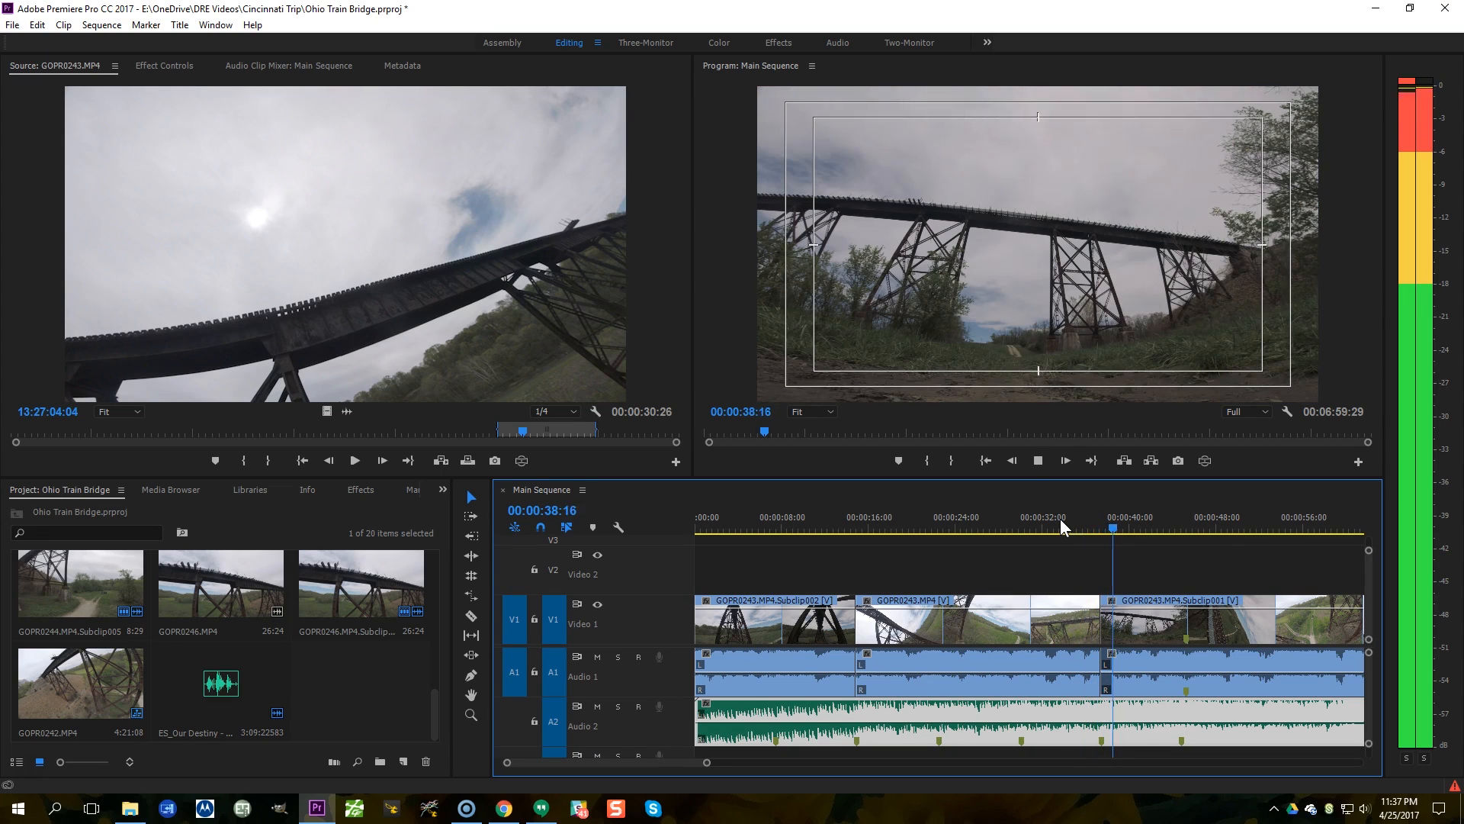
key(space)
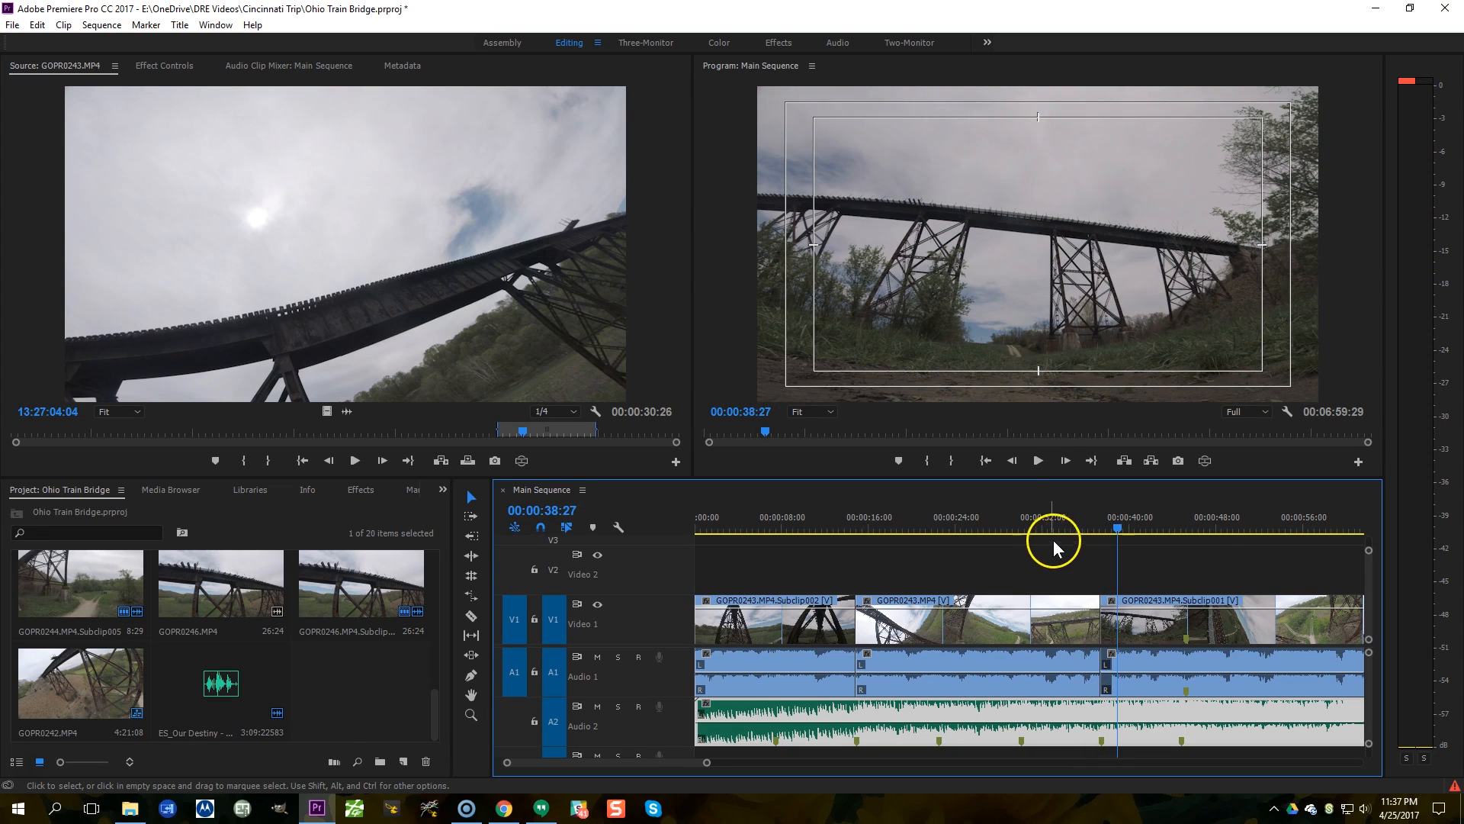
Step: Play the third clip on to 00:01:00:21 to look for the next cut point against the music
key(space)
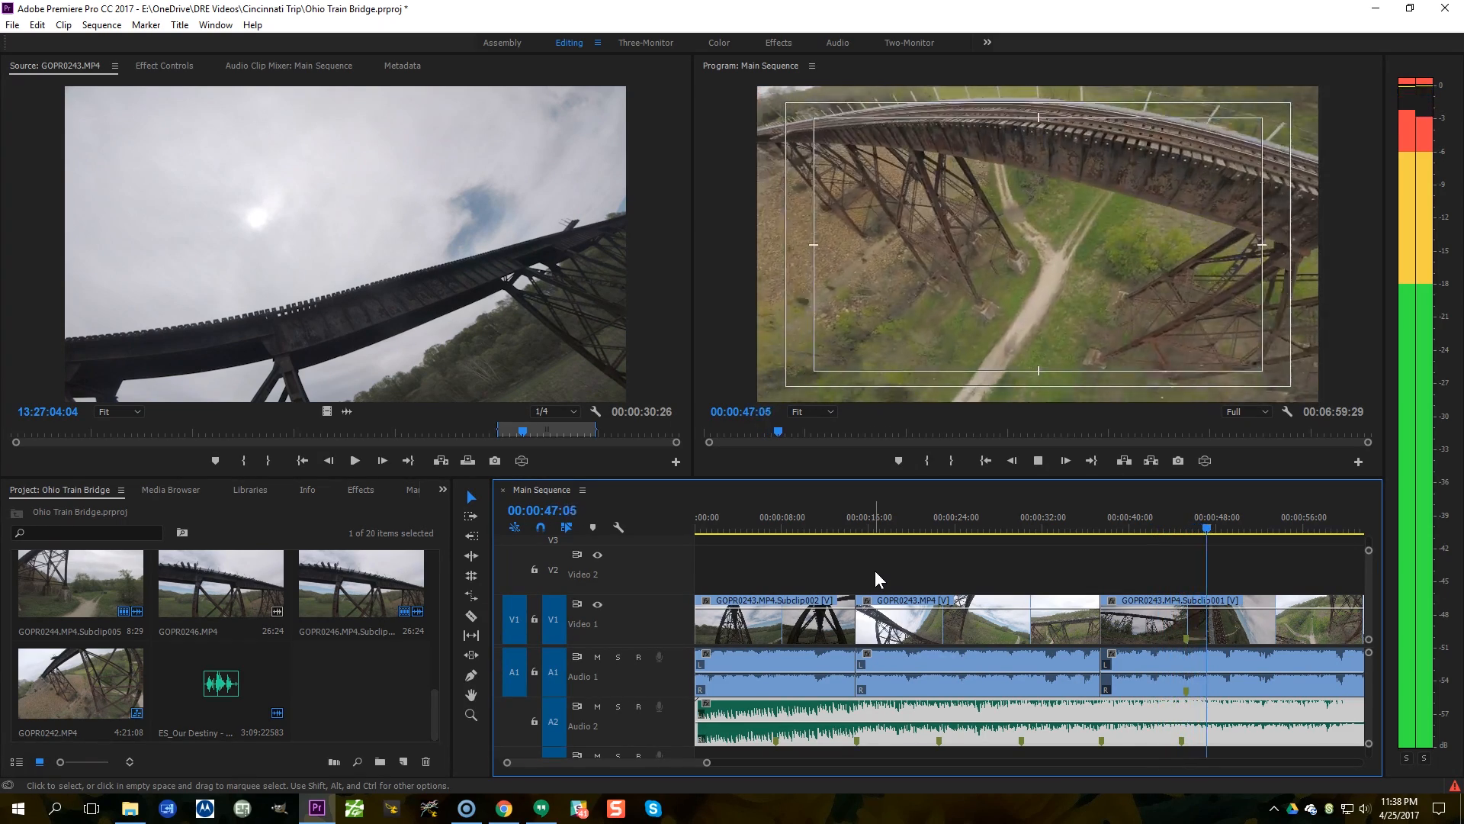
key(minus)
key(minus)
key(minus)
key(minus)
key(minus)
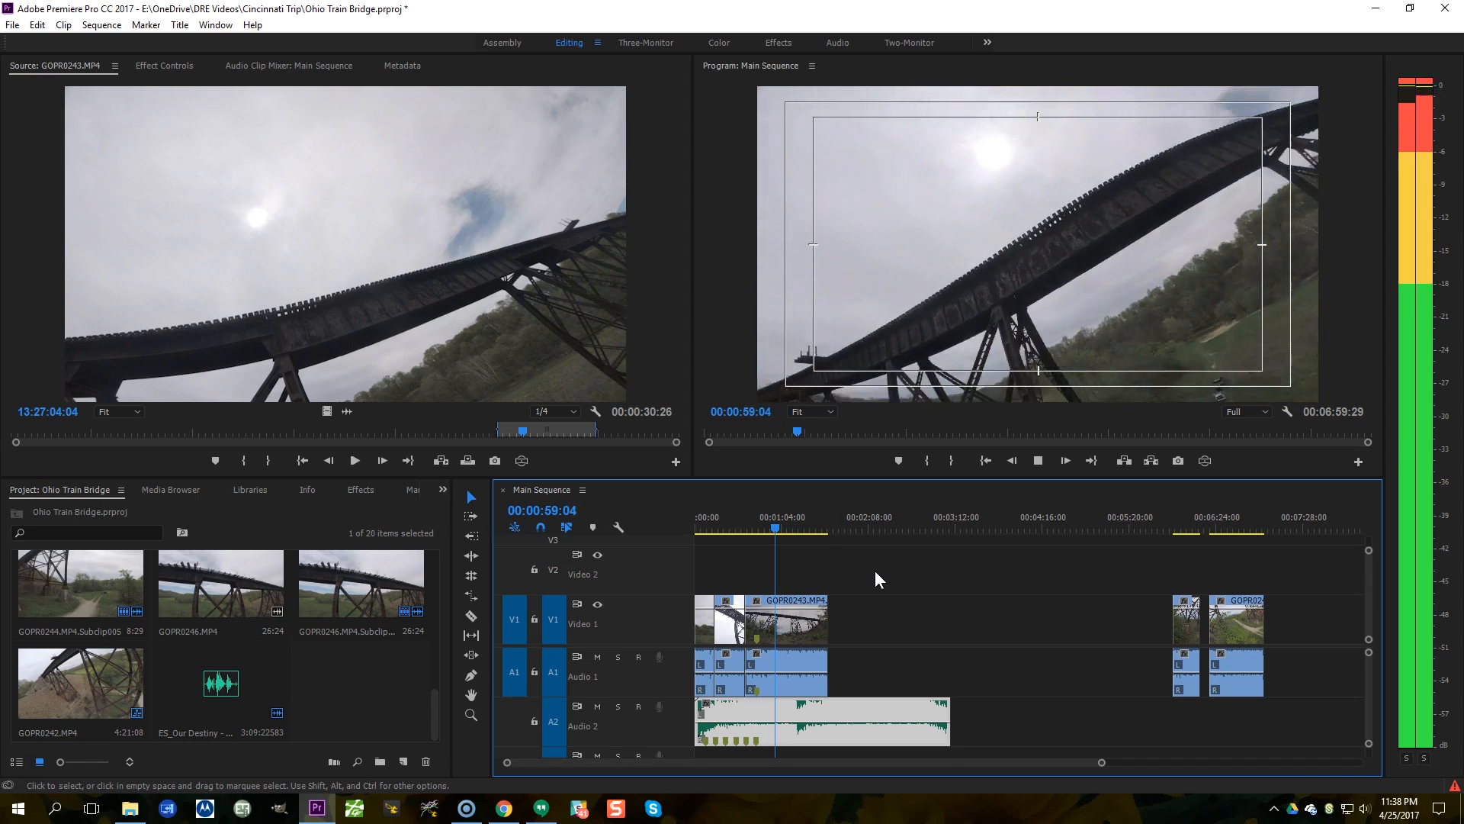
key(space)
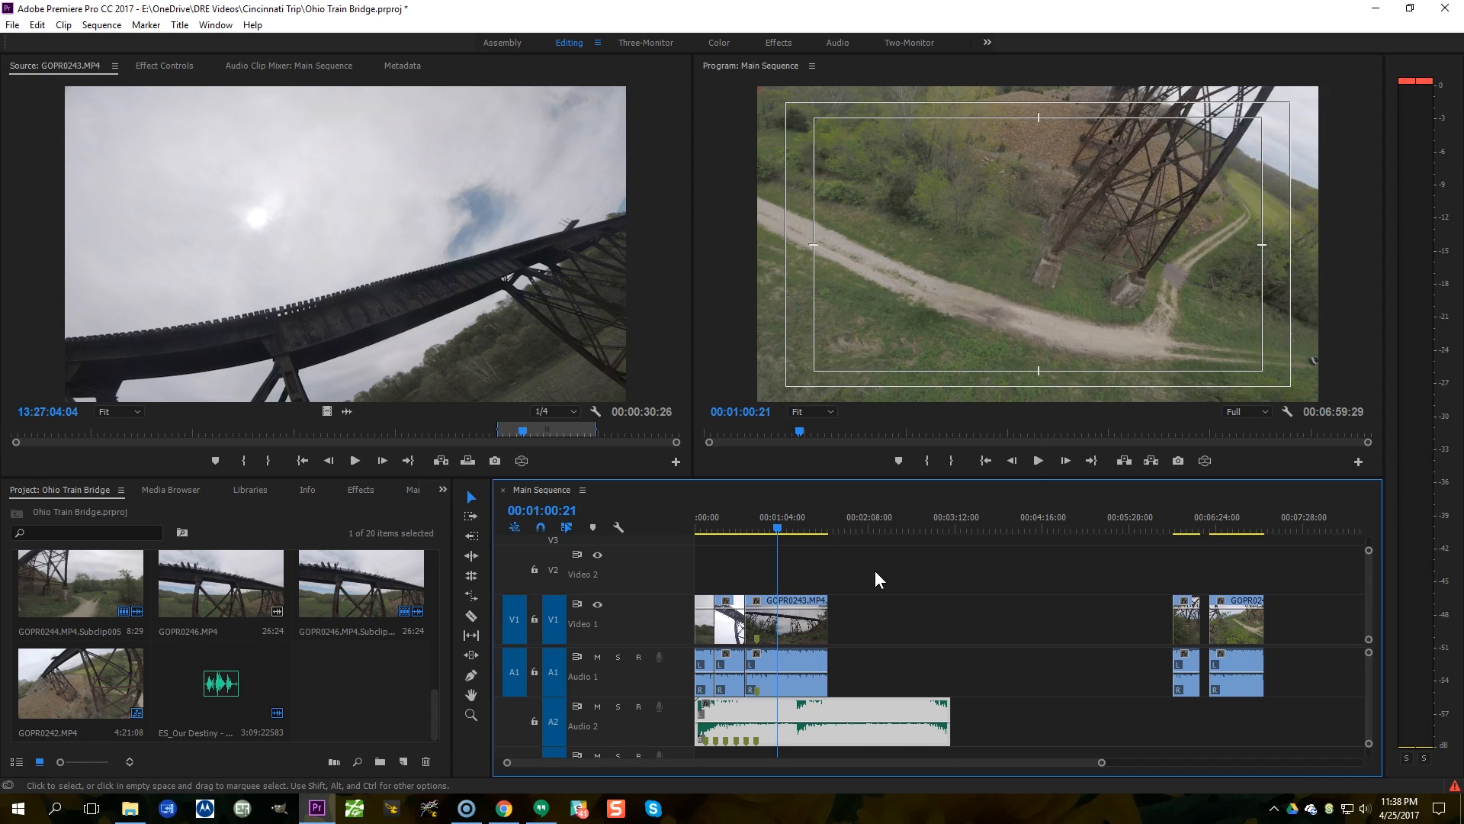
Step: Replay the third clip from about 00:00:47 and add a music marker on the beat at 00:00:56:10
key(equal)
key(equal)
key(equal)
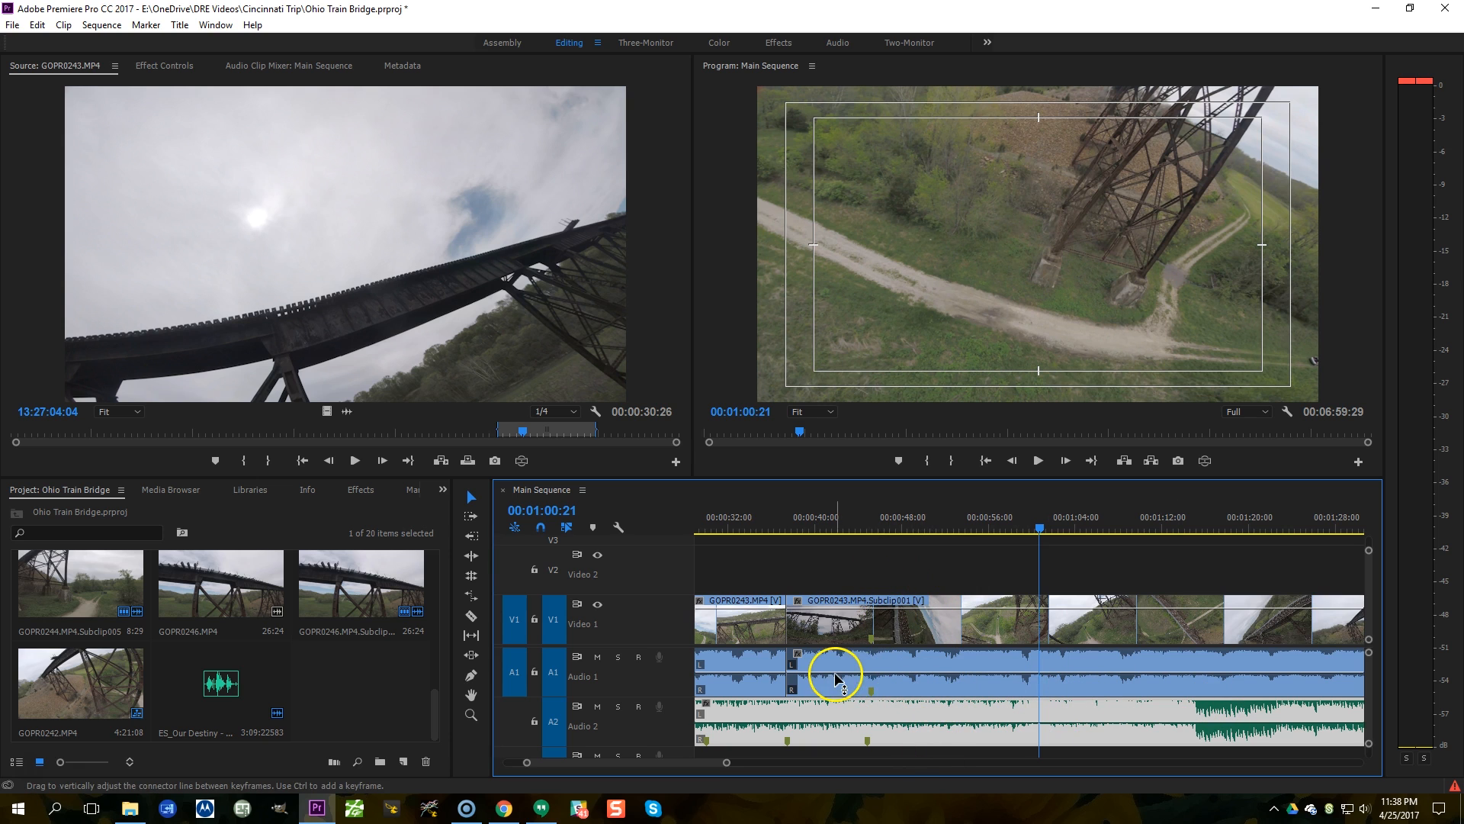
click(894, 520)
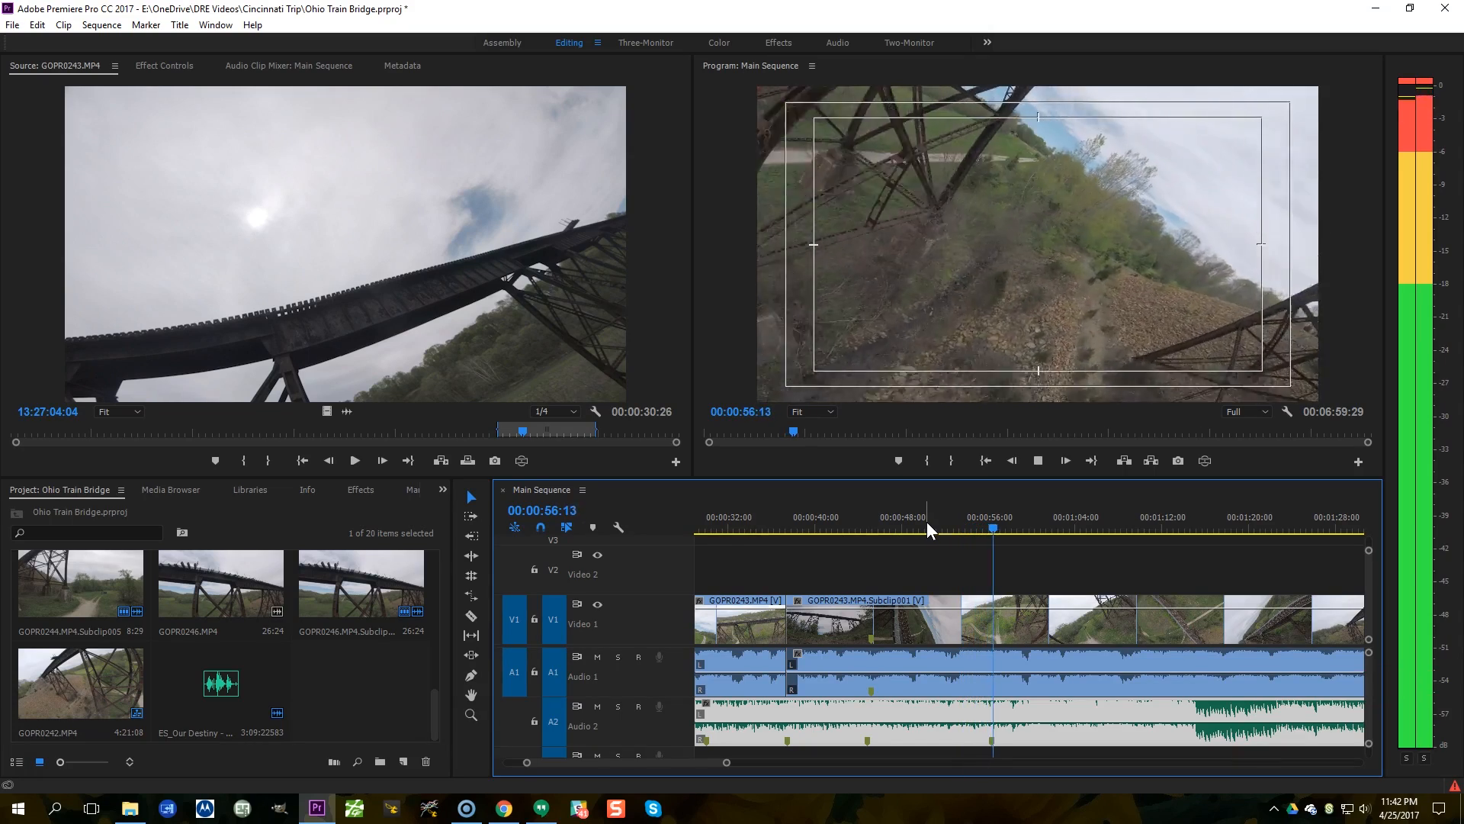
key(space)
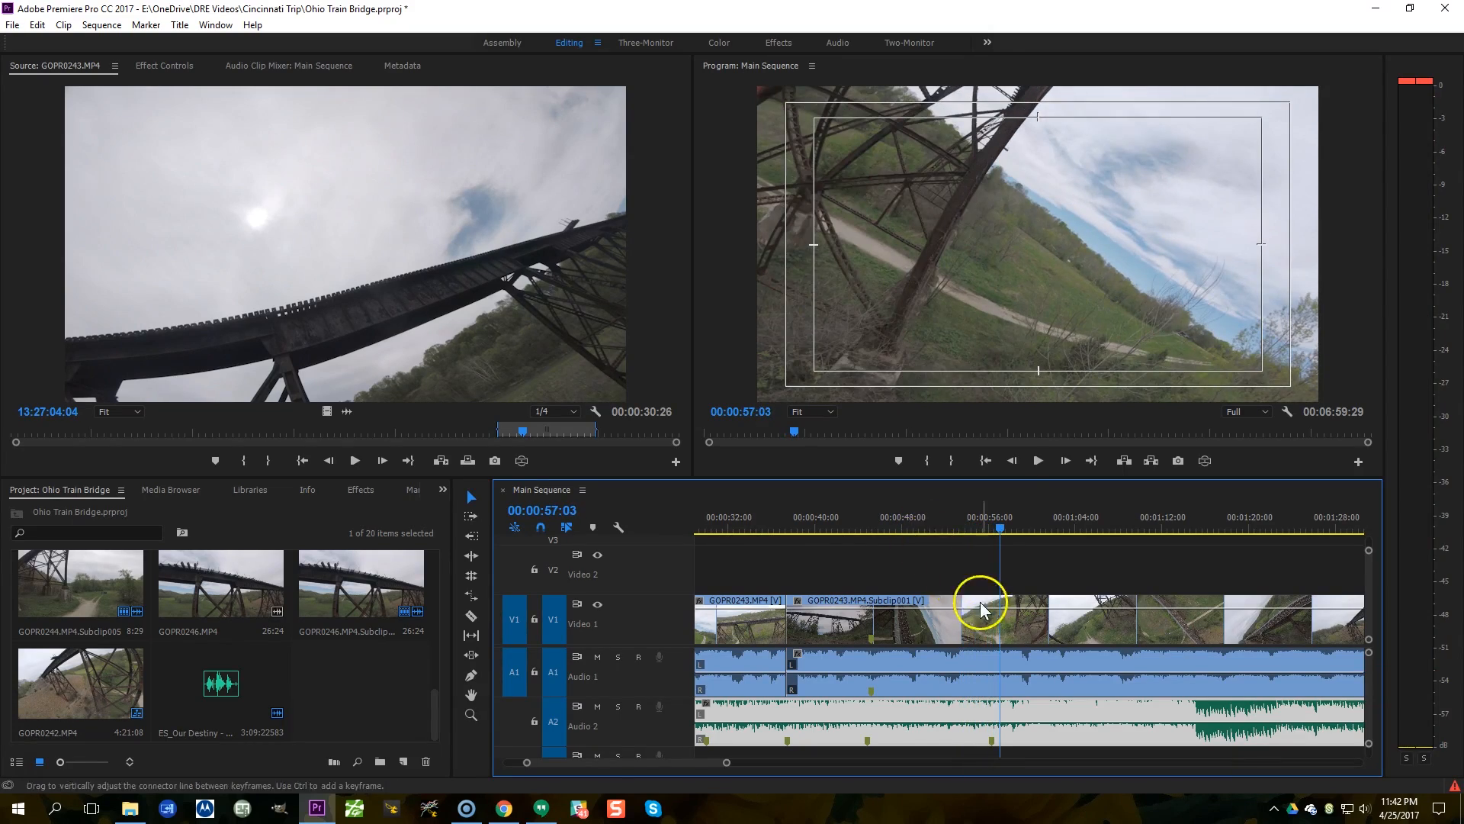
Step: Place the playhead on the newest music marker and cut the third clip there at 00:00:56:10
double_click(991, 741)
click(992, 530)
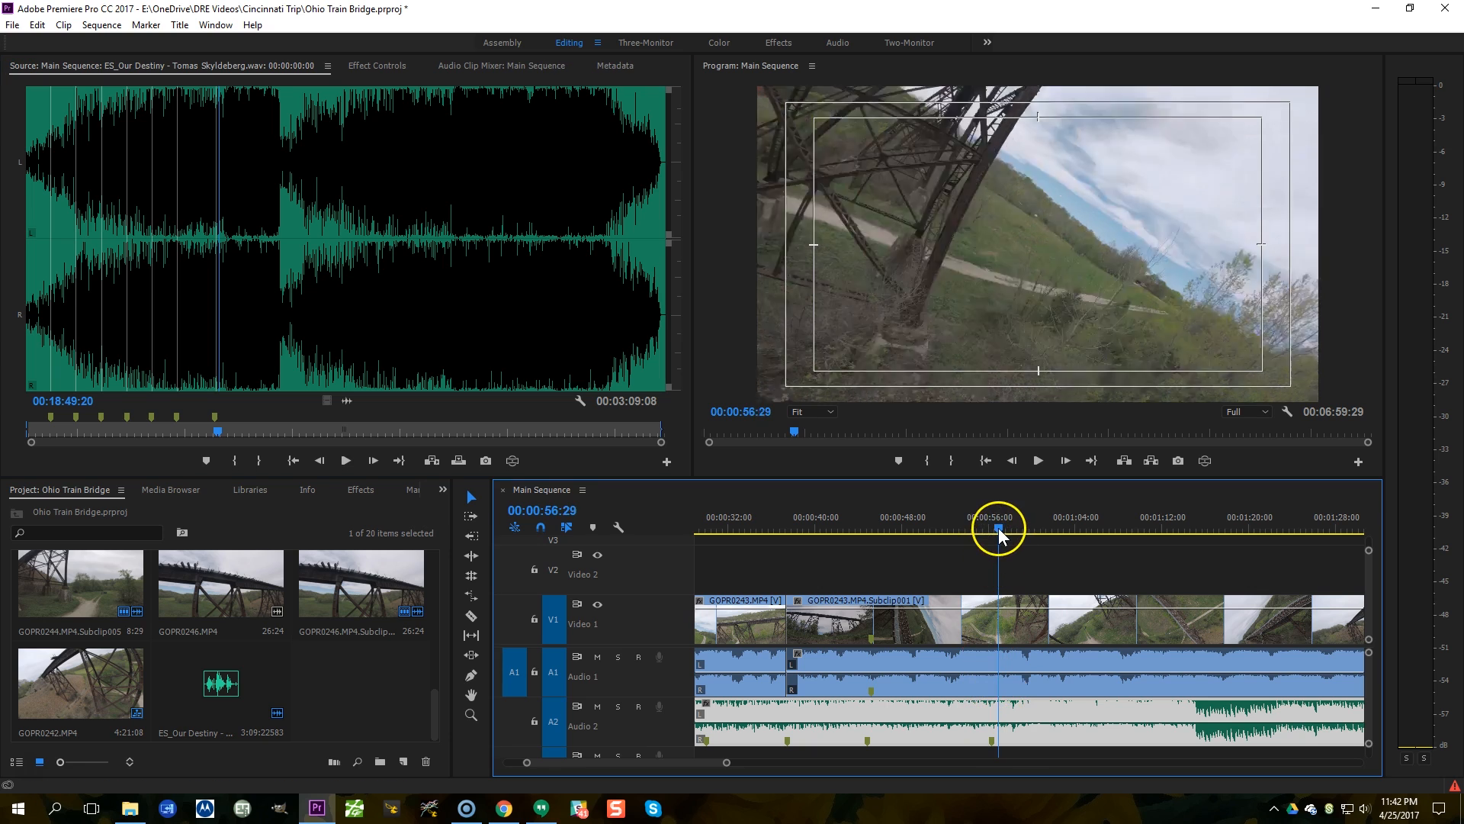
drag(993, 532, 992, 540)
key(c)
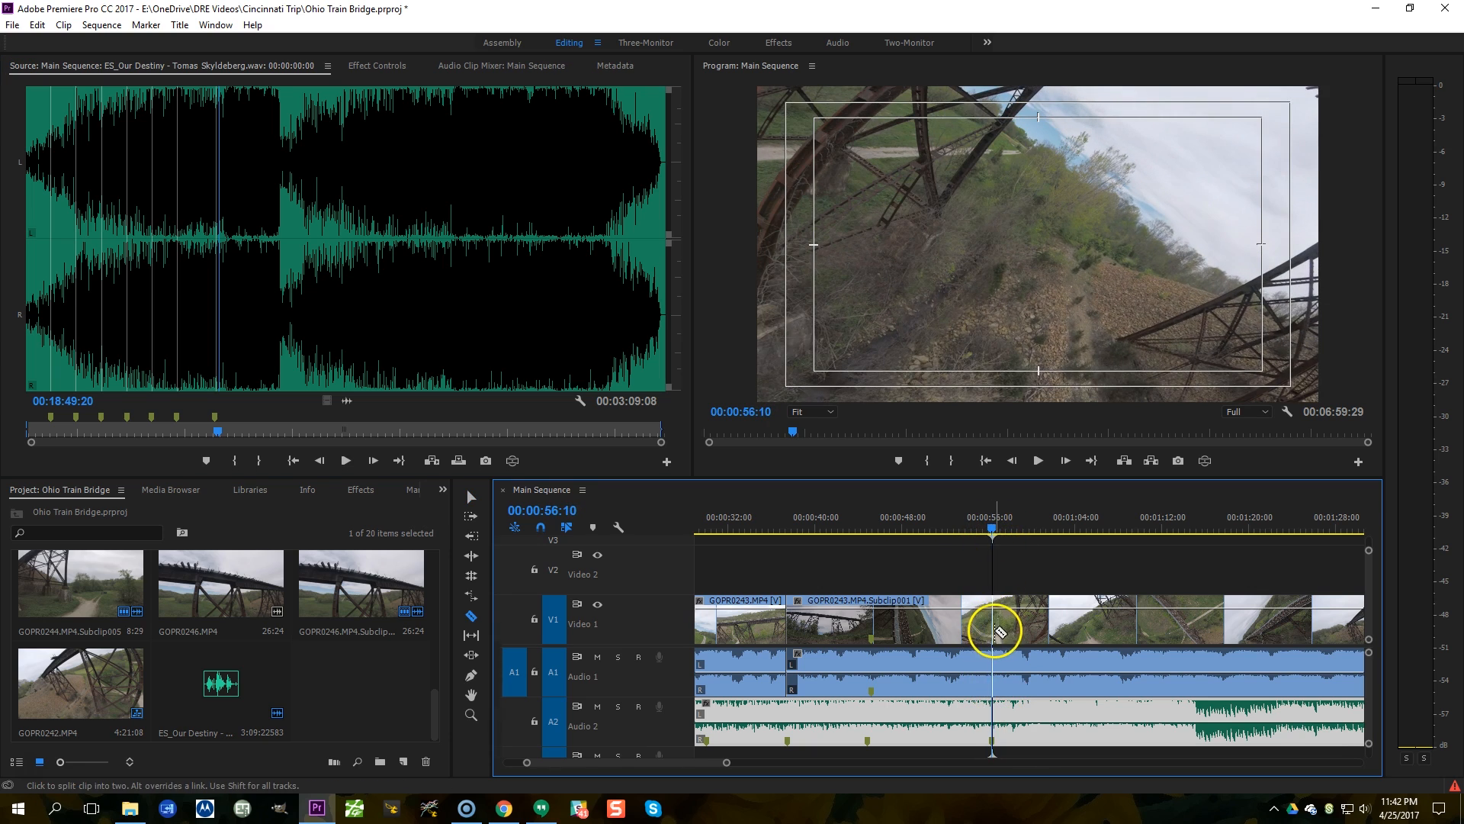
click(994, 630)
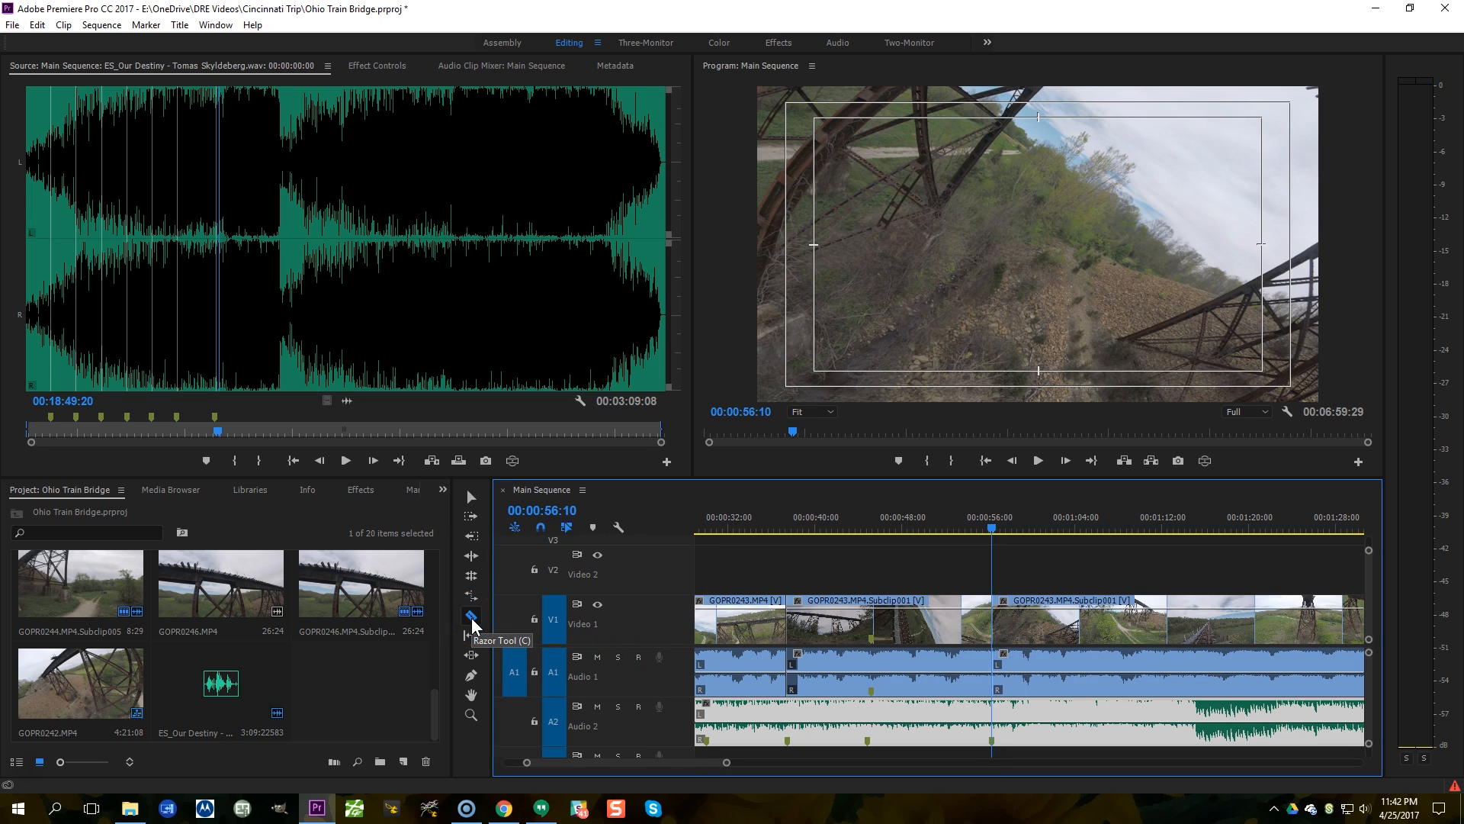
Step: Move the part of the third clip after the cut to 00:03:09:08, directly behind the end of the music
key(minus)
key(minus)
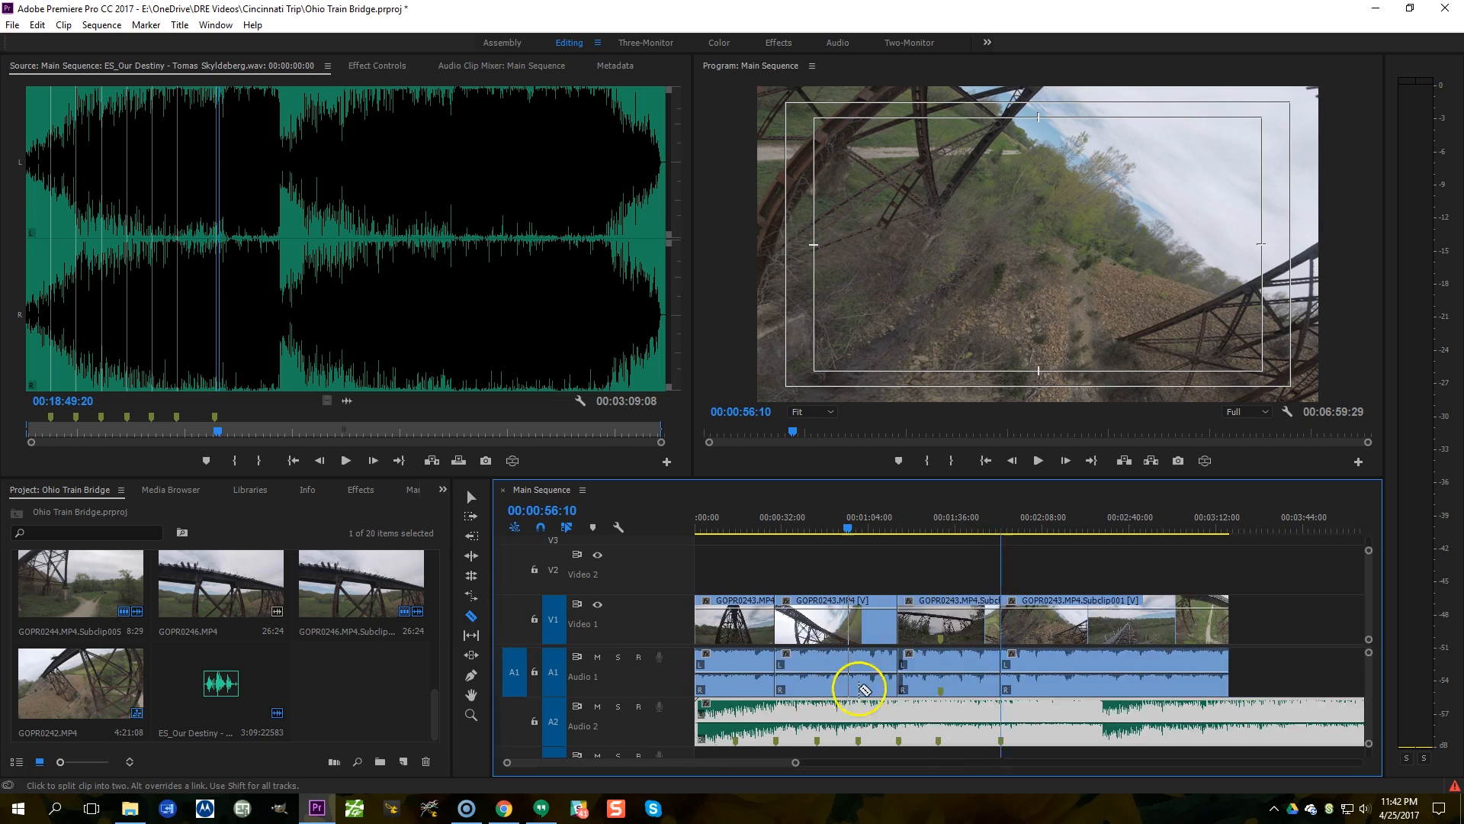
key(v)
drag(882, 614, 1240, 620)
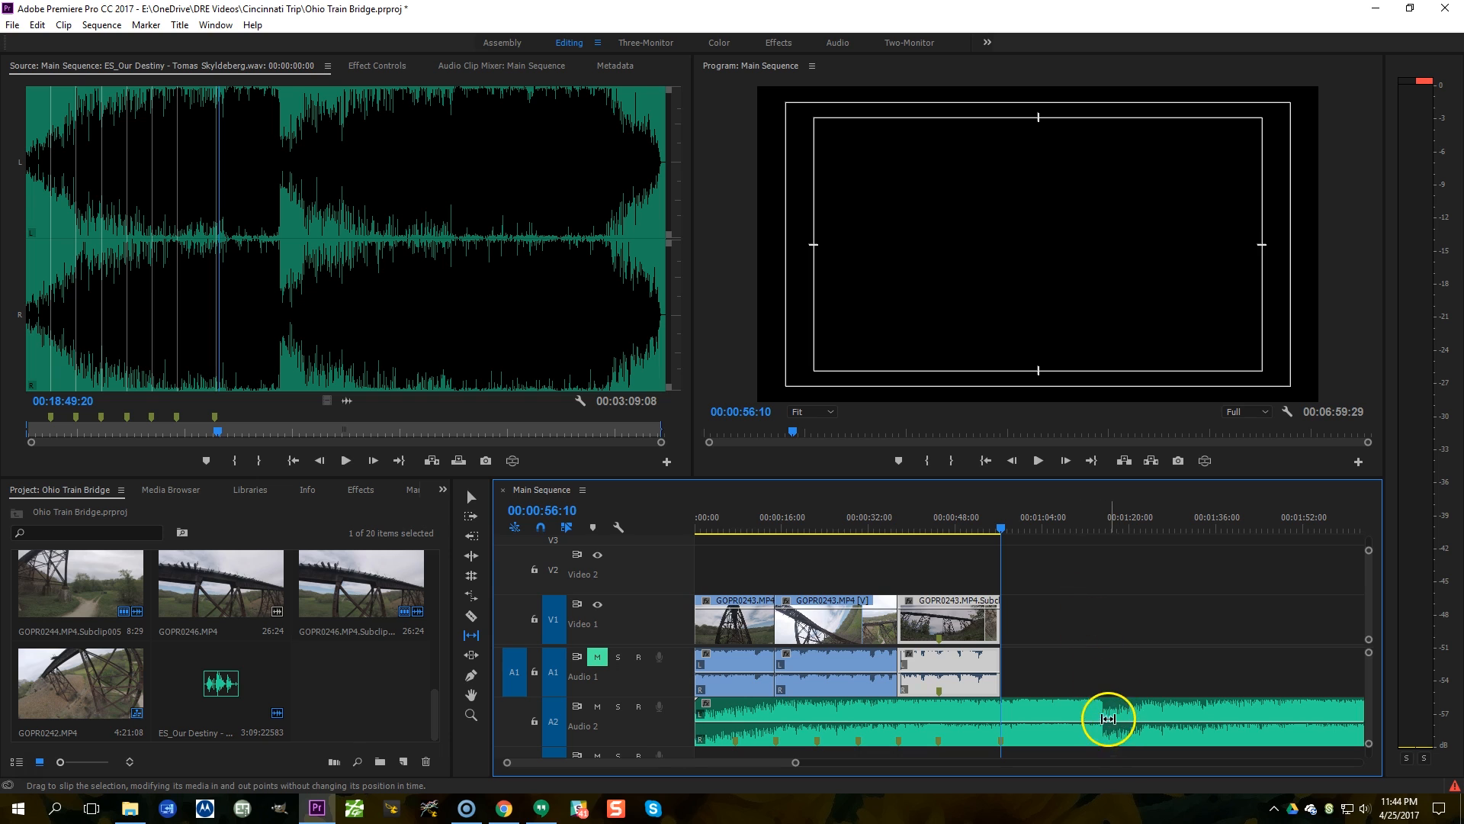
key(v)
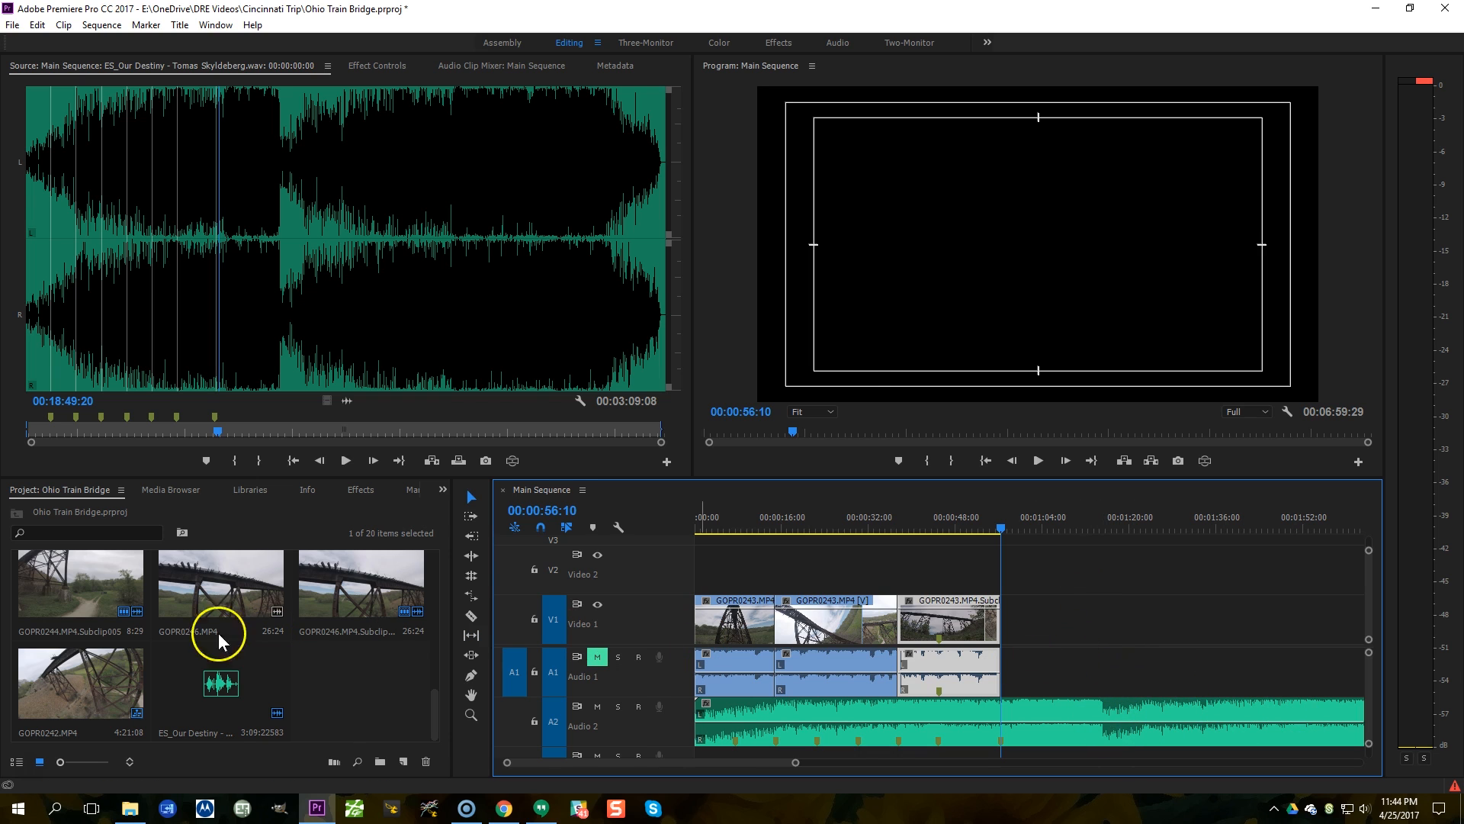
Step: Preview the spare clip from 00:05:53:27 and move it directly behind the trimmed third clip at 00:00:56:10
key(backslash)
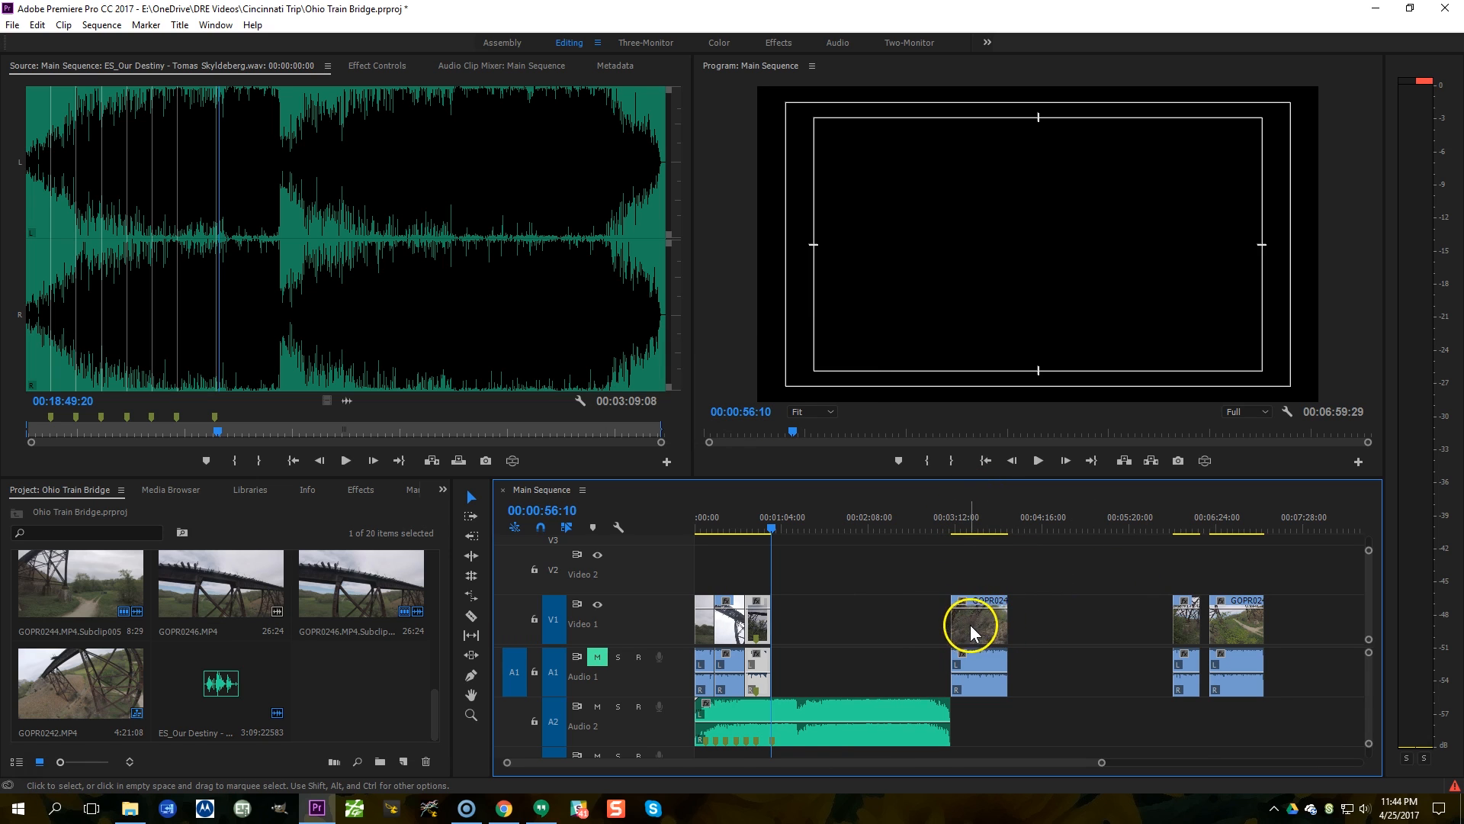
click(1173, 519)
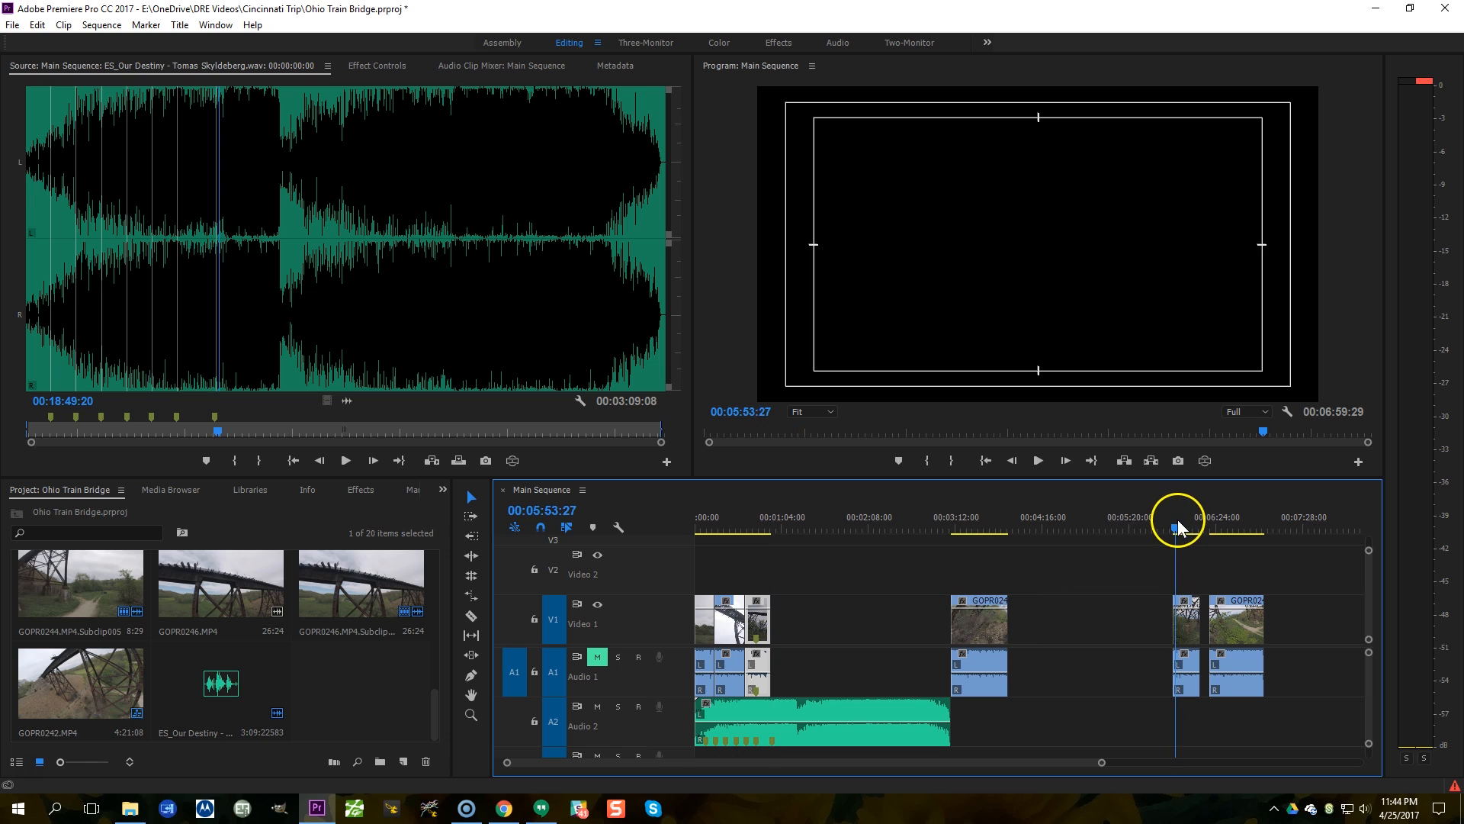
key(space)
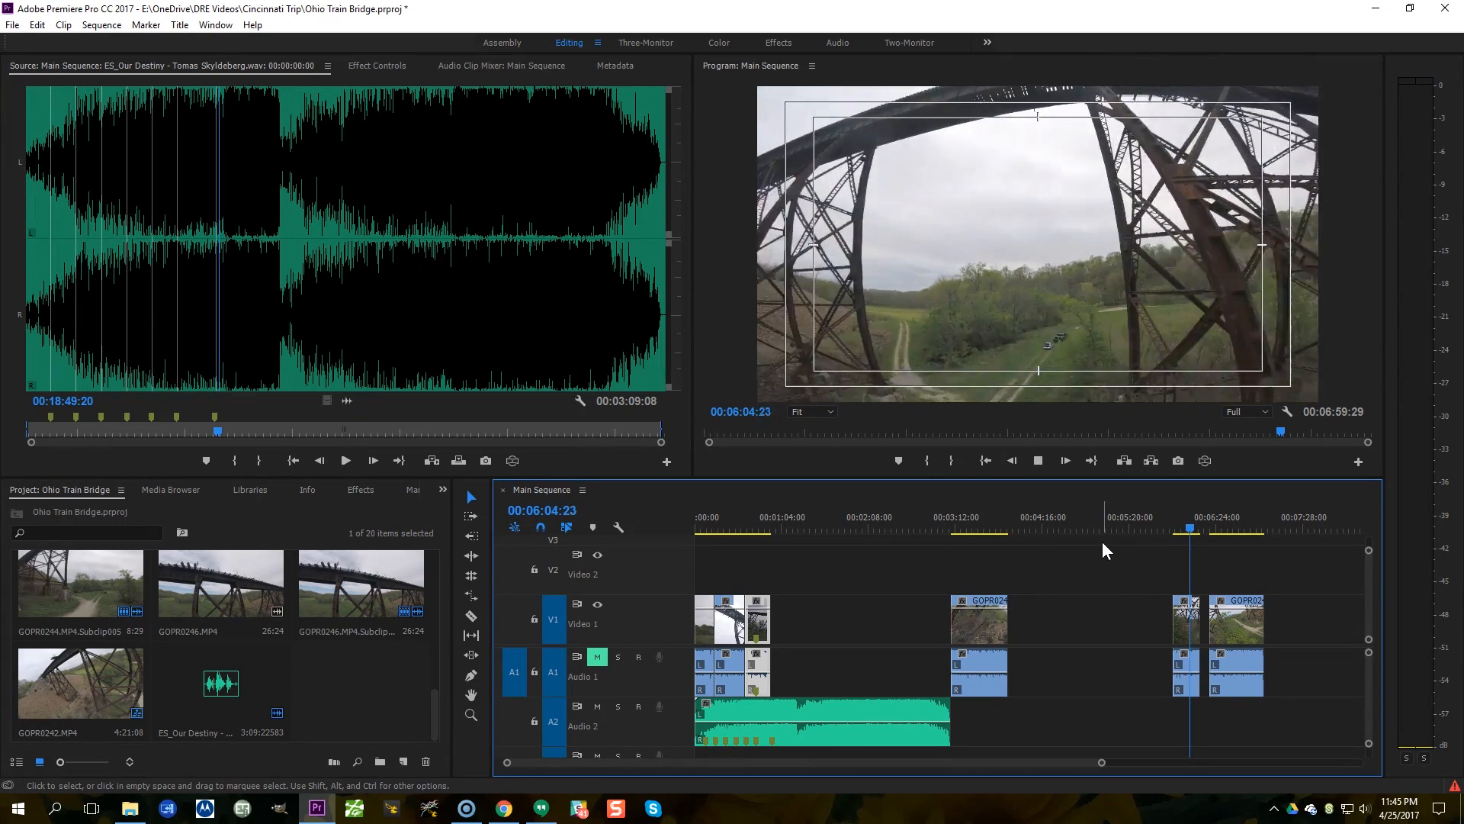
key(space)
click(1175, 624)
drag(1182, 630, 786, 636)
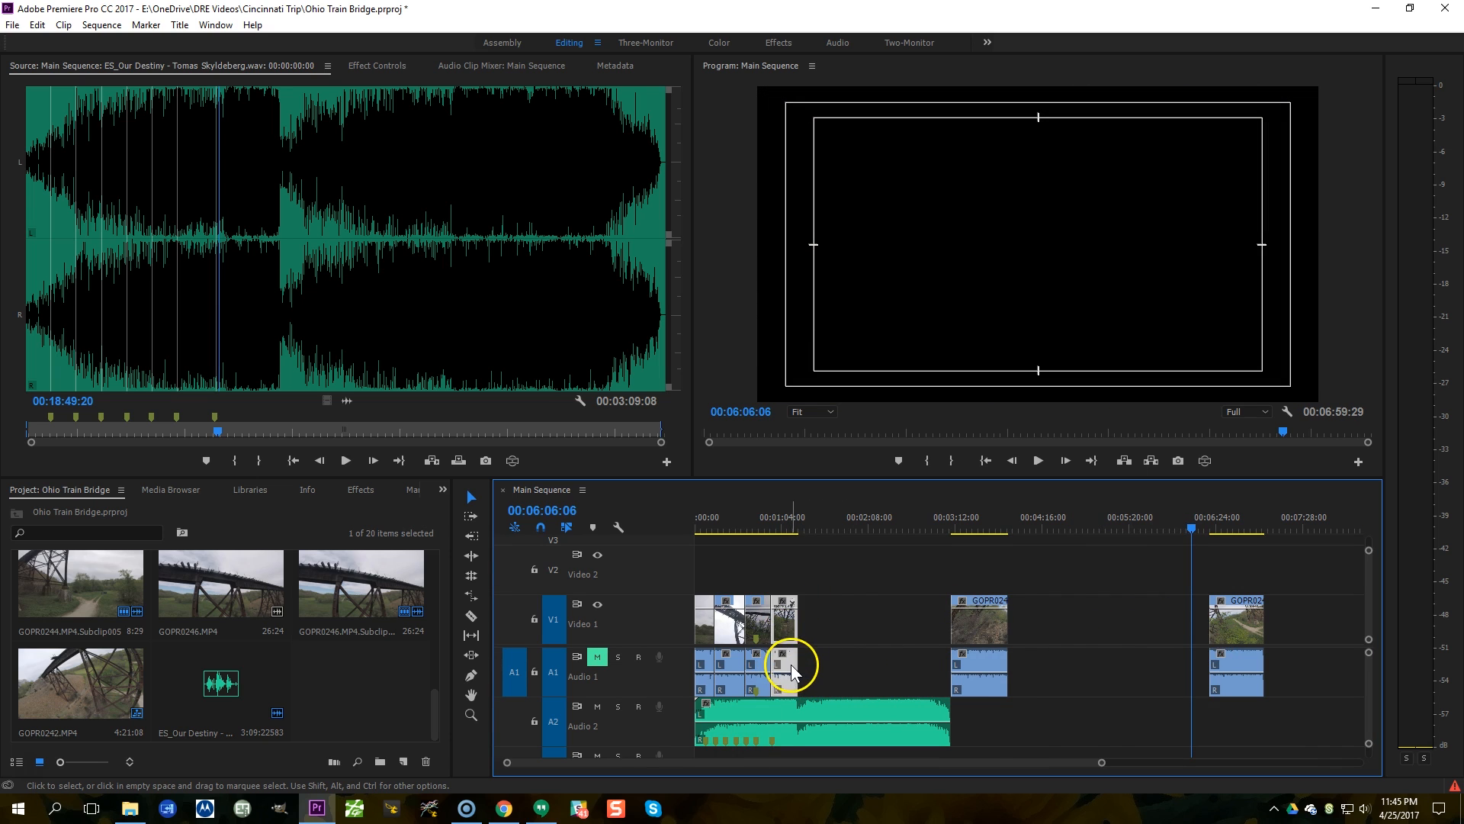
key(=)
key(=)
key(=)
key(Up)
key(Up)
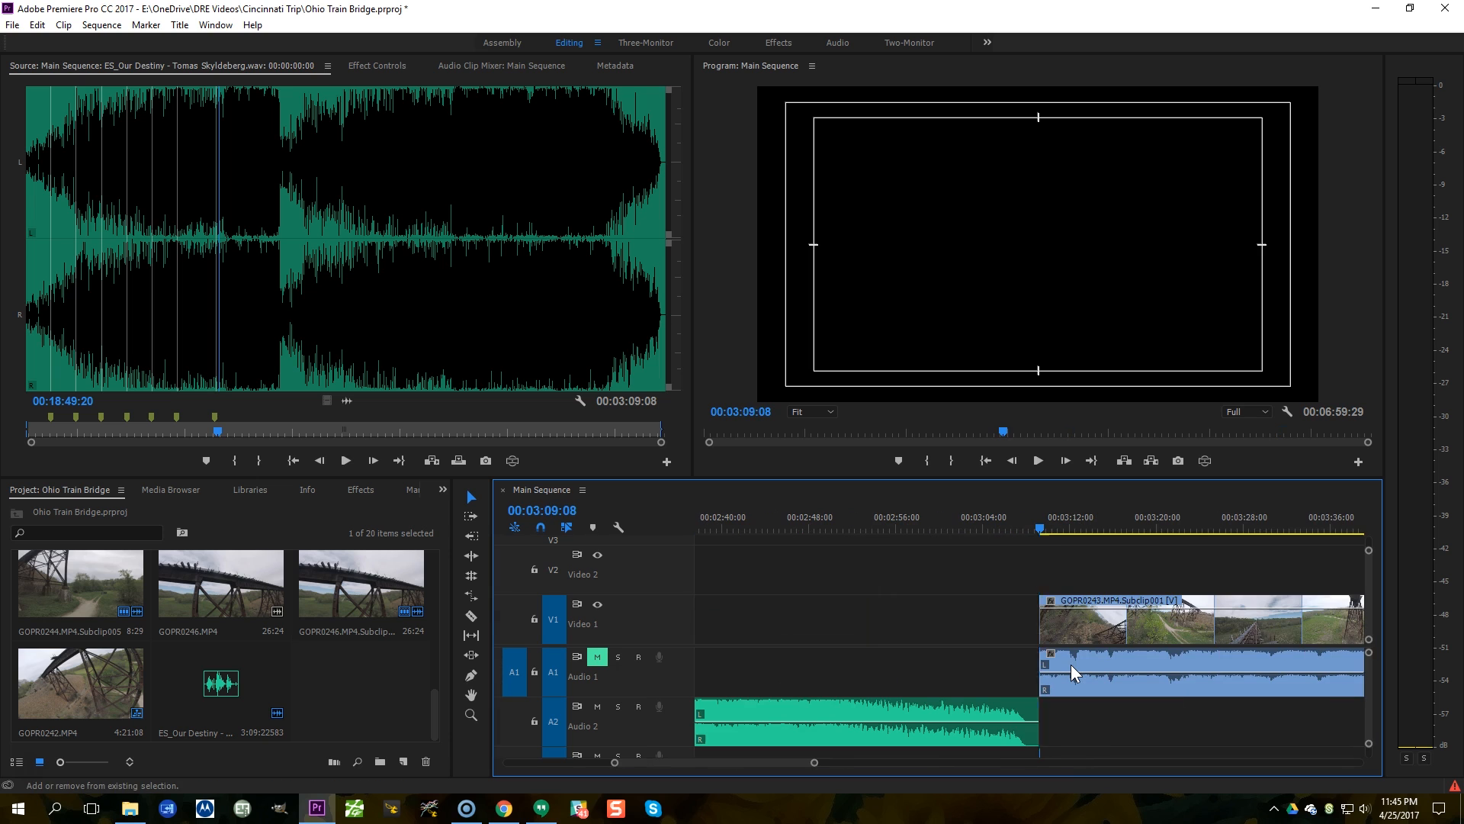
key(minus)
key(minus)
key(minus)
key(minus)
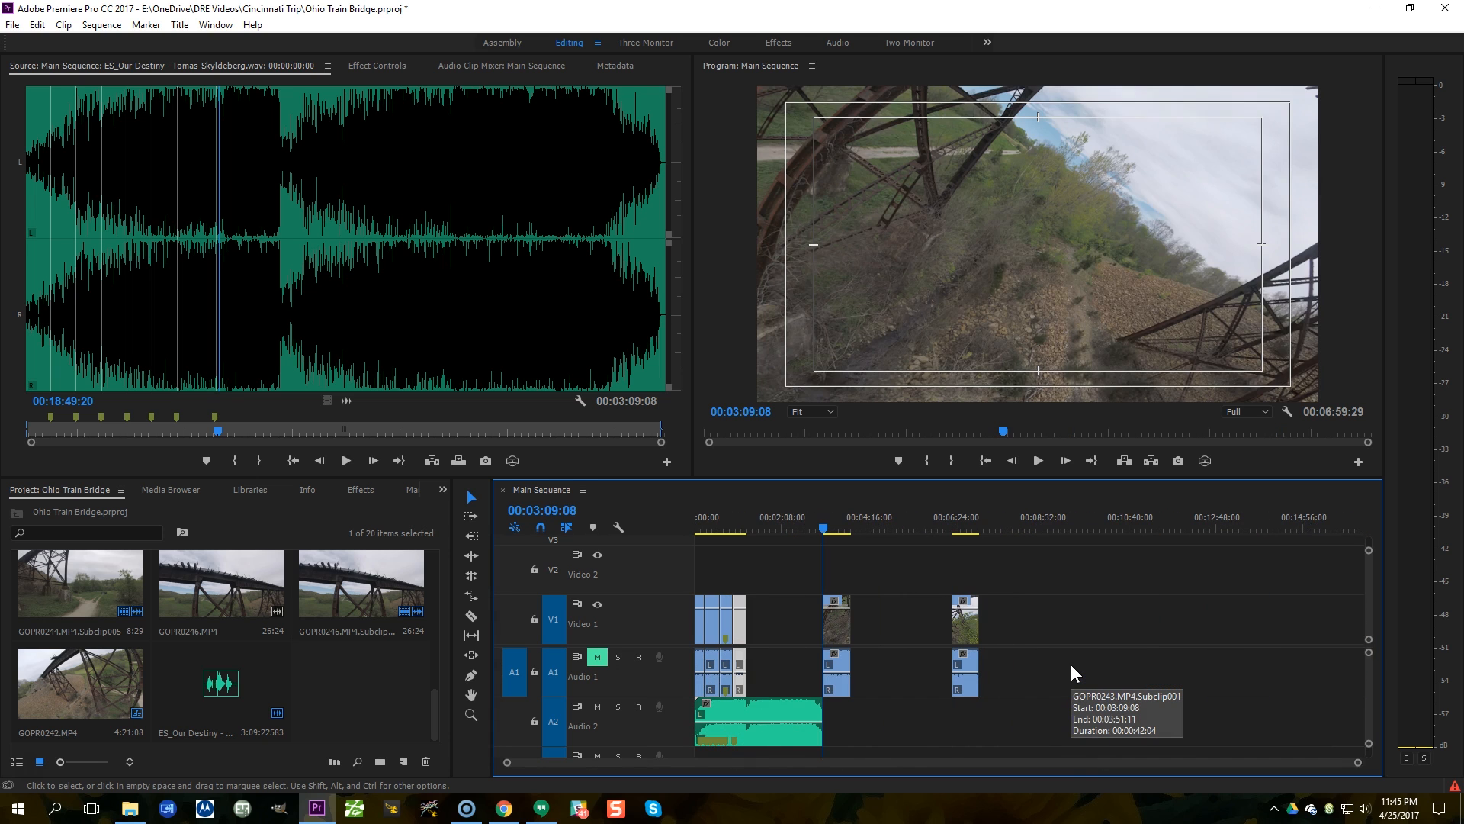
Step: Play the sequence across the cut between the third and fourth clips to check its timing against the music marker
click(739, 524)
key(equal)
key(equal)
key(equal)
key(equal)
key(equal)
scroll(882, 563, down, 14)
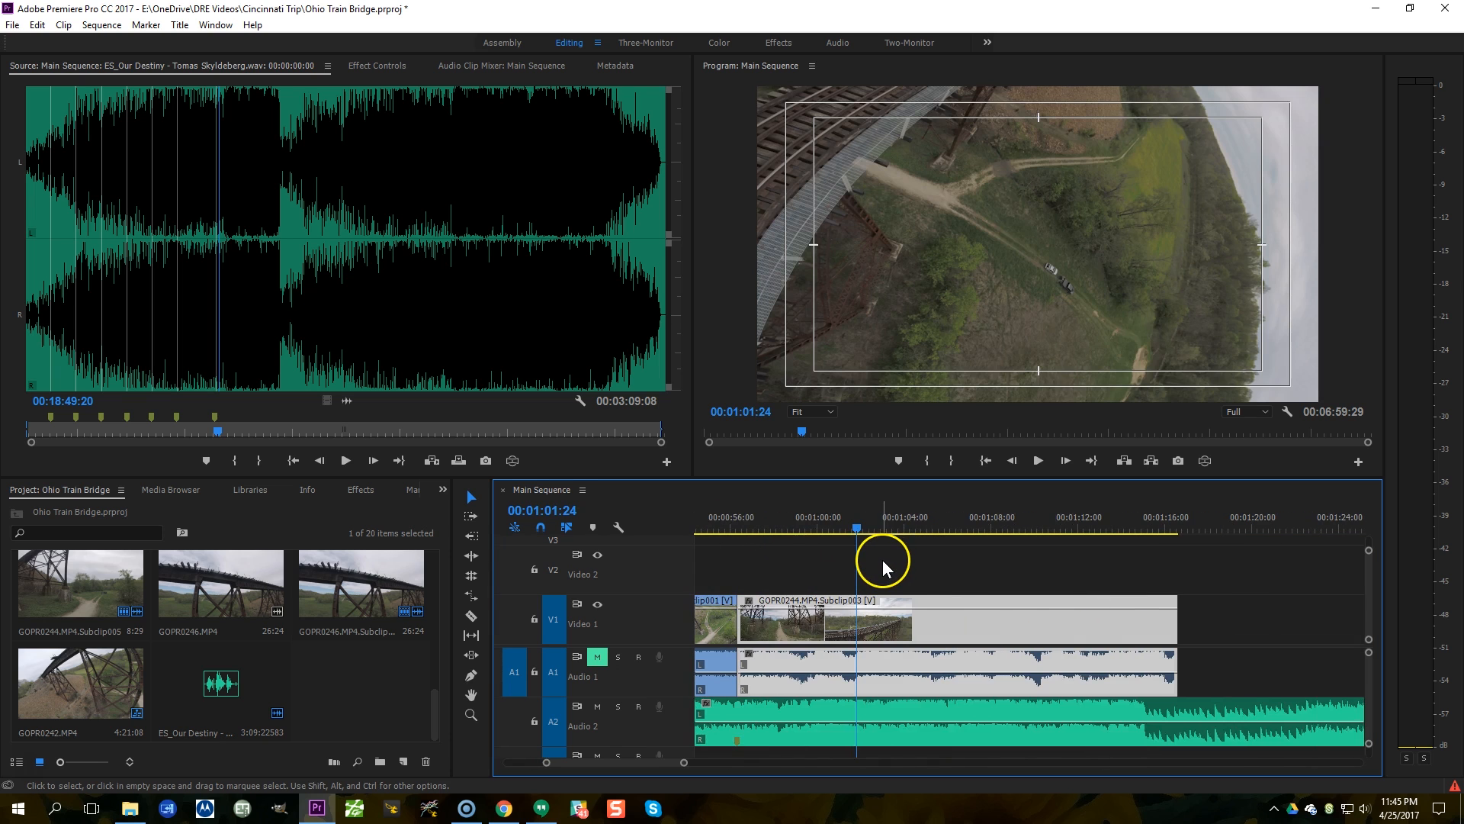
scroll(881, 563, up, 11)
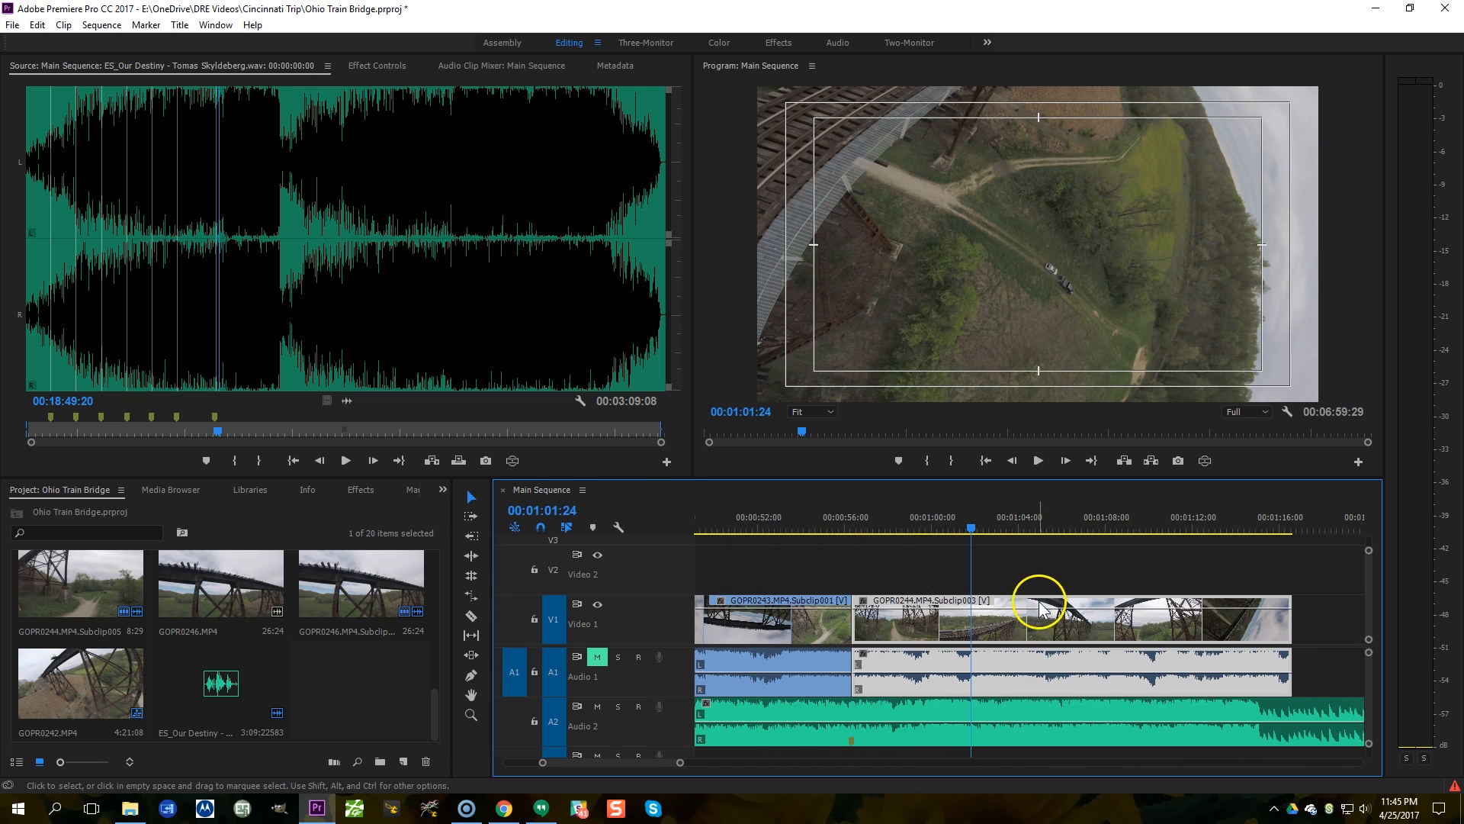
click(785, 513)
key(space)
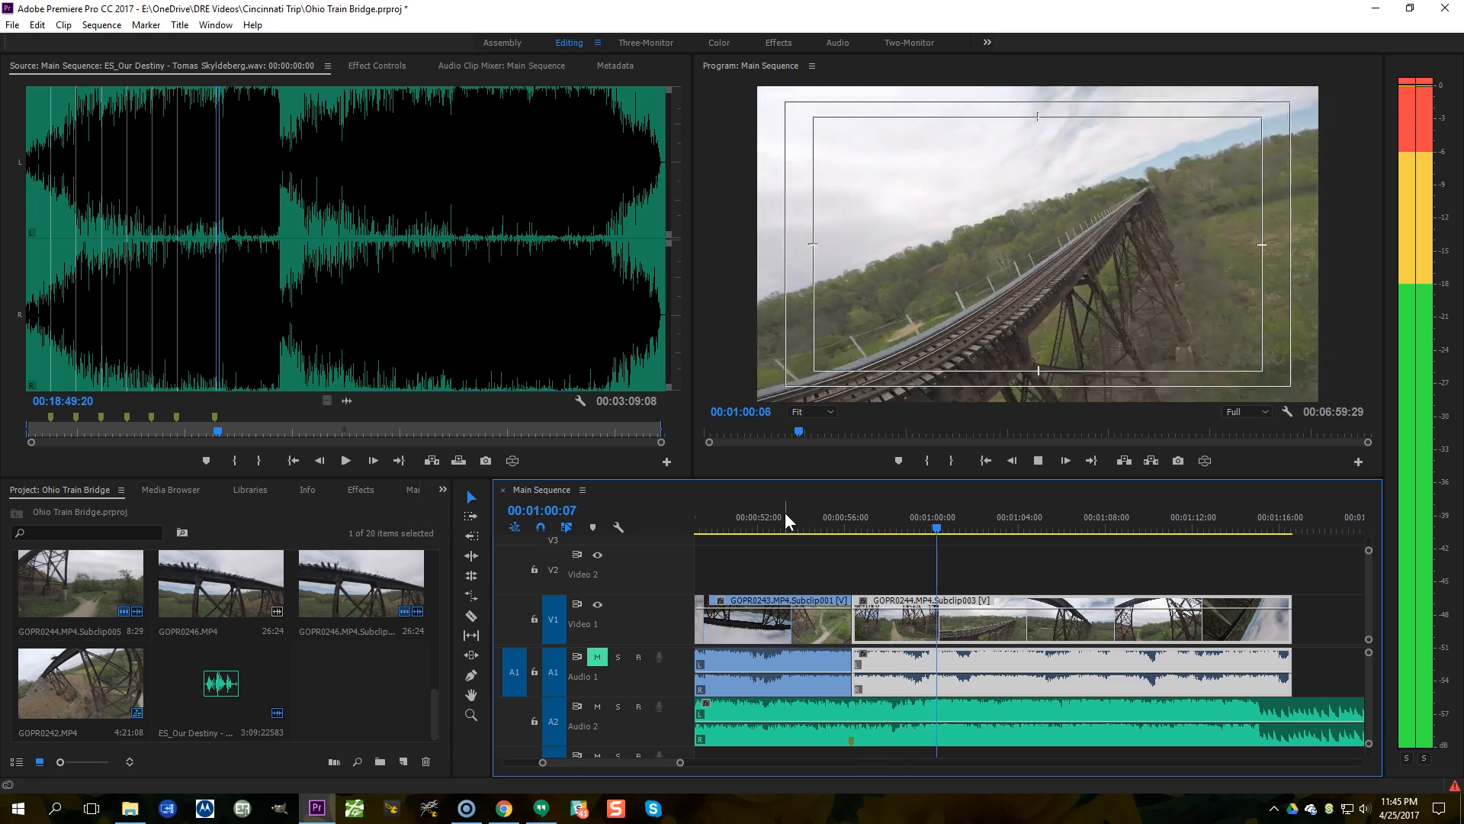
key(space)
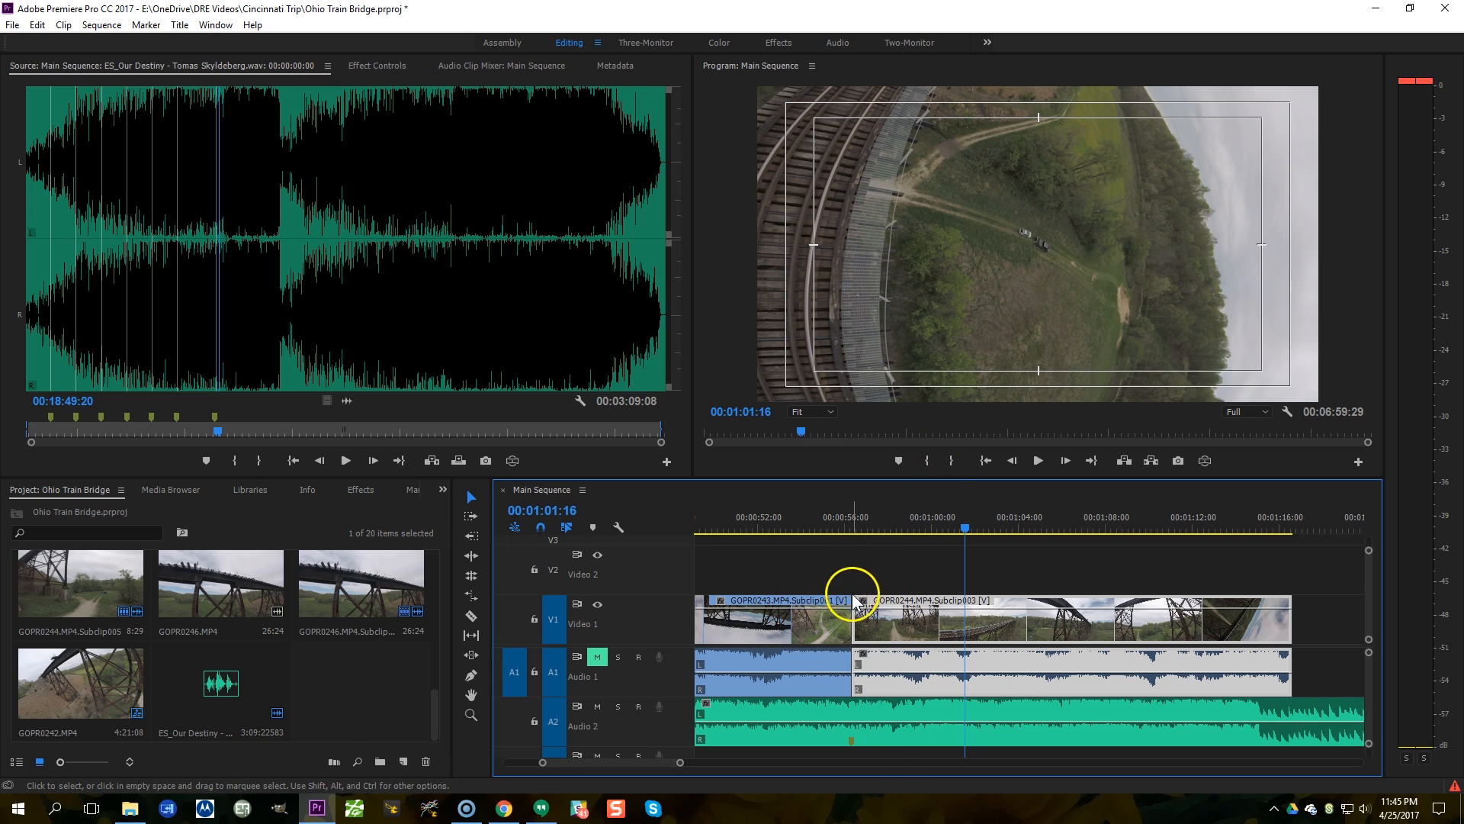
click(807, 514)
key(space)
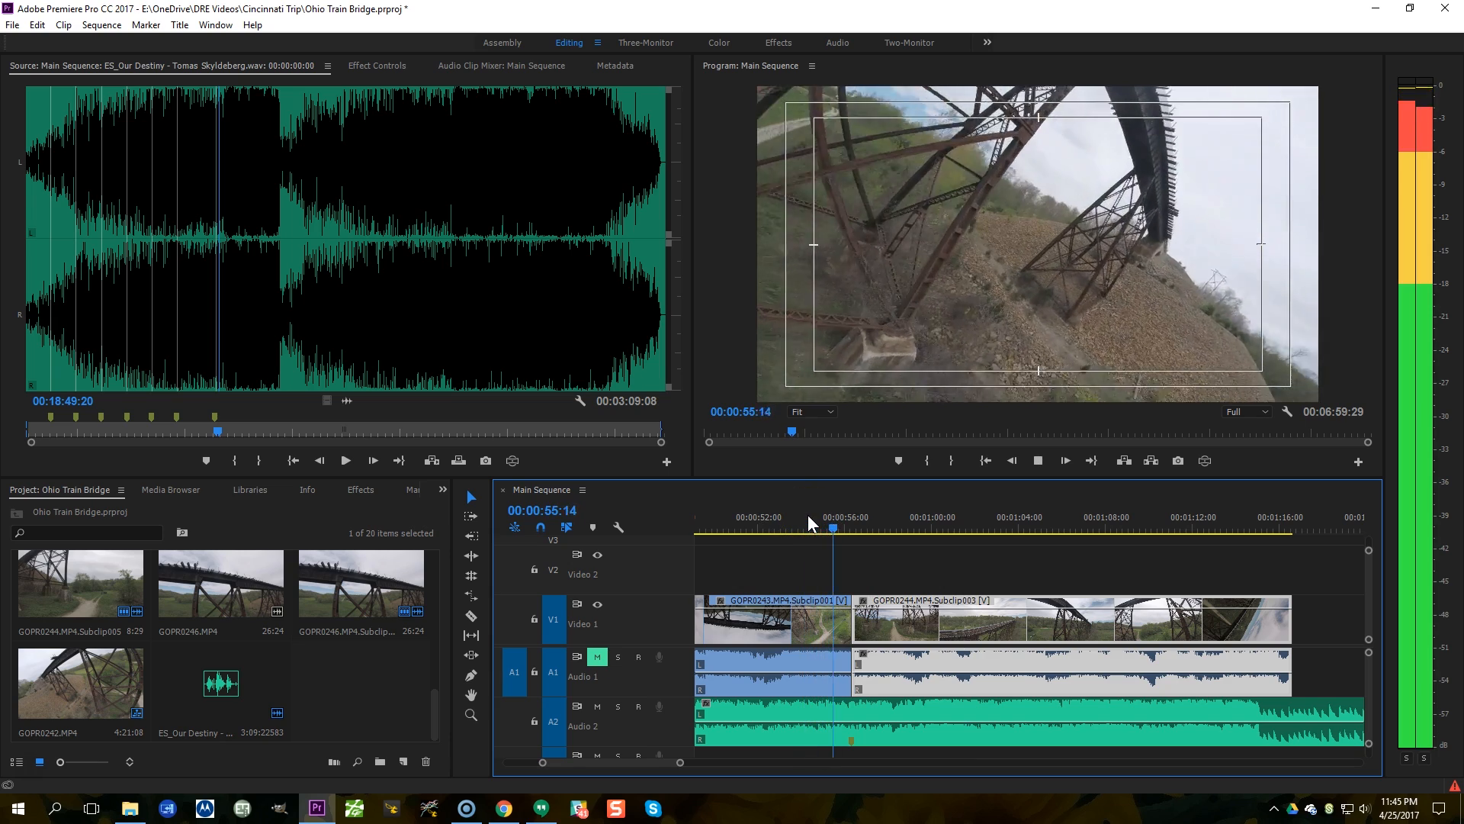
key(space)
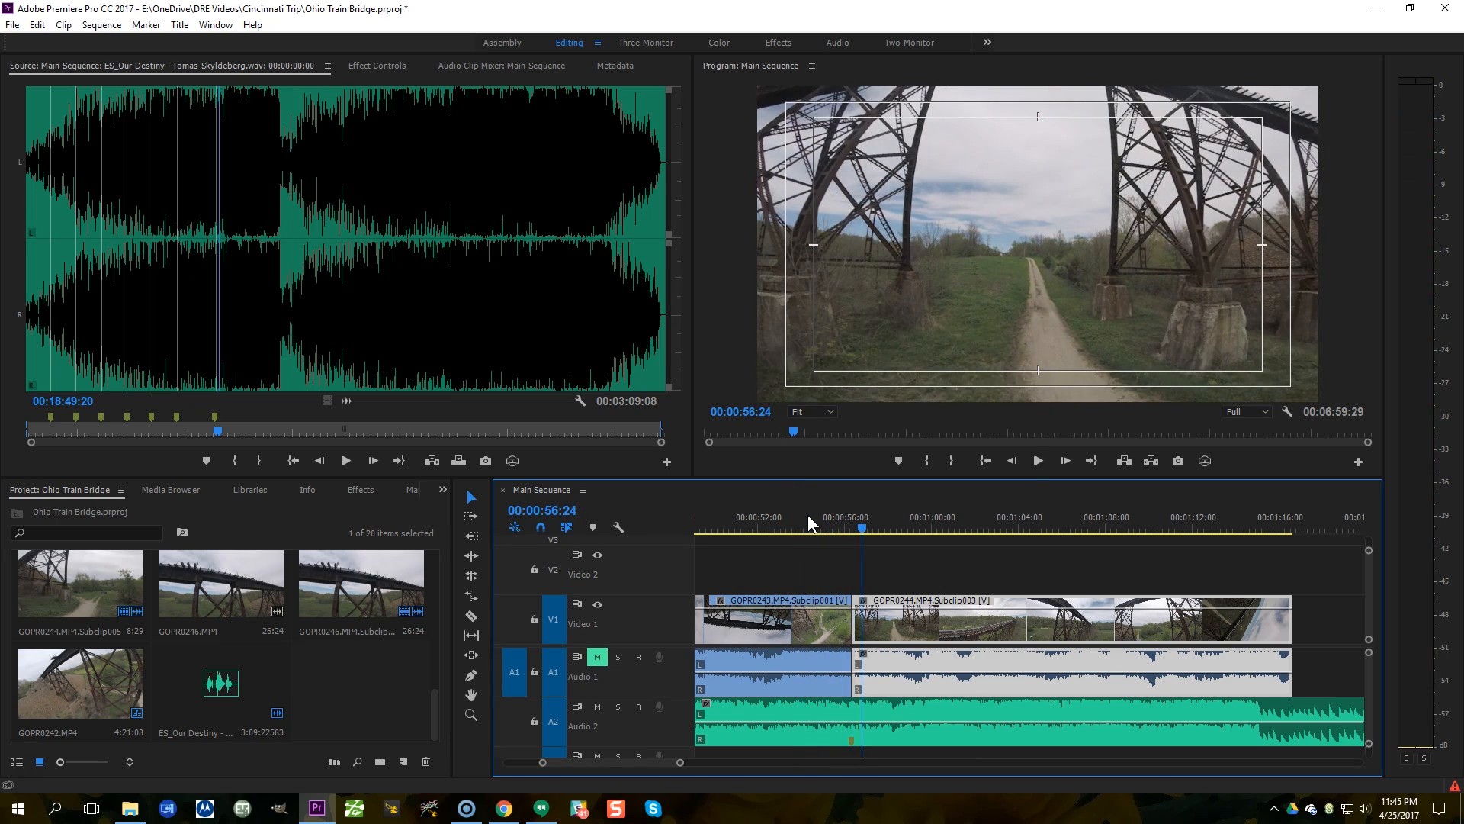
Step: Roll the cut between GOPR0243.MP4.Subclip001 and GOPR0244.MP4.Subclip003 slightly earlier onto the music marker, and play across it
key(equal)
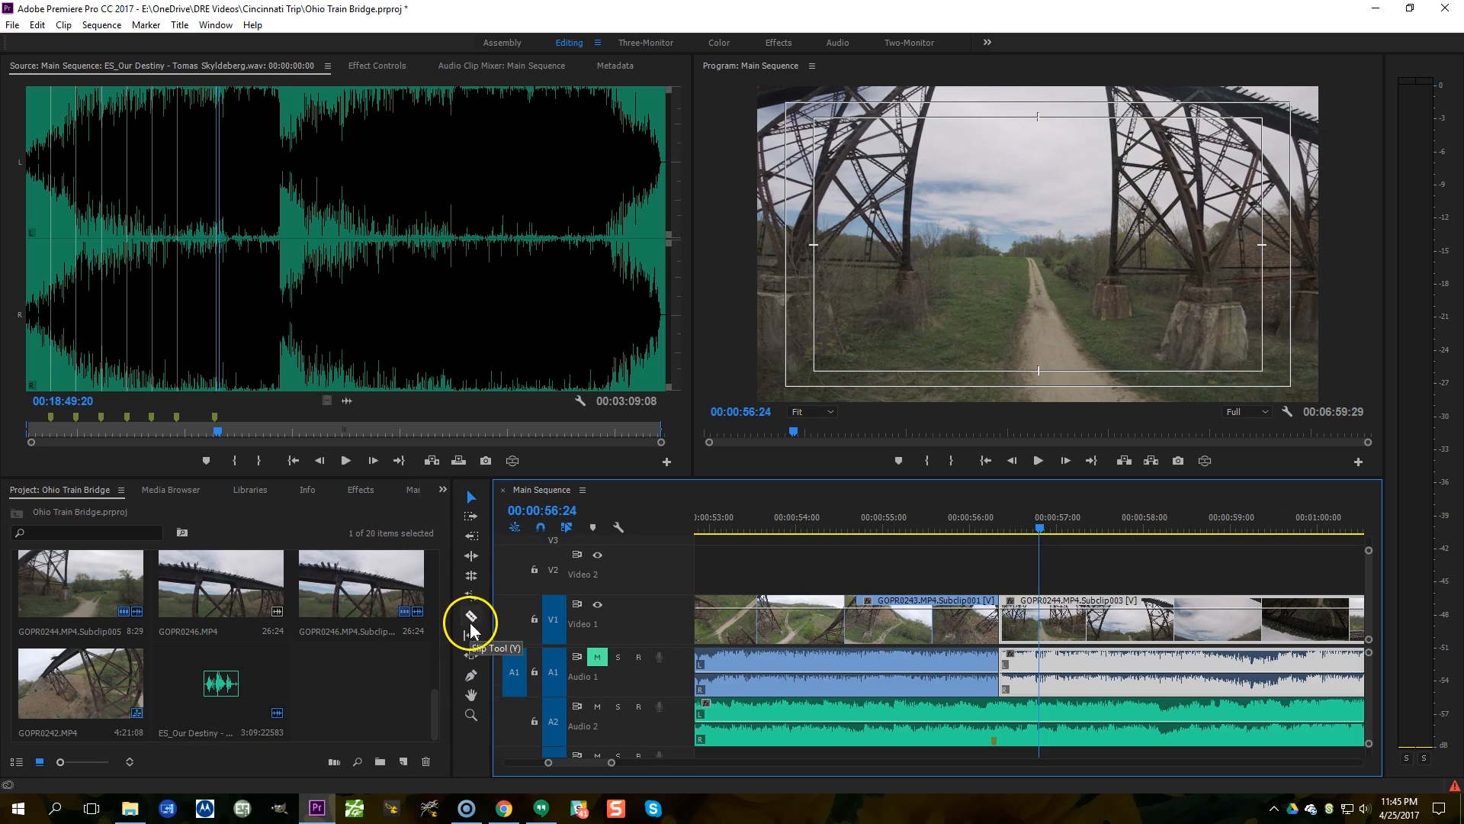
click(471, 577)
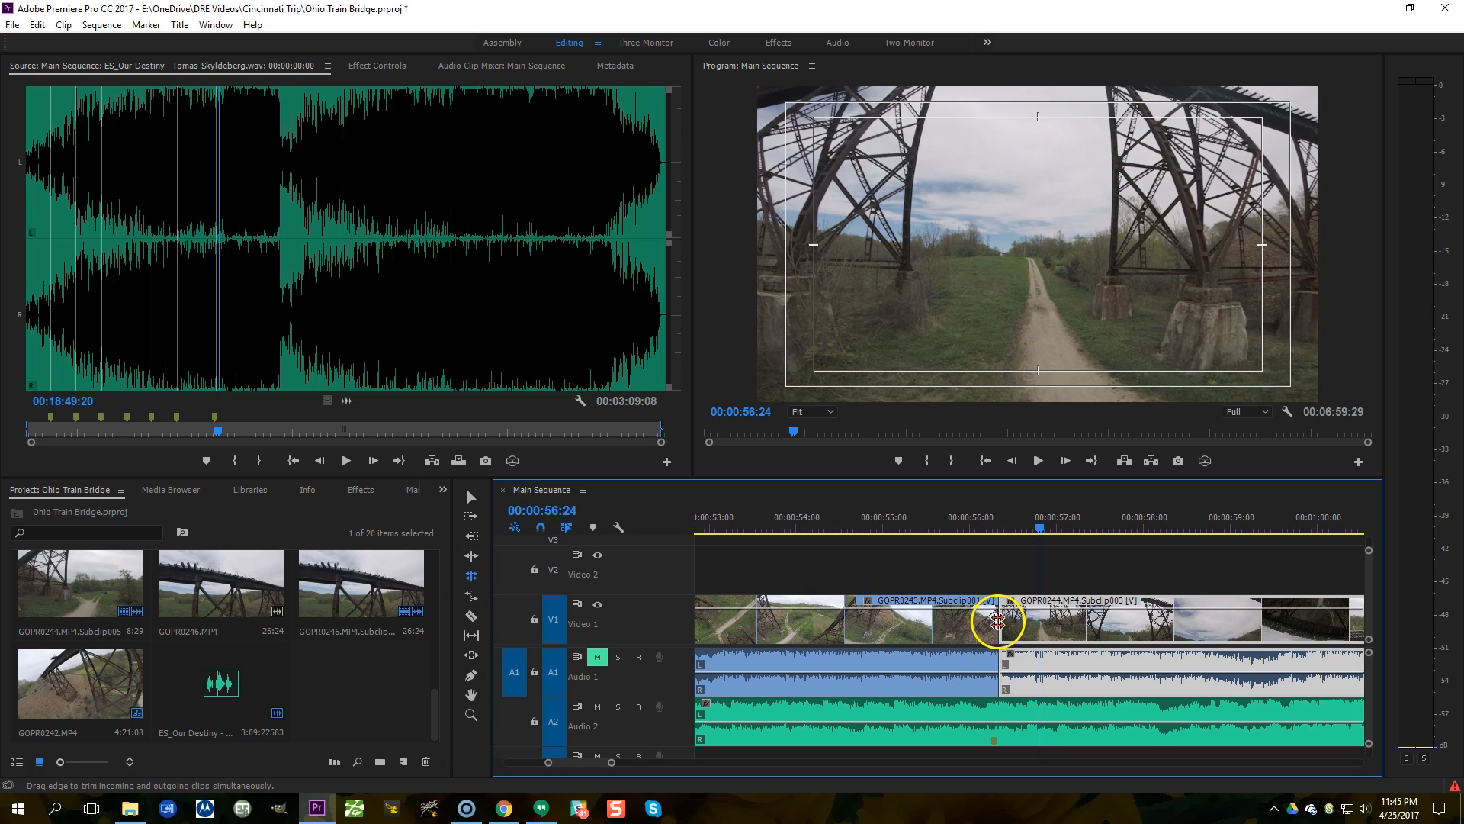
drag(996, 620, 988, 620)
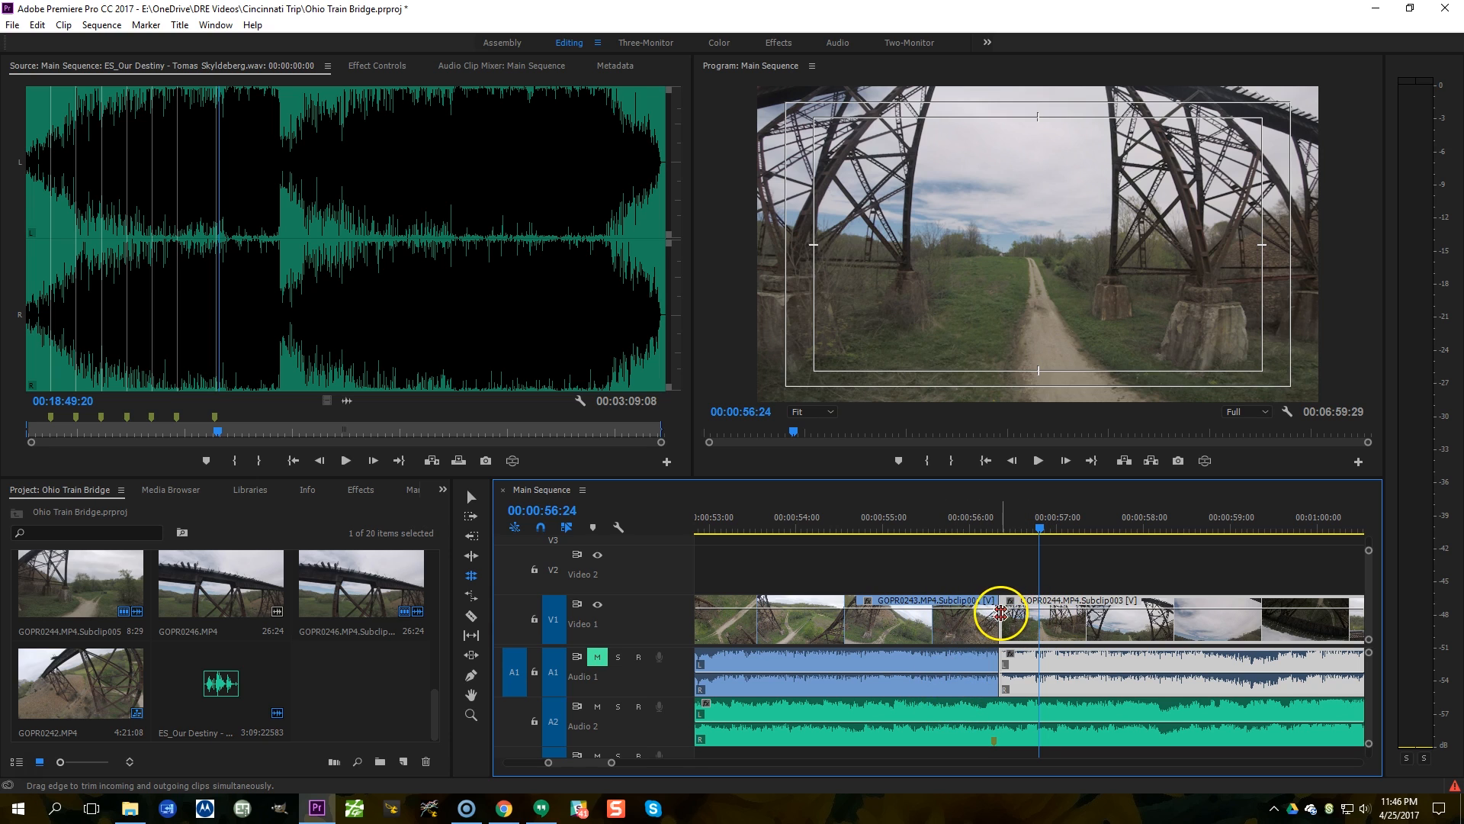
drag(999, 612, 993, 613)
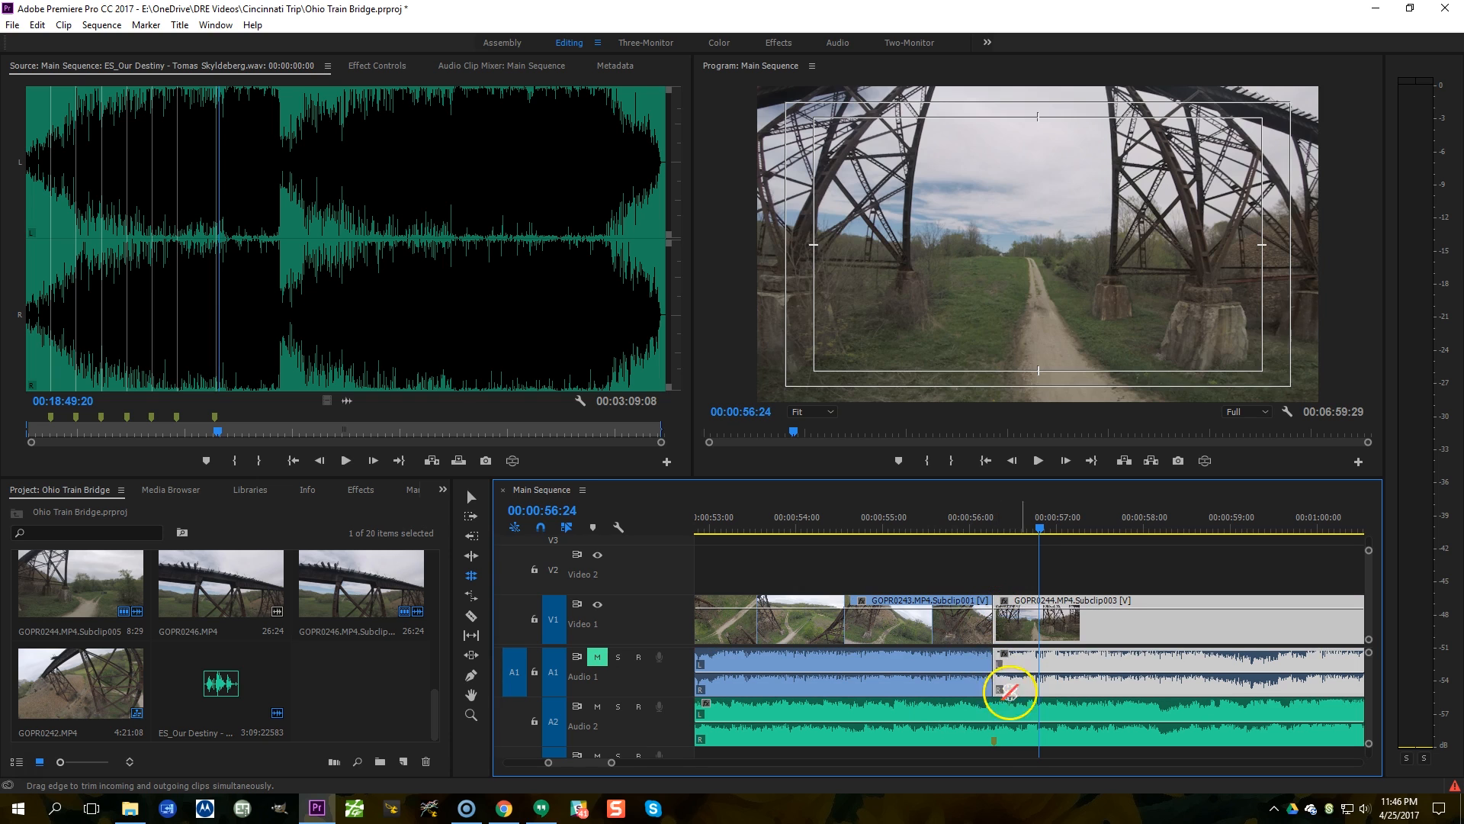
click(919, 517)
key(space)
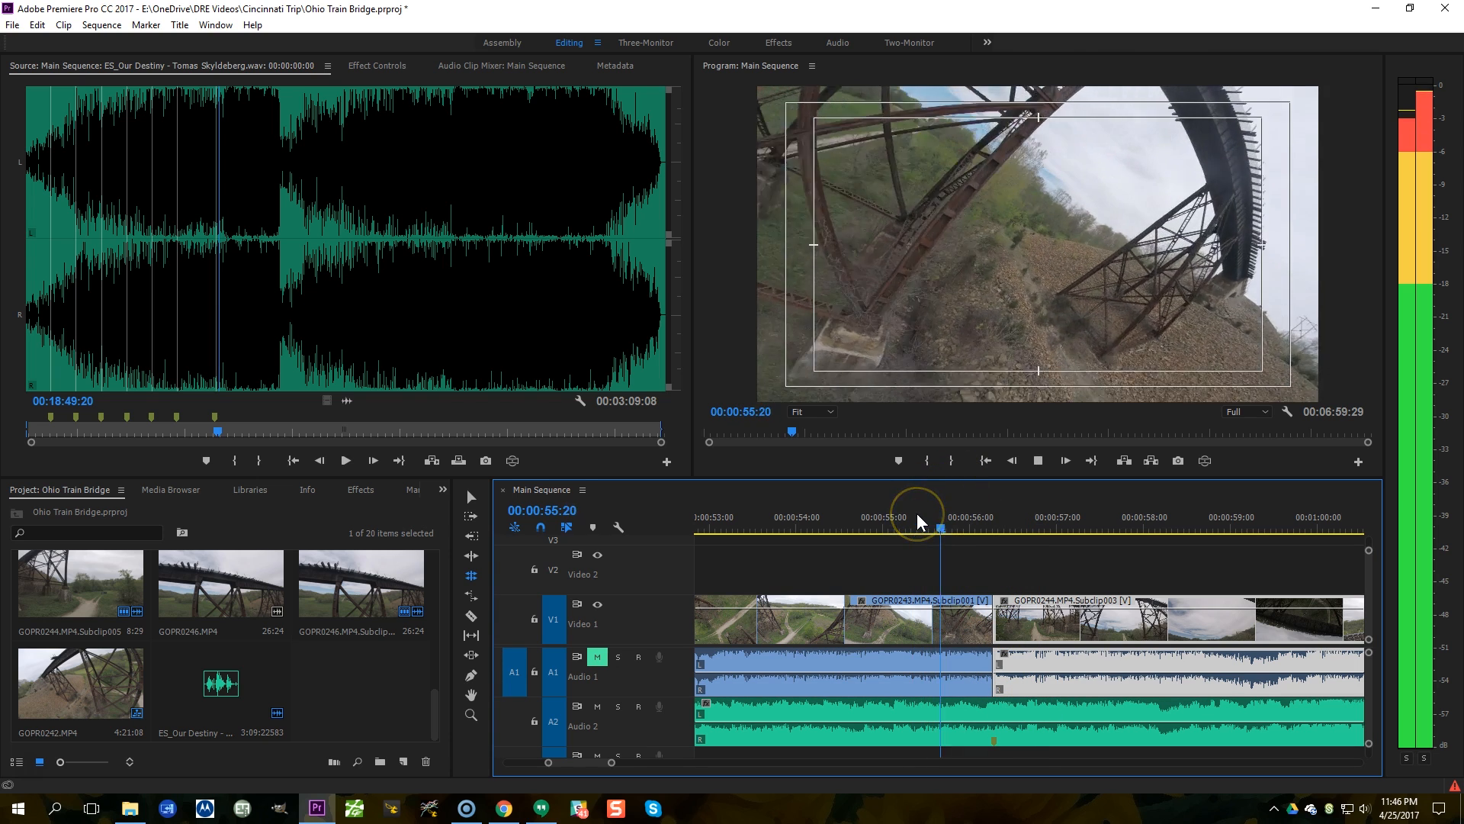
key(space)
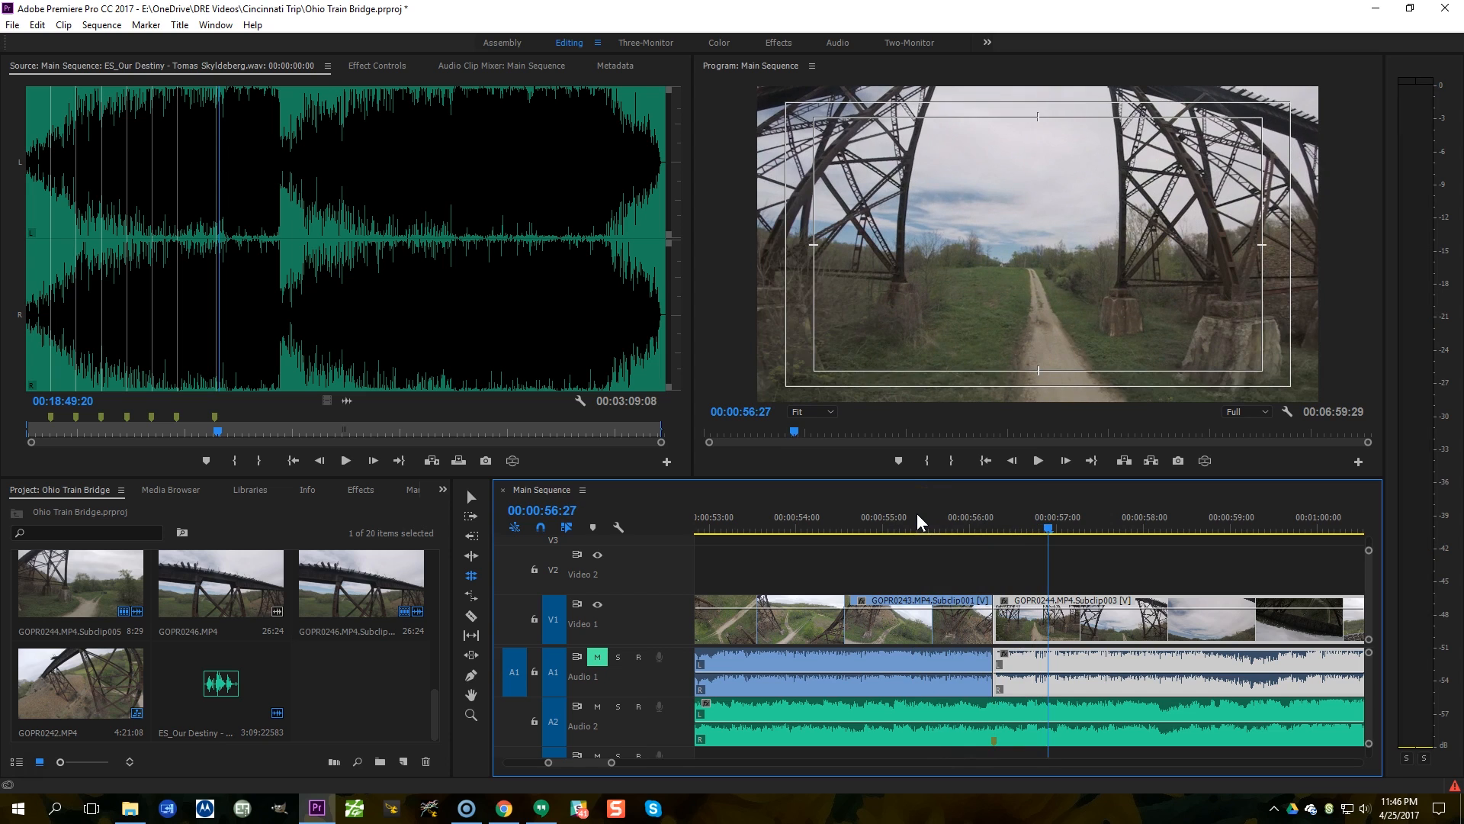
Step: Play the sequence from about 00:00:54 past the end of the fourth clip to 00:01:17:04 to check it against the music
key(minus)
key(minus)
key(minus)
key(minus)
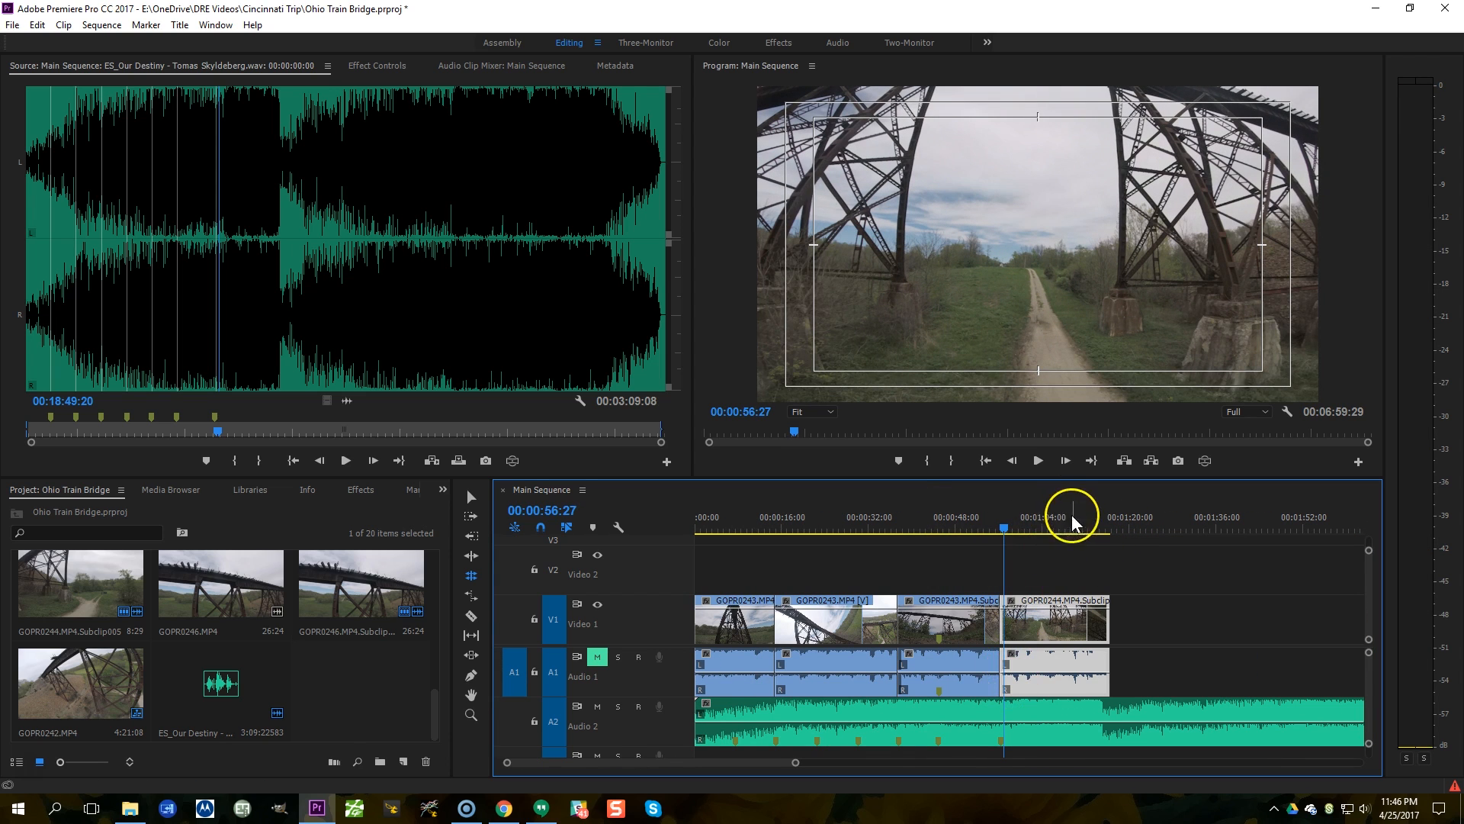
click(987, 525)
key(space)
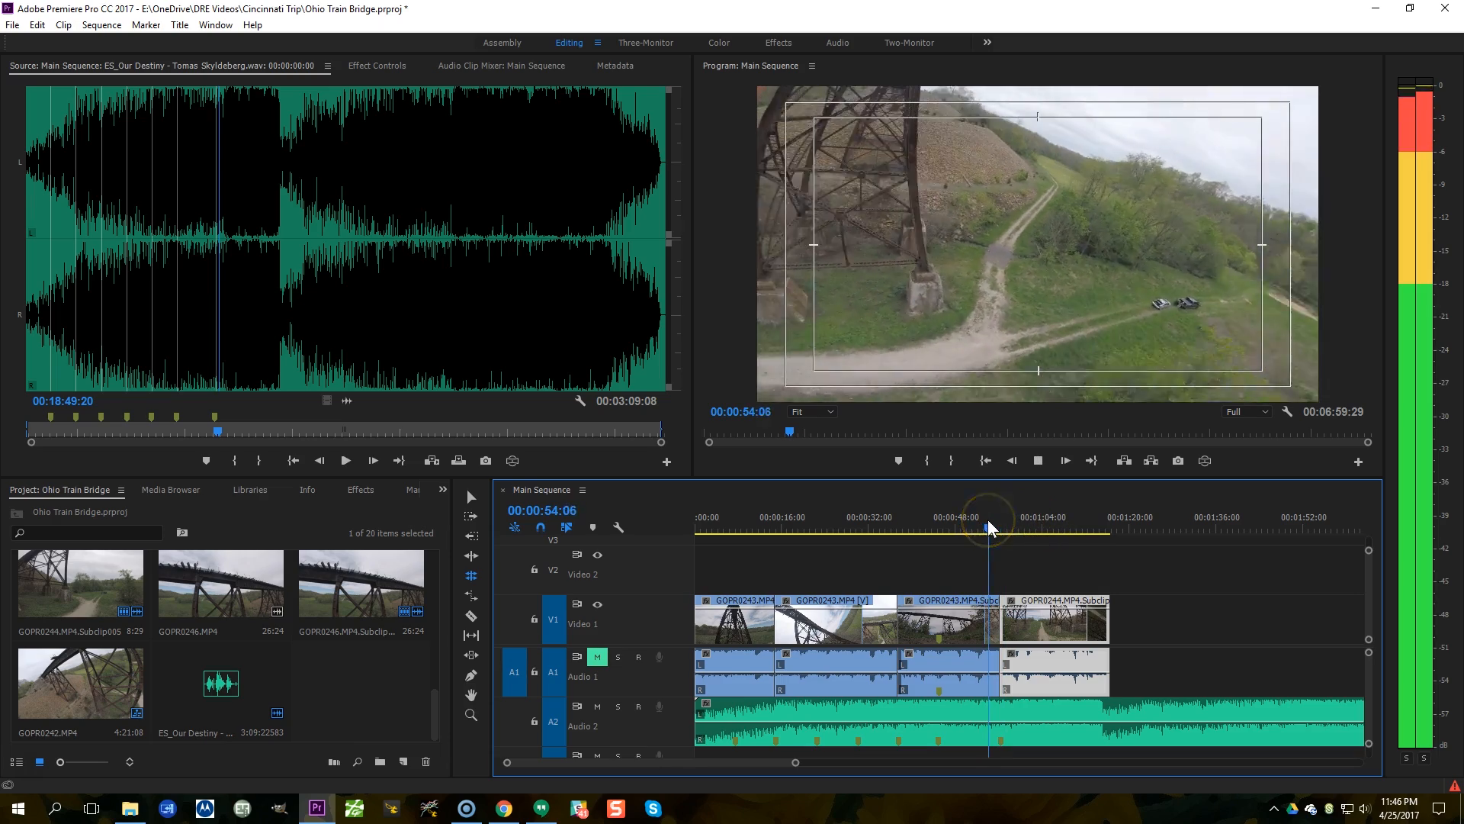
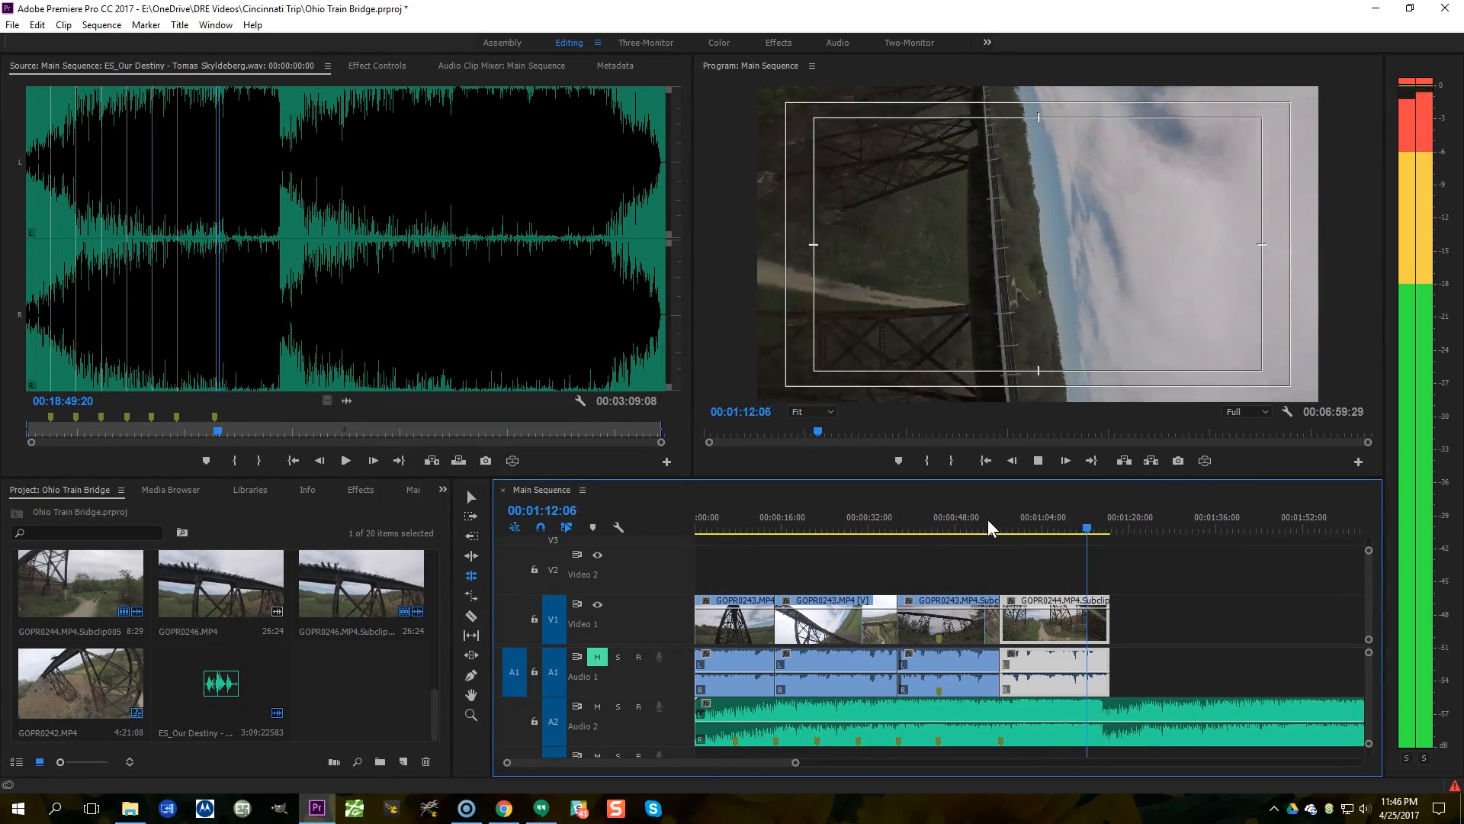
key(equal)
key(equal)
key(equal)
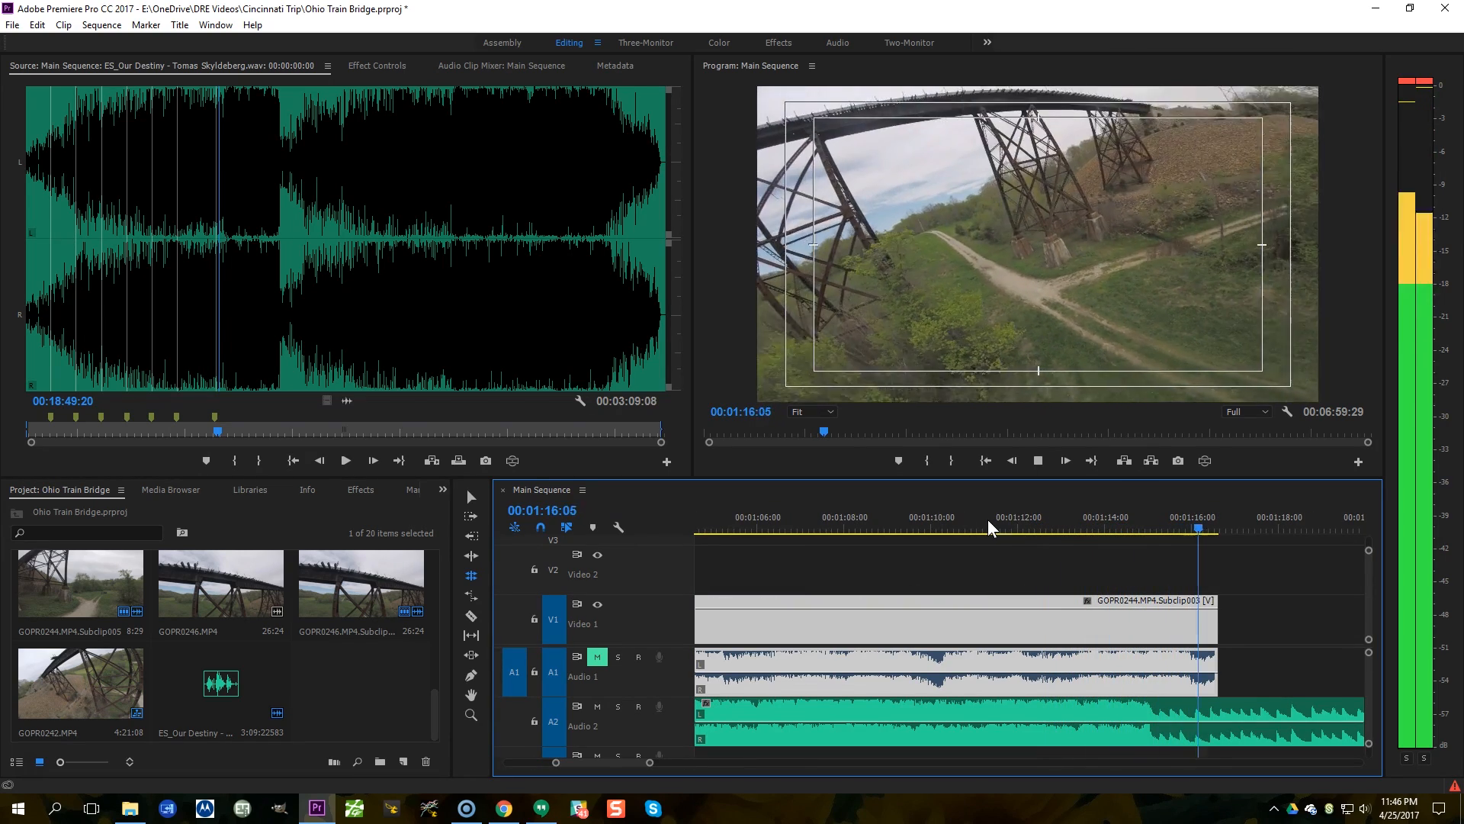
key(space)
key(minus)
key(minus)
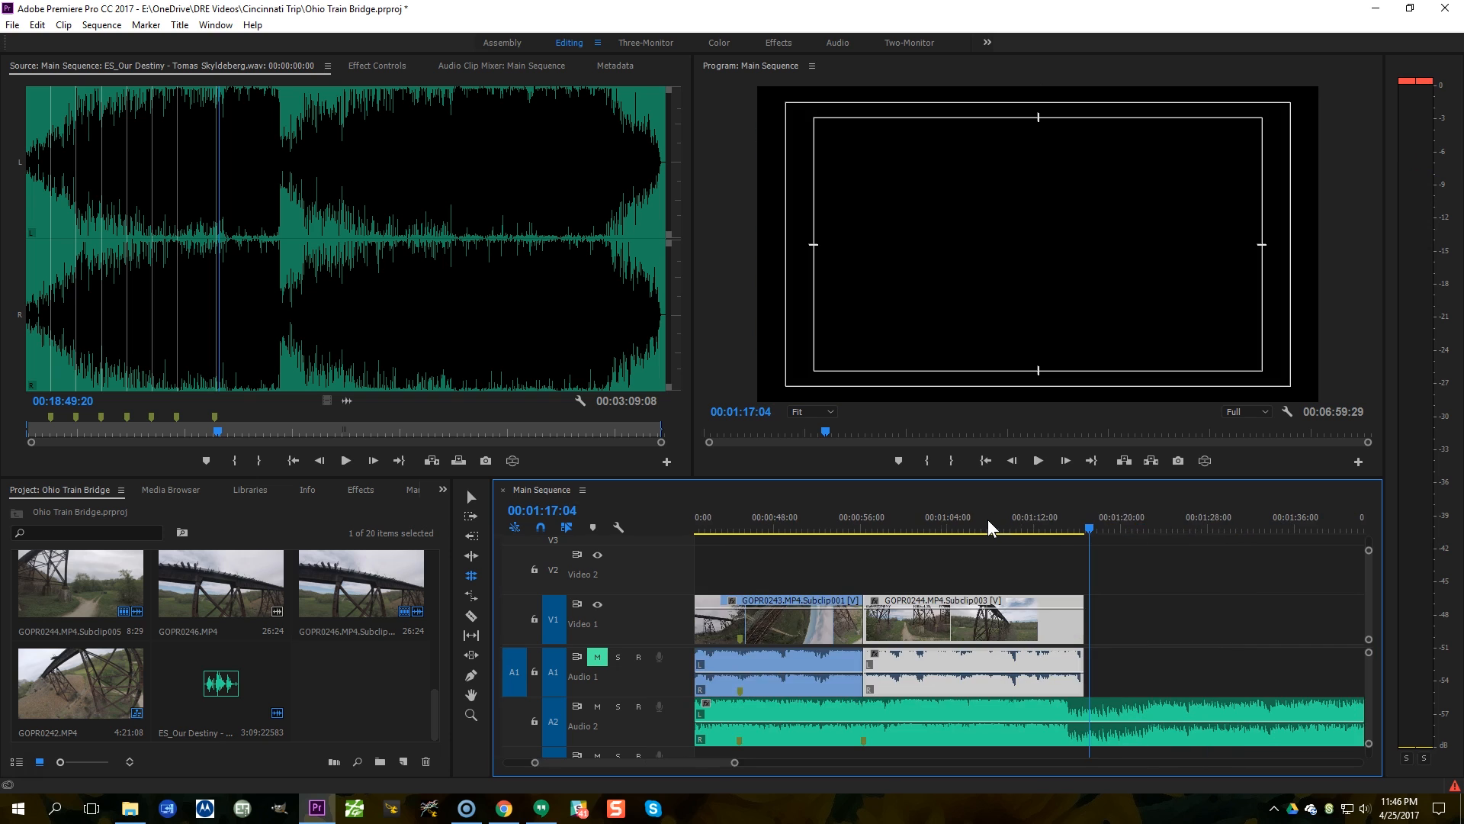
Step: Extend the end of the fourth clip to 00:01:30:11 and play through the added footage
scroll(1036, 556, down, 4)
key(v)
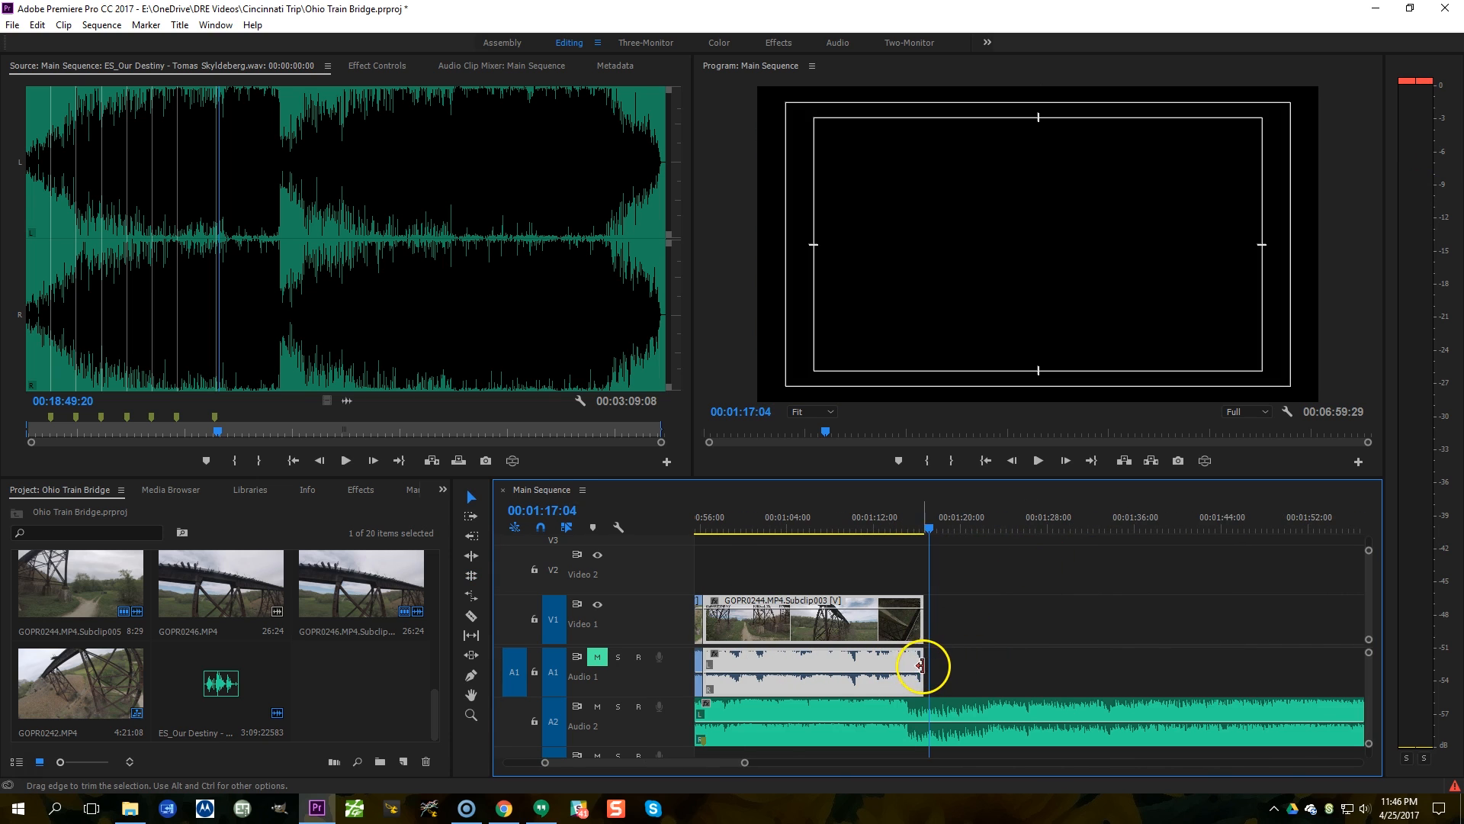
click(922, 666)
drag(920, 665, 1085, 665)
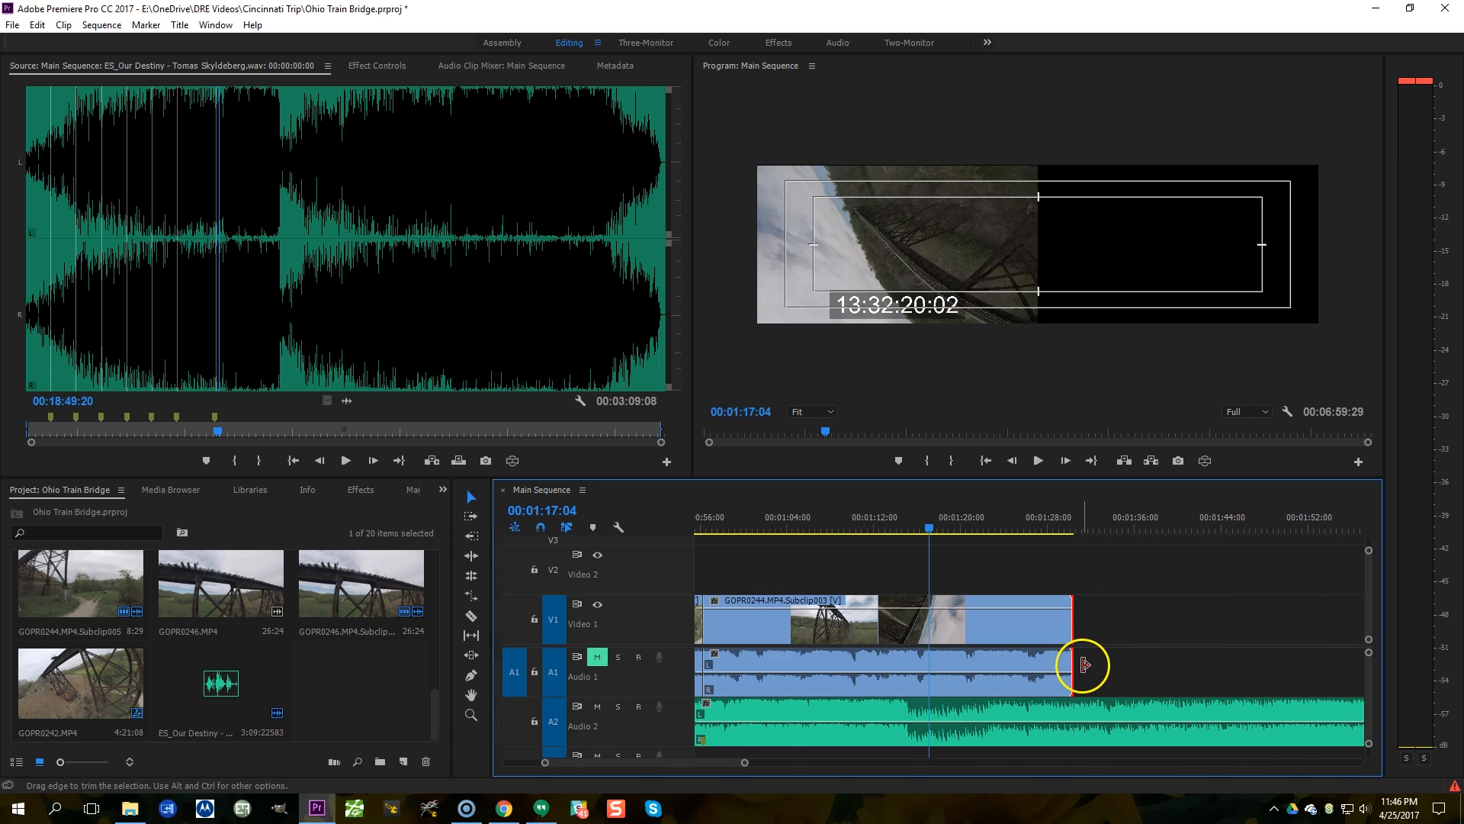
key(space)
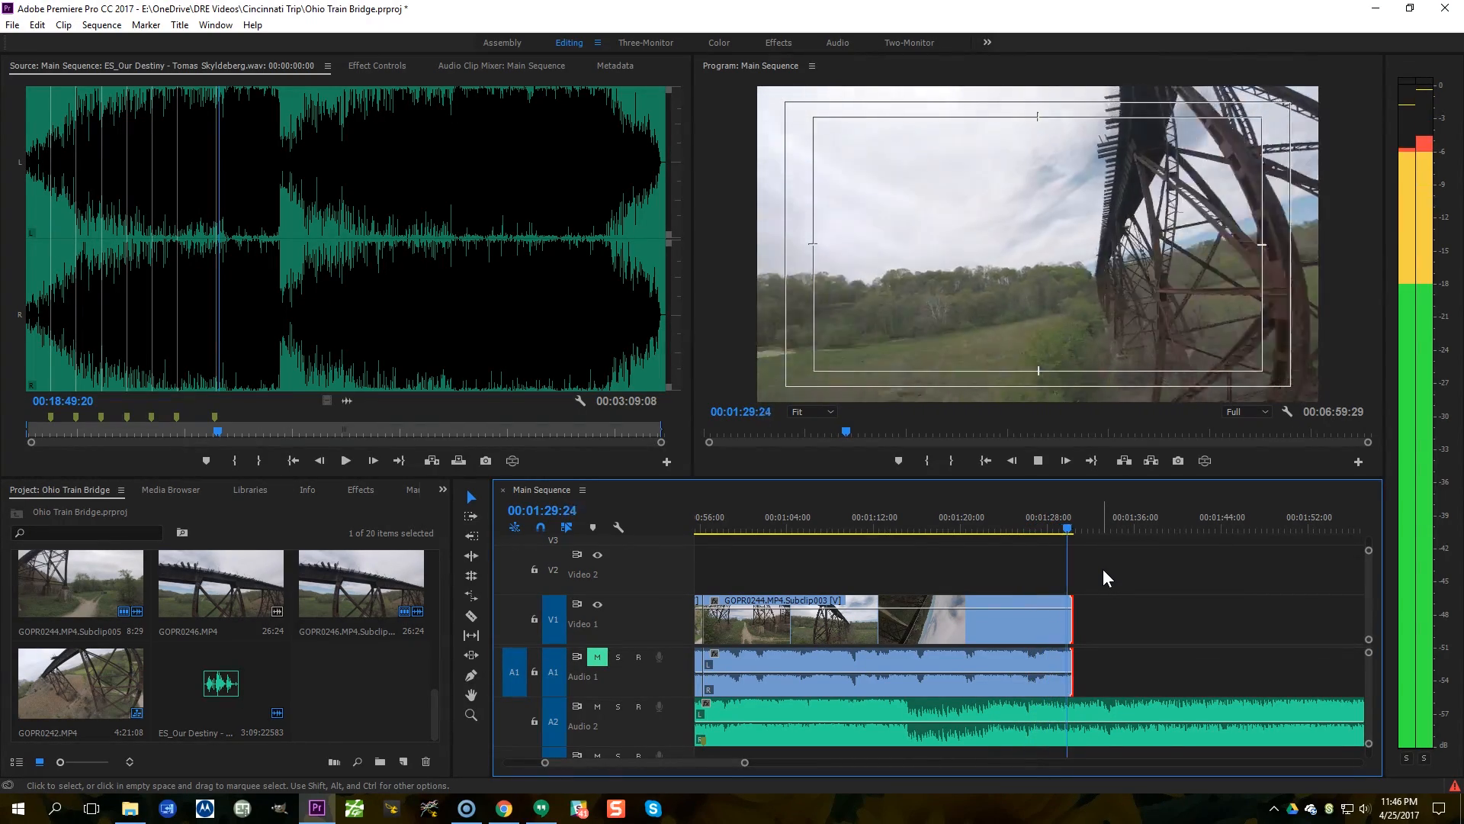
key(space)
click(1096, 593)
key(backslash)
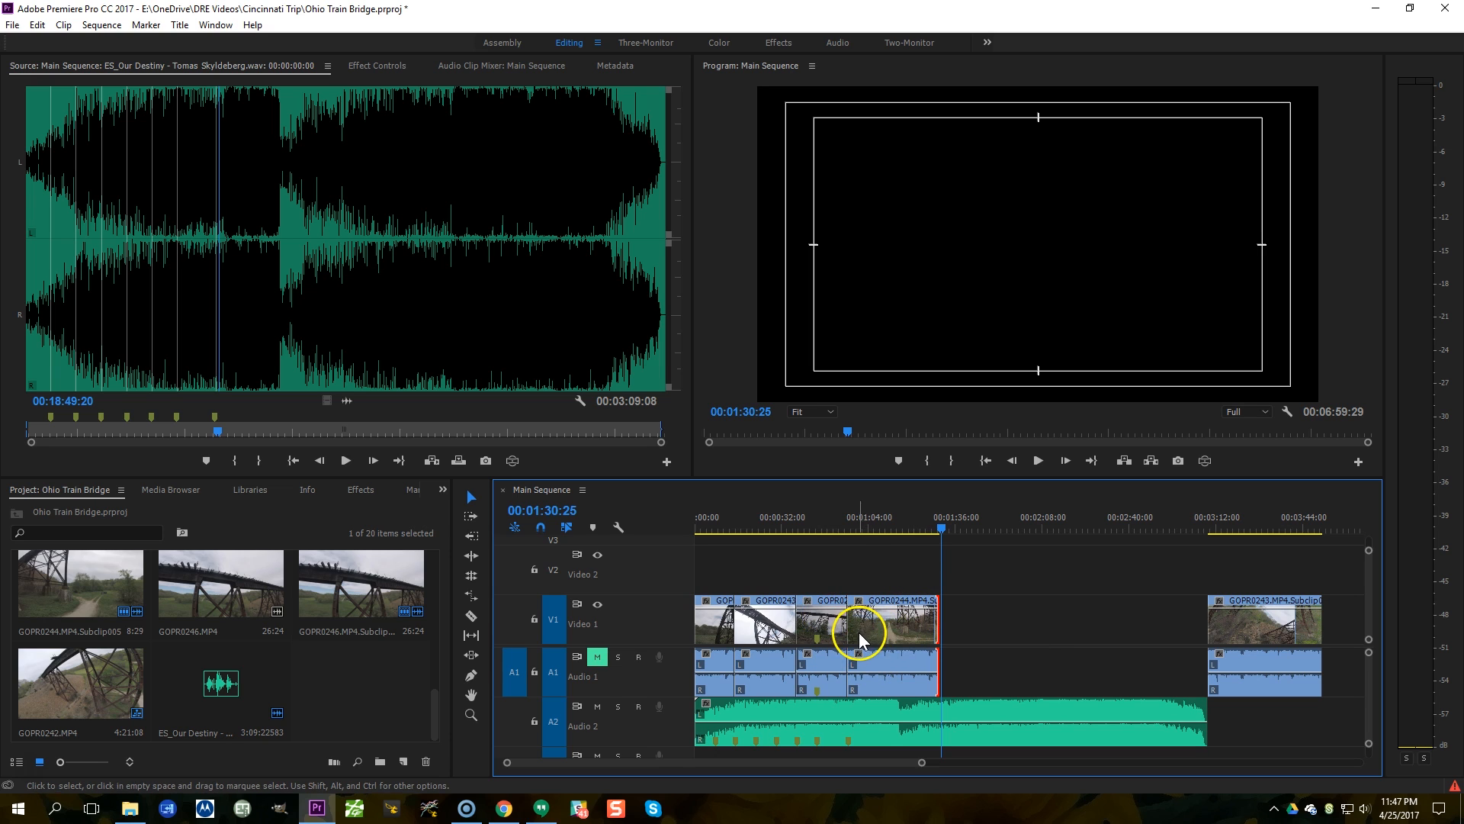
click(915, 665)
click(818, 616)
click(821, 604)
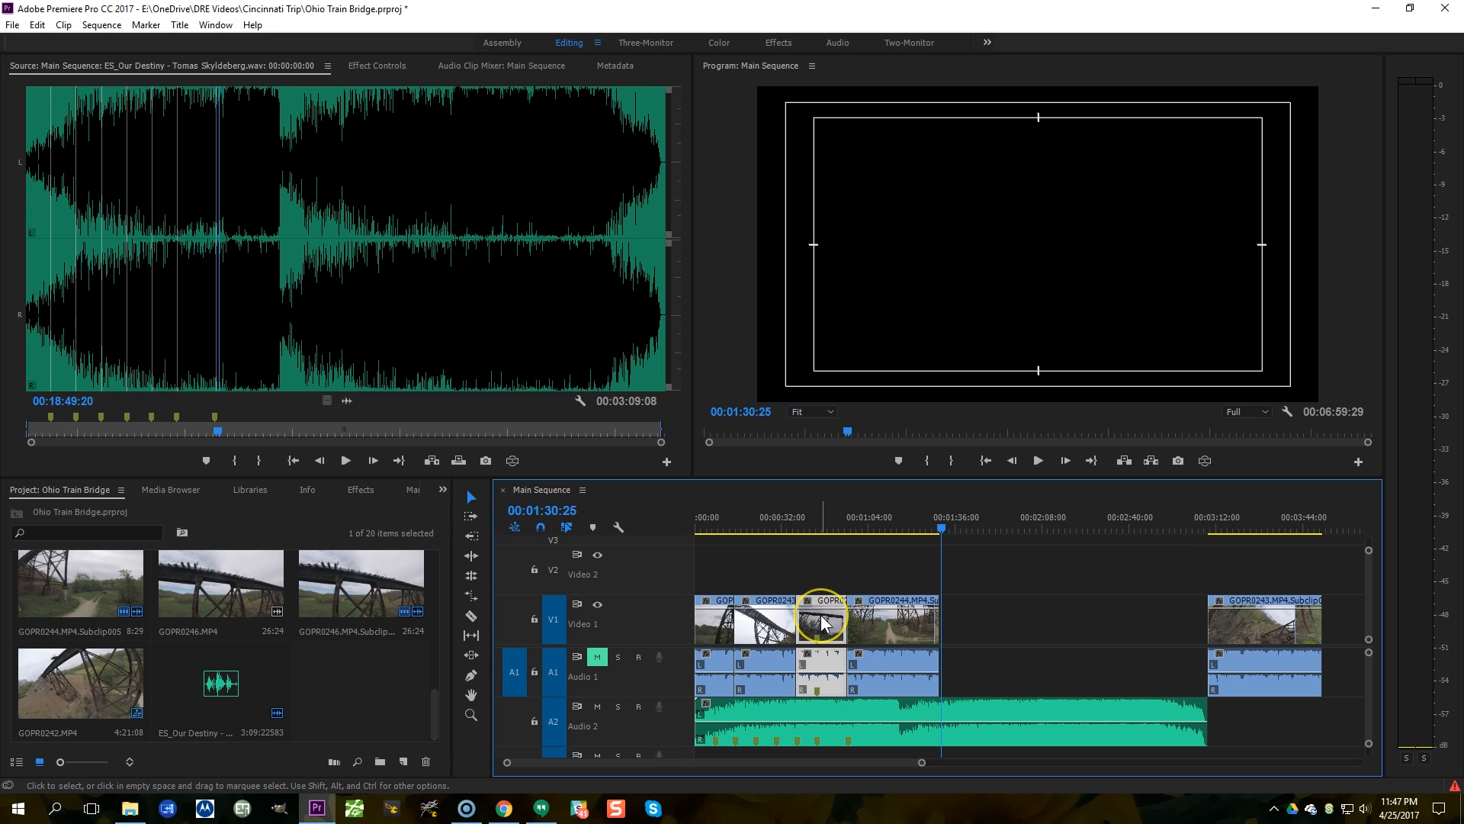
click(802, 616)
click(778, 623)
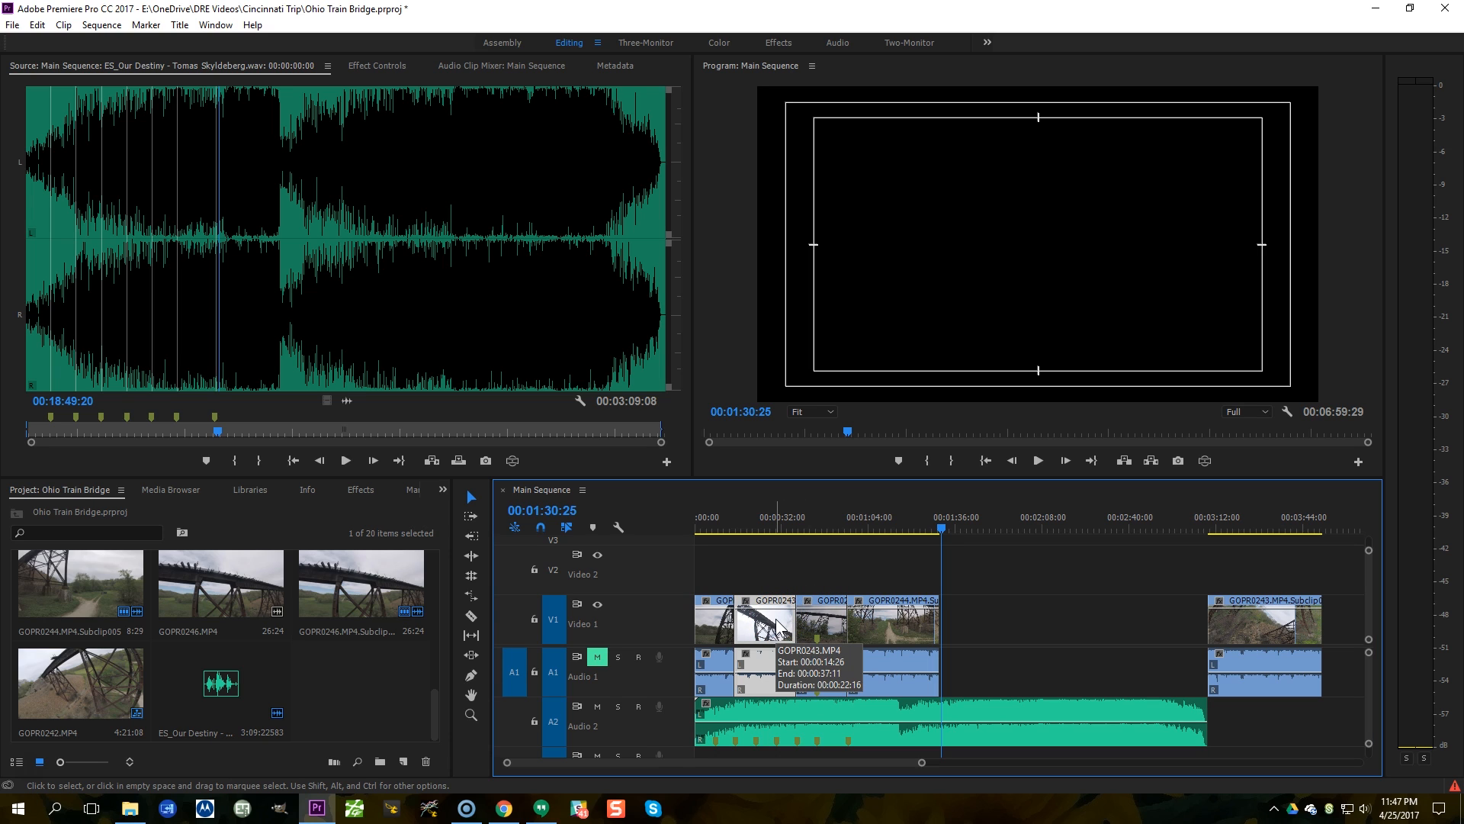
Step: Replay the fourth clip up to the change in the music and stop the playhead at 00:01:15:00
click(899, 622)
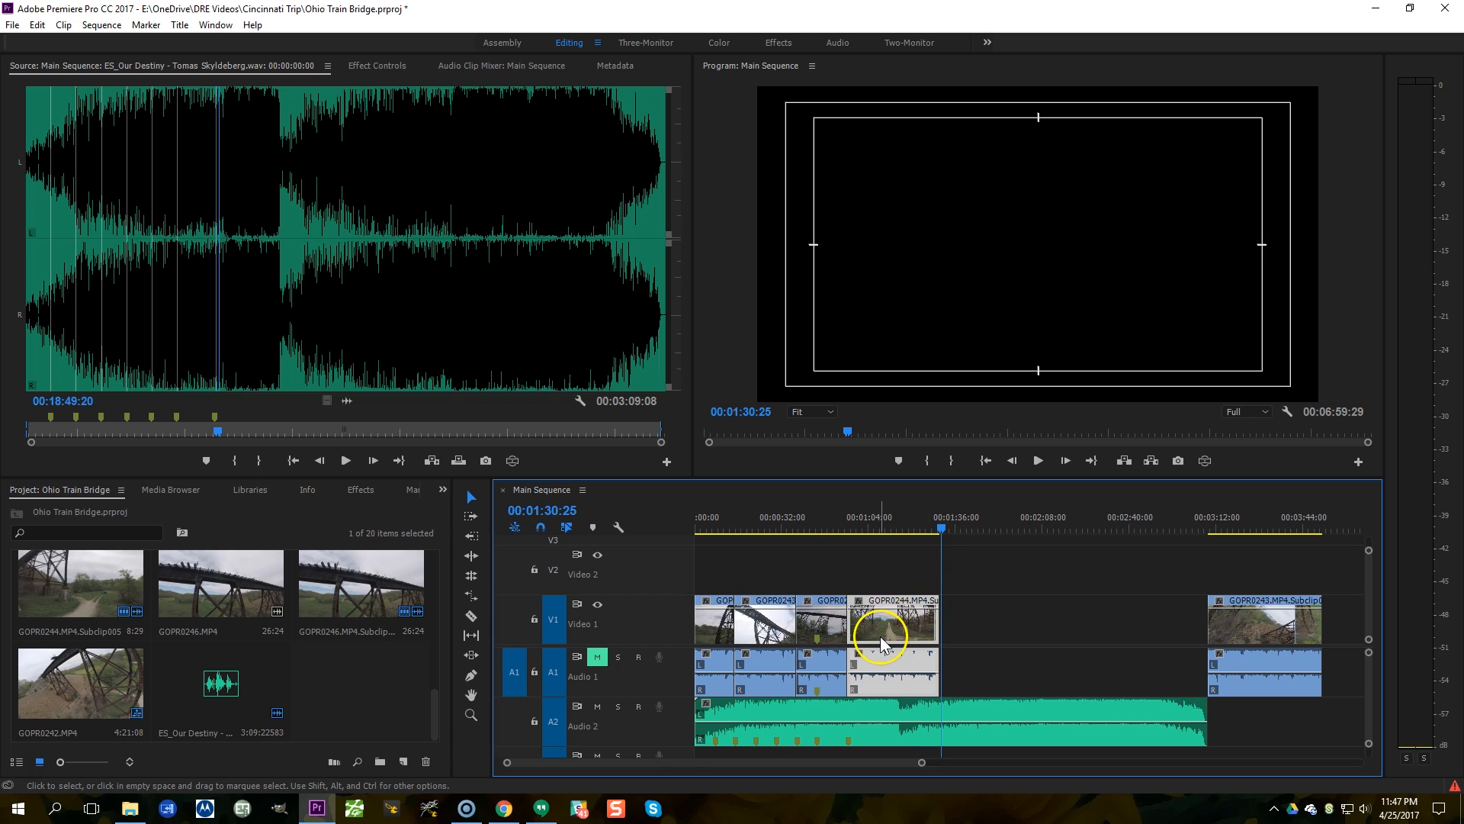
key(c)
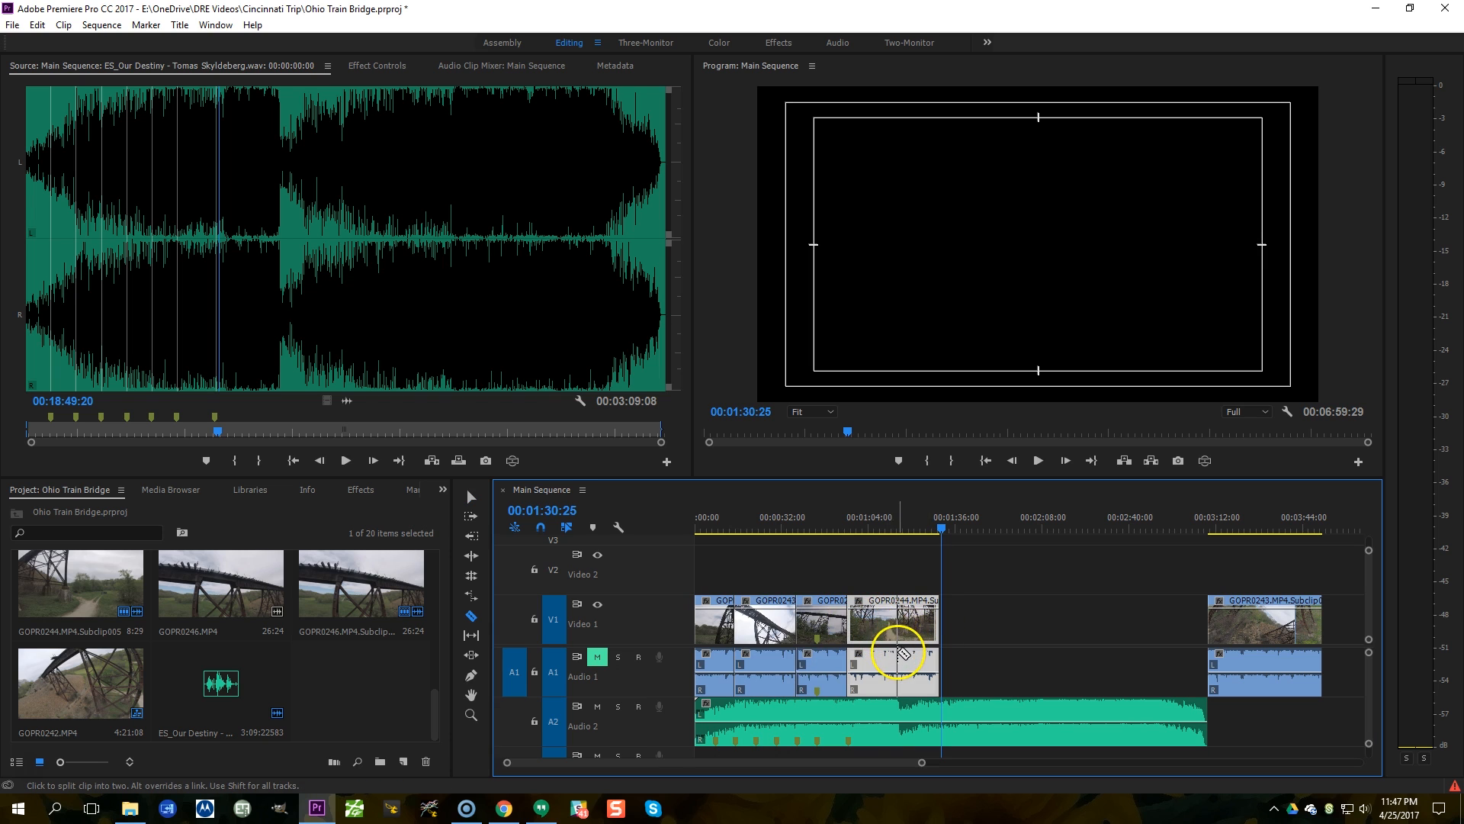
click(879, 522)
key(=)
key(=)
key(=)
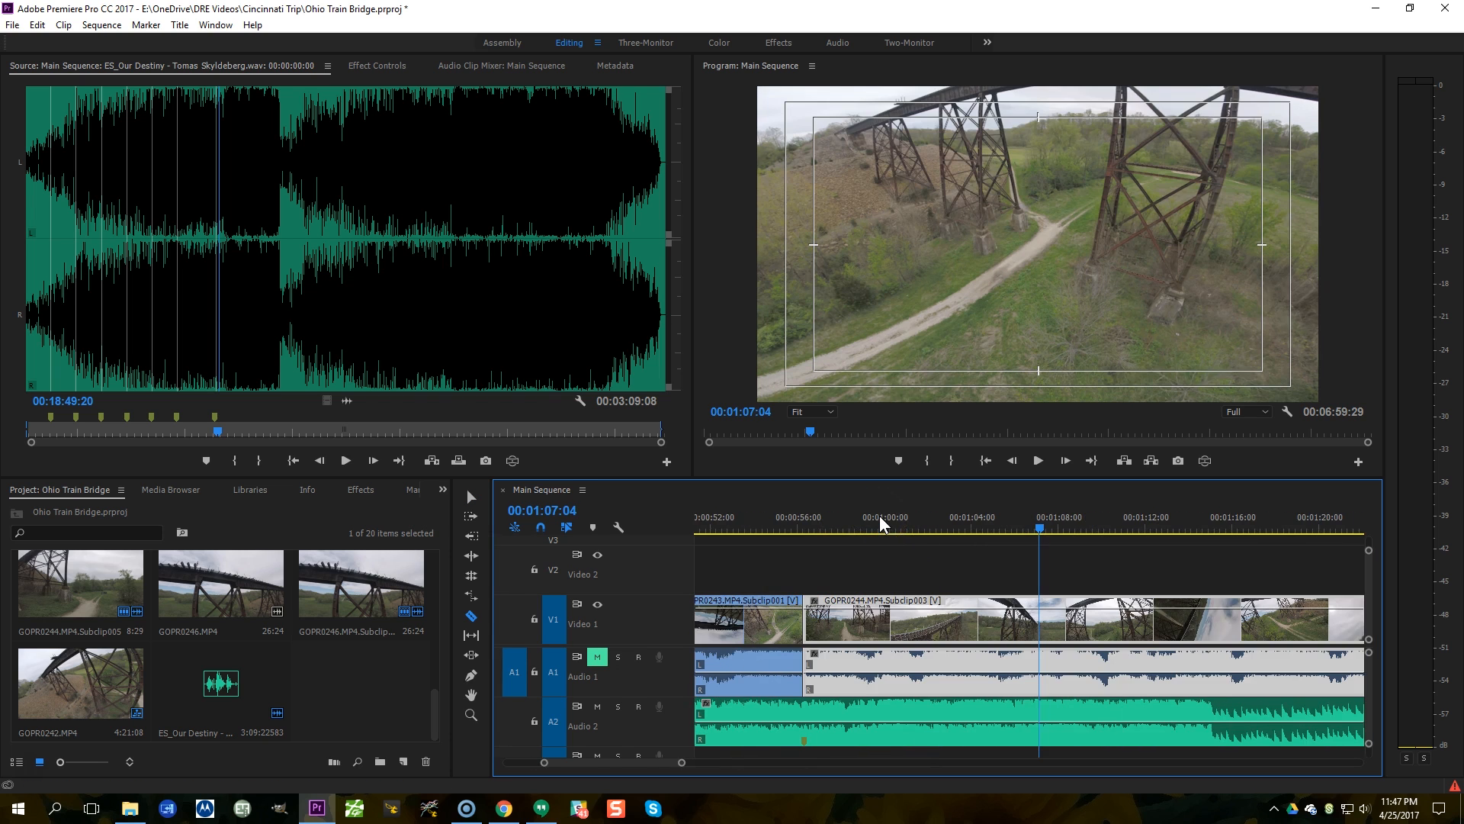
key(space)
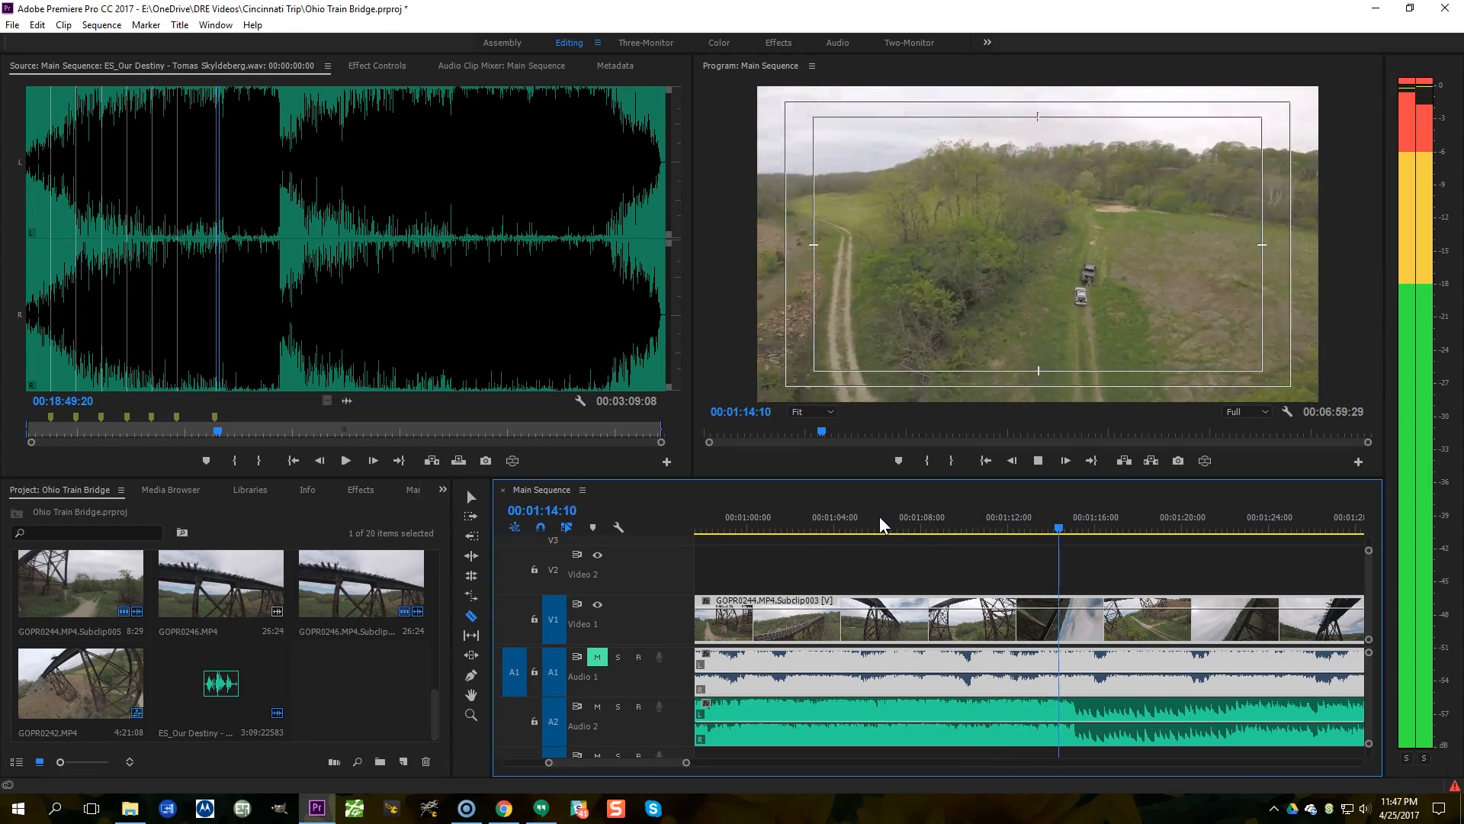
key(space)
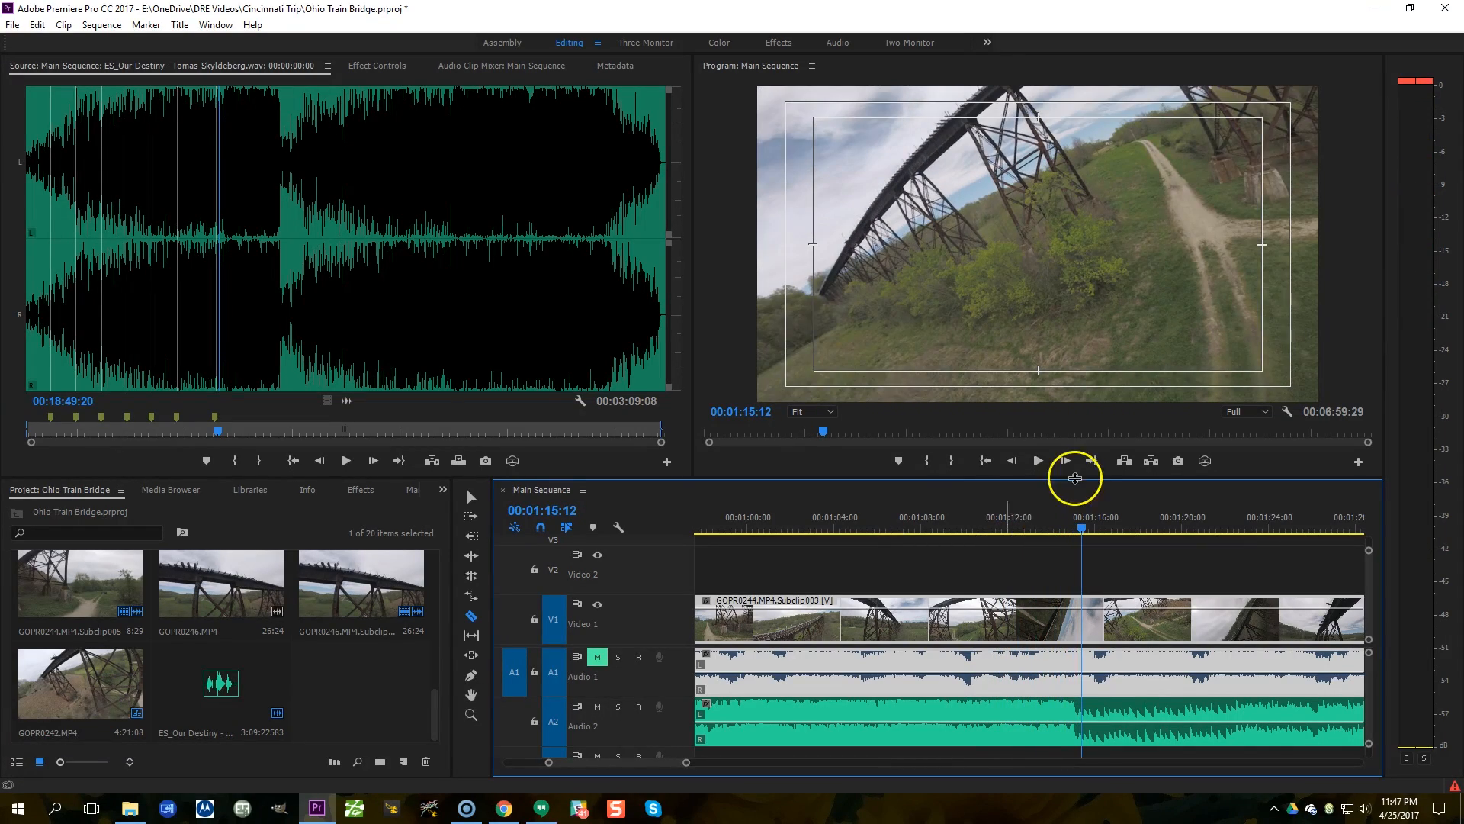
click(931, 527)
key(space)
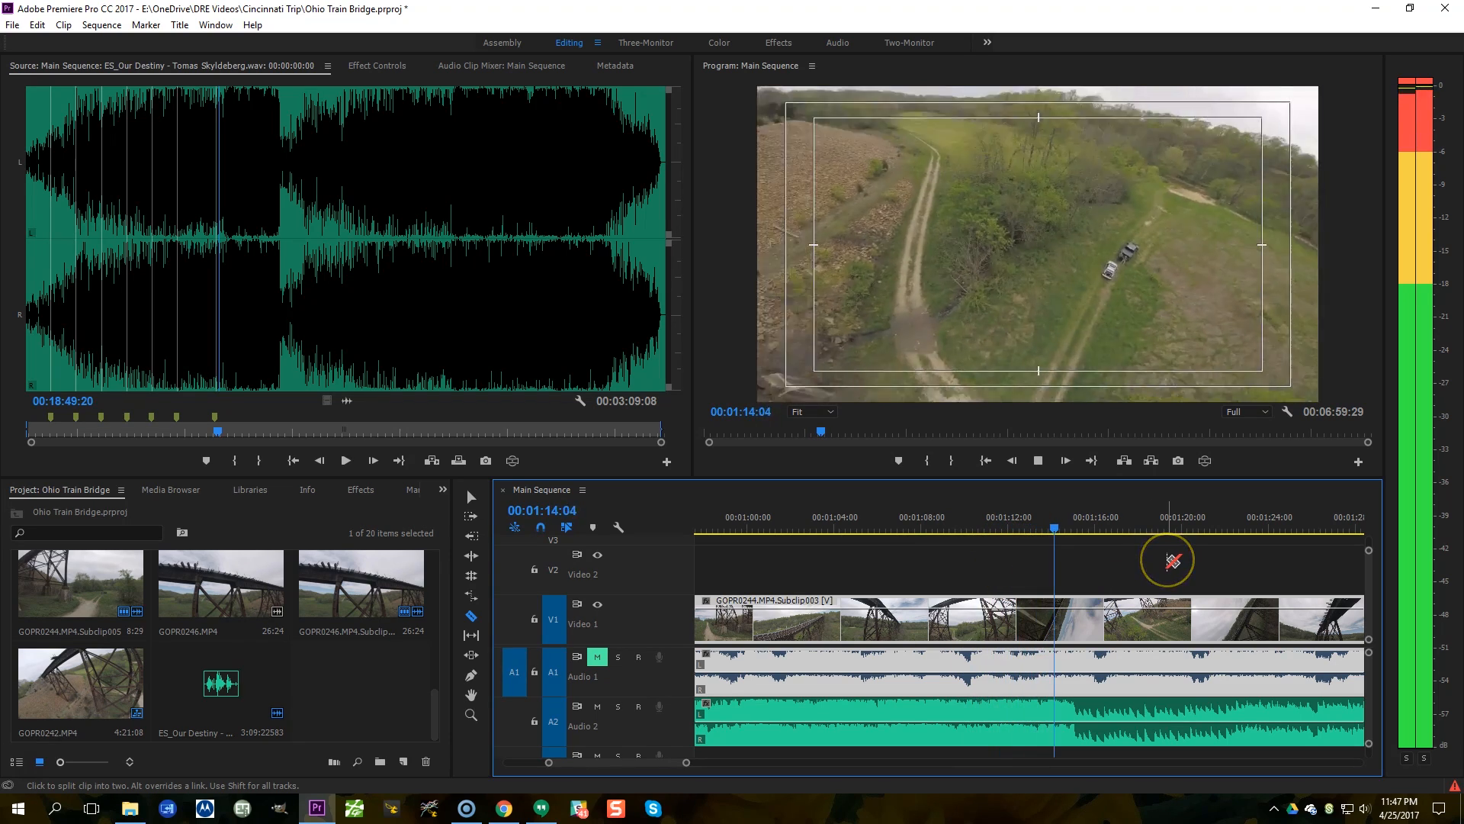
key(space)
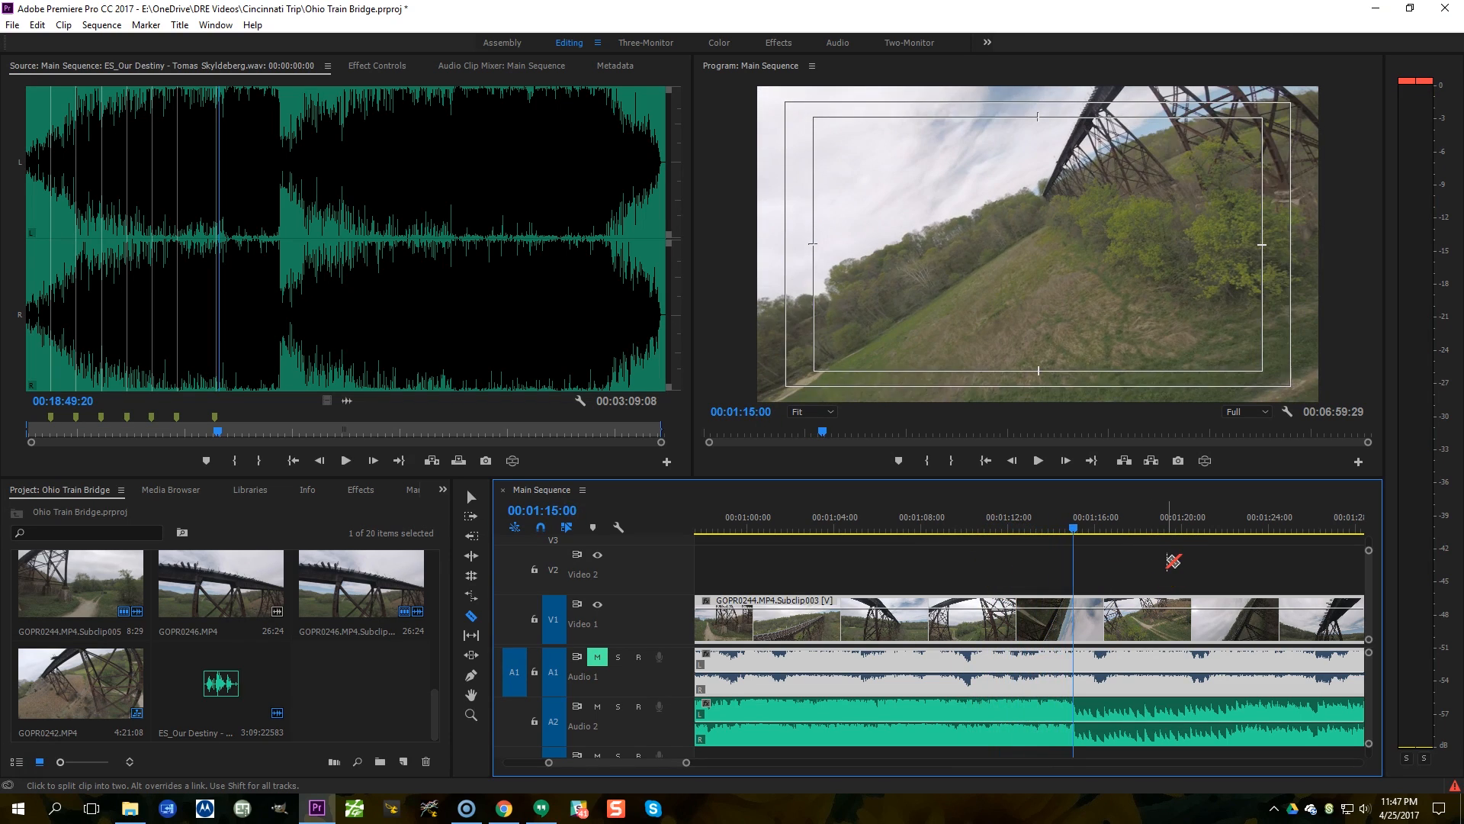
Step: Cut the fourth clip at 00:01:15:00 and delete the part after the cut
click(1077, 629)
key(v)
click(1152, 639)
key(Delete)
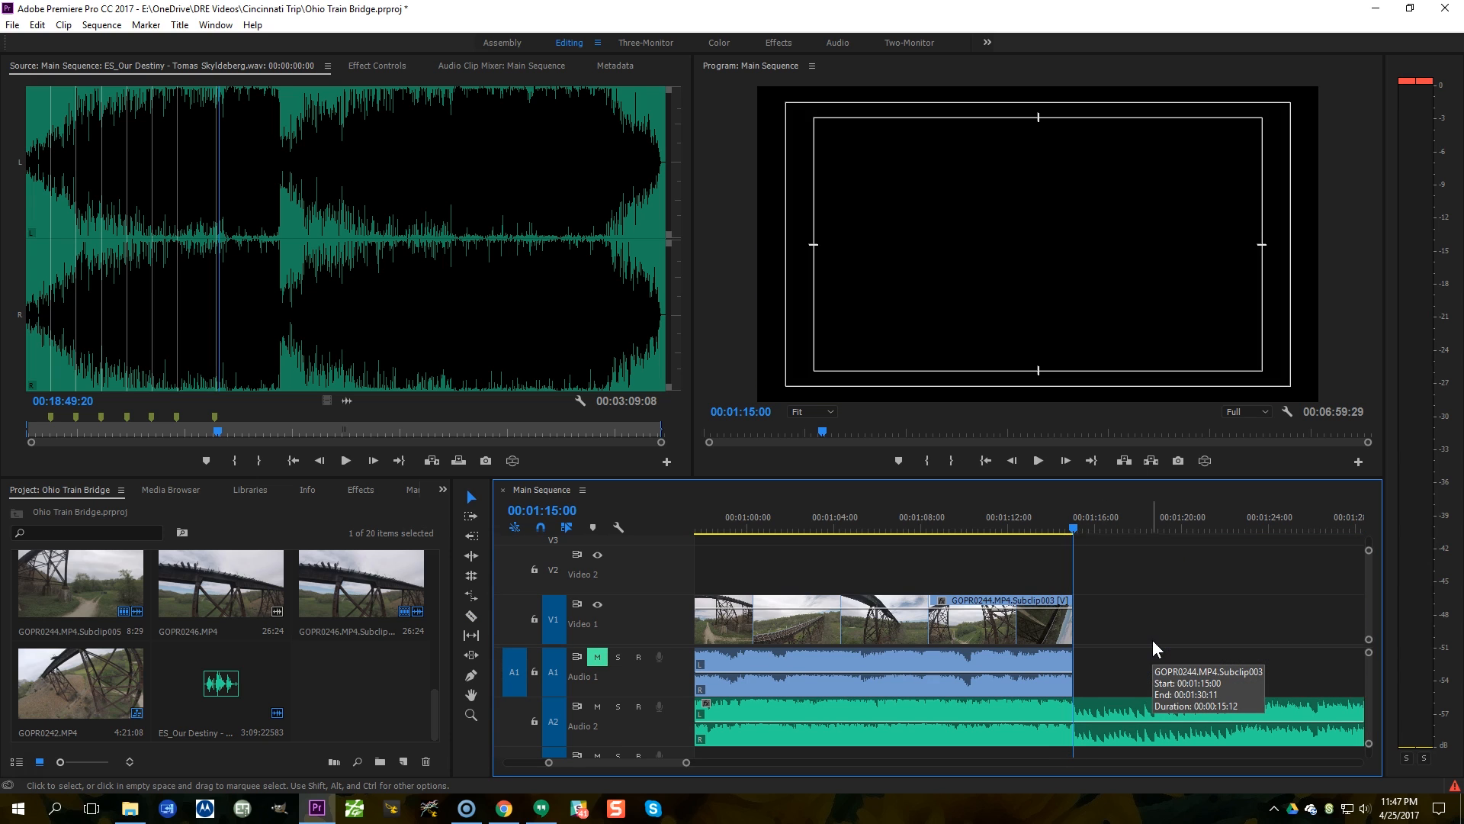
Step: Scrub through the last spare clip in the sequence to 00:06:52:26 and look over the available subclips in the project
key(minus)
key(minus)
key(minus)
key(minus)
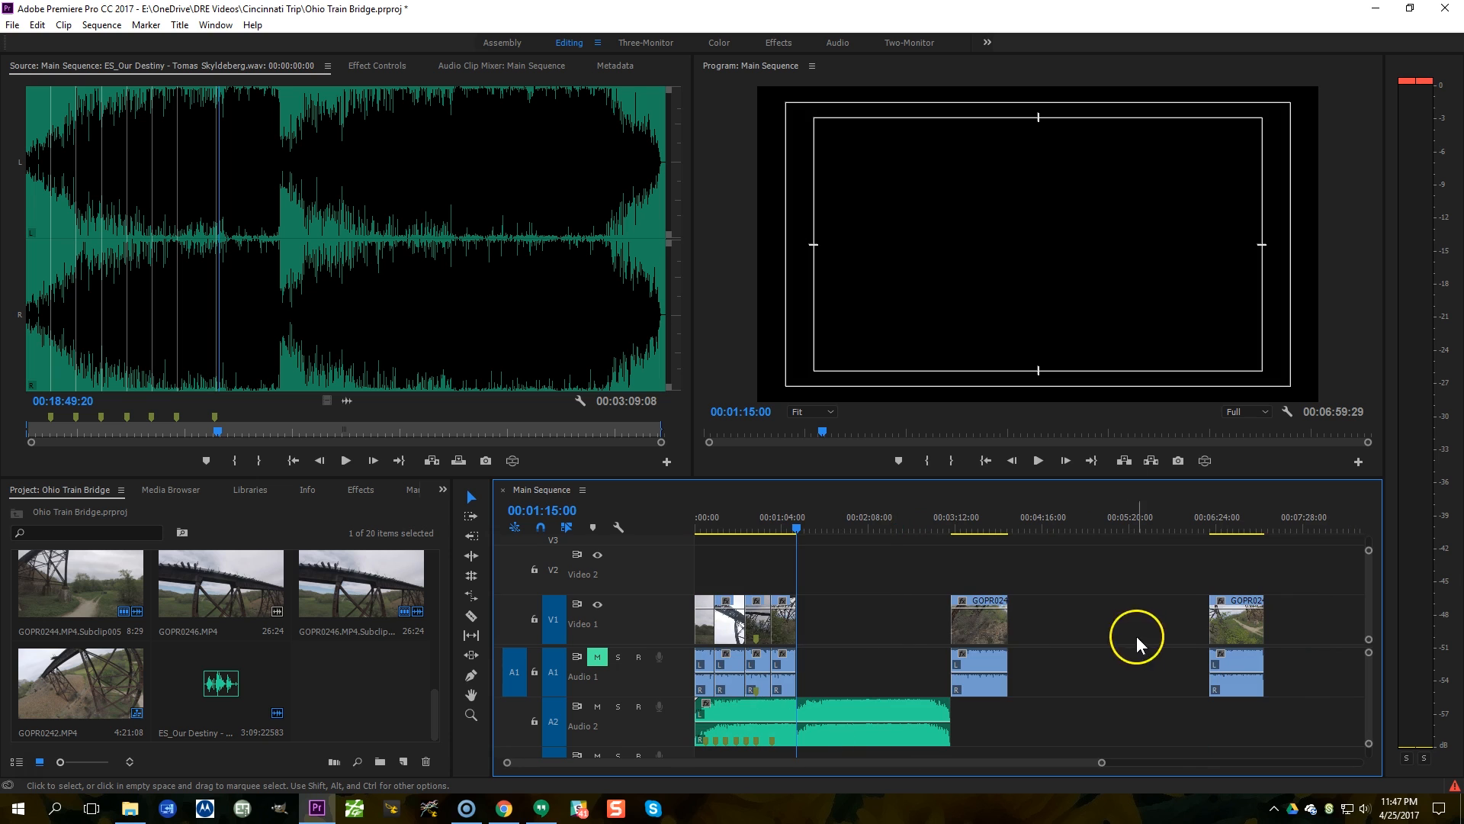
click(1223, 528)
drag(1228, 529, 1260, 529)
click(1255, 530)
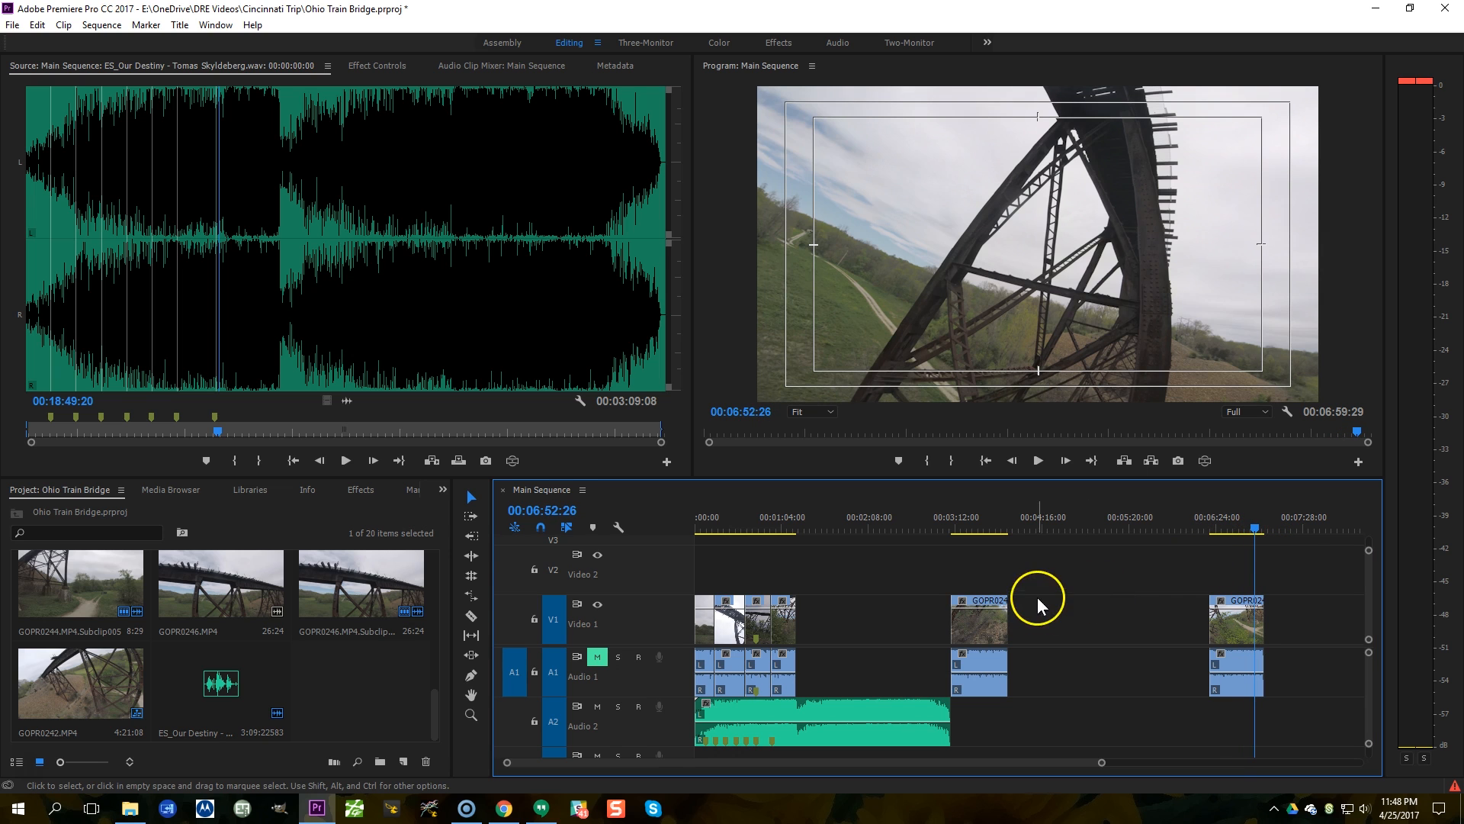
scroll(386, 695, up, 4)
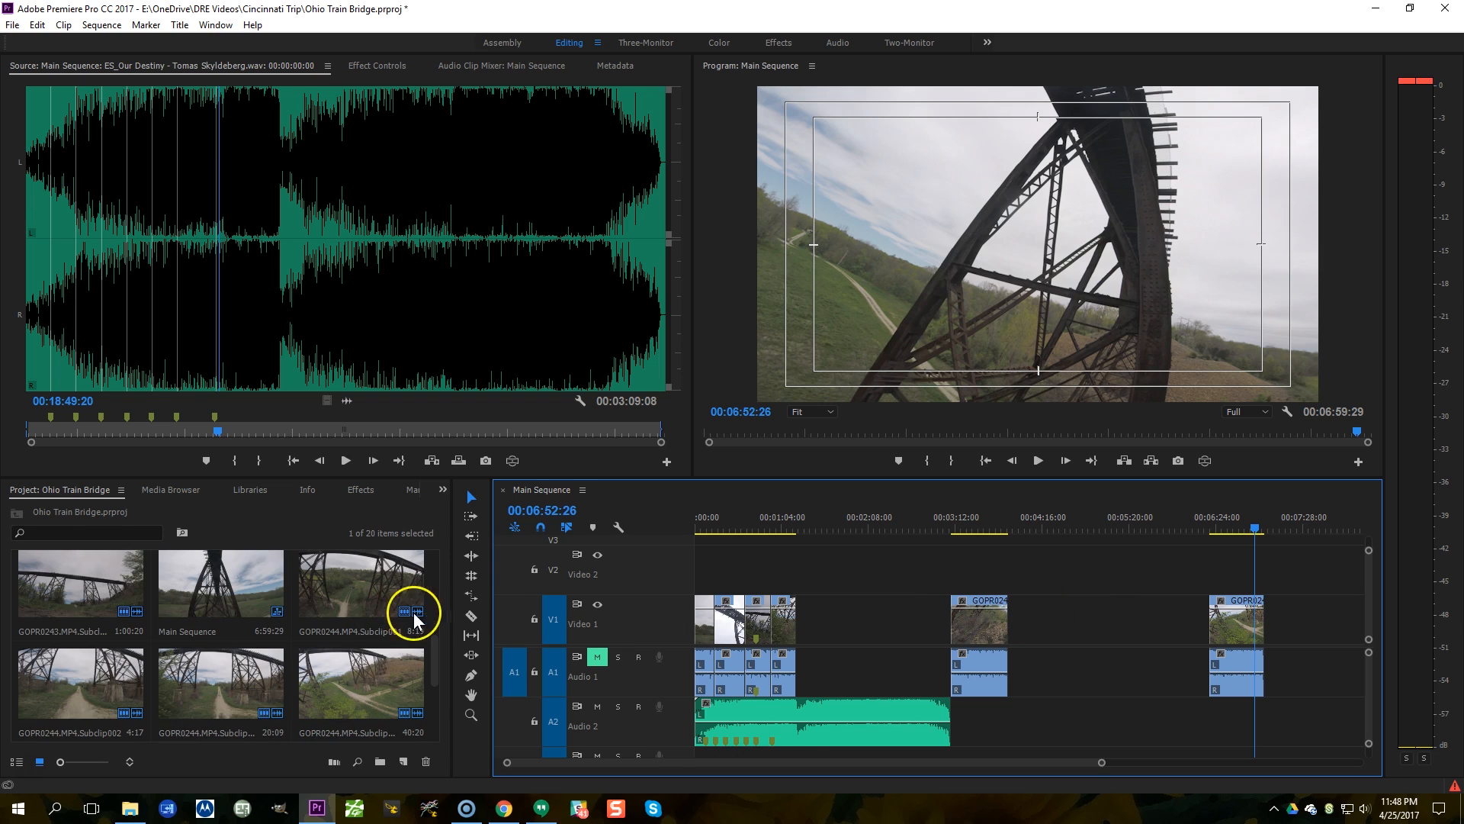
key(equal)
scroll(923, 671, up, 6)
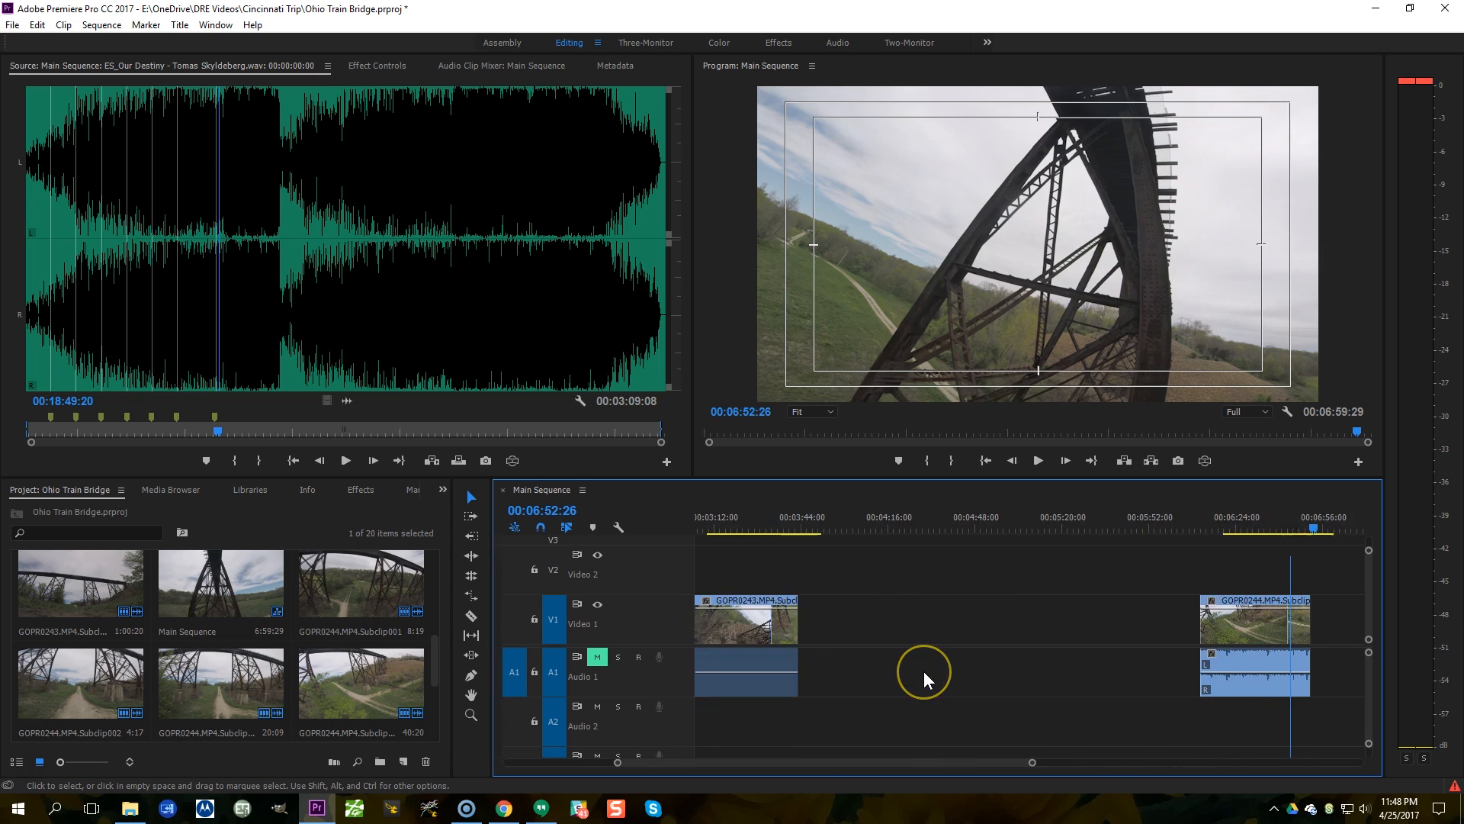
key(minus)
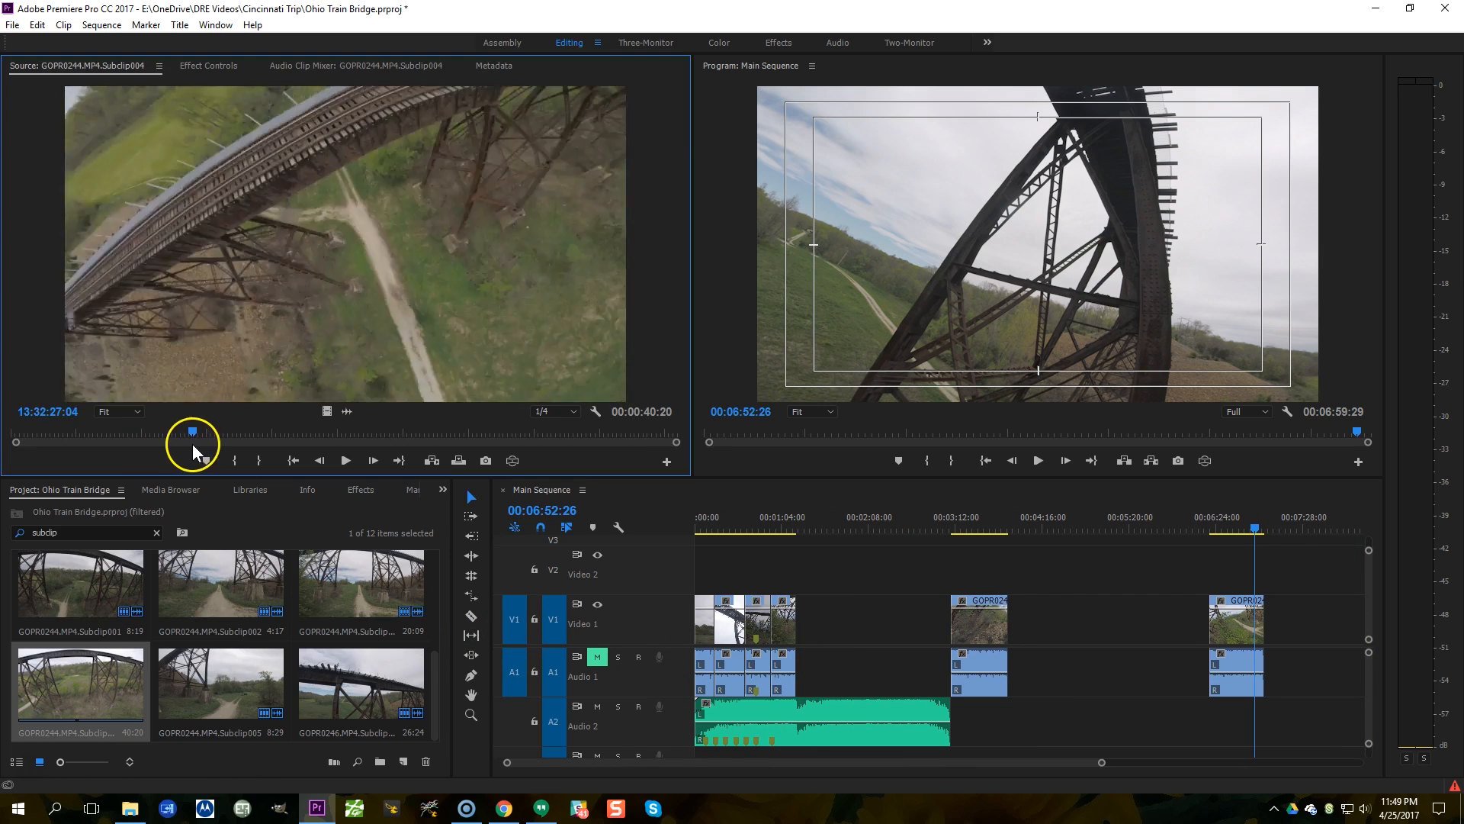
Step: Set GOPR0244.MP4.Subclip004's in point to 13:32:41:29, move the middle parked clip farther out, and append the subclip to the assembled edit
drag(193, 446, 438, 458)
key(i)
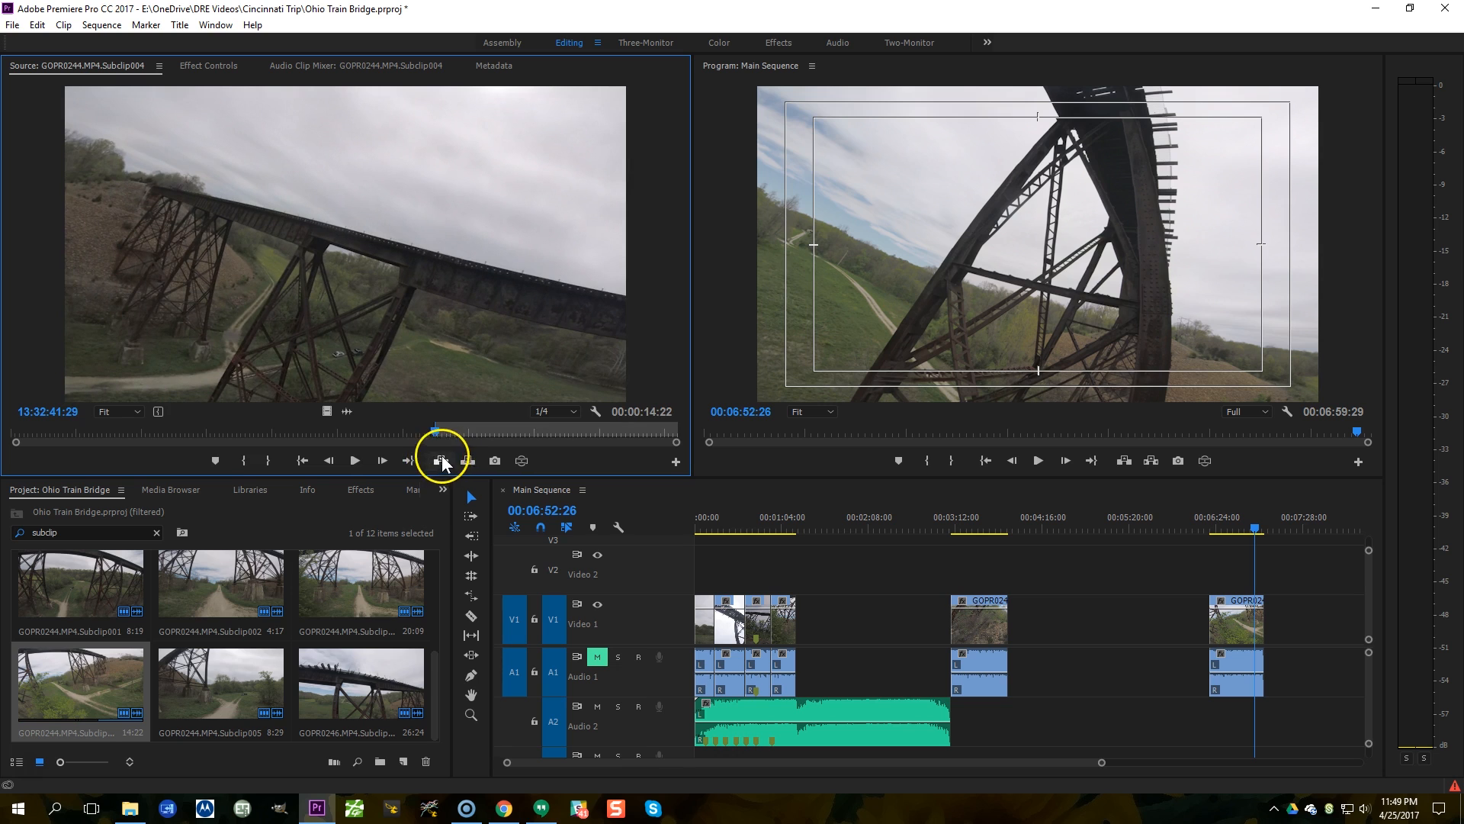
drag(987, 627, 1119, 624)
drag(366, 239, 804, 625)
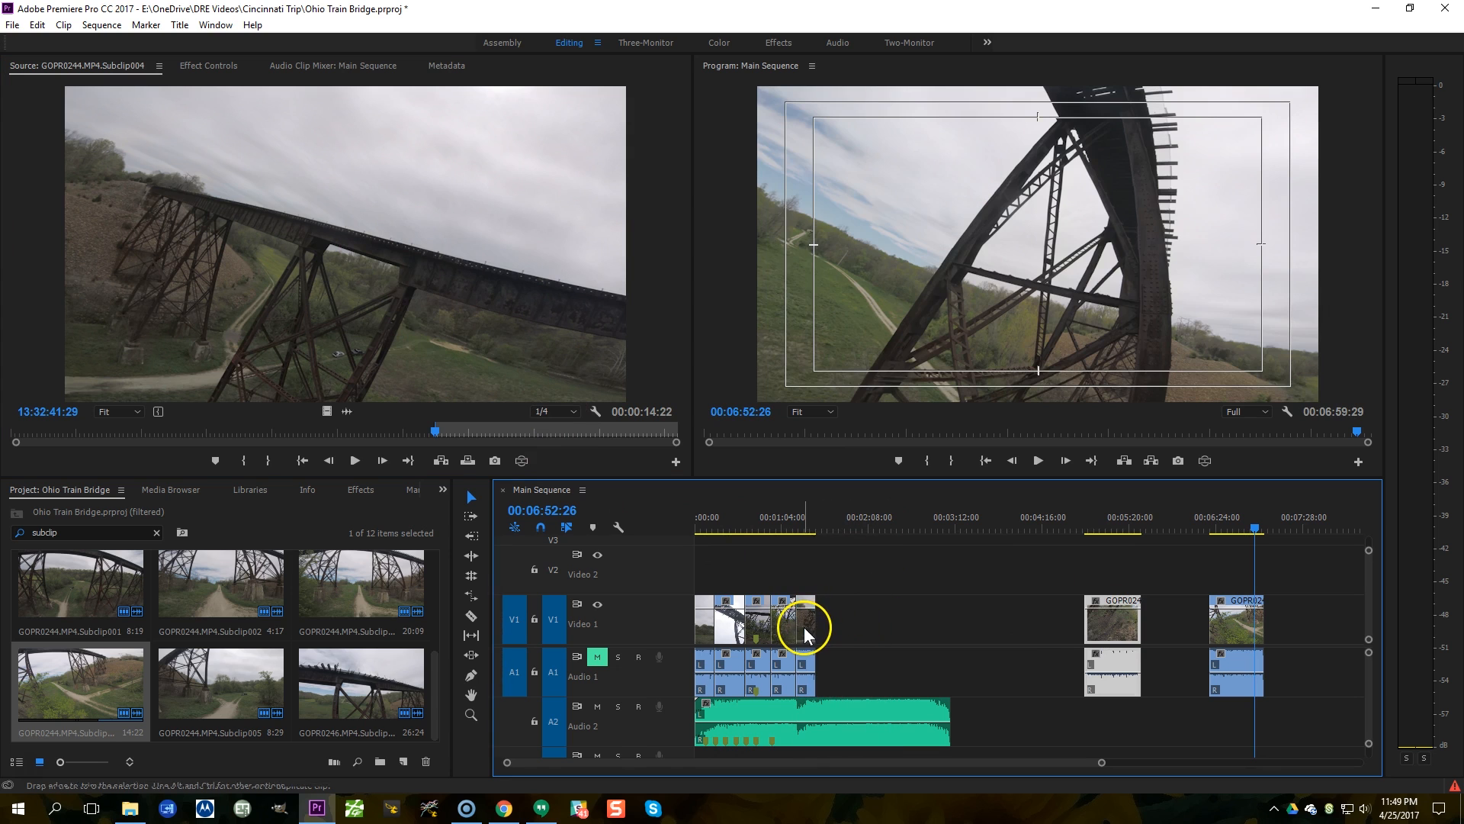
Step: Play the end of the sequence and review the cut between Subclip003 and the newly added Subclip004
key(=)
key(=)
key(=)
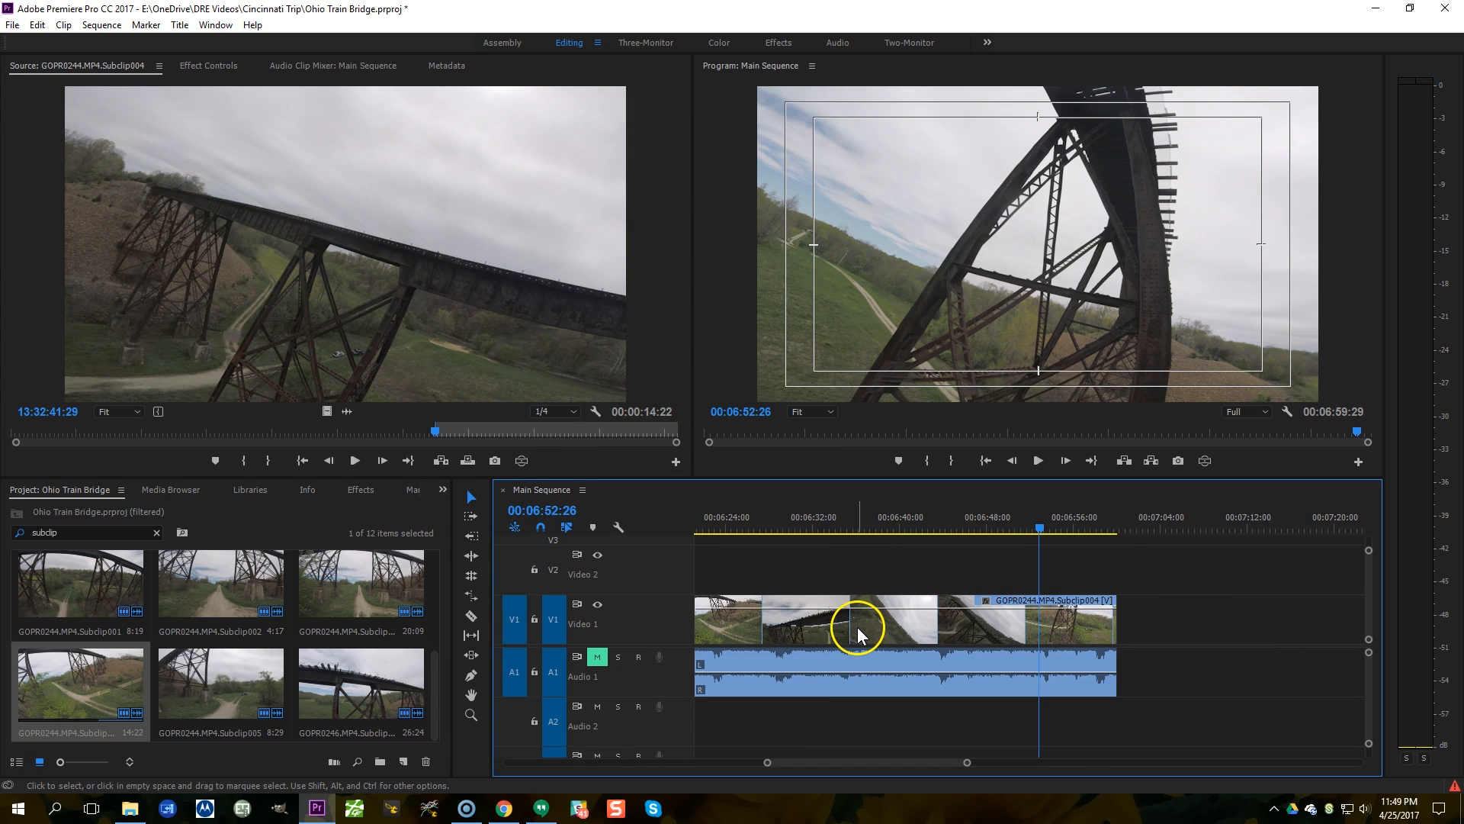
key(minus)
key(minus)
key(minus)
click(786, 524)
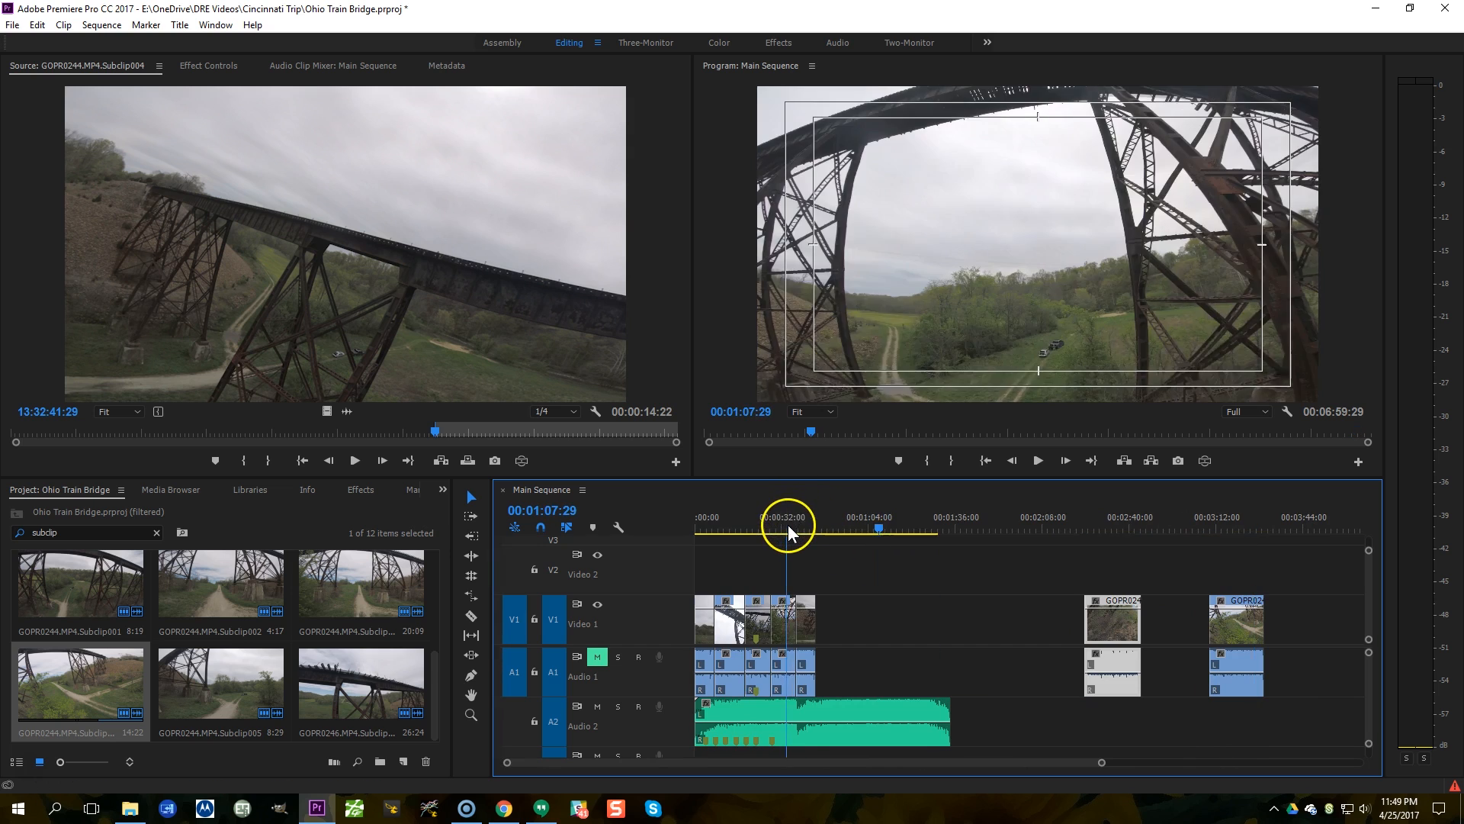
key(=)
key(=)
key(=)
key(space)
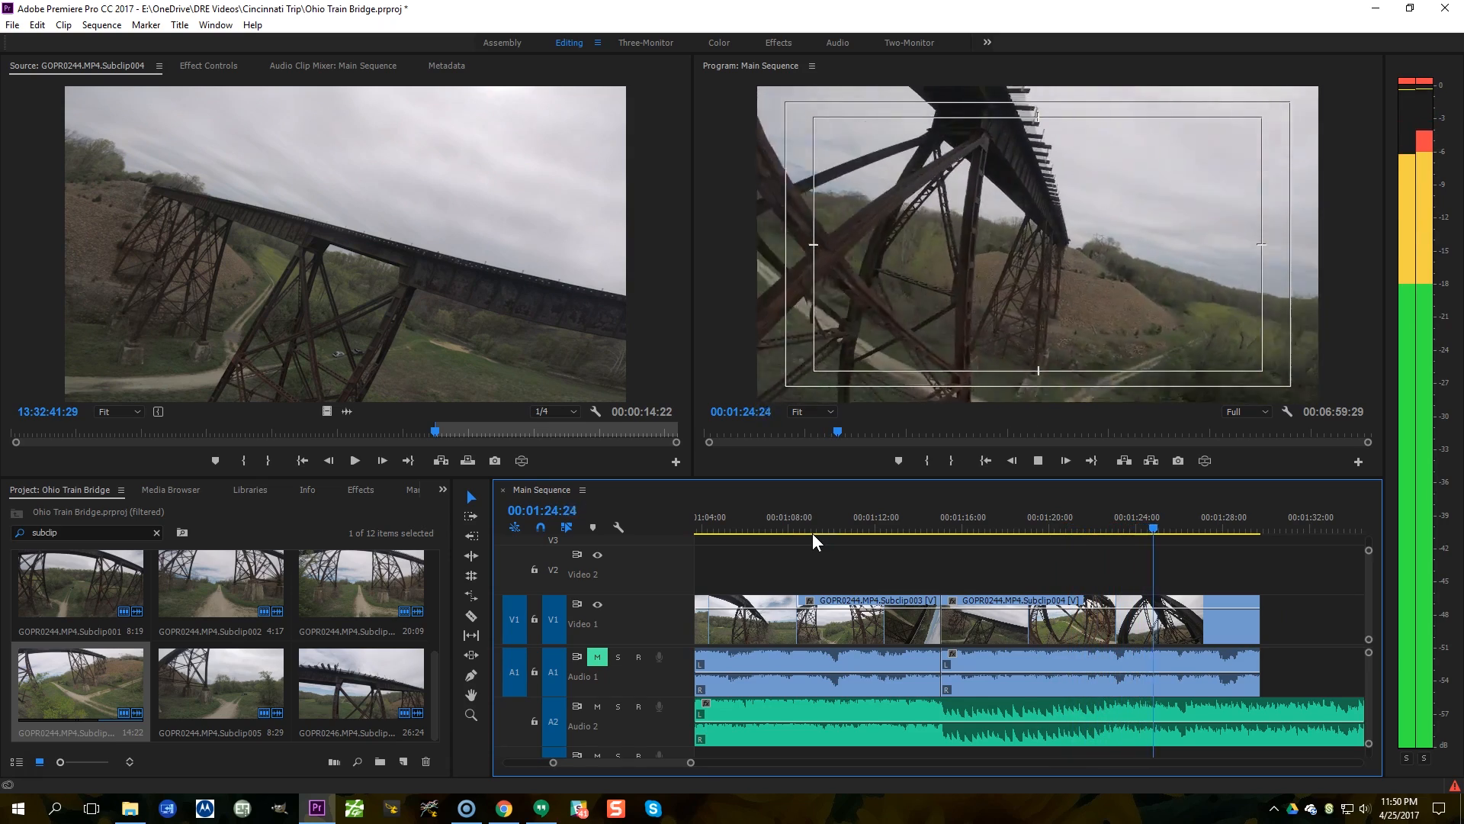
key(space)
click(793, 598)
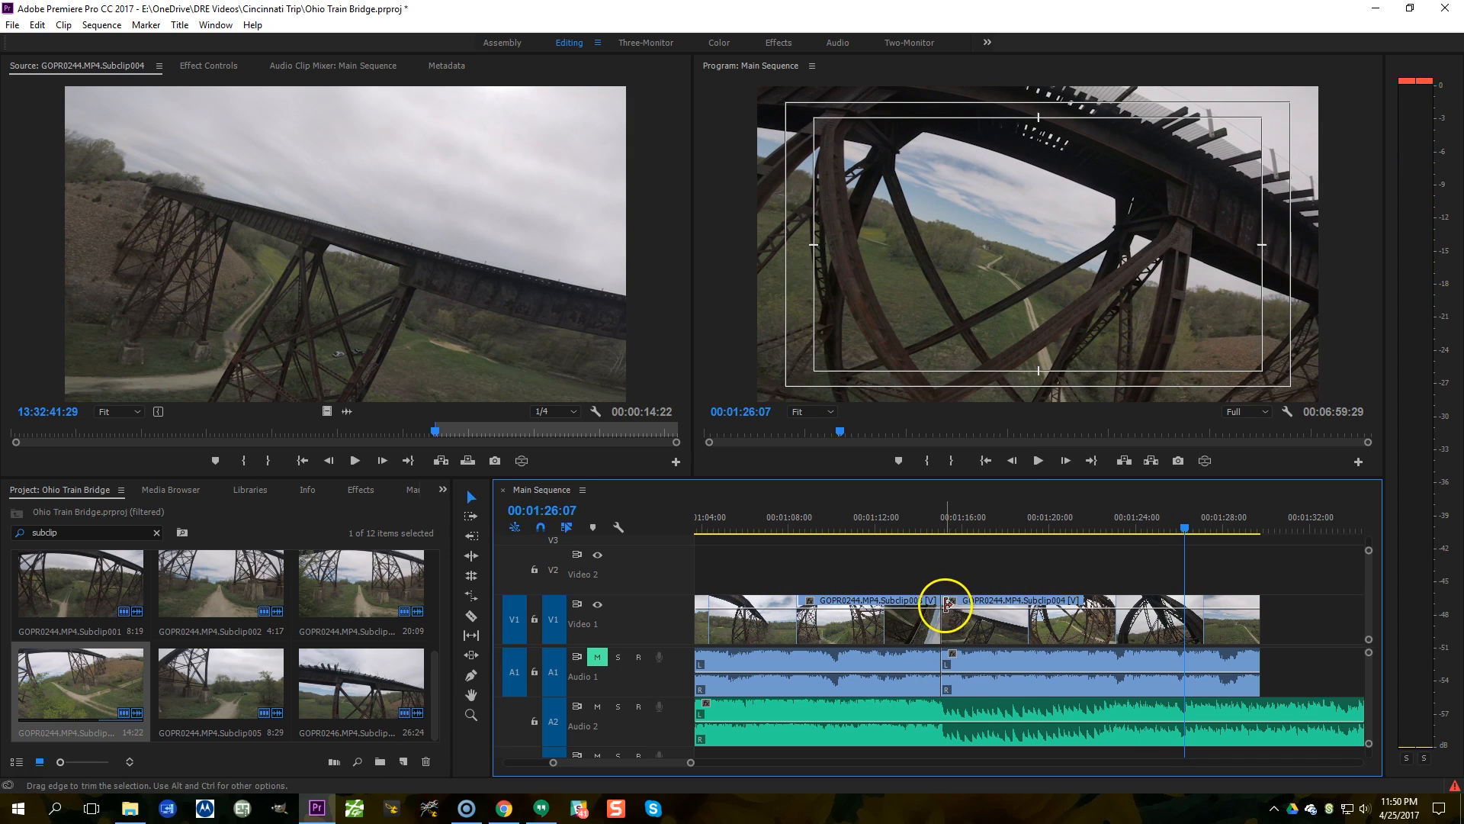
click(919, 521)
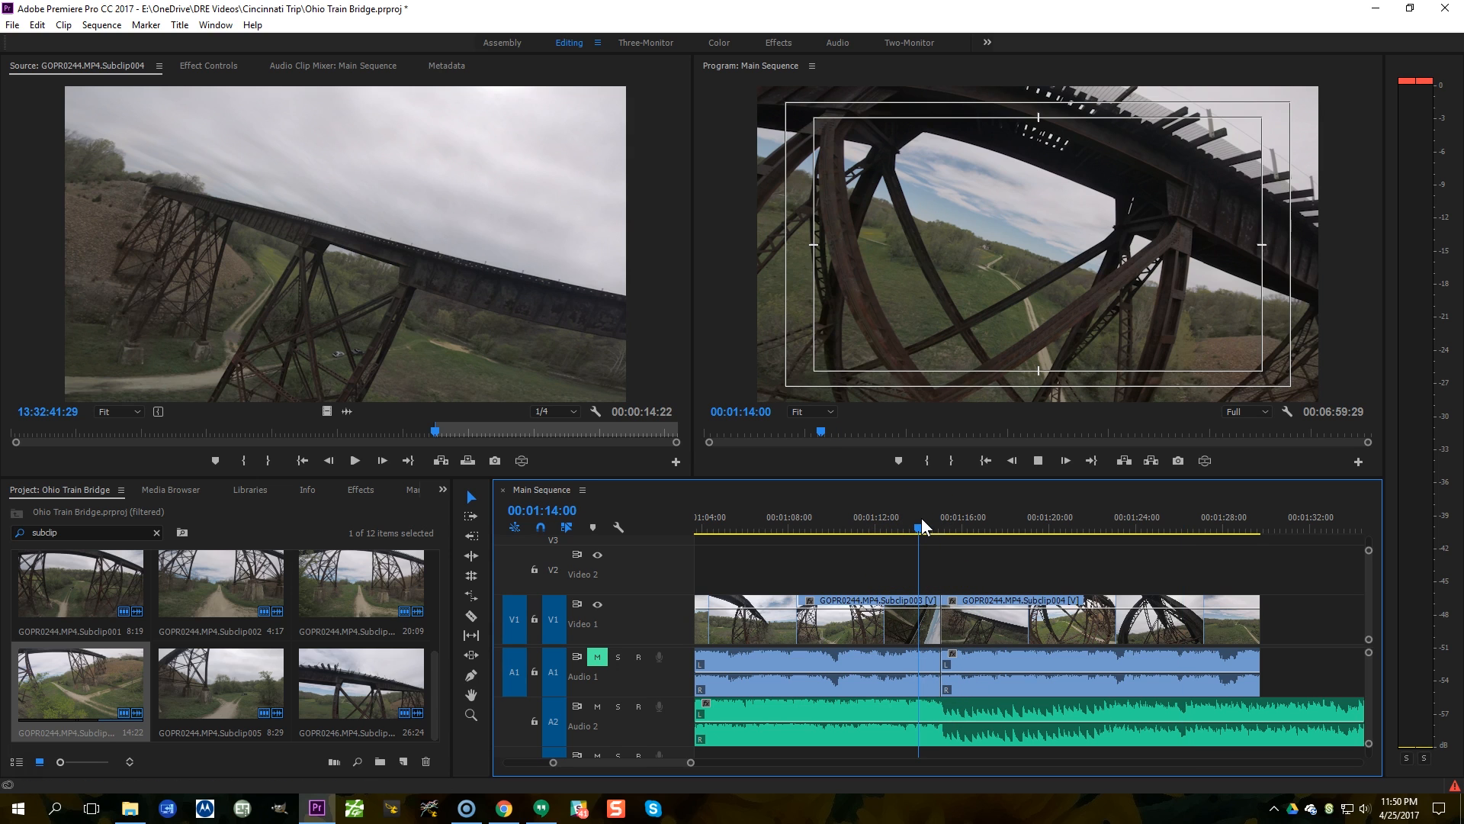
key(space)
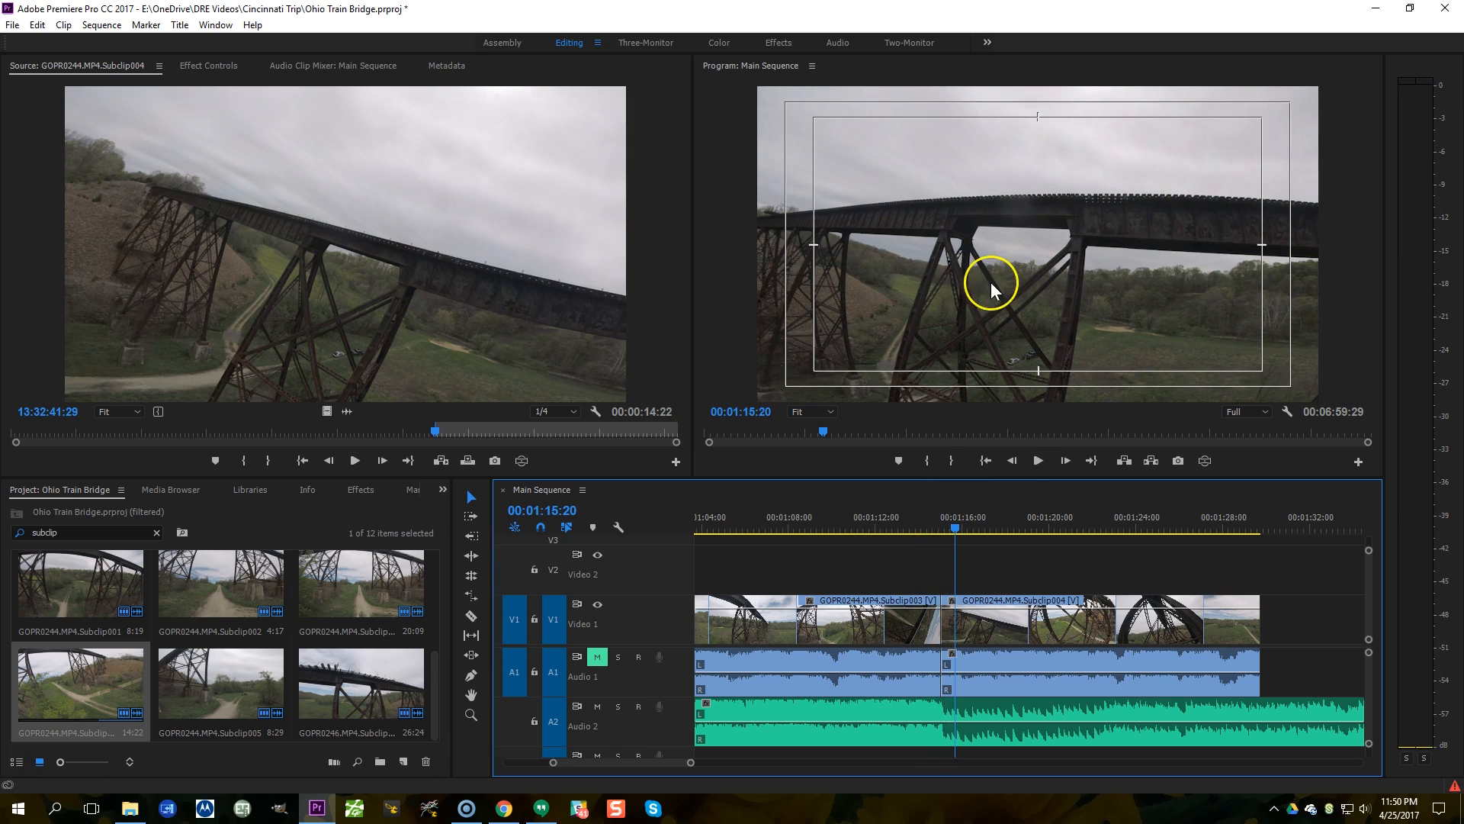
Step: Ripple-trim about 10 frames off the start of Subclip004 at its cut with Subclip003
key(equal)
key(equal)
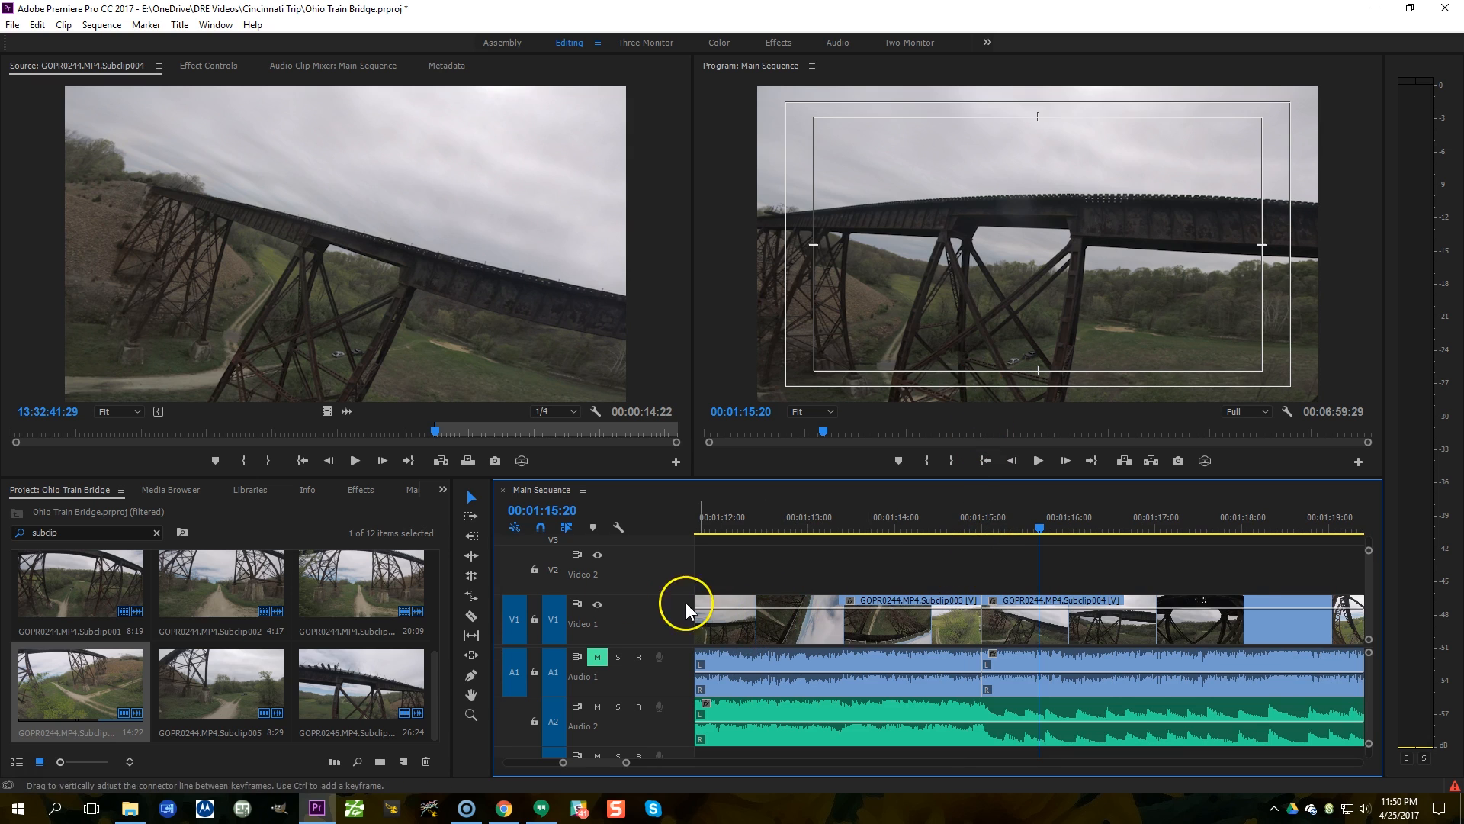
click(472, 556)
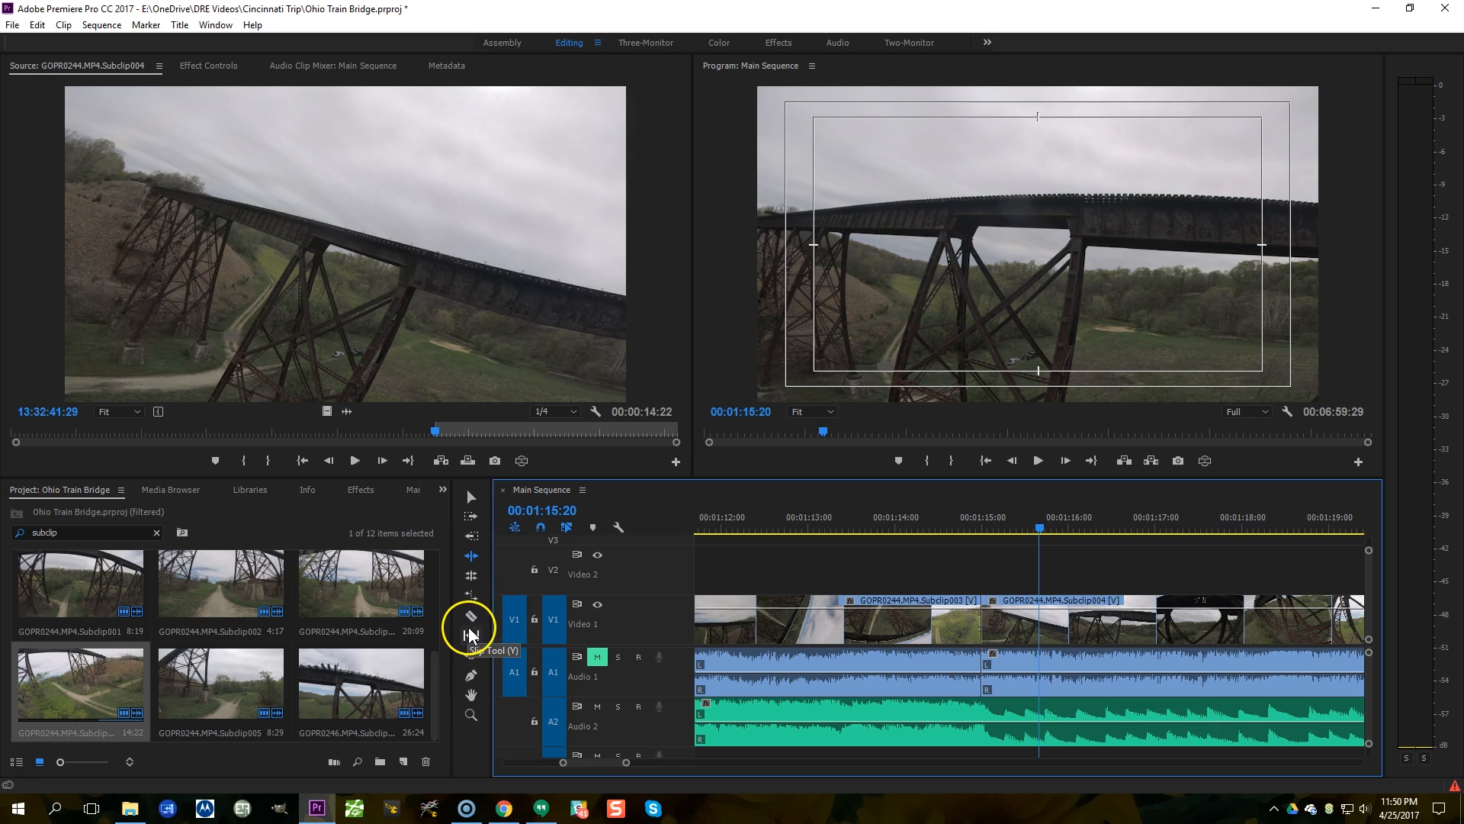
click(470, 556)
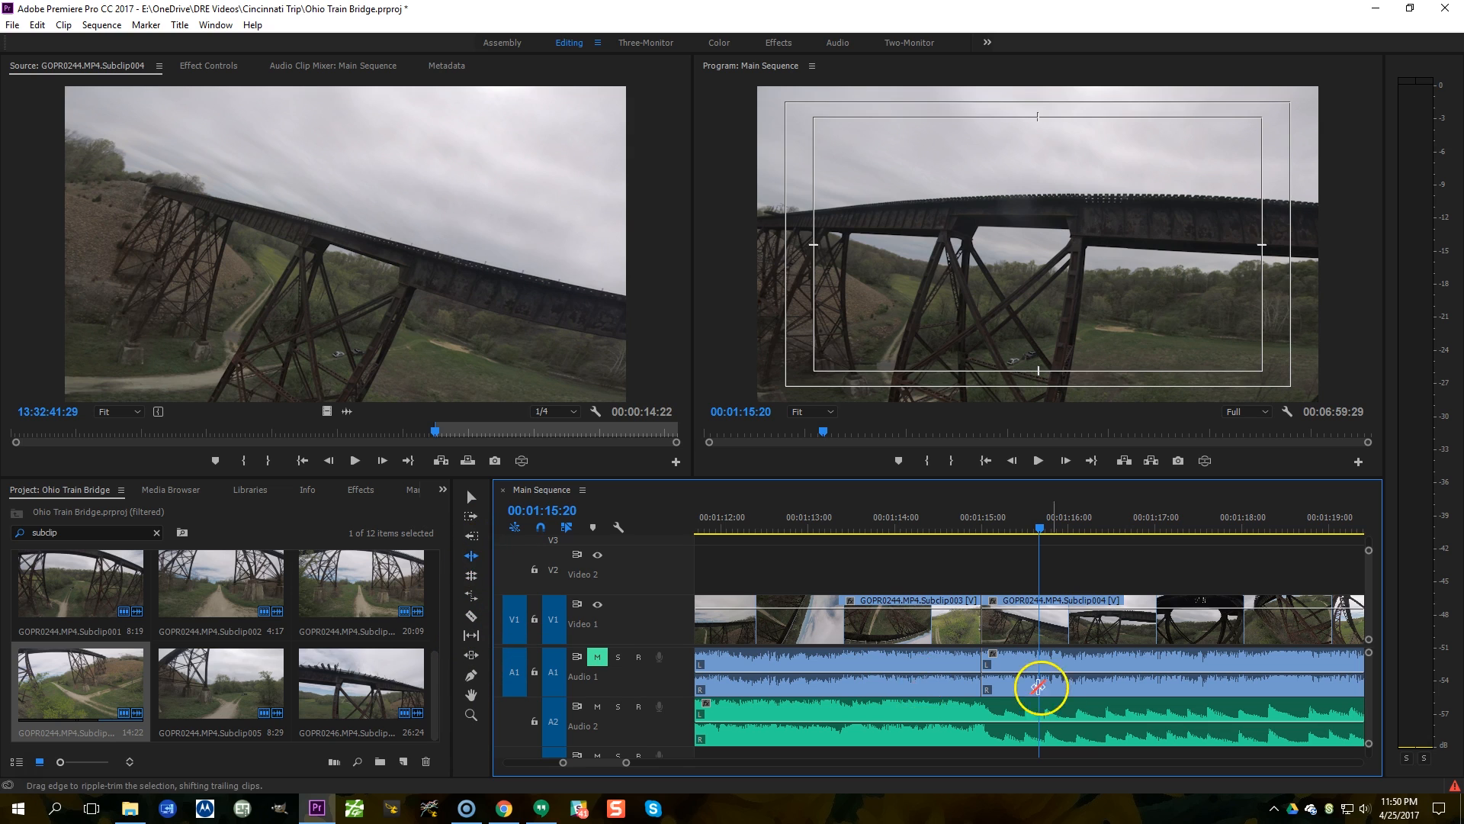
click(987, 618)
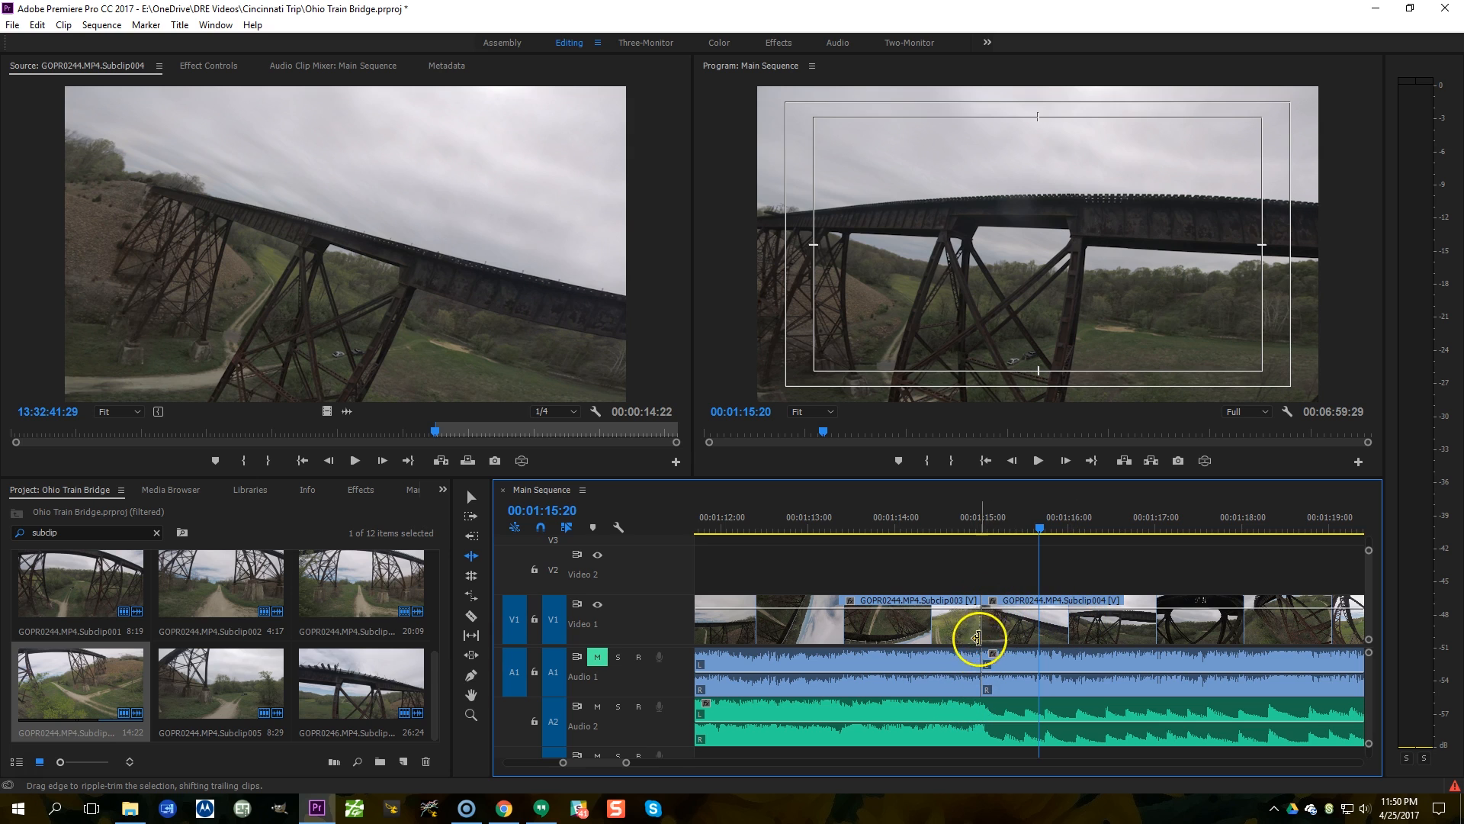
mouse_move(986, 627)
mouse_down()
mouse_move(1126, 624)
mouse_move(994, 637)
mouse_up()
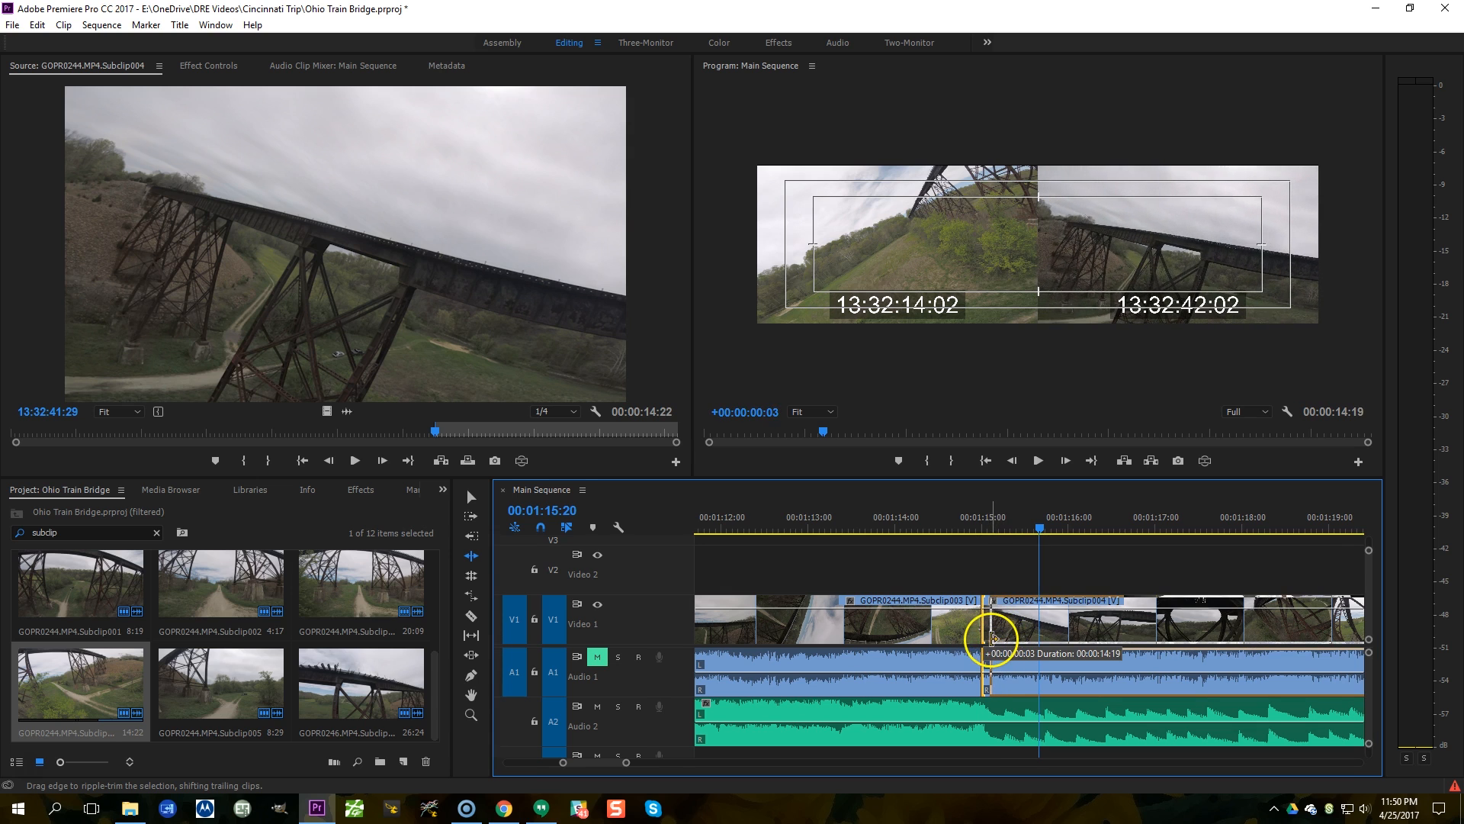
mouse_move(1012, 639)
mouse_down()
mouse_move(1072, 637)
mouse_move(990, 637)
mouse_move(1013, 639)
mouse_up()
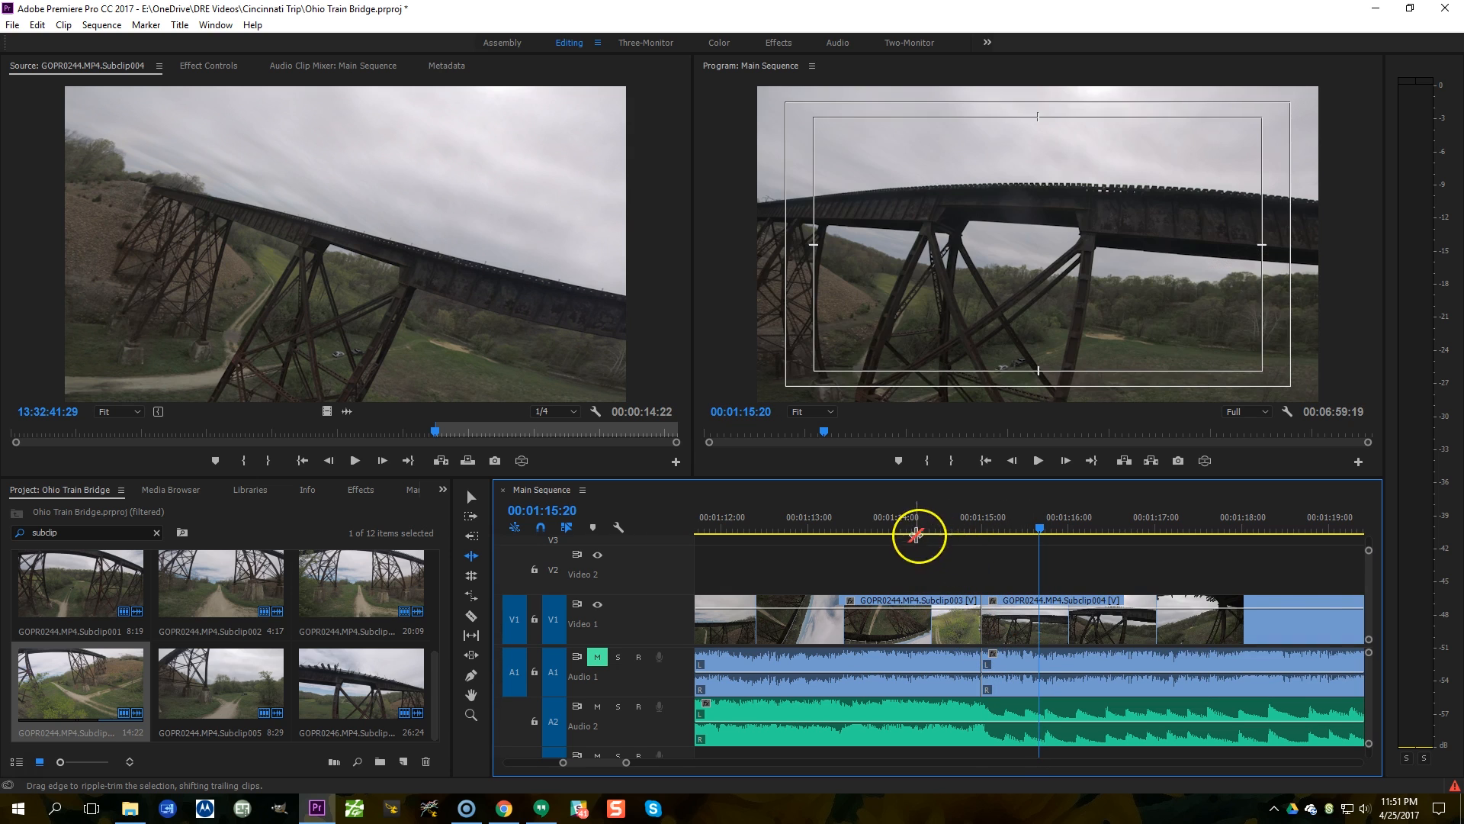
Step: Play the sequence from just before the trimmed cut through the end of Subclip004
click(900, 519)
key(space)
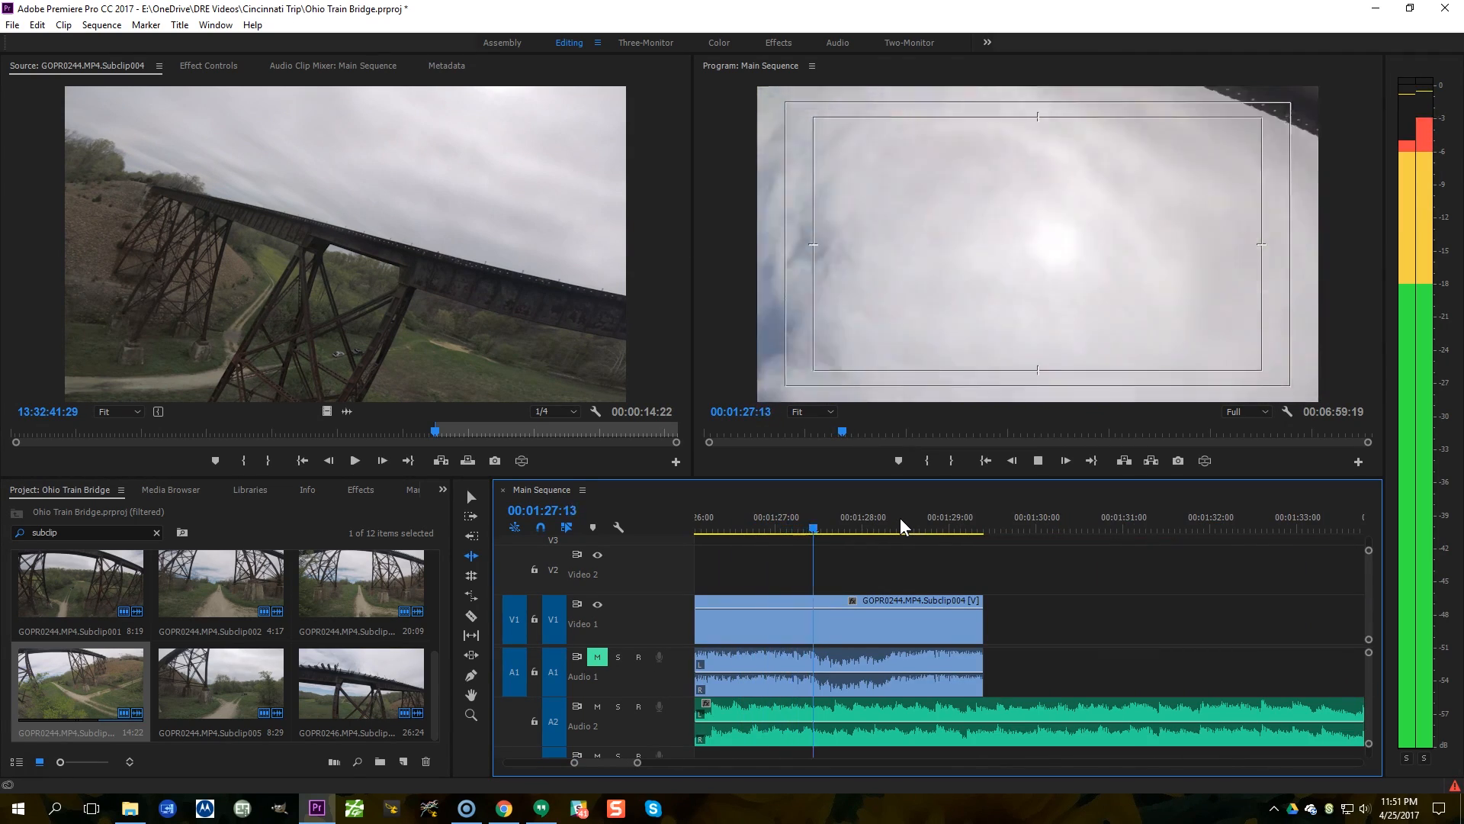
key(minus)
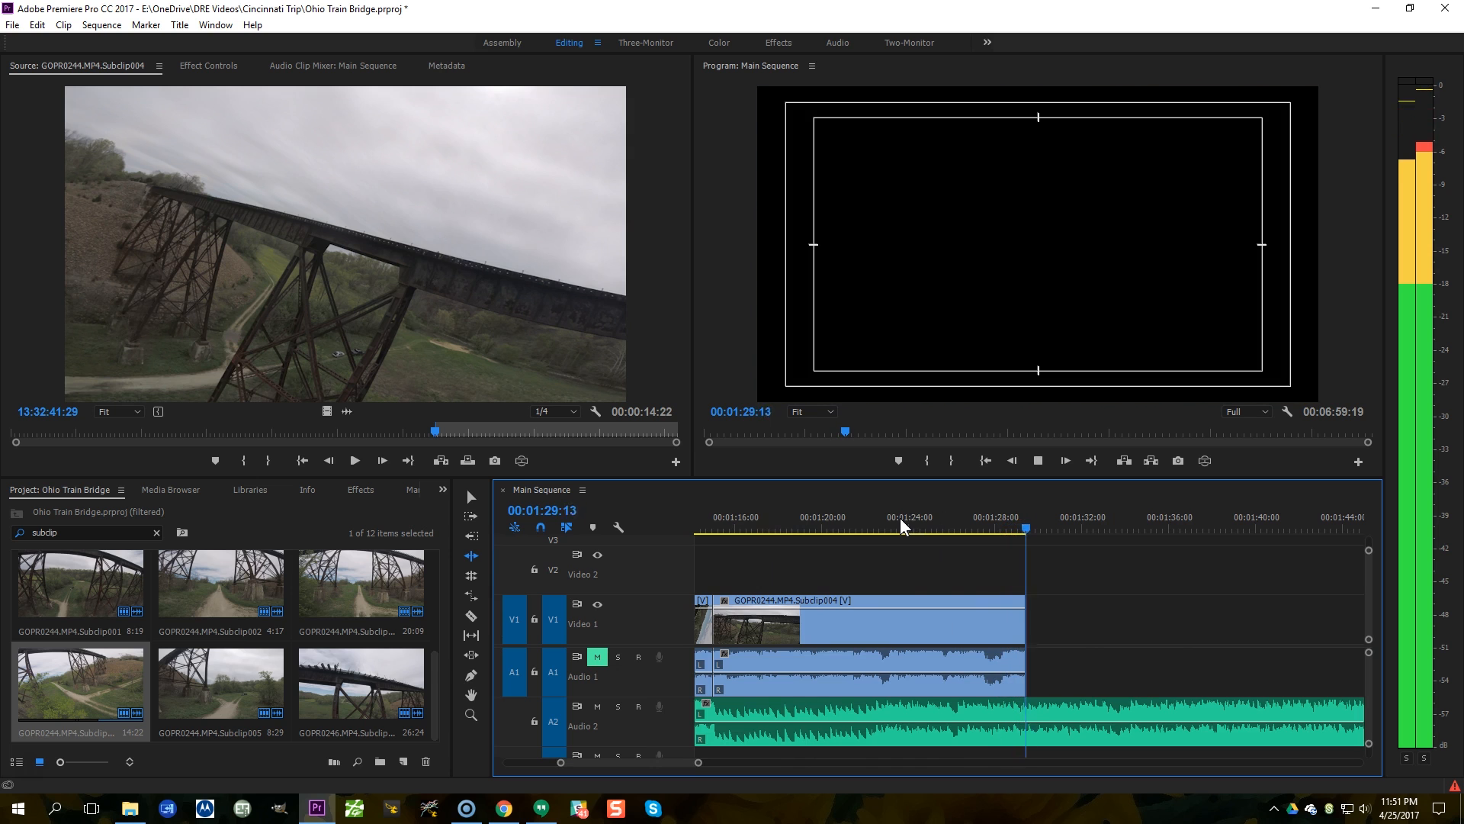
key(space)
Step: Extend the end of Subclip004 on the main sequence to about 00:02:02
click(1019, 610)
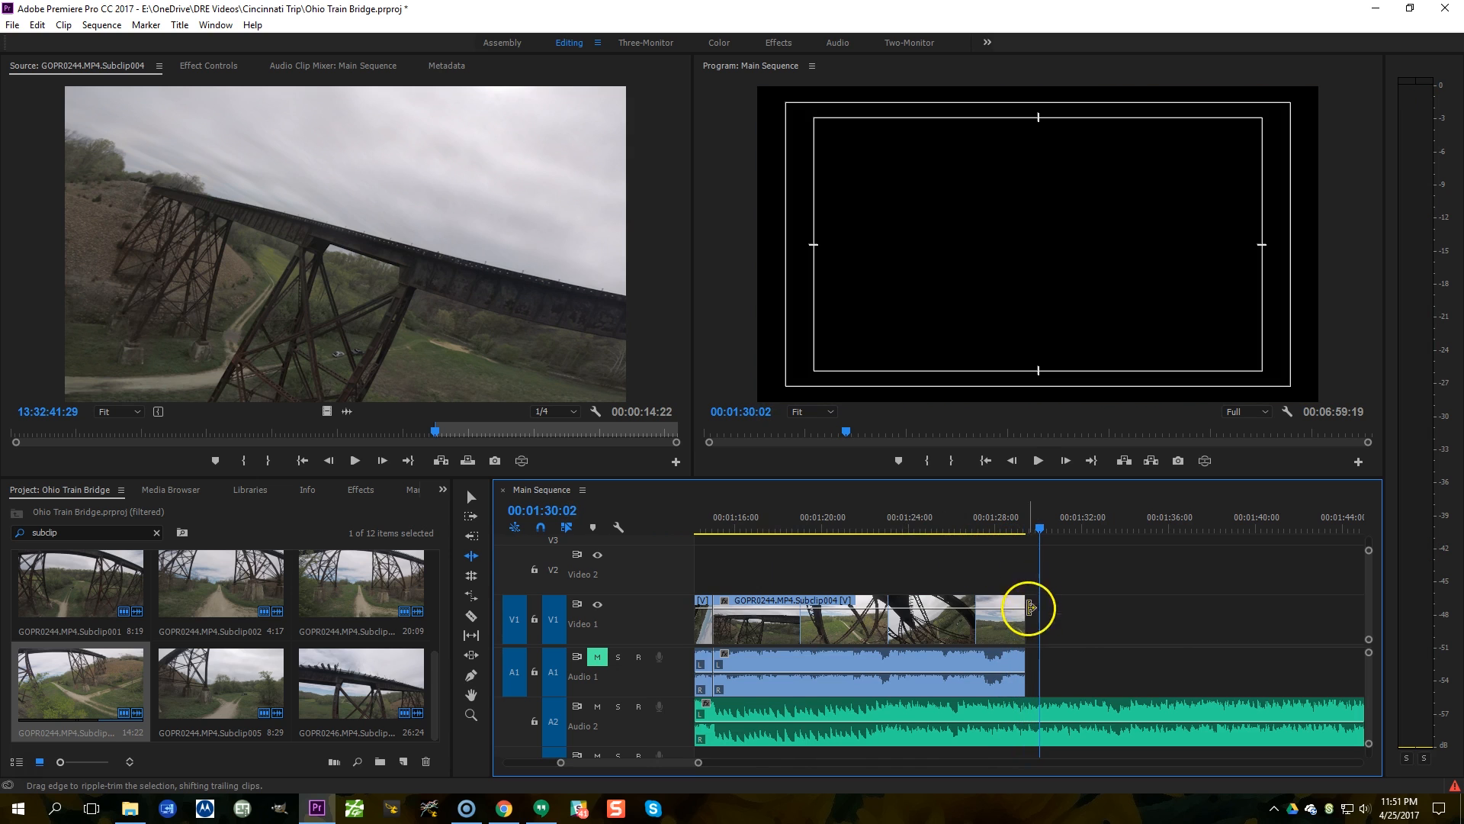
key(minus)
key(minus)
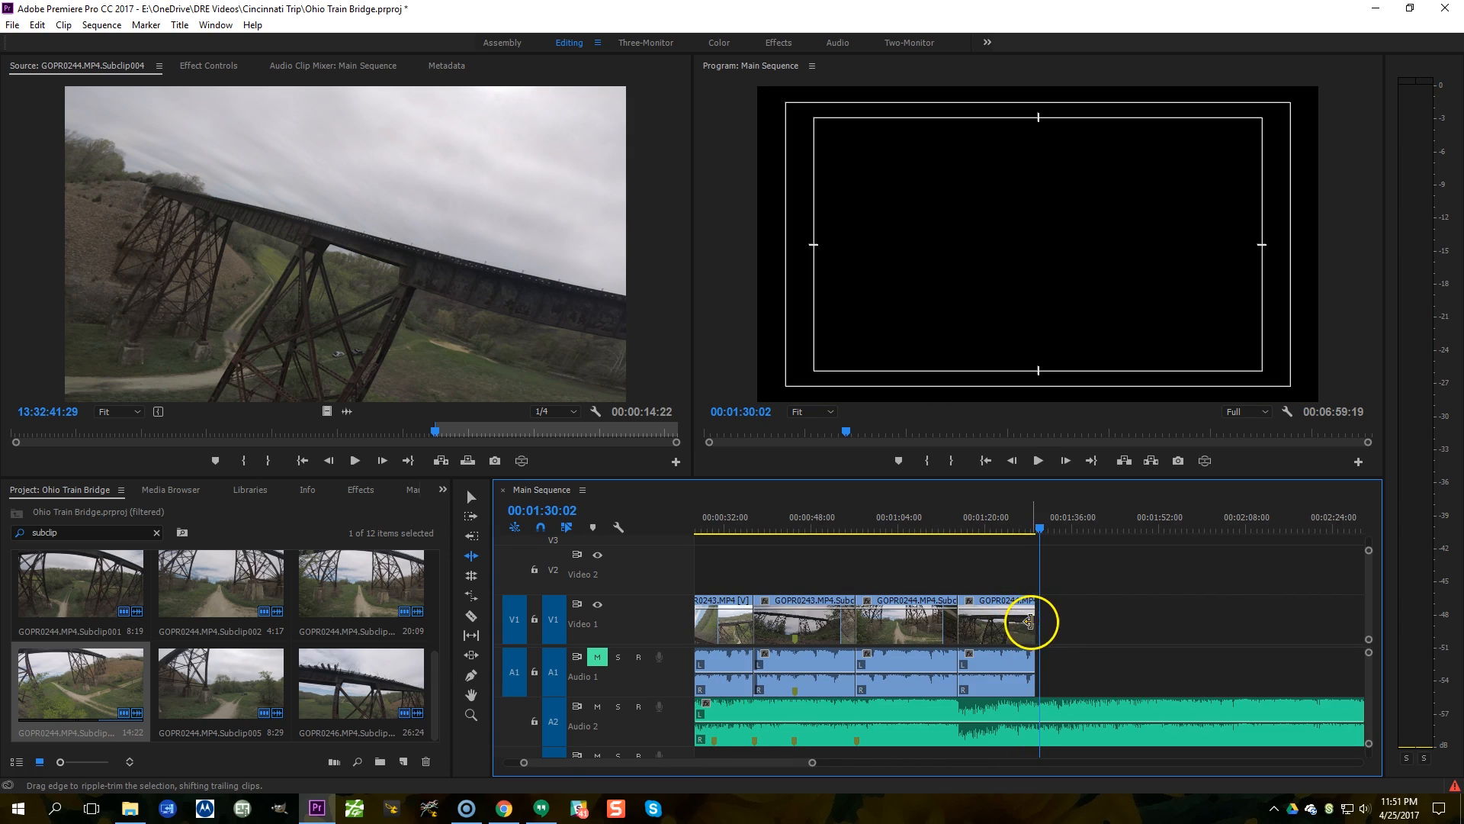
key(v)
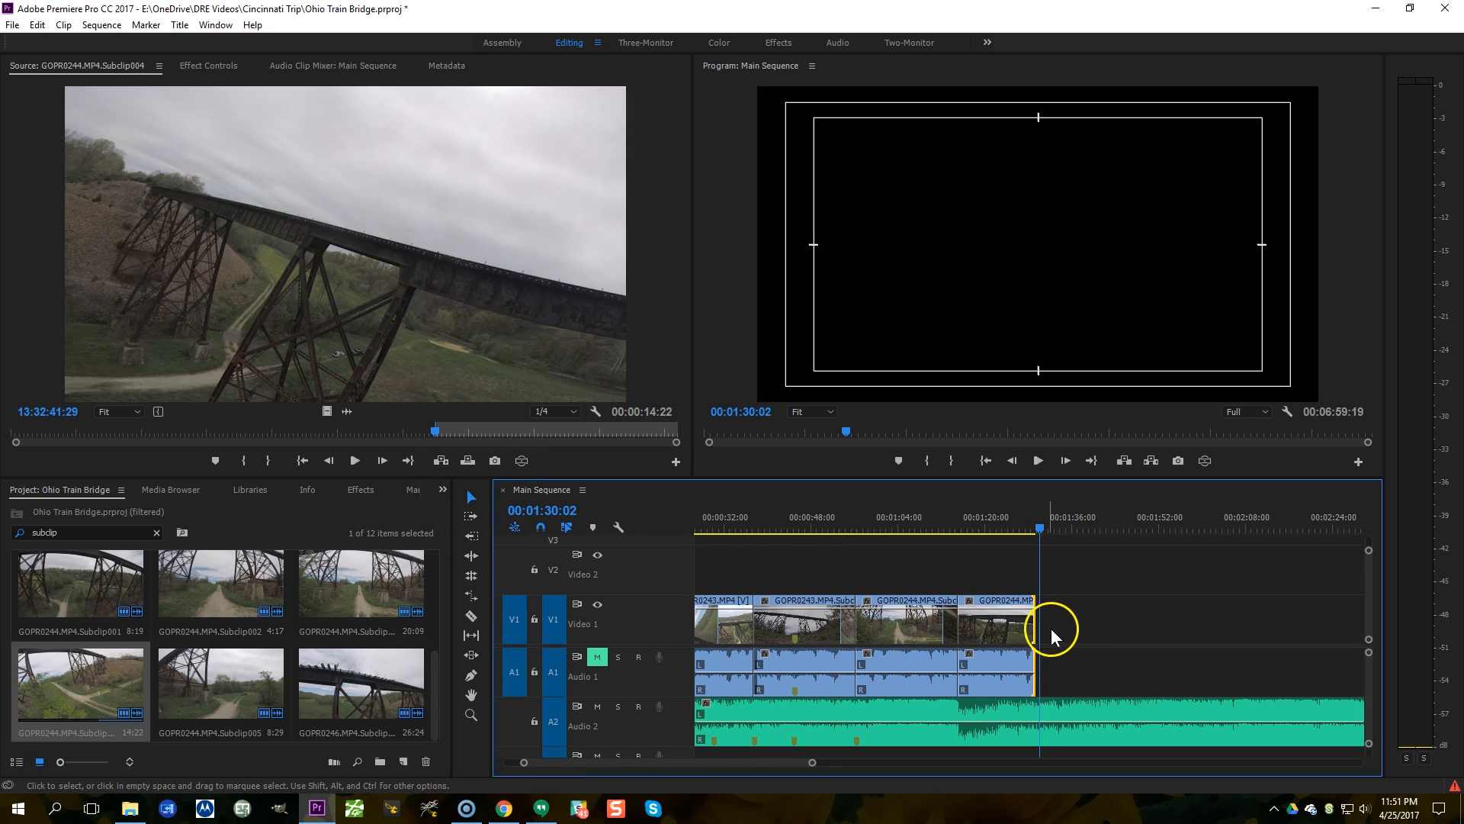
drag(1034, 619, 1165, 596)
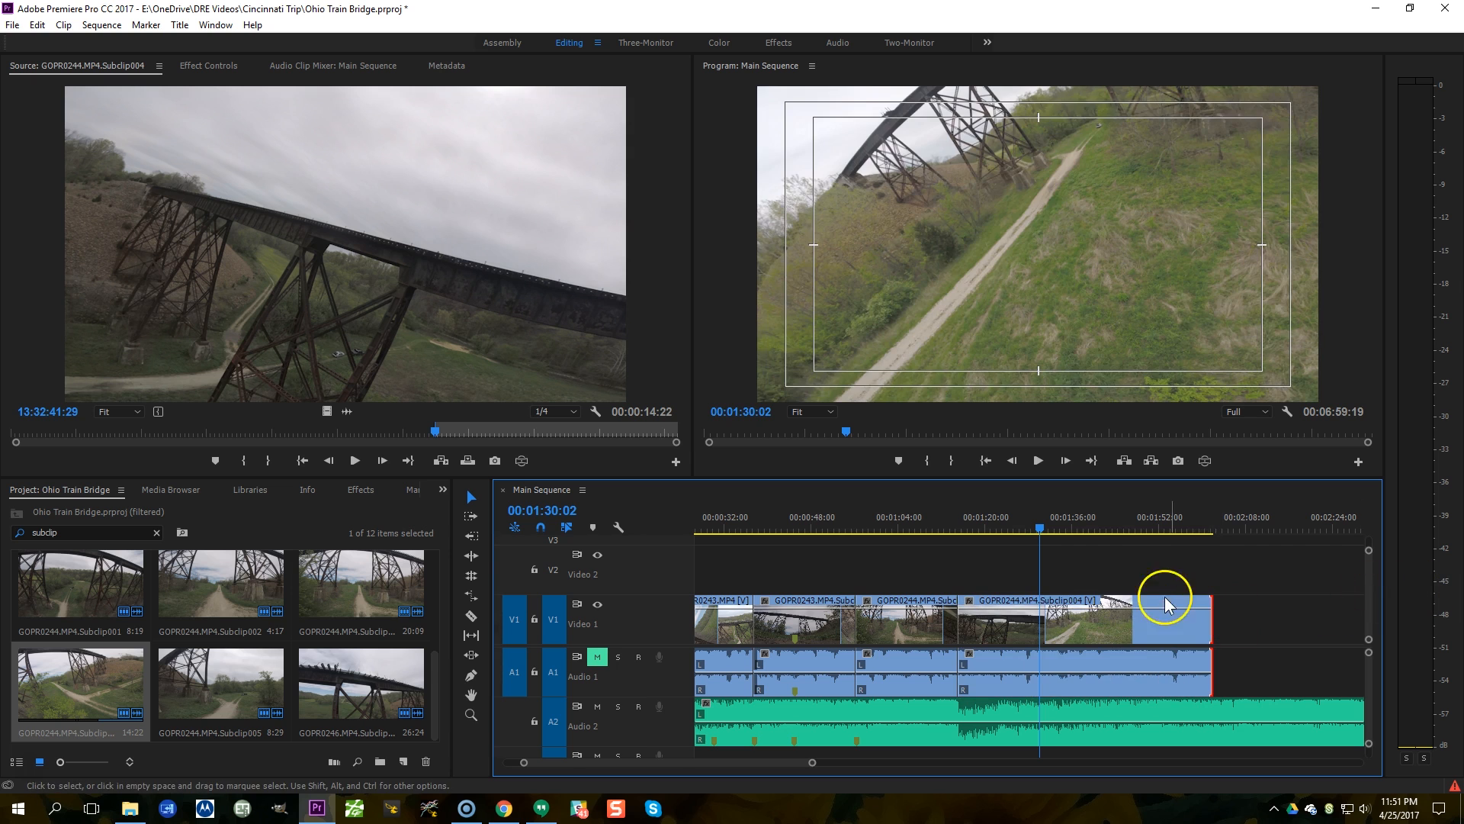
Step: Play through the extended Subclip004 and place a sequence marker at 00:01:37:13
click(1019, 523)
key(space)
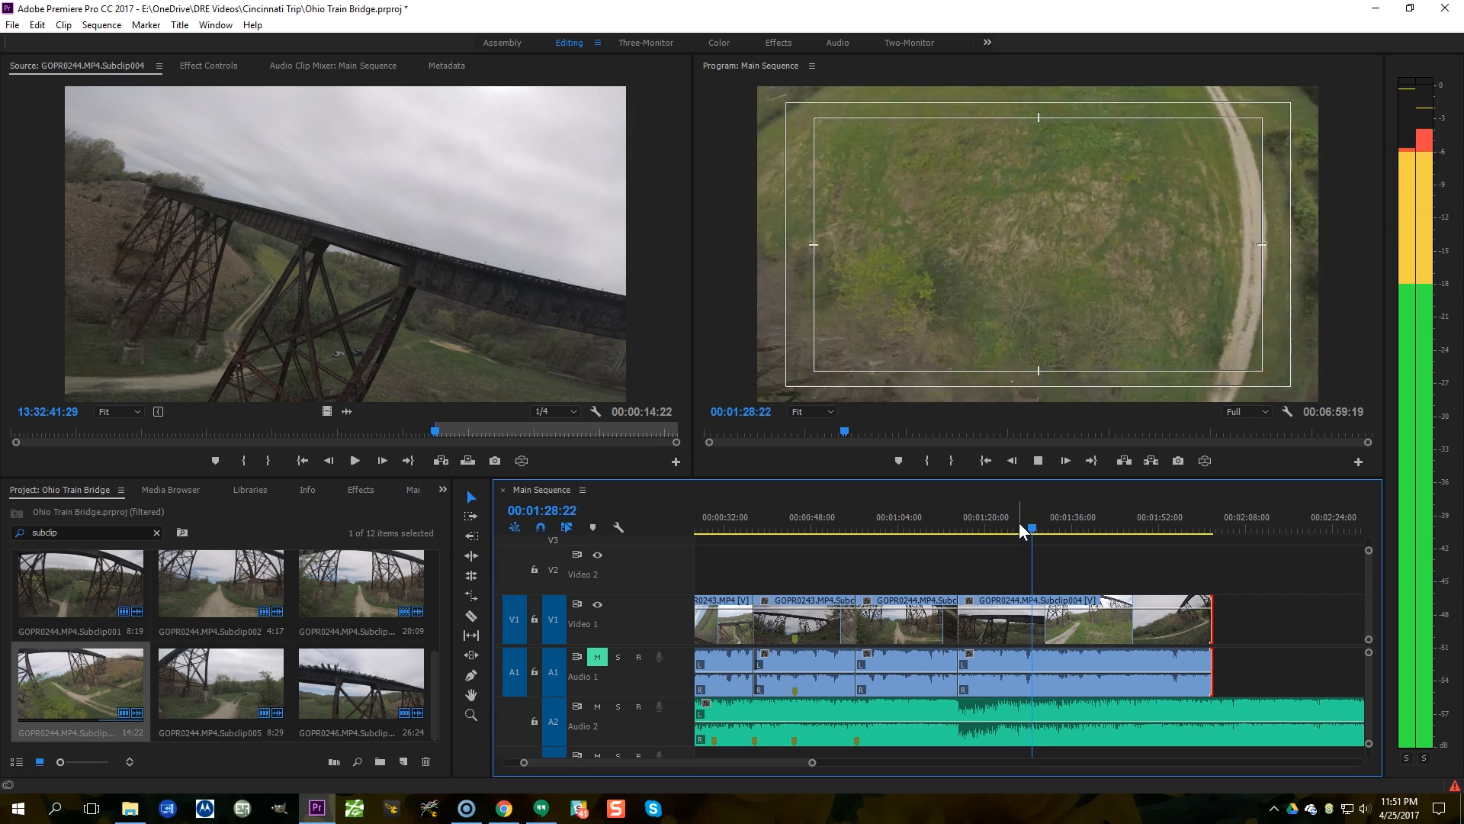
key(space)
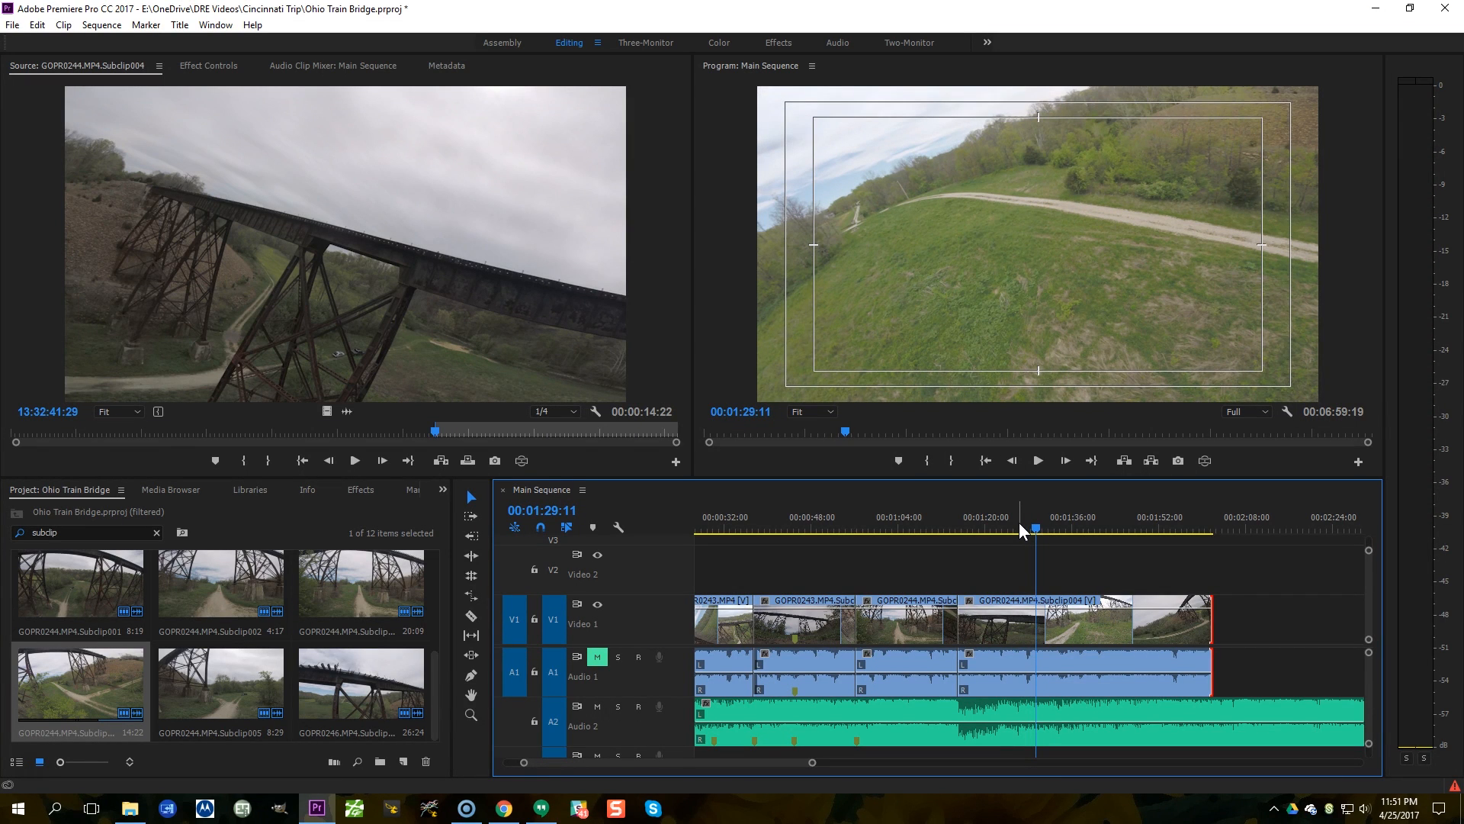
key(space)
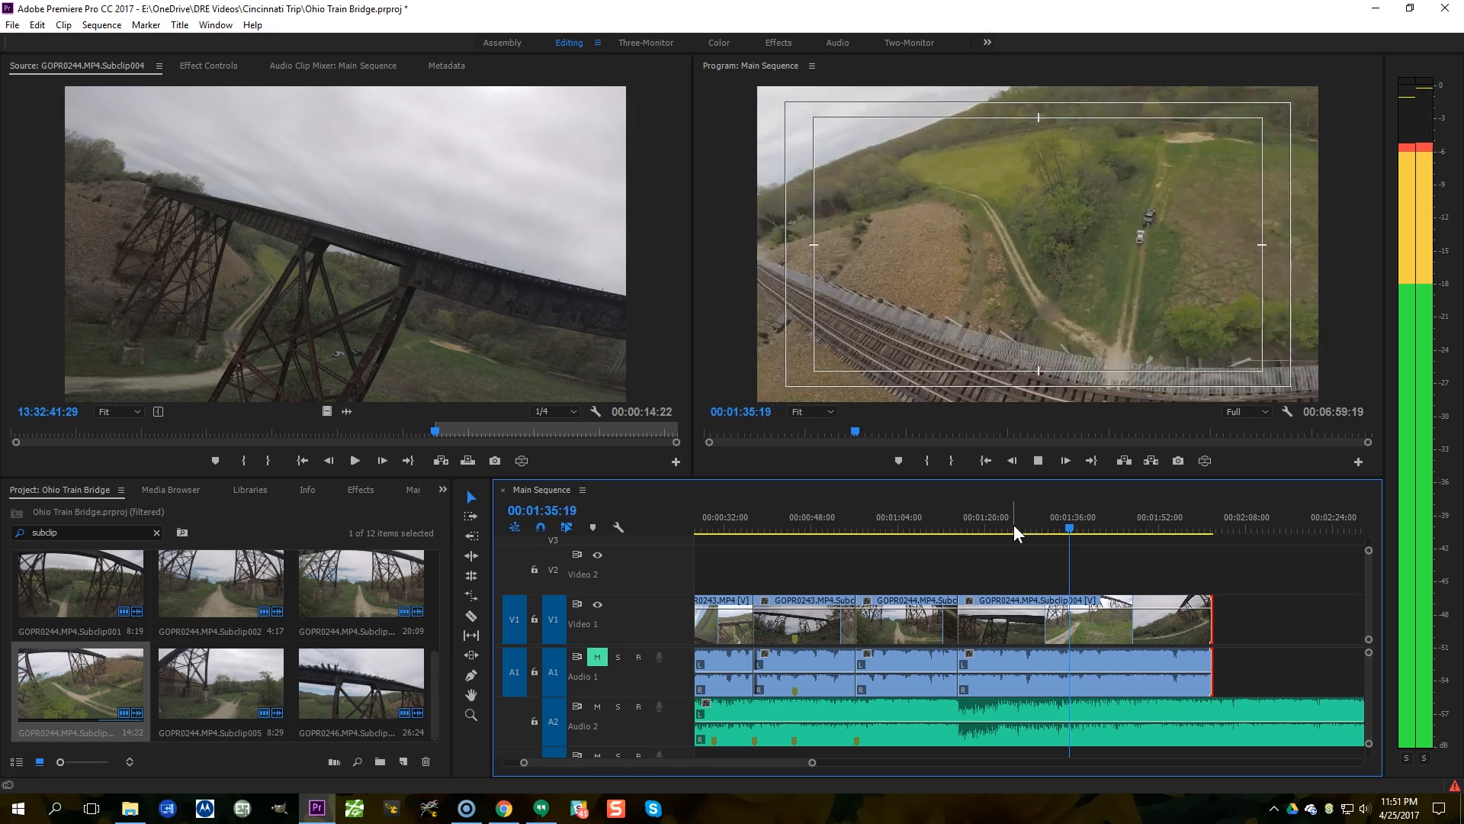
key(space)
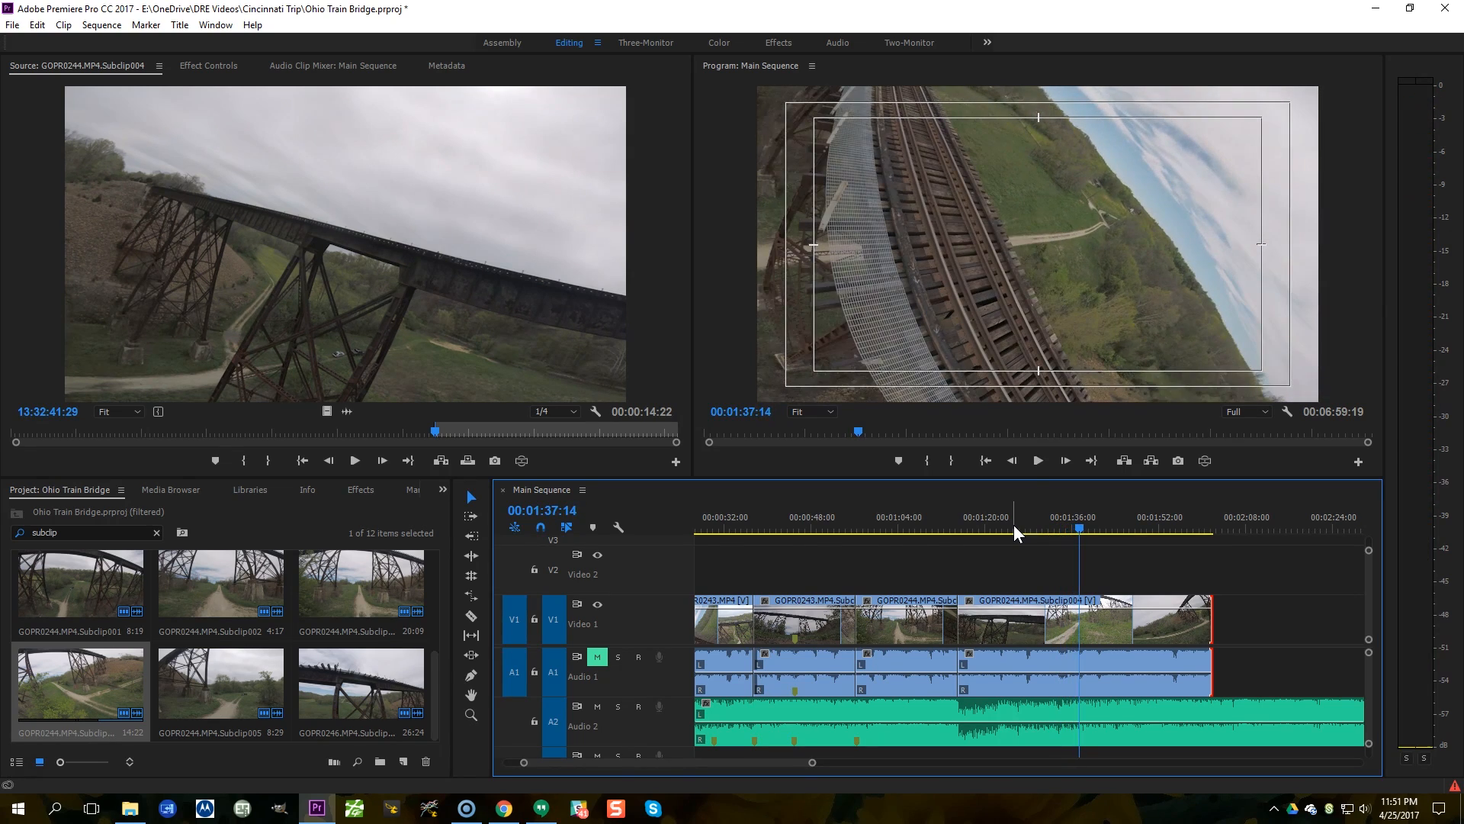
click(1069, 526)
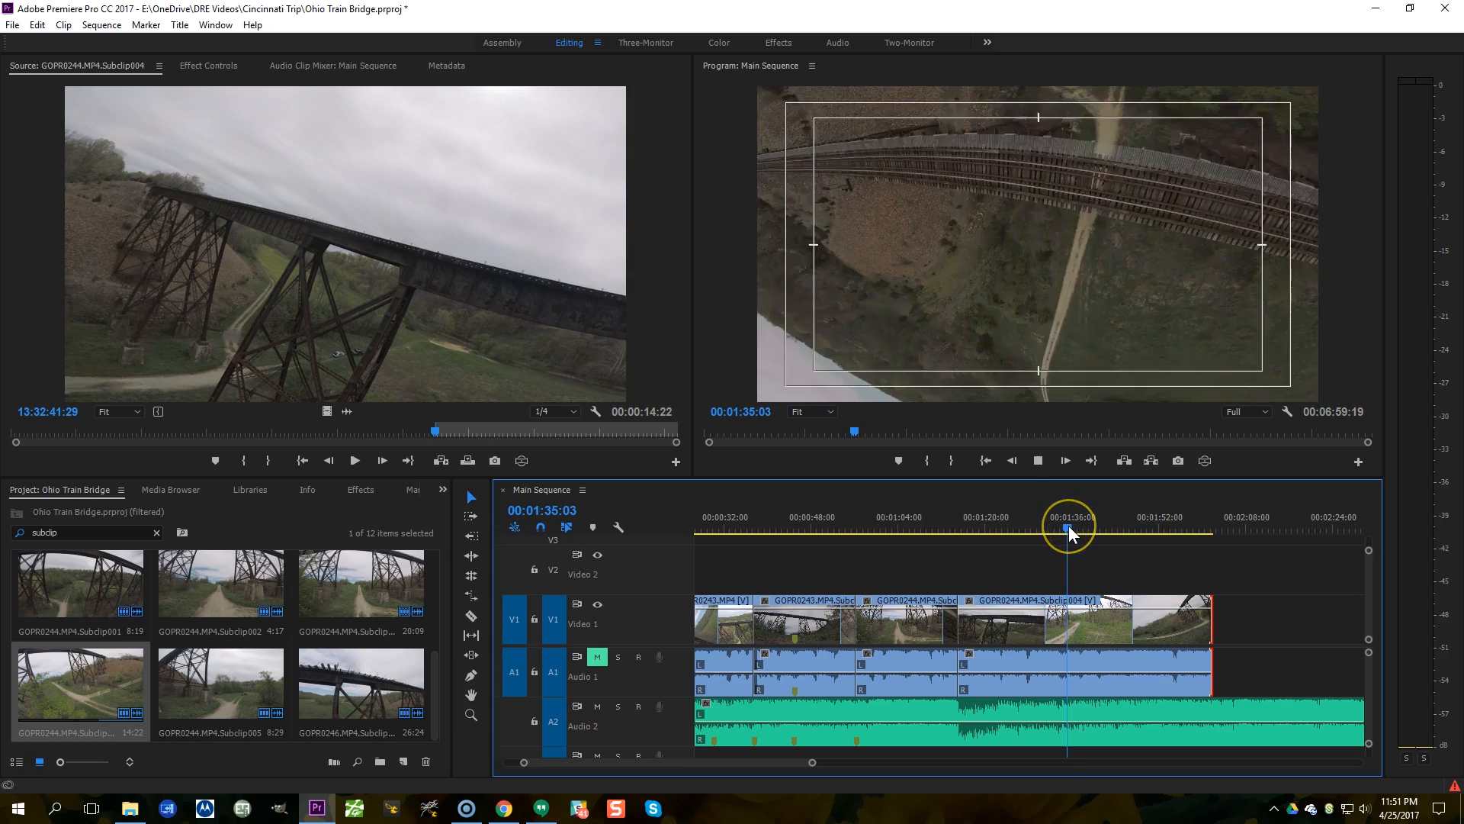
key(space)
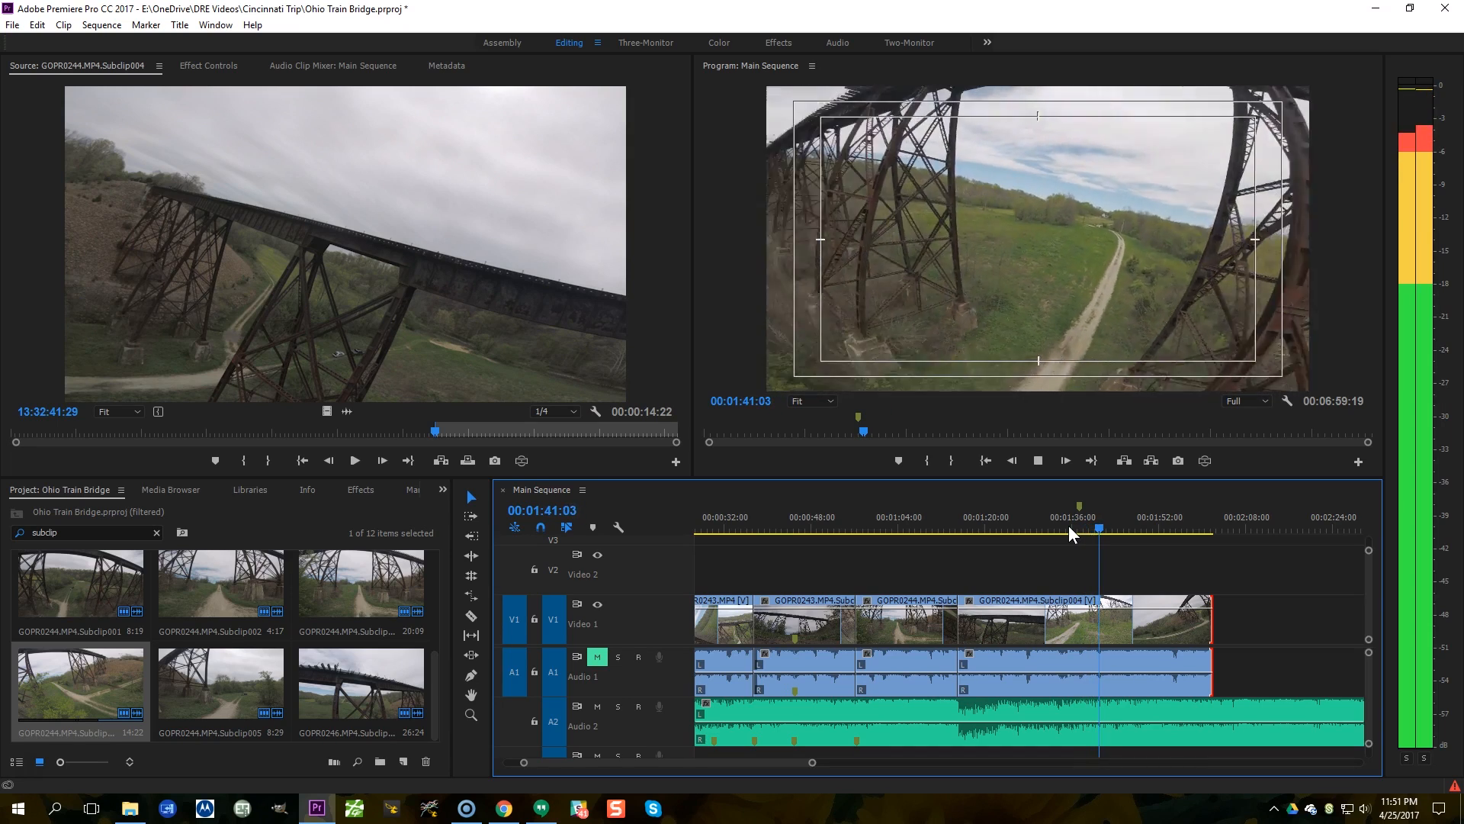
click(1293, 660)
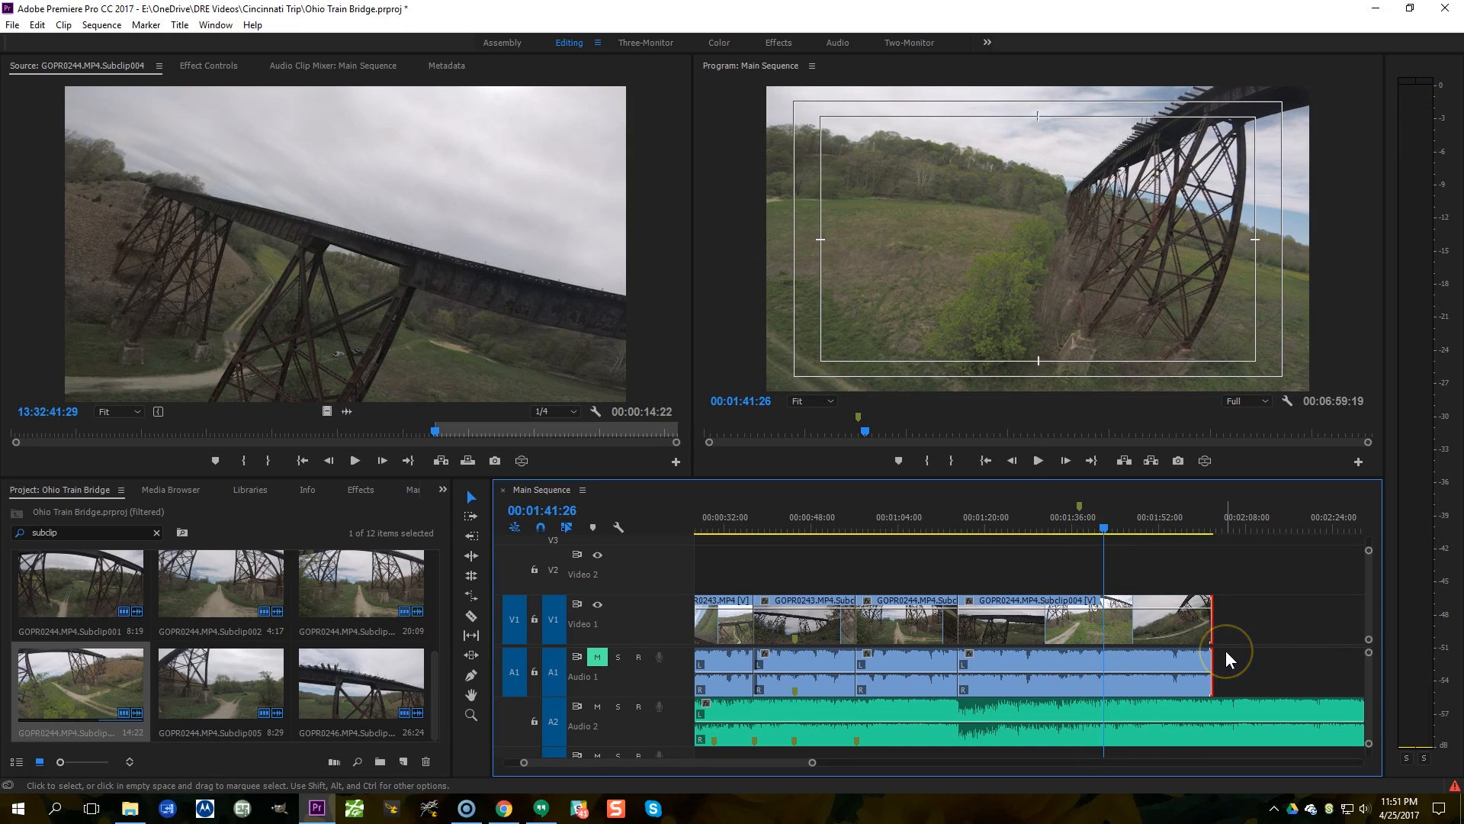
Step: Split Subclip004 at the 00:01:37:13 marker and delete the portion after it
click(1080, 502)
key(c)
click(1080, 621)
key(v)
click(1148, 623)
key(Delete)
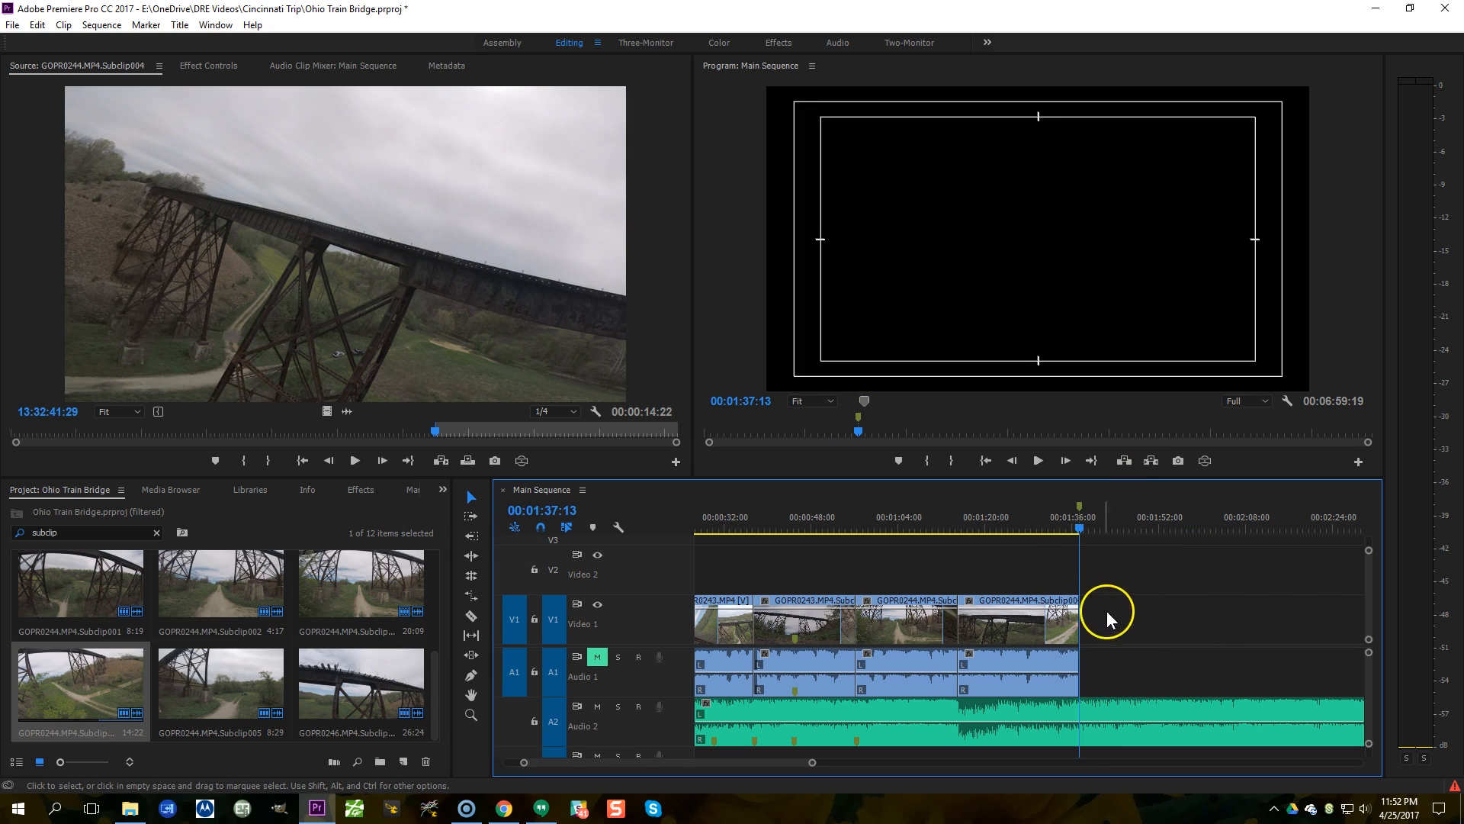
Step: Preview GOPR0243.MP4.Subclip001 and the first GOPR0244.MP4 subclip in the source monitor as candidates for the next shot
key(backslash)
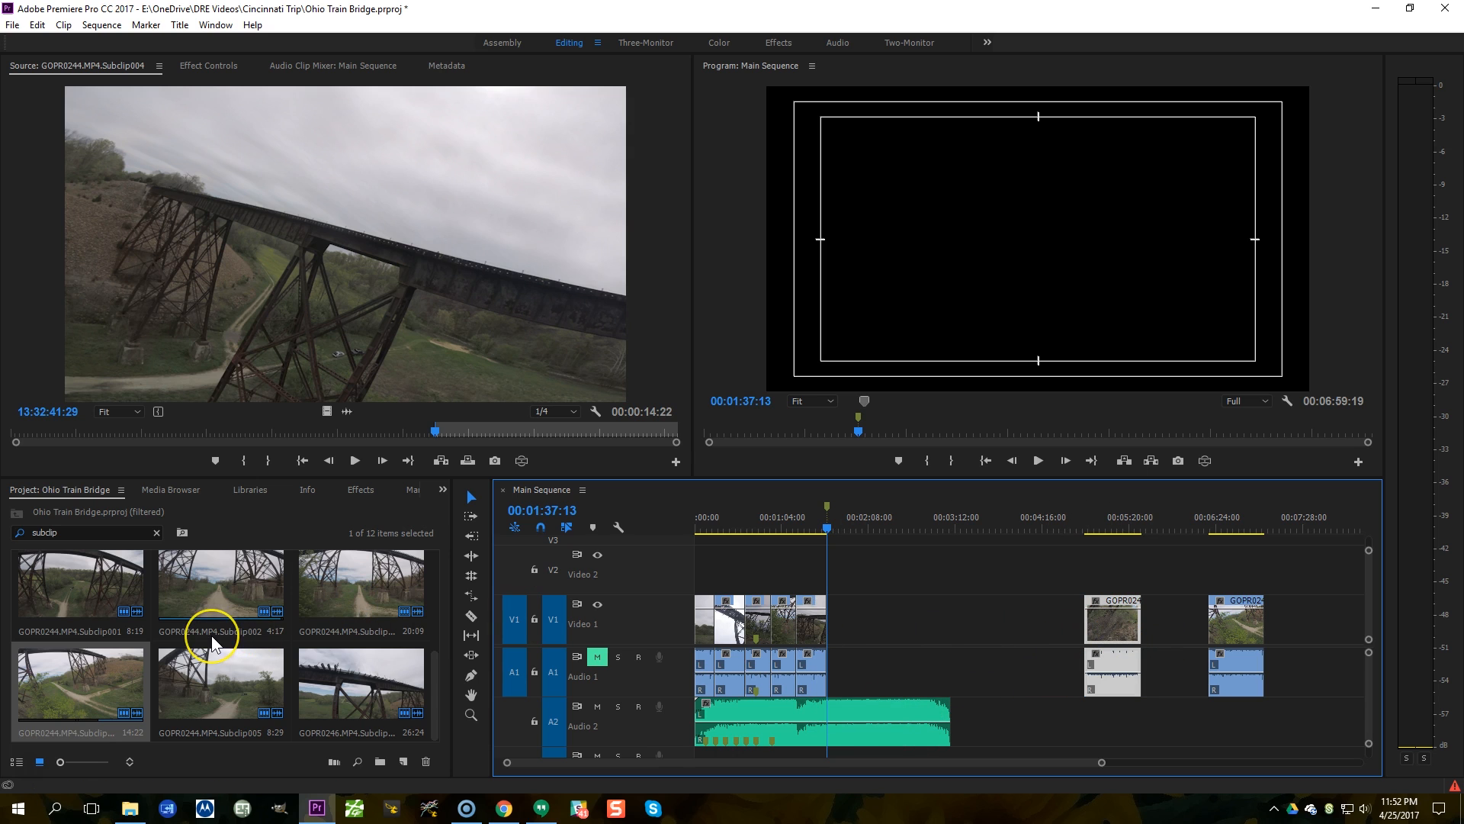
scroll(212, 634, up, 5)
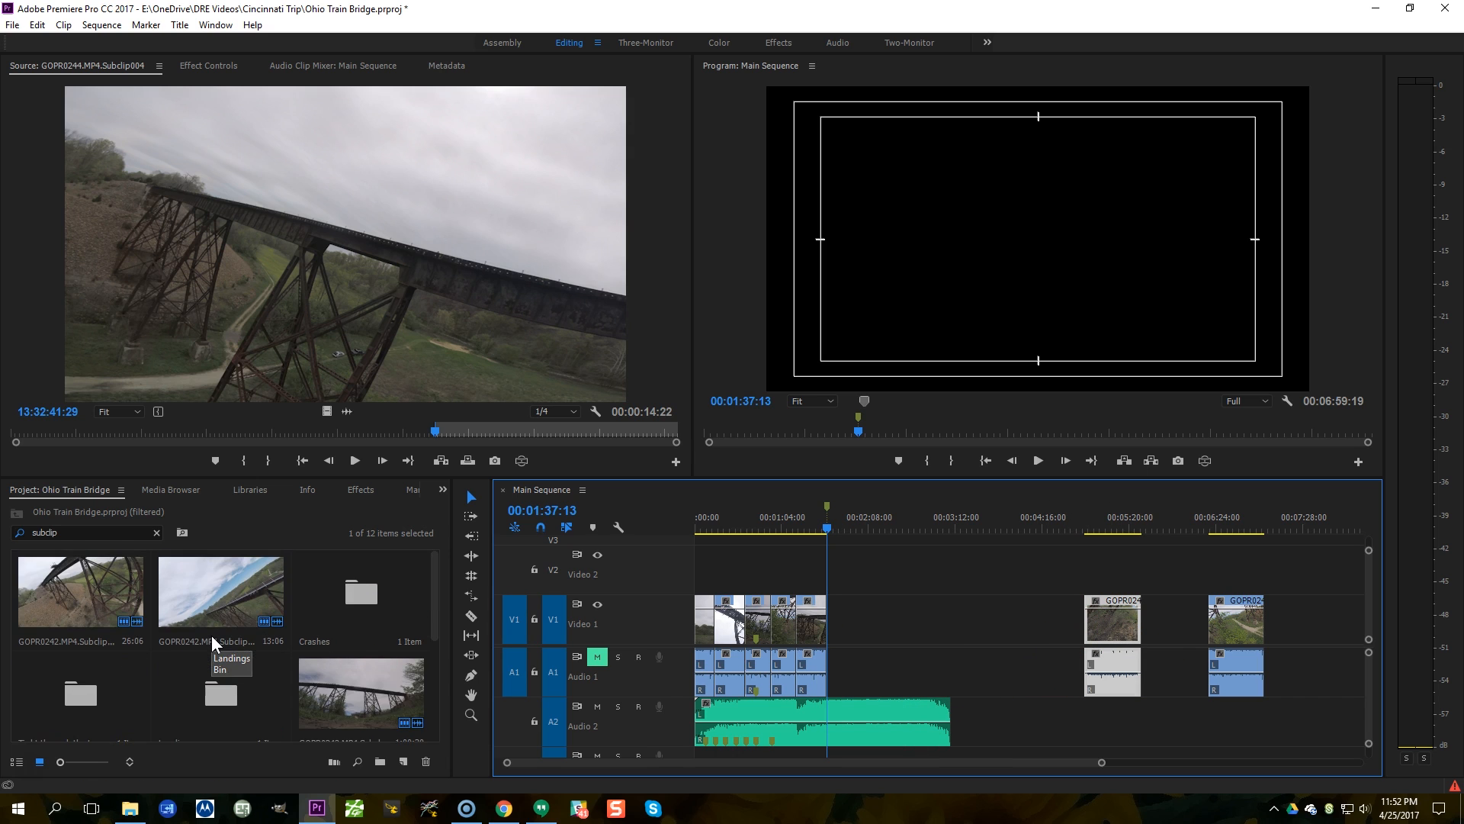
scroll(267, 665, down, 1)
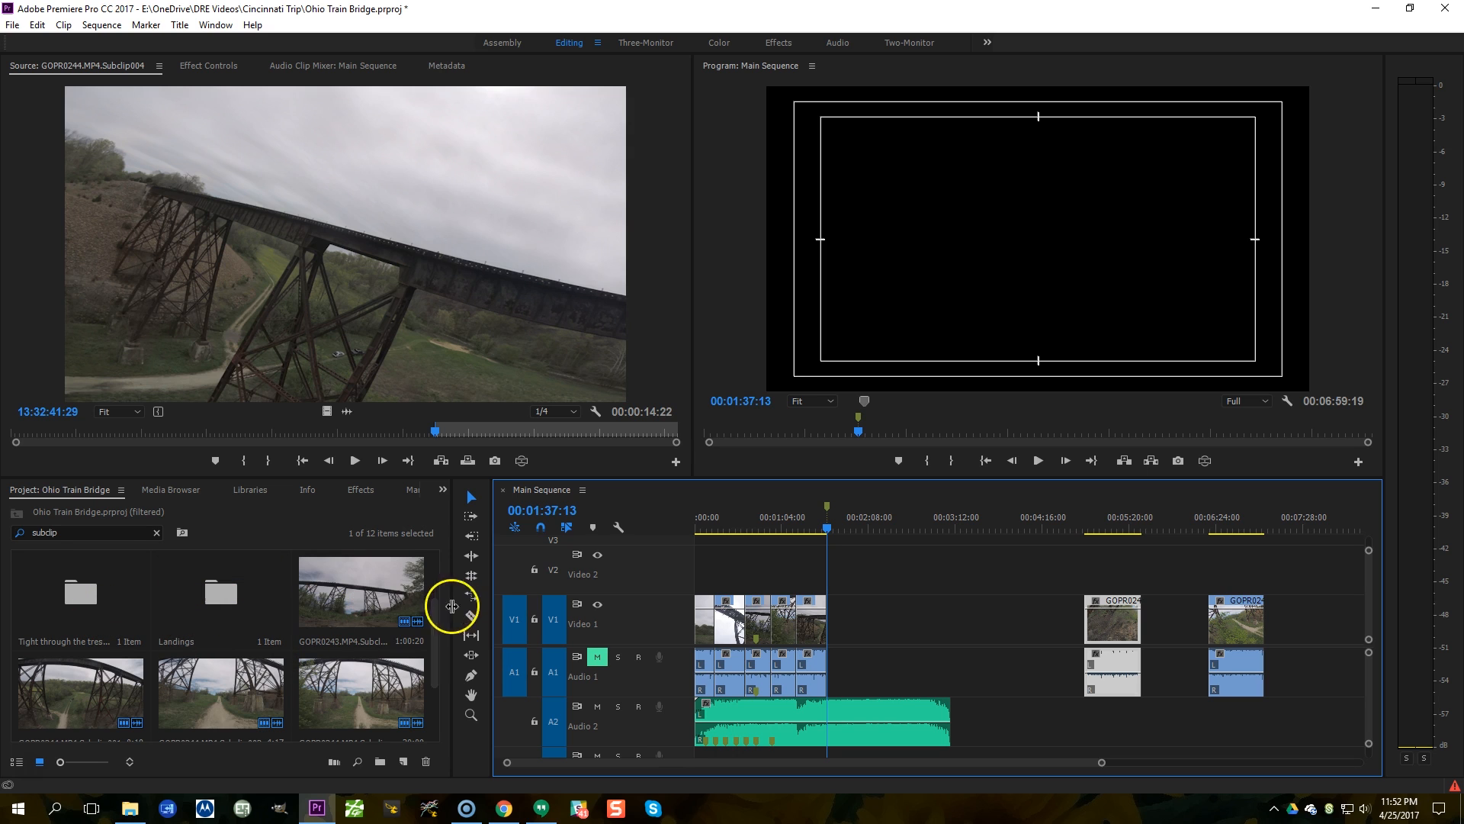
double_click(347, 602)
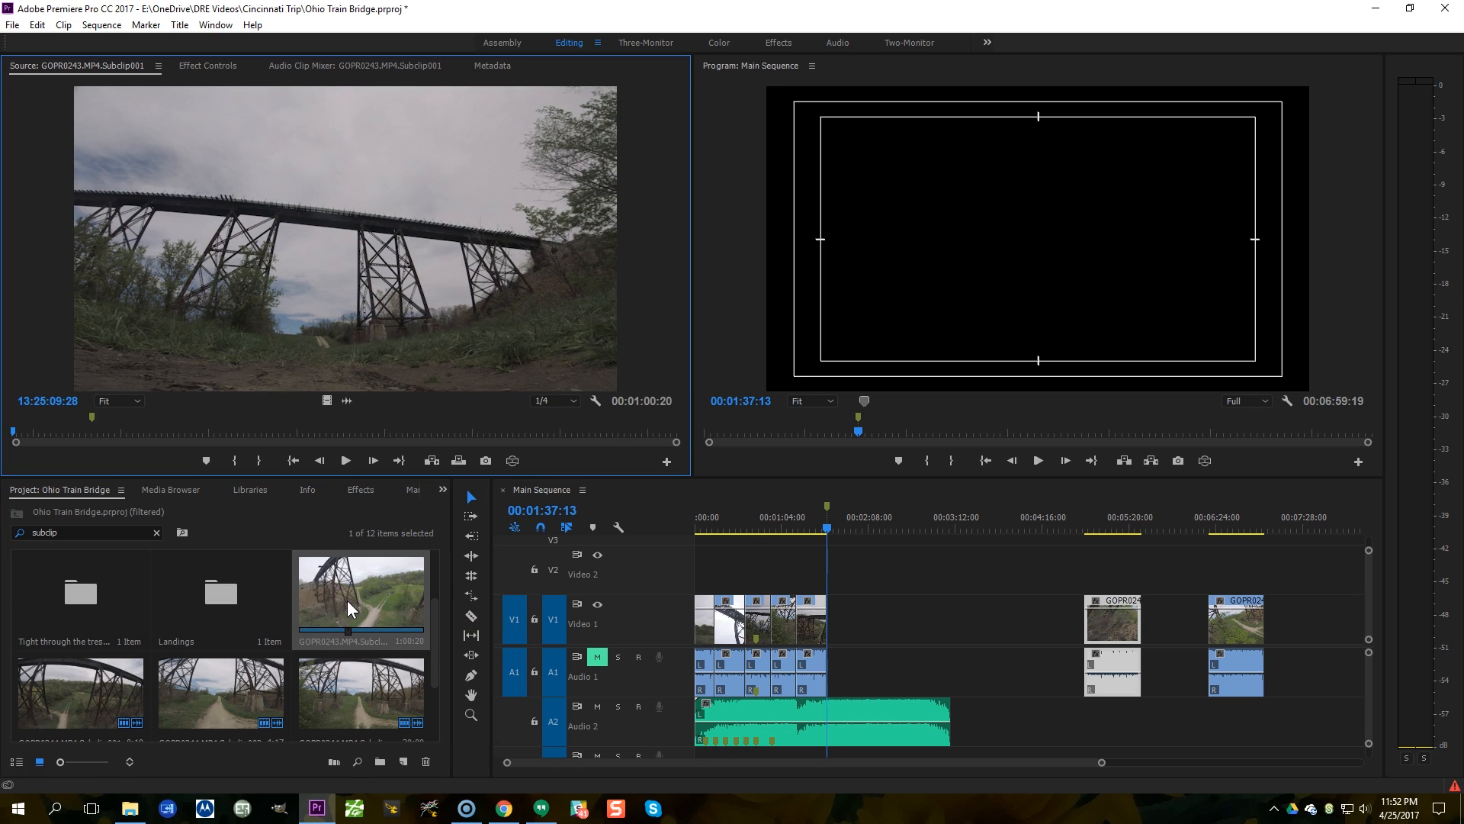
drag(17, 436, 130, 437)
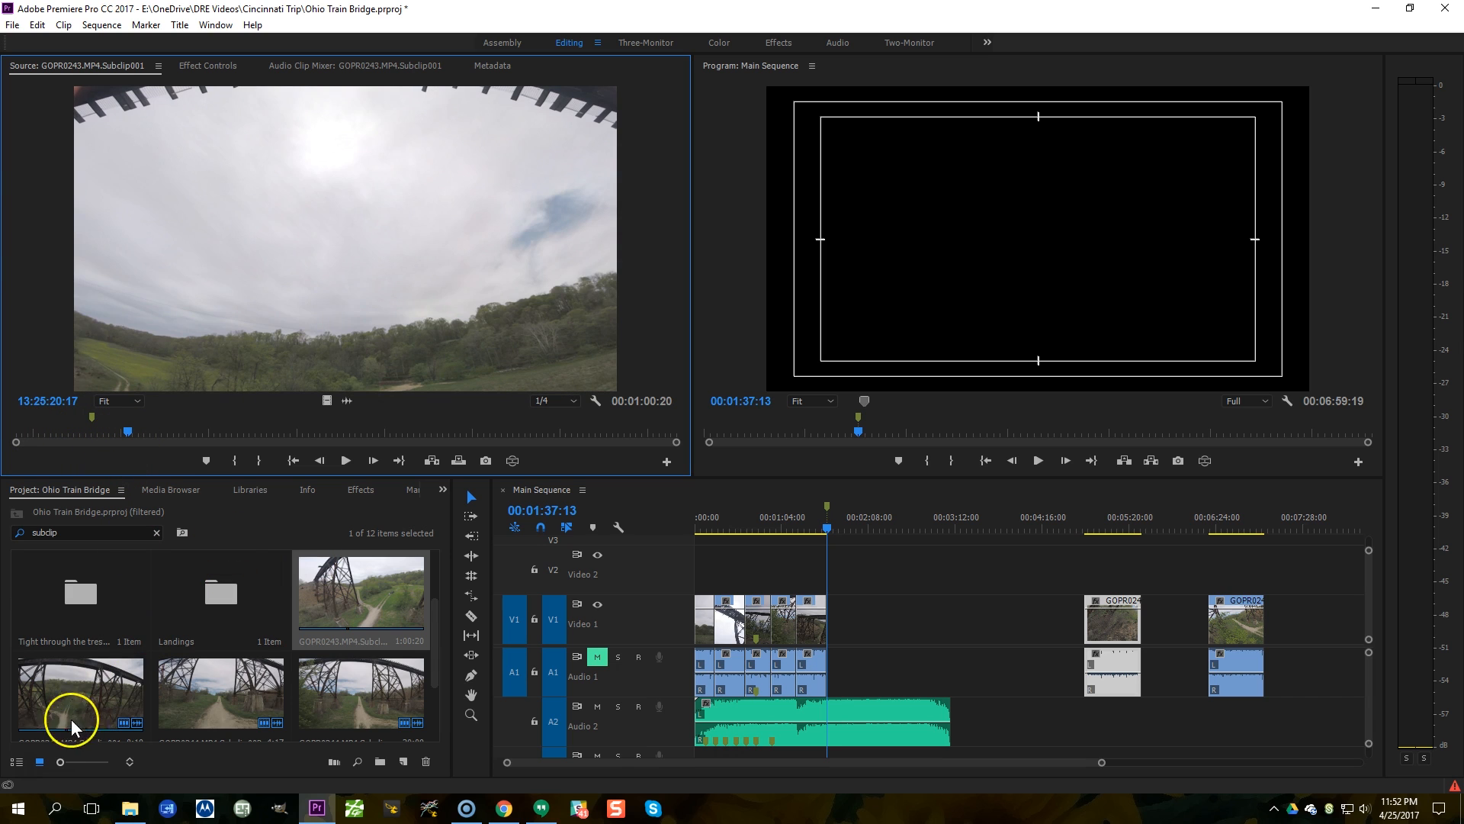
double_click(61, 699)
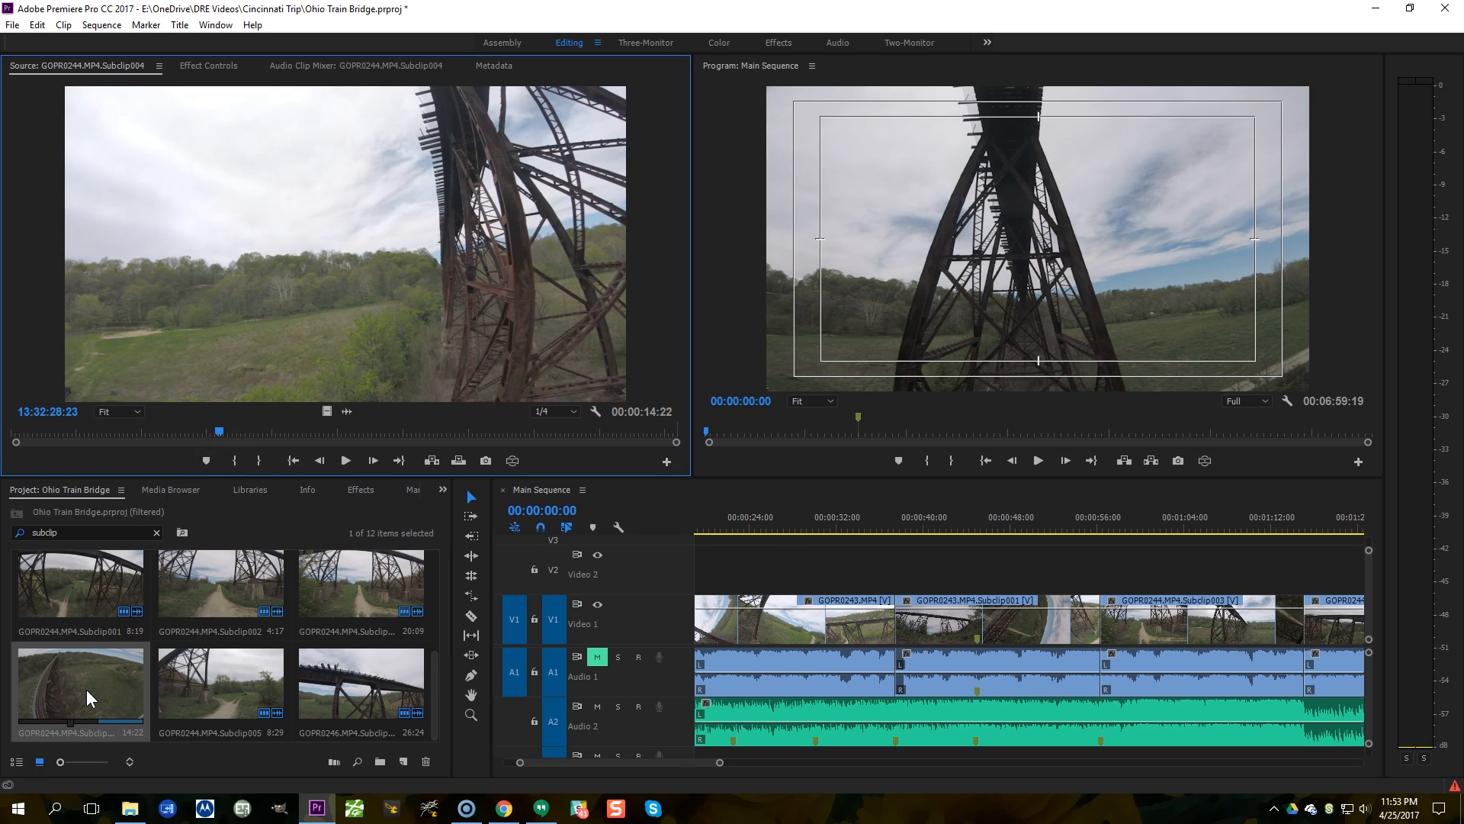
click(800, 574)
key(minus)
key(minus)
key(minus)
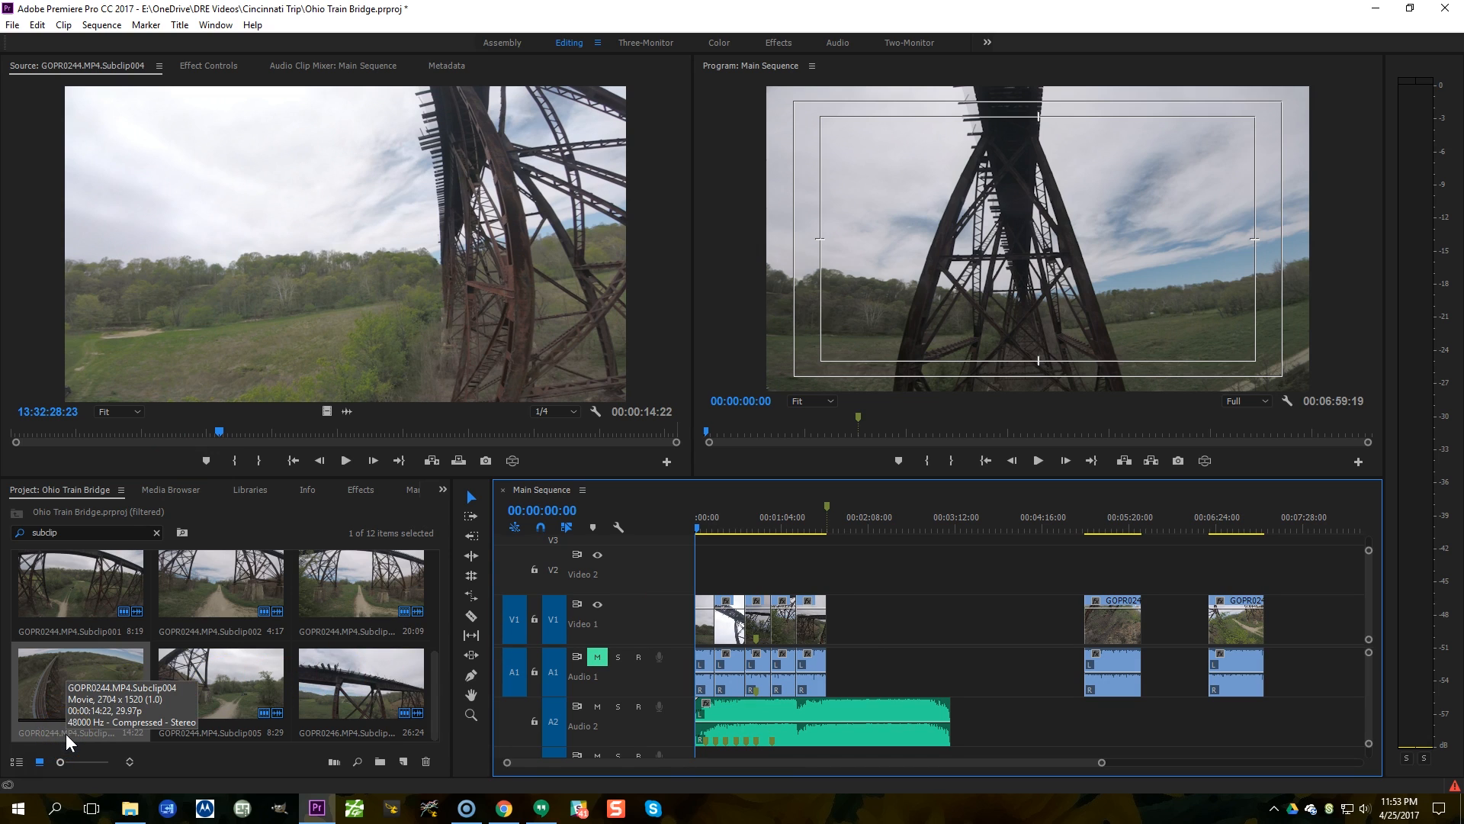
Step: Add GOPR0244.MP4.Subclip004 to Video 1 on the main sequence after the last clip
click(138, 671)
key(equal)
key(equal)
key(equal)
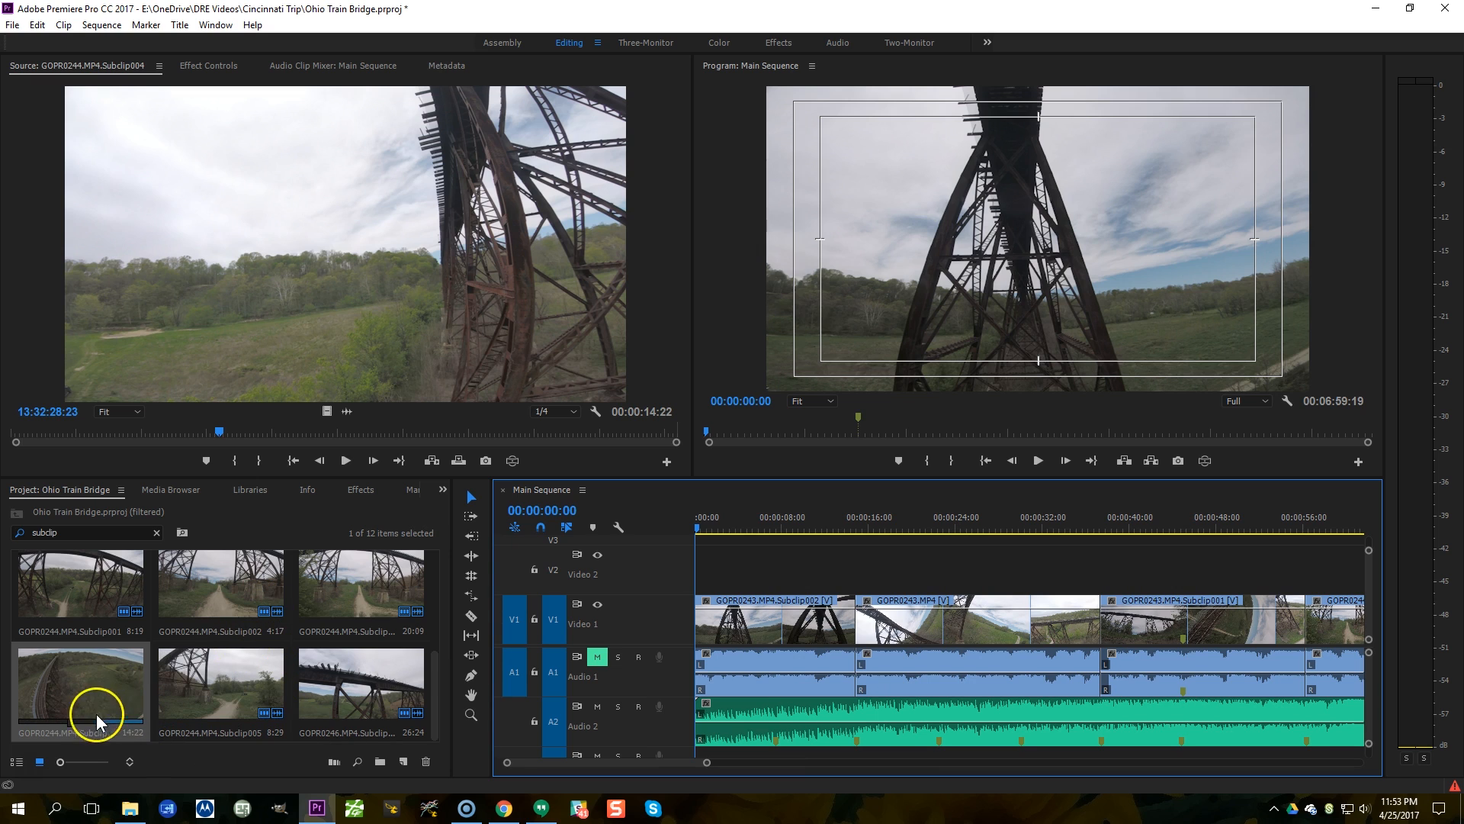
key(minus)
key(minus)
drag(72, 686, 992, 620)
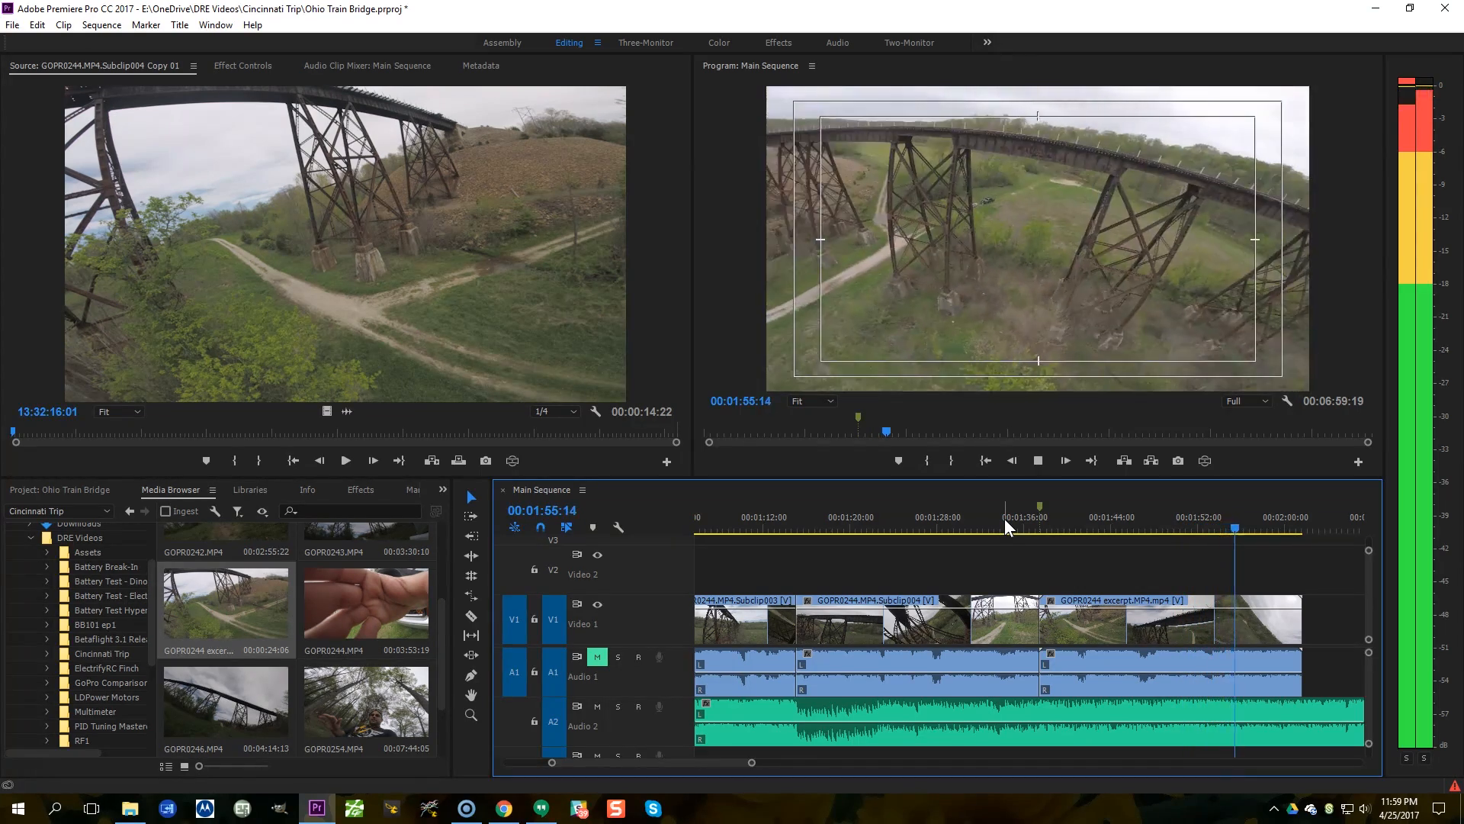
Step: Try to mark the music beat on the GOPR0244 excerpt clip while playing from 00:01:49:28
click(1205, 659)
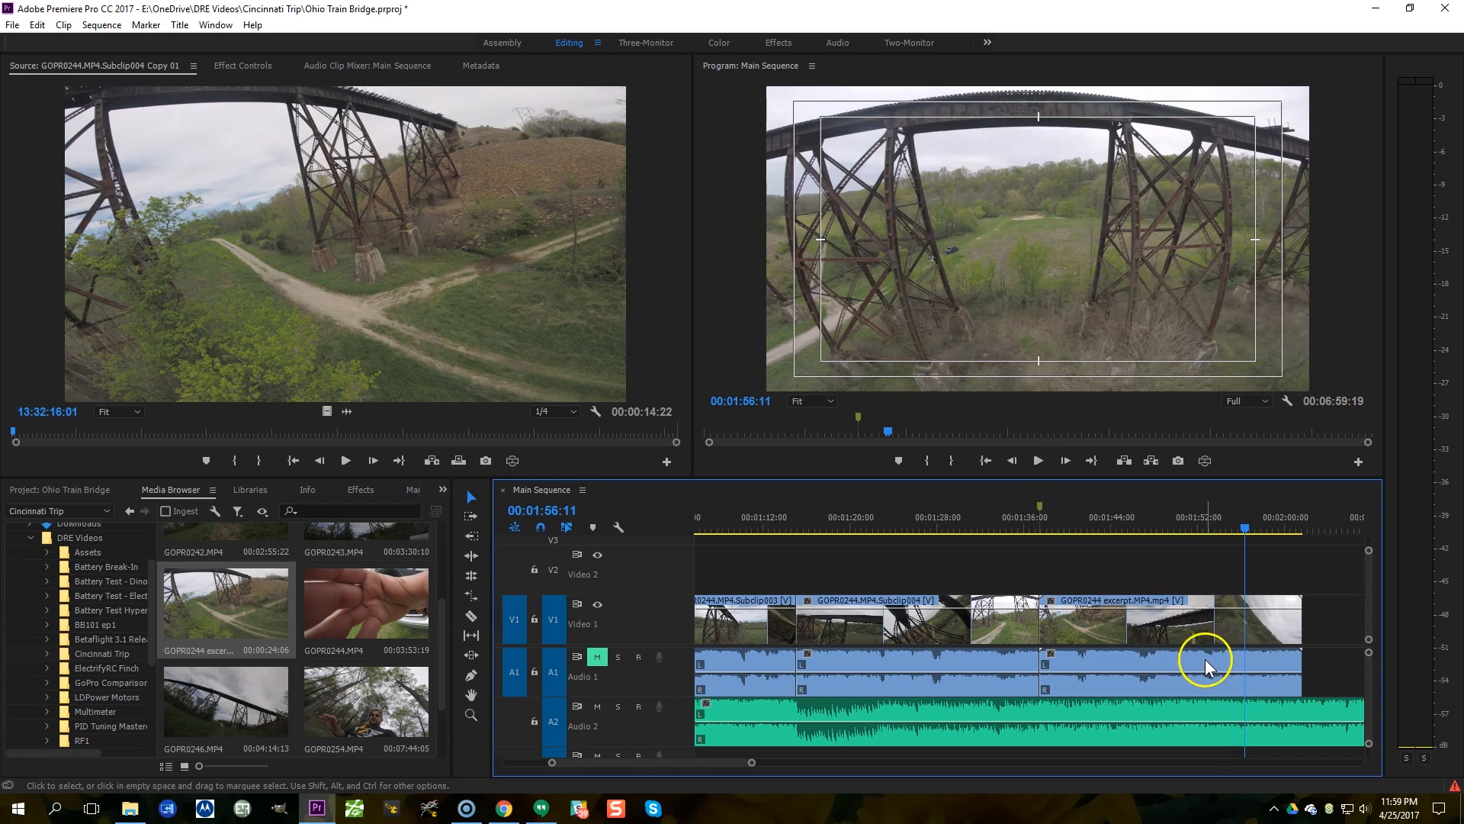
click(1089, 632)
click(1177, 518)
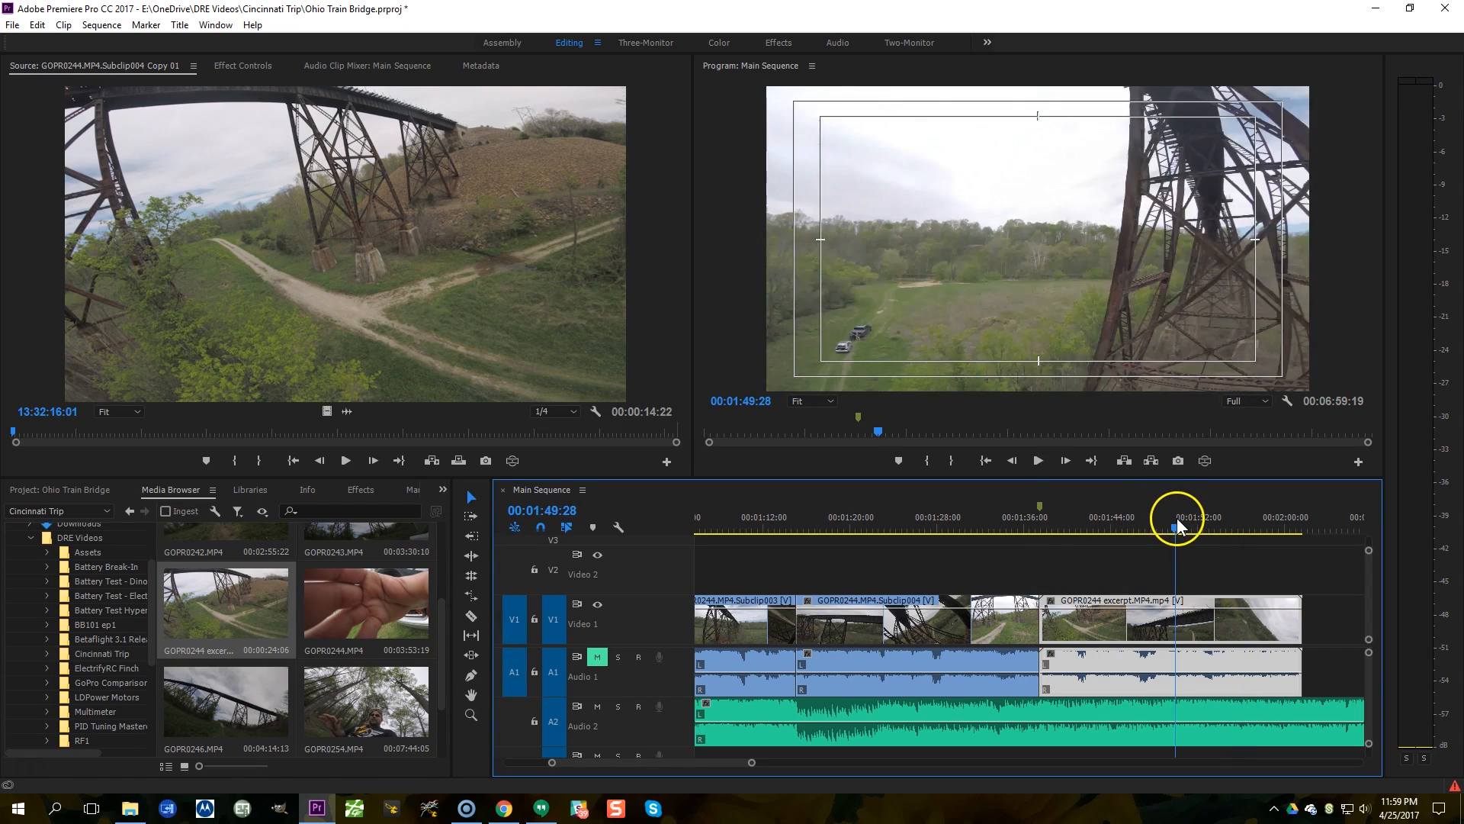
key(space)
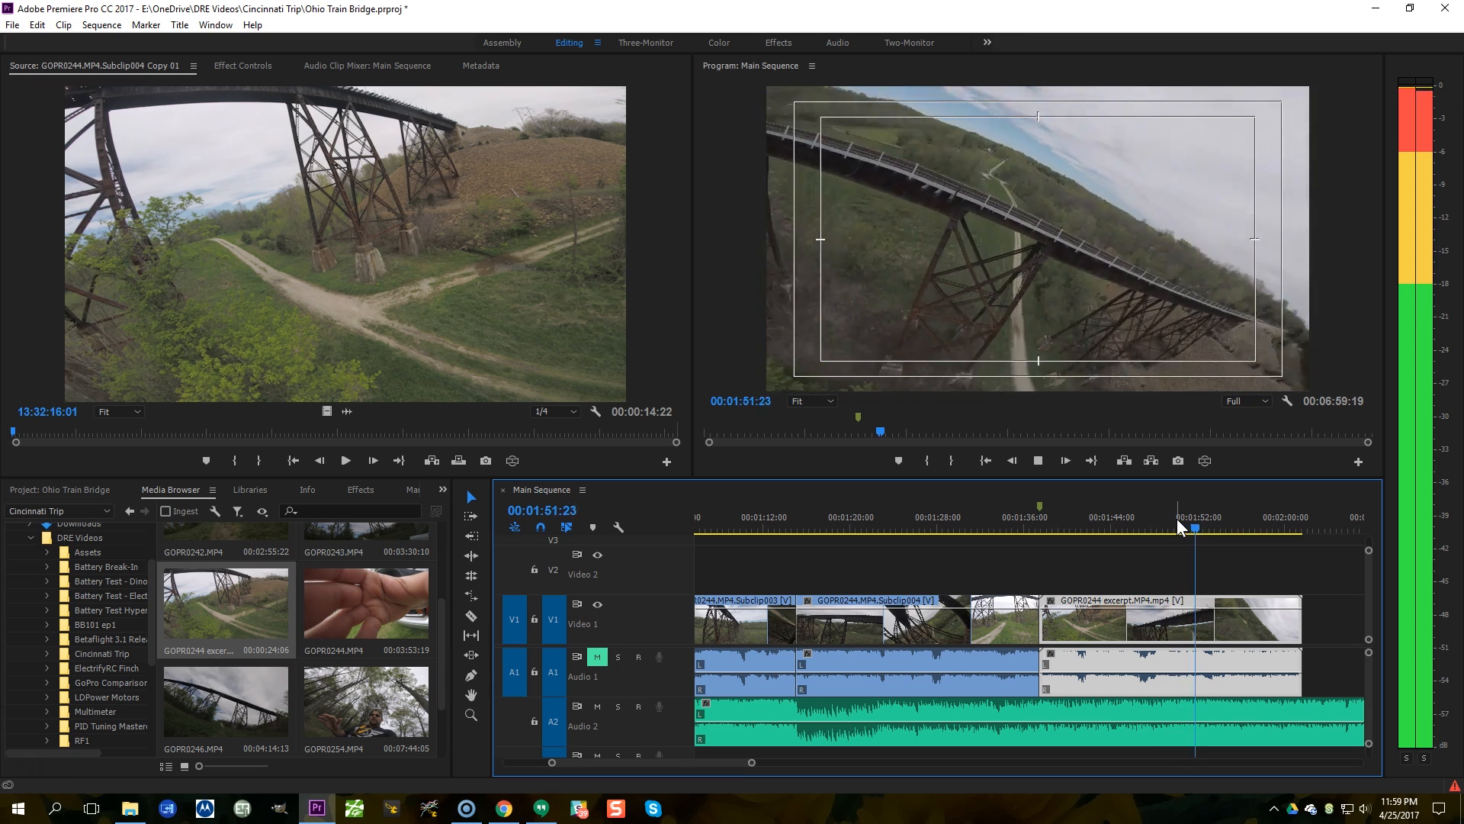
key(m)
key(space)
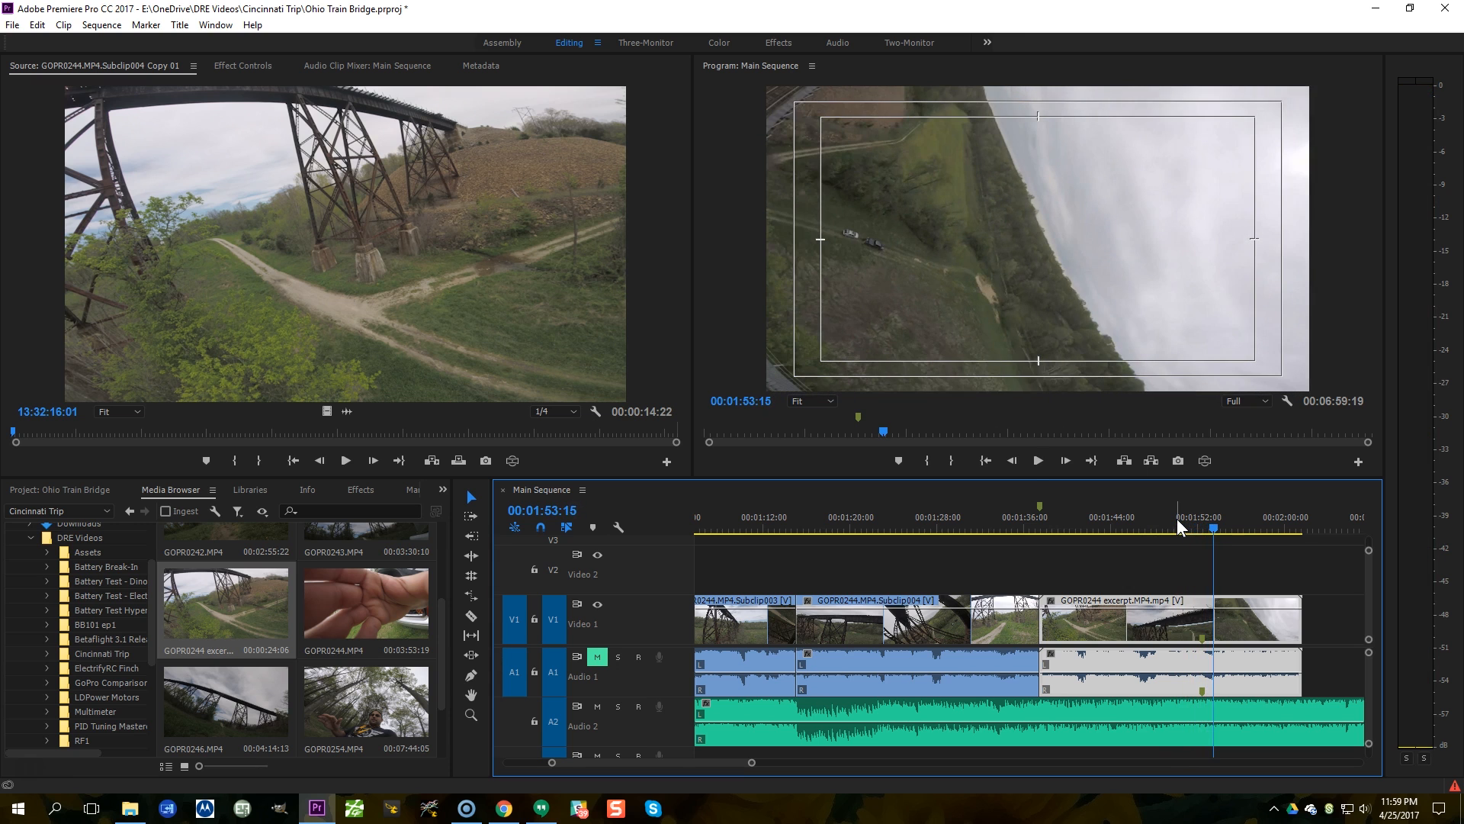
click(1137, 621)
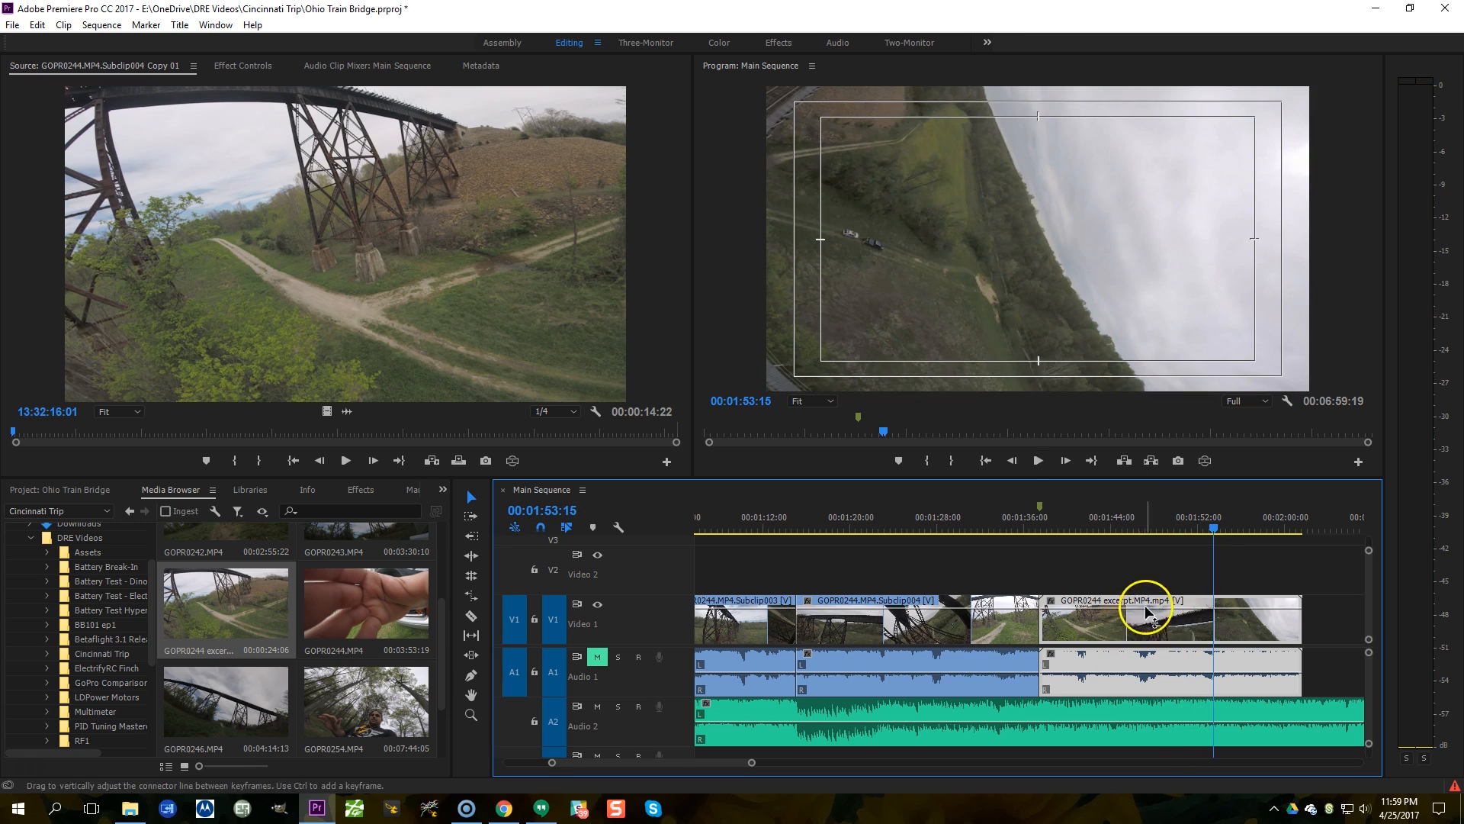
Step: Mark the beat just after 00:01:52 on the Audio 2 music clip and delete the GOPR0244 excerpt from the sequence
click(1167, 700)
click(1196, 522)
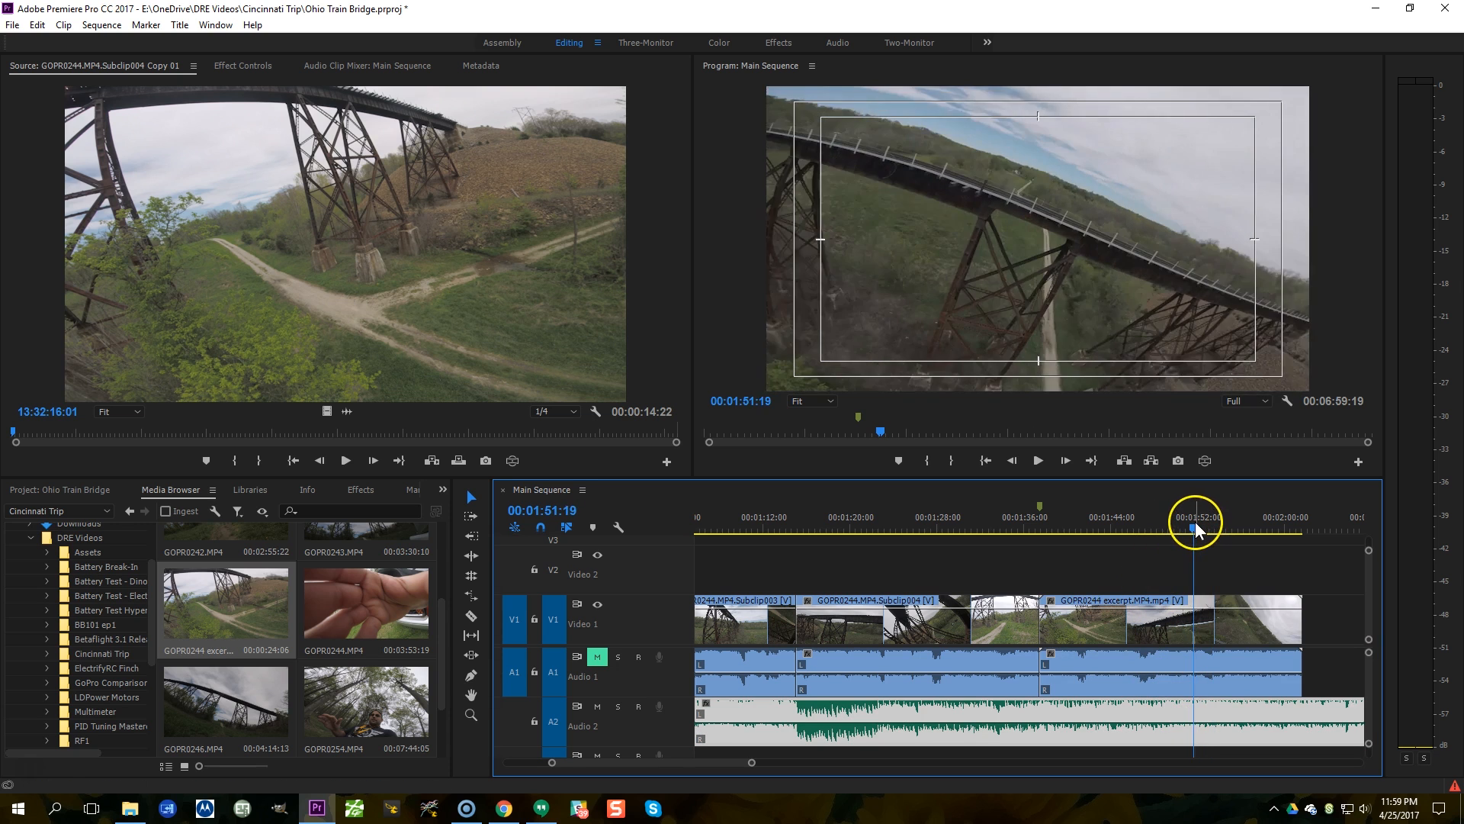
key(space)
key(m)
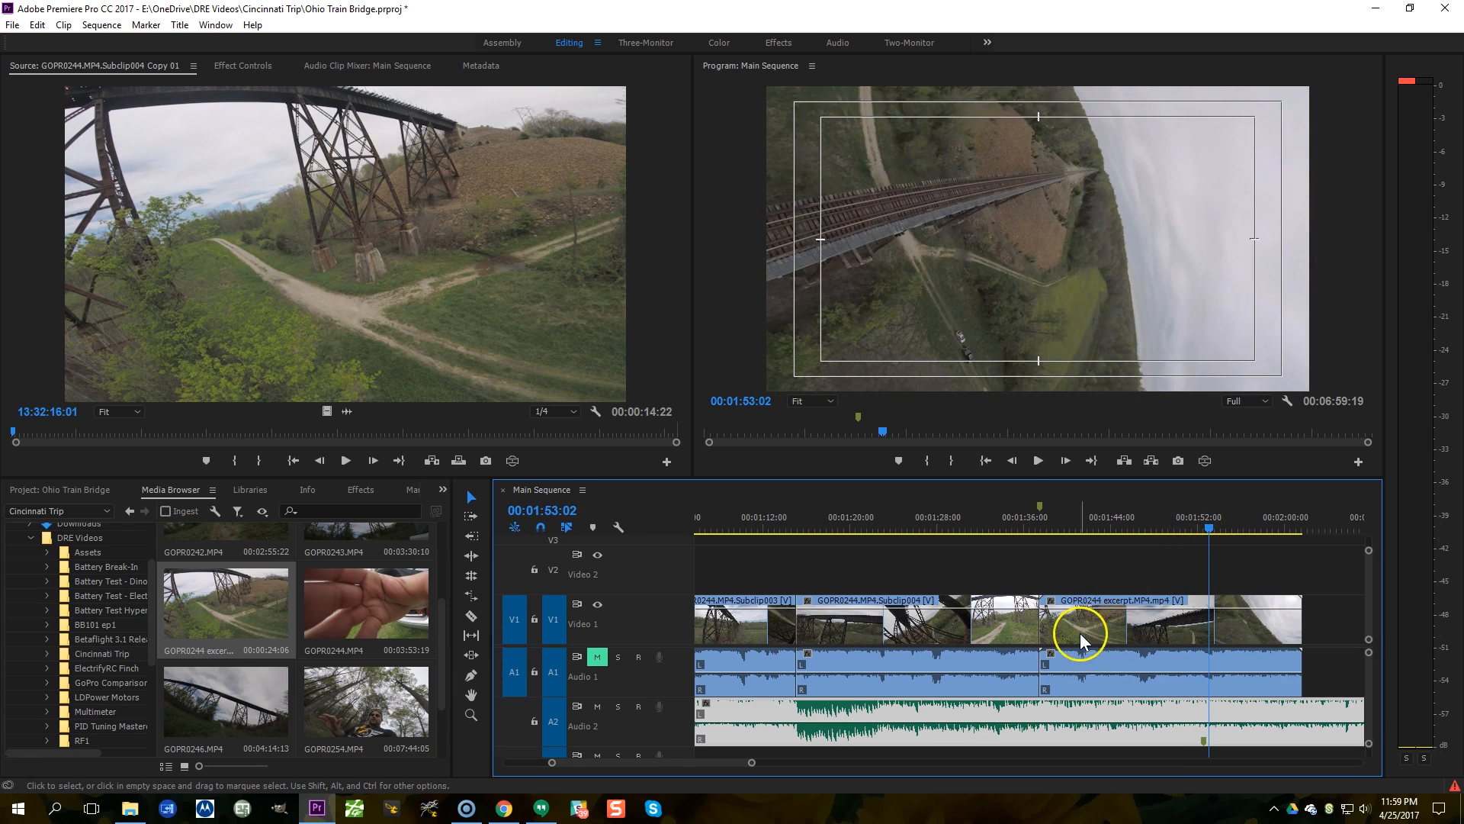
click(1132, 618)
key(Delete)
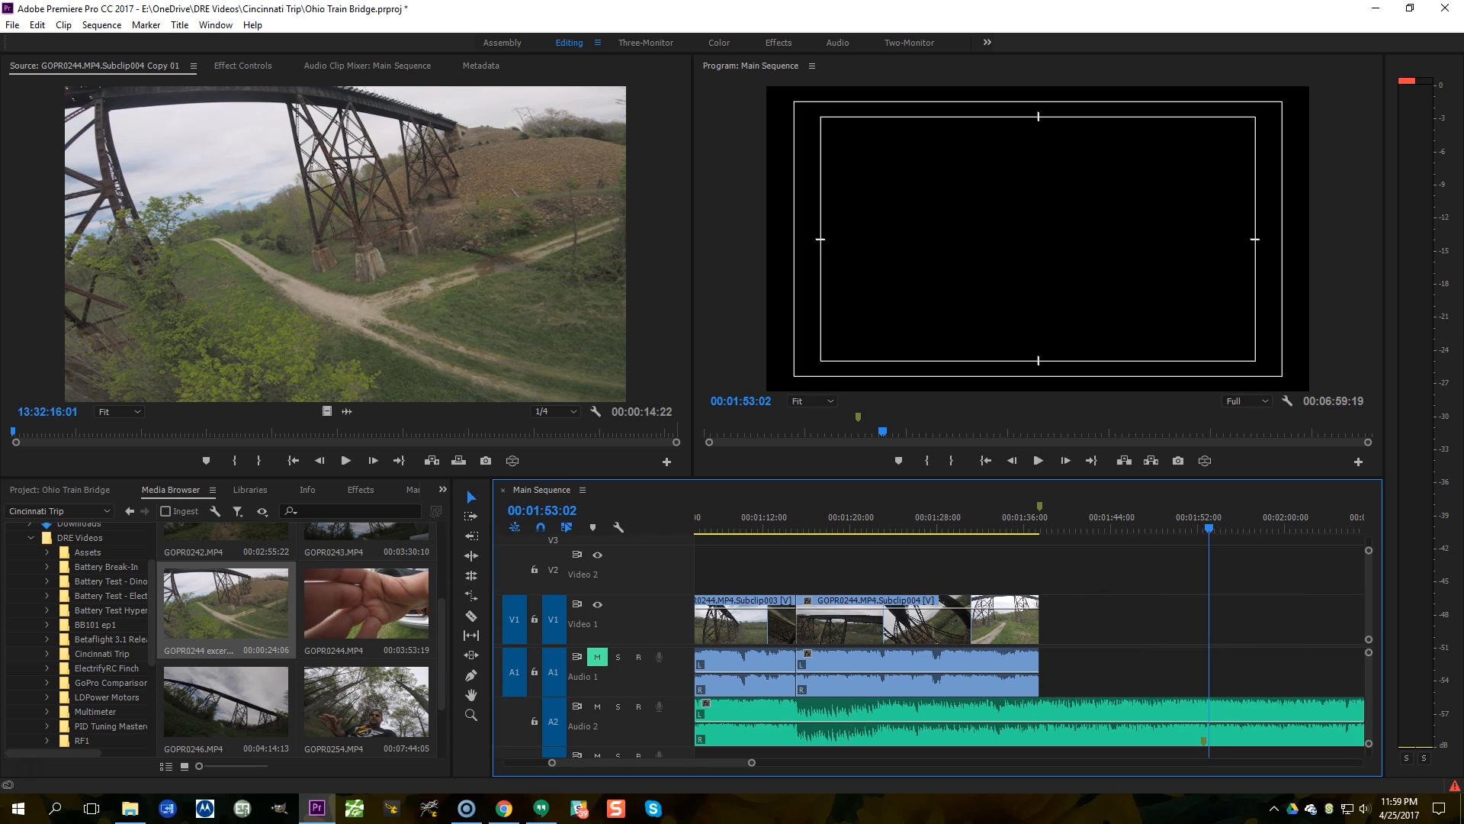
Step: Preview GOPR0242.MP4.Subclip004 in the source monitor as a candidate for the next shot
click(67, 484)
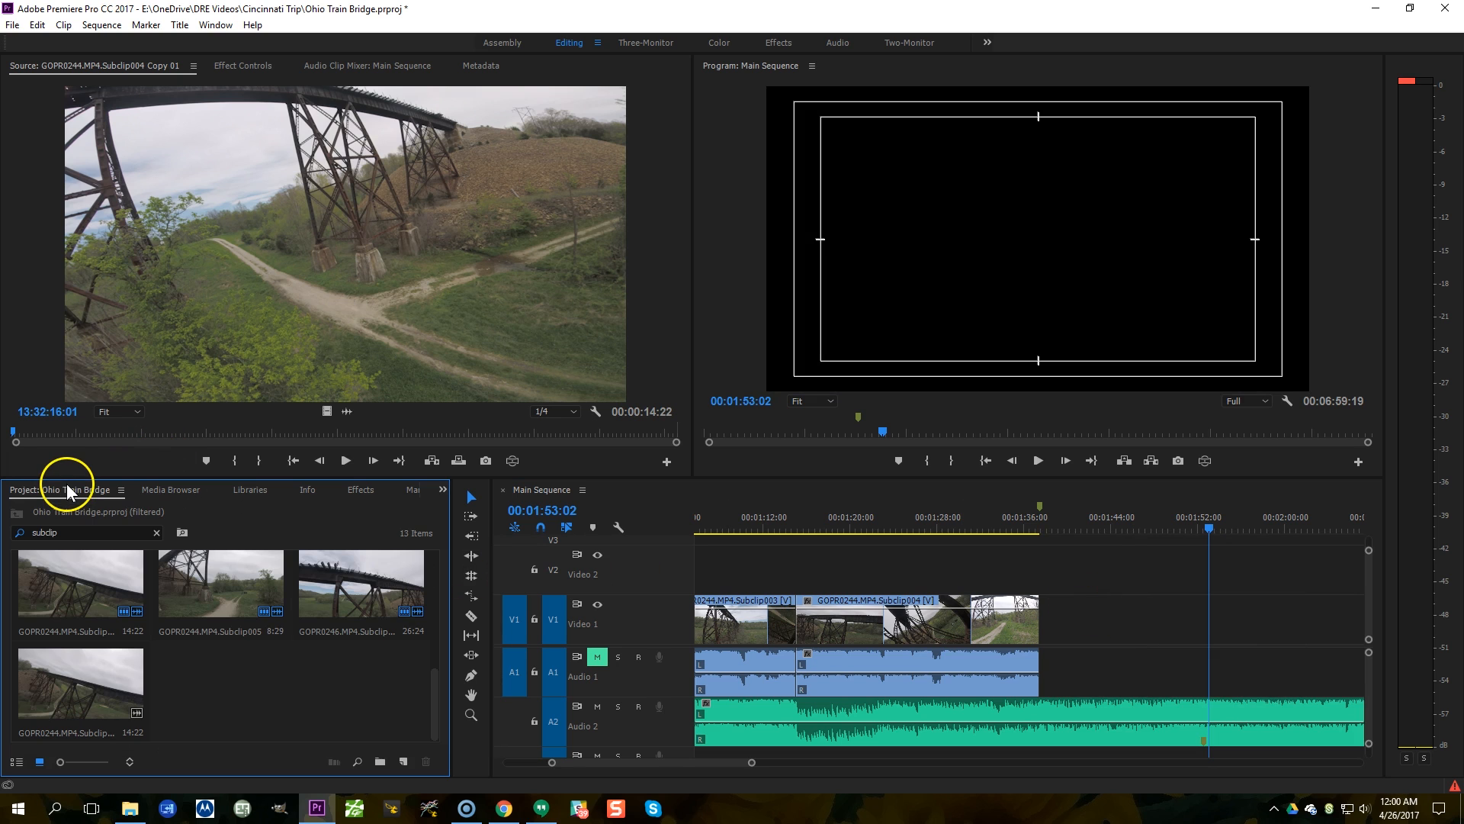
scroll(186, 645, up, 2)
double_click(189, 643)
key(space)
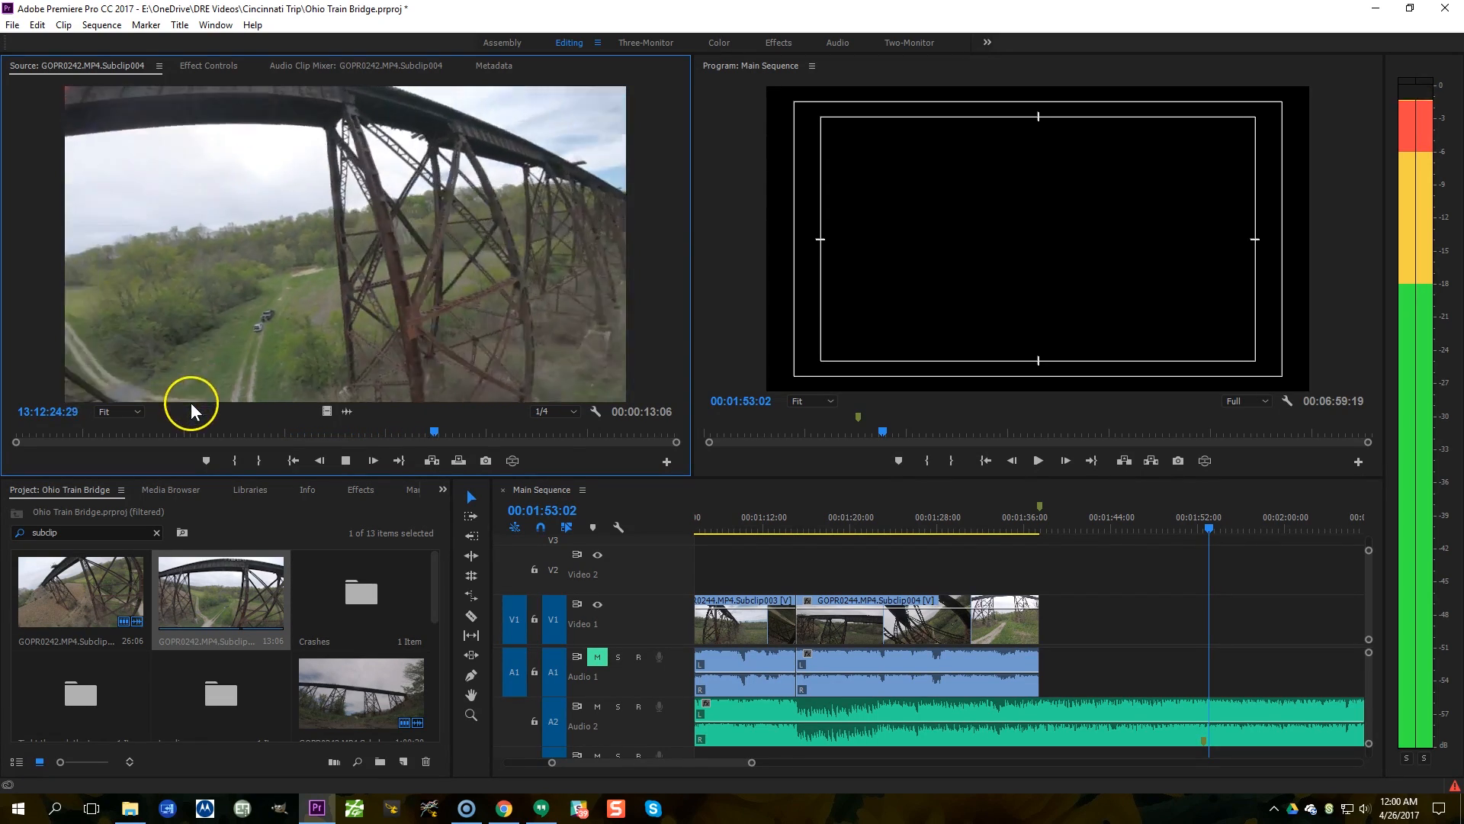
key(space)
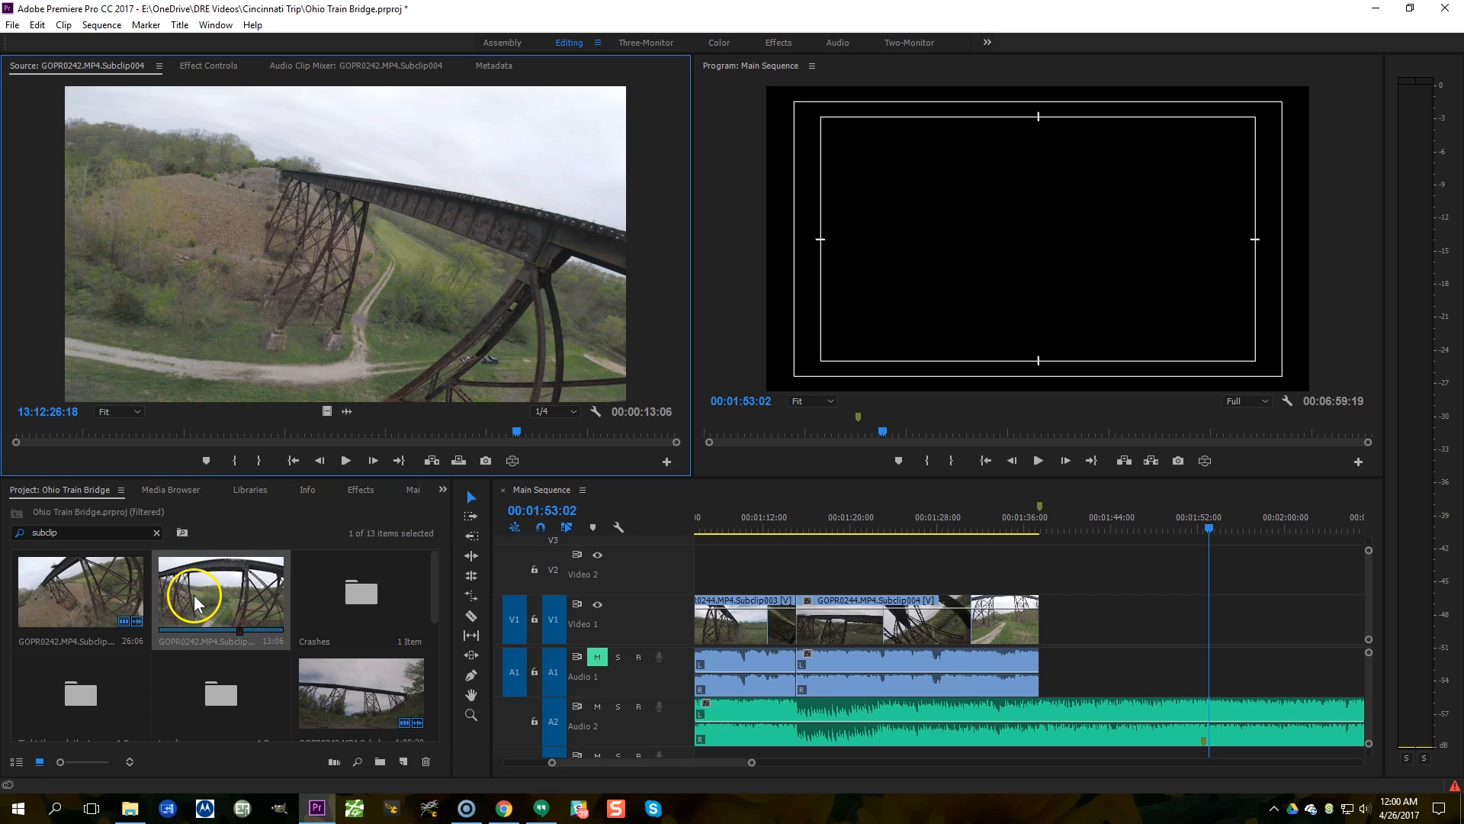
Step: Place GOPR0242.MP4.Subclip004 on Video 1 starting at the music marker just after 00:01:52 and play its opening
drag(190, 587, 1205, 670)
key(space)
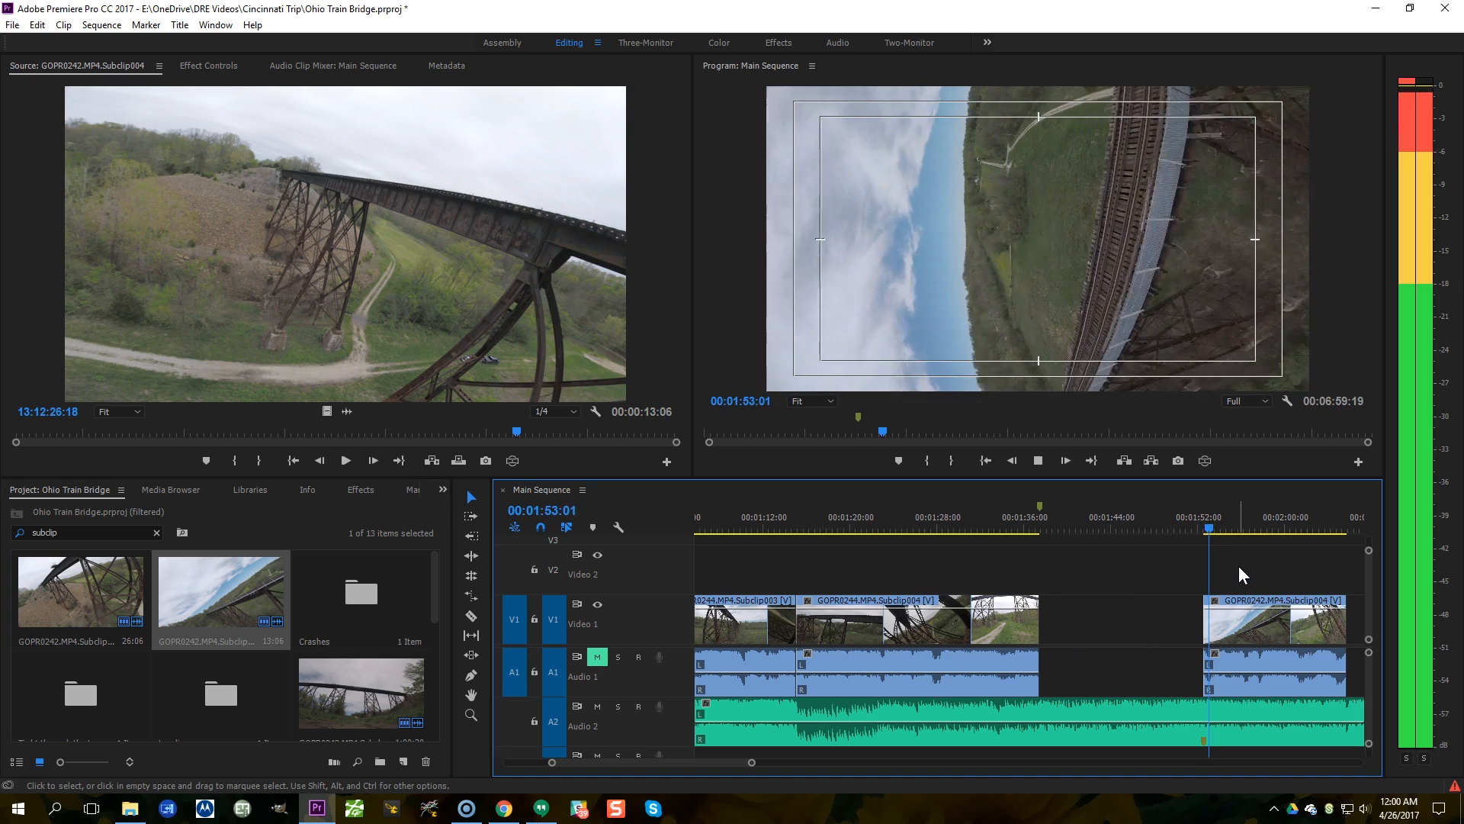
click(1234, 582)
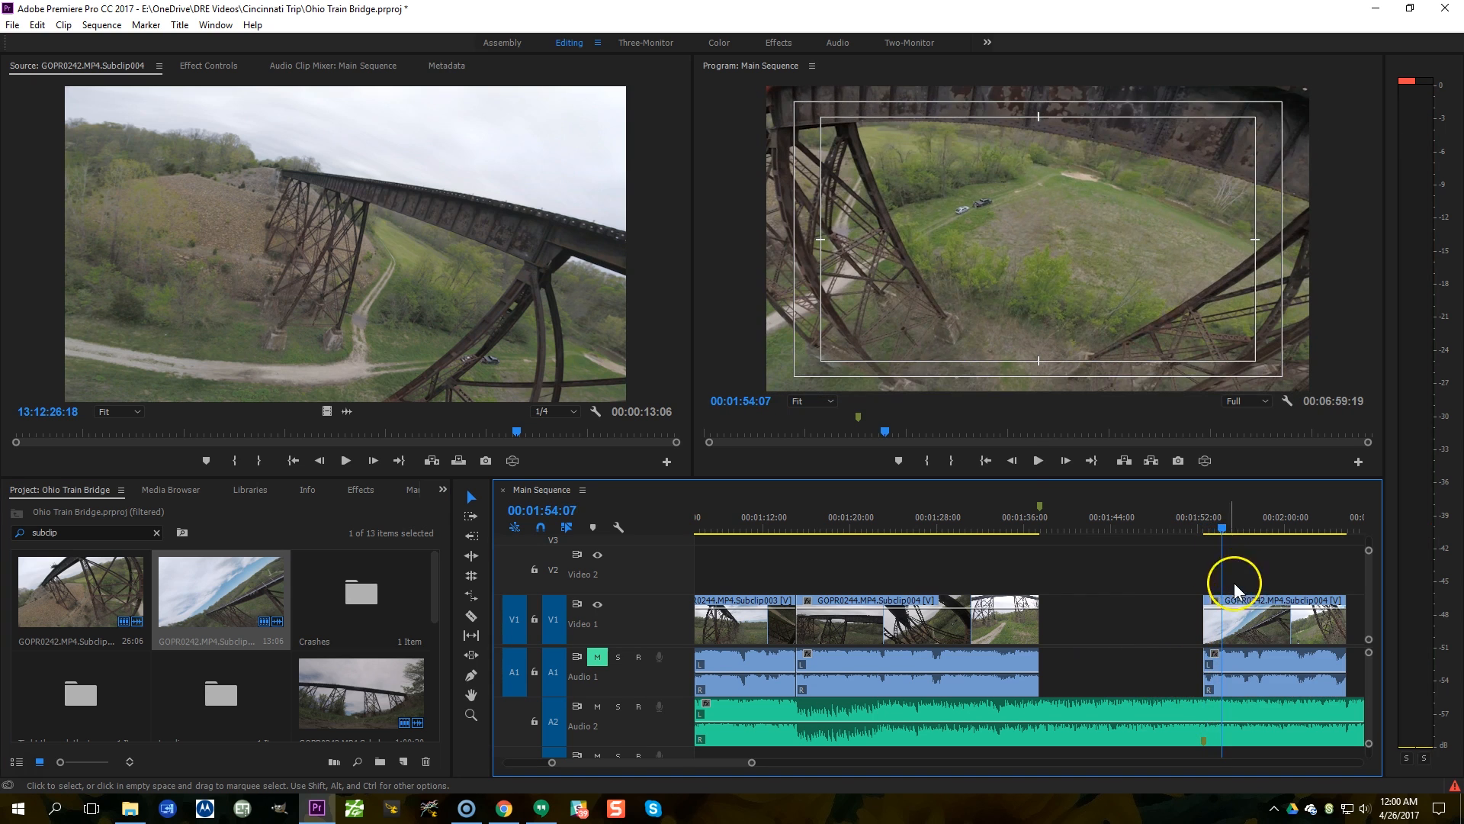
Step: Extend the start of GOPR0242.MP4.Subclip004 back to the previous clip's end at 00:01:37:13 and play across the join
drag(1211, 615, 1129, 615)
click(1157, 529)
click(1151, 520)
key(space)
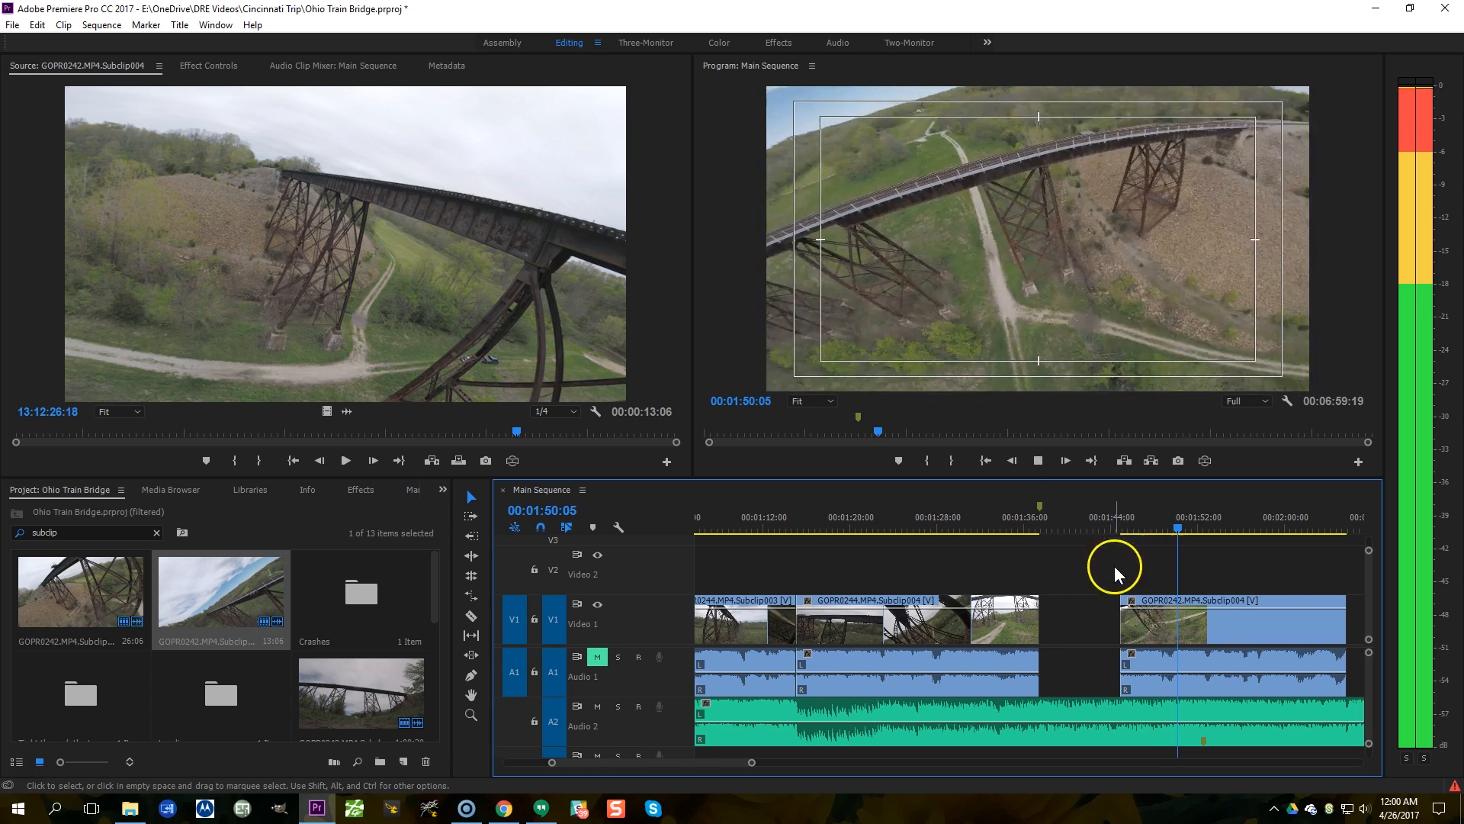
key(space)
drag(1126, 621, 1040, 621)
click(1012, 523)
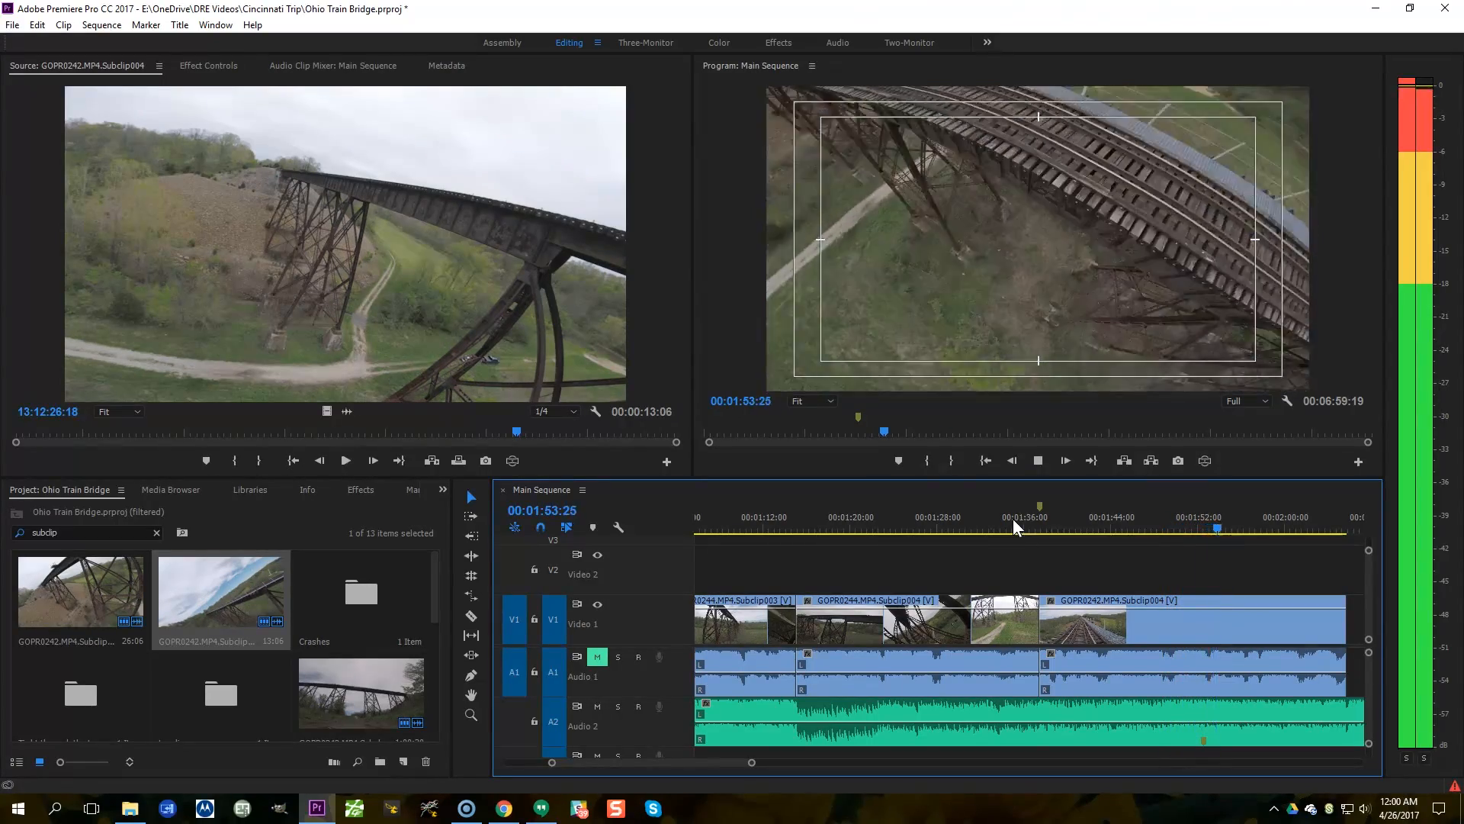
key(space)
click(1046, 557)
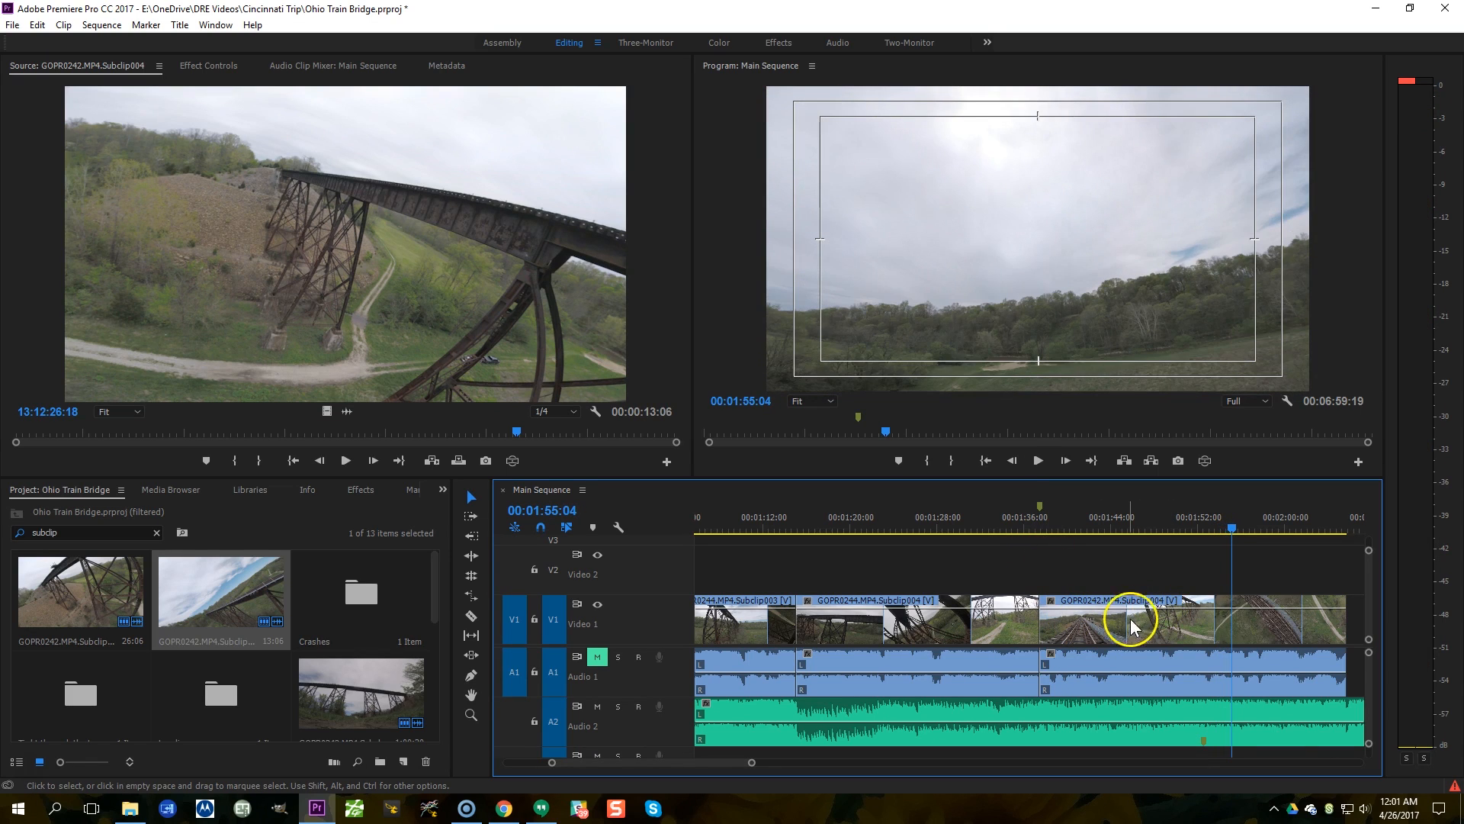
Step: Slip the footage inside GOPR0242.MP4.Subclip004 slightly so the bridge pass lines up with the music marker just after 00:01:52
key(=)
scroll(1178, 619, up, 3)
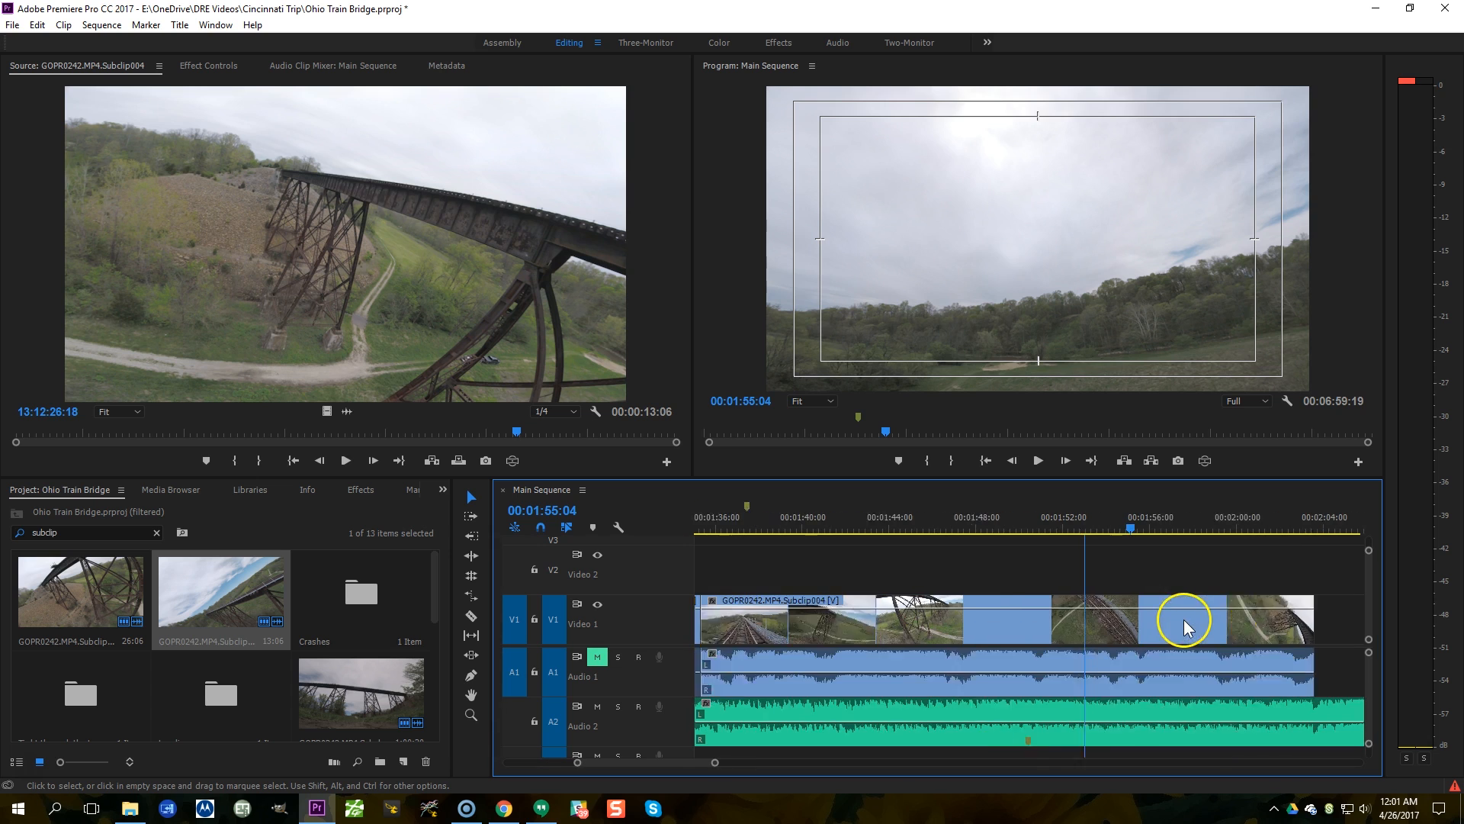
click(470, 638)
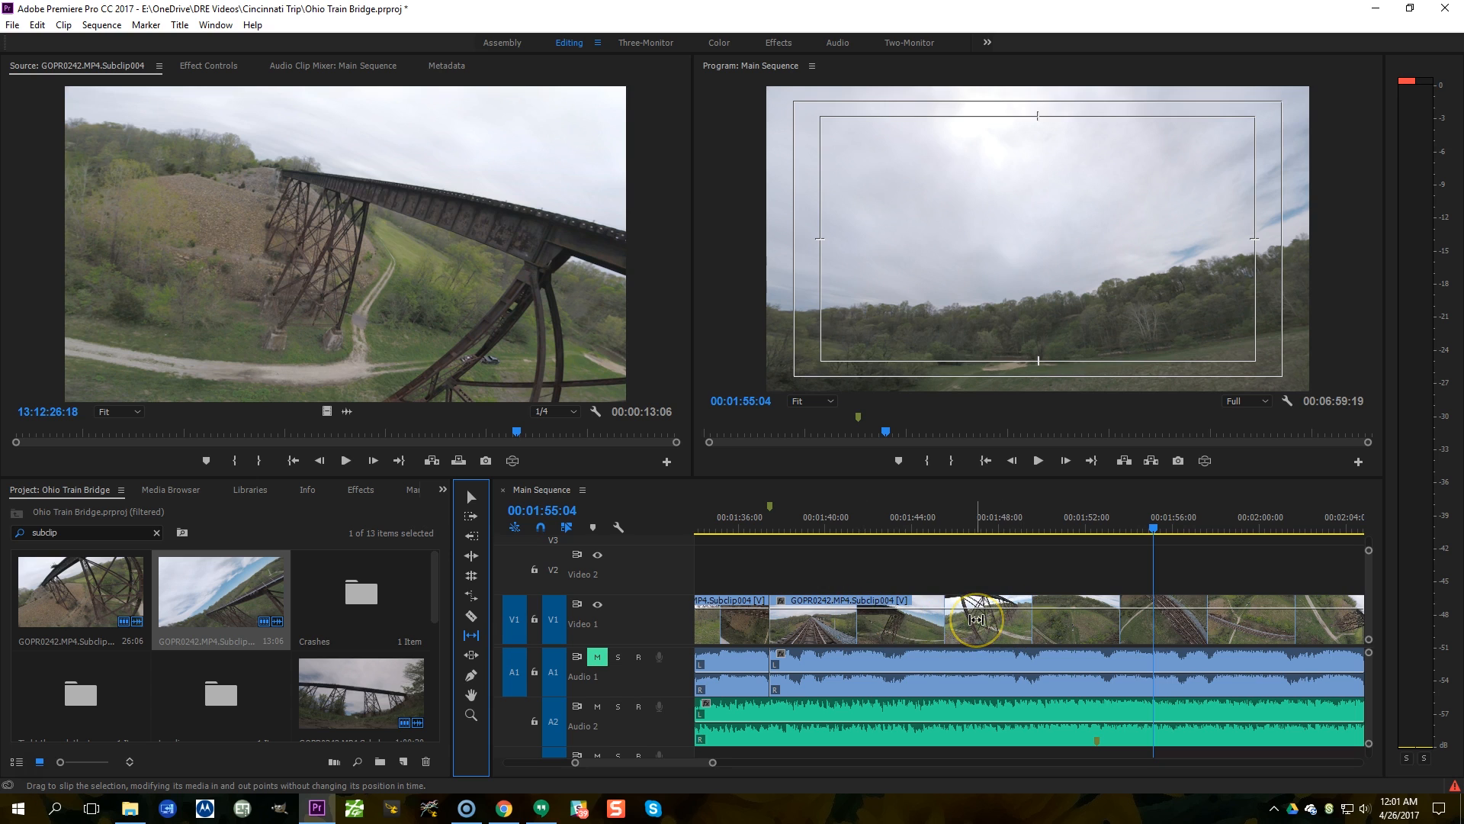
scroll(977, 619, up, 1)
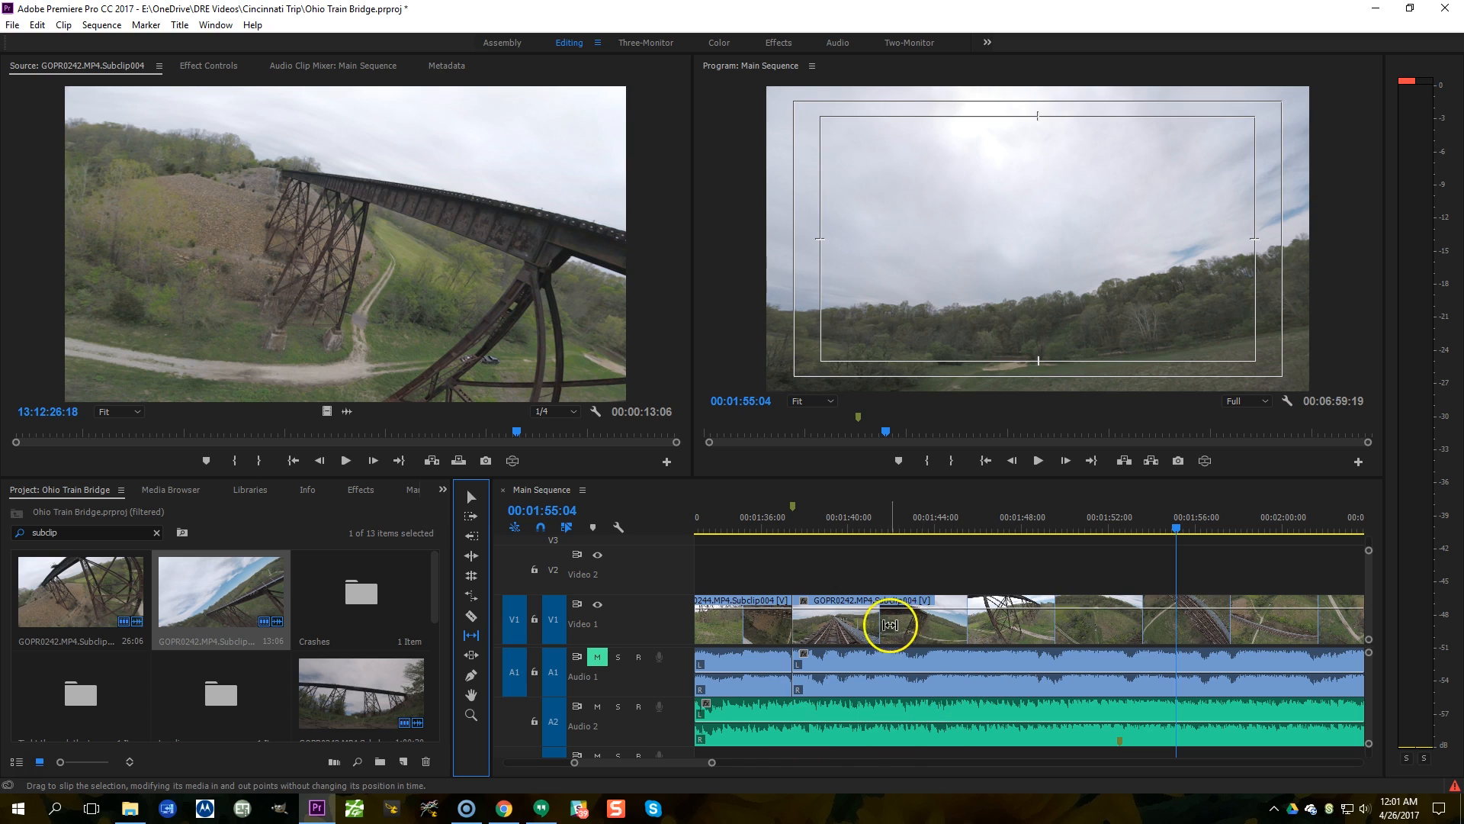
drag(880, 624, 1111, 626)
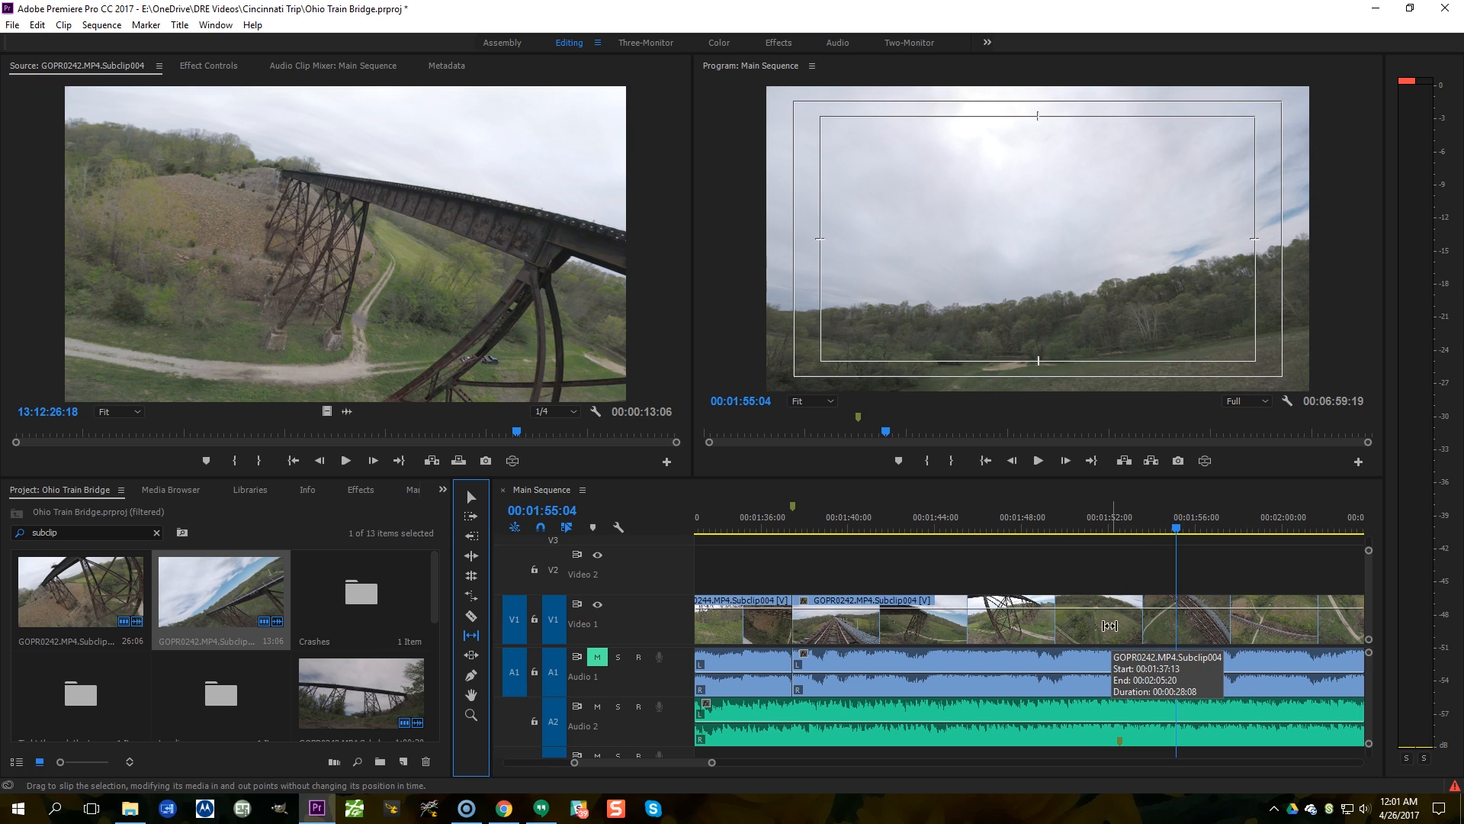
click(1090, 526)
key(space)
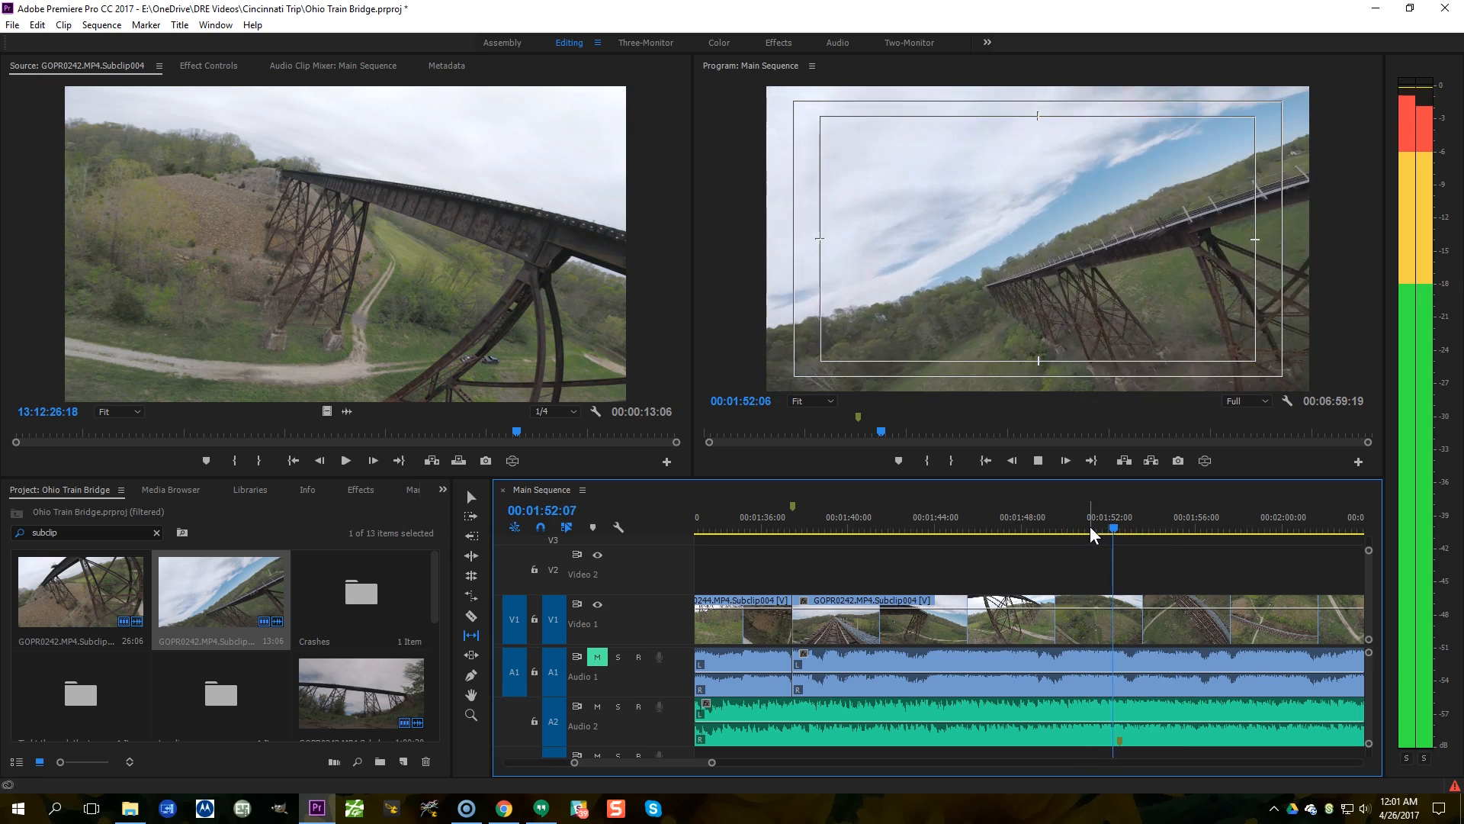
key(space)
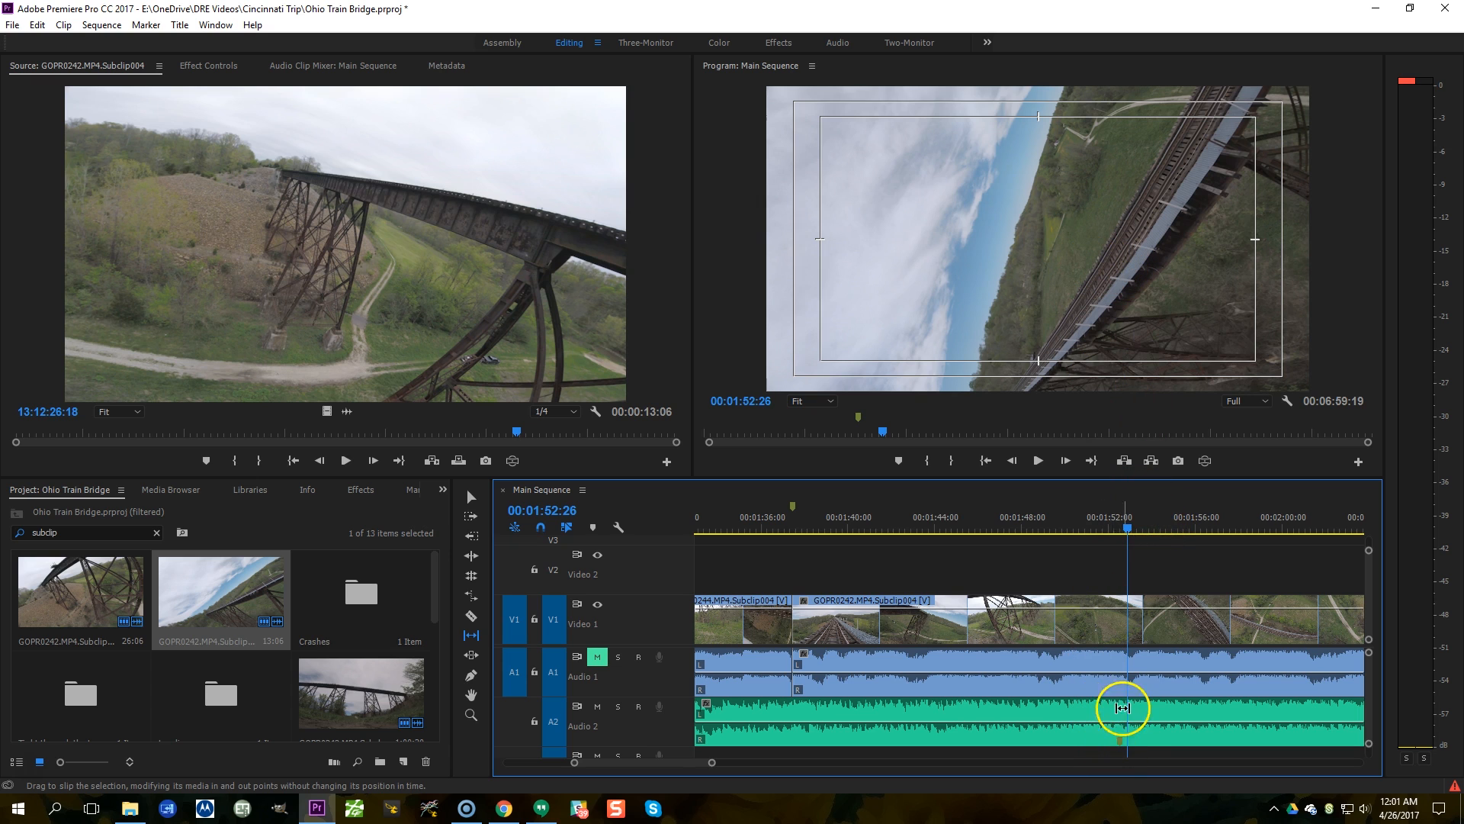
click(1098, 627)
drag(1096, 628, 1094, 628)
Step: Check the slipped footage against the music marker, nudge it slightly further with the Slip tool and replay the section
click(1092, 524)
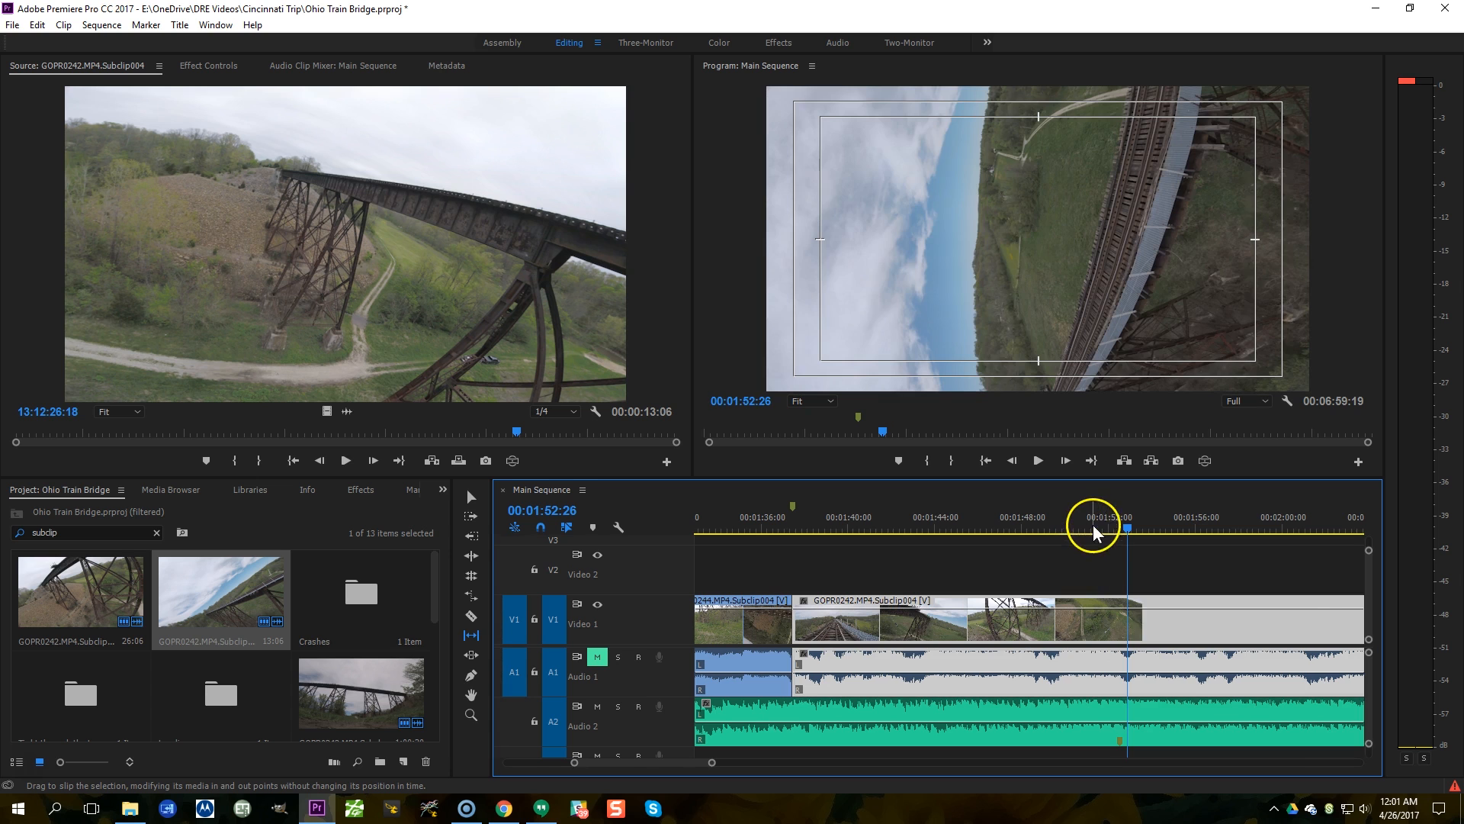
key(space)
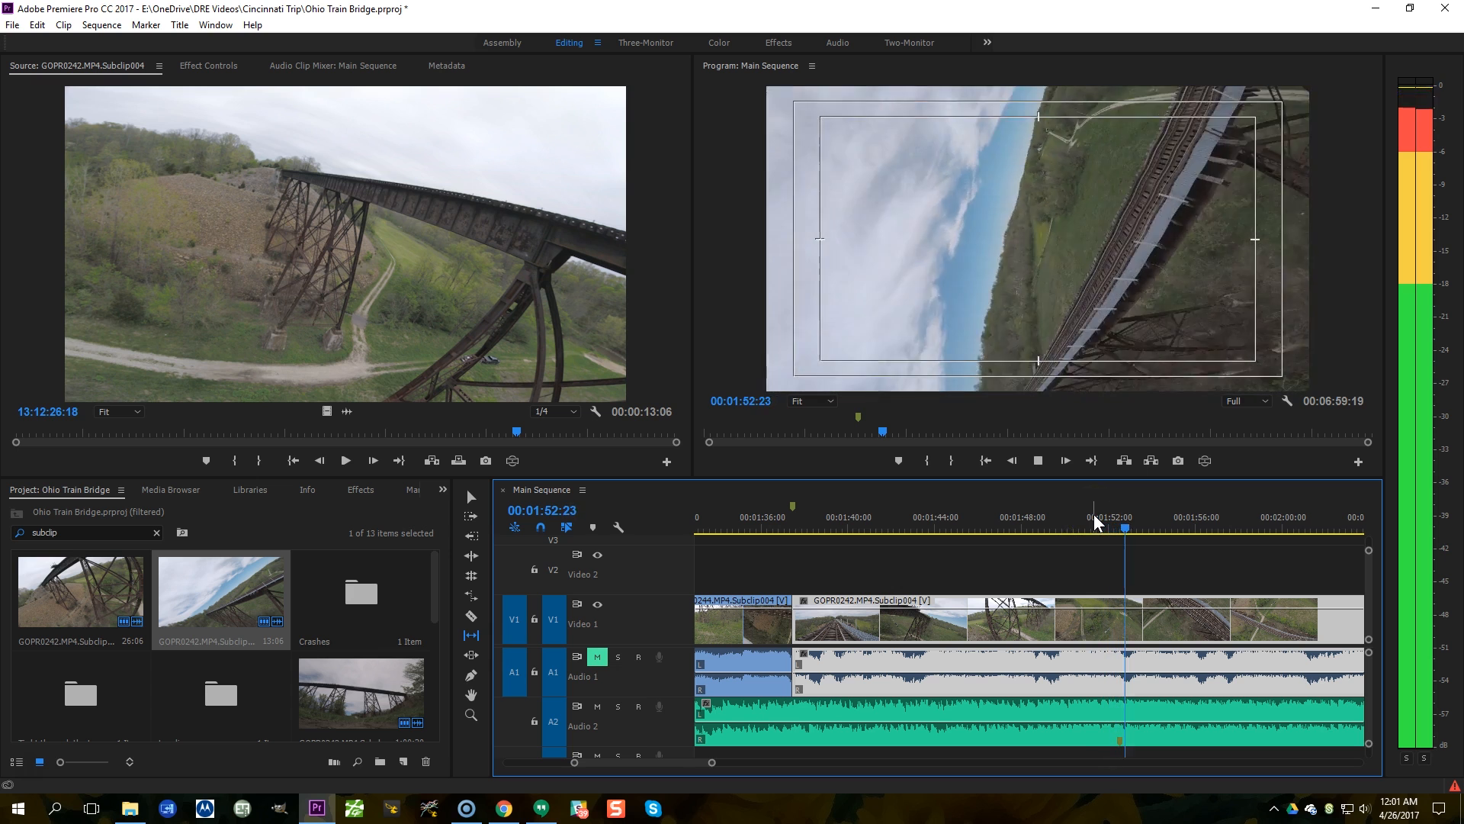
key(space)
drag(1115, 625, 1112, 625)
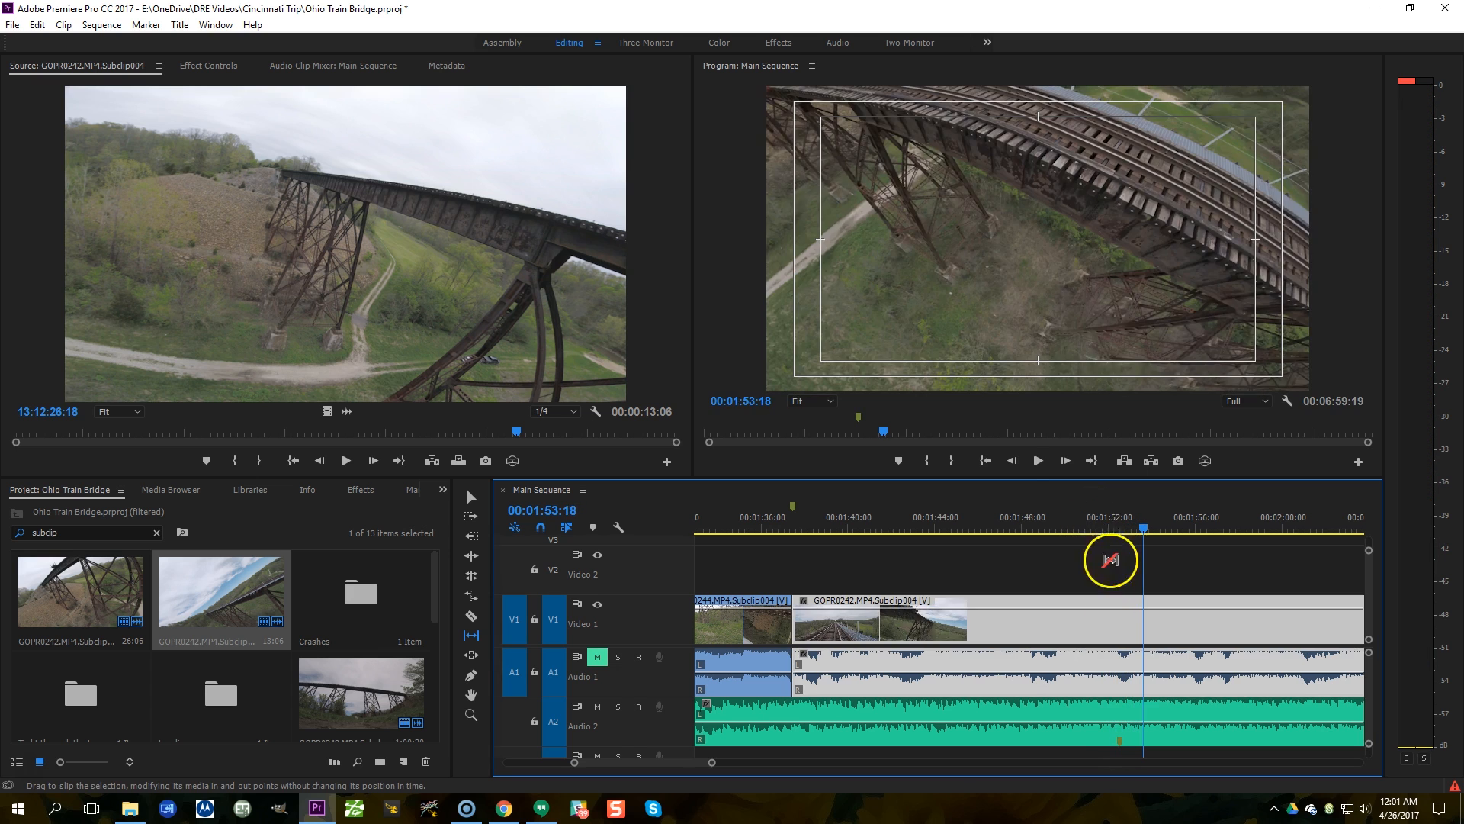
click(1109, 515)
key(space)
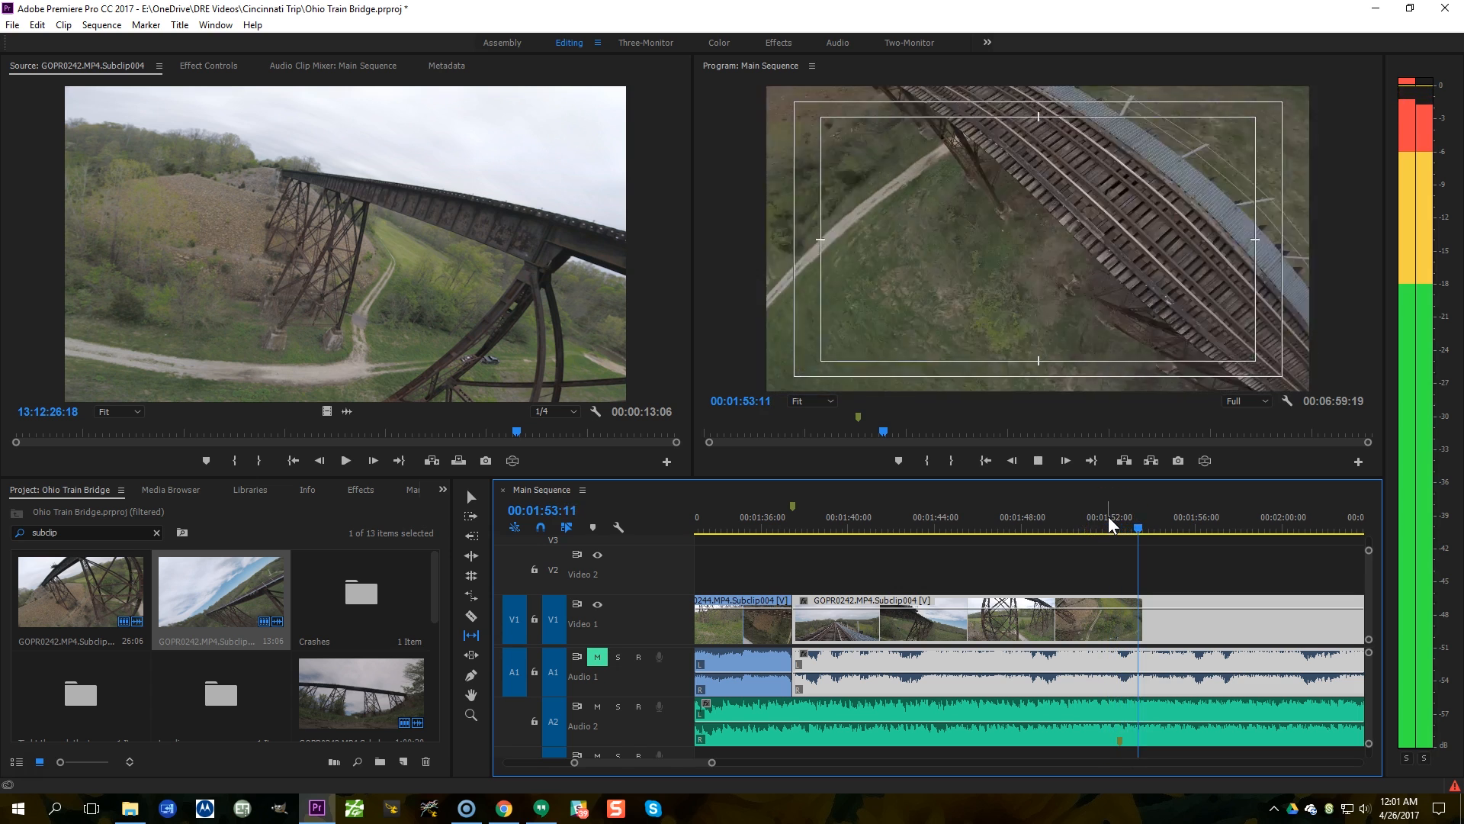
key(space)
Step: Play the sequence across the 00:01:37:13 cut and through the end of GOPR0242.MP4.Subclip004 to review the timing
click(762, 522)
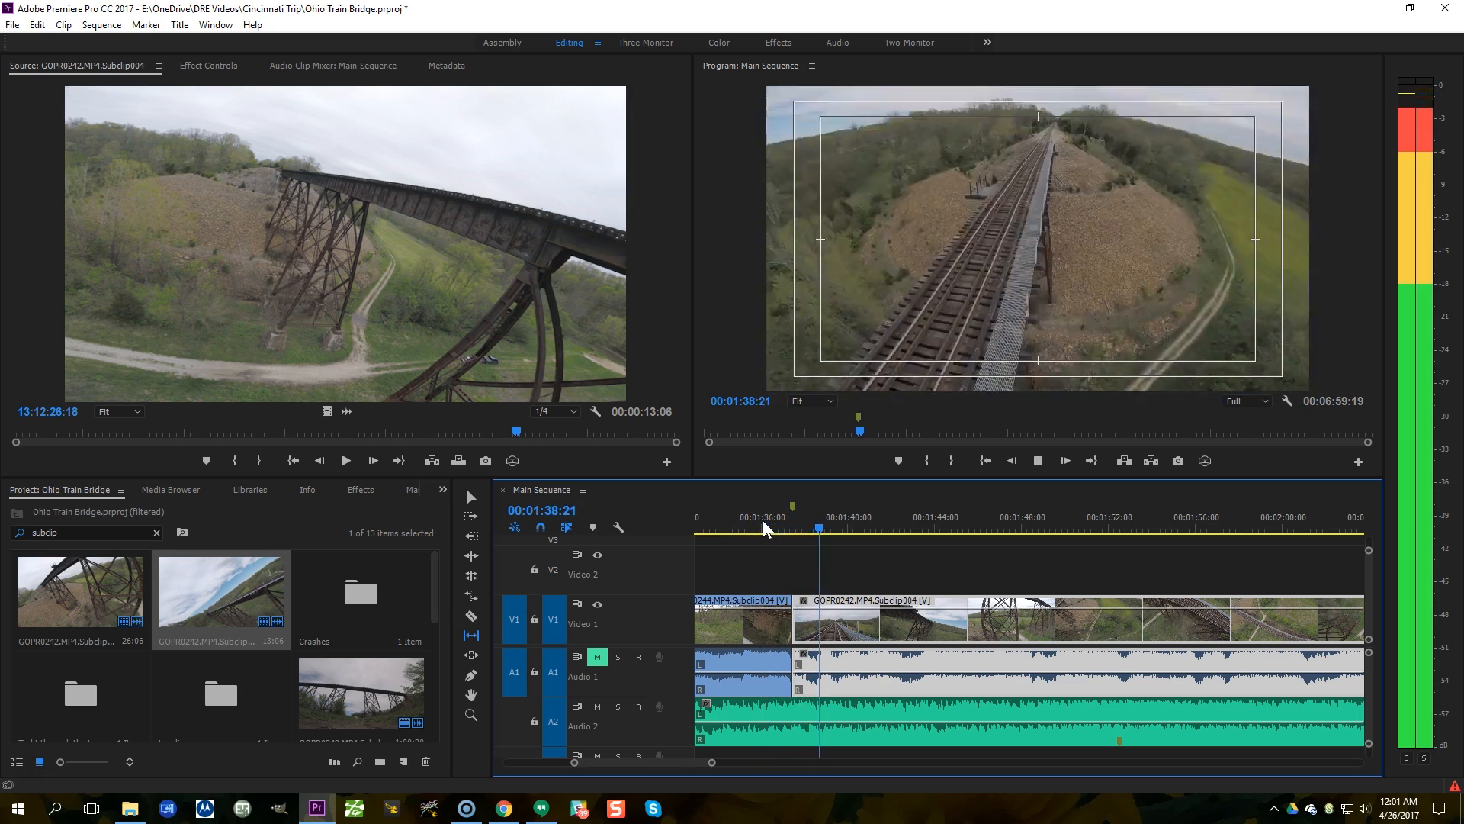
key(space)
key(minus)
key(minus)
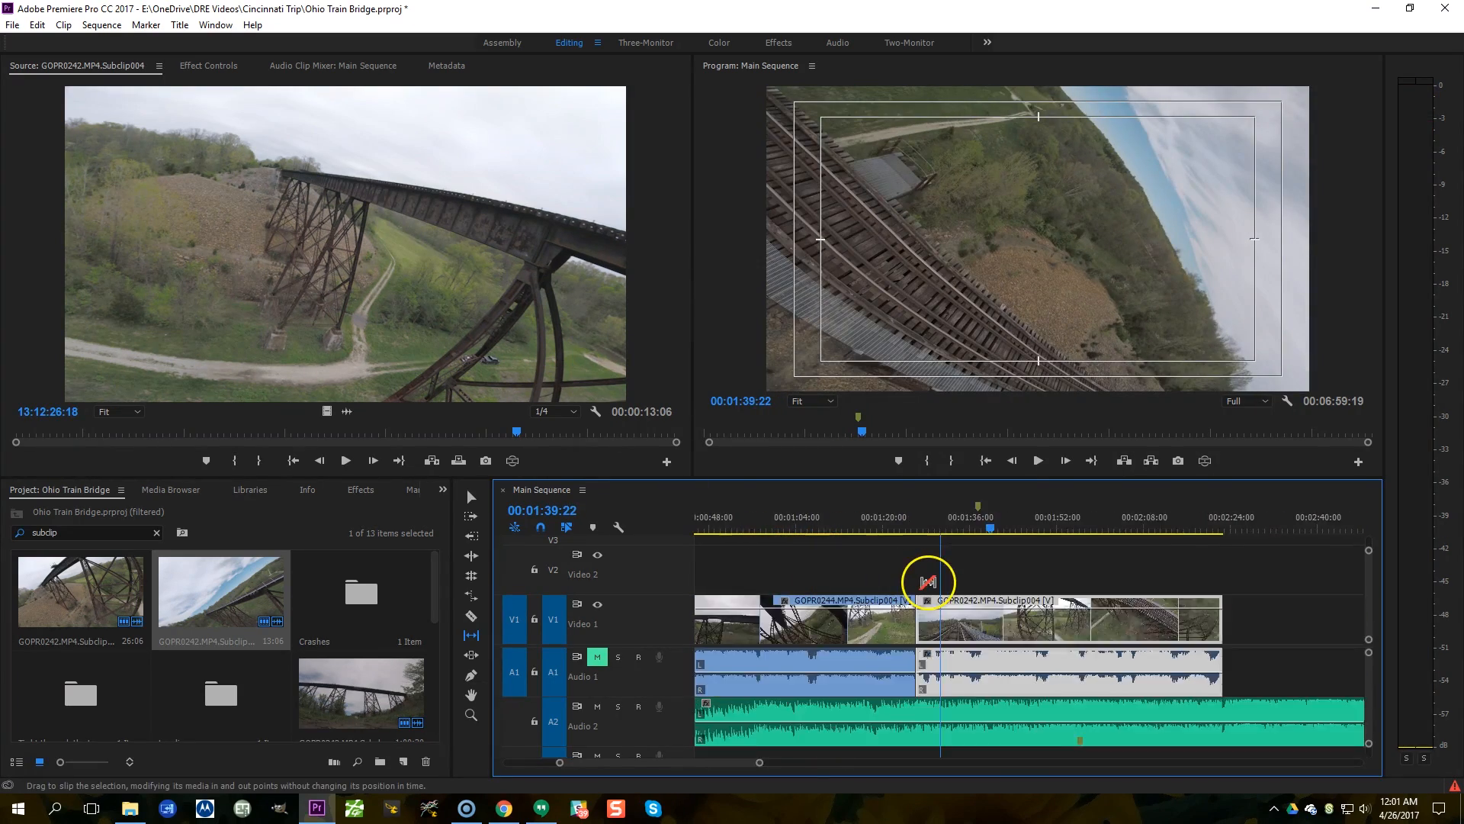
key(minus)
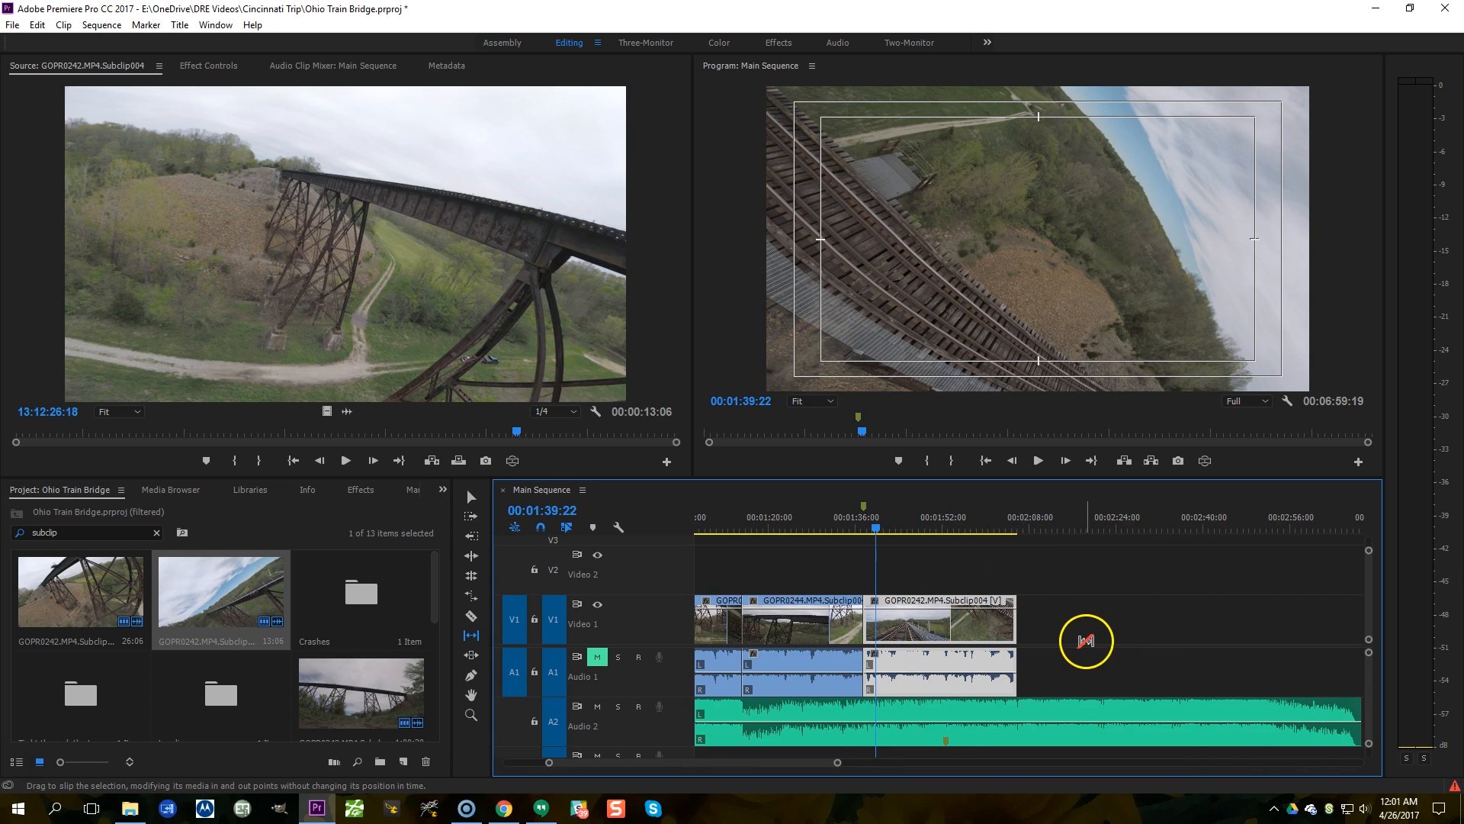
key(minus)
click(994, 523)
key(space)
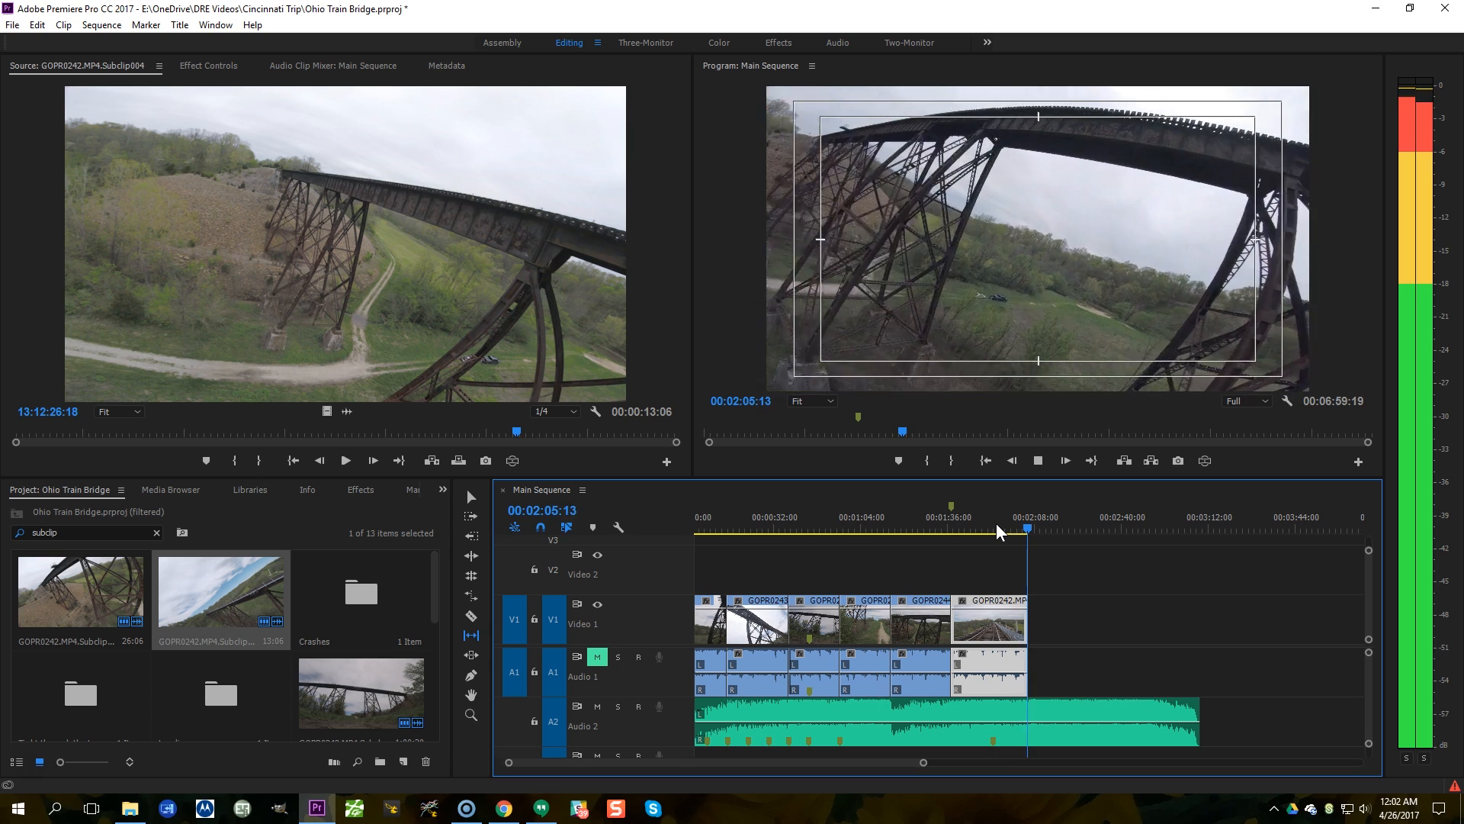
key(space)
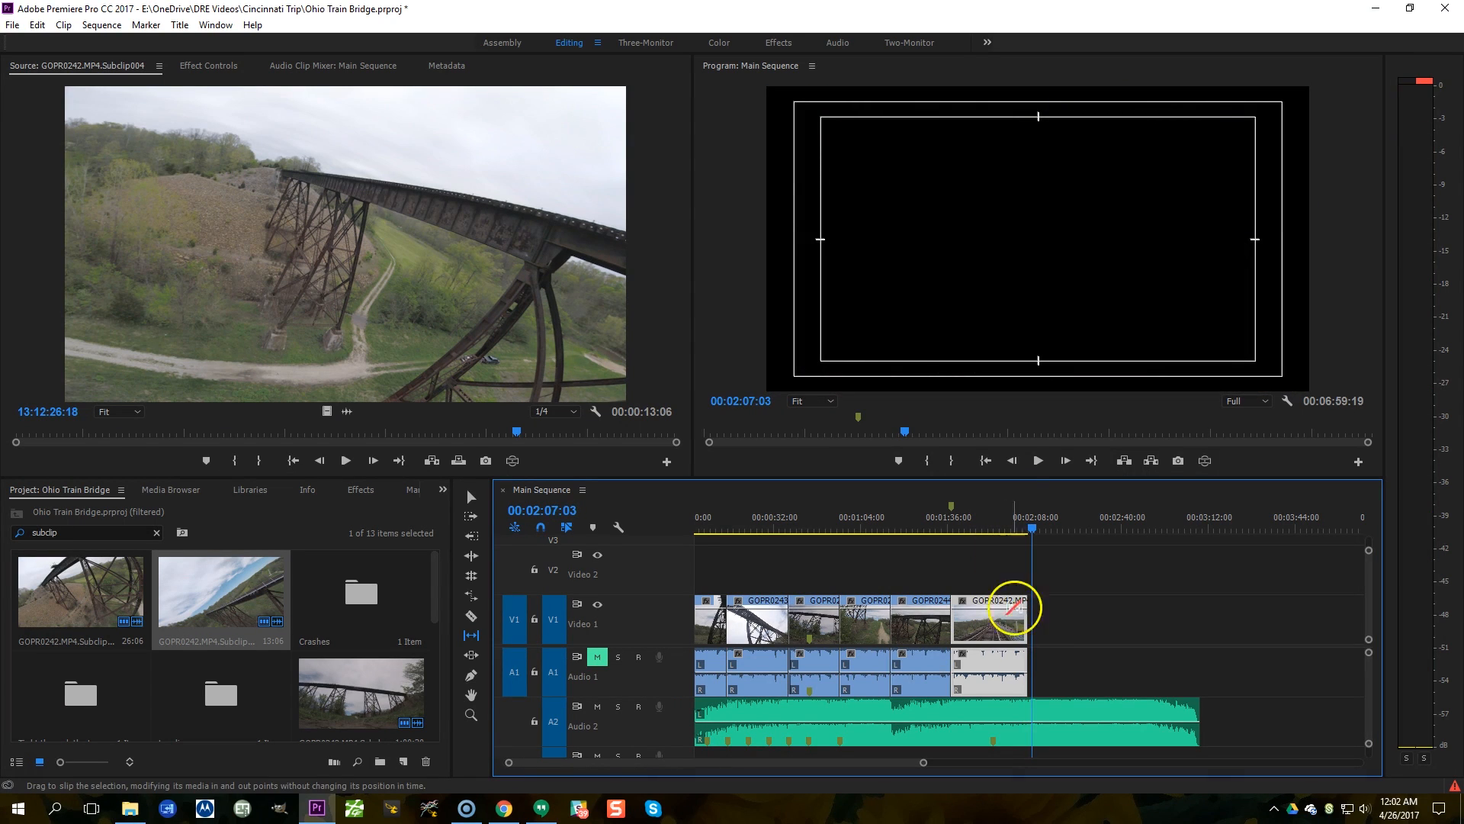
Step: Play the Audio 2 music clip from 00:02:00:27 and place a beat marker on it at about 00:02:08
click(1015, 527)
click(1034, 717)
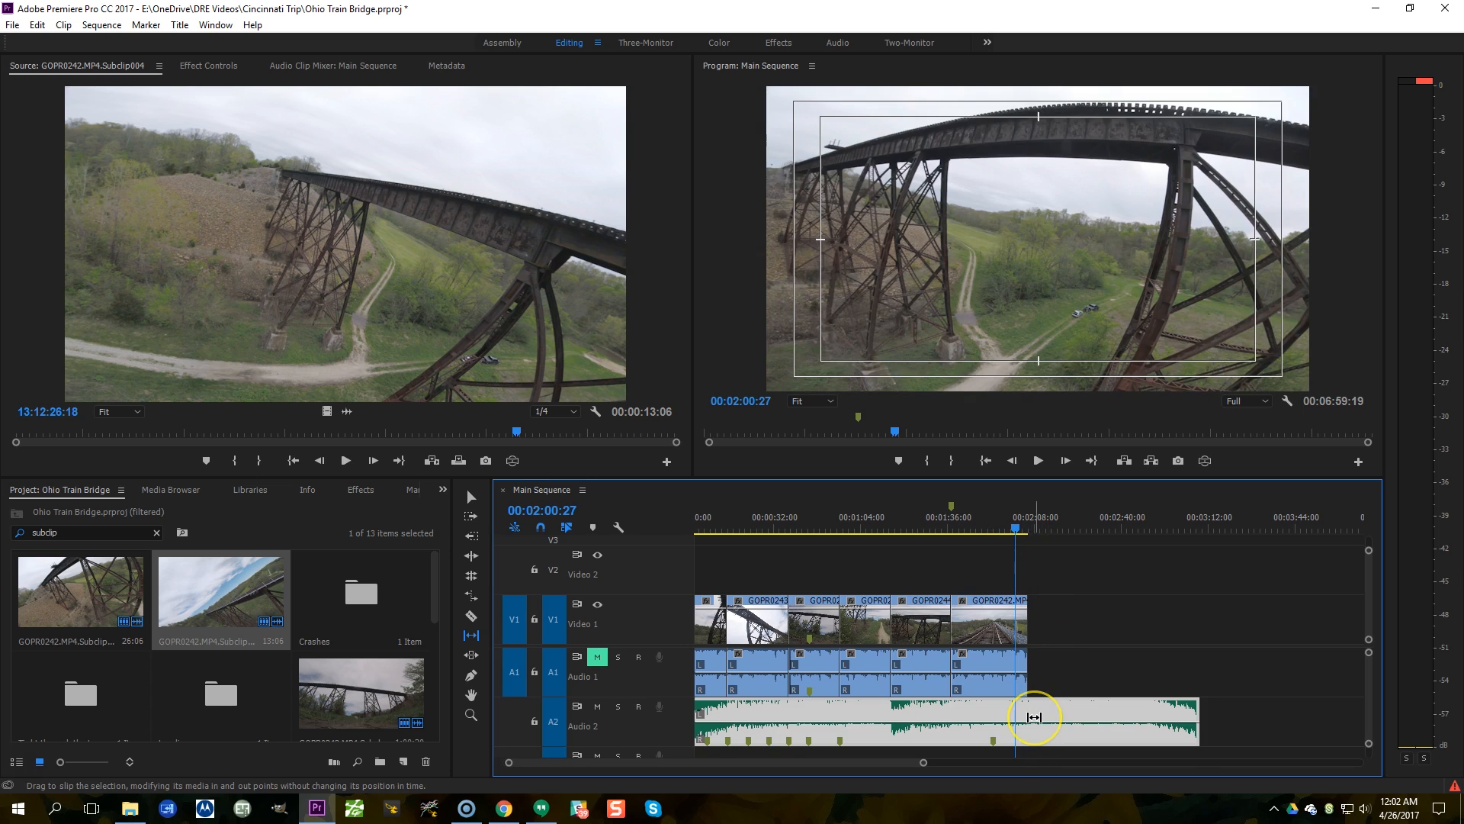
key(space)
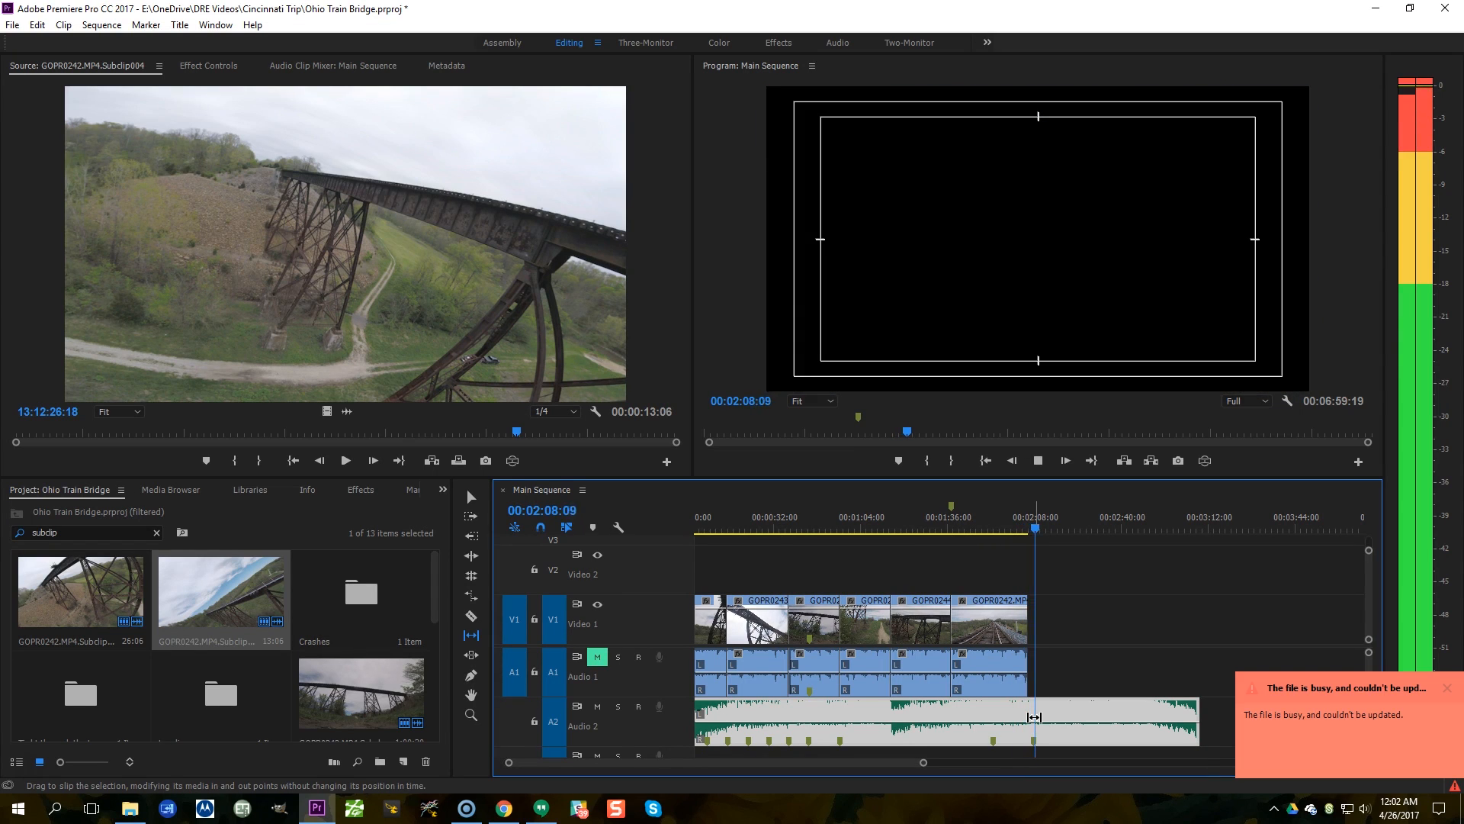
Step: Extend the end of GOPR0242.MP4.Subclip004 to the music marker near 00:02:08 and play the section from 00:02:02:24 to check it
key(space)
scroll(1034, 716, up, 2)
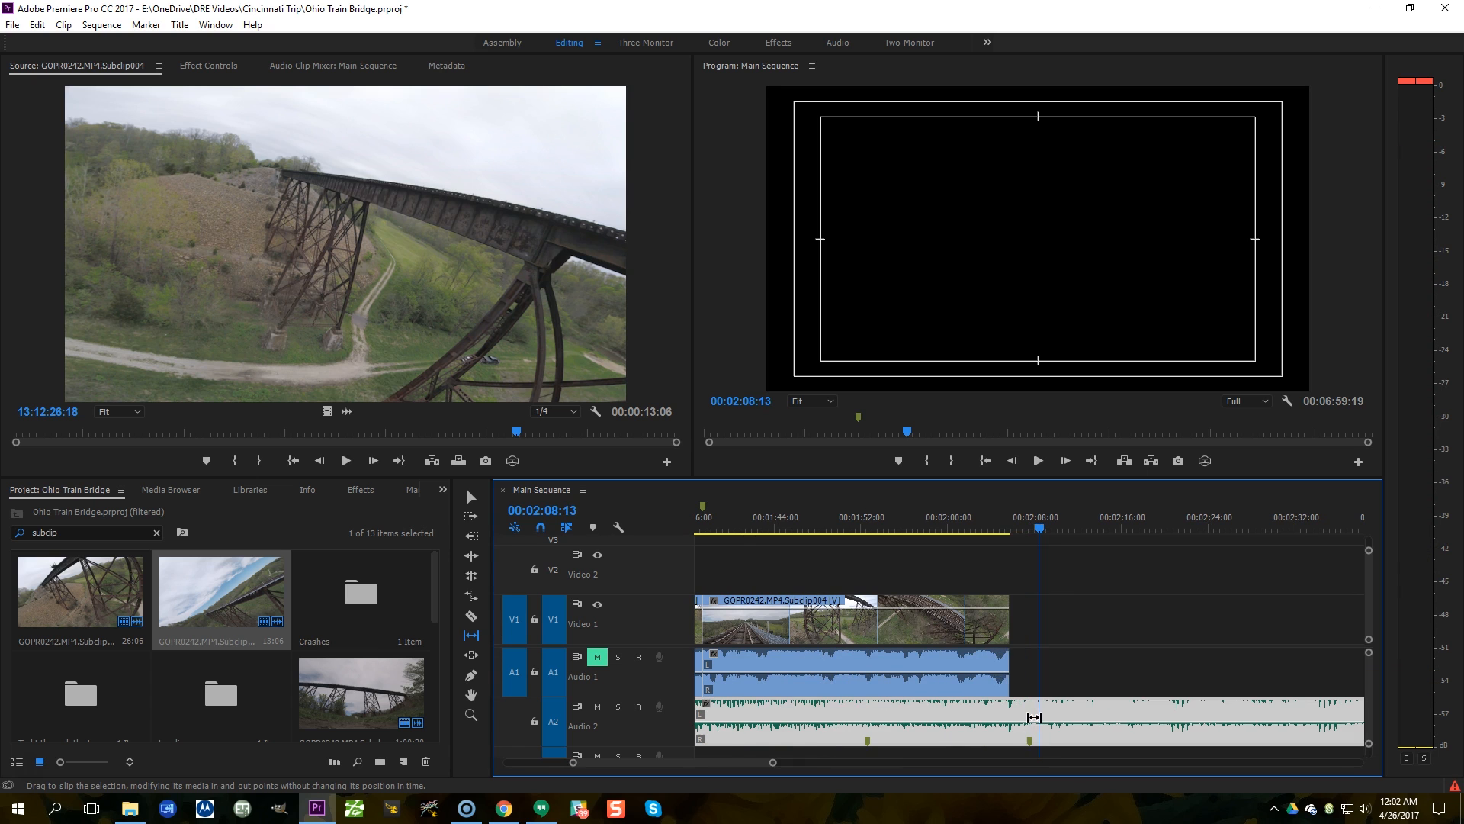
drag(1008, 671, 1026, 669)
click(979, 514)
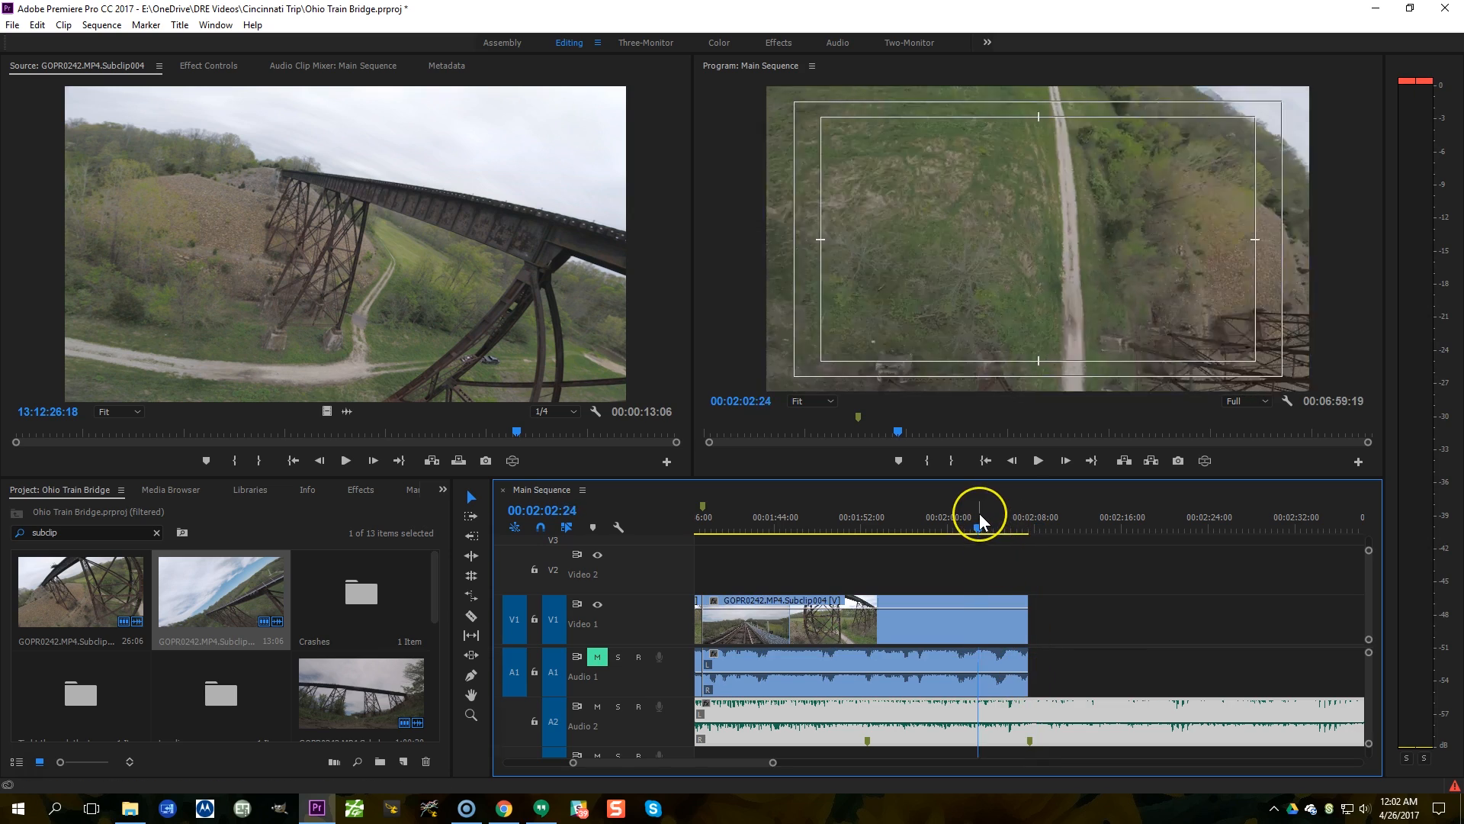
key(space)
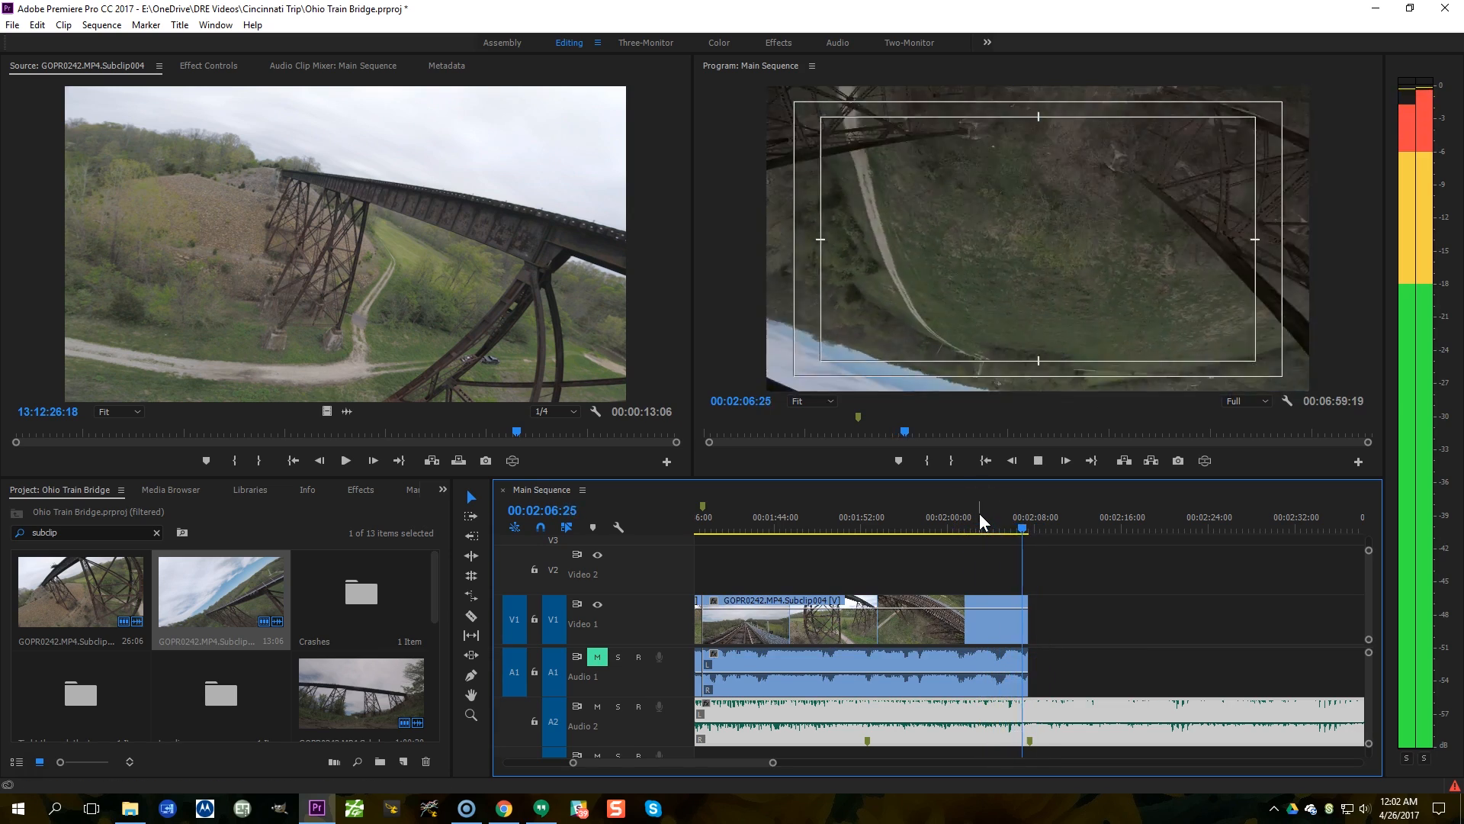
key(space)
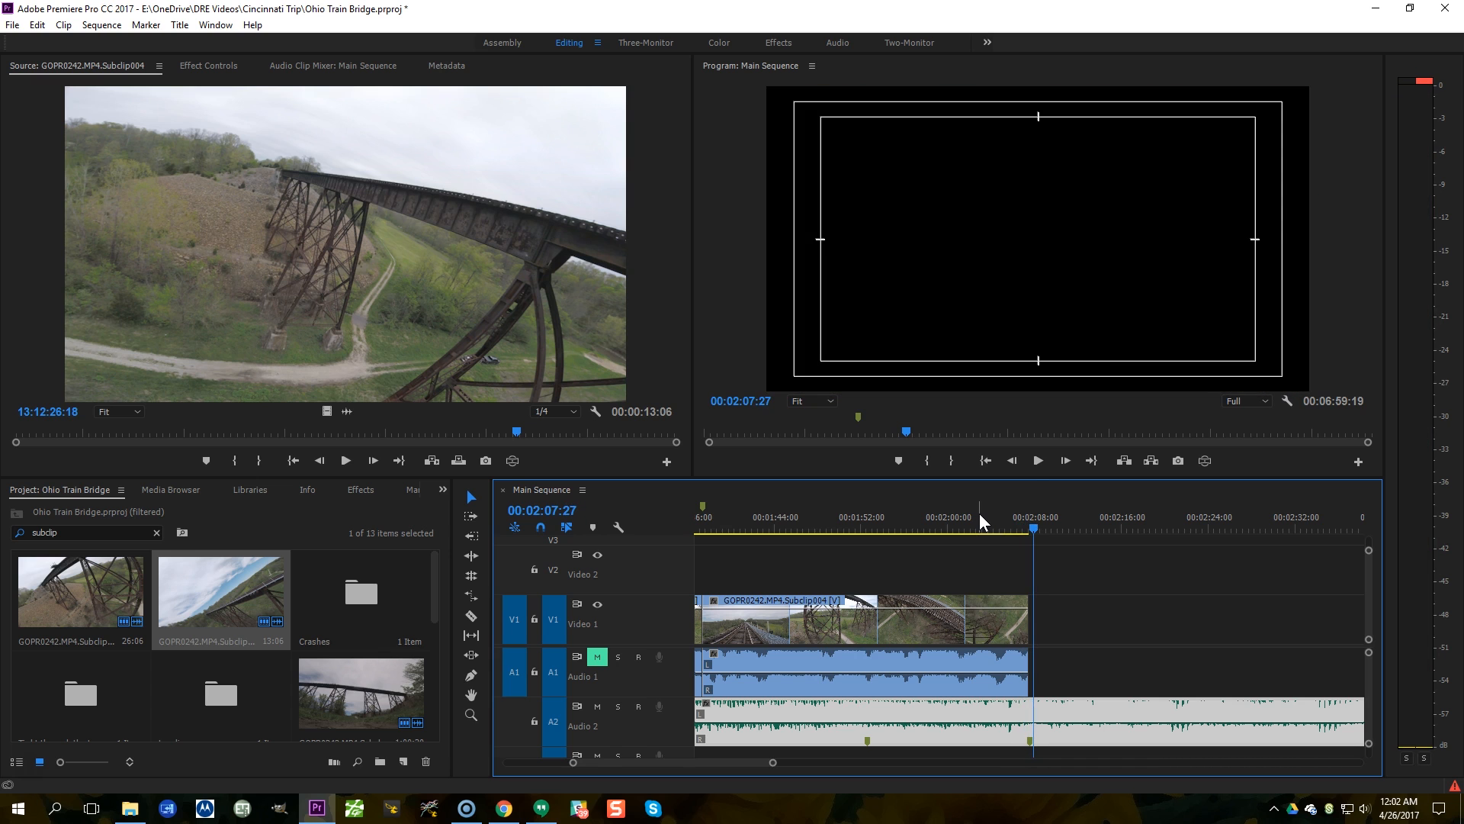
Step: Move the GOPR0243.MP4.Subclip001 clip from 00:04:48:05 so it butts against the end of GOPR0242.MP4.Subclip004
key(Up)
key(minus)
key(minus)
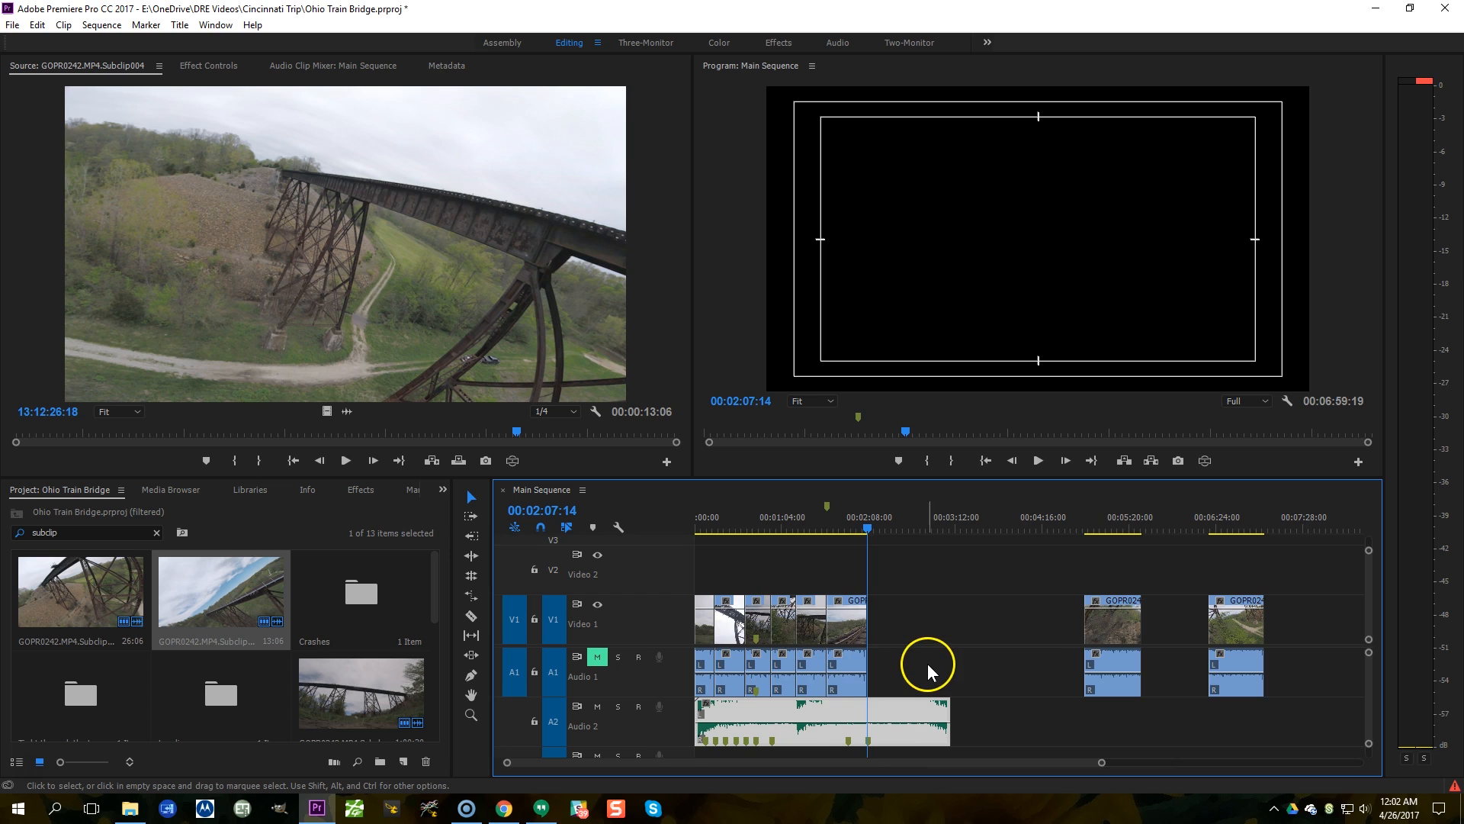
click(1121, 631)
click(1087, 522)
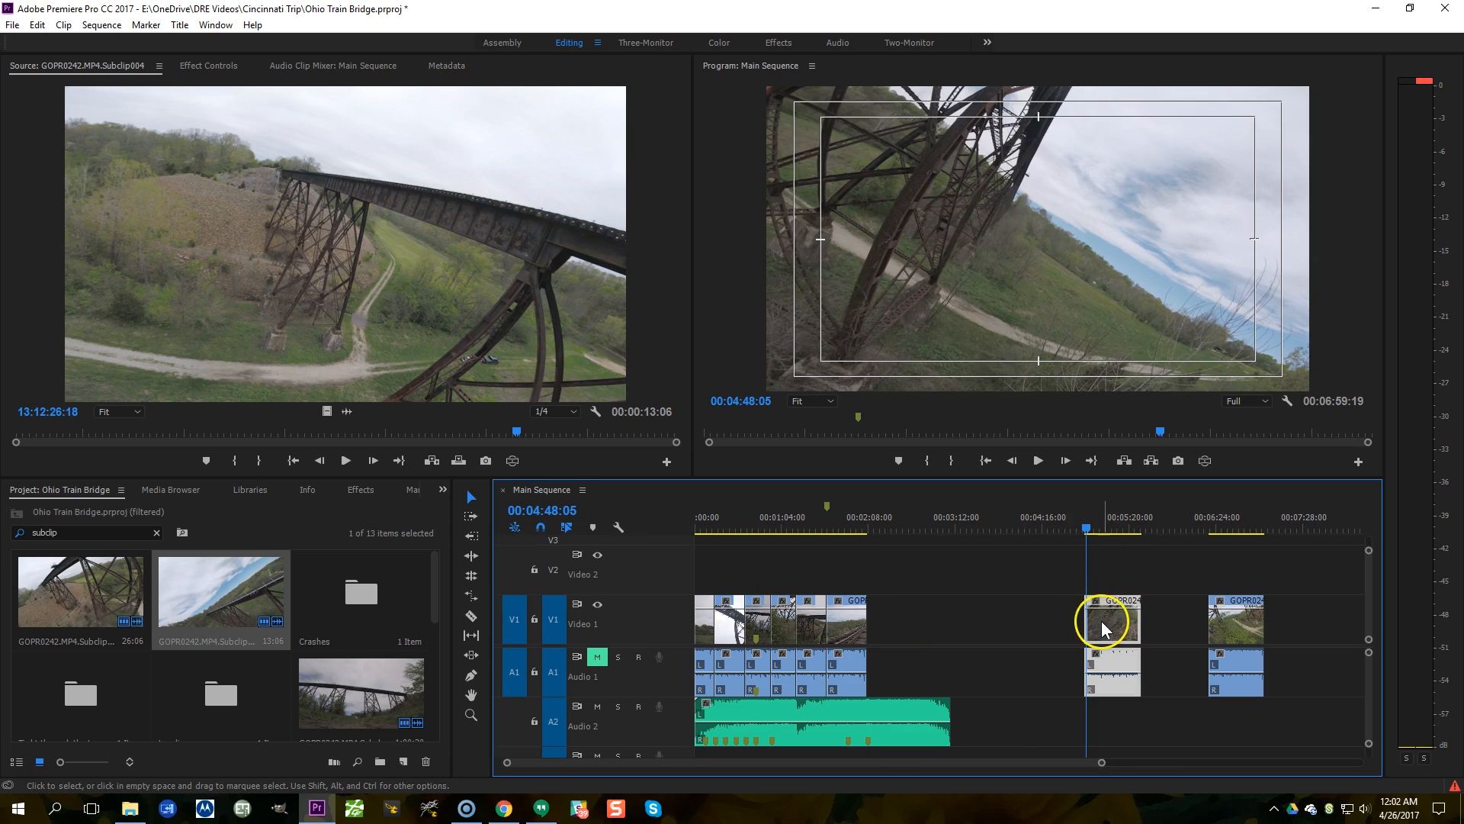
drag(1110, 624, 902, 636)
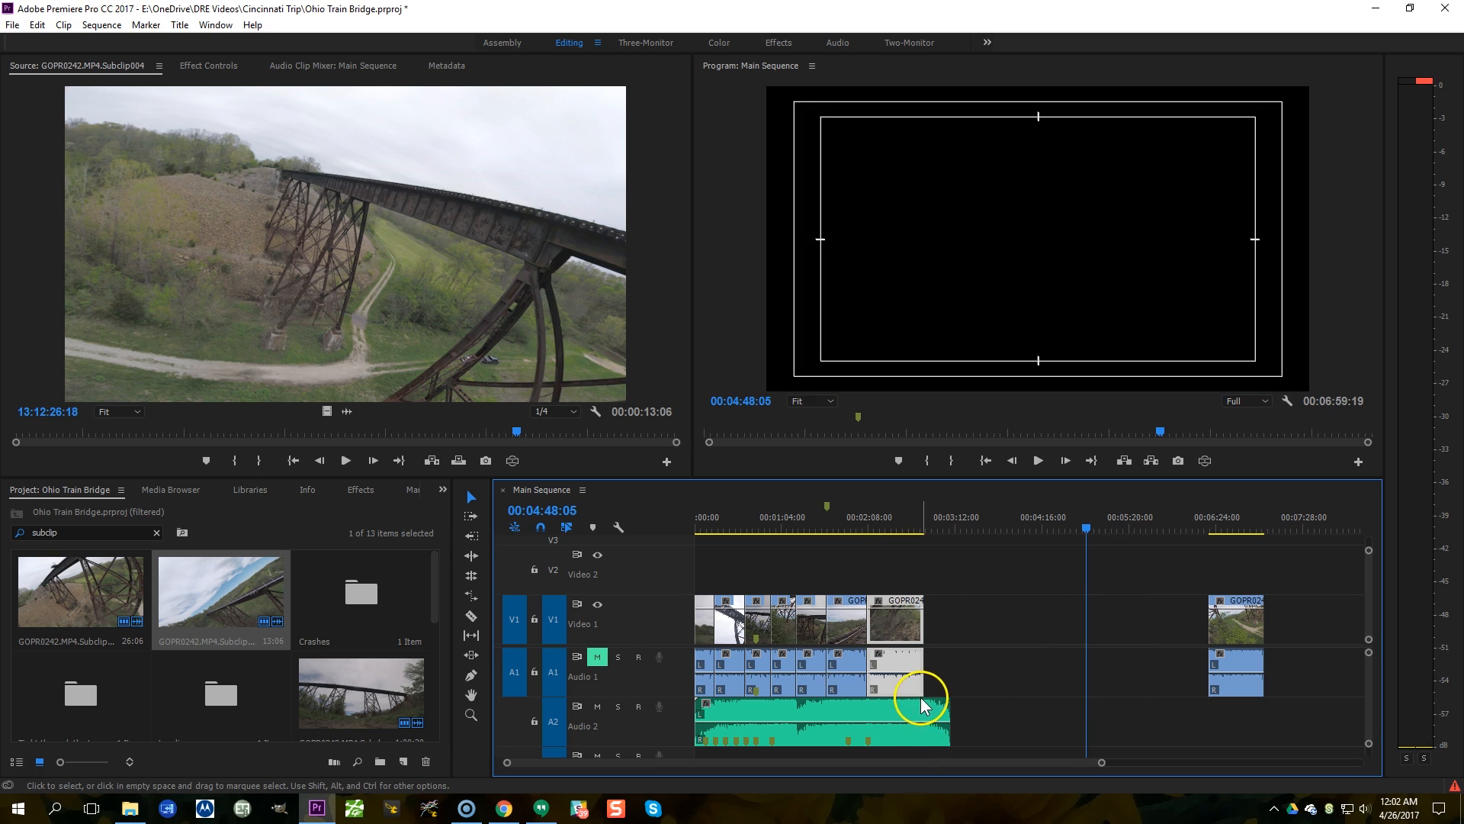
Step: Play the sequence from 00:02:02:14 across the new cut and into GOPR0243.MP4.Subclip001
click(862, 520)
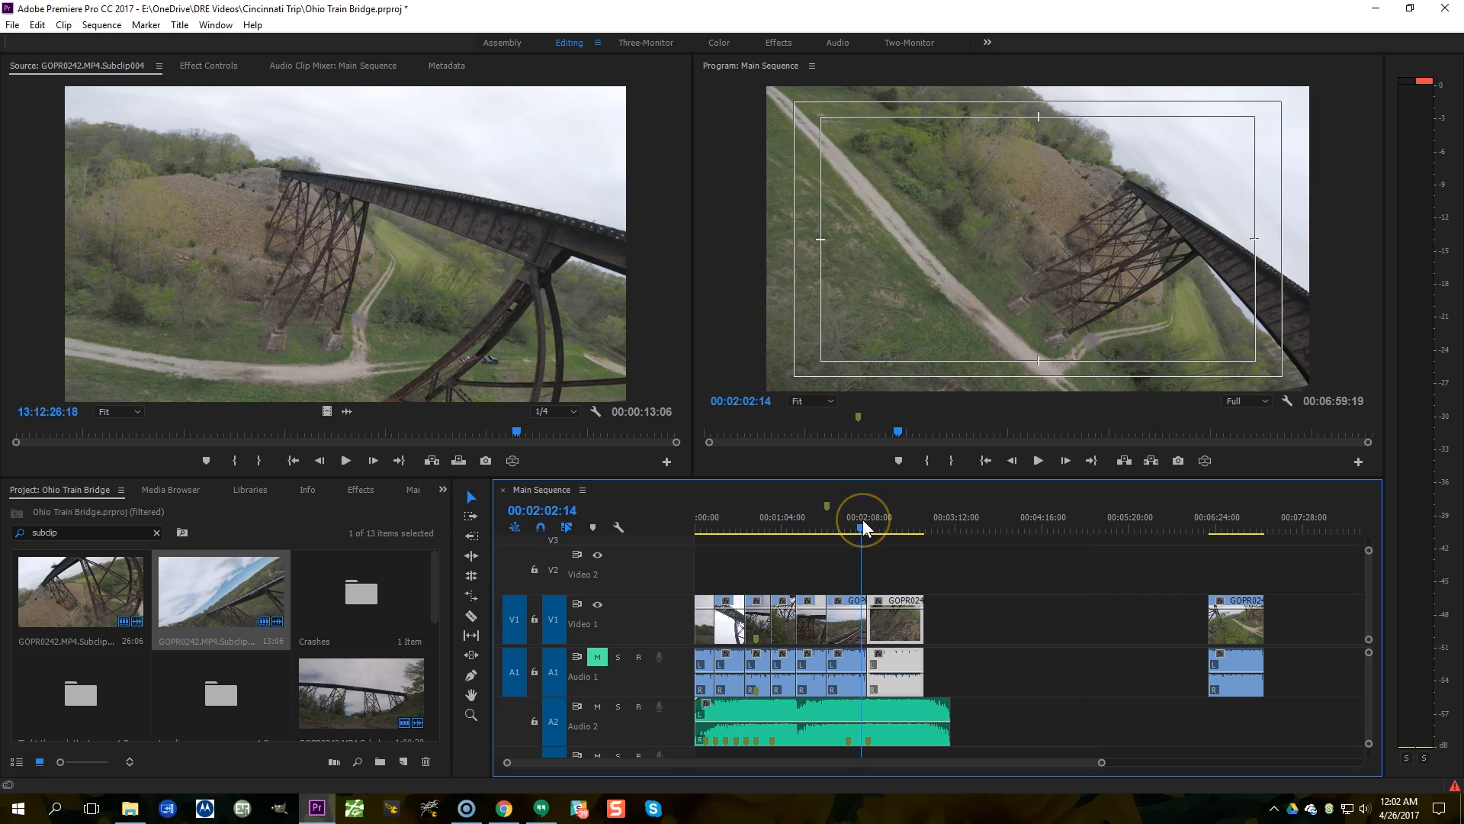
key(space)
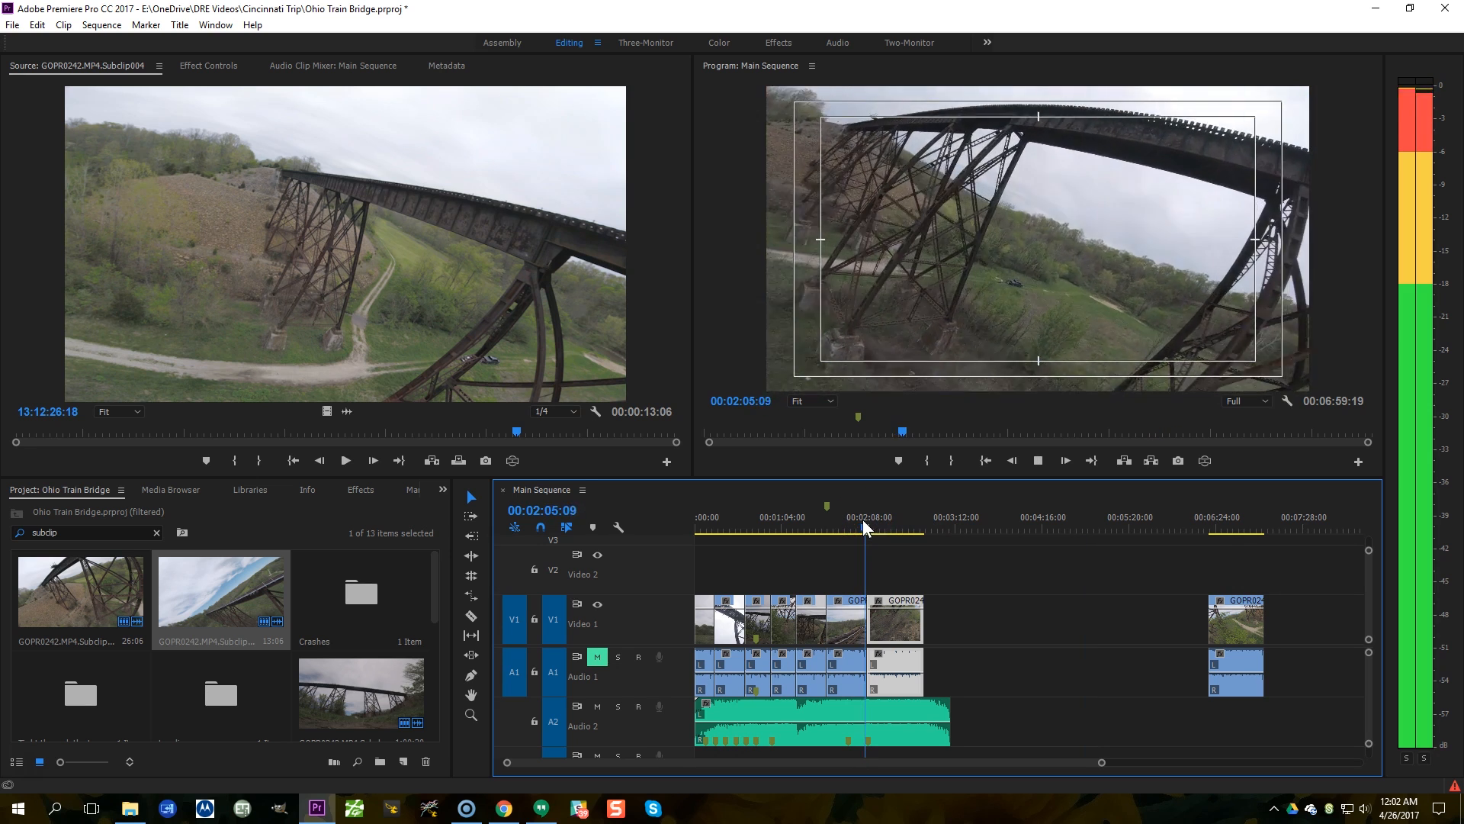
key(equal)
key(equal)
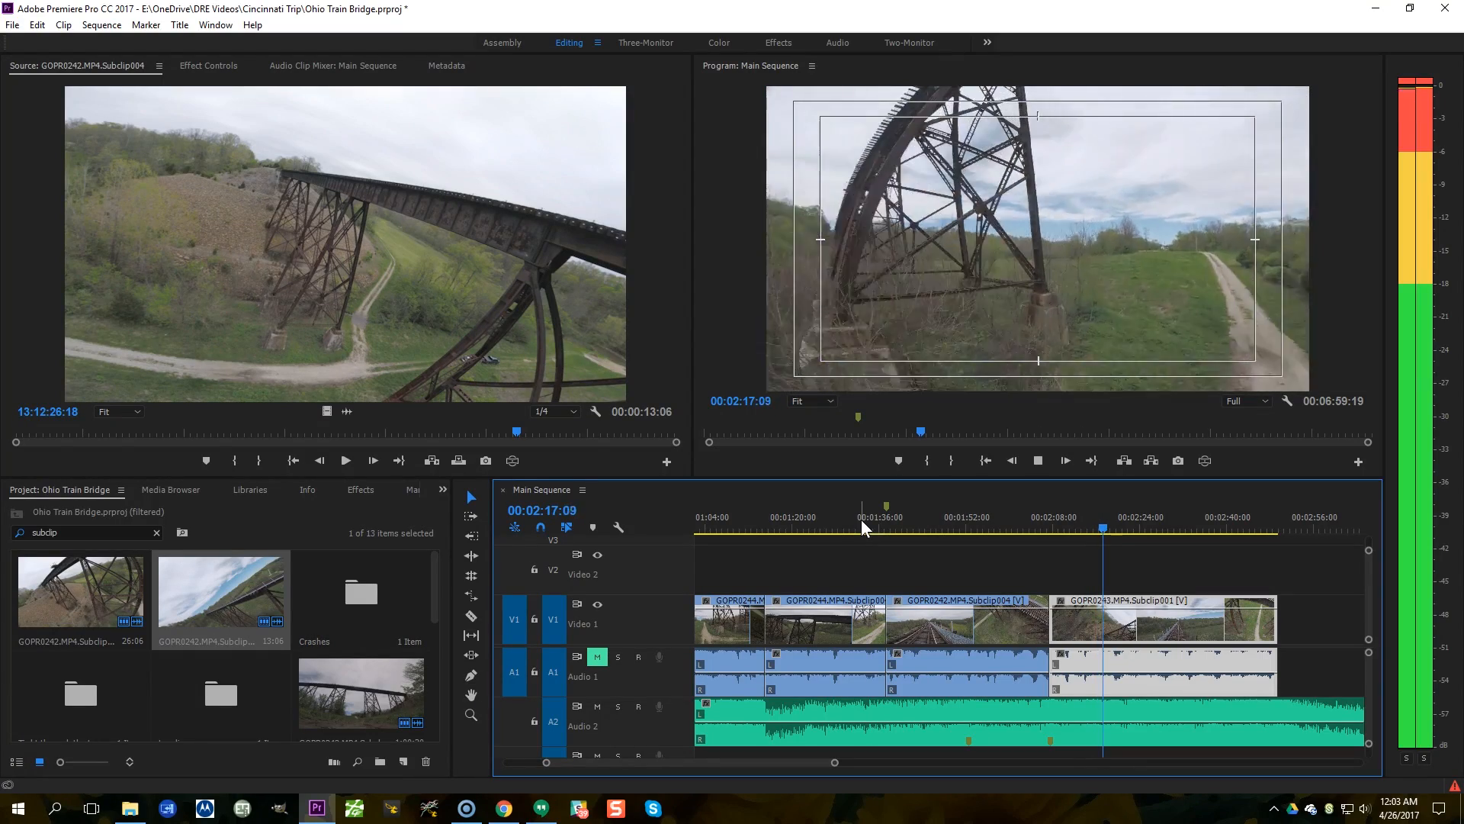
Step: Replay the cut into GOPR0243.MP4.Subclip001 from 00:02:06:00 and stop just after the bridge shot begins
click(915, 617)
click(1039, 497)
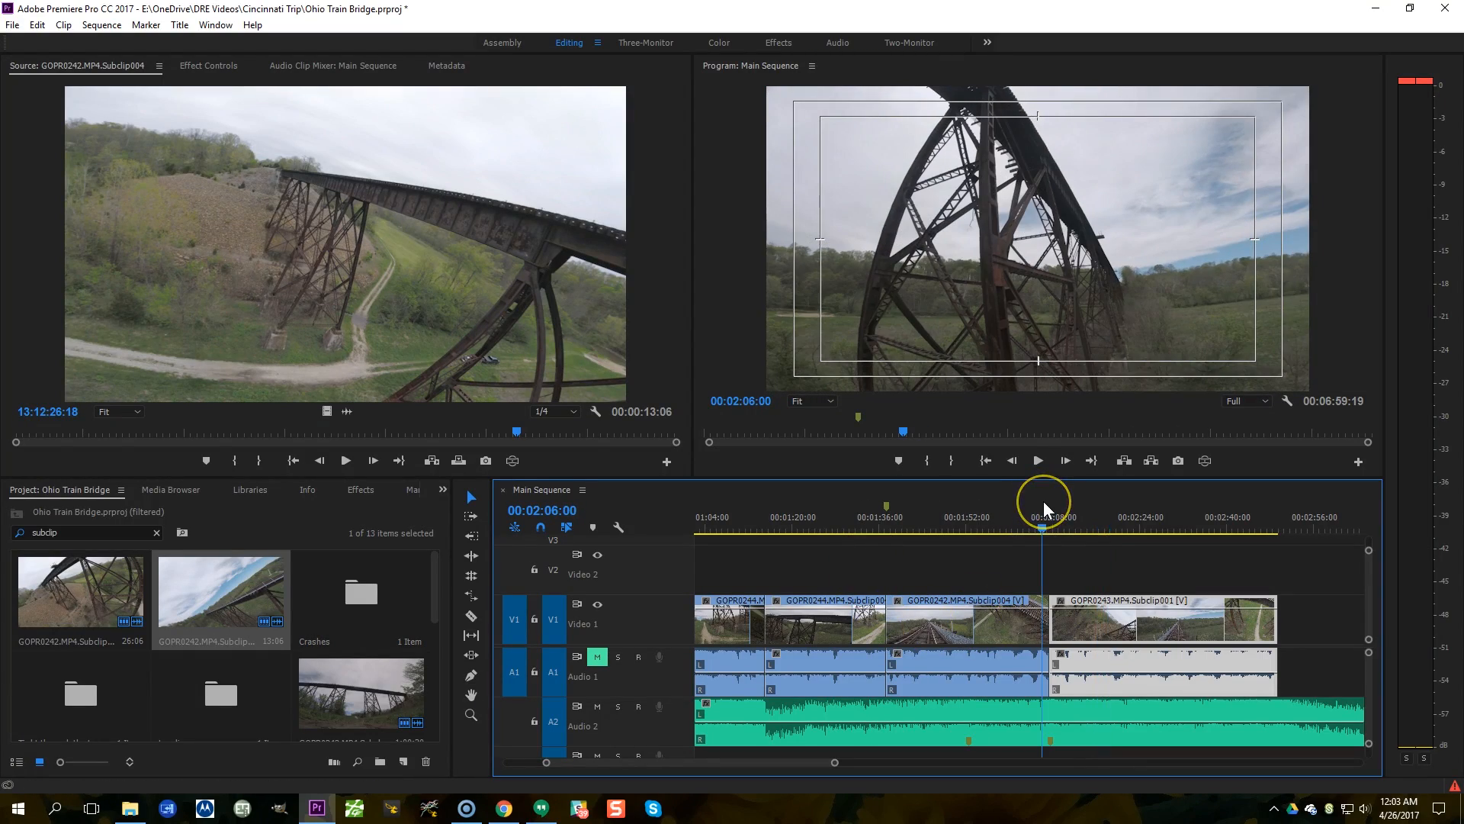
key(space)
key(equal)
key(equal)
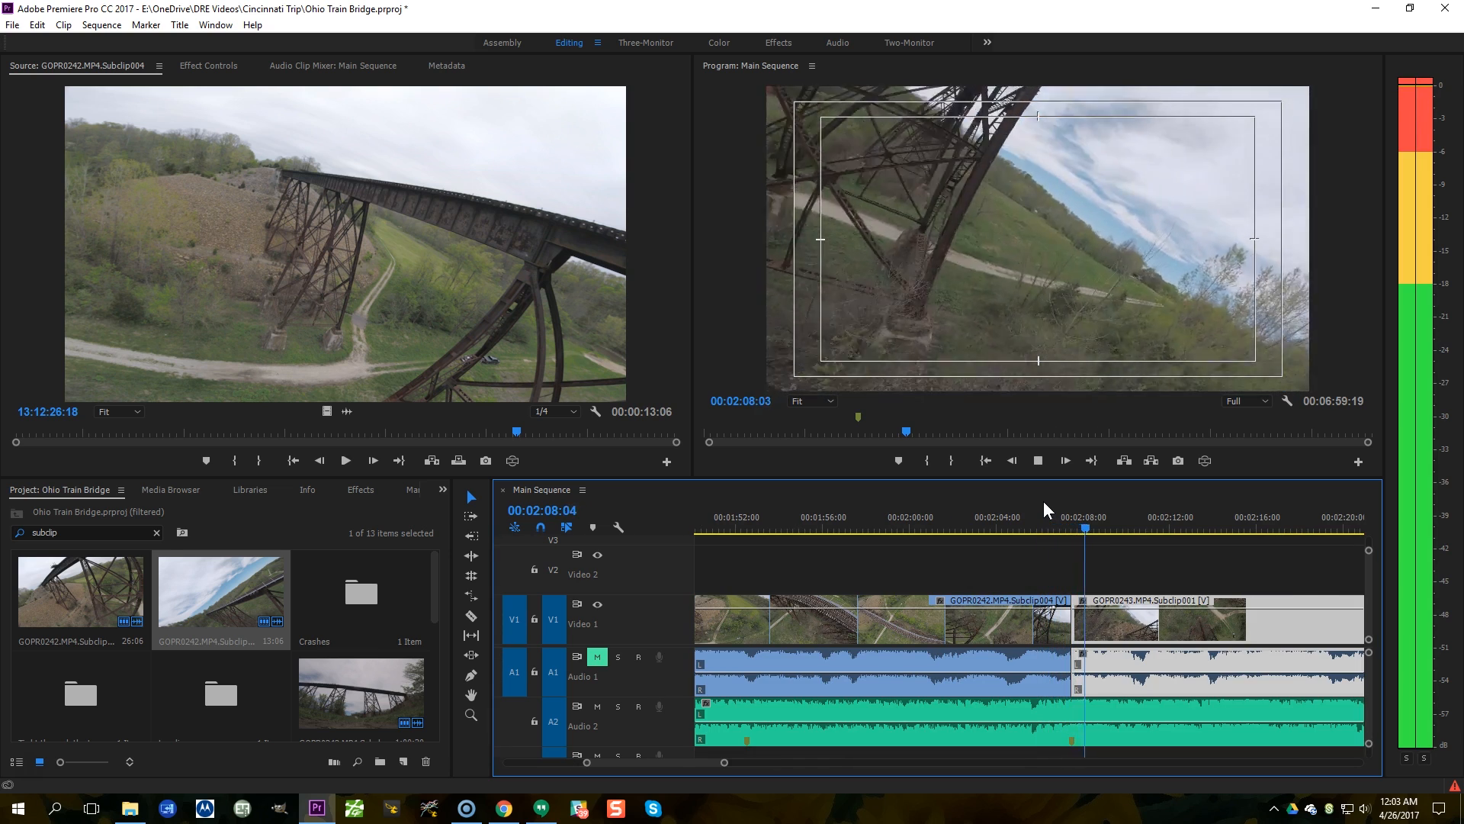
key(space)
Step: Ripple-trim about 18 frames off the start of GOPR0243.MP4.Subclip001 at the music marker
key(equal)
key(equal)
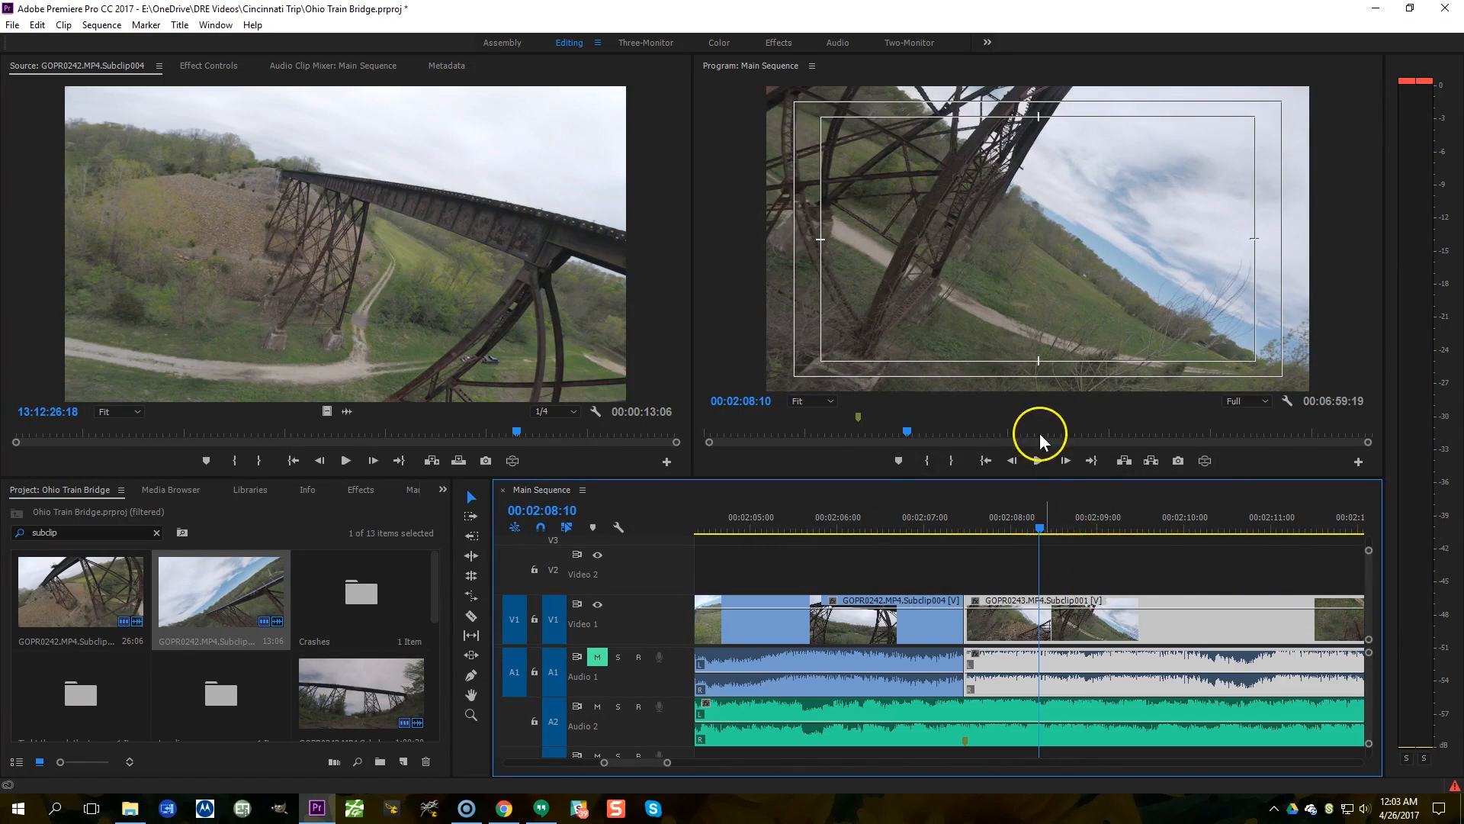
key(b)
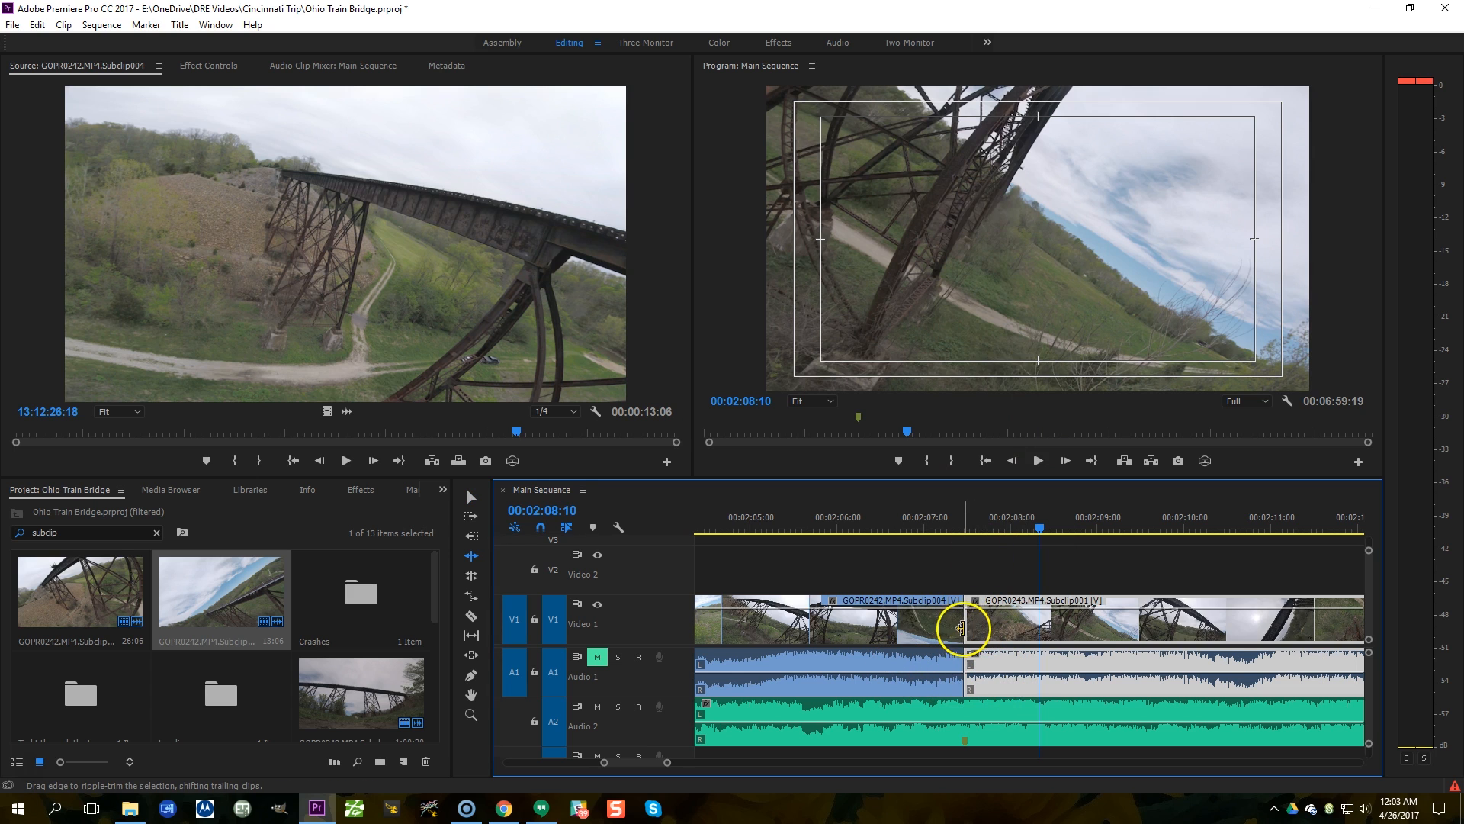
drag(970, 626, 980, 627)
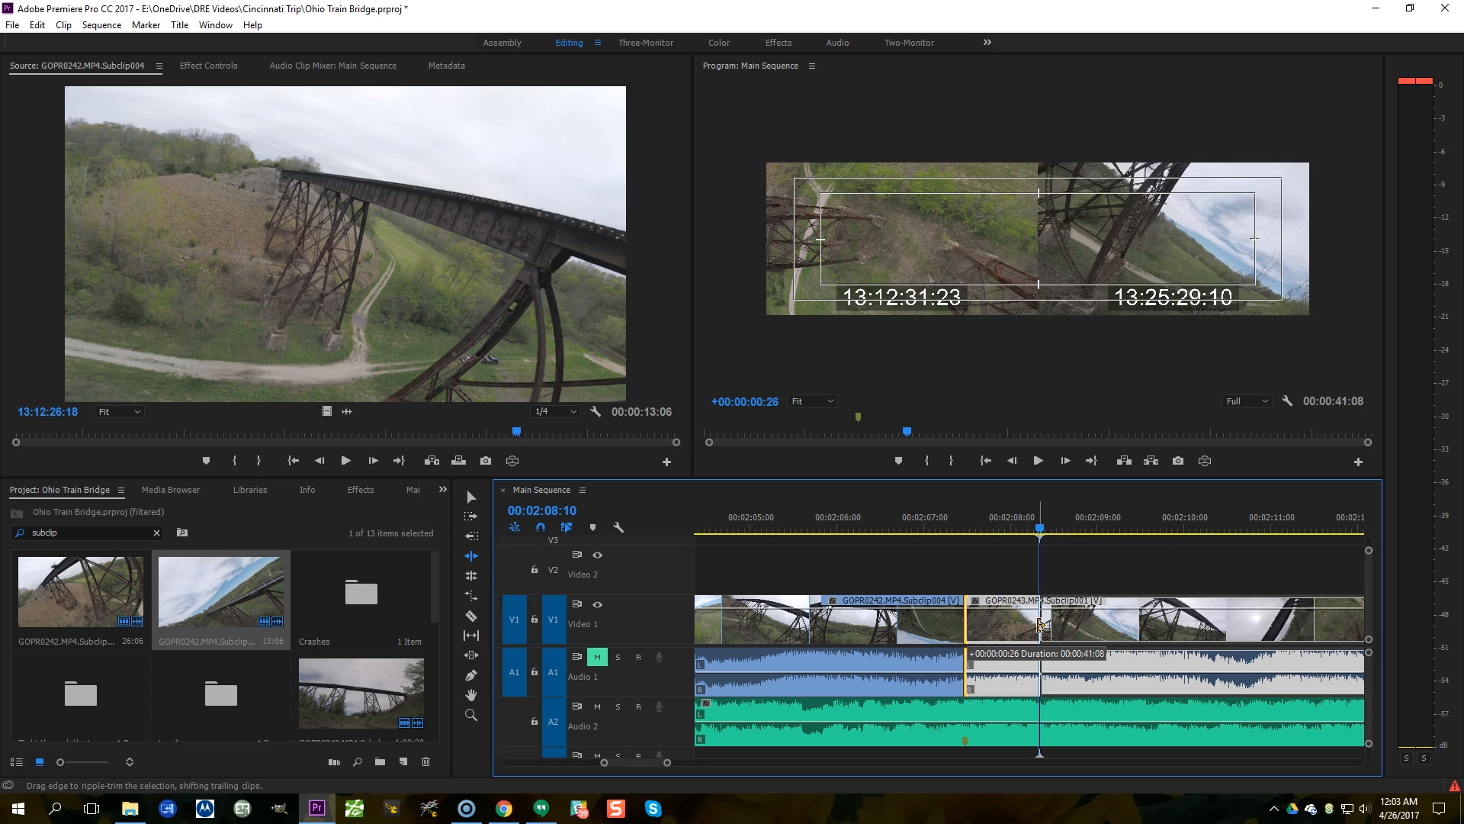
drag(1100, 625, 1015, 639)
Step: Play across the trimmed cut twice, from 00:02:06:11 and from just before the music marker, to judge its timing
click(871, 510)
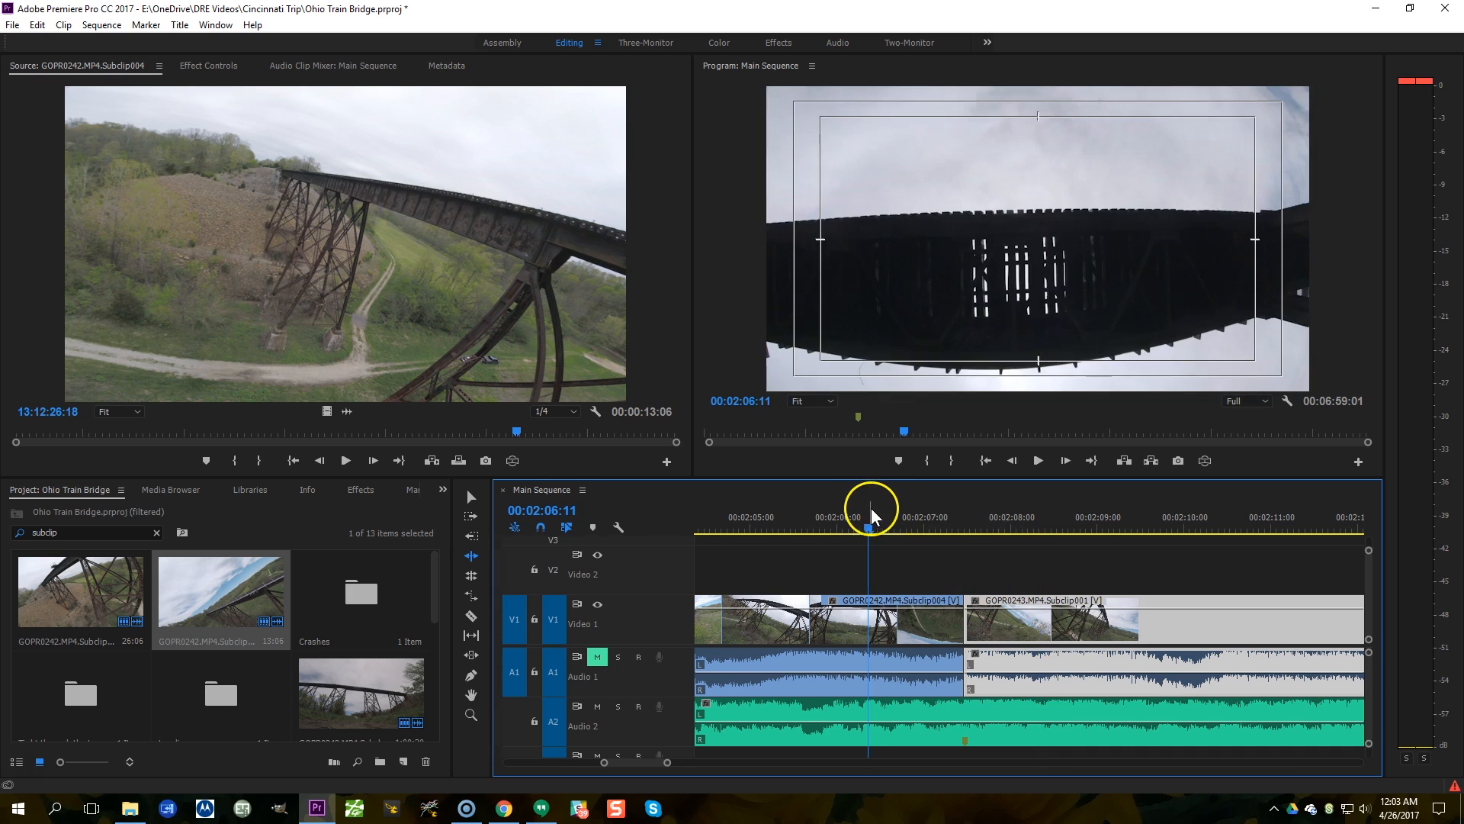
key(space)
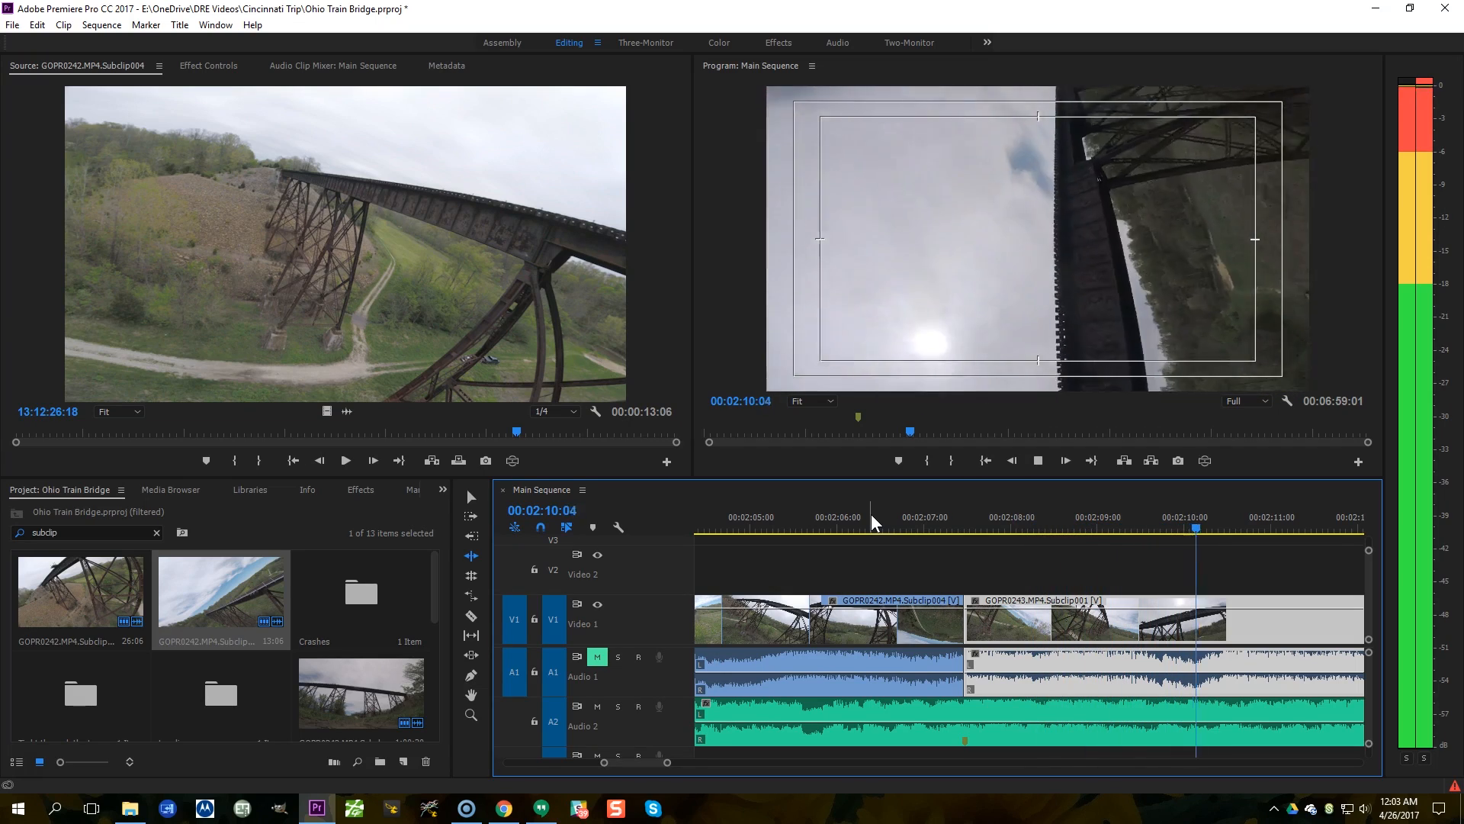
key(space)
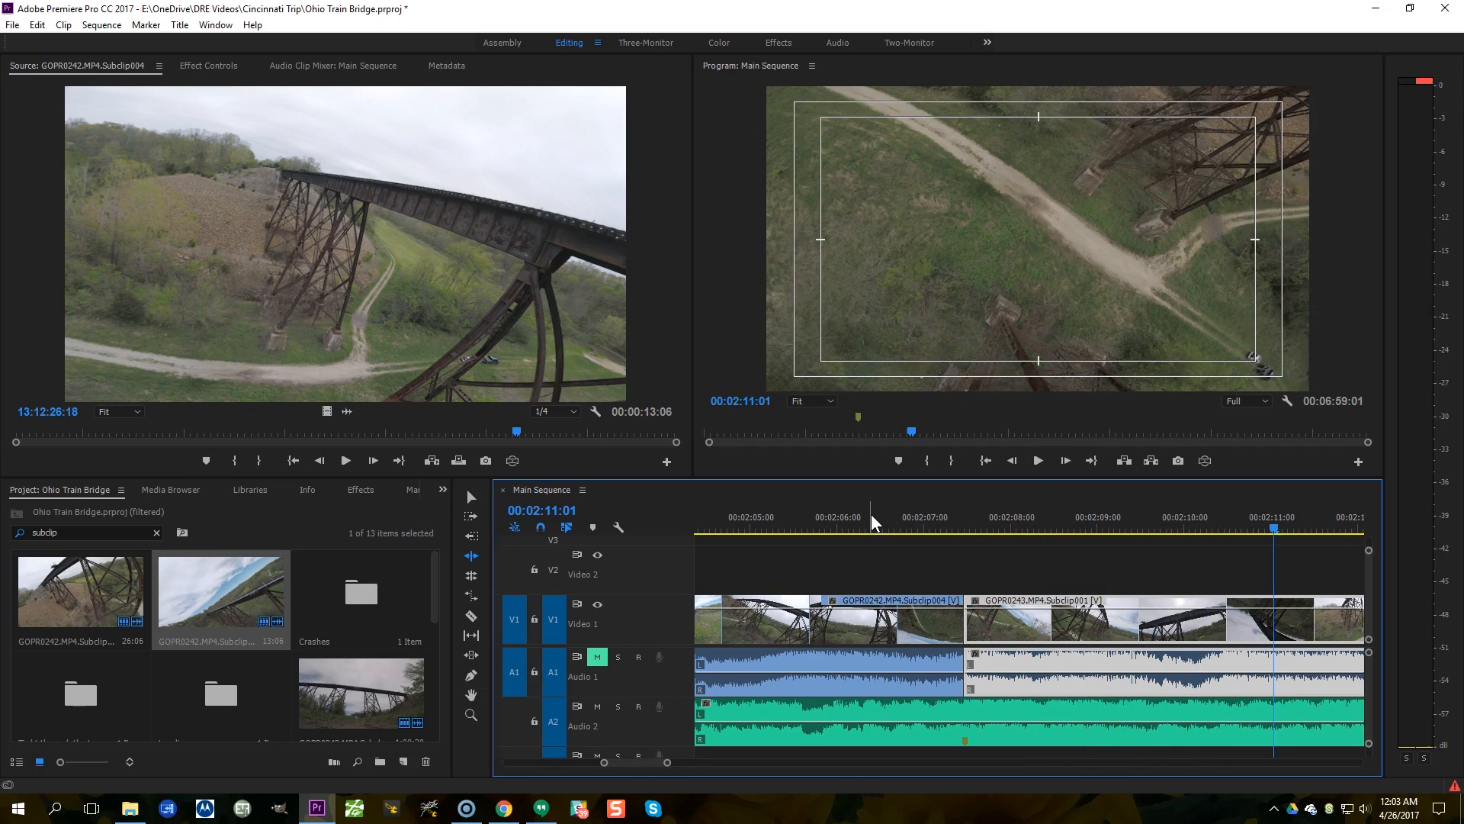
click(935, 524)
key(space)
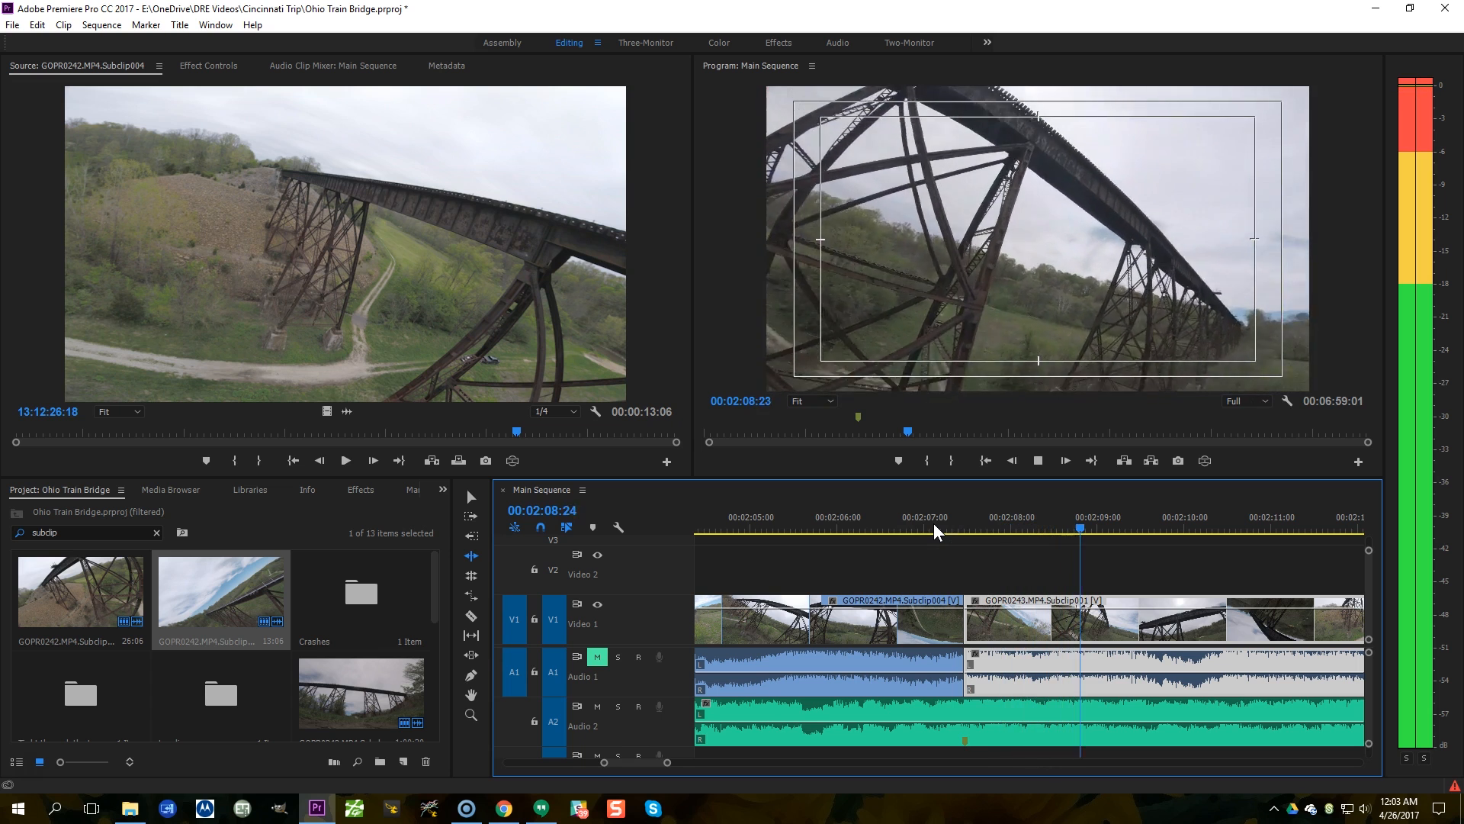
key(space)
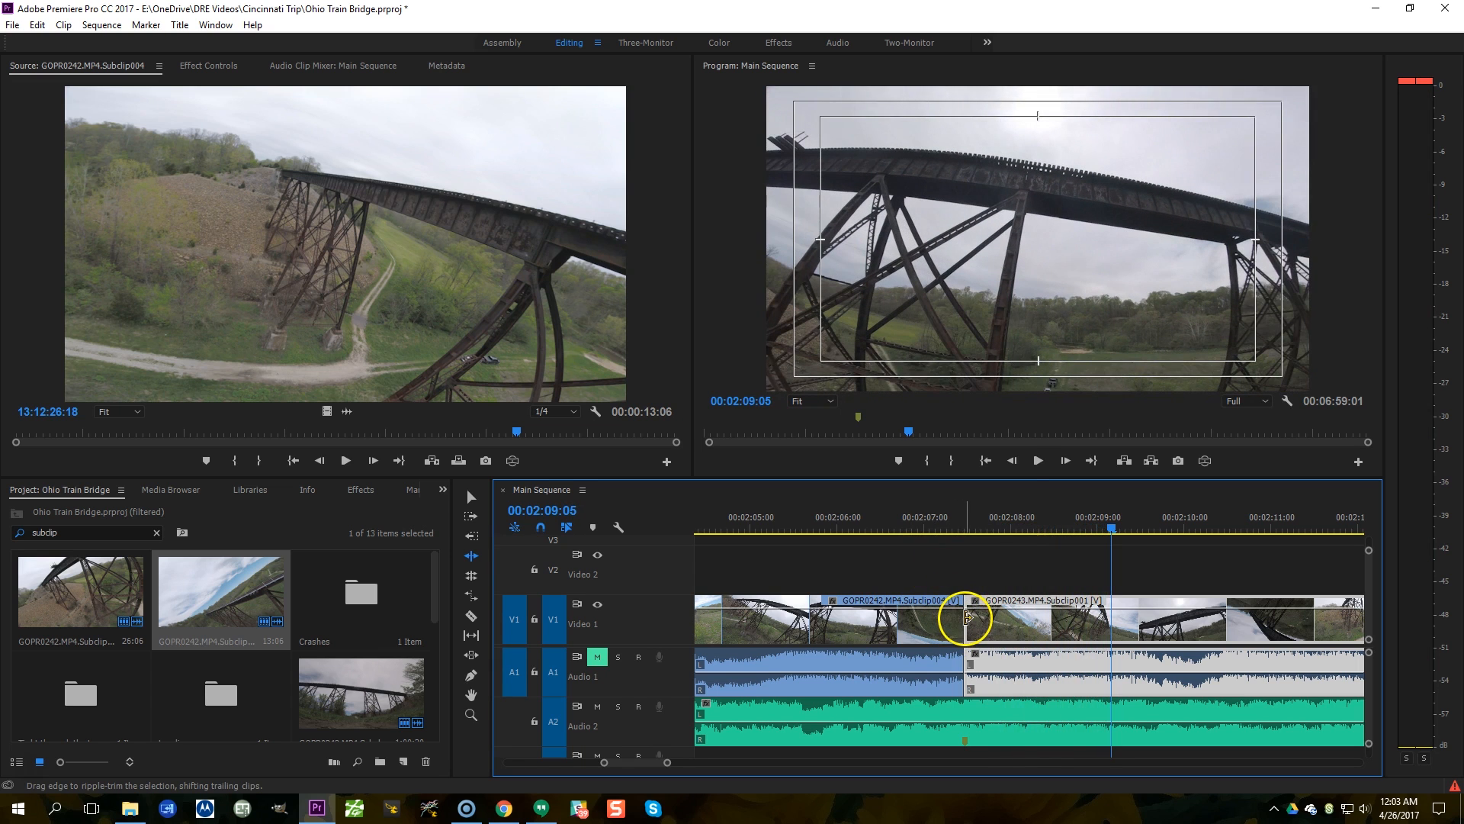
Step: Ripple-trim about 8 more frames off the start of GOPR0243.MP4.Subclip001 and play on to about 00:02:28 to check the result
drag(970, 618, 984, 619)
click(912, 528)
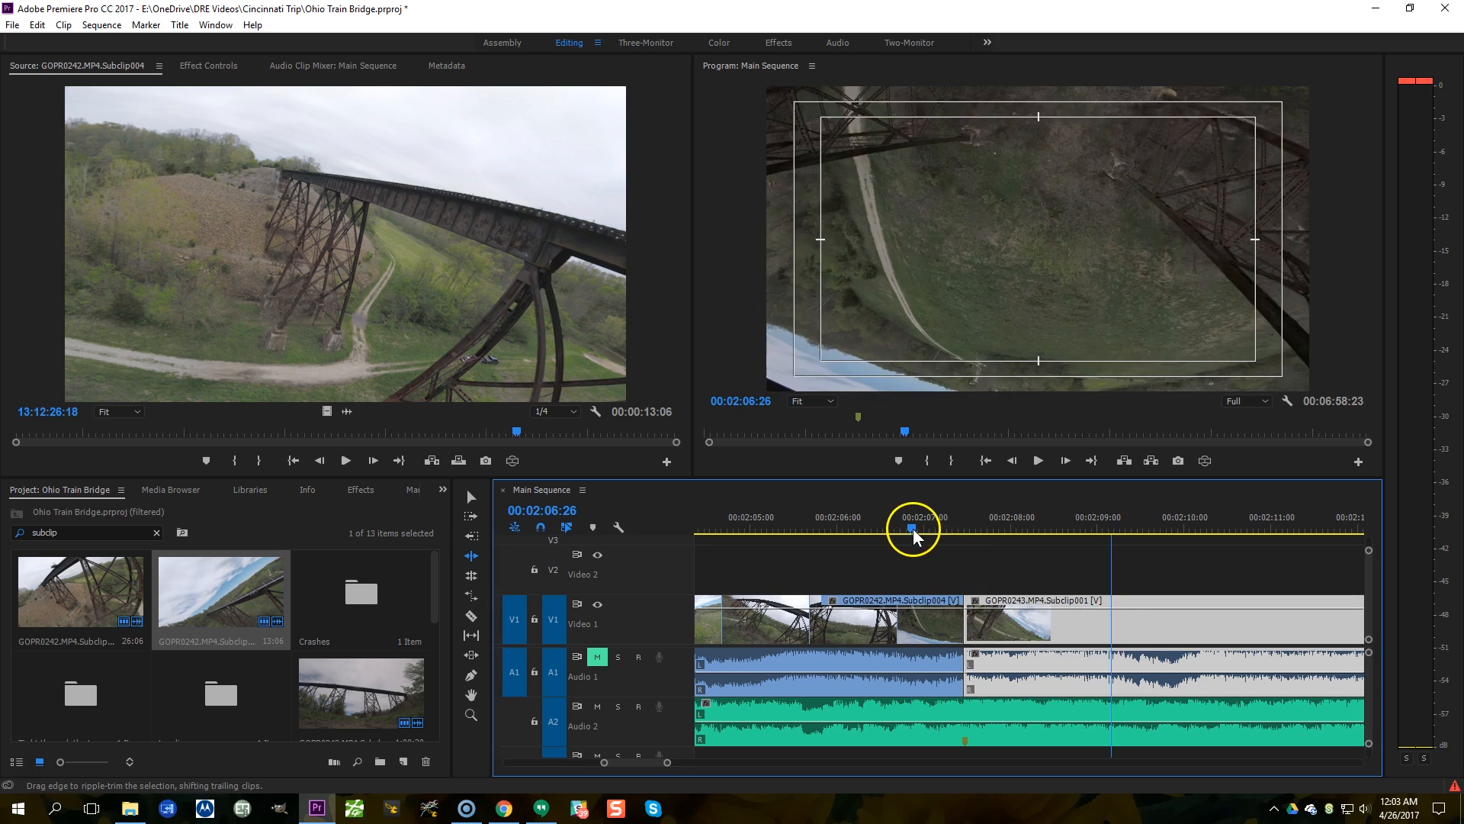
key(space)
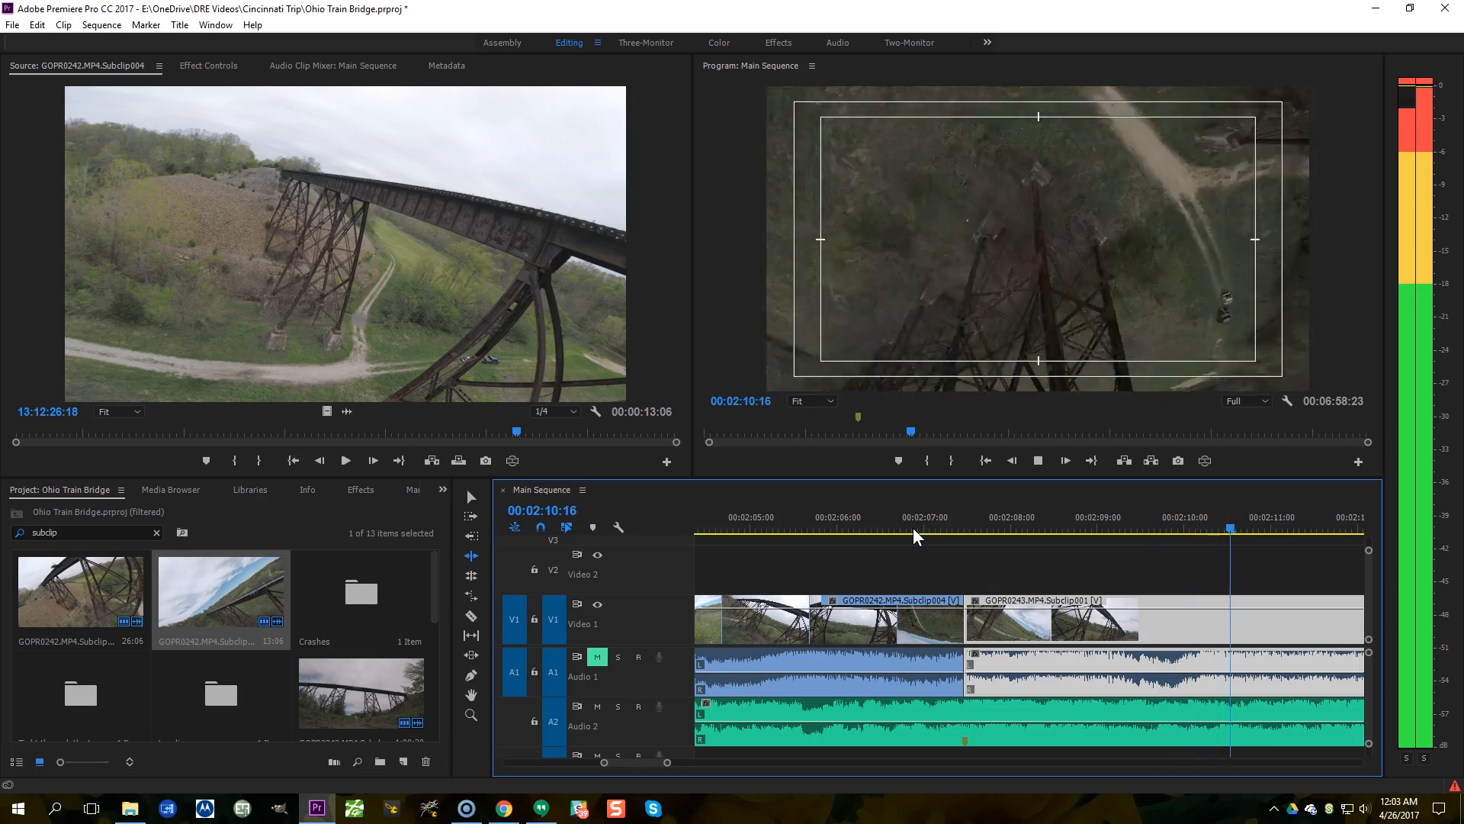
key(minus)
key(minus)
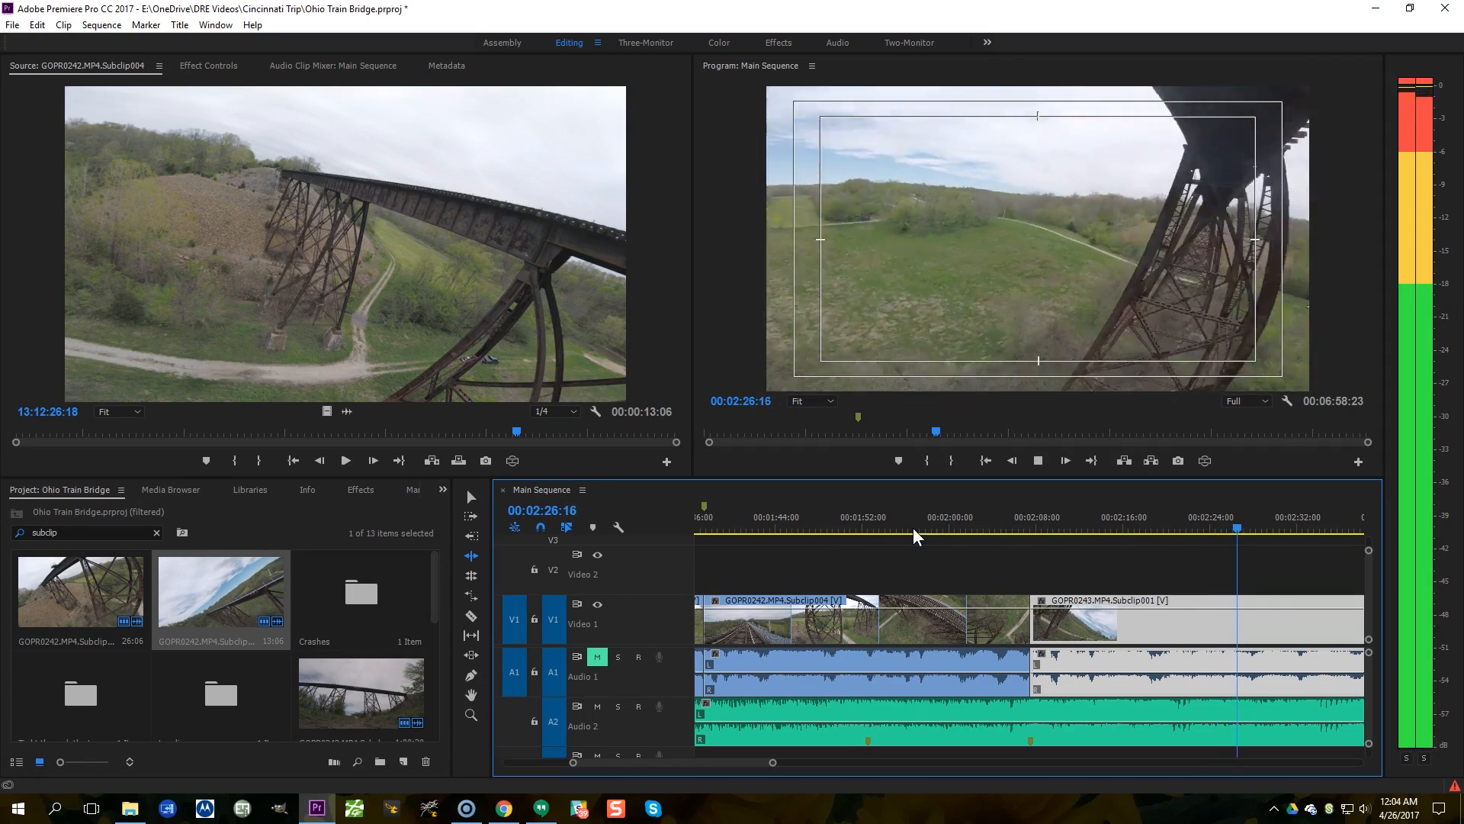
key(minus)
key(space)
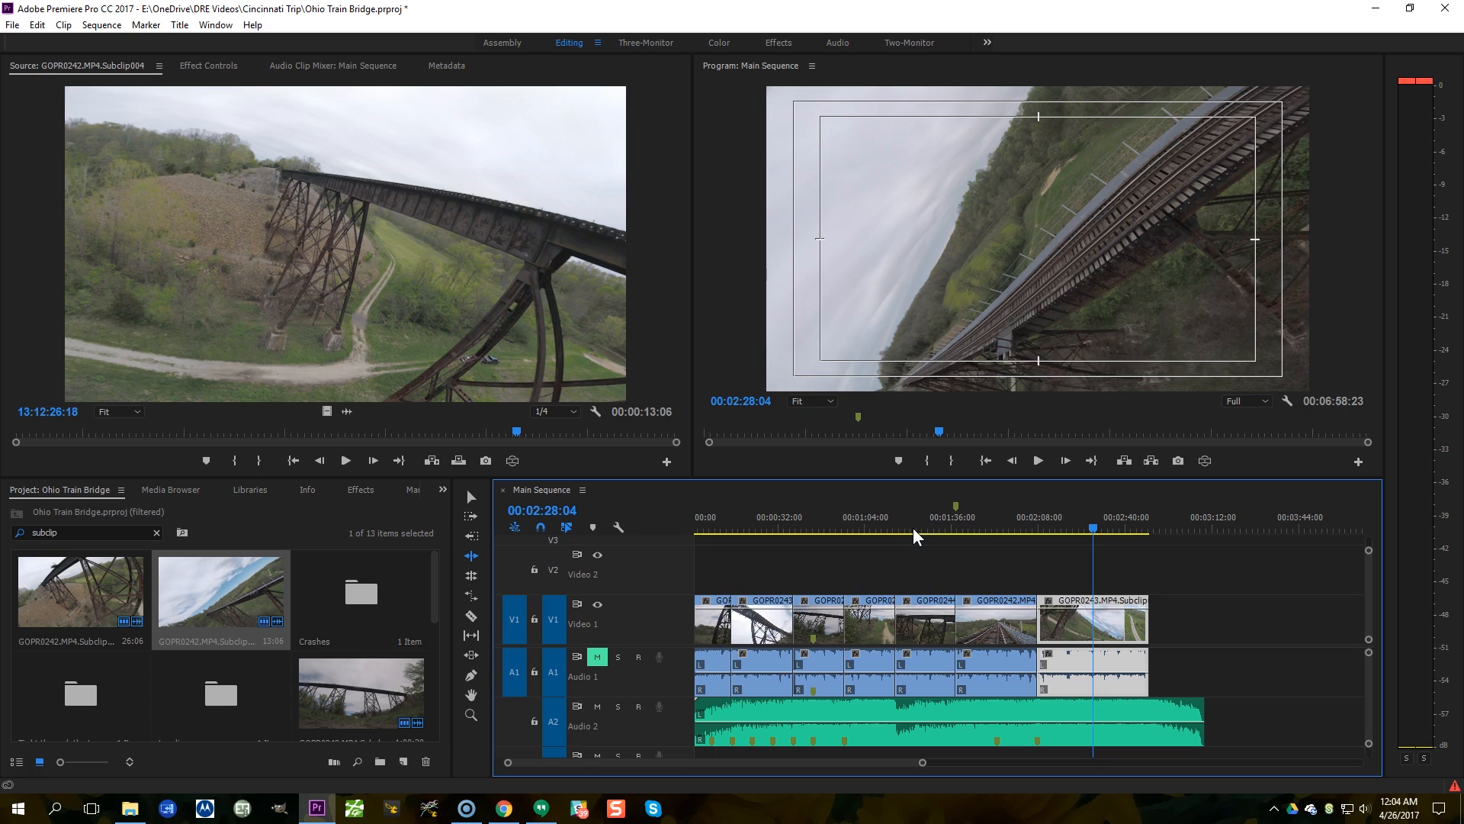
scroll(1207, 645, down, 2)
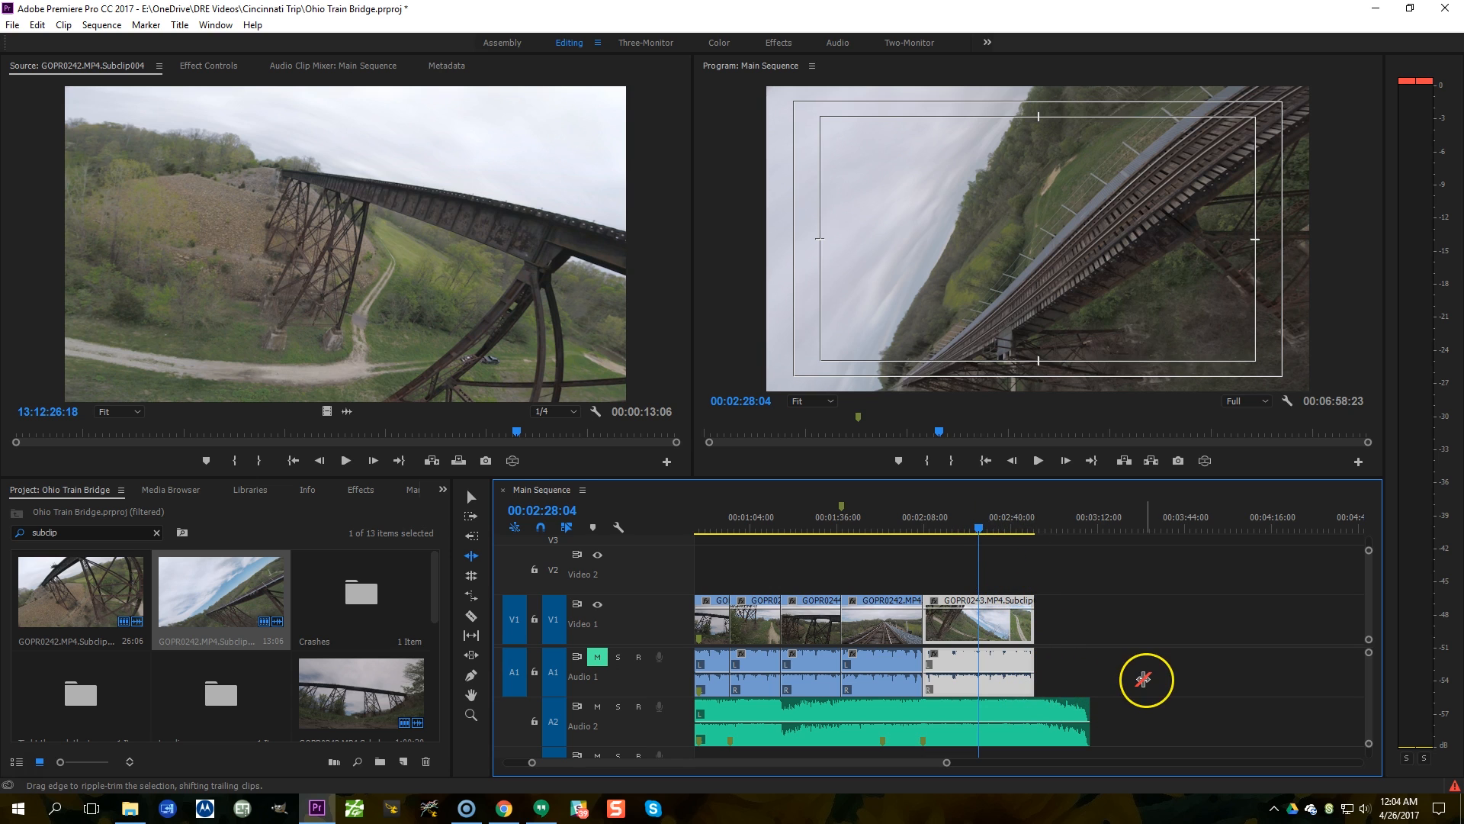
key(space)
key(space)
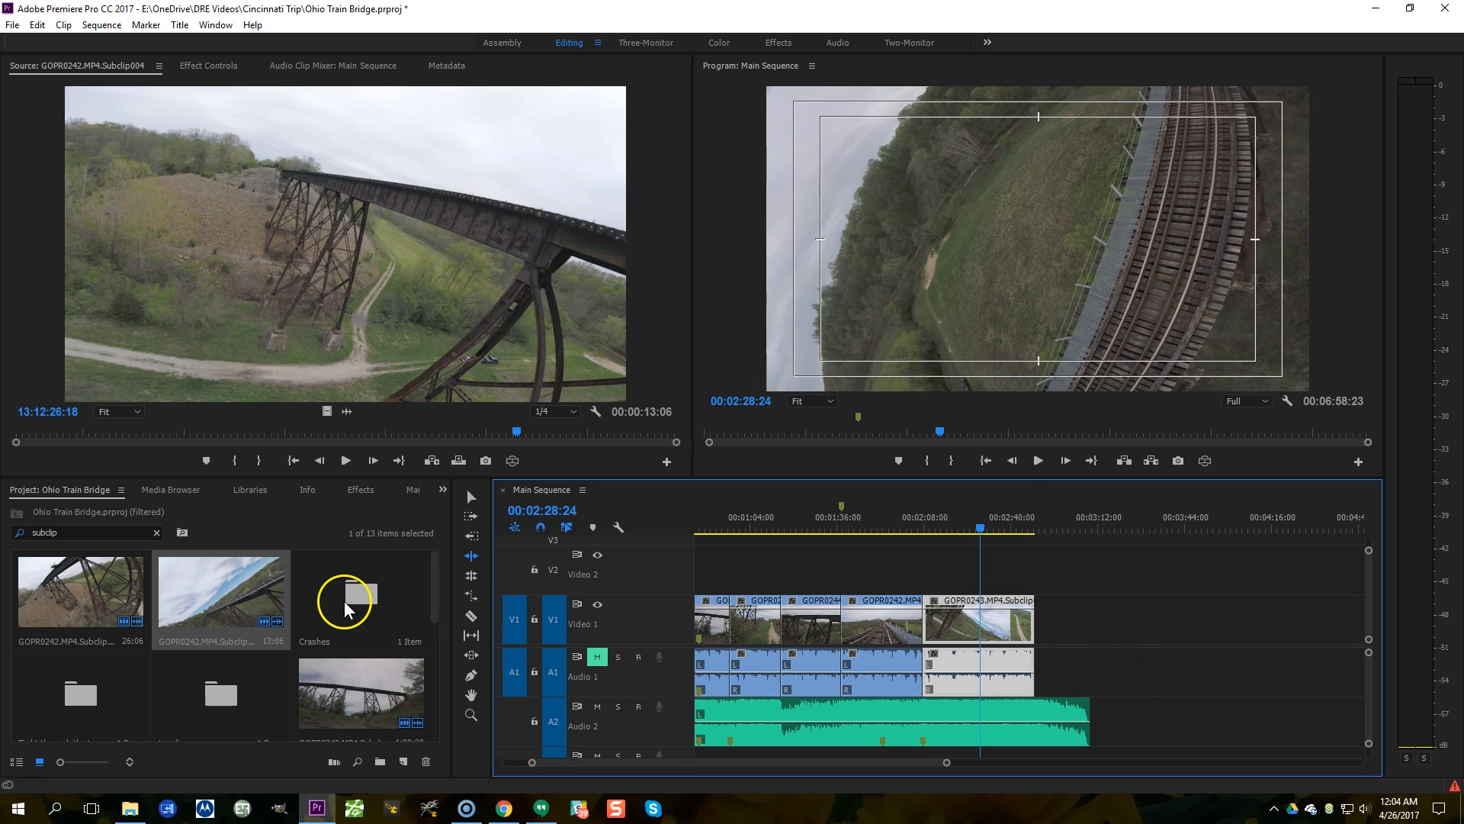
Step: Open GOPR0243.MP4.Subclip003 from the Landings bin in the Source Monitor and close the bin window
scroll(219, 708, down, 1)
double_click(208, 601)
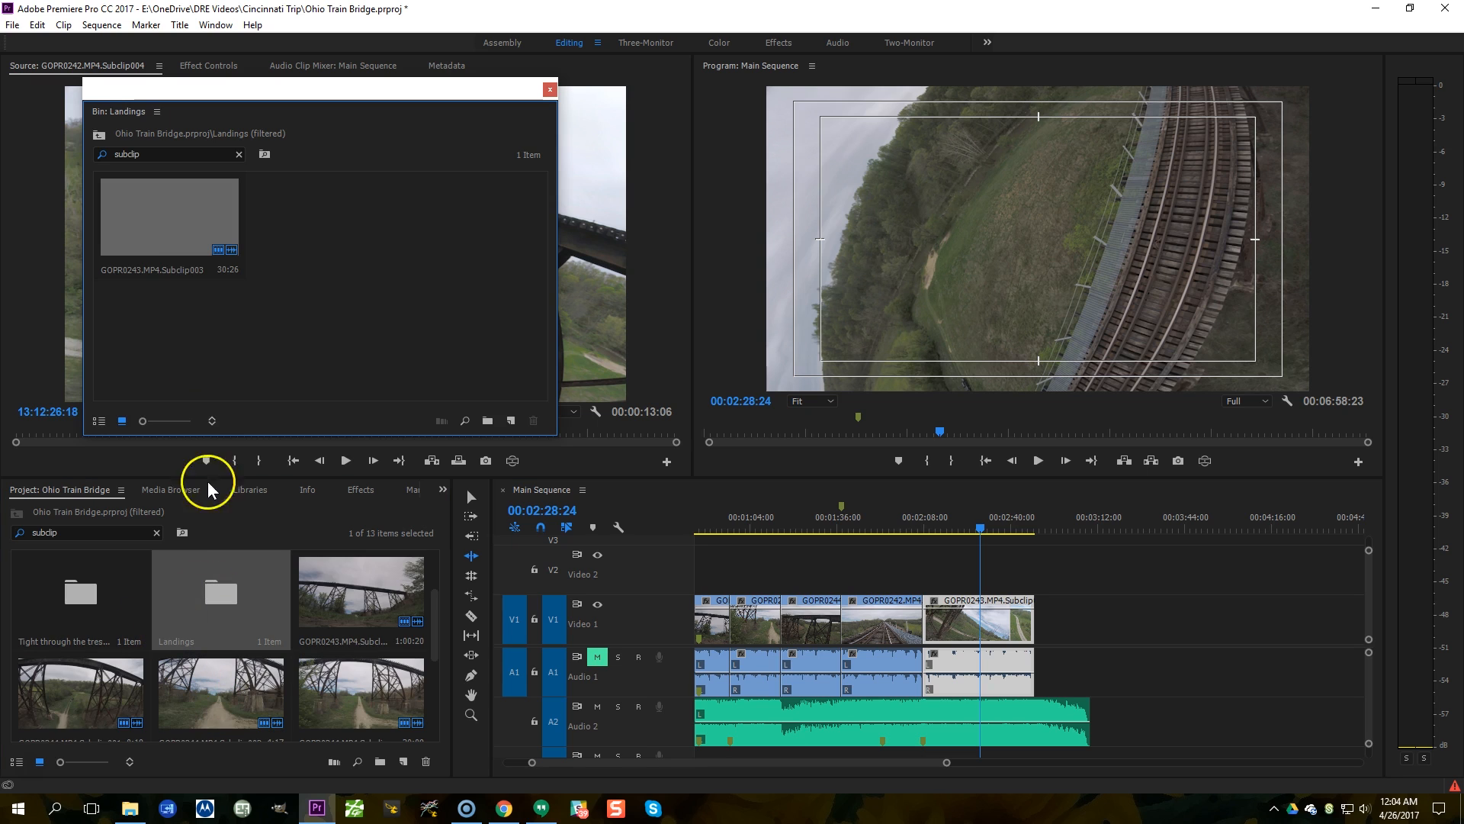
double_click(167, 232)
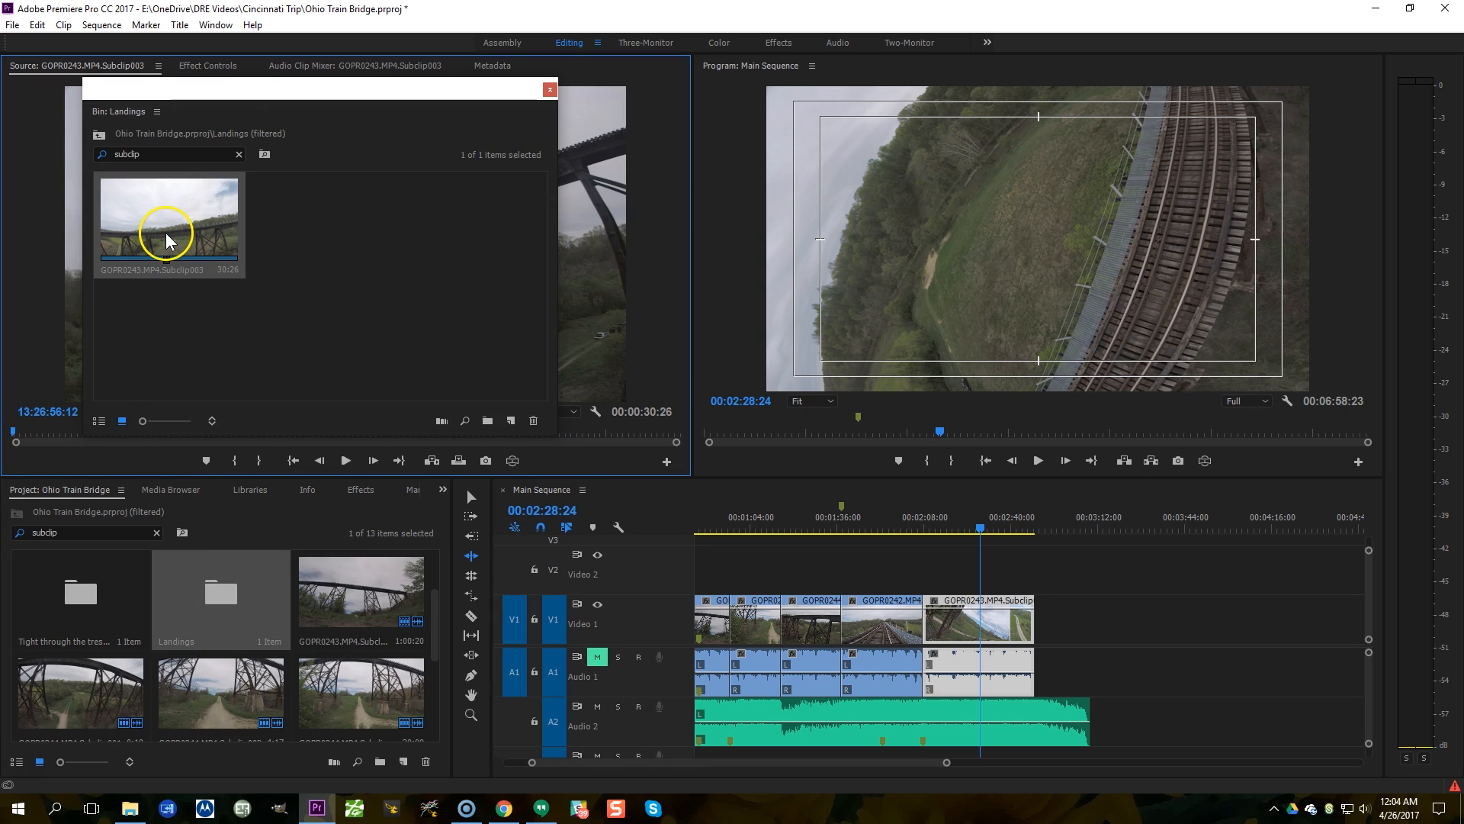
click(549, 89)
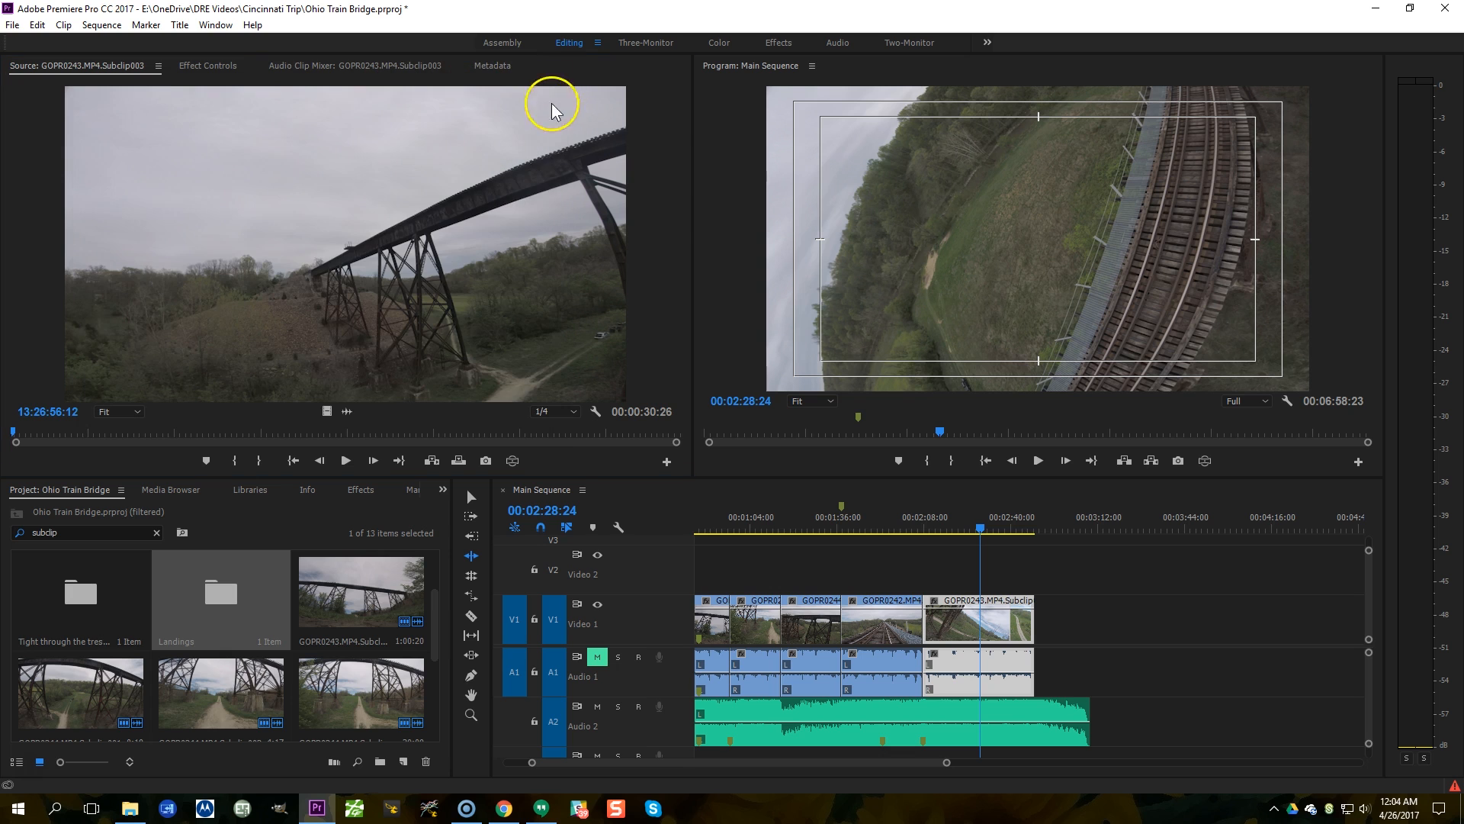
Step: Play the opening of the landing subclip and scrub ahead to 13:27:21:15 to examine the footage
click(383, 213)
key(space)
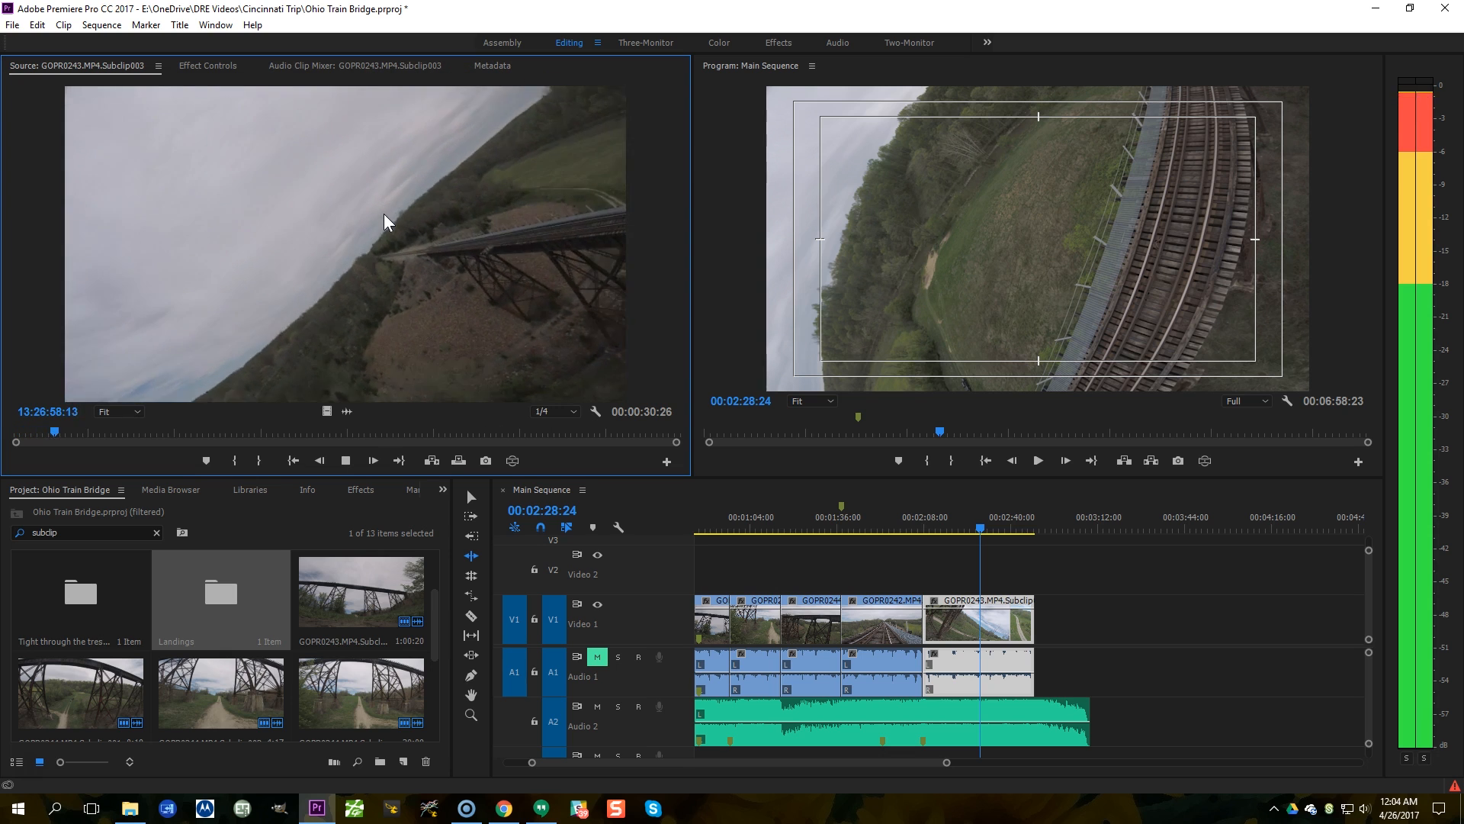
click(457, 241)
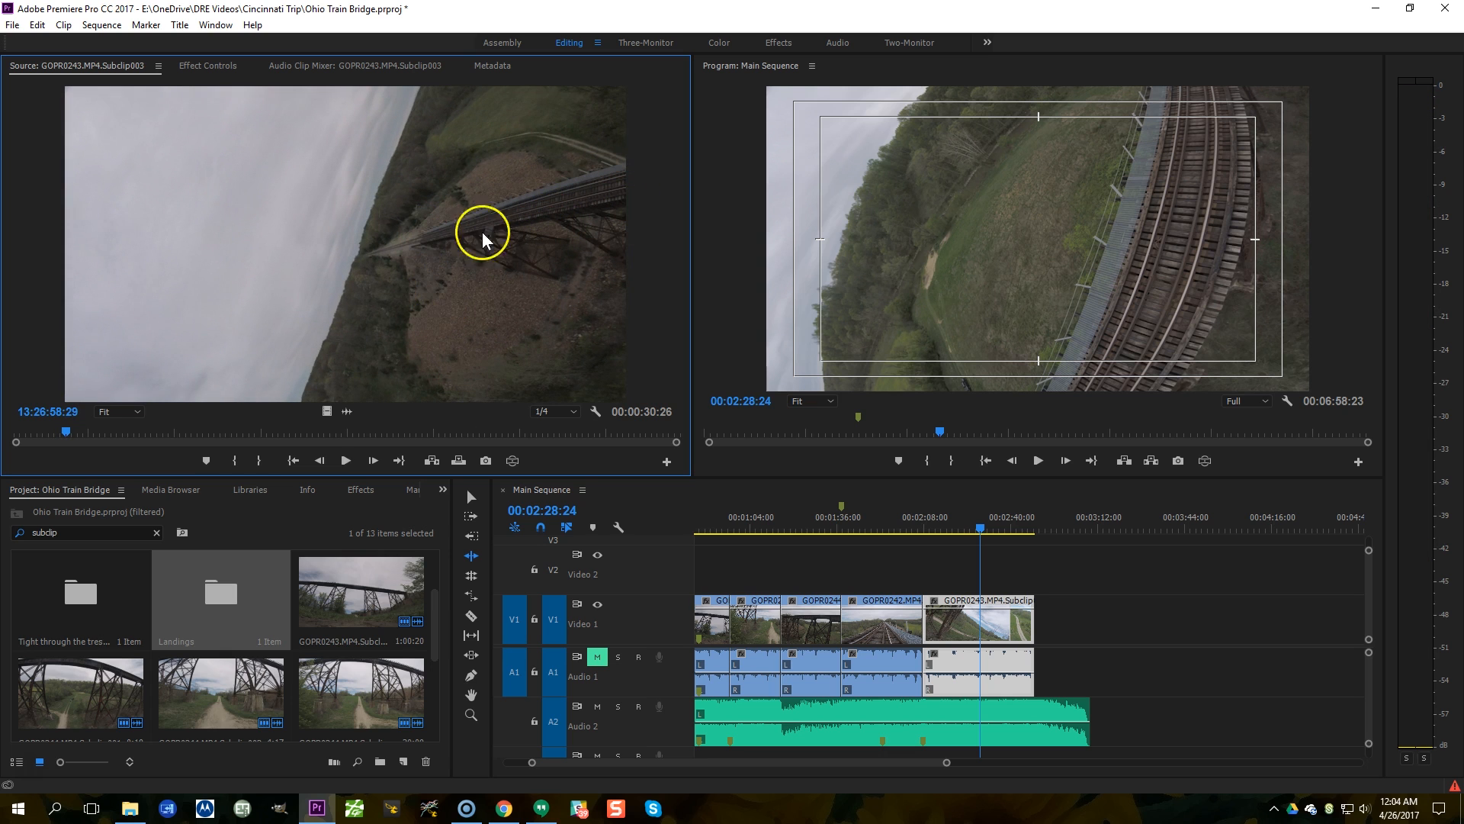
key(space)
key(space)
drag(82, 432, 554, 446)
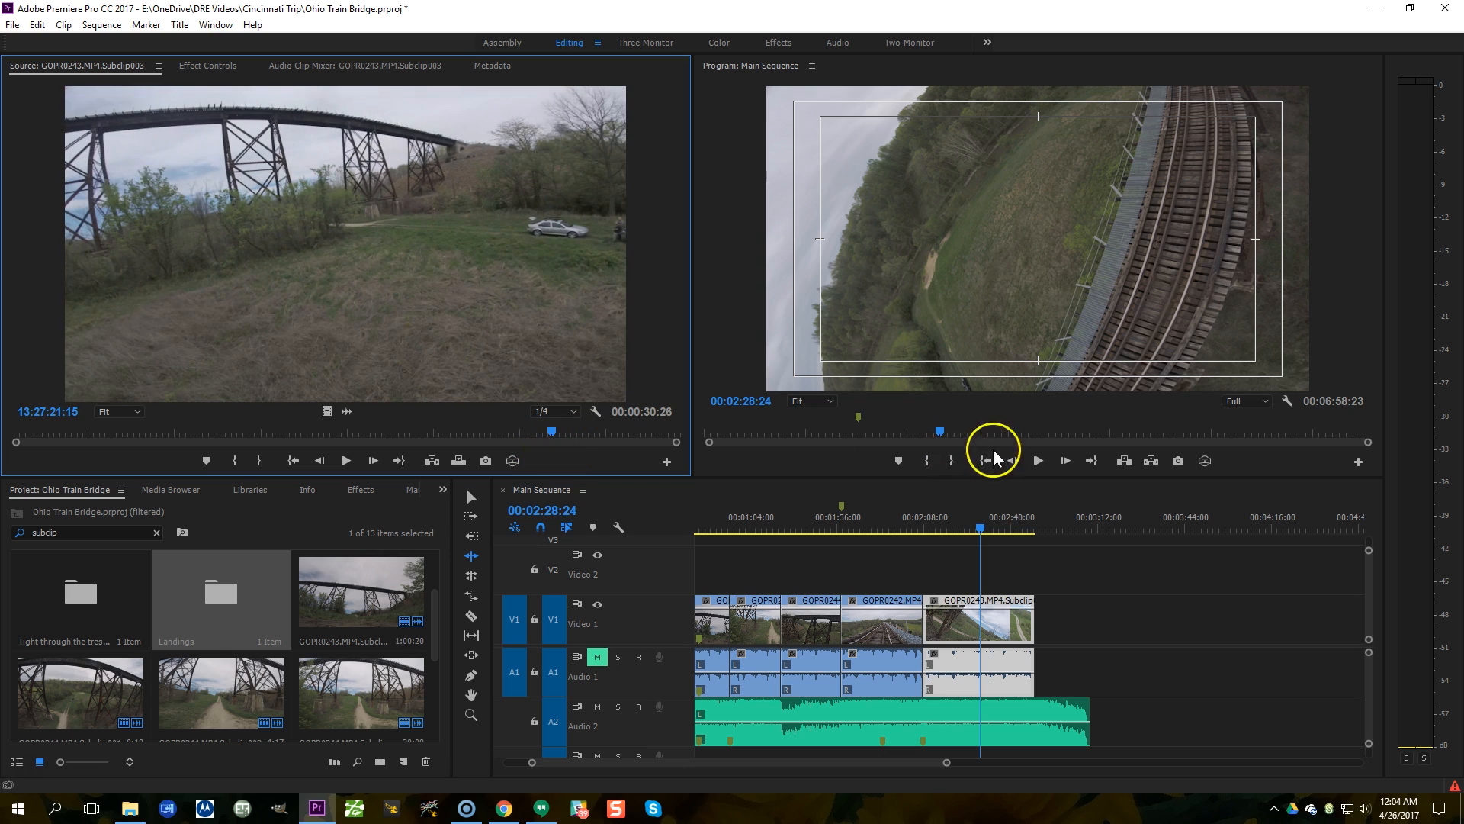
Step: Play and skim the main sequence from about 00:02:26 to 00:02:48:14 to examine the end of GOPR0243.MP4.Subclip001
click(989, 510)
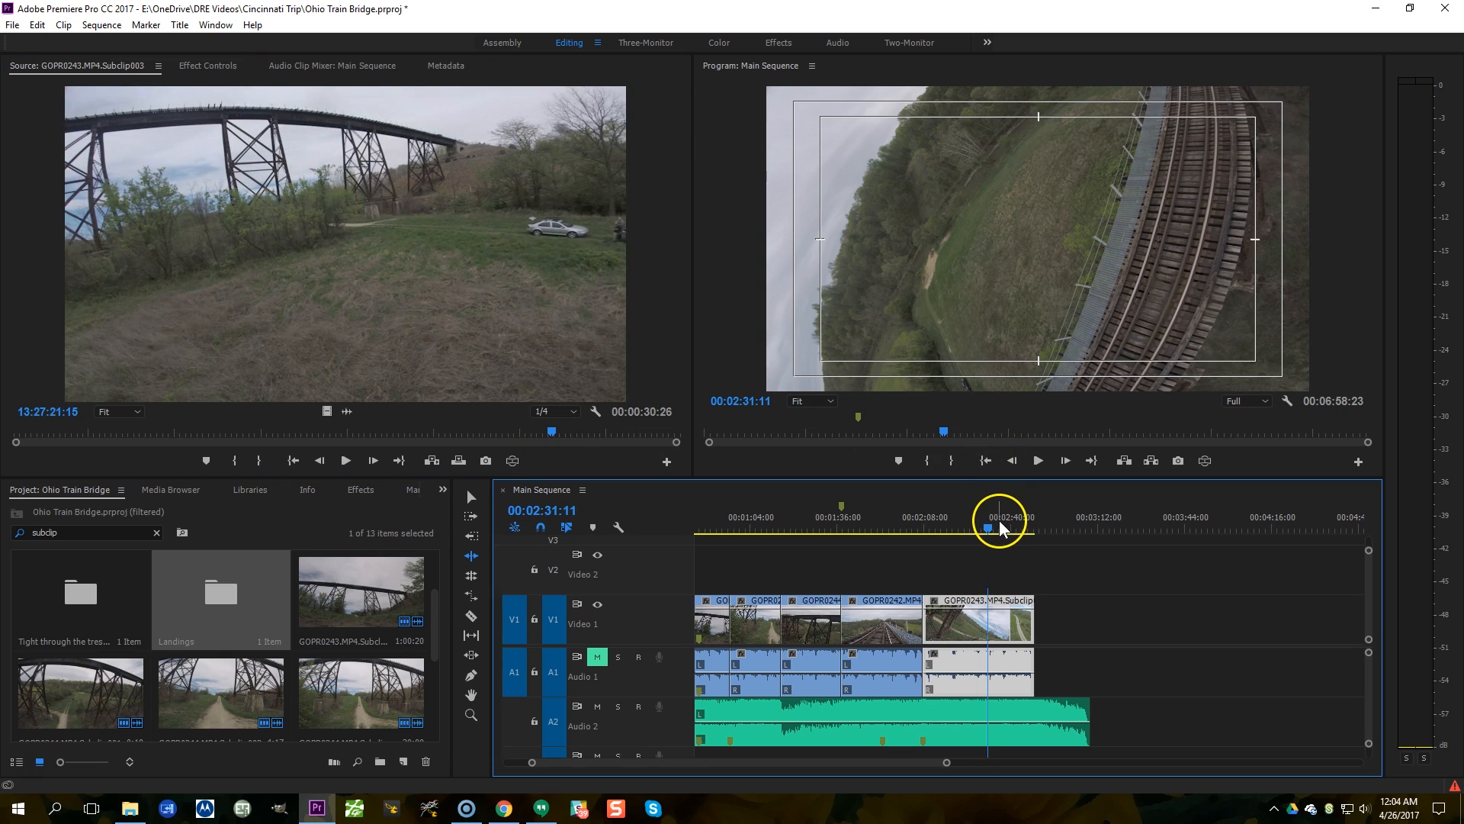
click(965, 527)
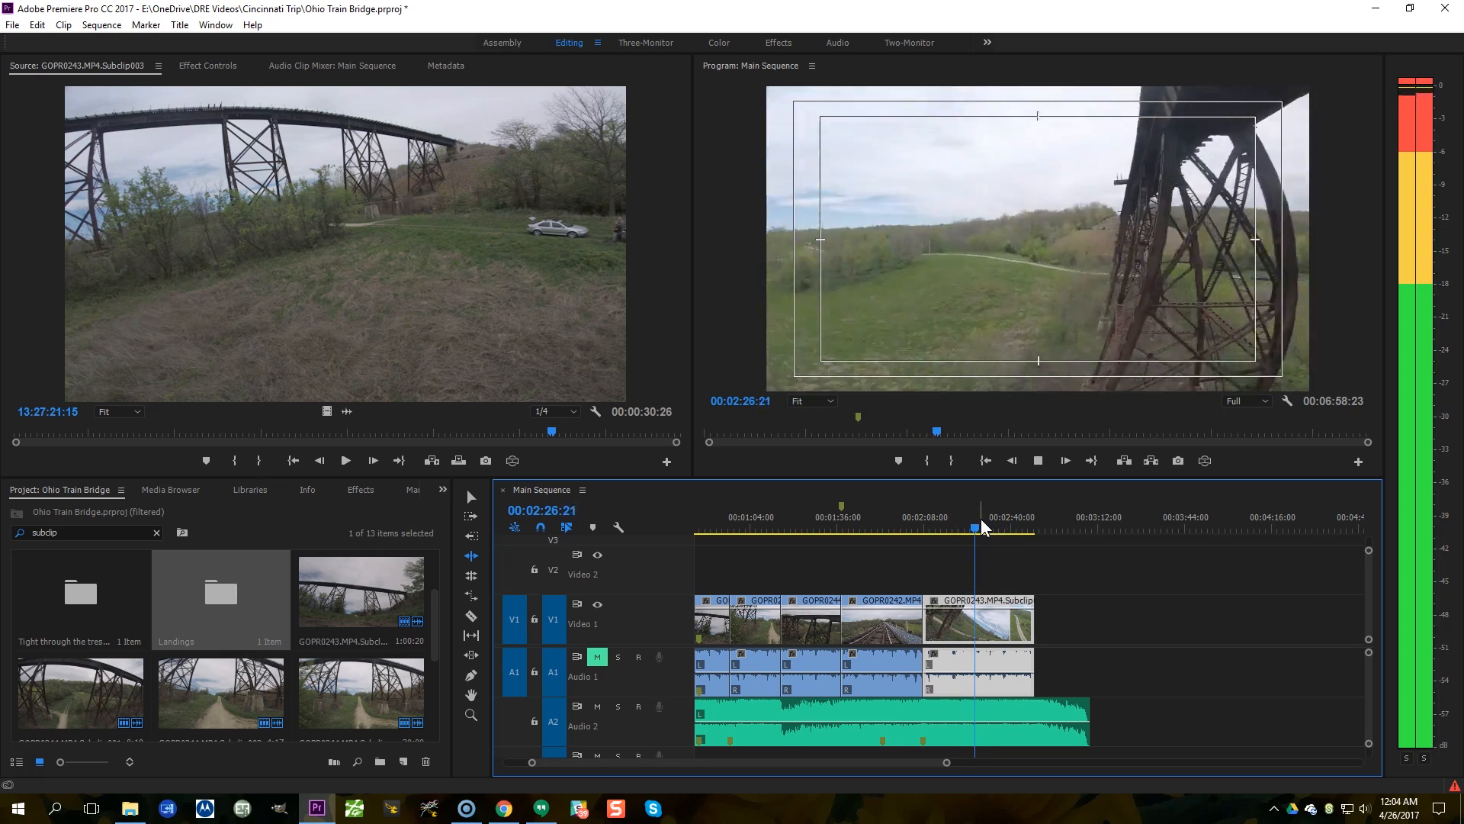
click(982, 528)
drag(982, 528, 1004, 529)
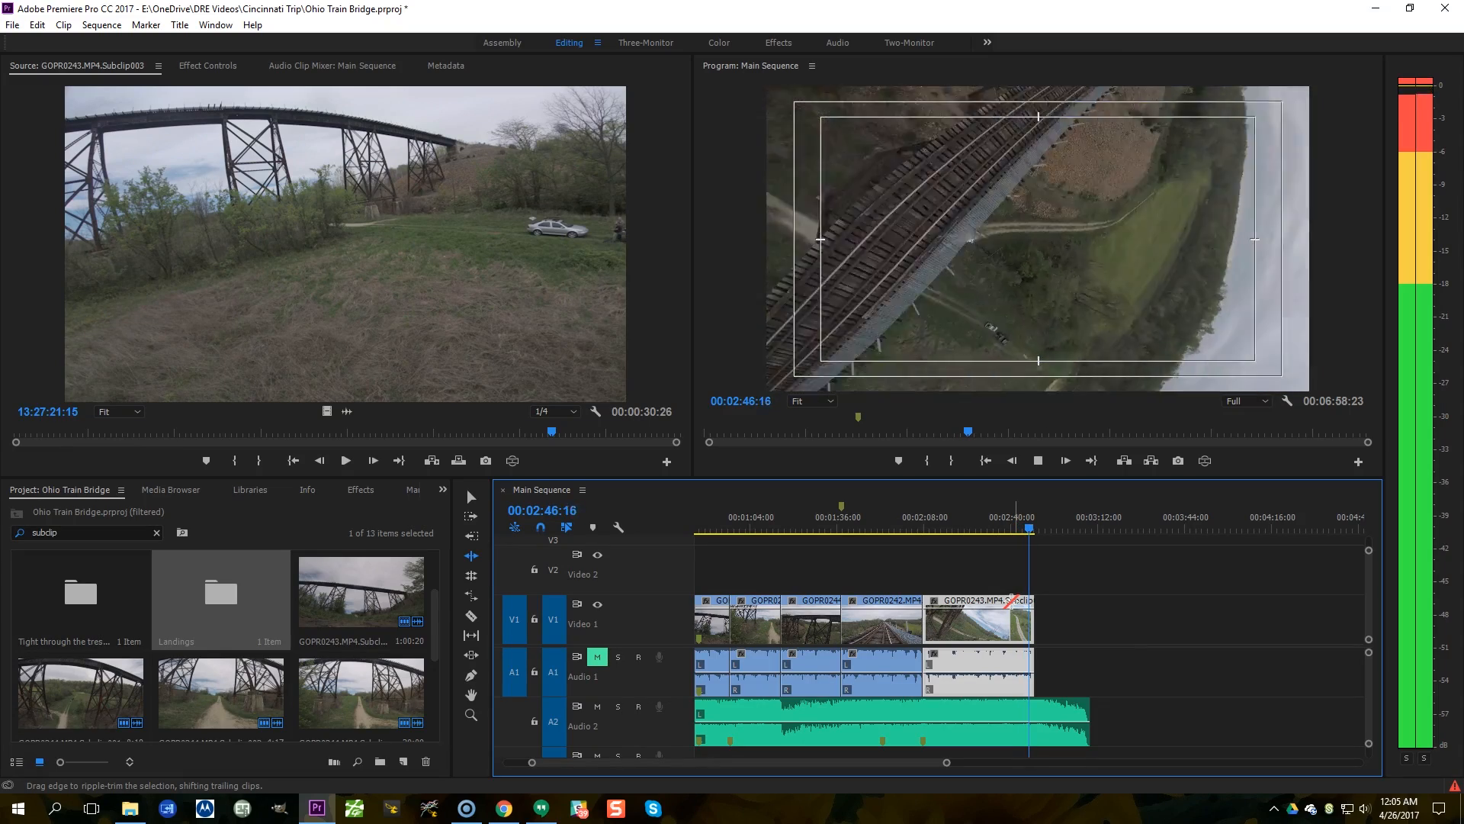
key(space)
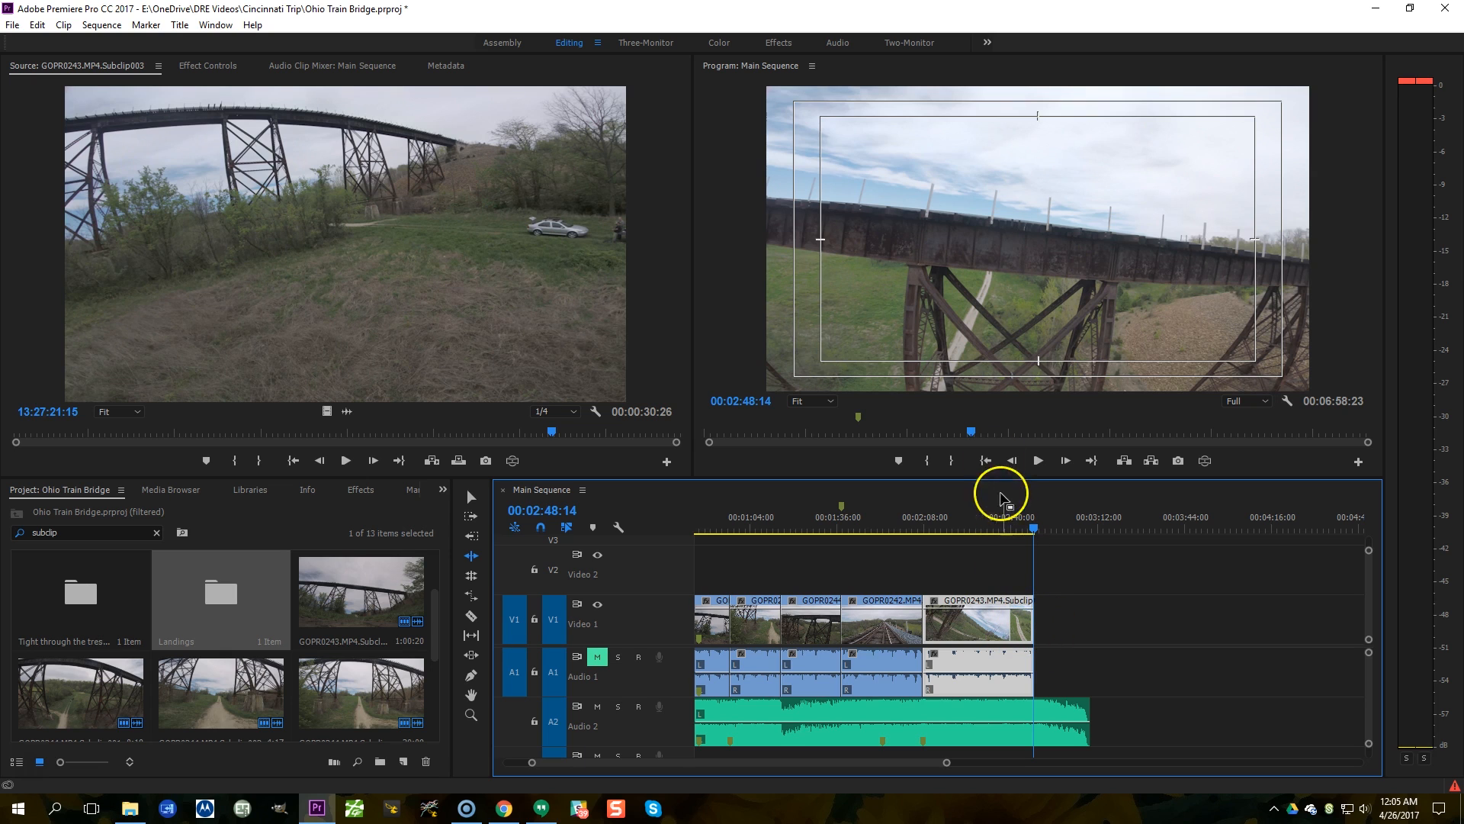
Step: Trim the end of GOPR0243.MP4.Subclip001 on the main sequence to 00:02:49:24
drag(1033, 621, 1059, 623)
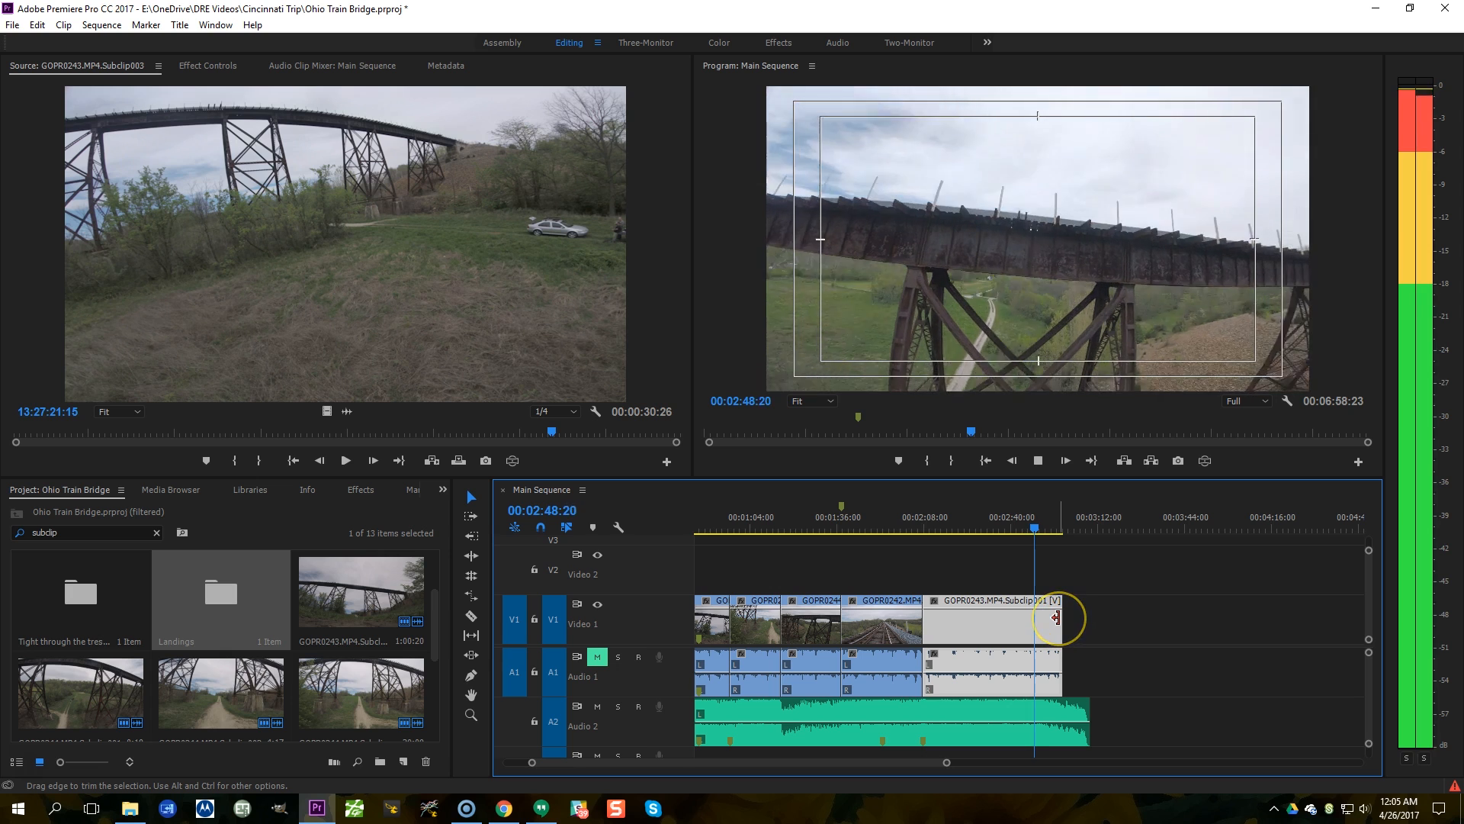
key(space)
drag(1062, 619, 1038, 617)
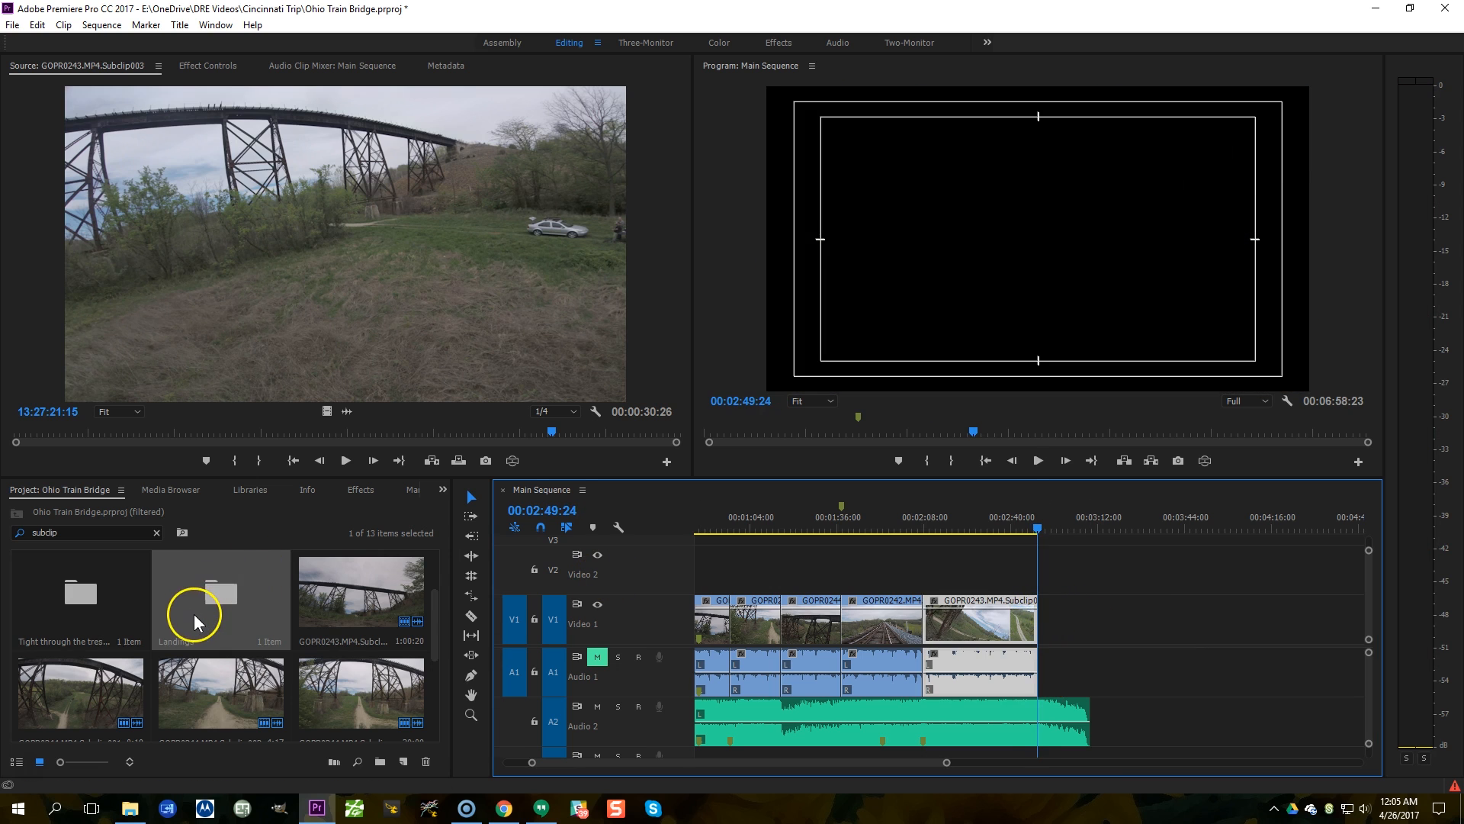
Step: Open GOPR0246.MP4.Subclip001 in the Source Monitor and play its opening to about 13:45:20:18 to examine the footage
scroll(193, 614, down, 2)
click(371, 580)
double_click(370, 579)
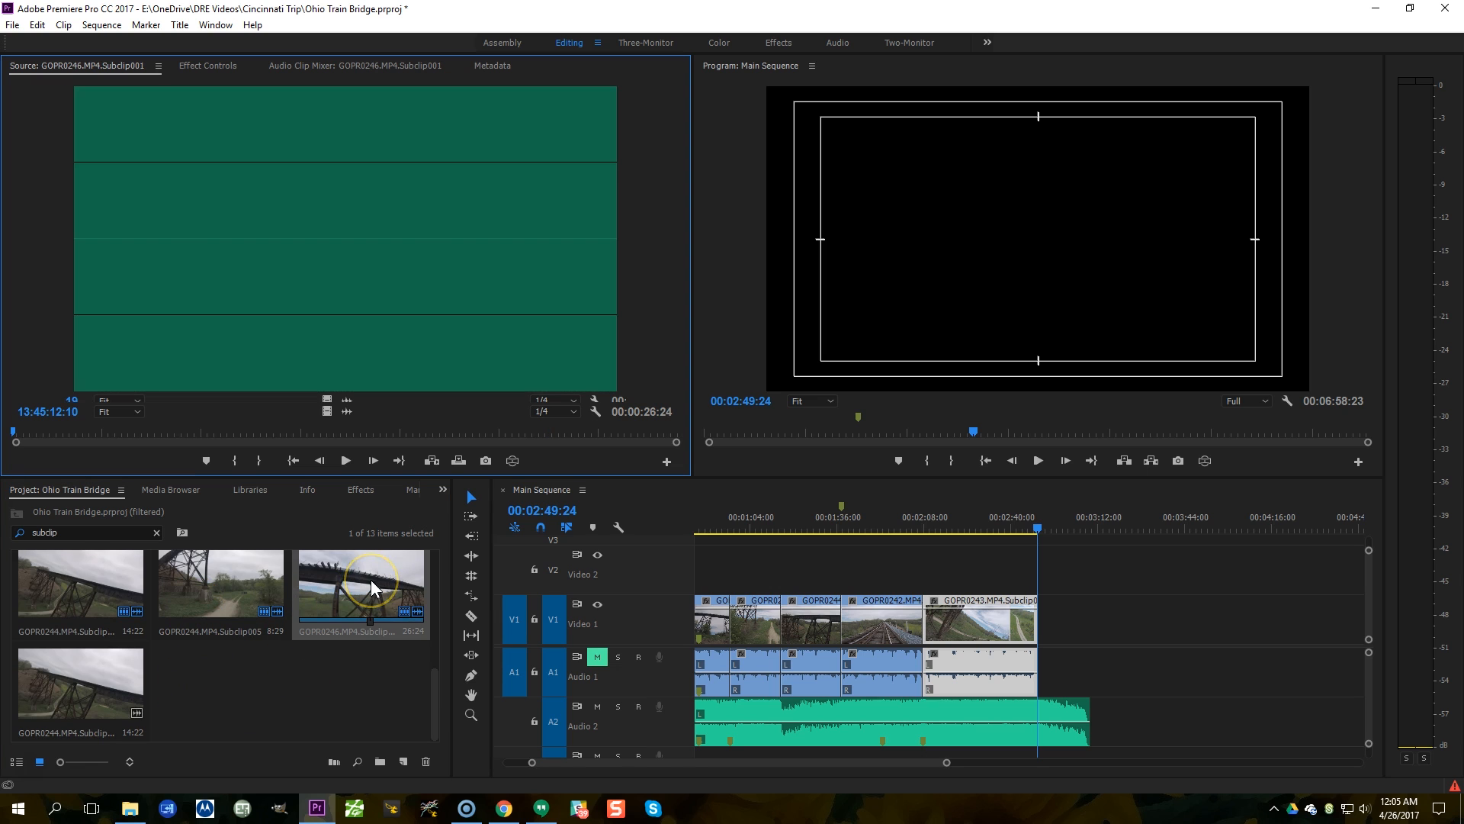
key(space)
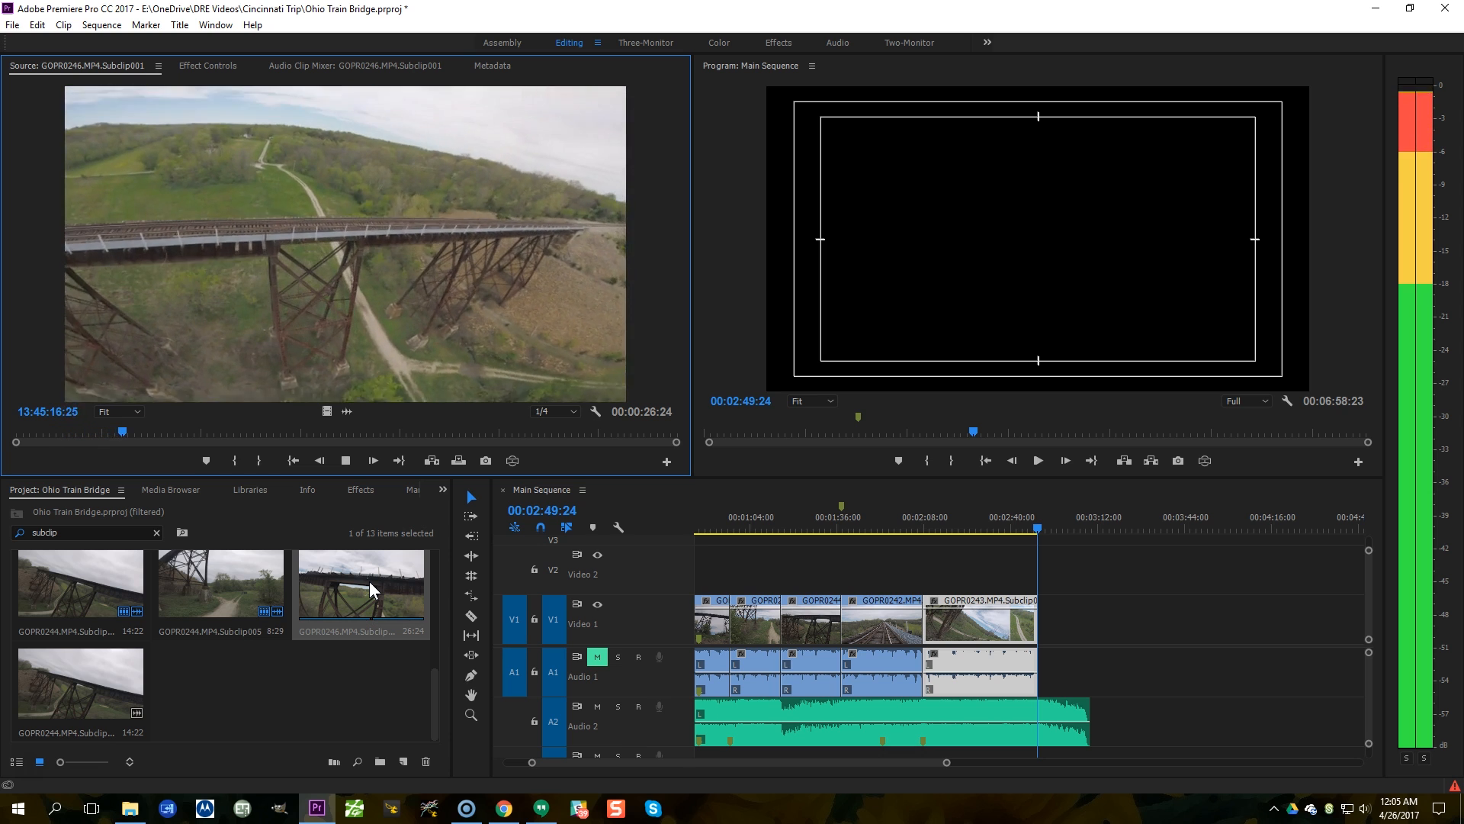
click(372, 581)
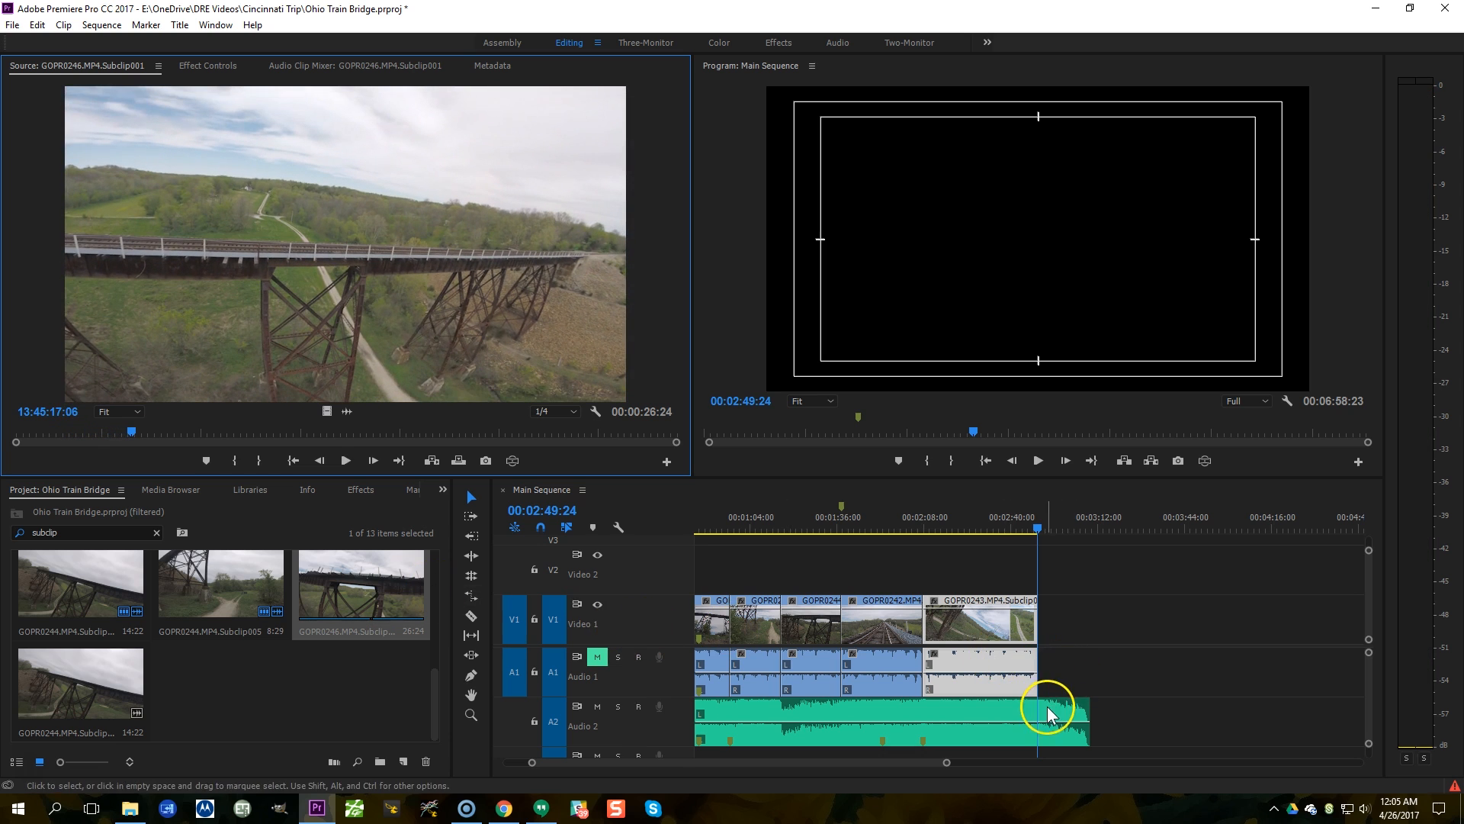
click(446, 318)
key(space)
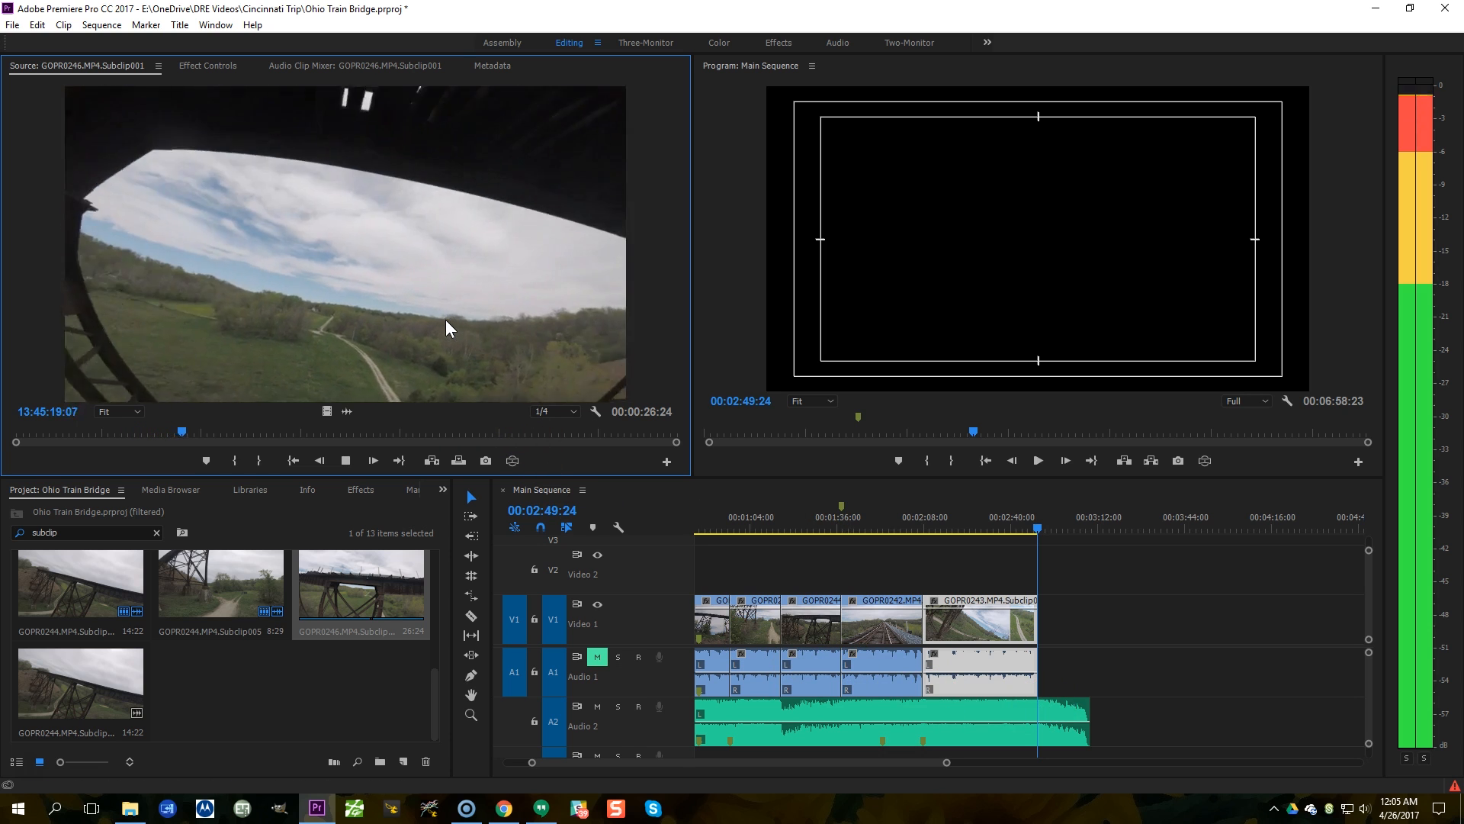
key(space)
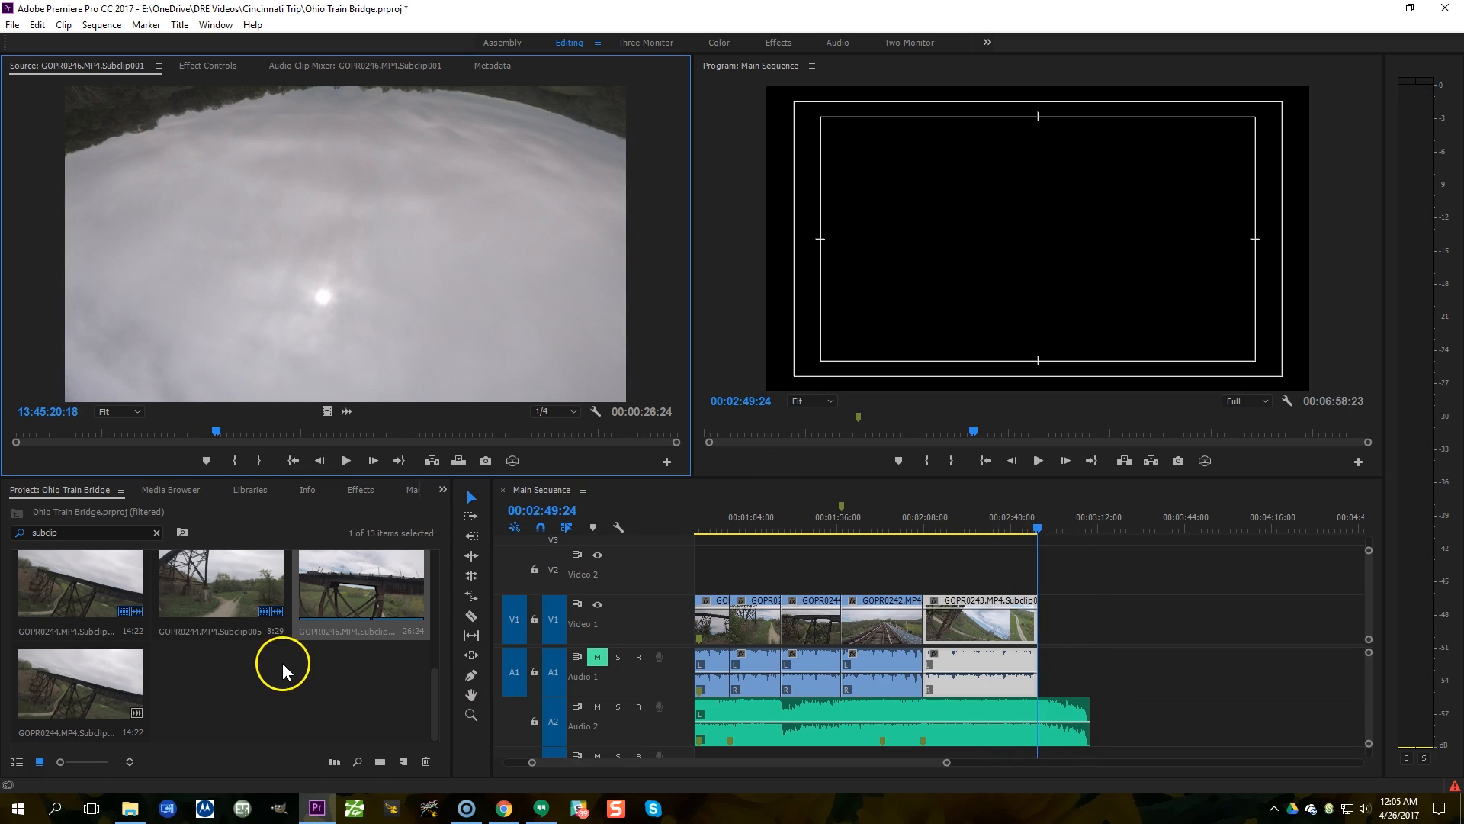
Step: Add GOPR0242.MP4.Subclip005 from the Crashes bin to the main sequence, directly after GOPR0243.MP4.Subclip001
scroll(203, 654, up, 3)
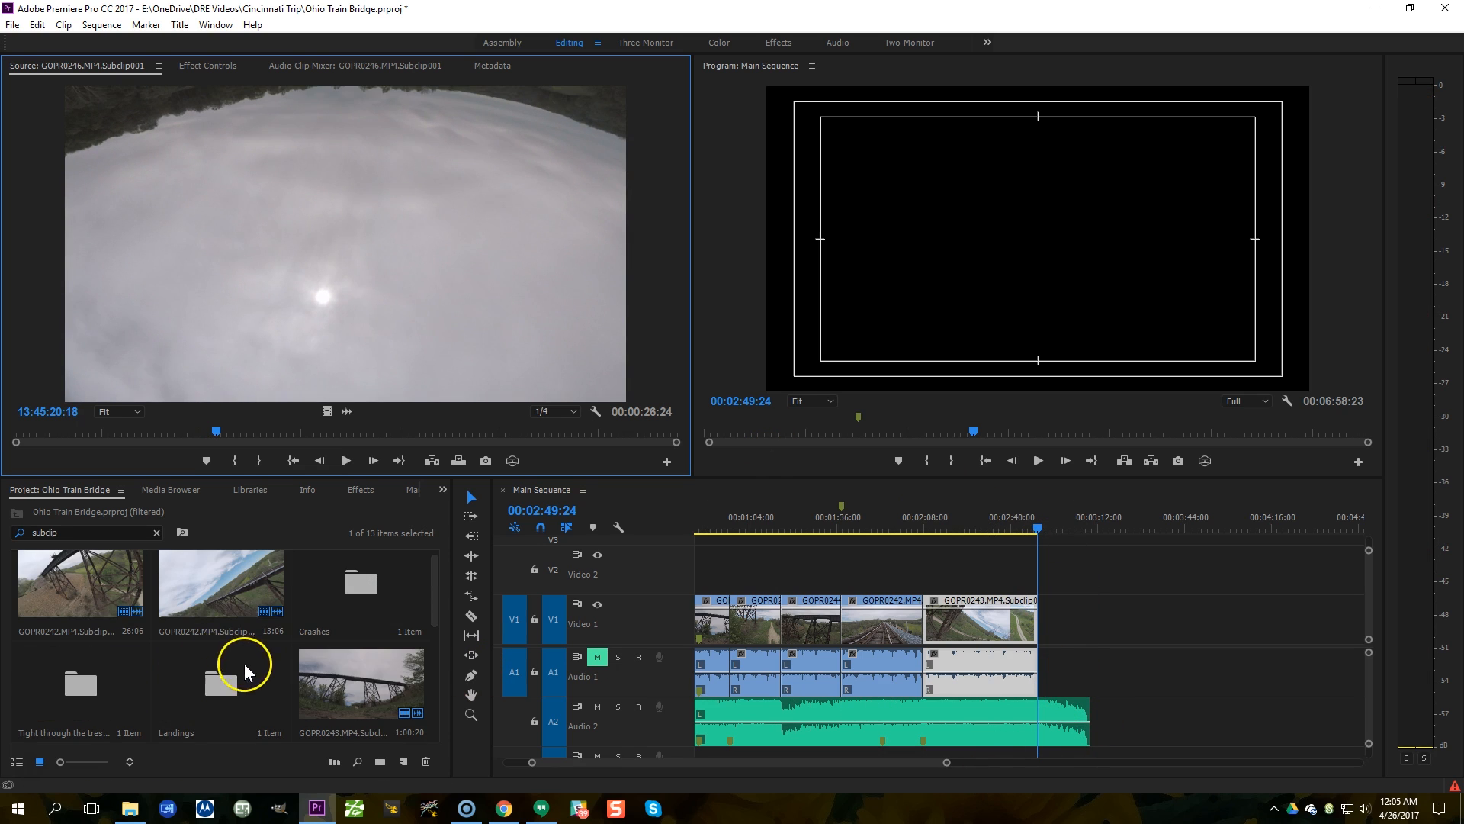
double_click(372, 587)
drag(146, 219, 1054, 603)
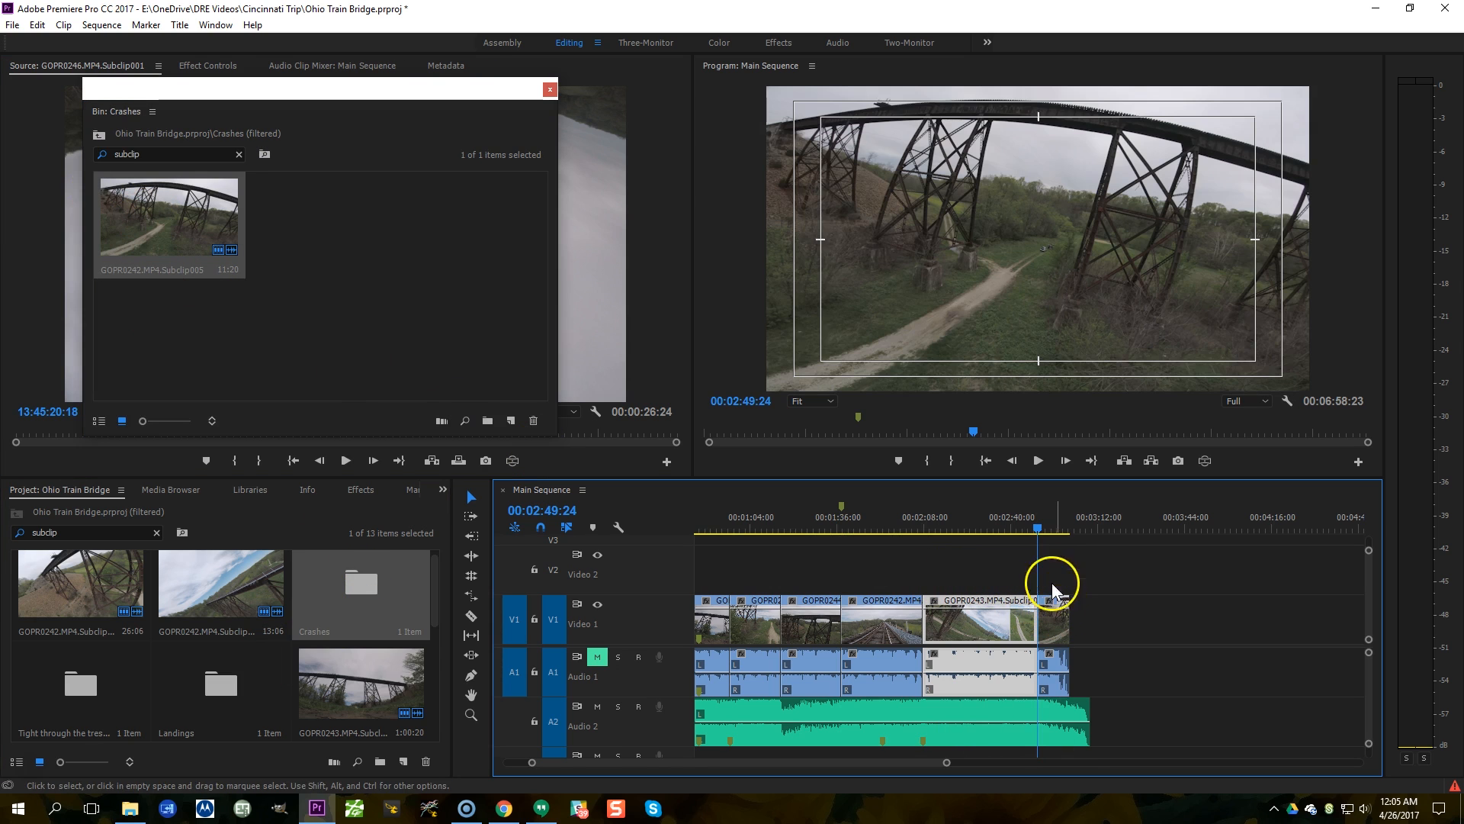
Step: Play from about 00:02:45 through the crash clip to 00:03:00:12 to check how it fits the music
key(=)
key(=)
key(=)
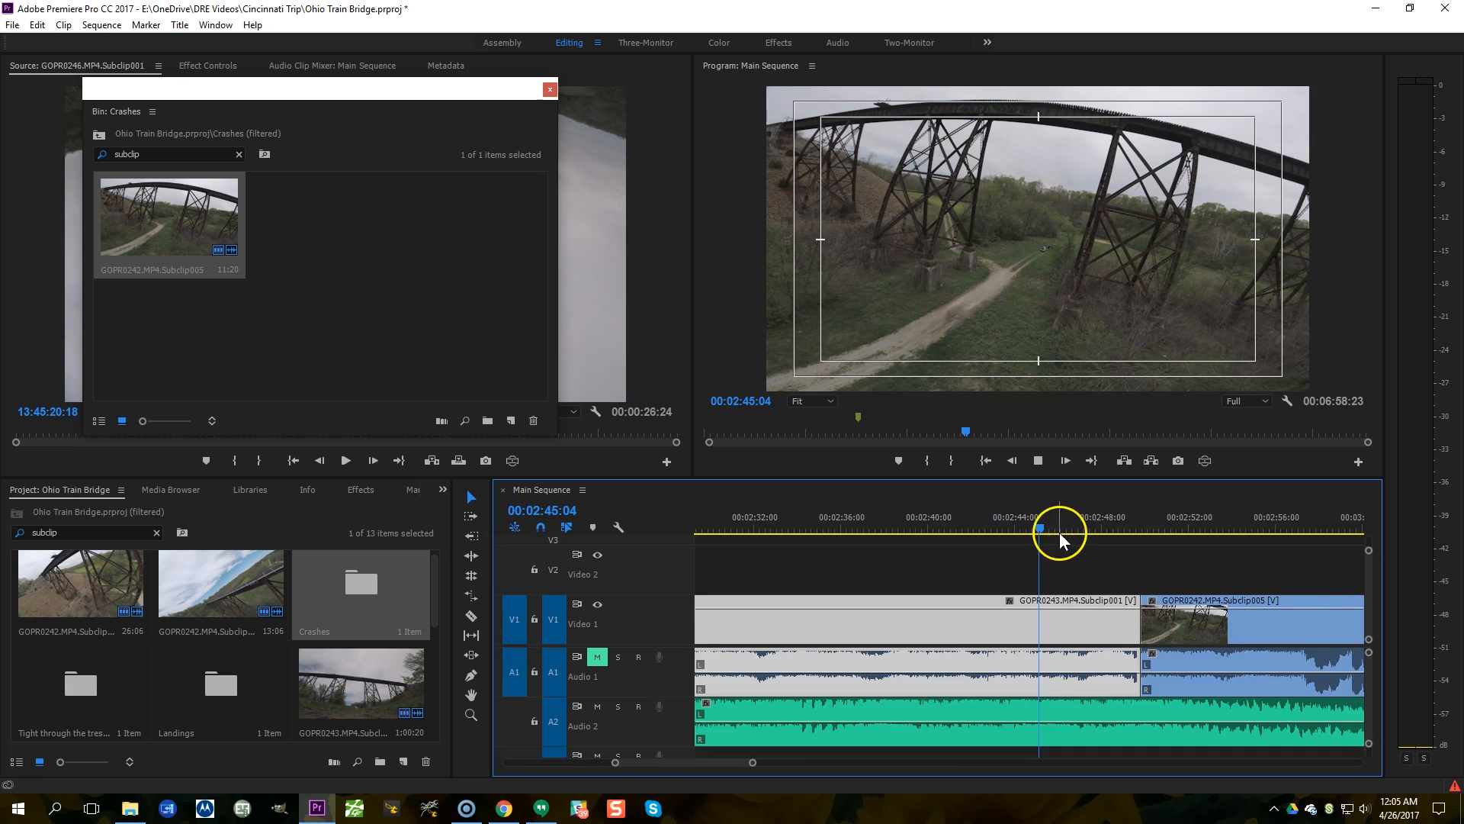
scroll(1059, 533, down, 2)
key(space)
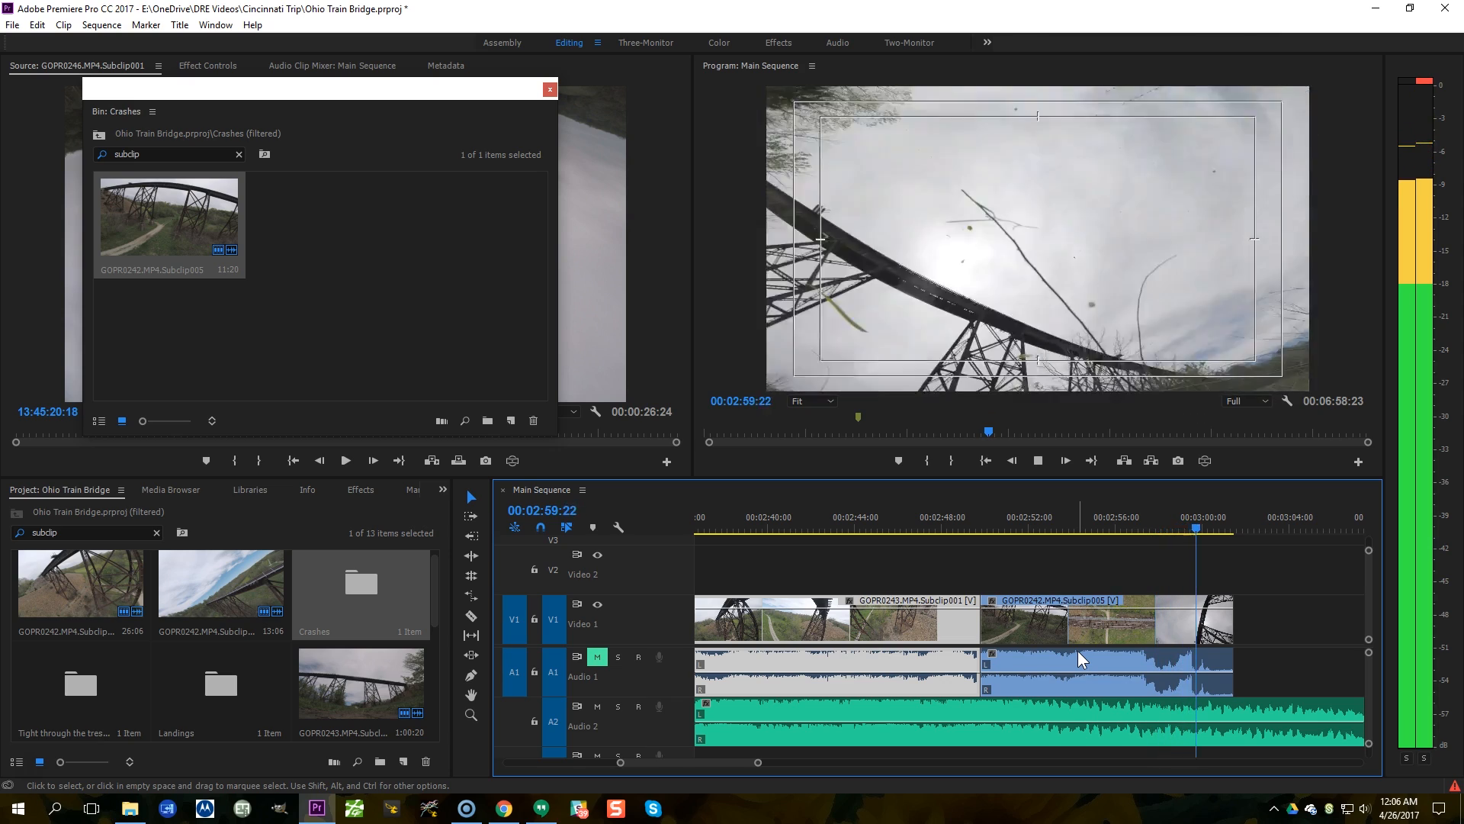
key(space)
Step: Replay from about 00:02:48 and mark the beat on the music clip at about 00:02:56
scroll(941, 634, down, 5)
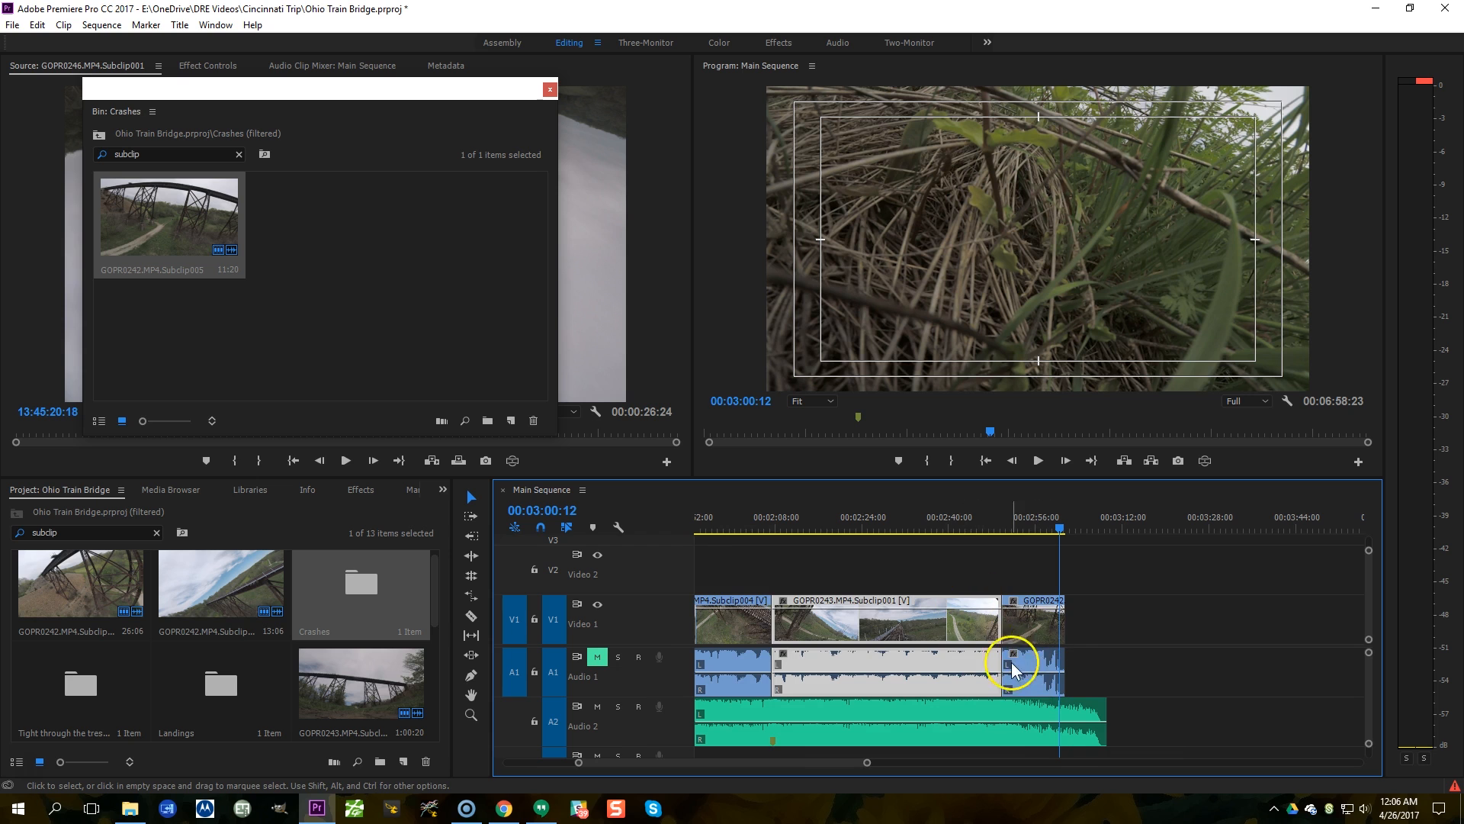
scroll(1022, 704, up, 6)
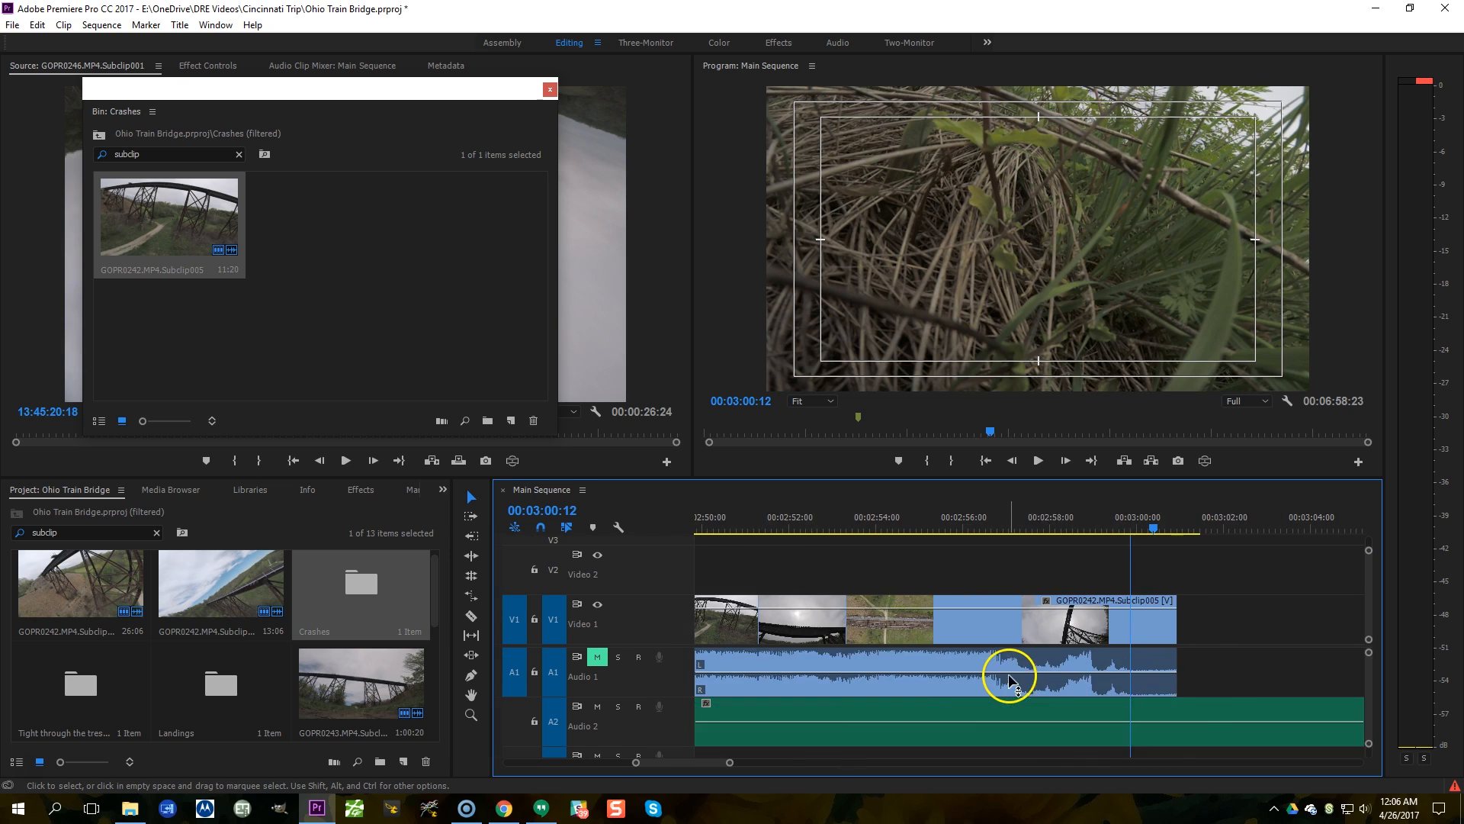
scroll(1009, 678, down, 4)
click(949, 513)
key(space)
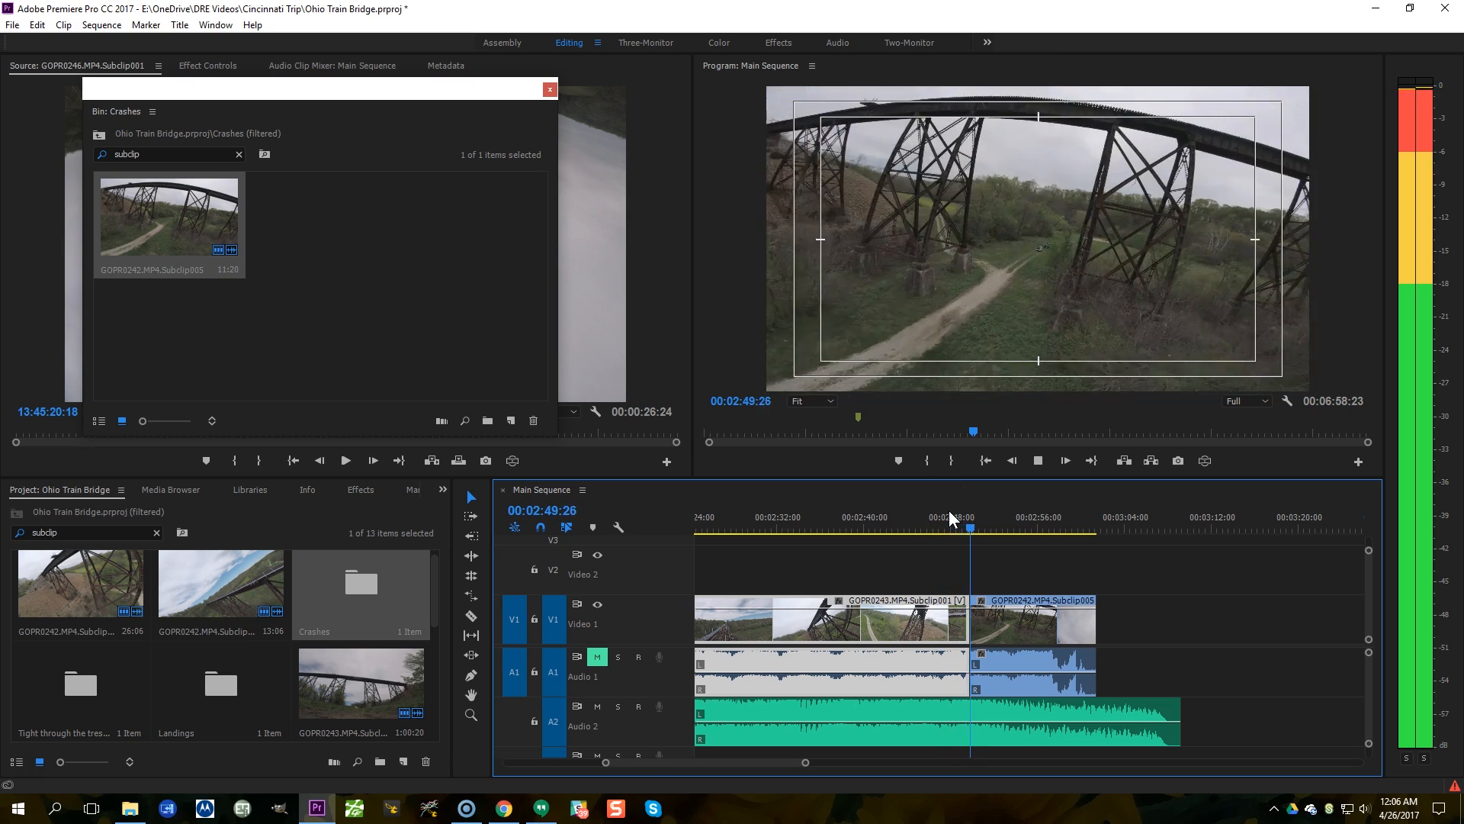
click(1061, 739)
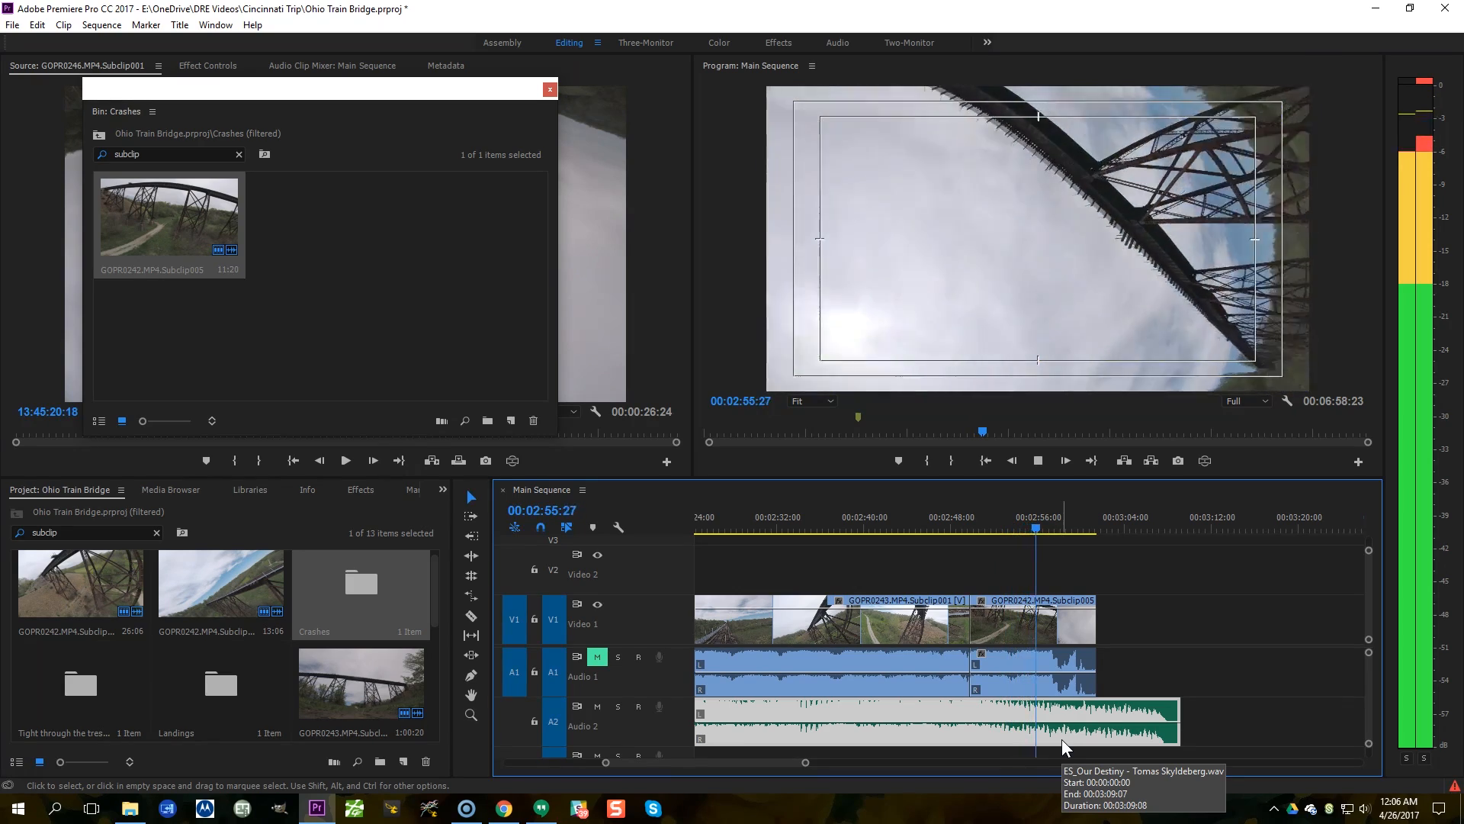
key(m)
key(space)
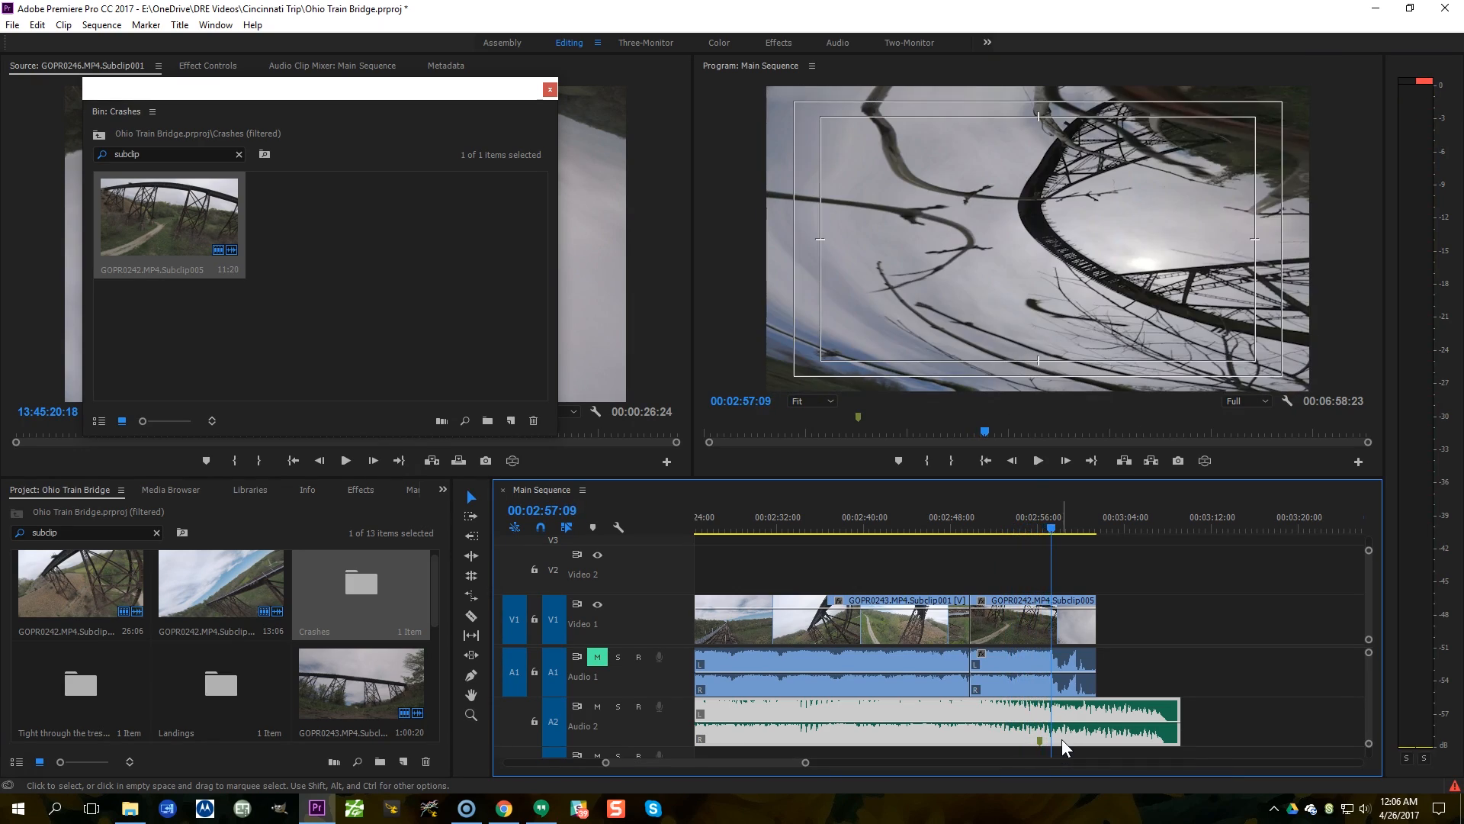
Step: Trim the end of GOPR0243.MP4.Subclip001 back to about 00:02:40 and shift the crash clip slightly later
click(954, 623)
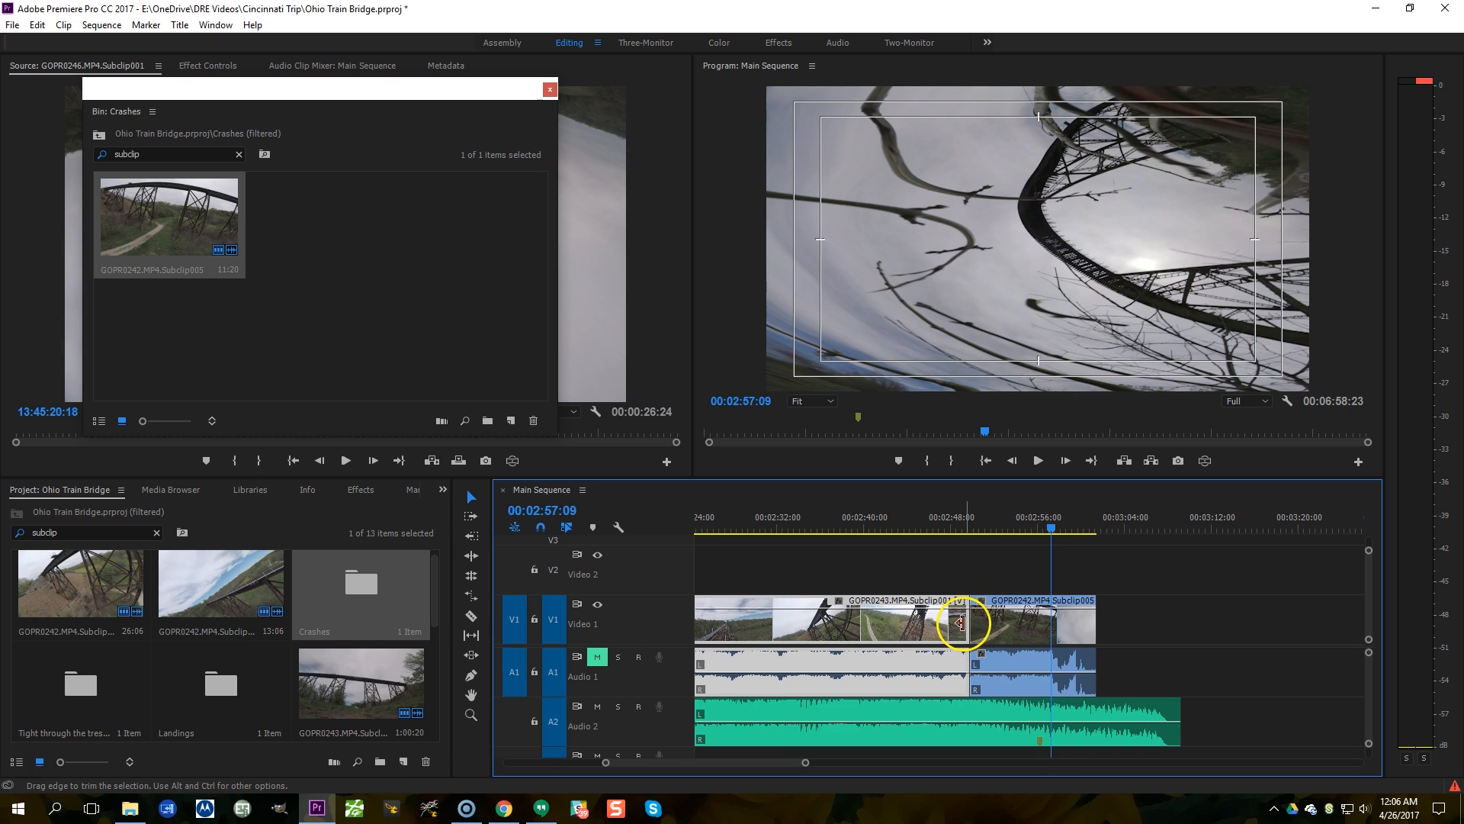
drag(925, 626, 861, 618)
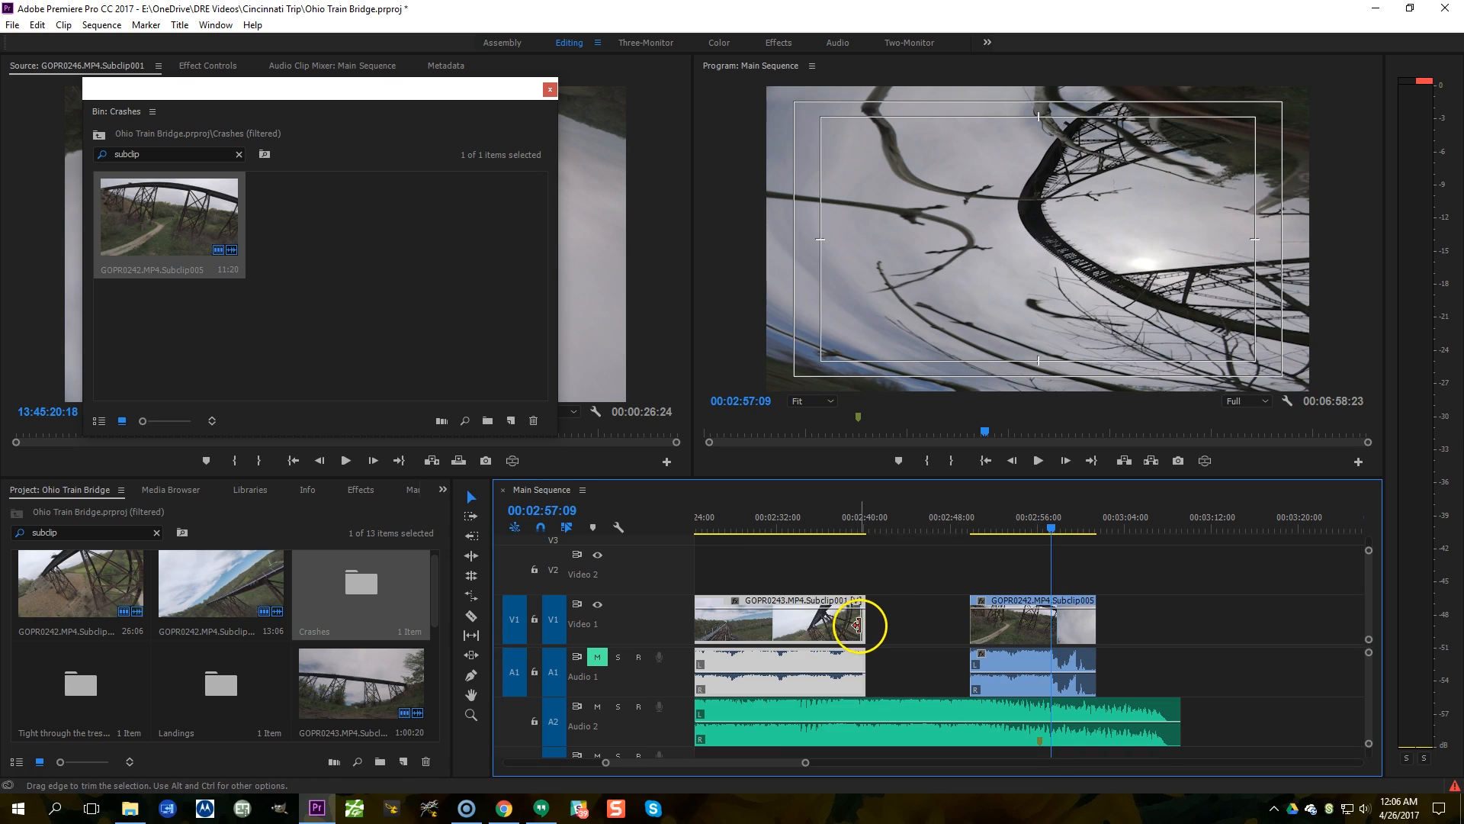
drag(981, 618, 993, 618)
Step: Find the frame where the drone hits the branches at 00:02:58:16 and add a marker there on the crash clip
click(1024, 525)
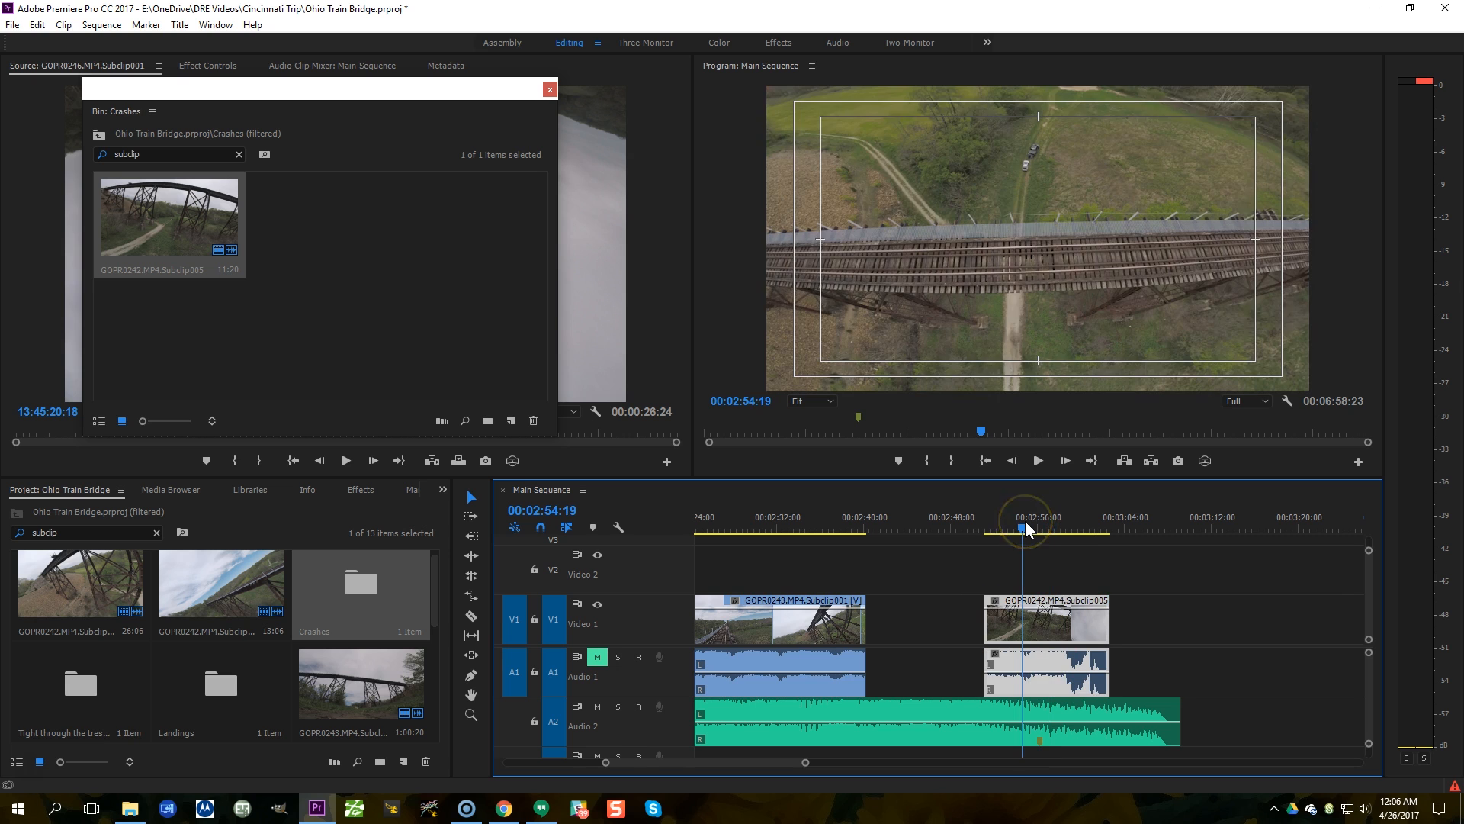
drag(1025, 520, 1063, 534)
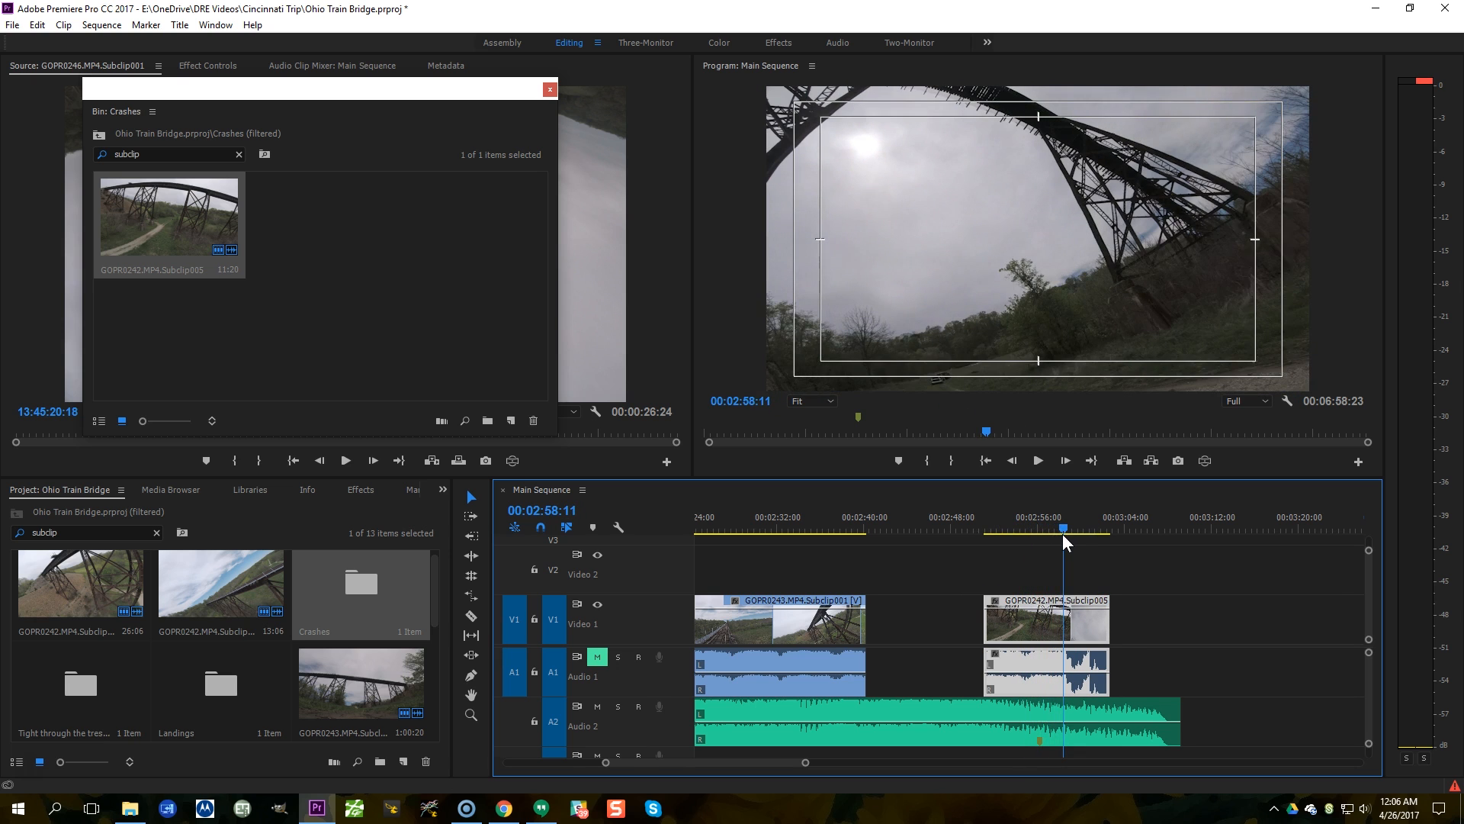
key(Right)
key(Right)
key(Right)
key(Right)
key(Right)
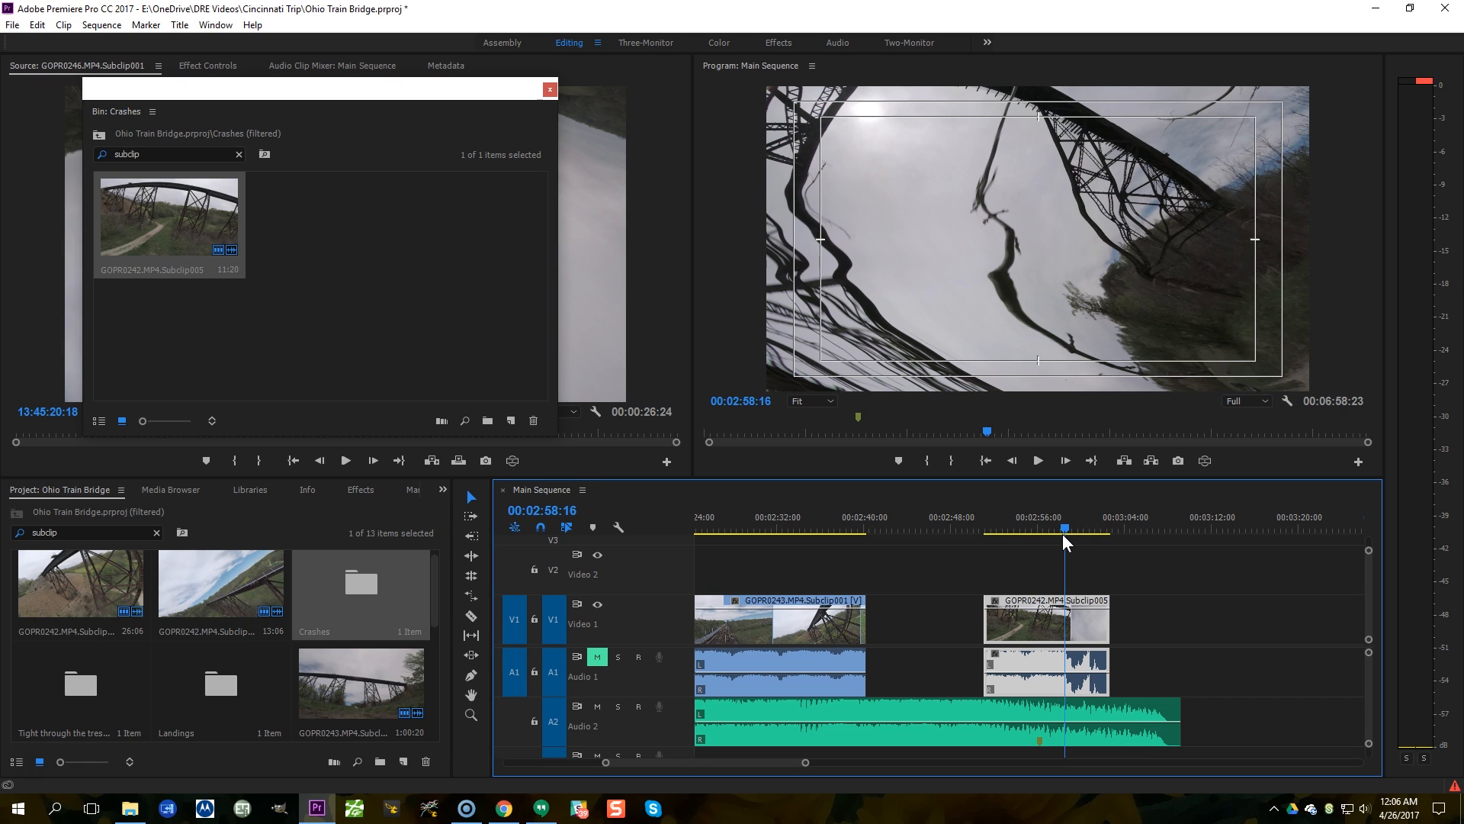
key(m)
Step: Move the crash clip earlier so its impact marker lines up with the music marker, and play the result to 00:02:59:23
drag(1092, 616, 1066, 616)
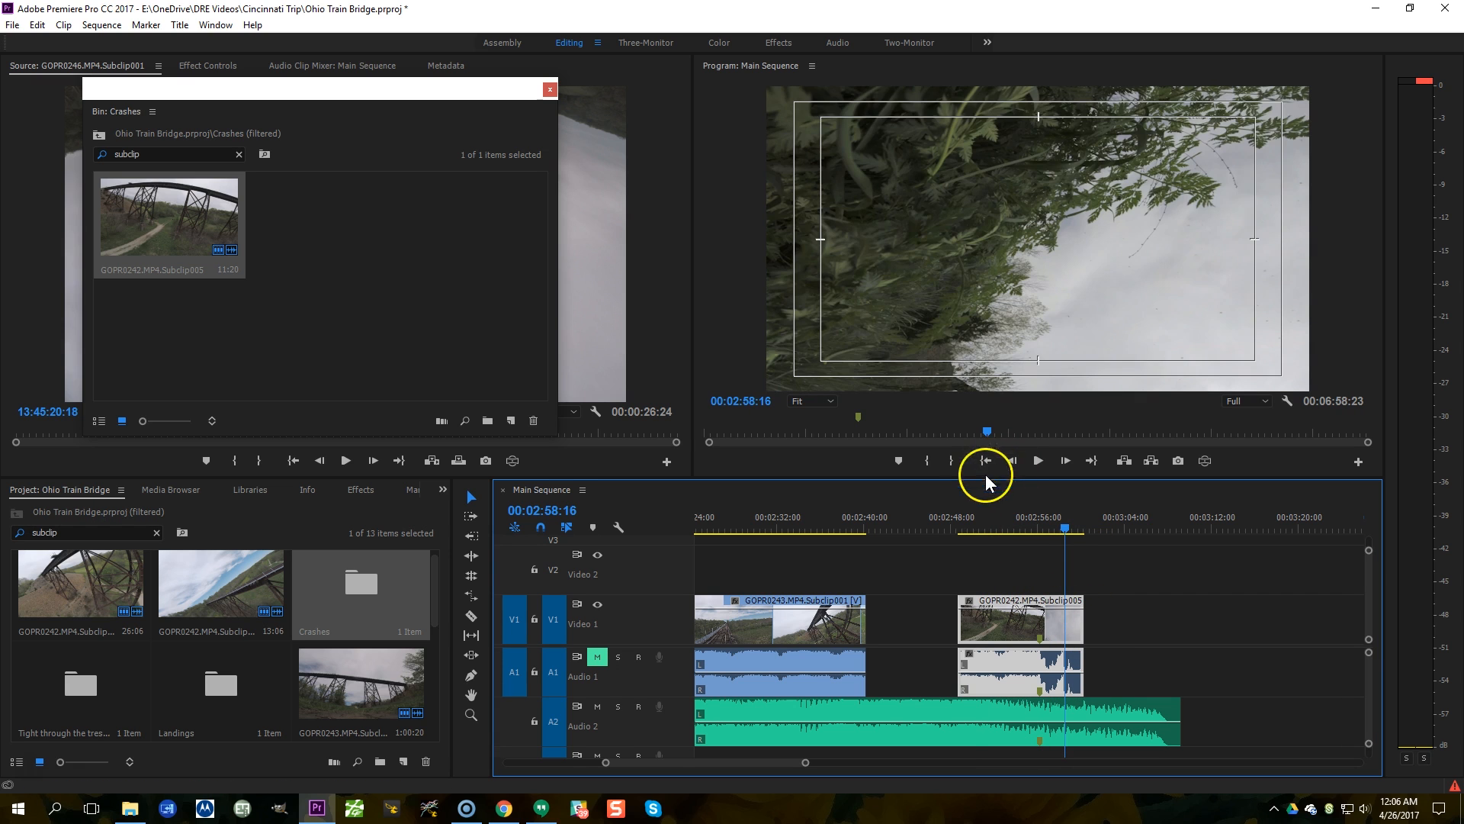
click(972, 519)
key(space)
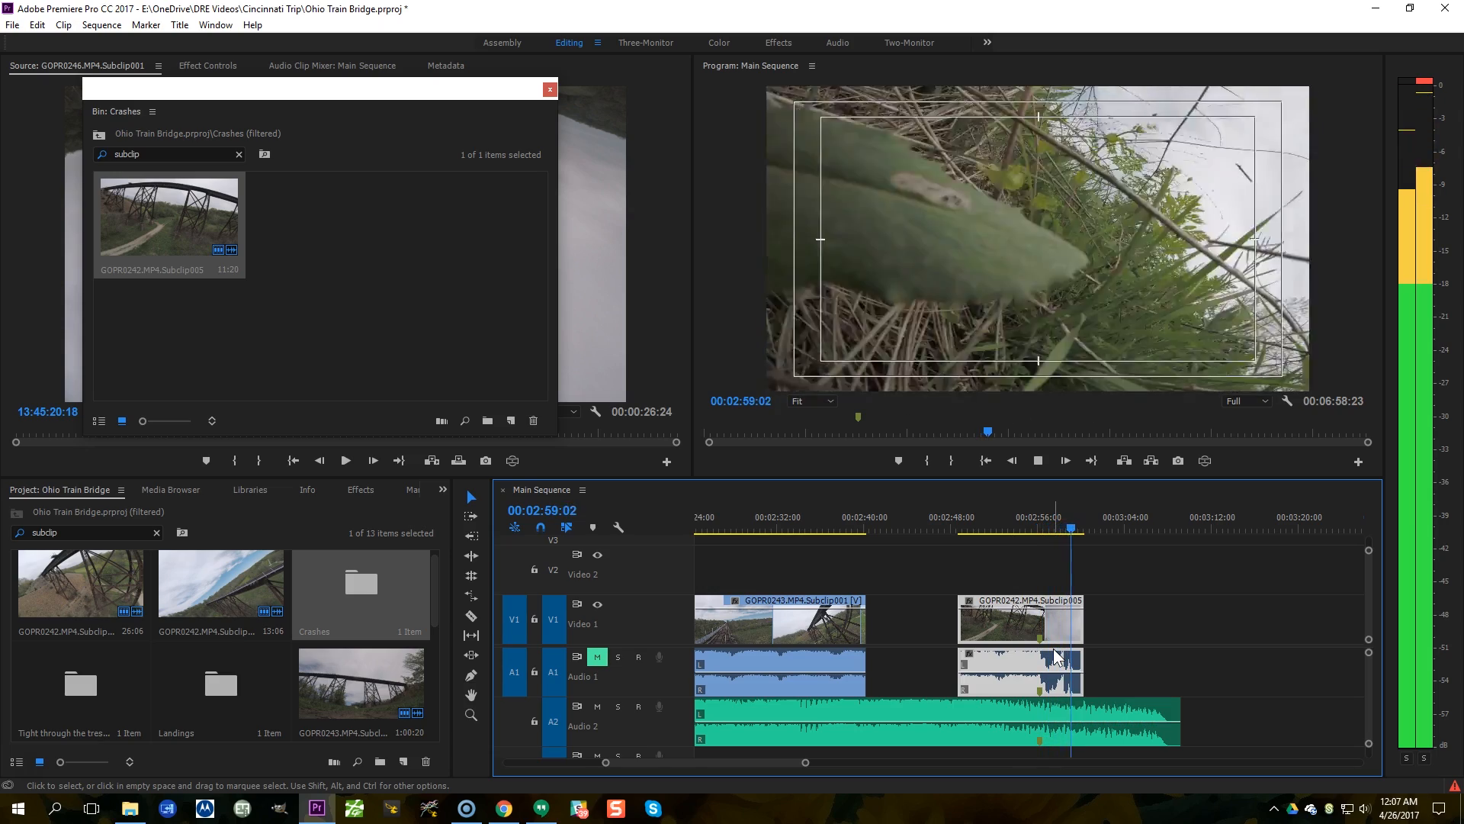
key(space)
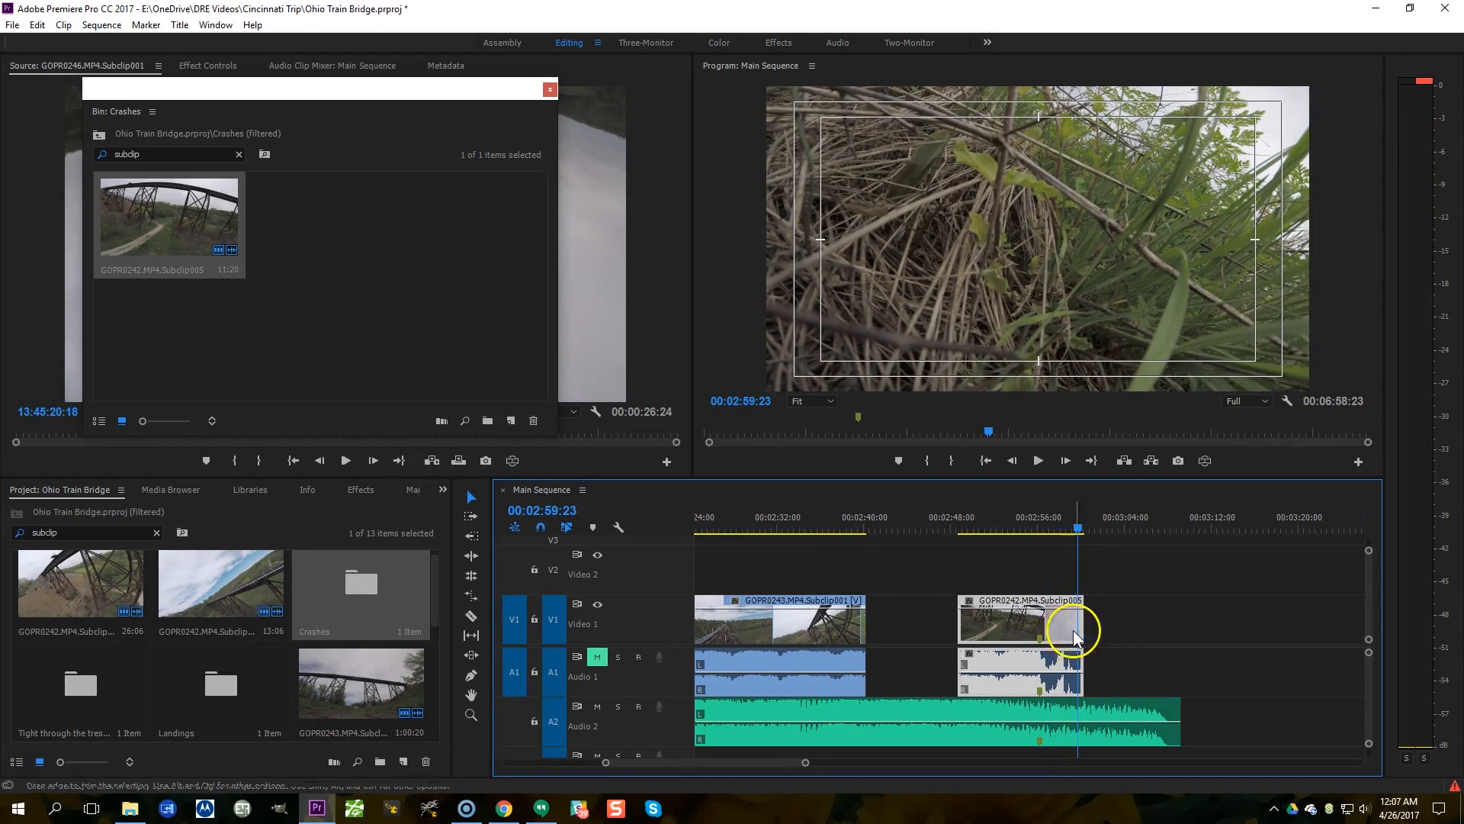
Step: Extend the end of the crash clip to the end of the music and play on to 00:03:07:12
drag(1081, 630, 1179, 630)
key(space)
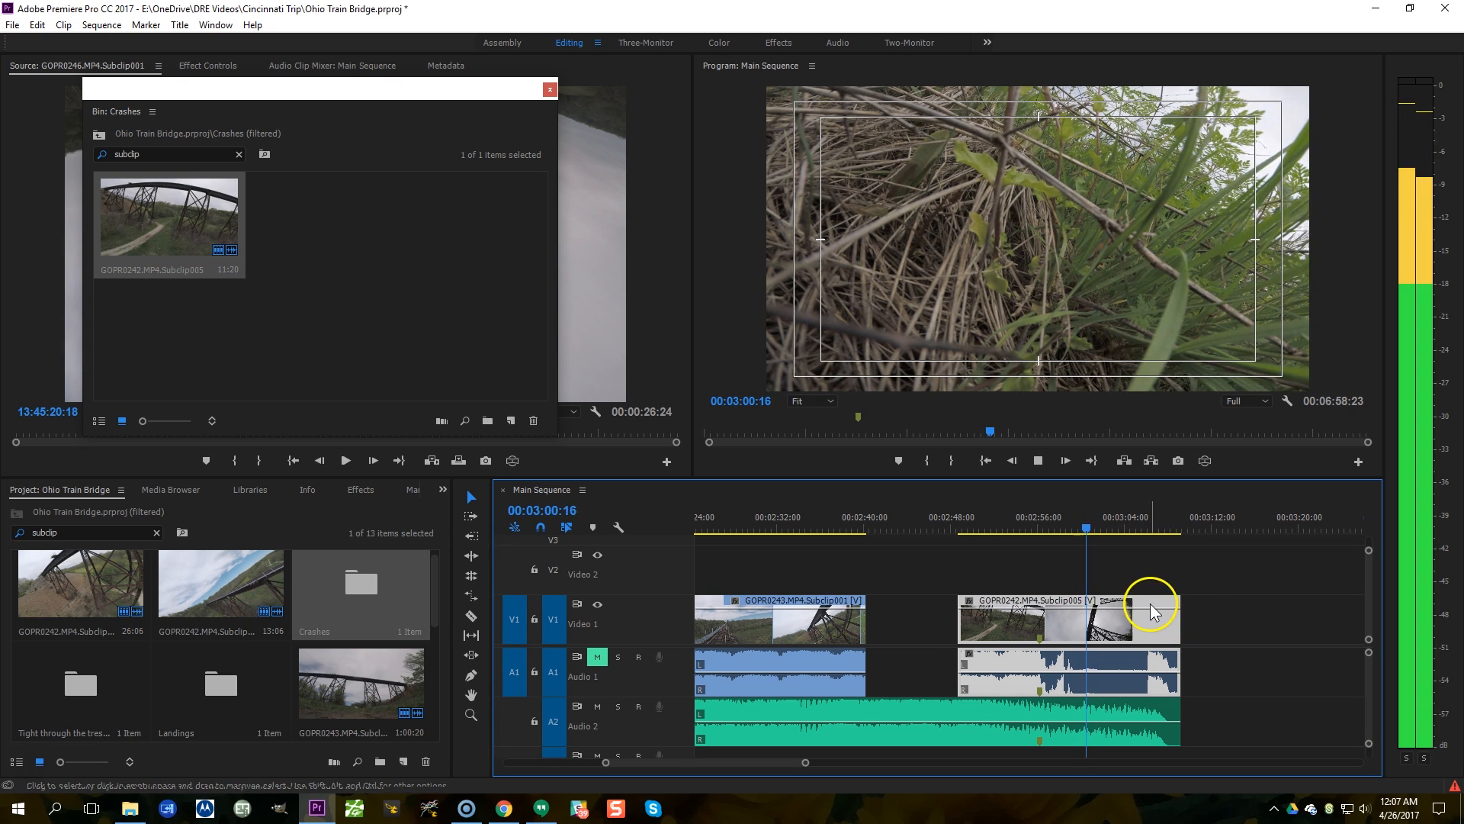
scroll(1150, 596, down, 3)
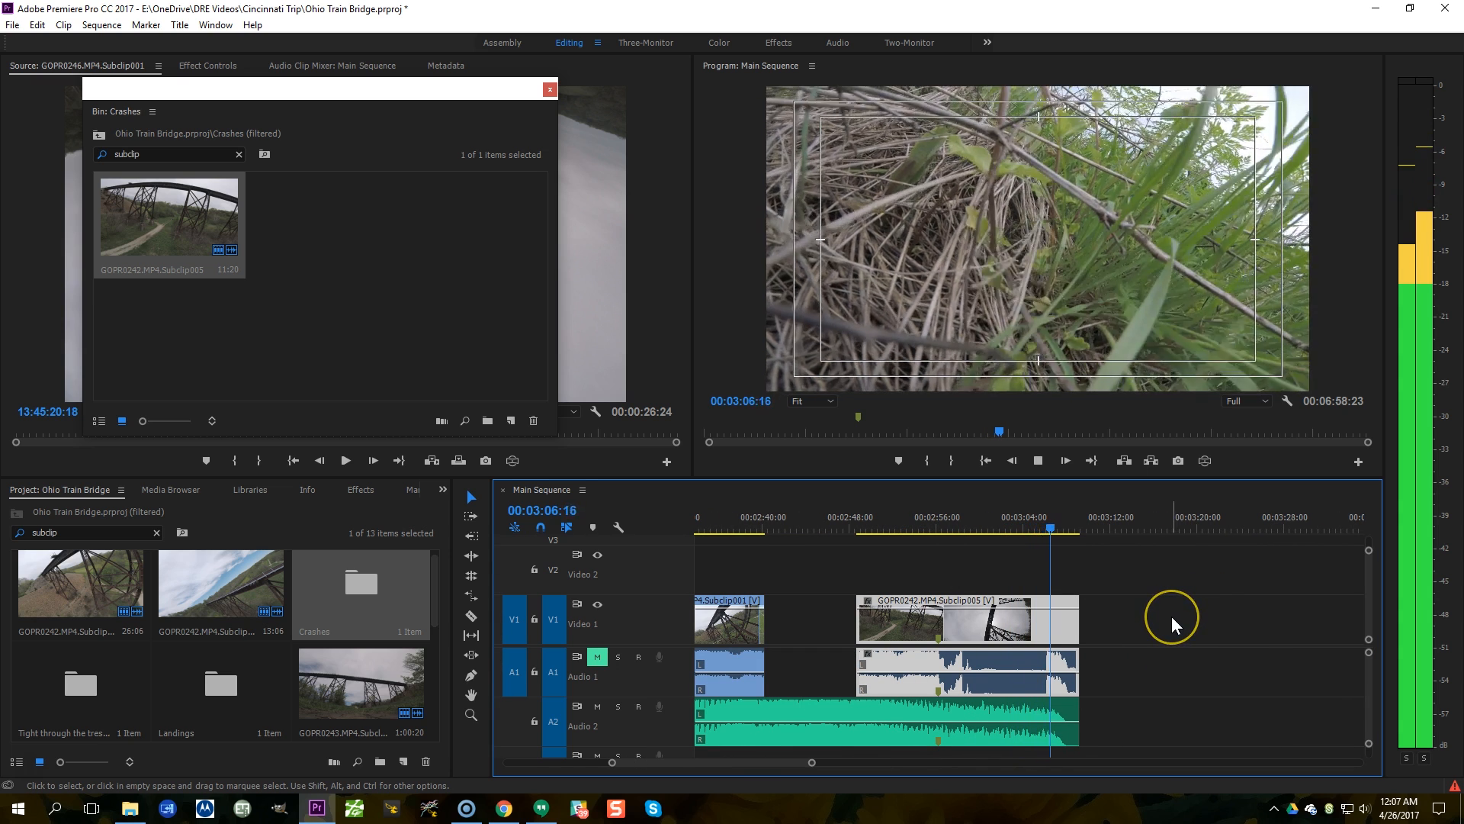
key(space)
Step: Split the crash clip at about 00:03:05 and delete the piece after the cut
key(c)
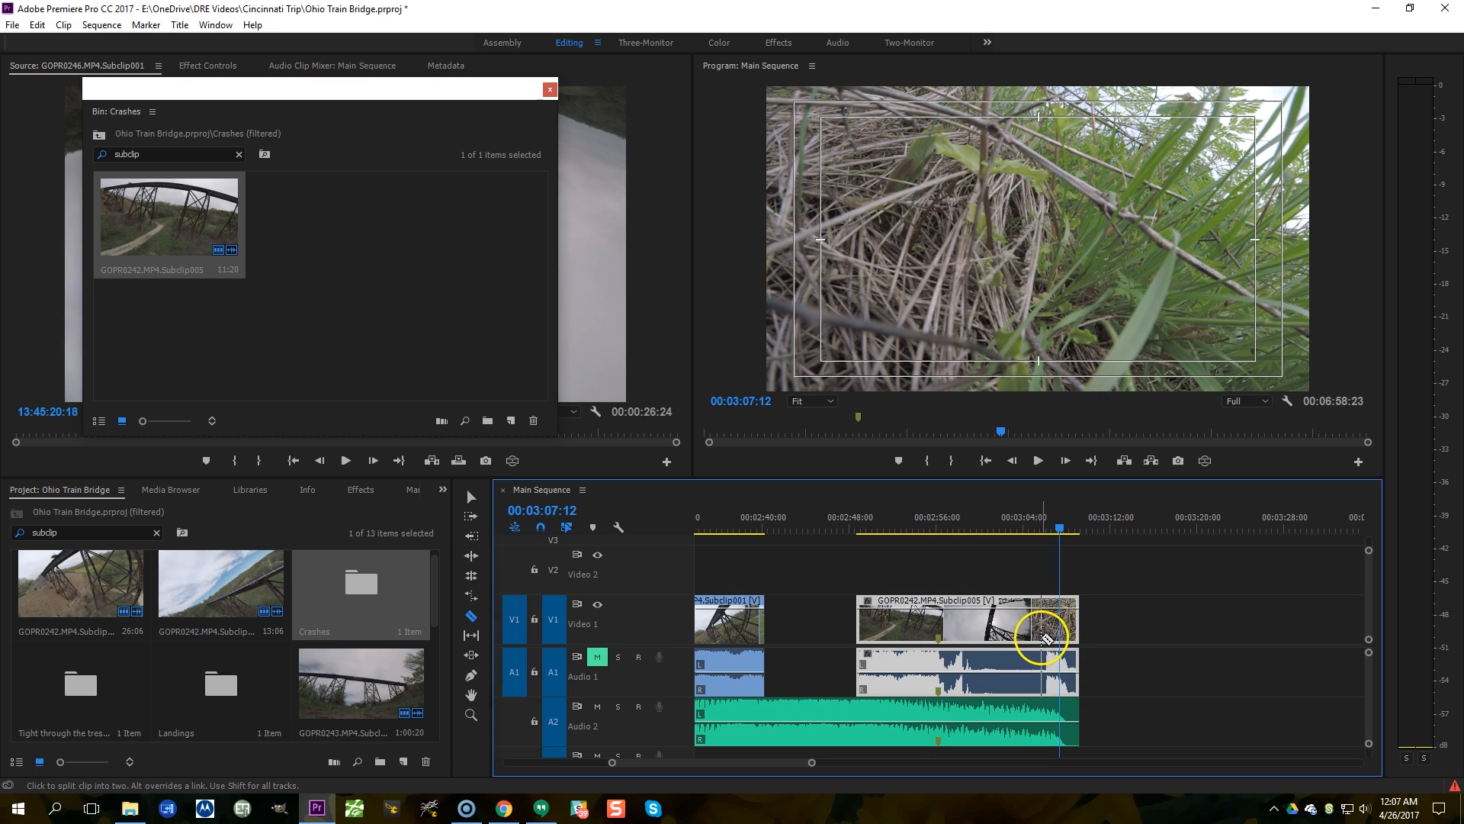
click(1041, 637)
key(v)
click(1051, 631)
key(Delete)
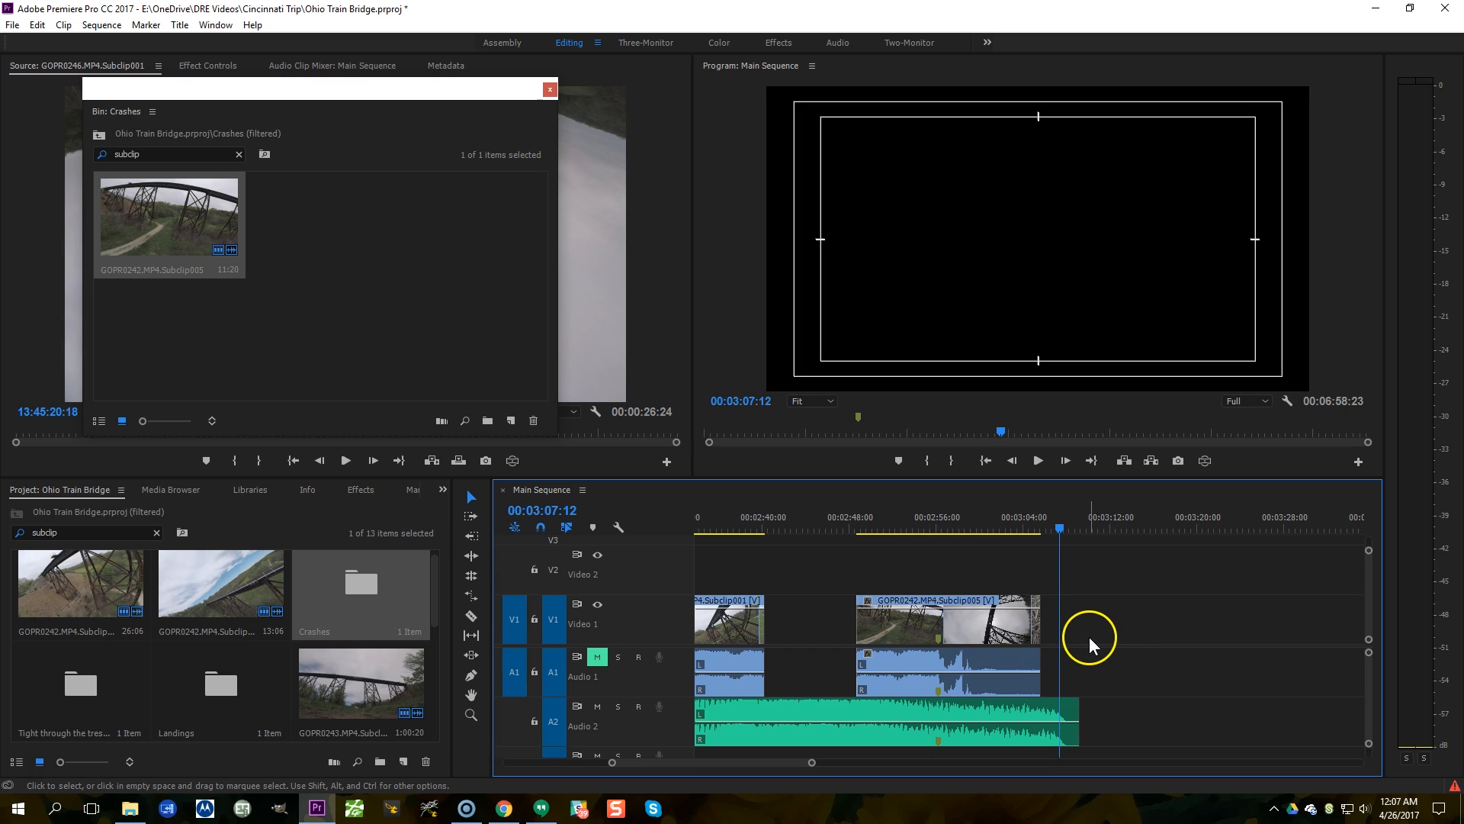
Step: Extend the end of GOPR0243.MP4.Subclip001 to meet the crash clip, and place the playhead at 00:02:39:10
scroll(1098, 633, up, 3)
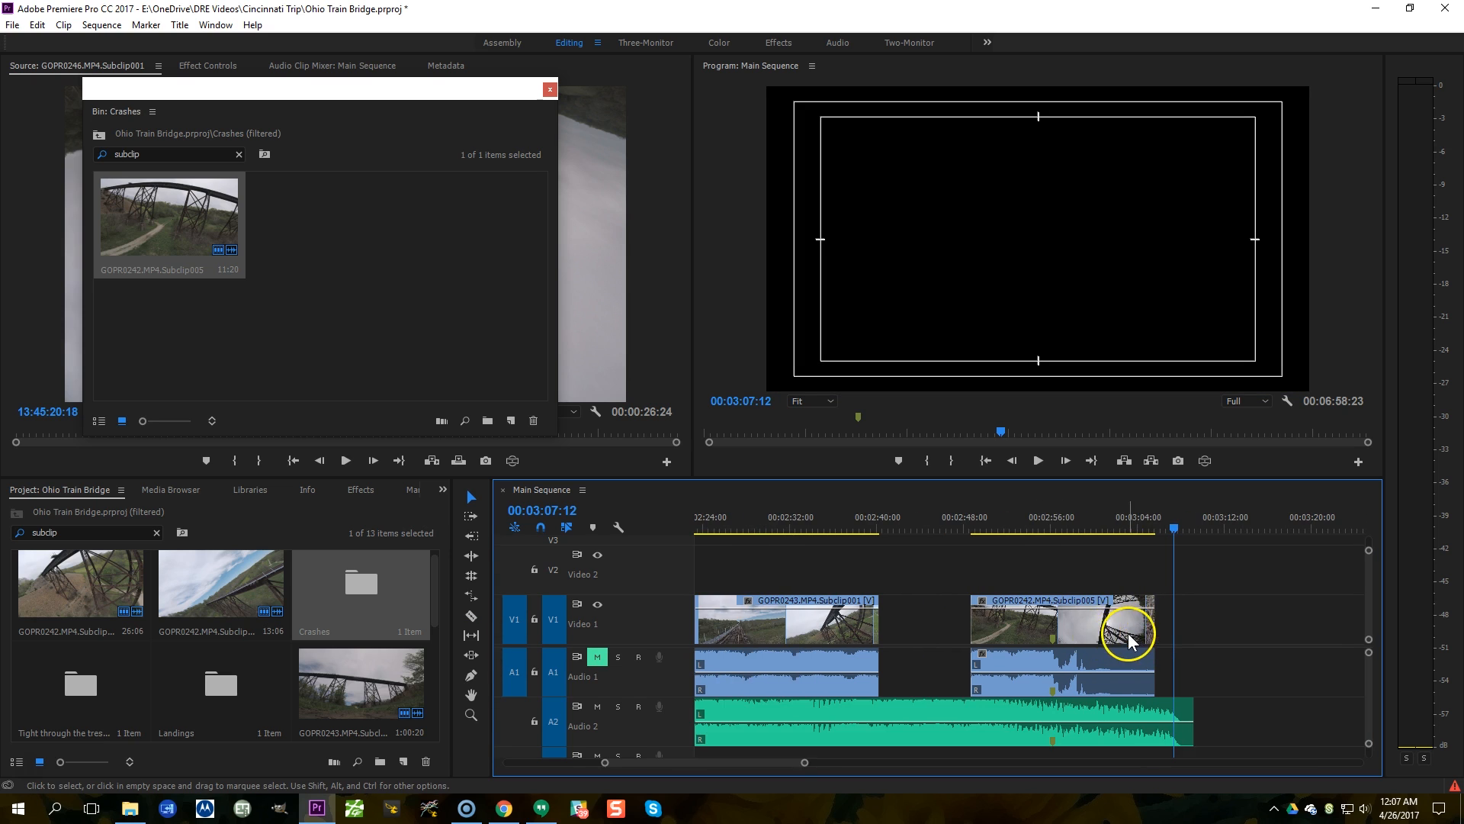
drag(892, 628, 969, 626)
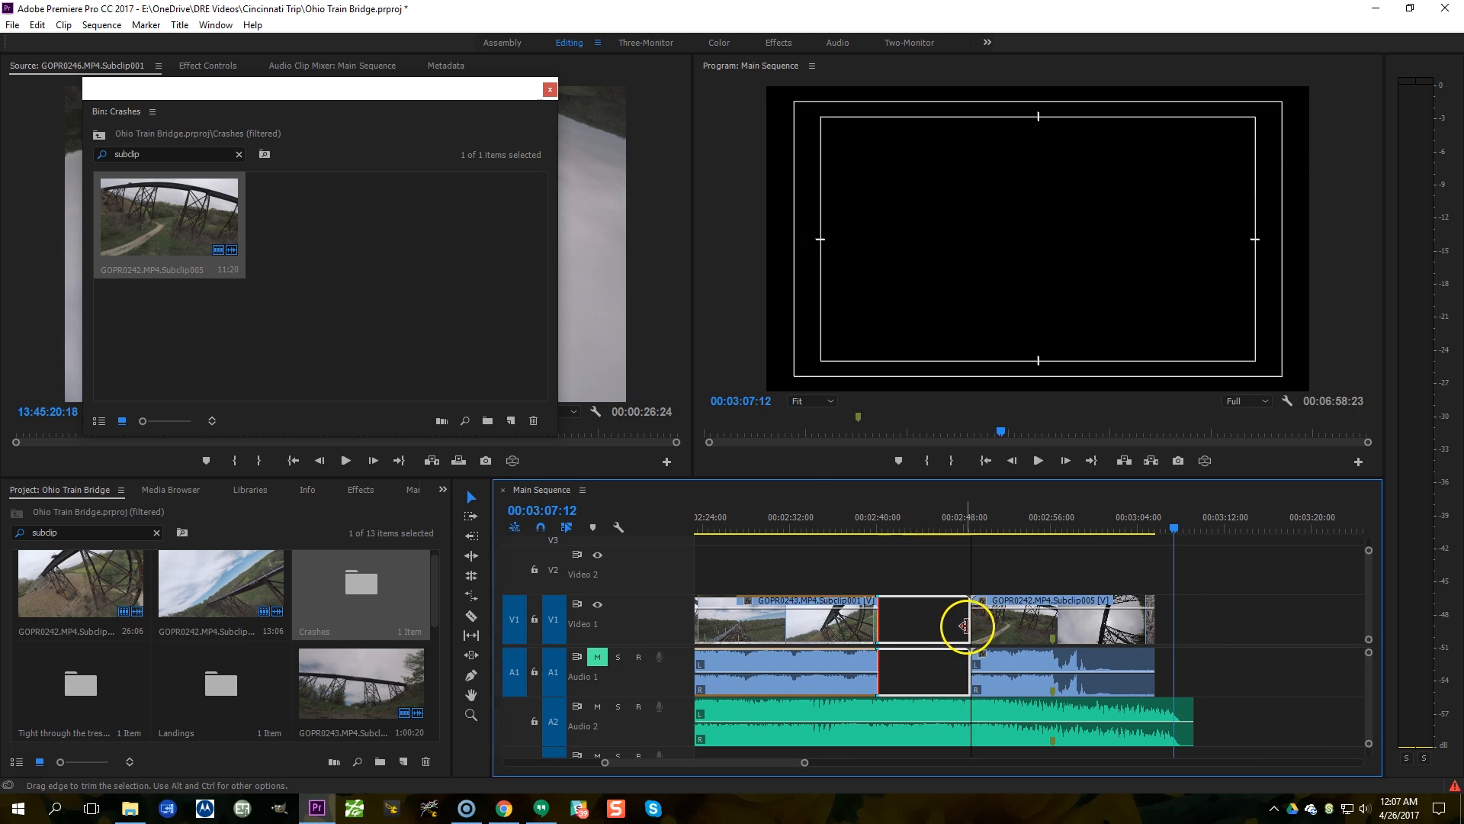
click(871, 519)
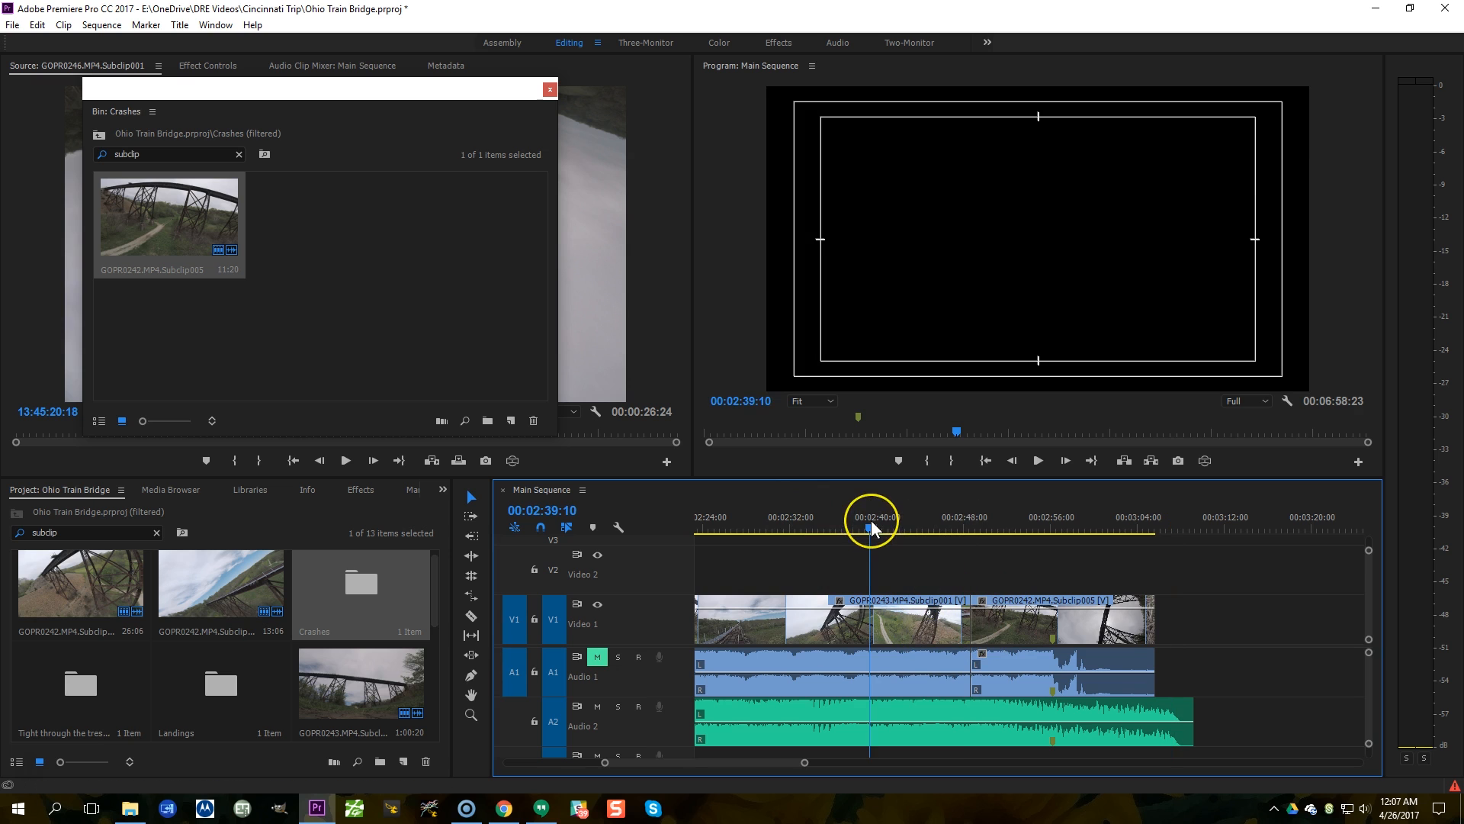
Step: Play the sequence from 00:02:39:10 across the cut into the crash clip and on to about 00:02:55
key(space)
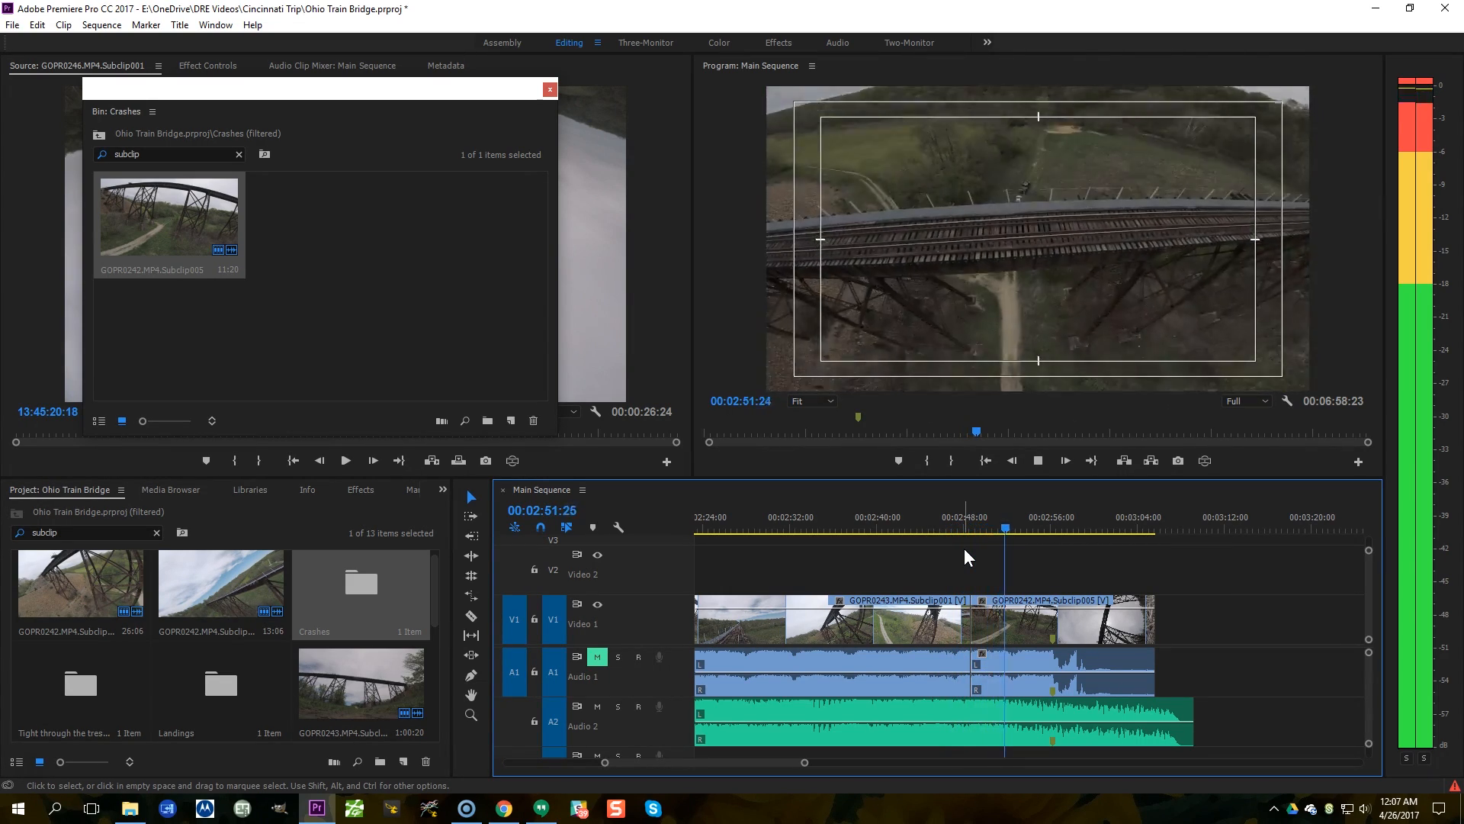
click(983, 620)
key(=)
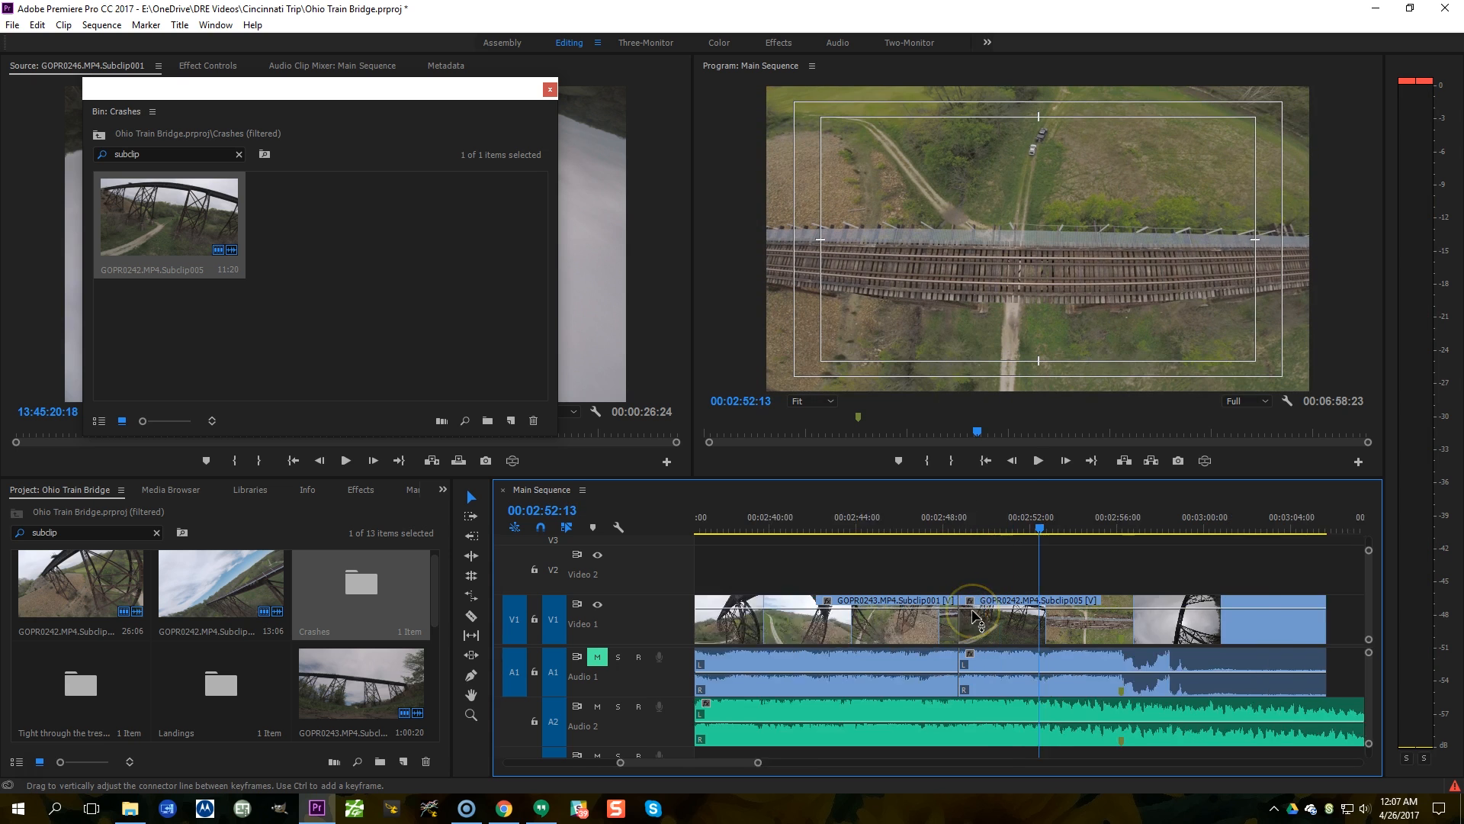
key(space)
key(space)
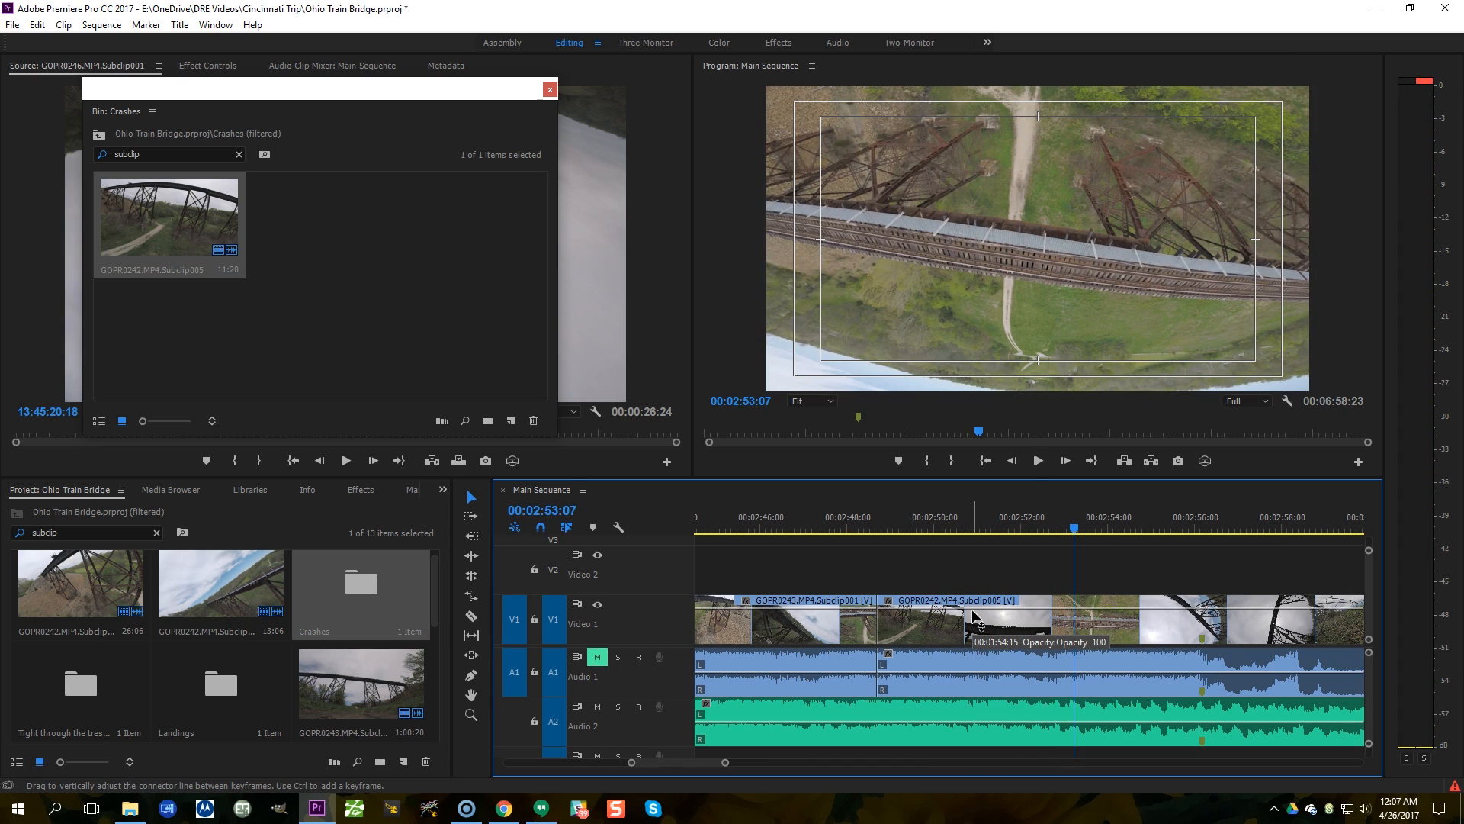
click(915, 624)
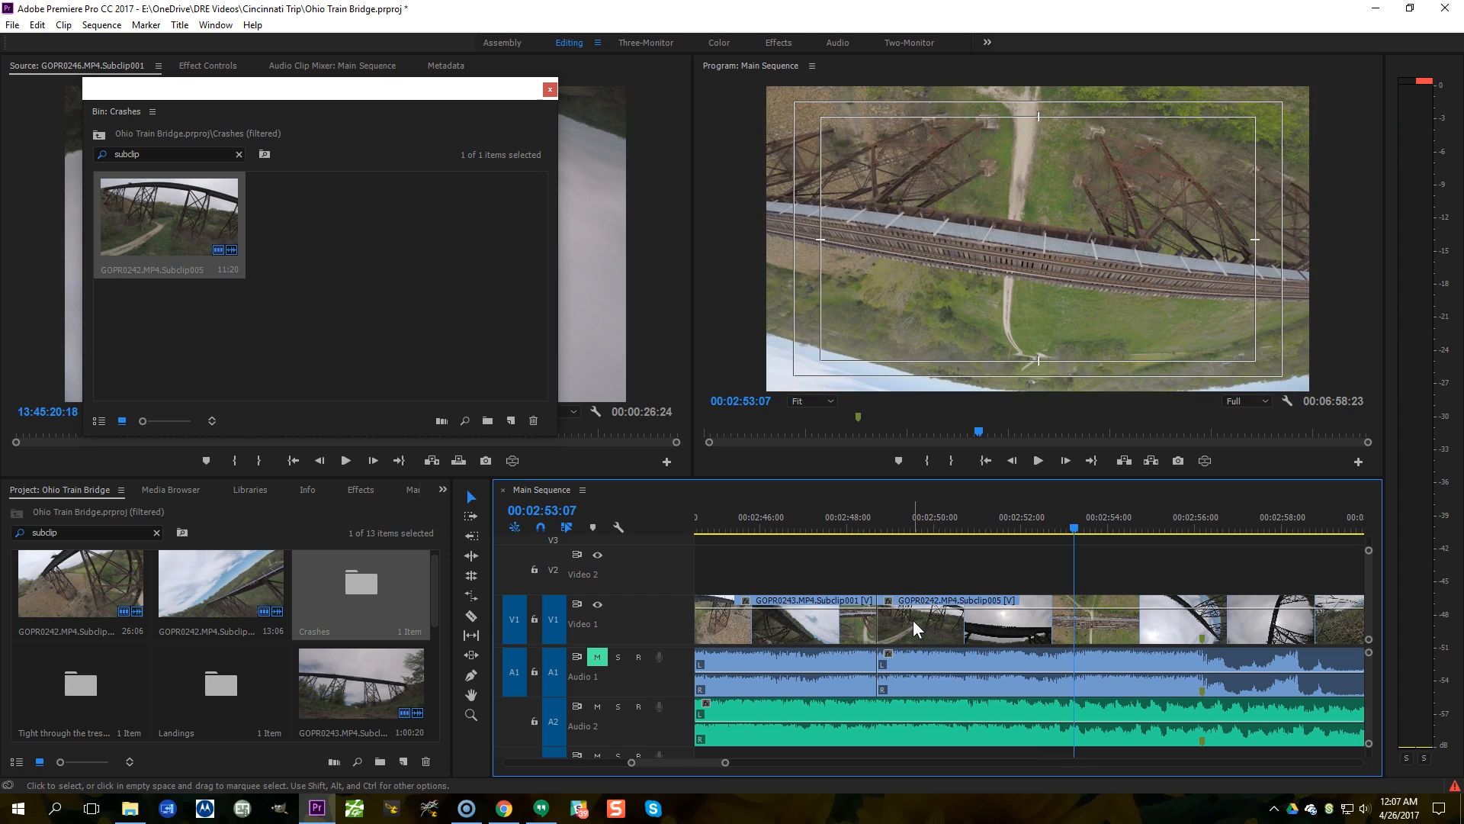
key(space)
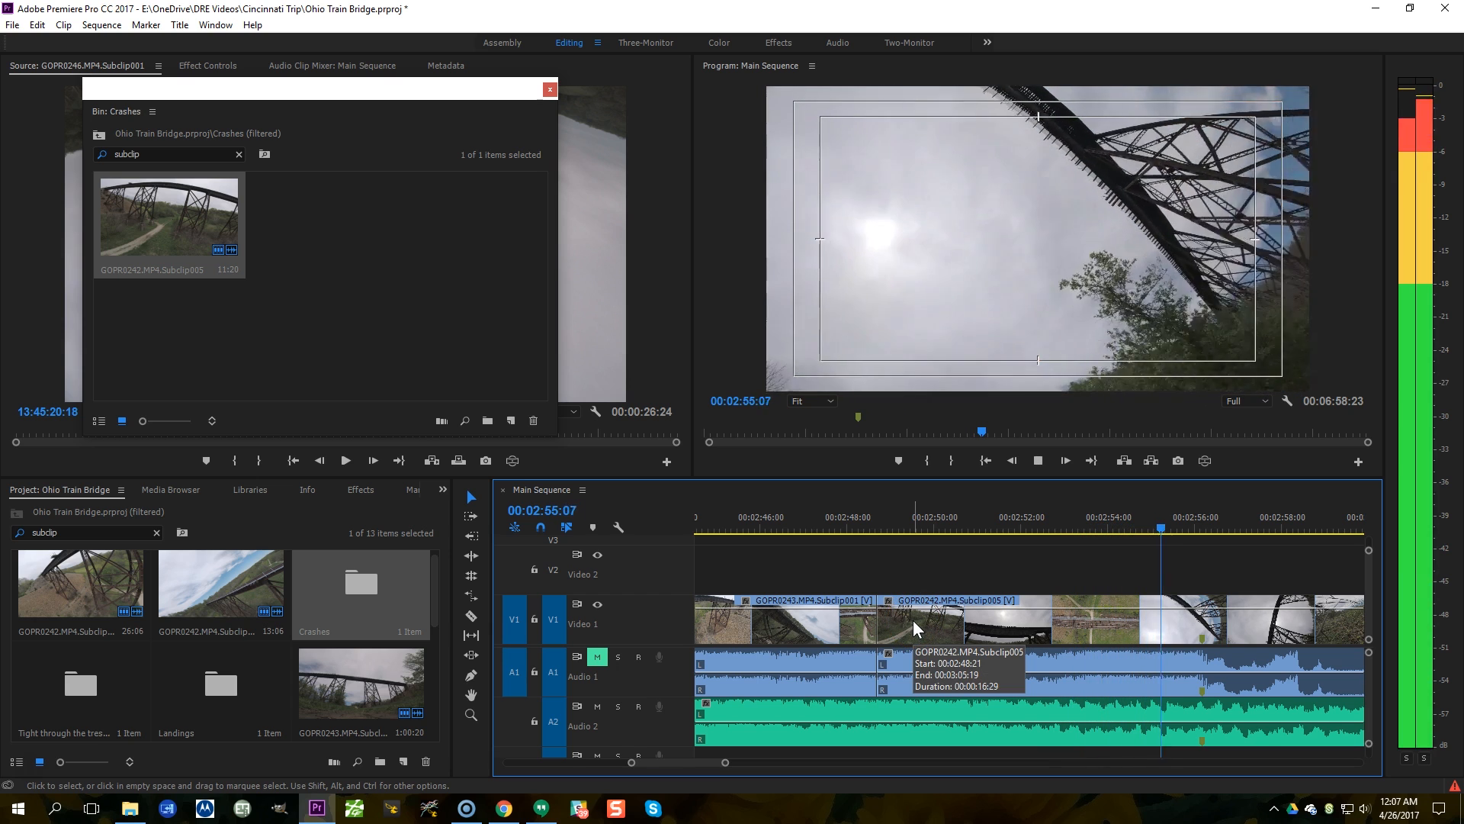
click(903, 622)
Step: Replay the cut from GOPR0243.MP4.Subclip001 to the crash clip, starting each time at about 00:02:48:01
click(849, 519)
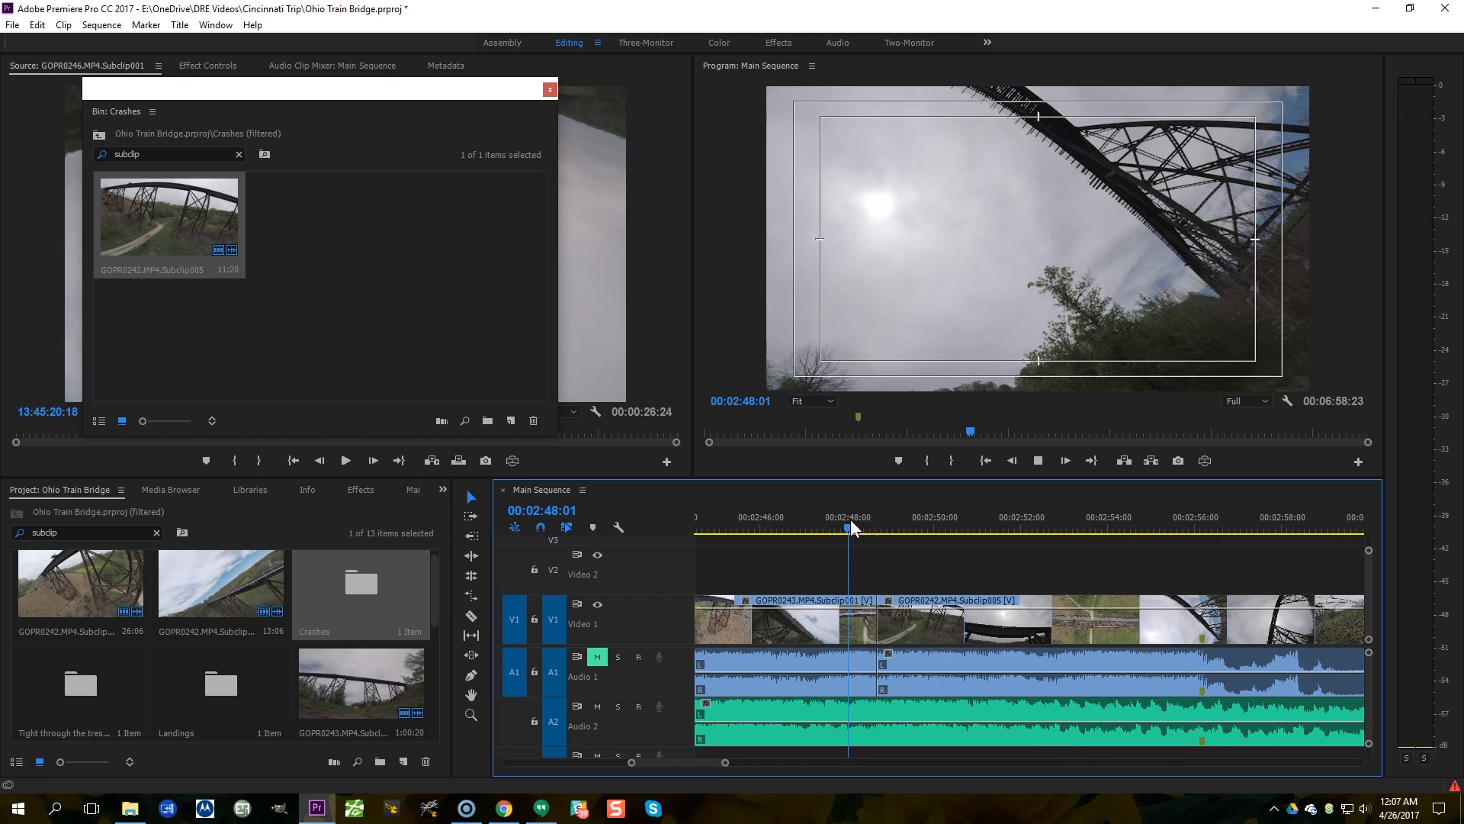
key(space)
click(880, 561)
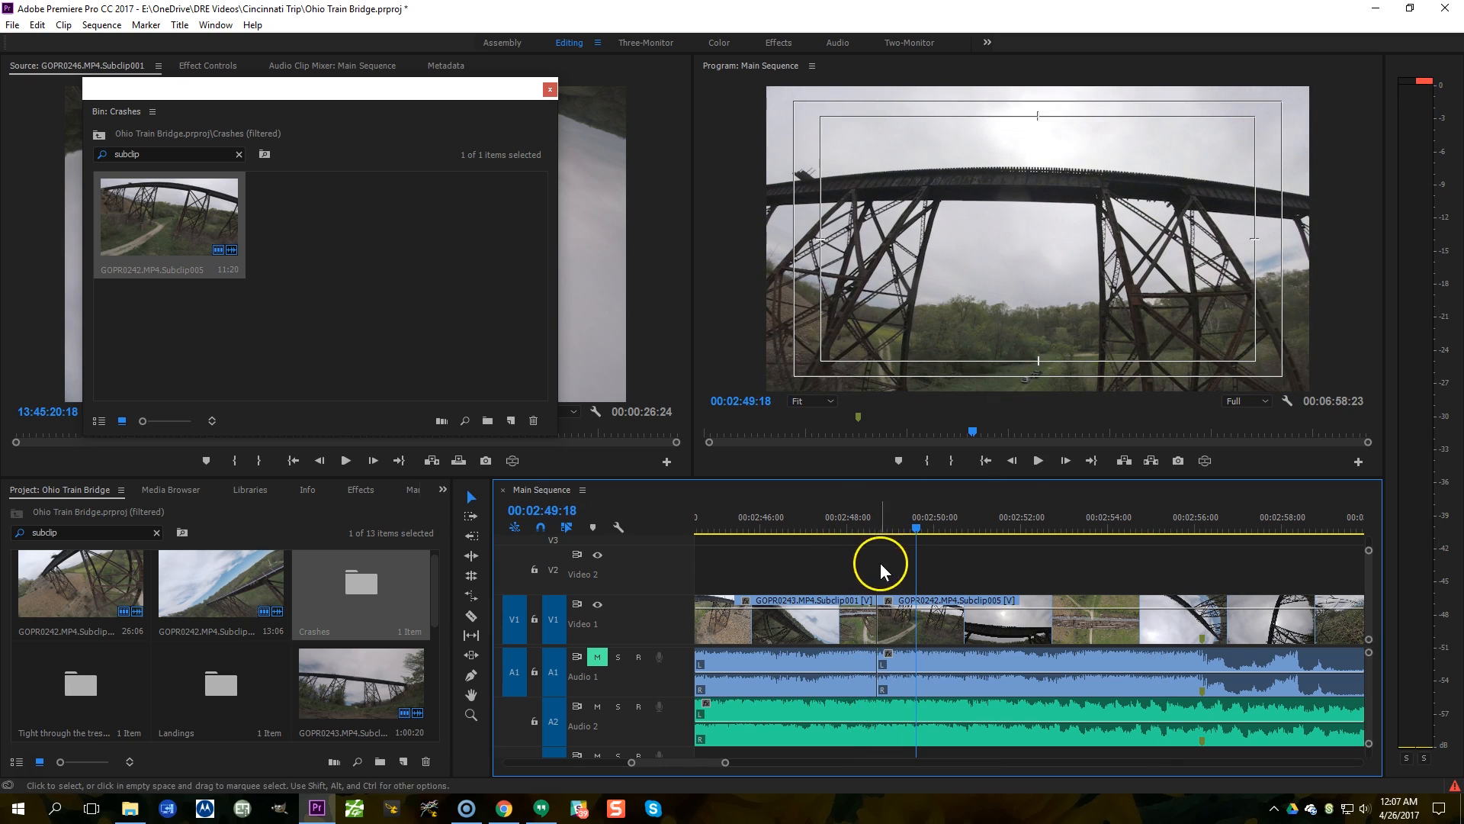
drag(912, 514, 839, 511)
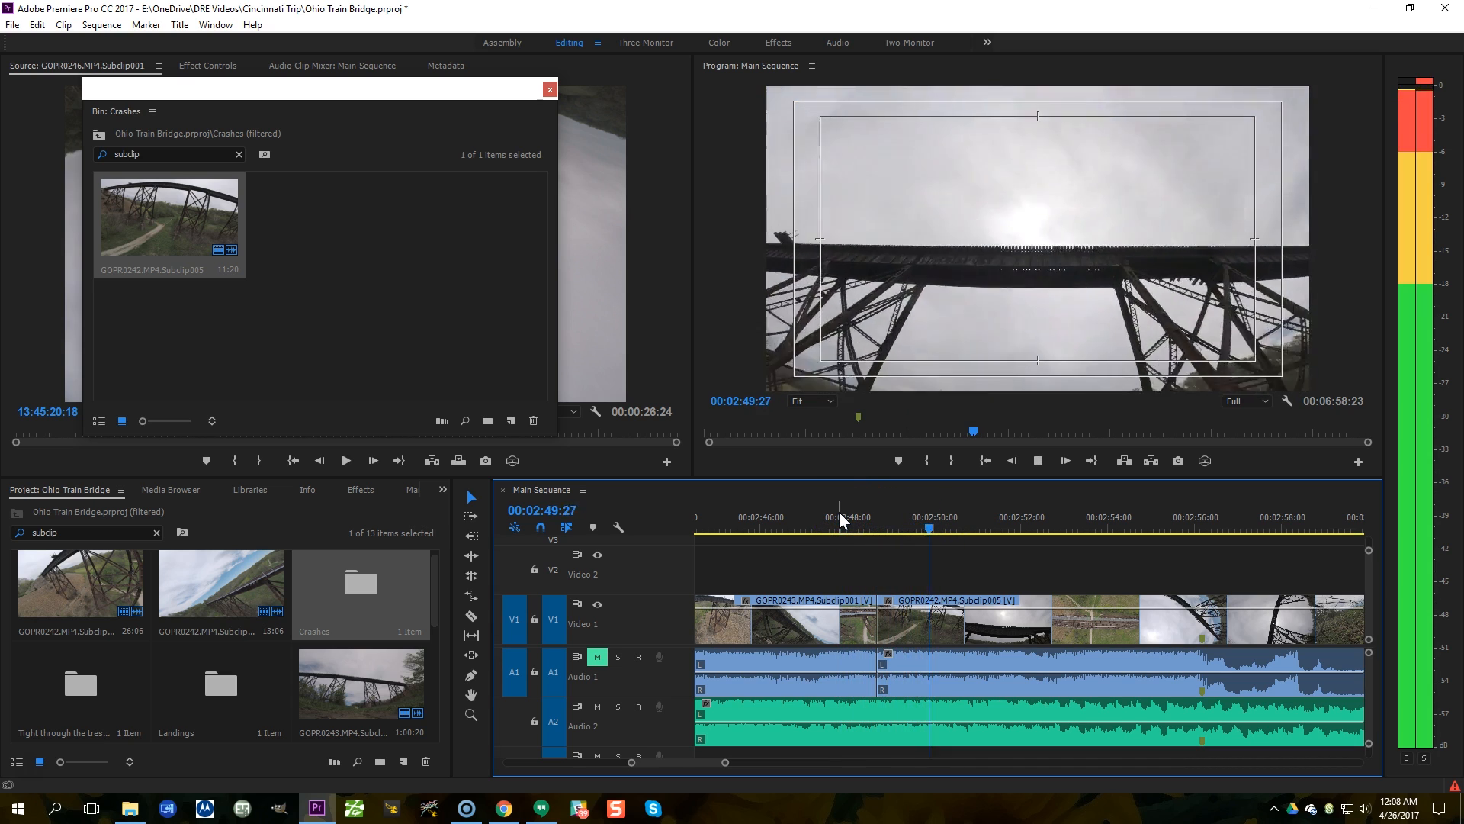
click(852, 614)
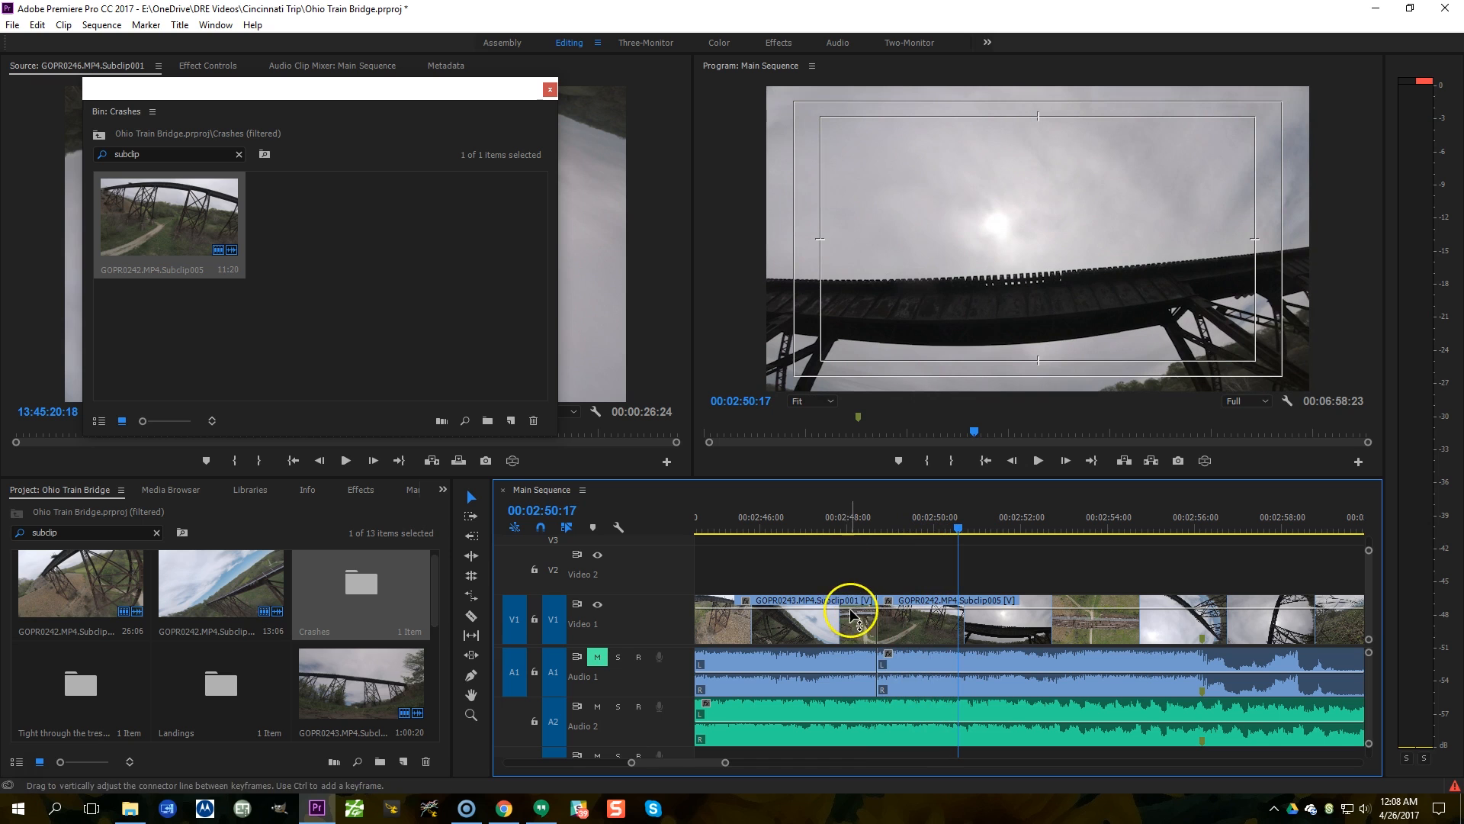
click(851, 521)
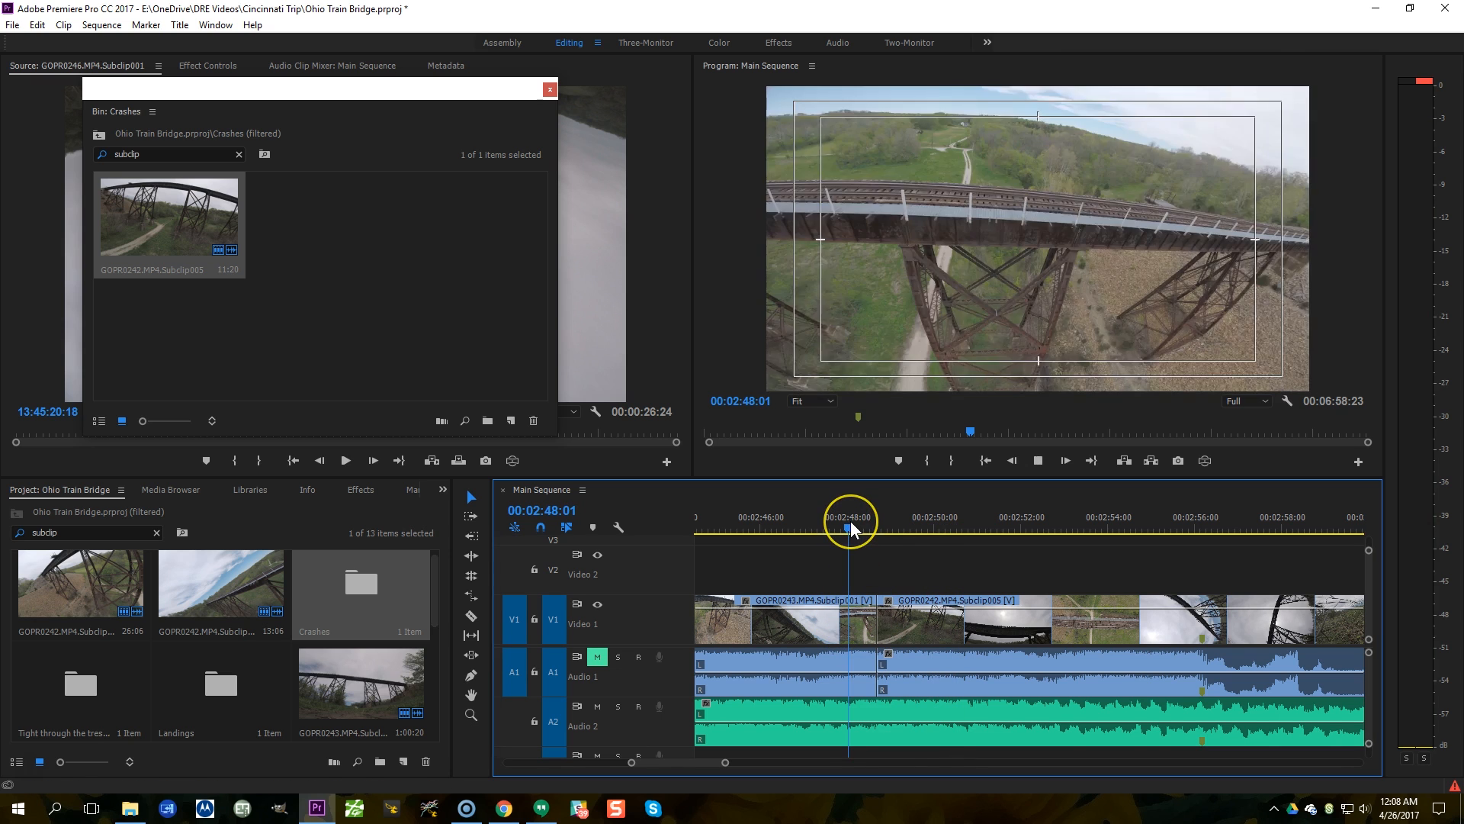
key(space)
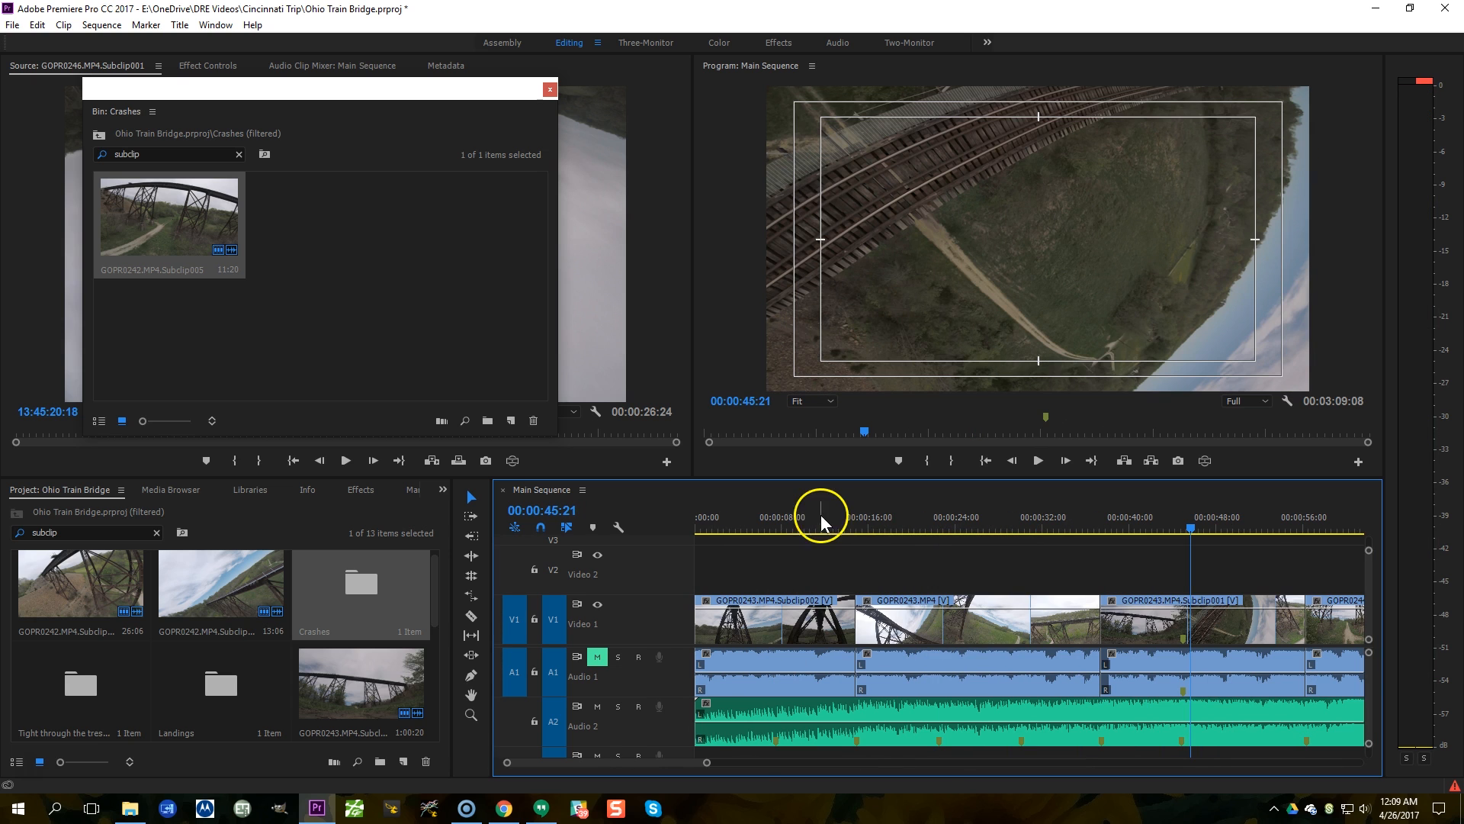
Step: Return to the start of the main sequence and unmute Audio 1, selecting the first two clips in turn
key(minus)
key(minus)
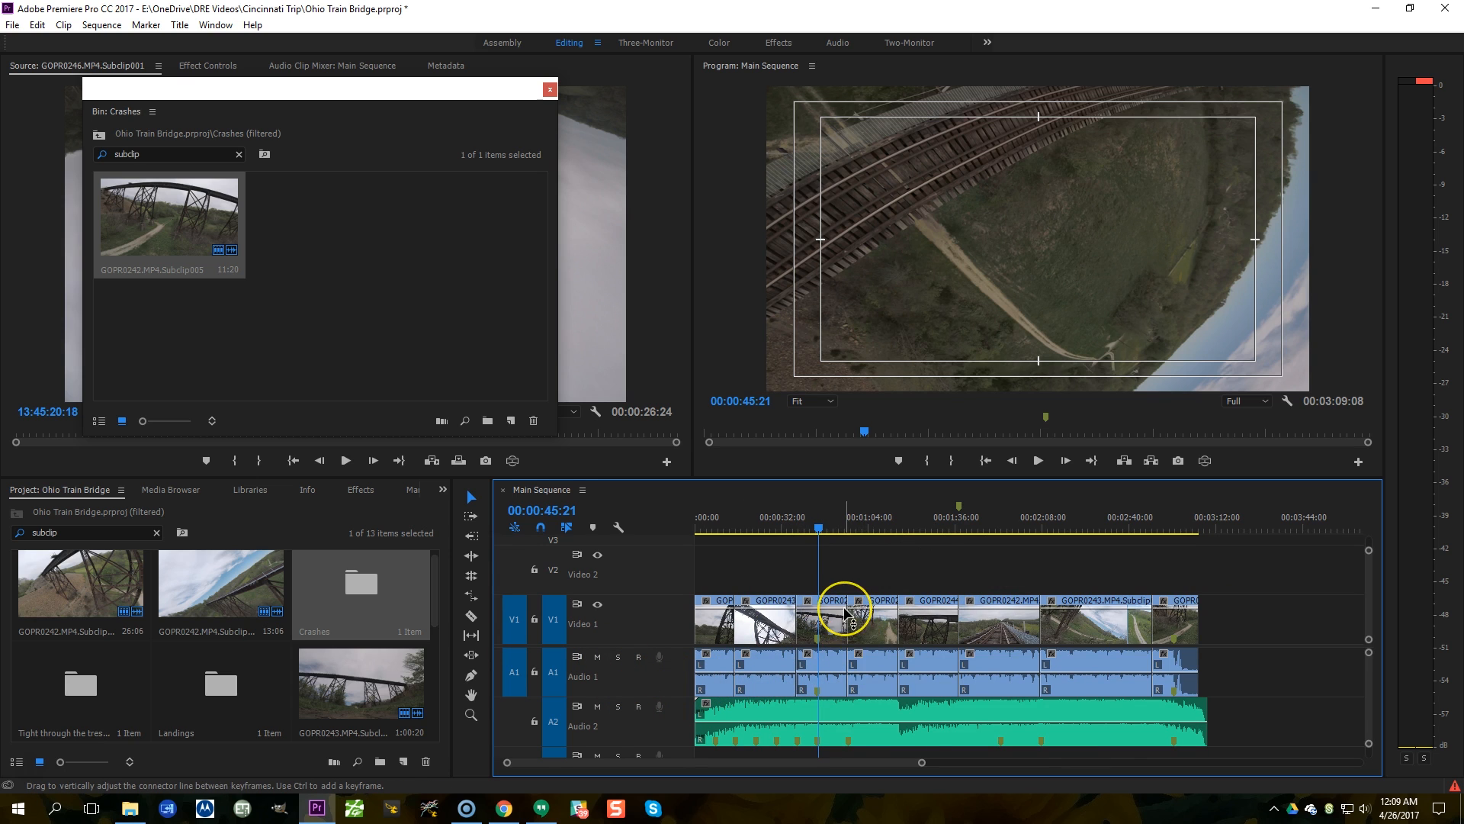
key(equal)
key(equal)
key(equal)
key(Home)
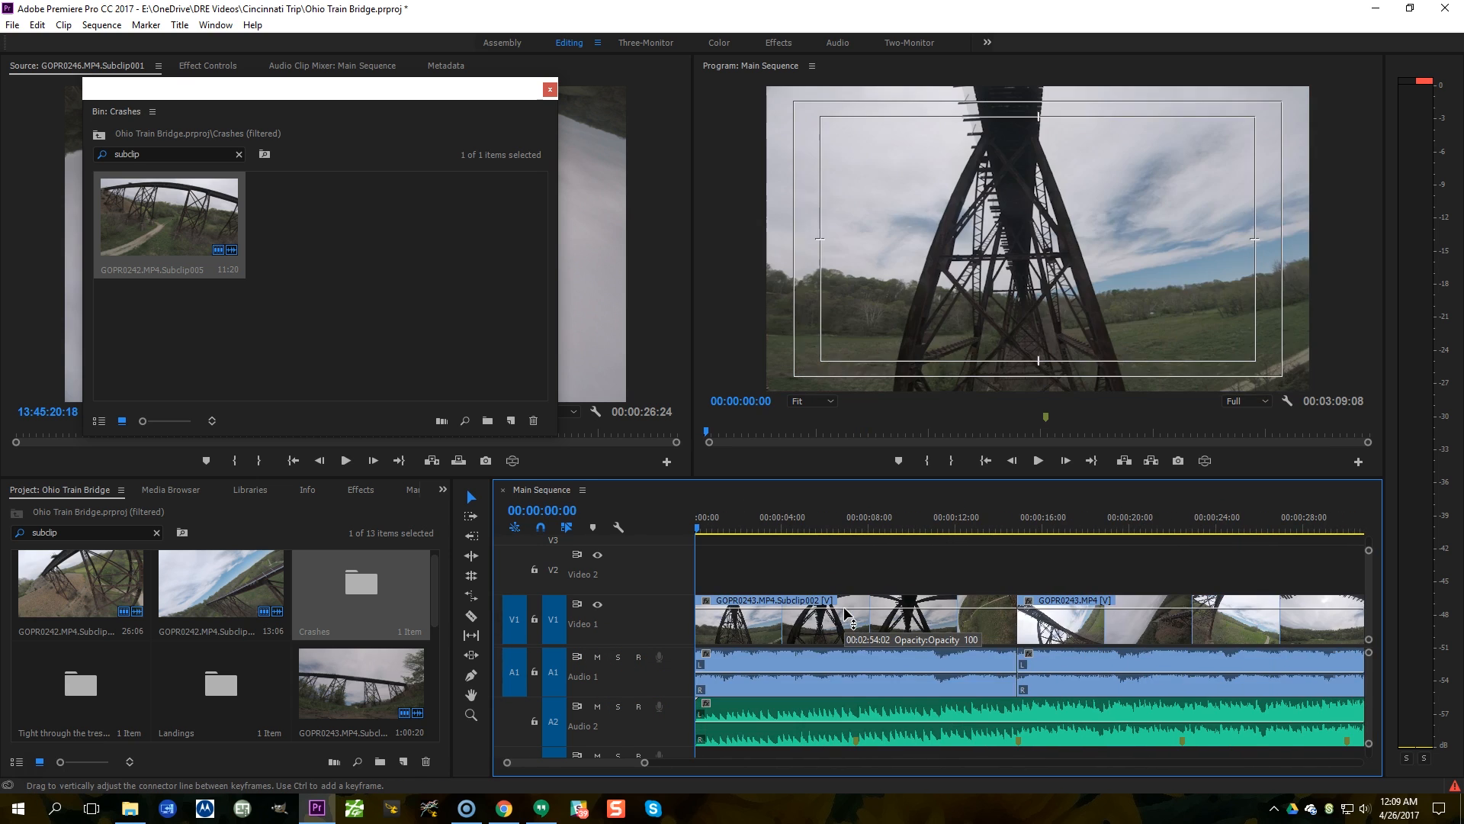
click(819, 665)
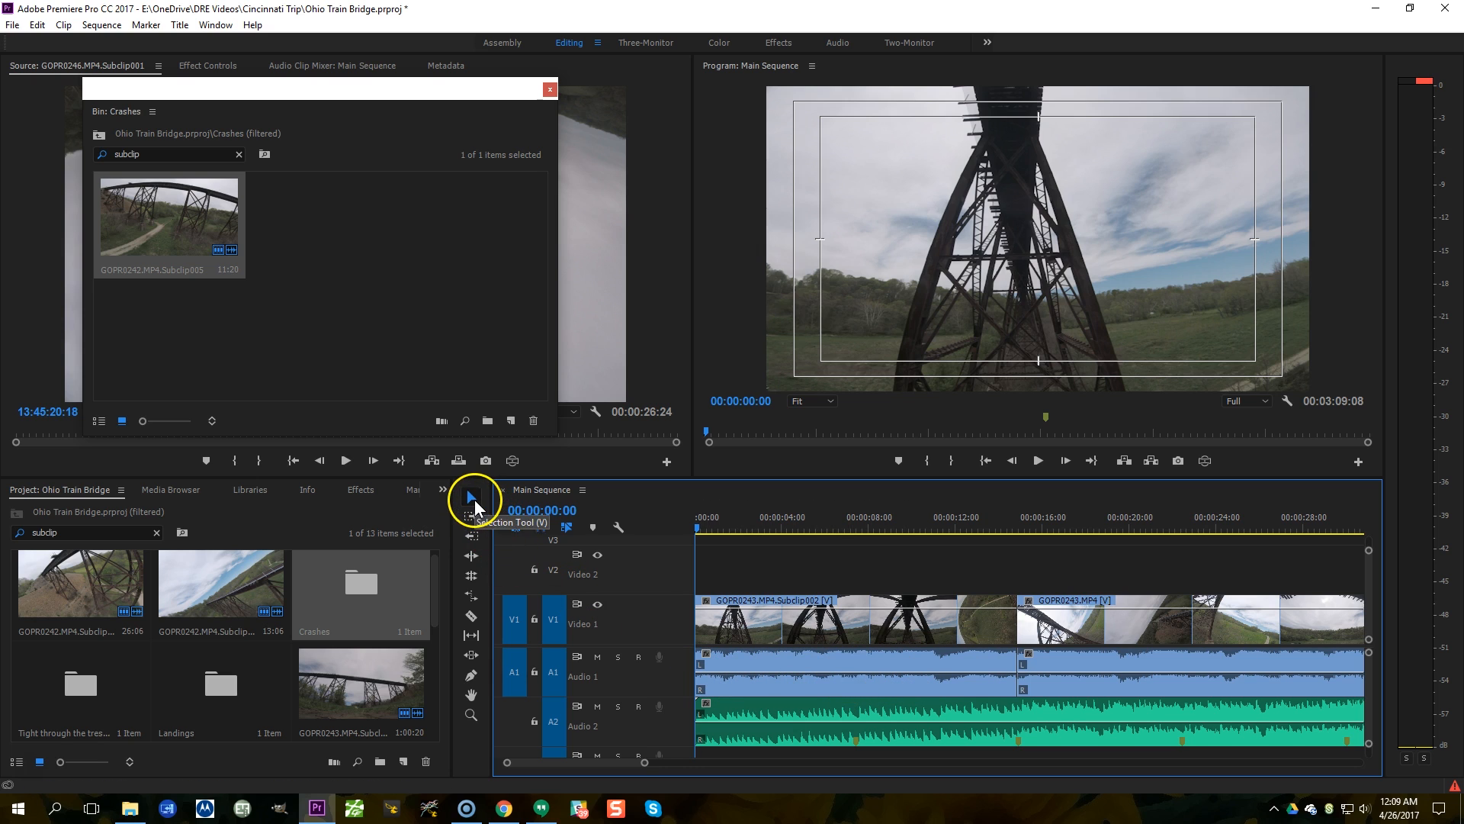
click(812, 670)
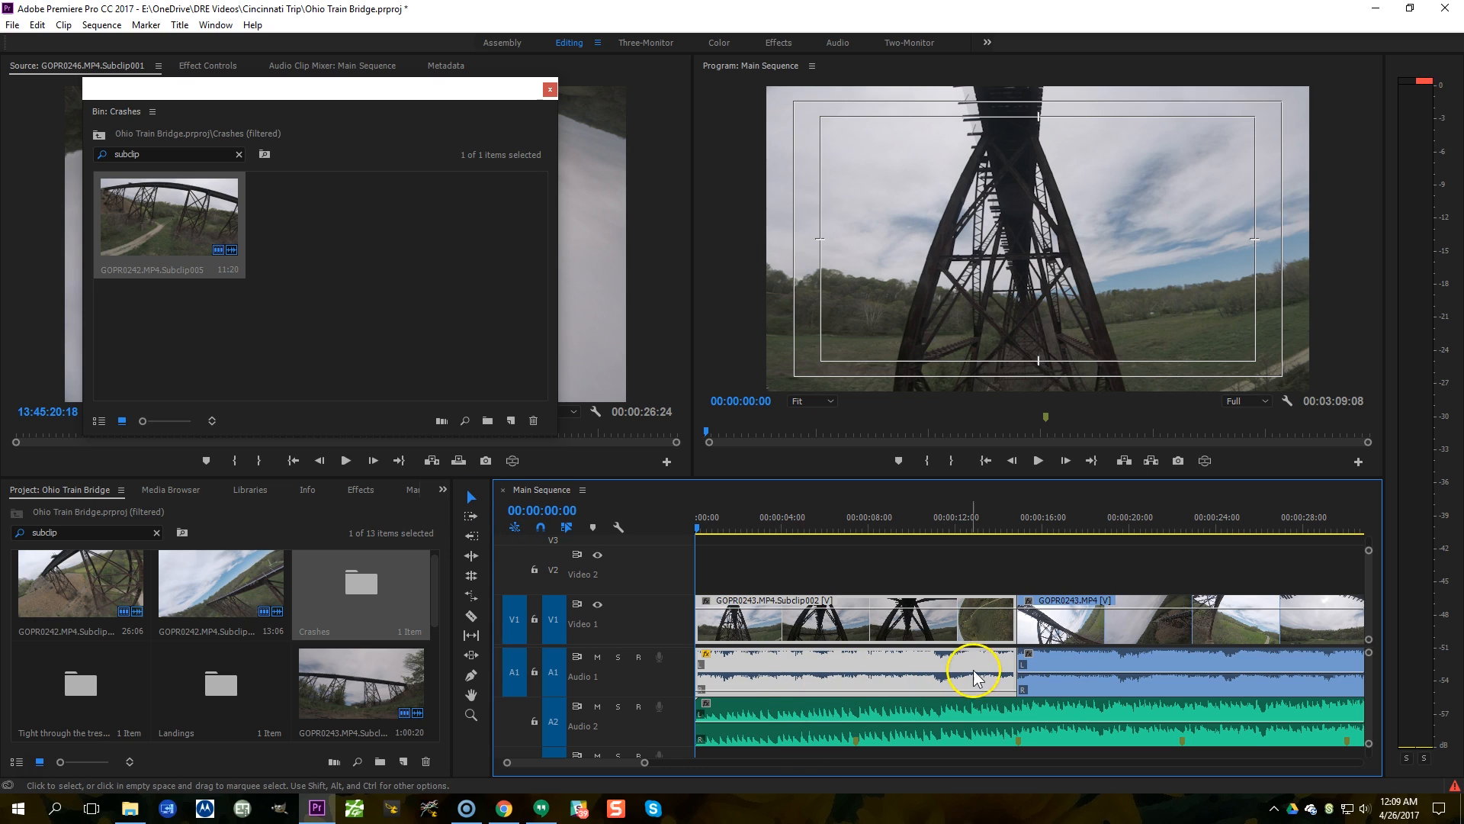
click(1092, 671)
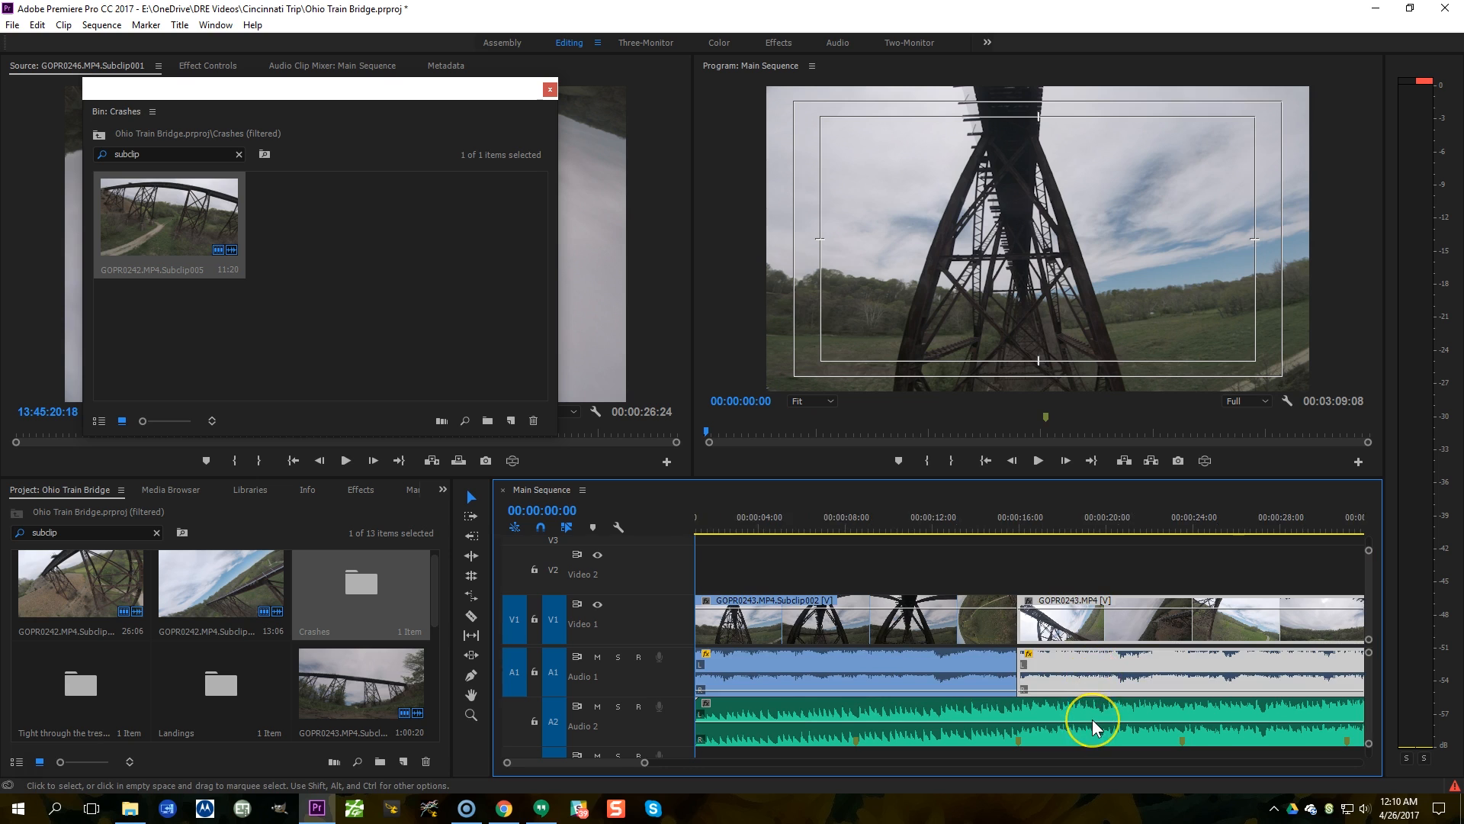
Step: Fade in the audio of GOPR0243.MP4.Subclip001 with Pen tool volume keyframes from the clip's start to about 00:00:38:05
scroll(1092, 720, down, 5)
scroll(1092, 720, down, 1)
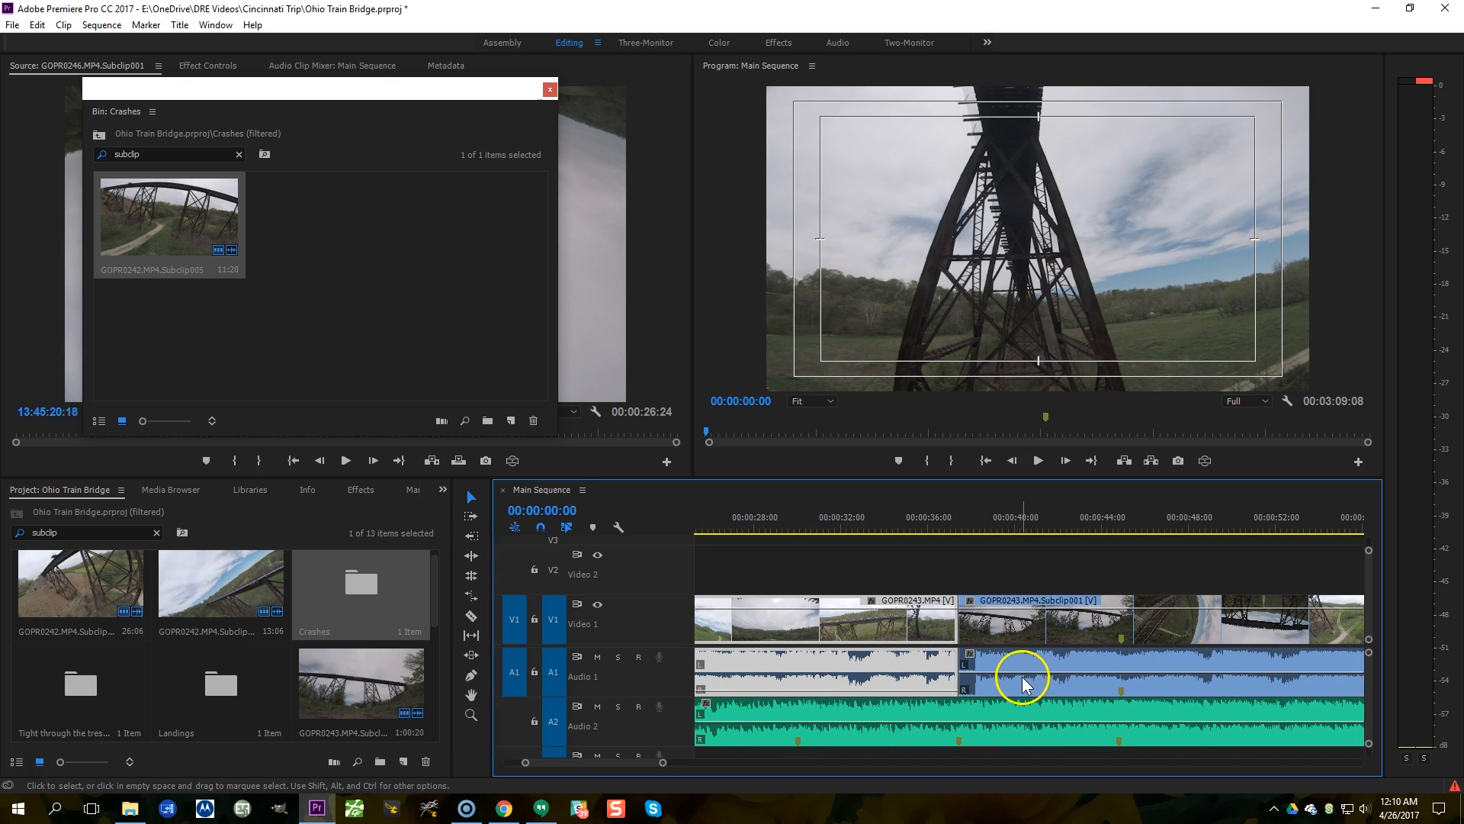
click(973, 507)
key(=)
key(=)
key(=)
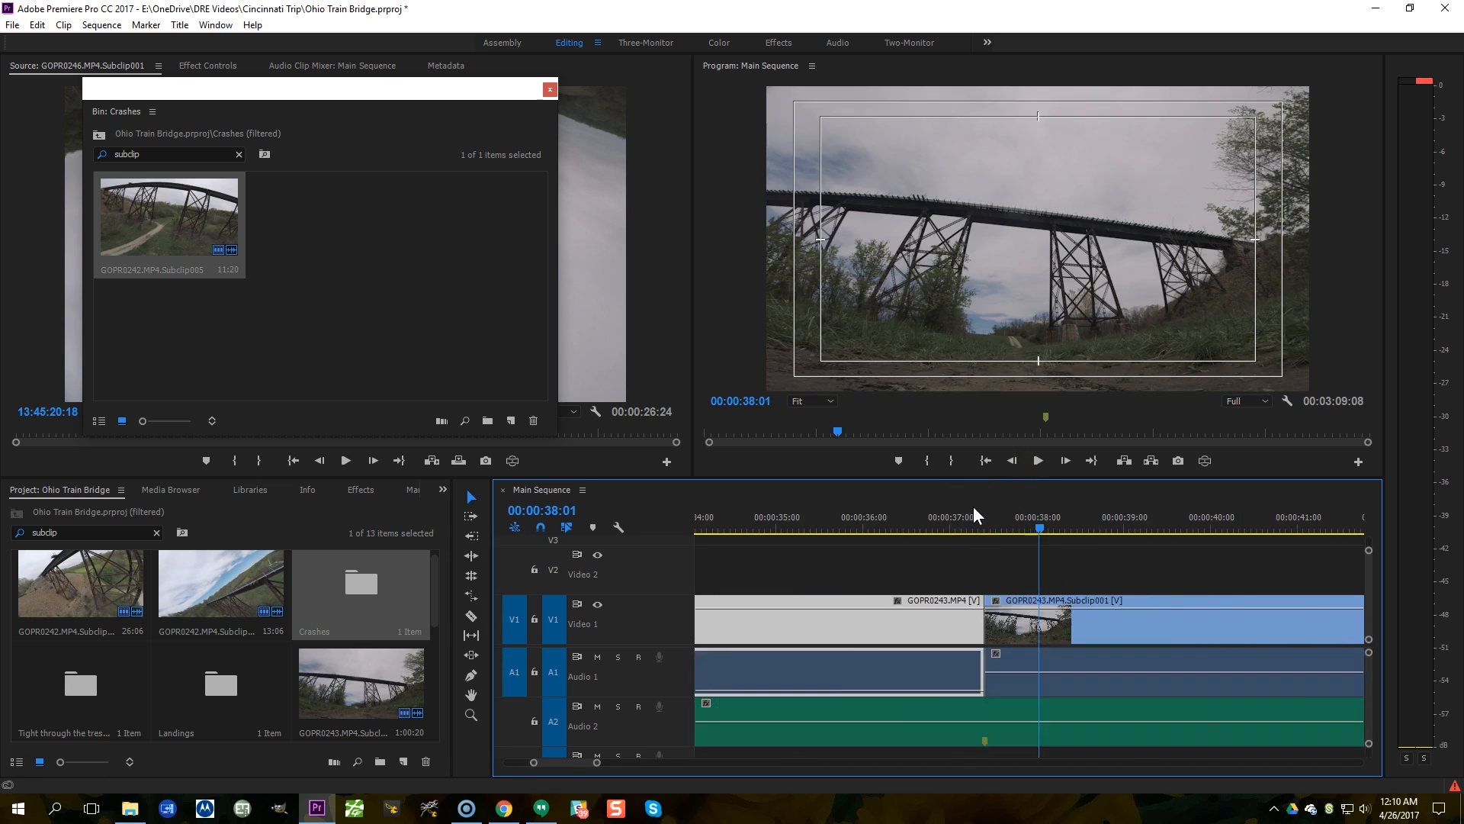
click(474, 671)
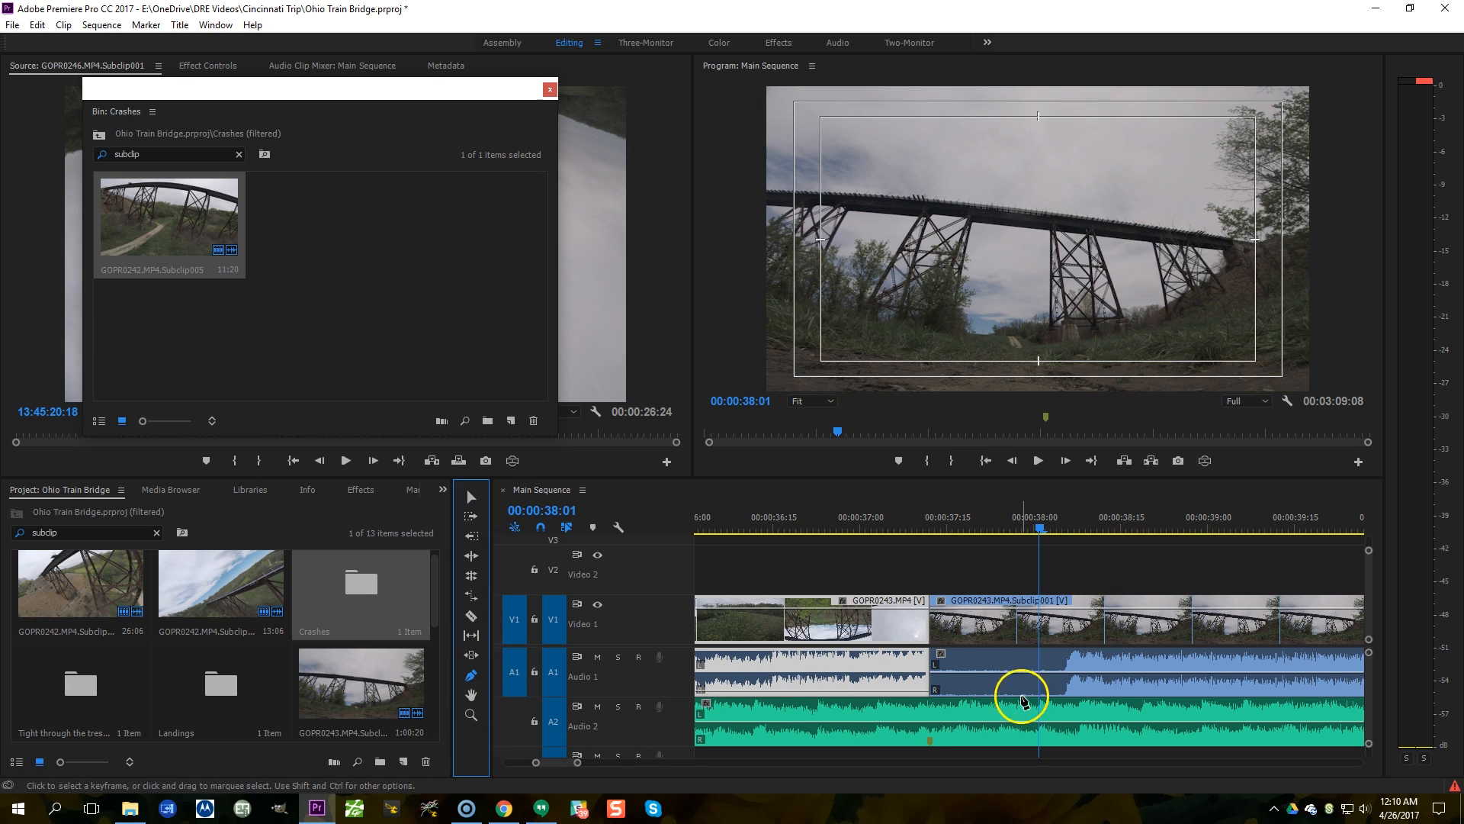
click(1060, 673)
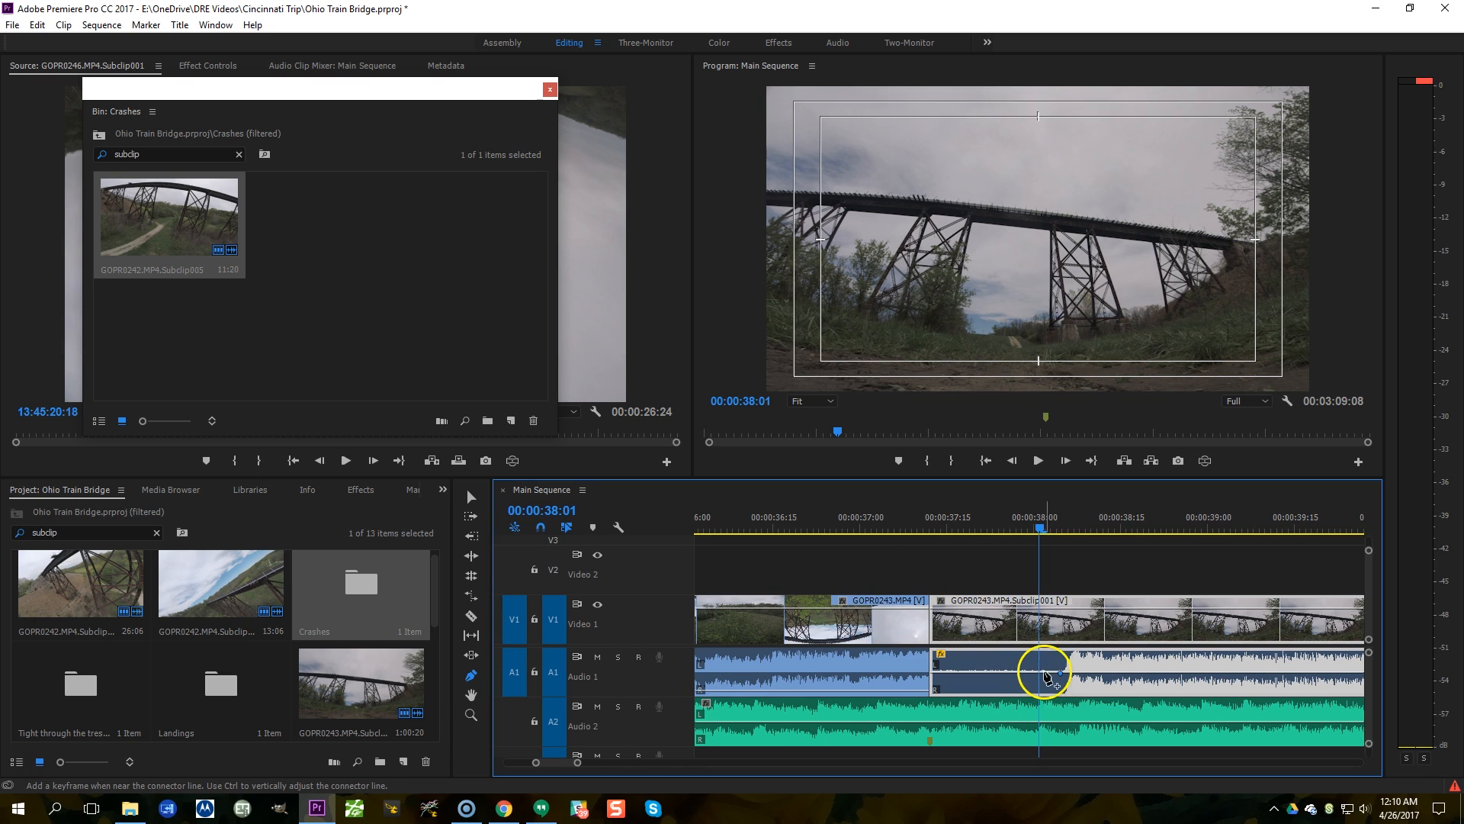
drag(993, 675, 938, 715)
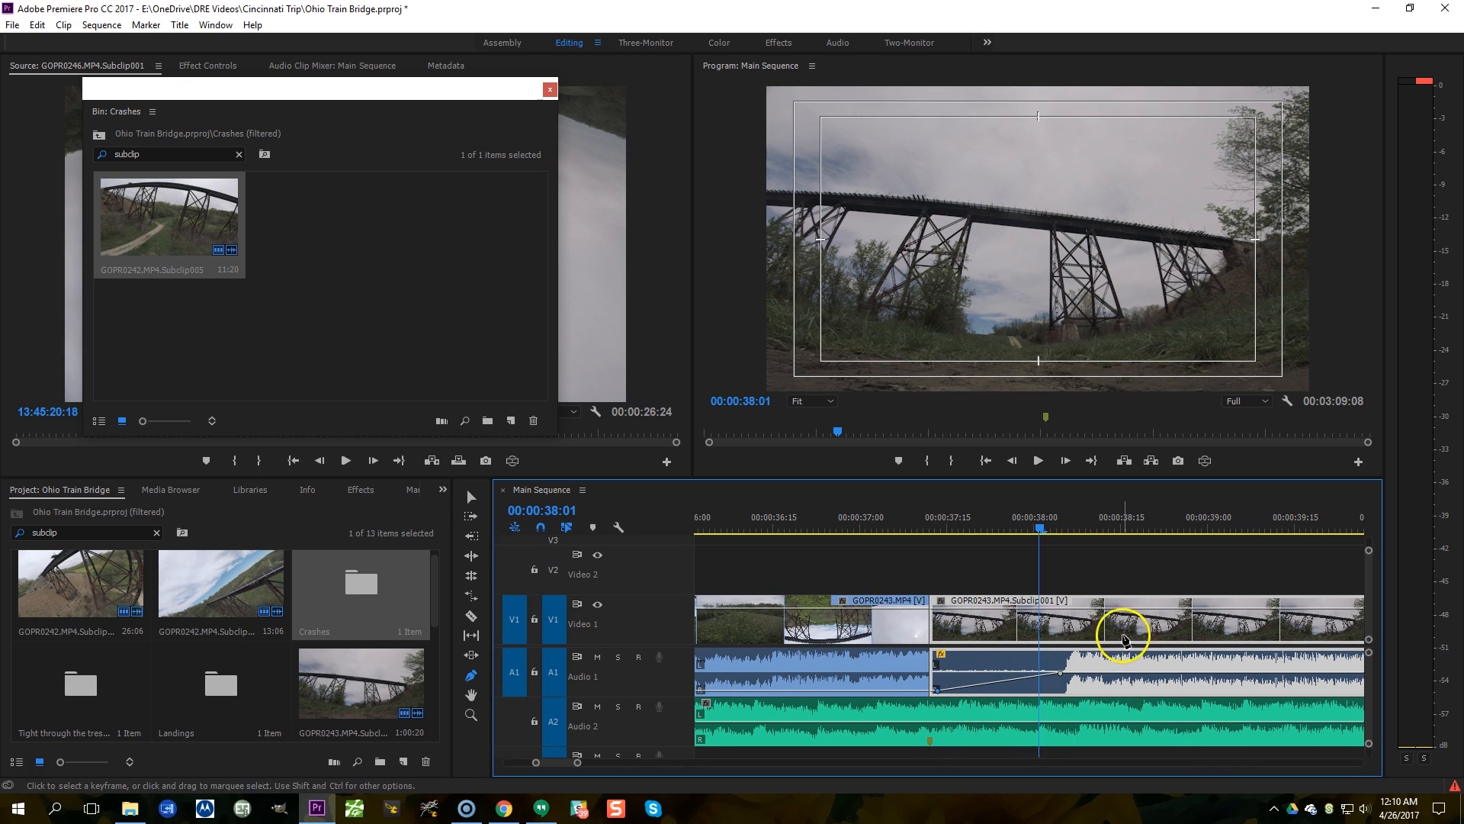
Step: Mute Audio 2 and play the fade-in of GOPR0243.MP4.Subclip001 to 00:00:38:22
click(597, 707)
click(919, 505)
key(space)
key(space)
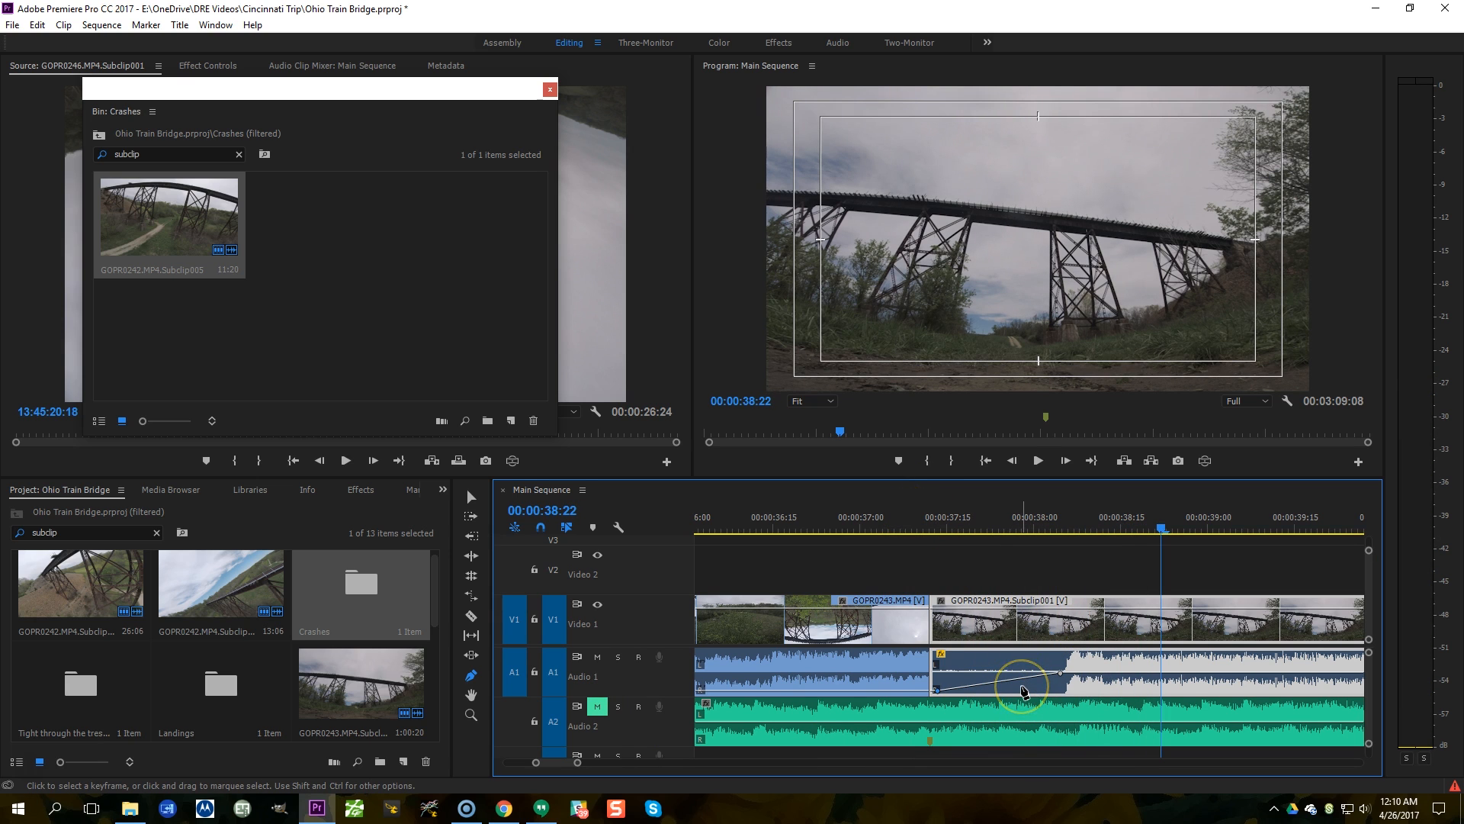
scroll(1023, 693, down, 3)
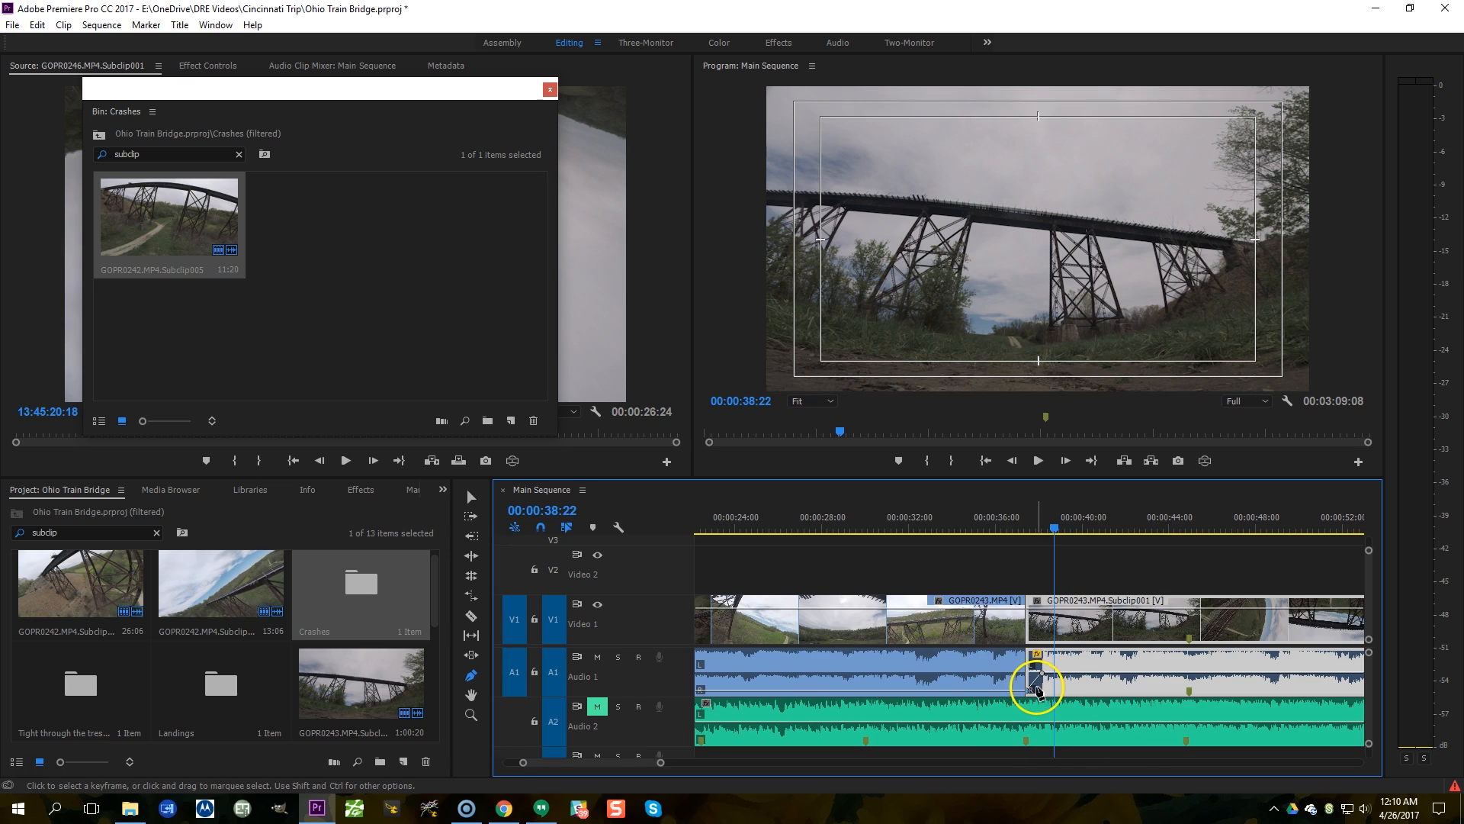
scroll(1037, 690, up, 2)
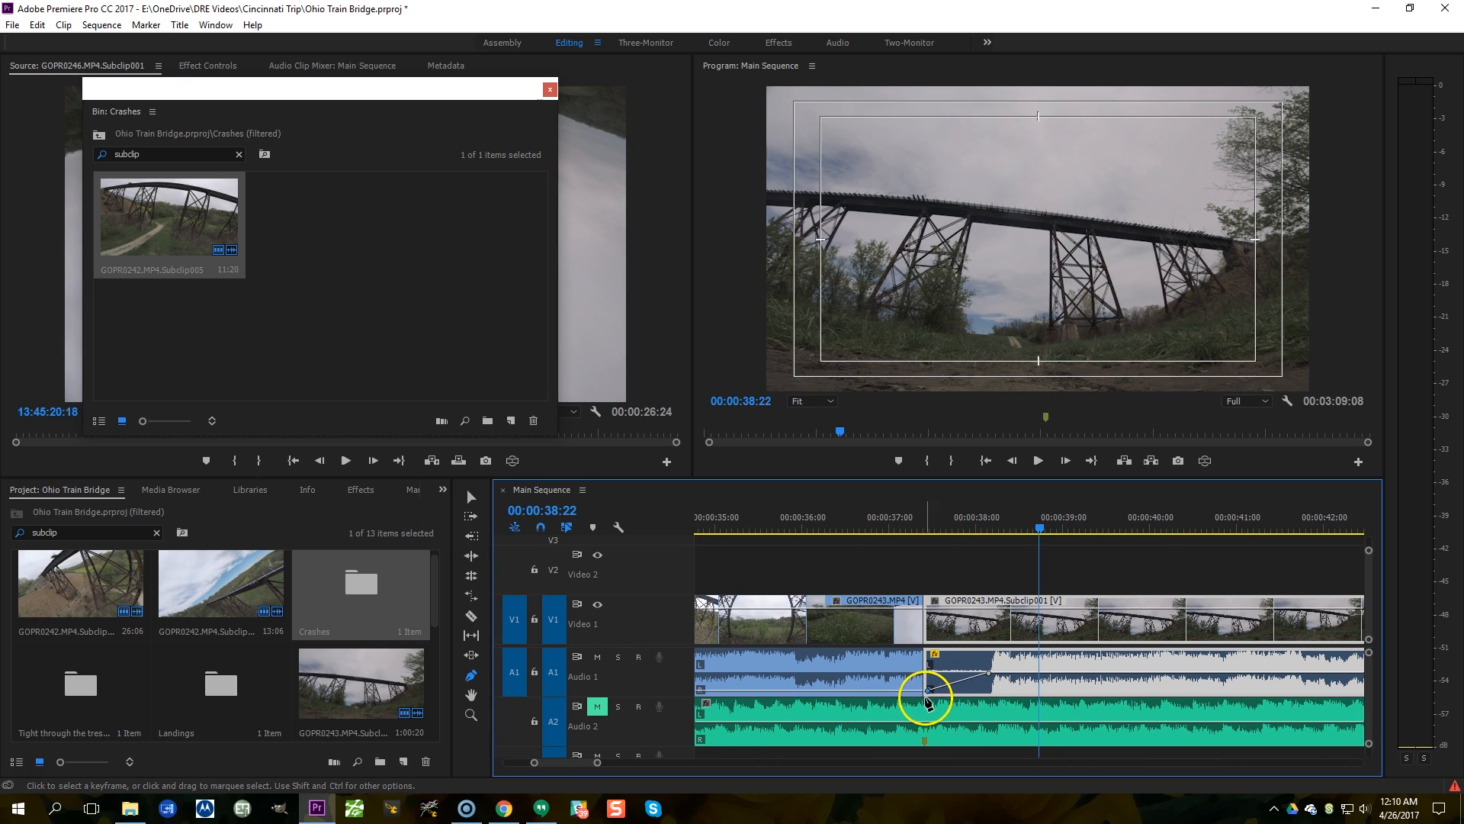
Step: Unmute Audio 2 and play the fade-in with the music from about 00:00:36 to 00:00:39:13
click(597, 706)
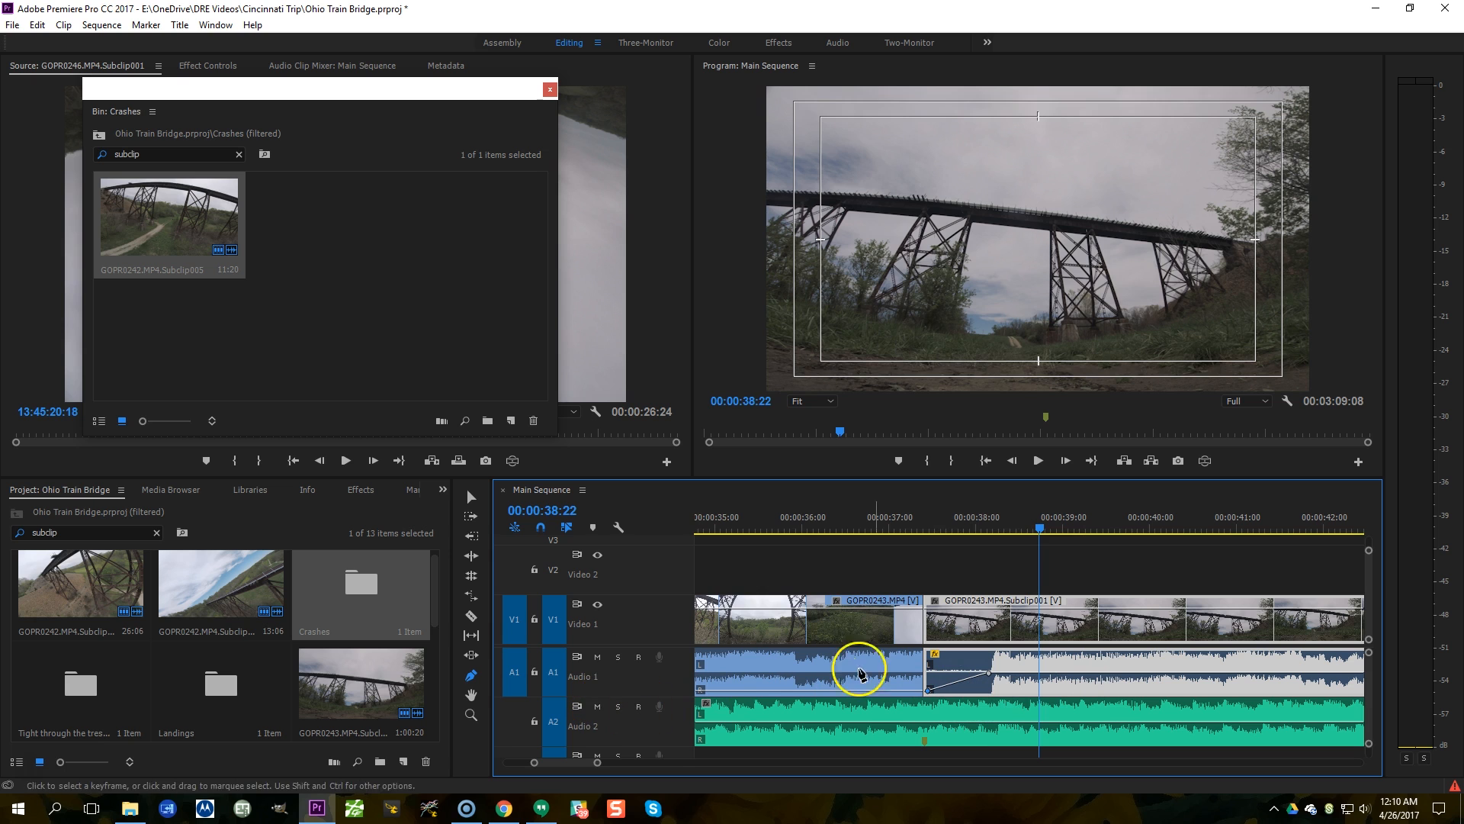
click(811, 520)
key(space)
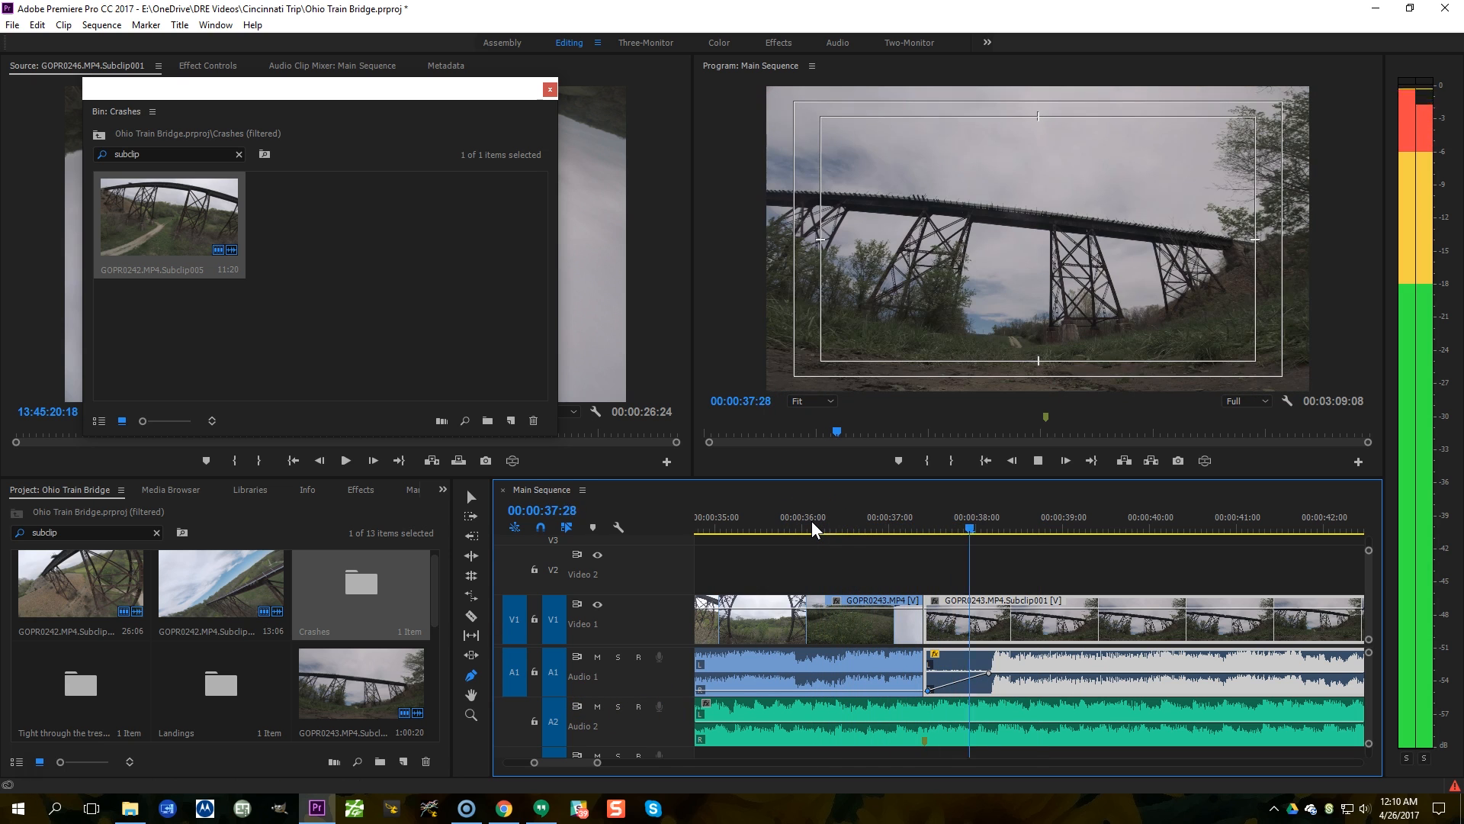
click(828, 546)
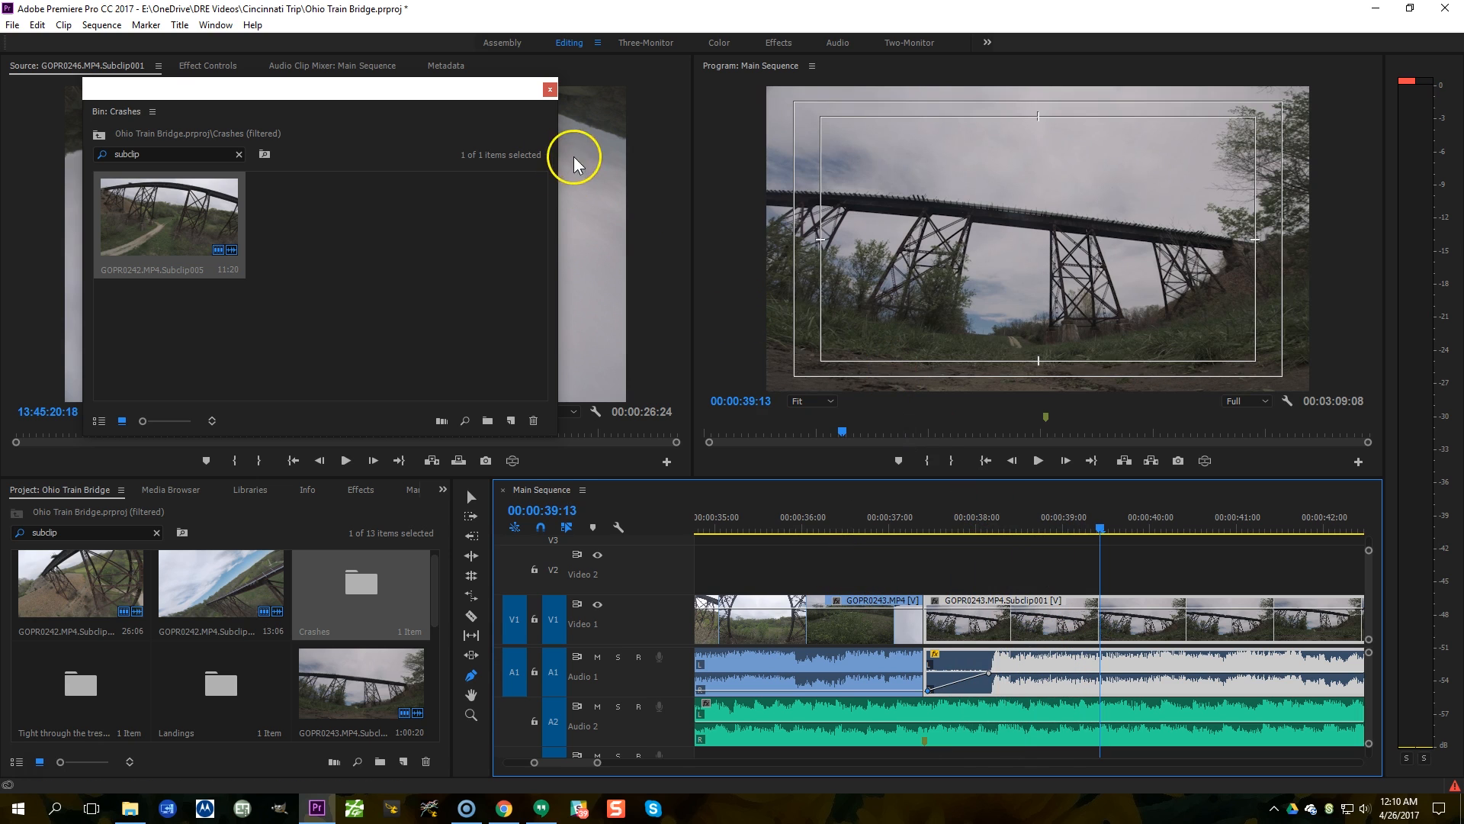
Step: Close the Crashes bin and switch to the Audio workspace
click(550, 90)
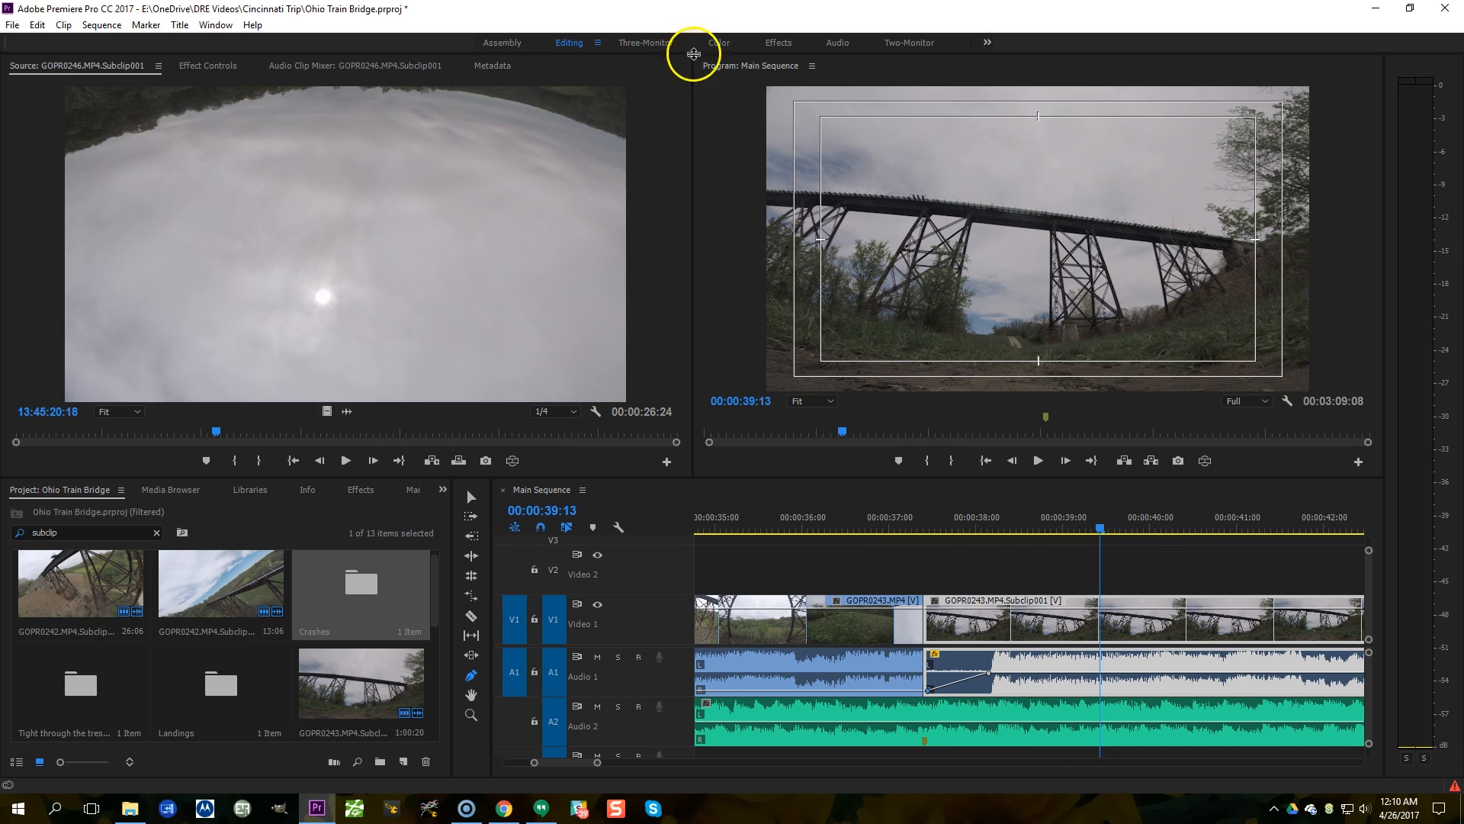
click(836, 52)
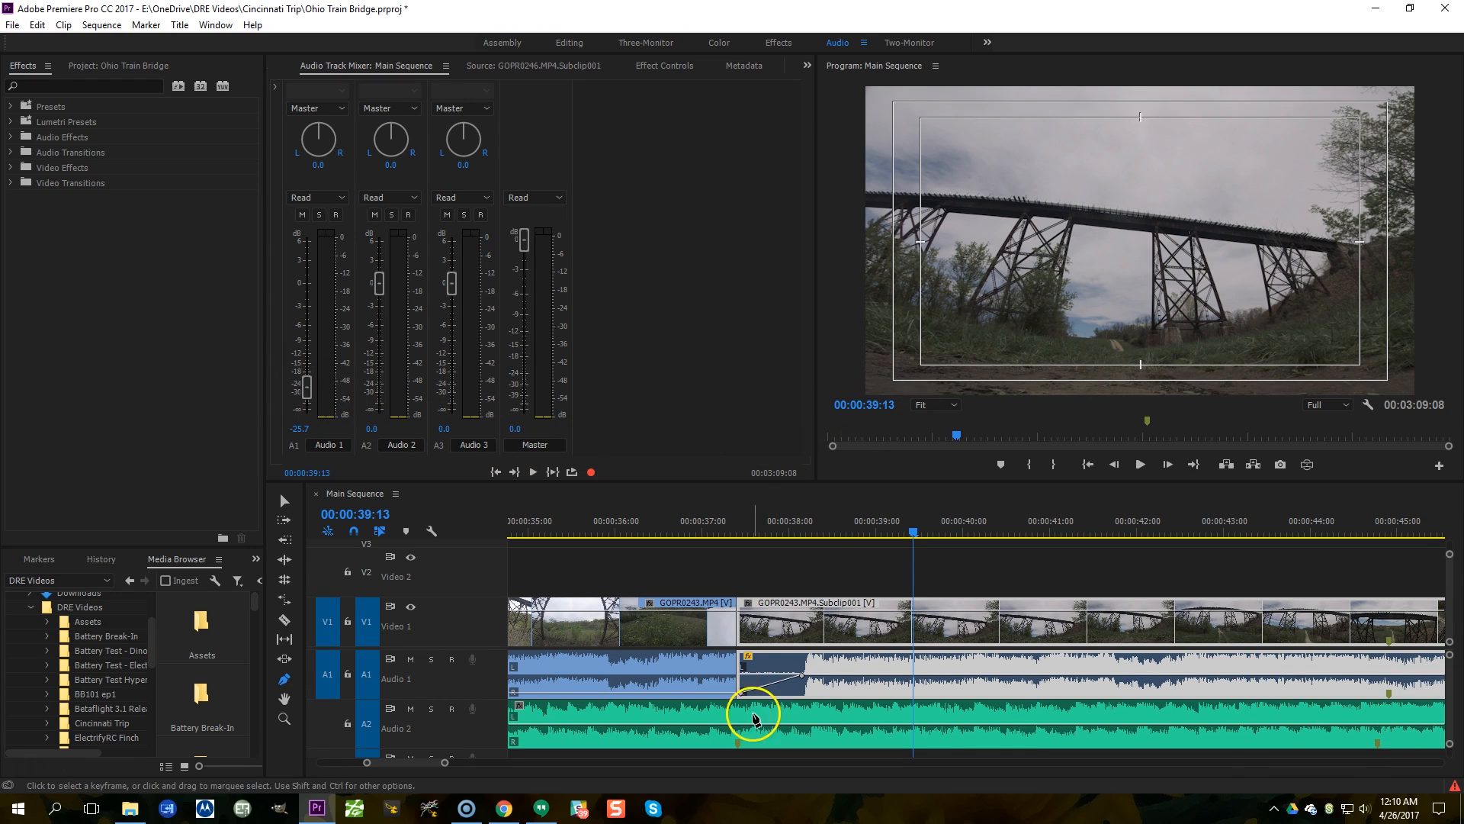
Step: Raise the Audio 1 track level to -5.5 dB while the sequence plays on to 00:00:47:27
click(810, 574)
key(space)
drag(305, 392, 307, 323)
click(616, 568)
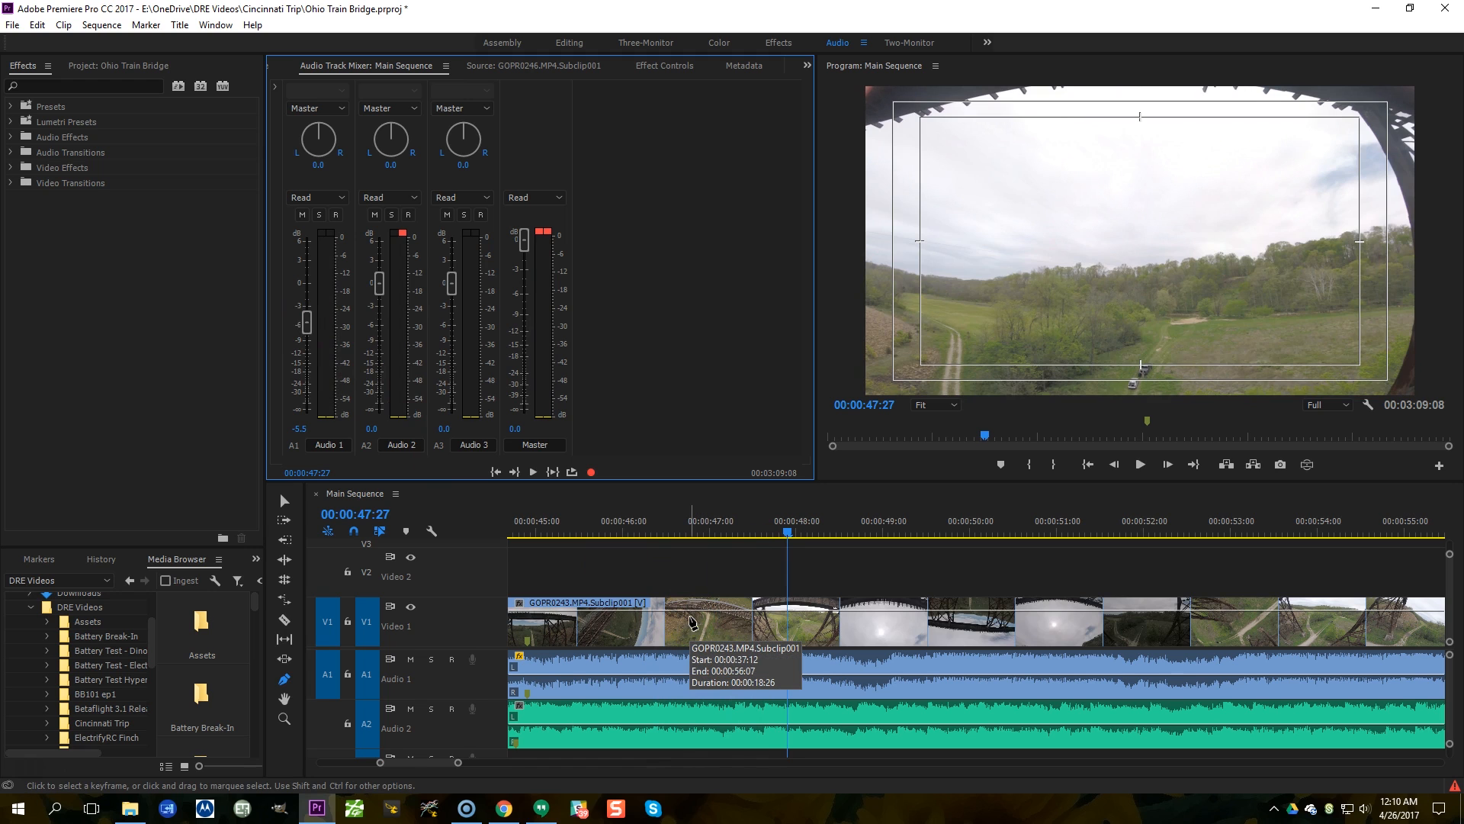
Step: Fine-tune the Audio 1 track level to -5.6 dB while playing from 00:00:37:12, and return the playhead to that clip start
click(782, 545)
key(Up)
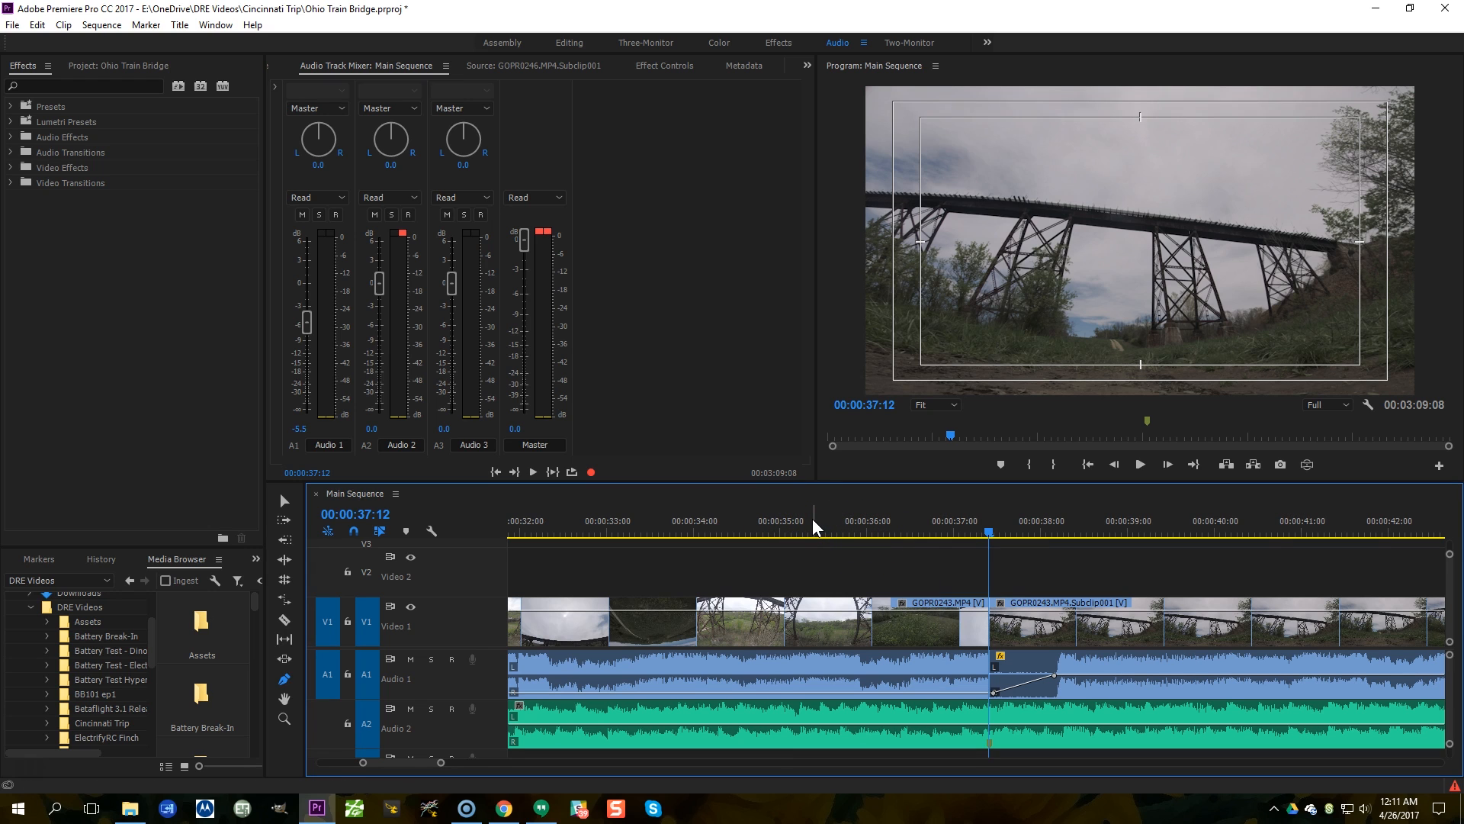
key(space)
click(307, 326)
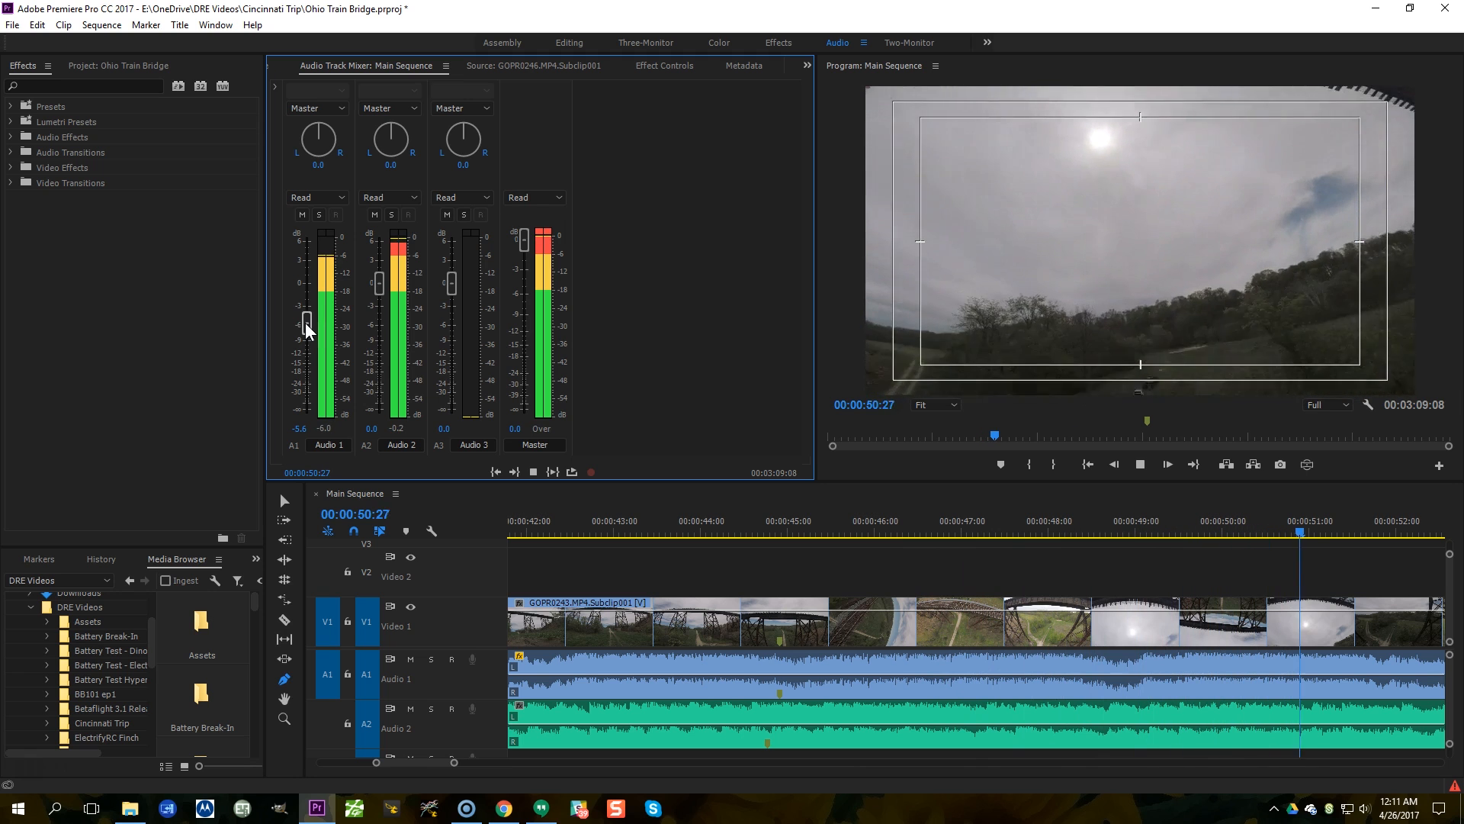
key(space)
click(592, 493)
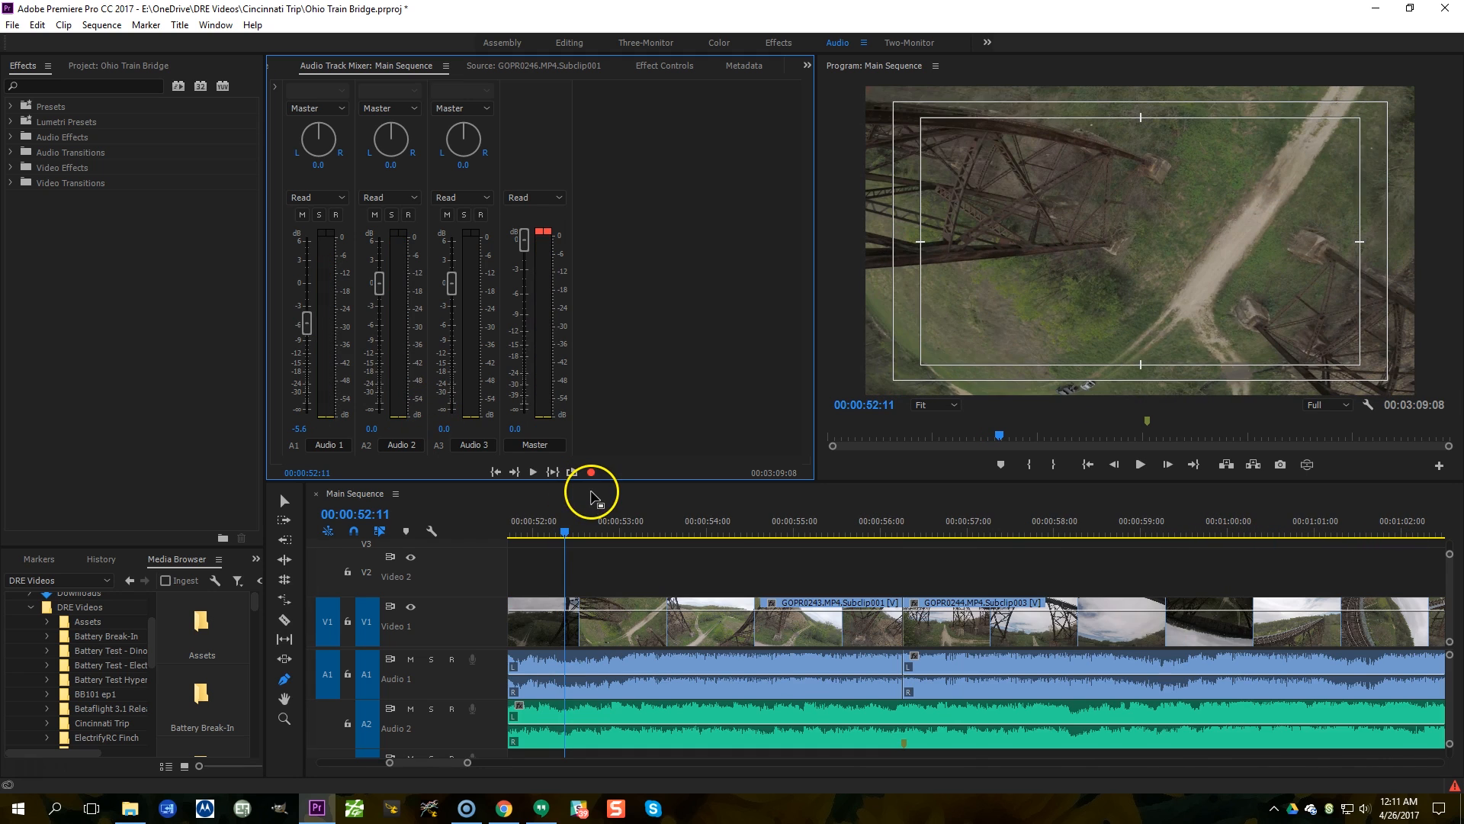
key(Up)
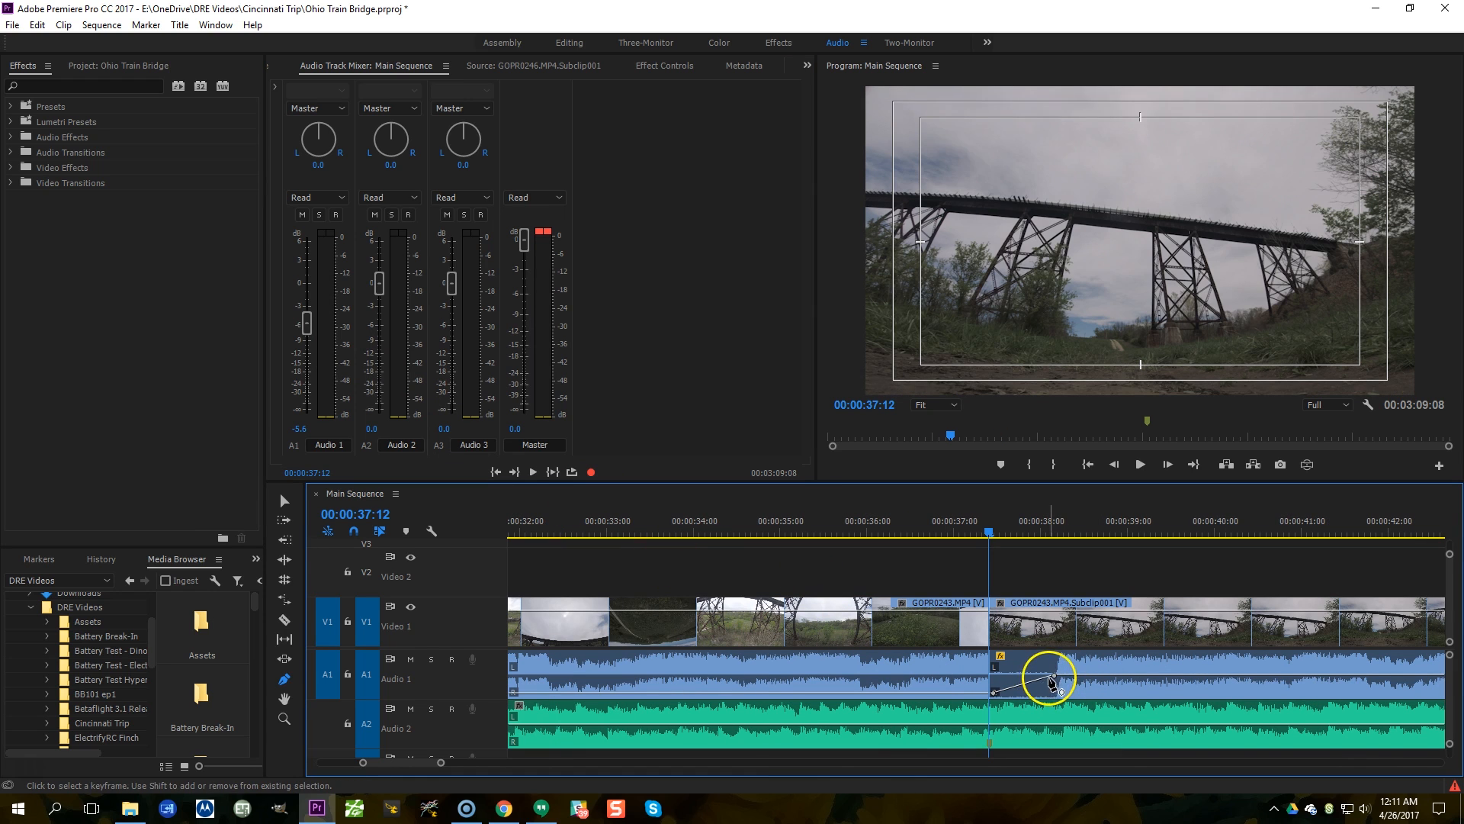
scroll(1055, 679, down, 2)
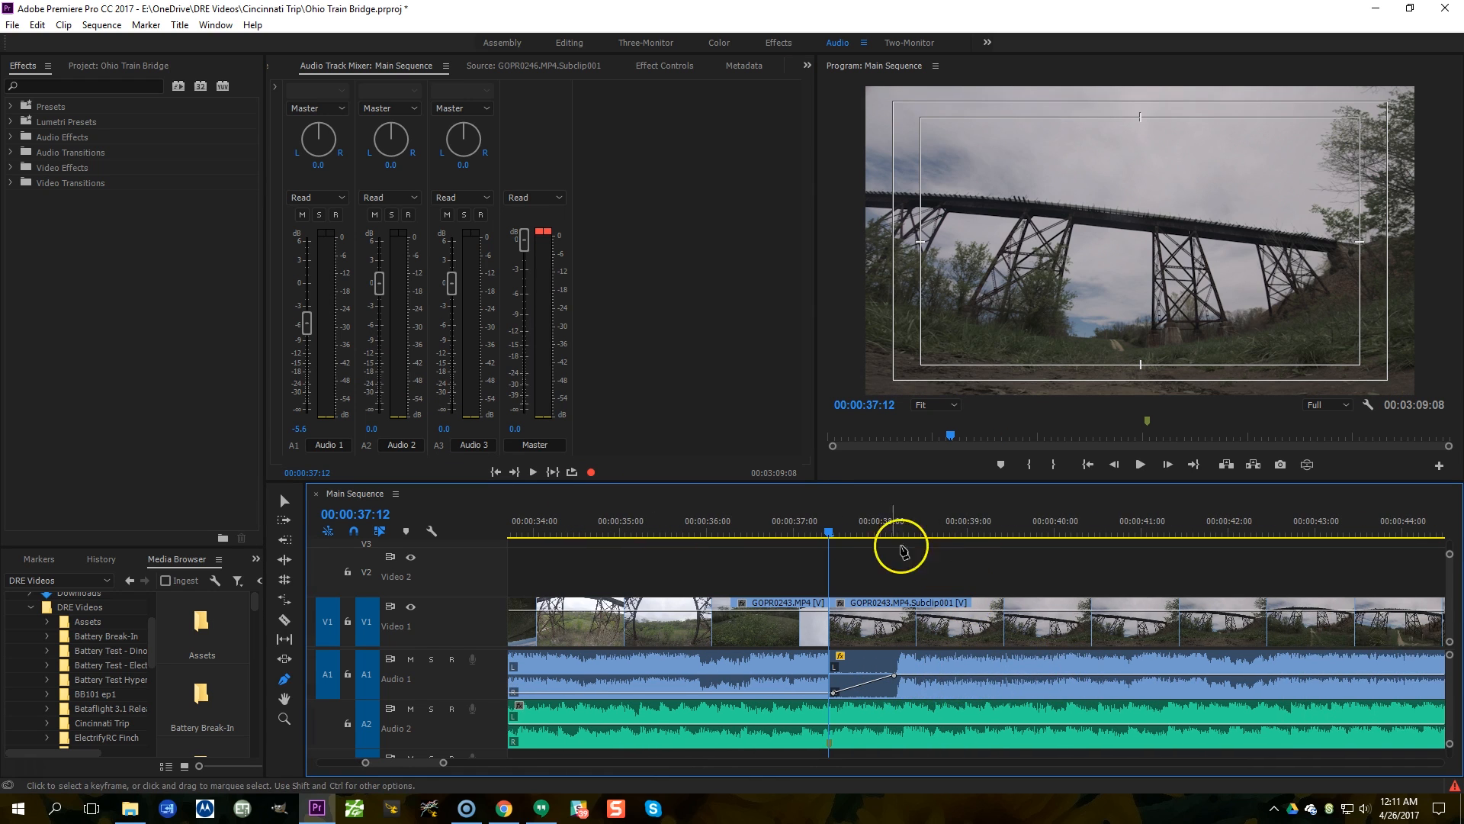
Step: Mute Audio 2 and play the drone audio from about 00:00:38 to about 00:00:41
click(410, 708)
click(890, 526)
key(space)
click(922, 537)
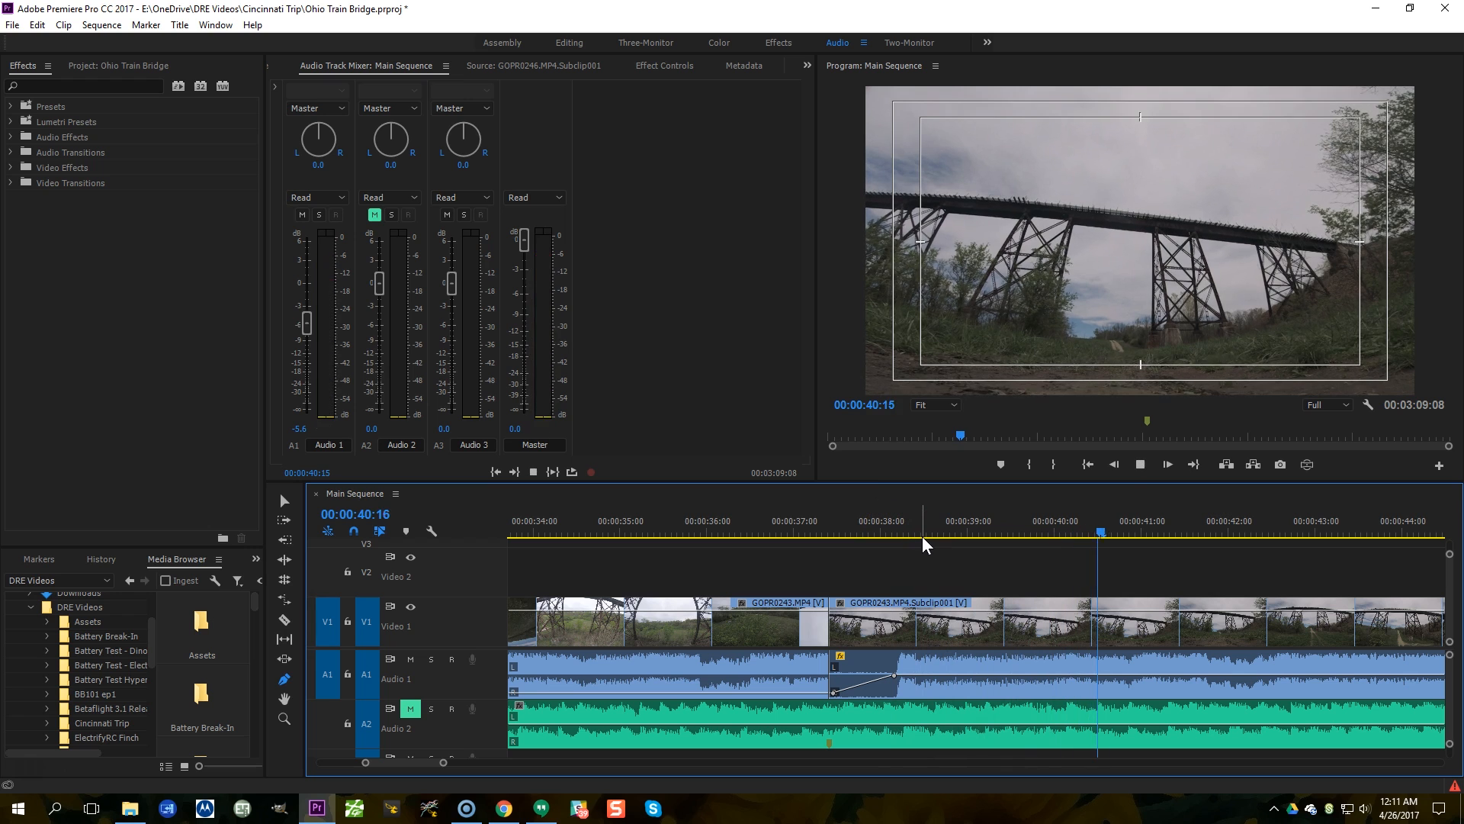
key(space)
Step: Add volume keyframes to the Audio 1 bridge clip at 00:00:41:05 and just before it, and lower the level between the fade-in and them
click(1157, 531)
click(1117, 676)
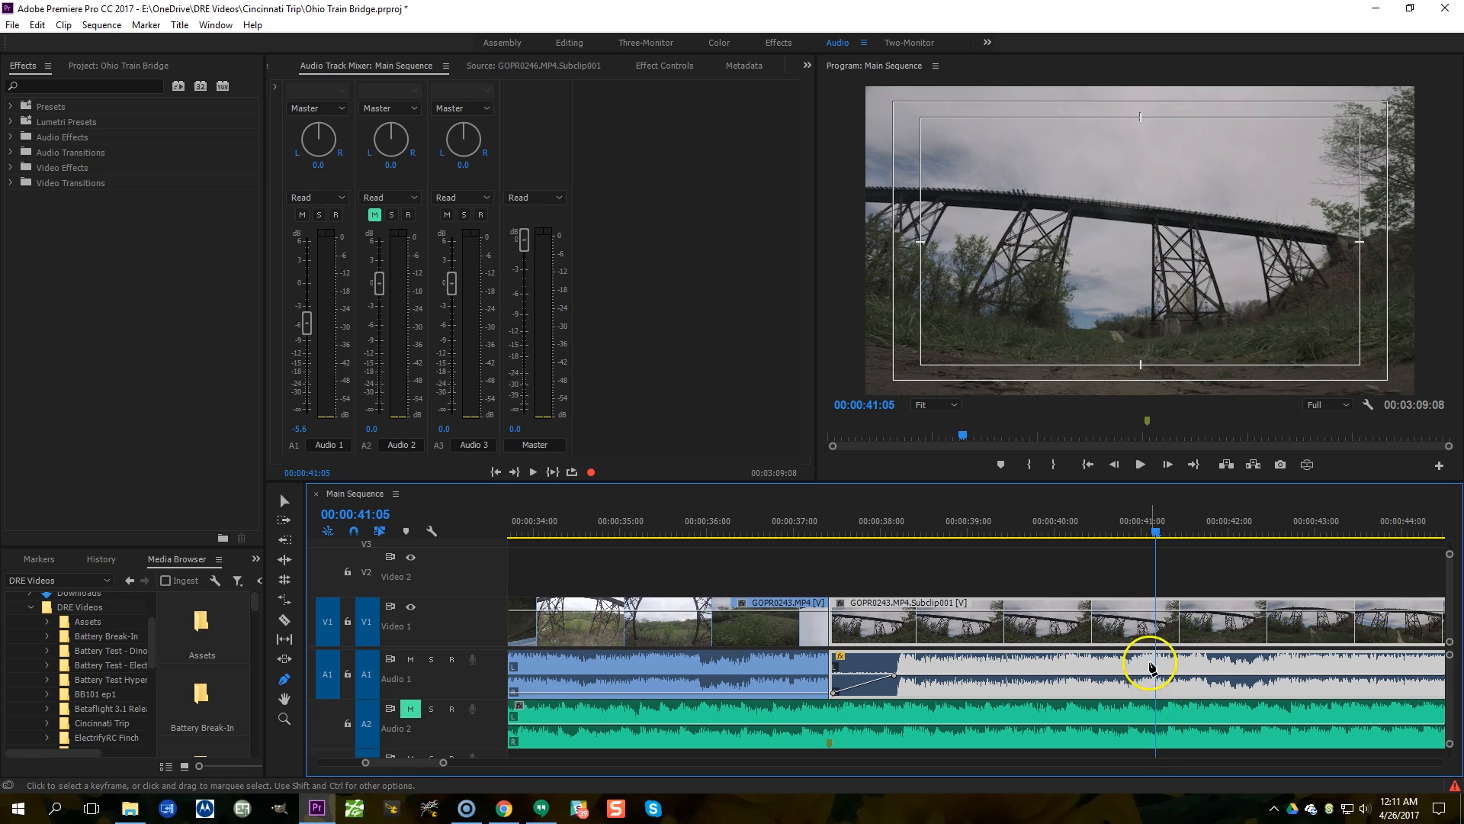
click(1156, 677)
key(v)
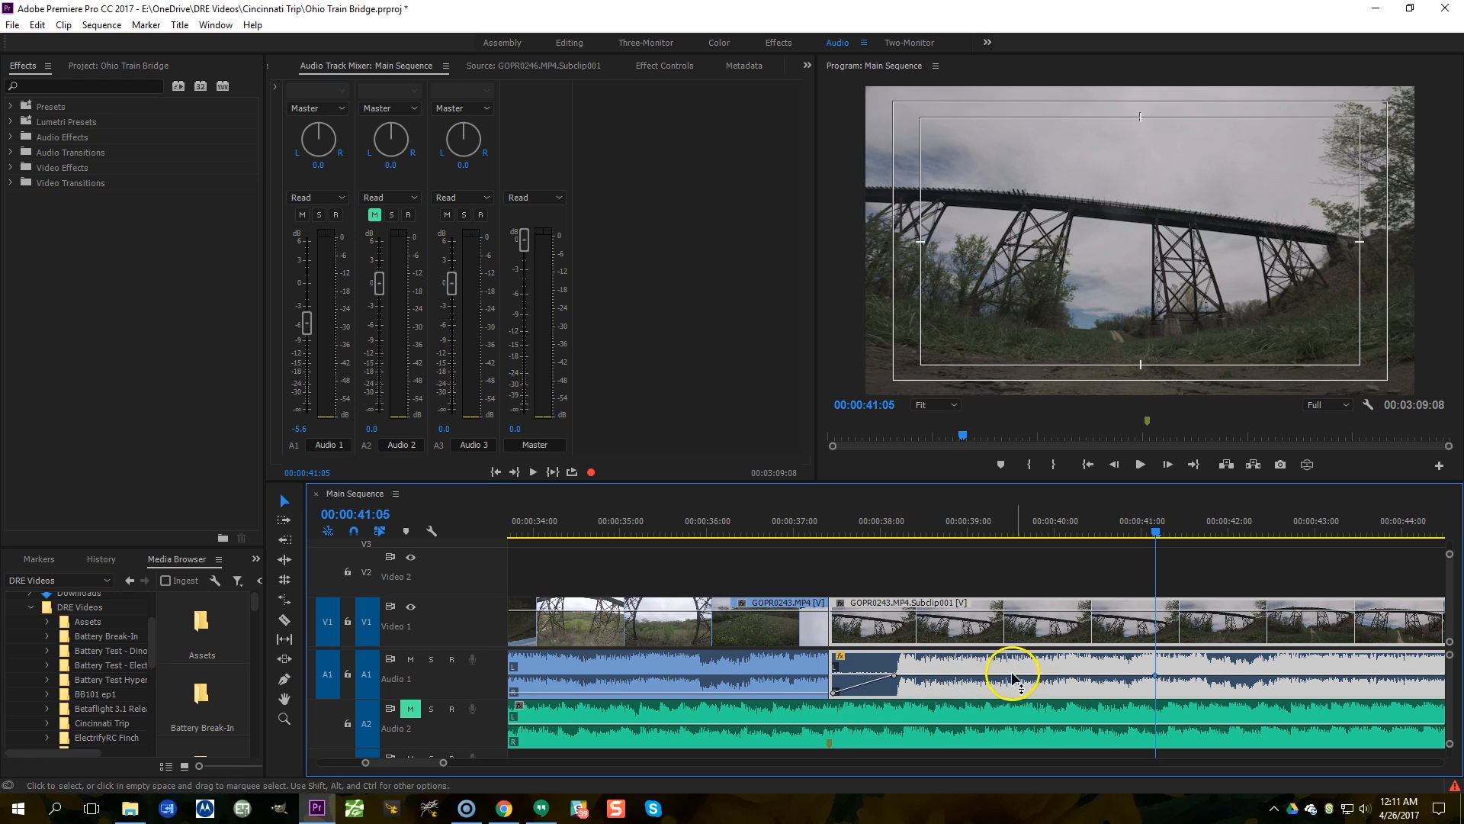
key(p)
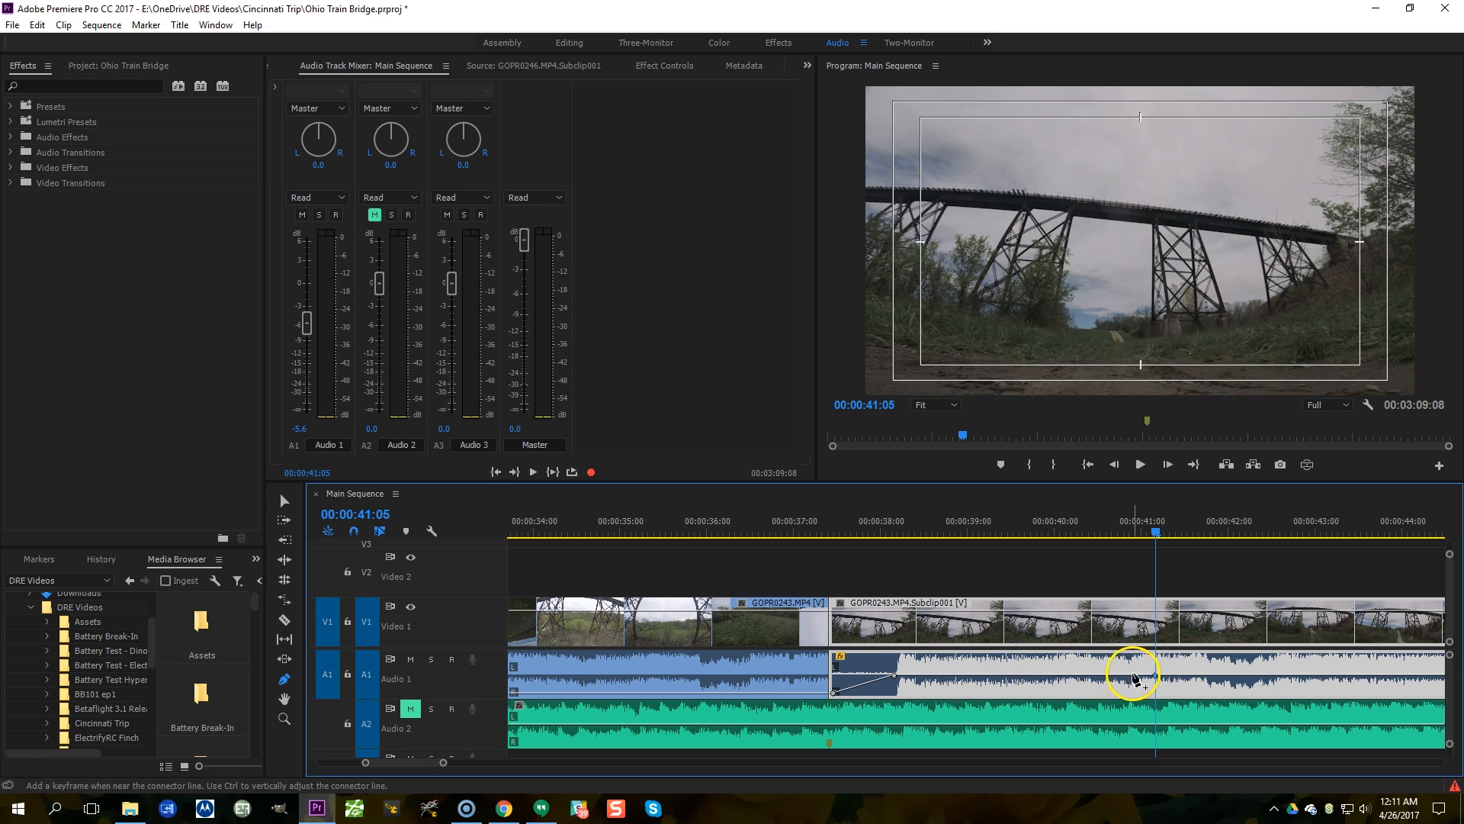
click(1132, 676)
key(v)
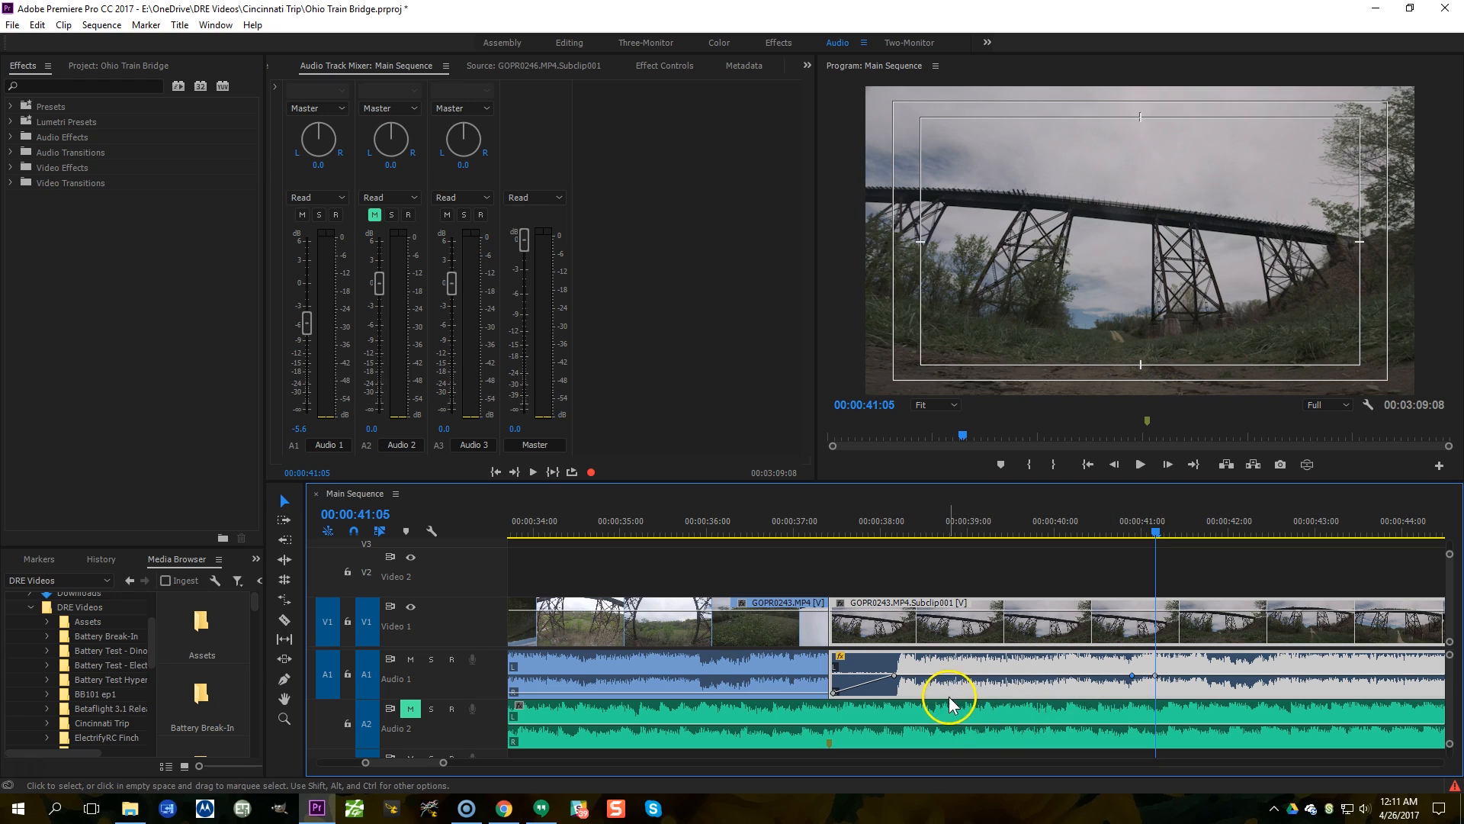
drag(959, 679, 958, 681)
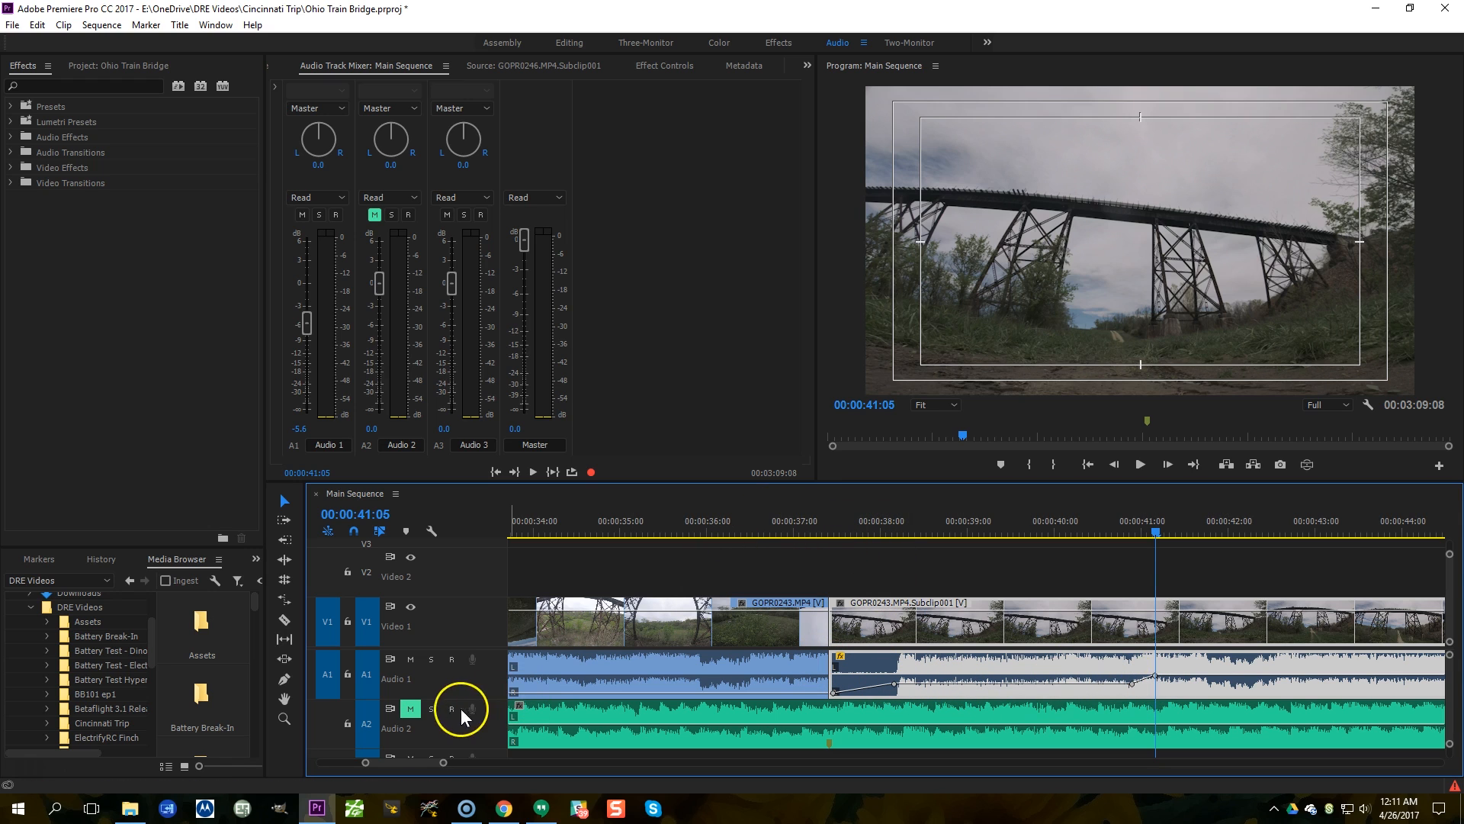
Step: Unmute Audio 2 and play the sequence with music from about 00:00:37 through to 00:03:02:14
click(410, 709)
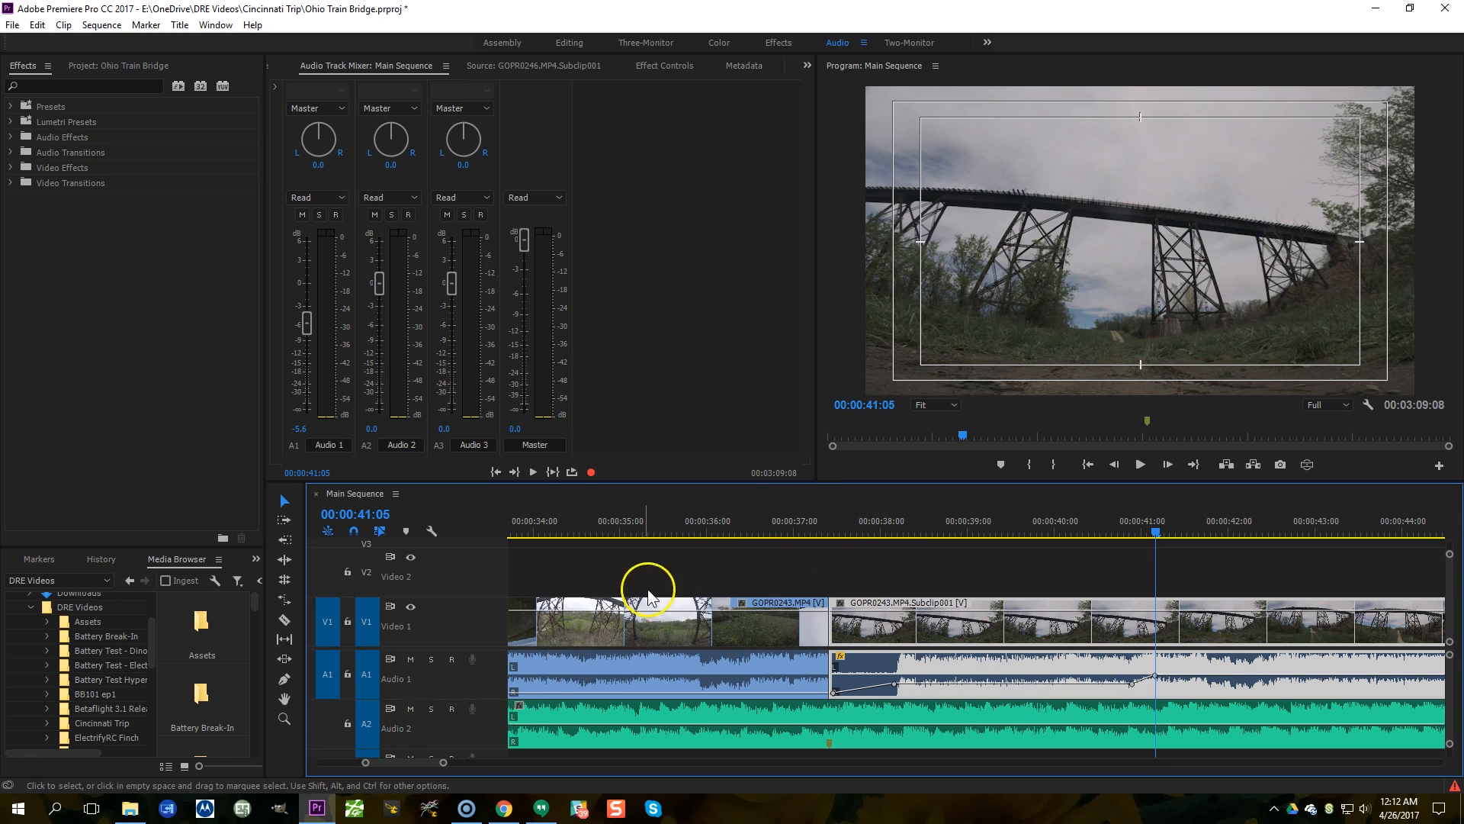
click(798, 525)
key(space)
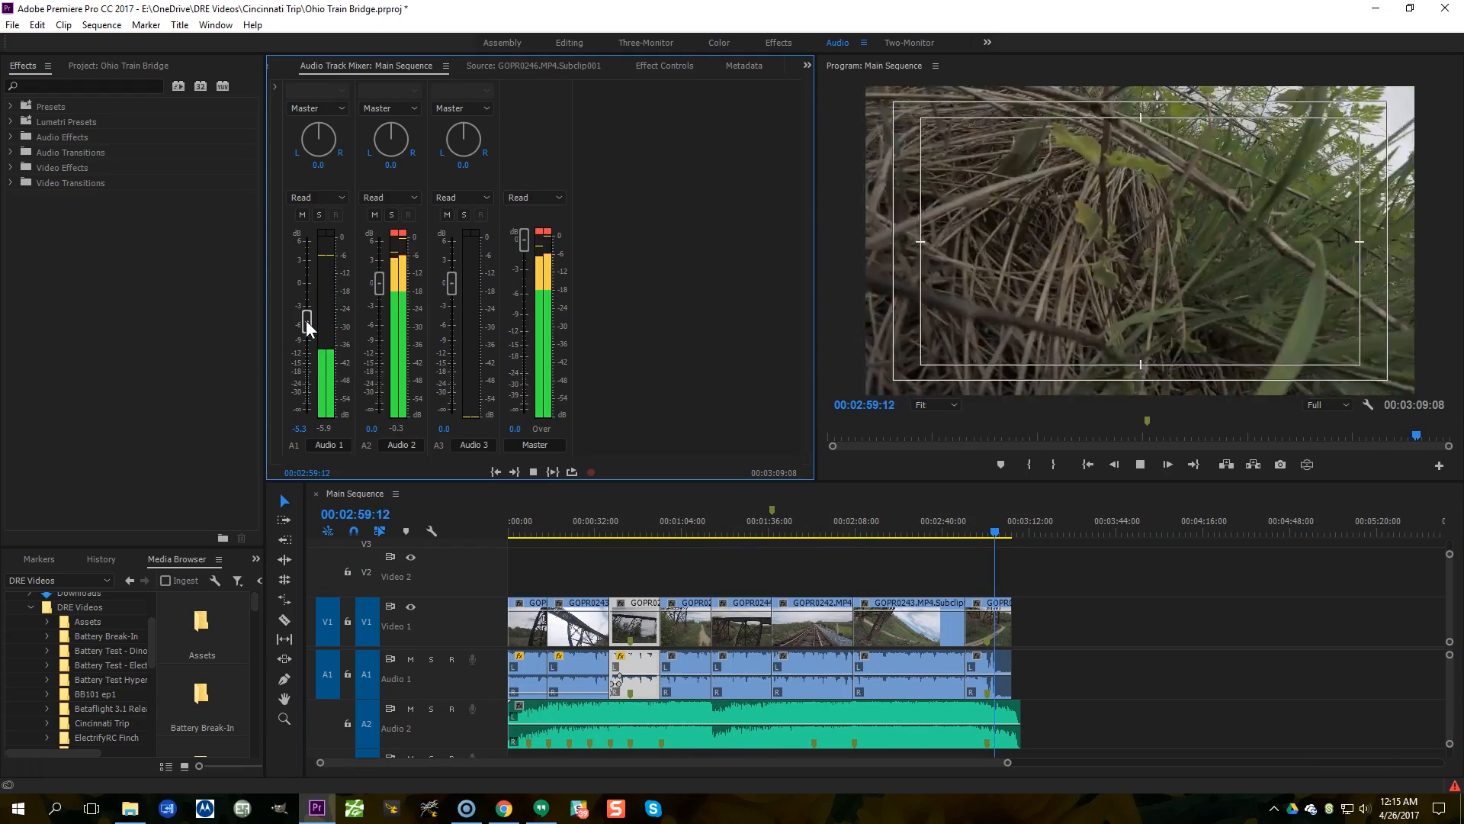
key(equal)
key(equal)
key(equal)
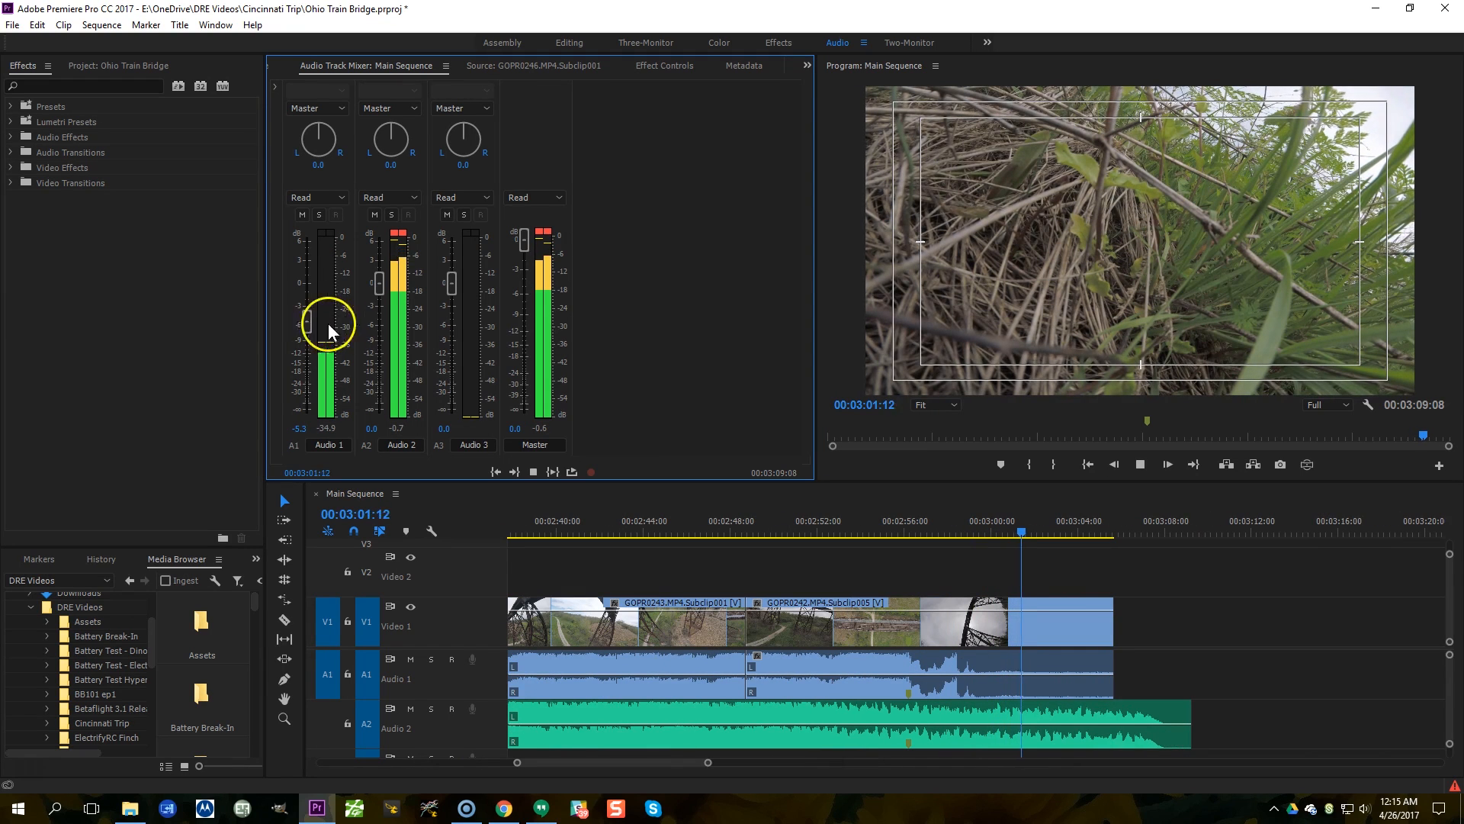
key(space)
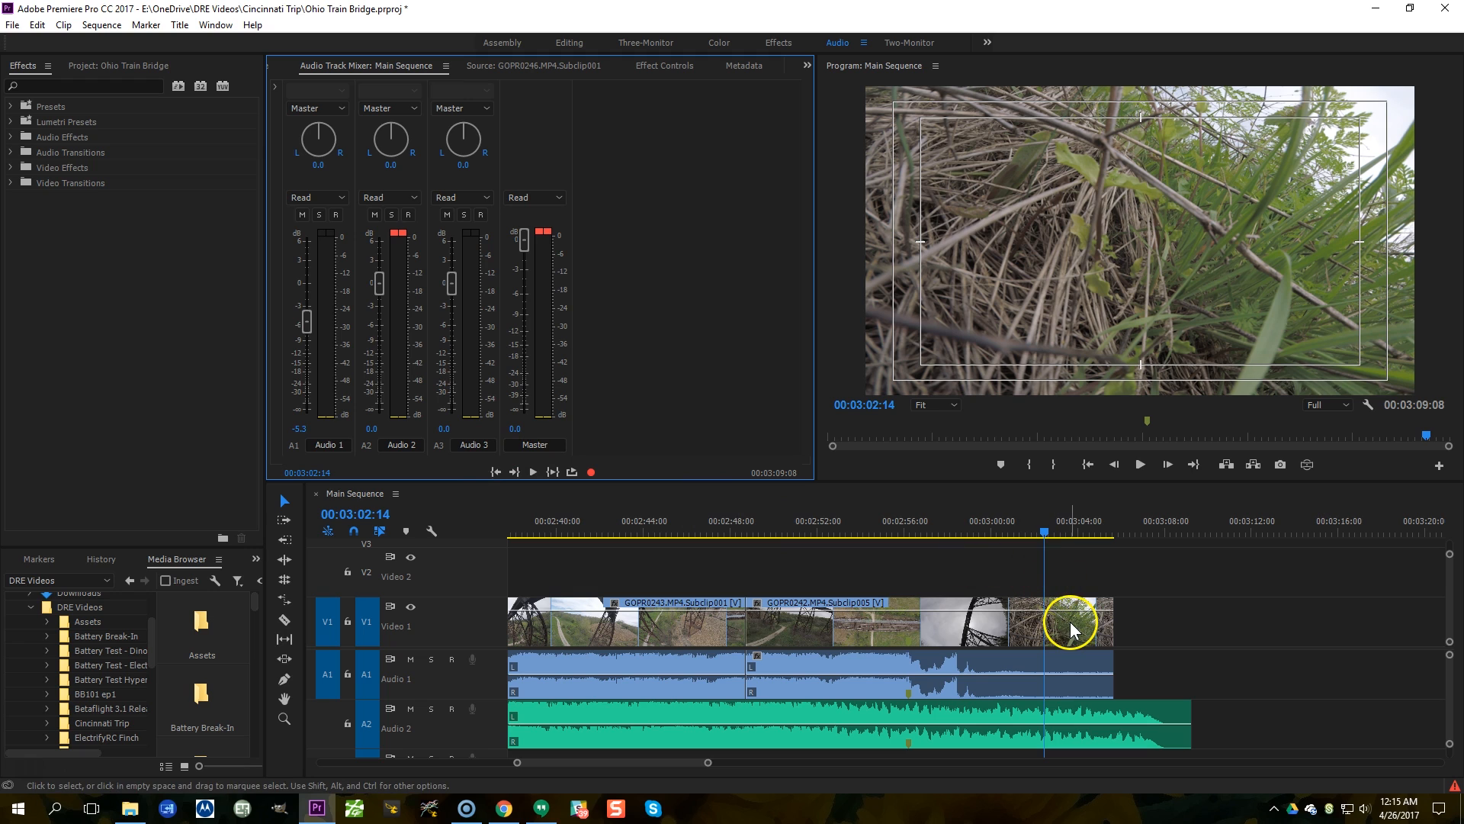
Step: Fade out the final clip's audio with volume keyframes from about 00:02:59:28 down to silence near the clip's end
key(p)
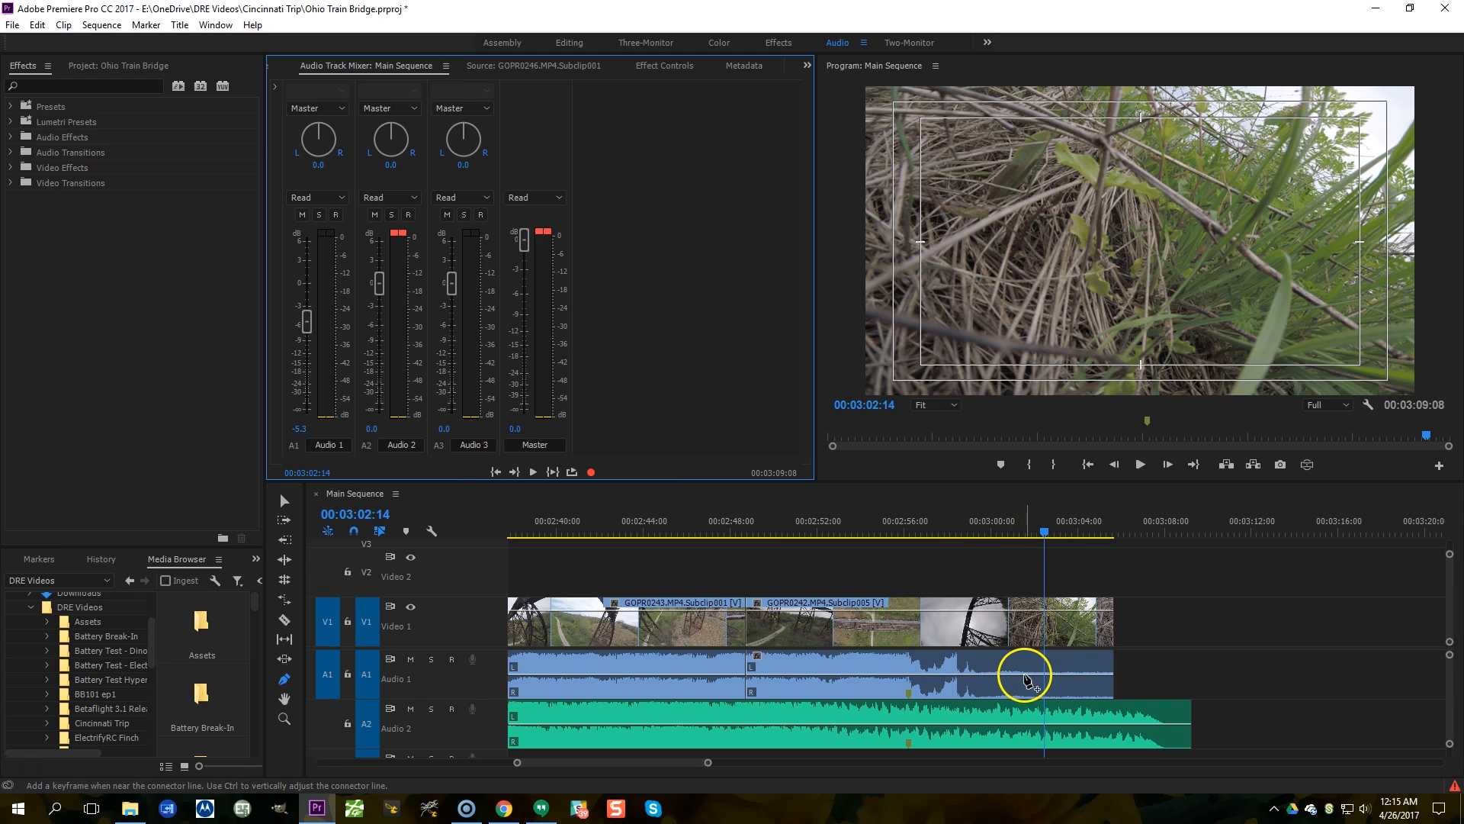
click(930, 522)
key(space)
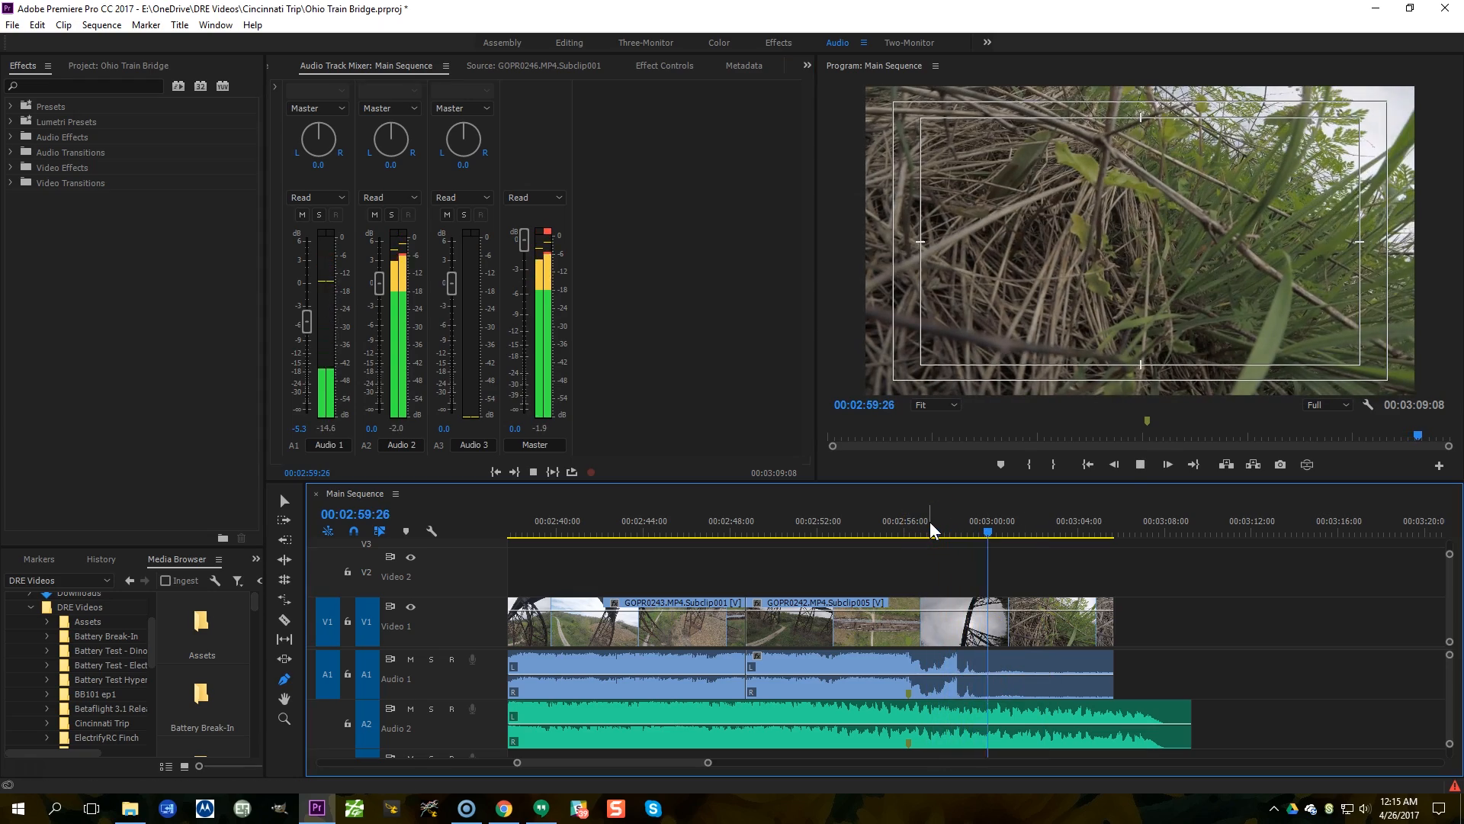
key(space)
click(991, 674)
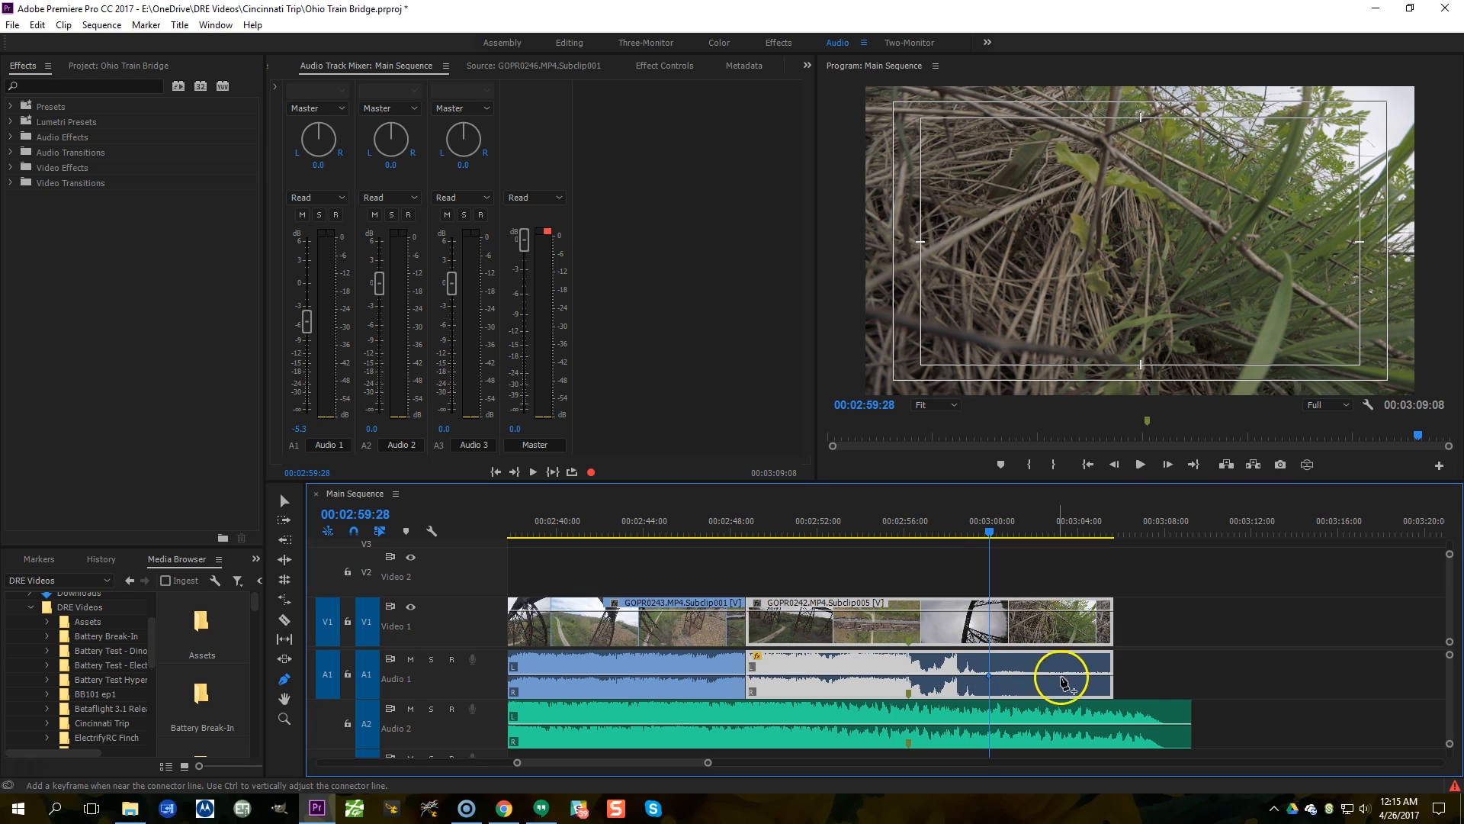
drag(1084, 675, 1102, 692)
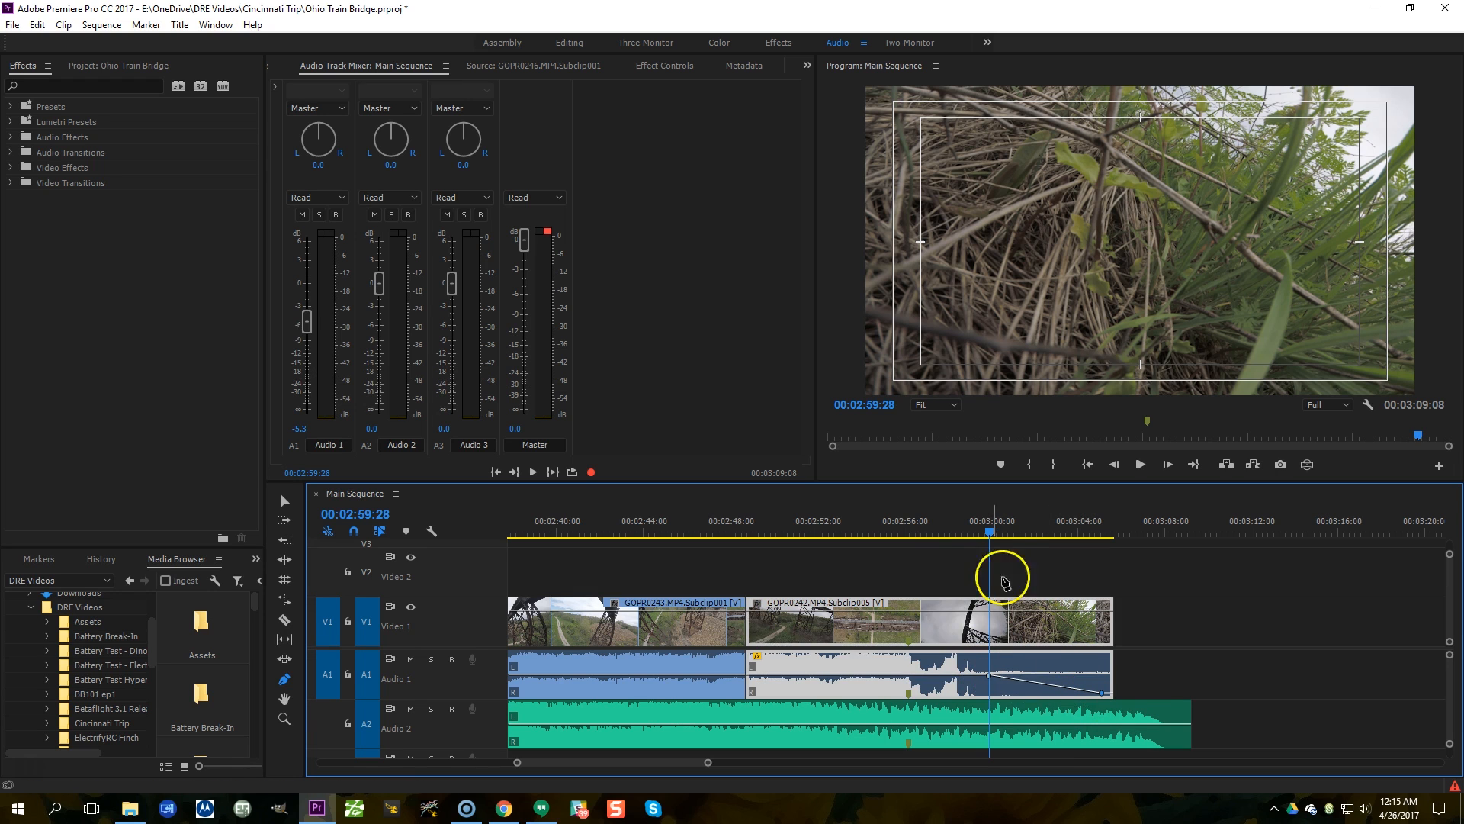
Step: Play the audio fade-out from 00:02:57:17 to 00:03:03:29
click(940, 518)
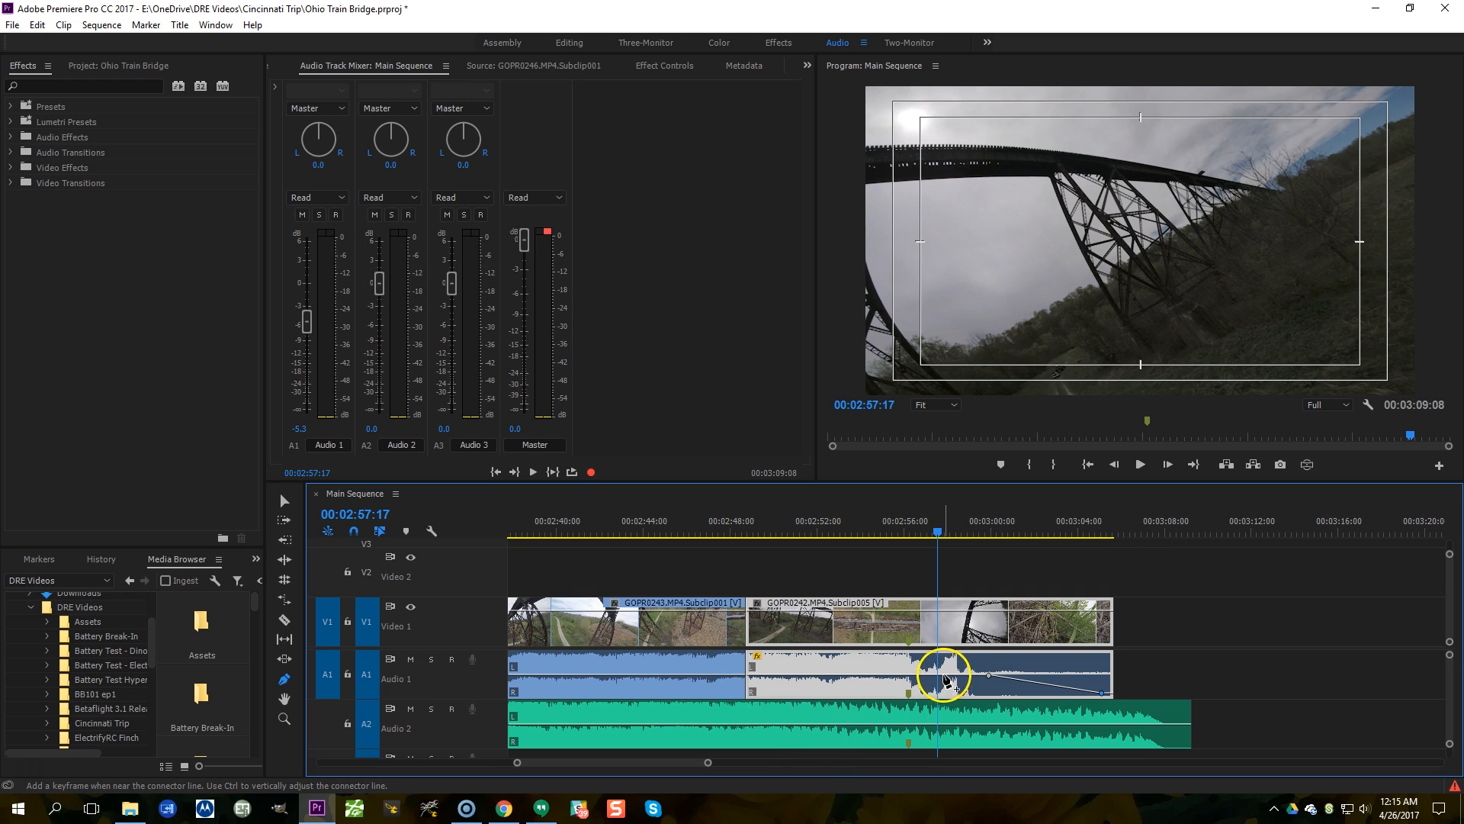
key(space)
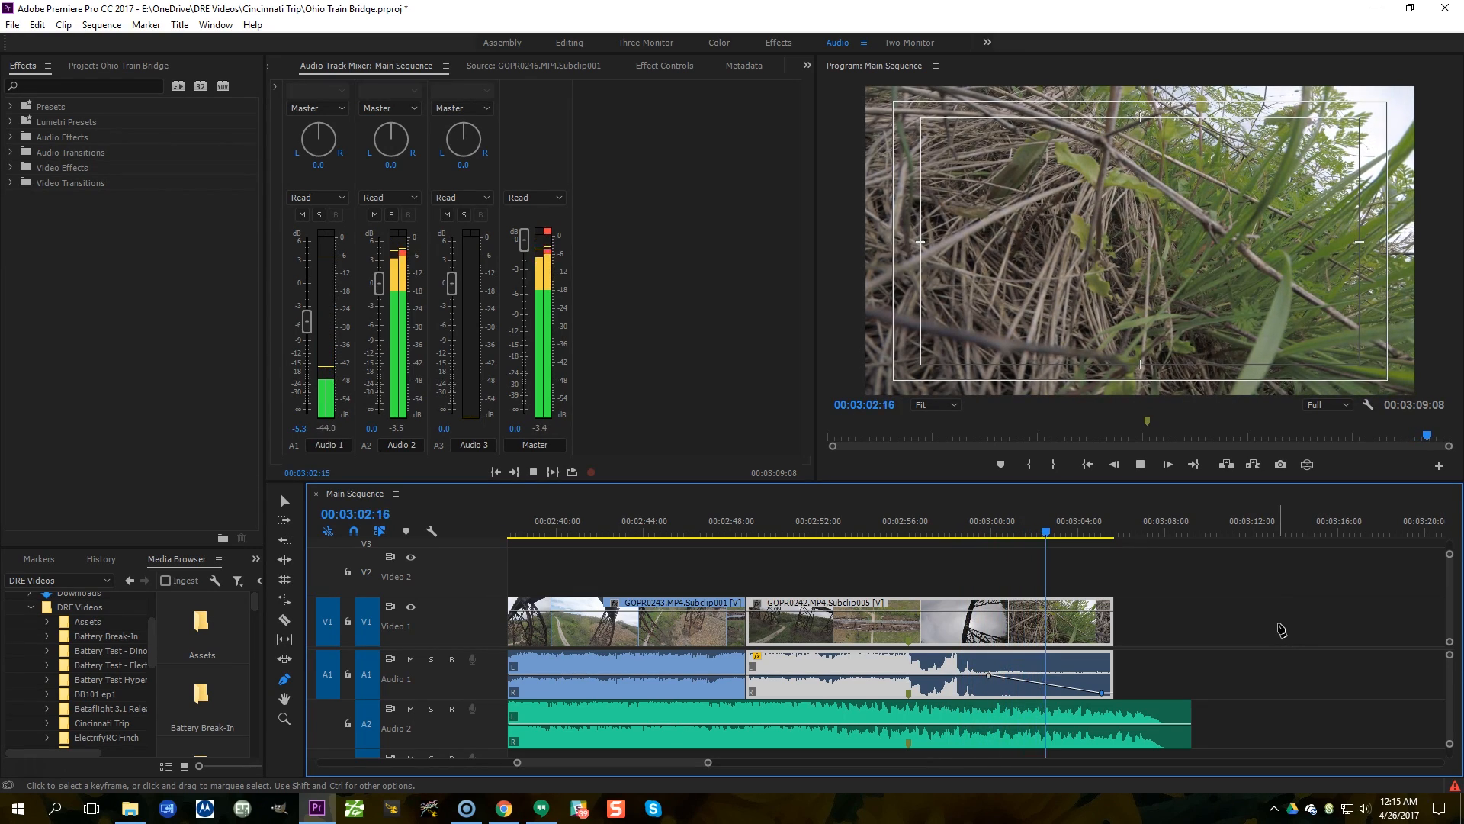
key(space)
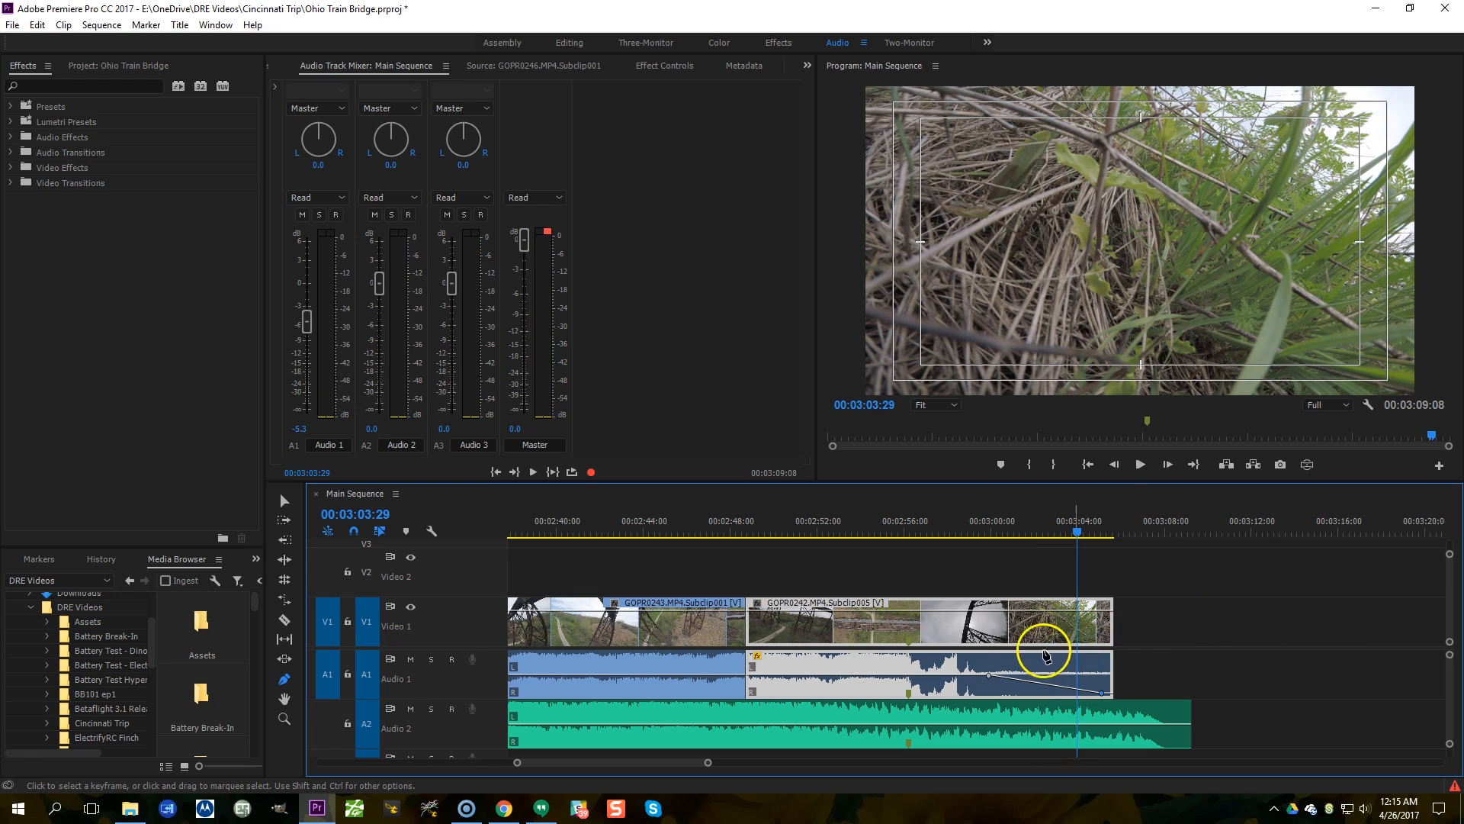
Step: Fade the final clip's picture to black with opacity keyframes from about 00:03:00 to the clip's end, and play back the fade
click(985, 611)
drag(1099, 611, 1106, 665)
click(941, 527)
key(space)
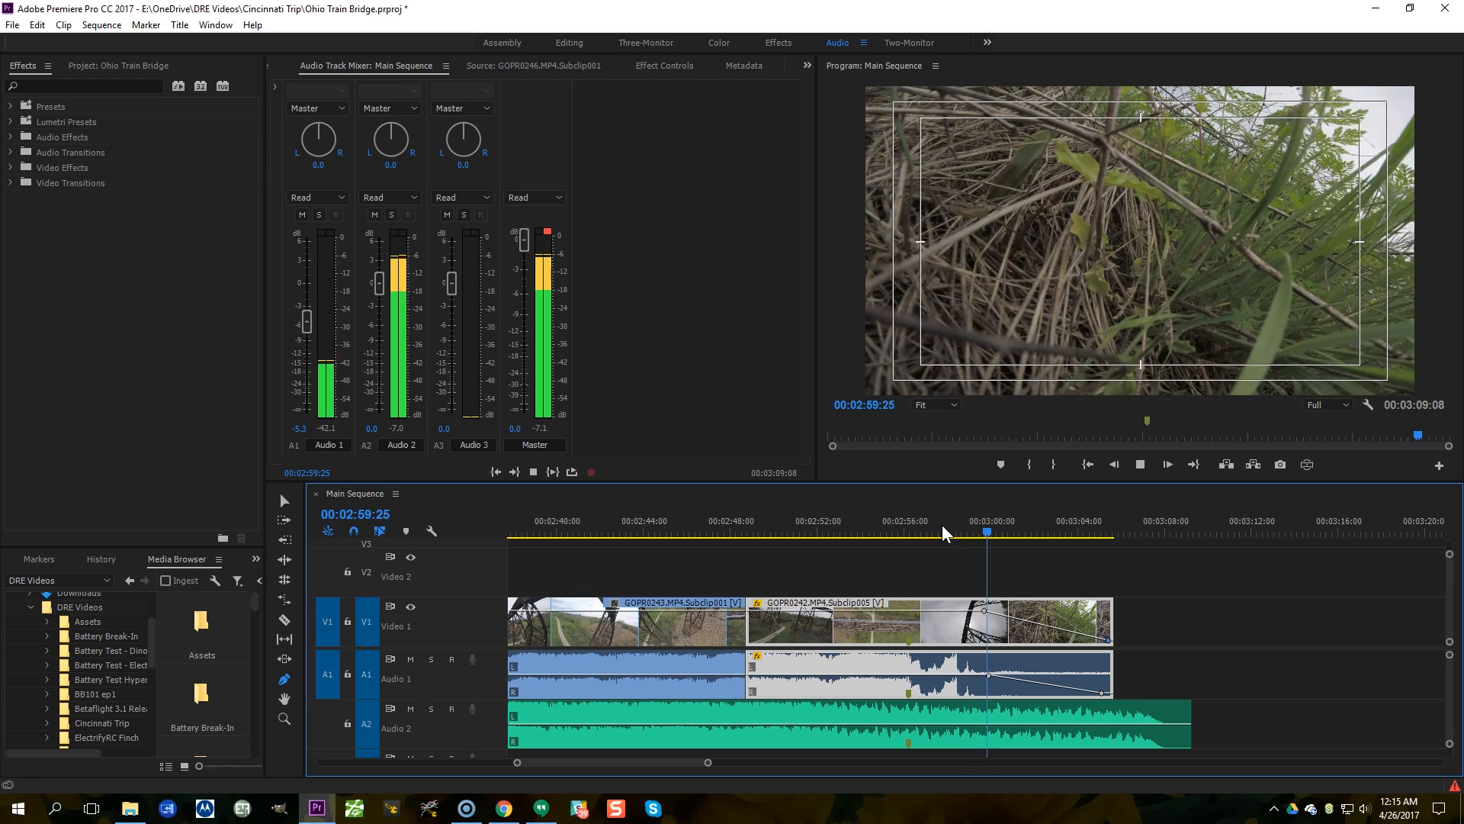
key(=)
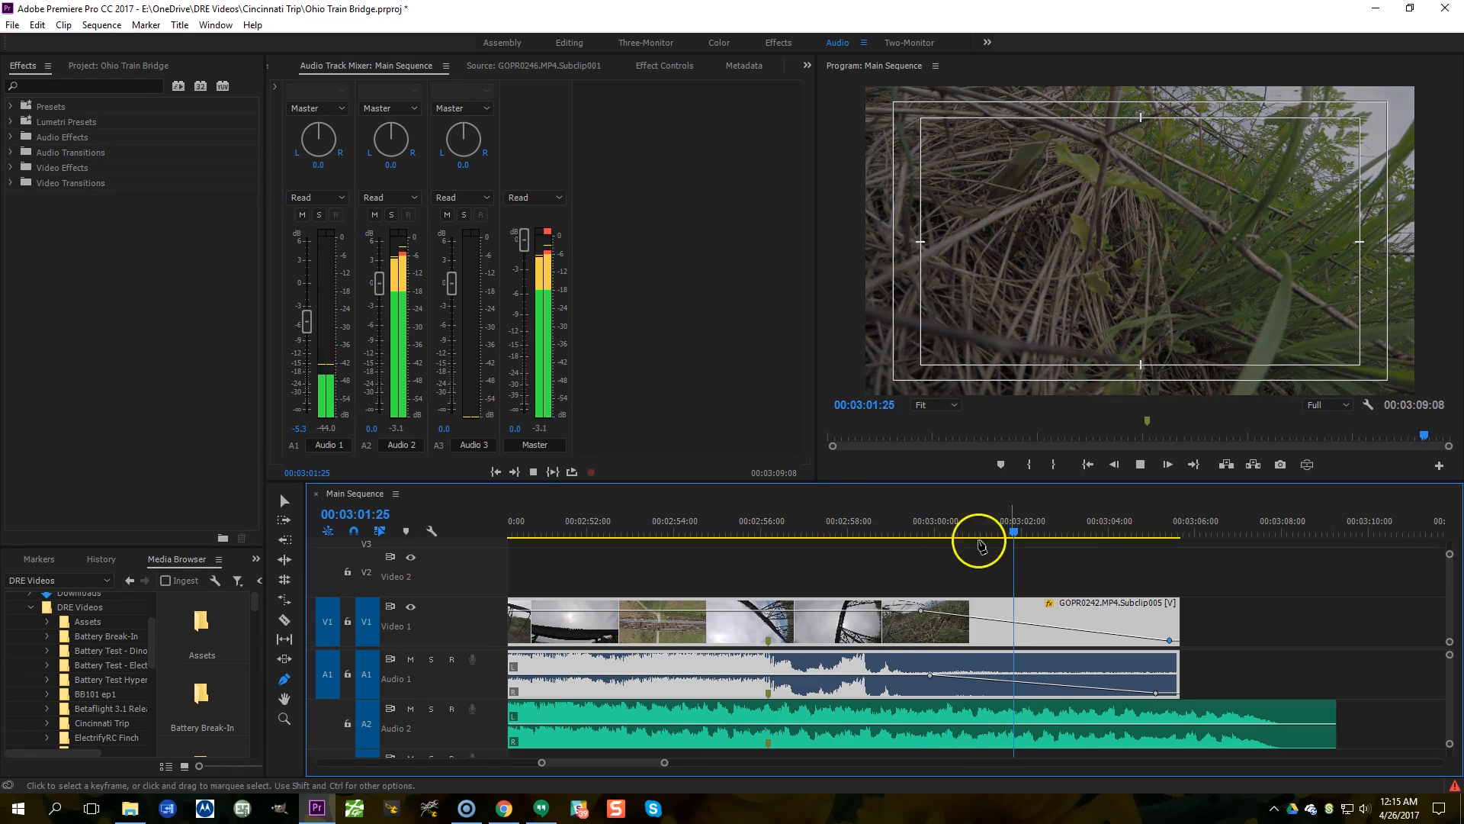
key(space)
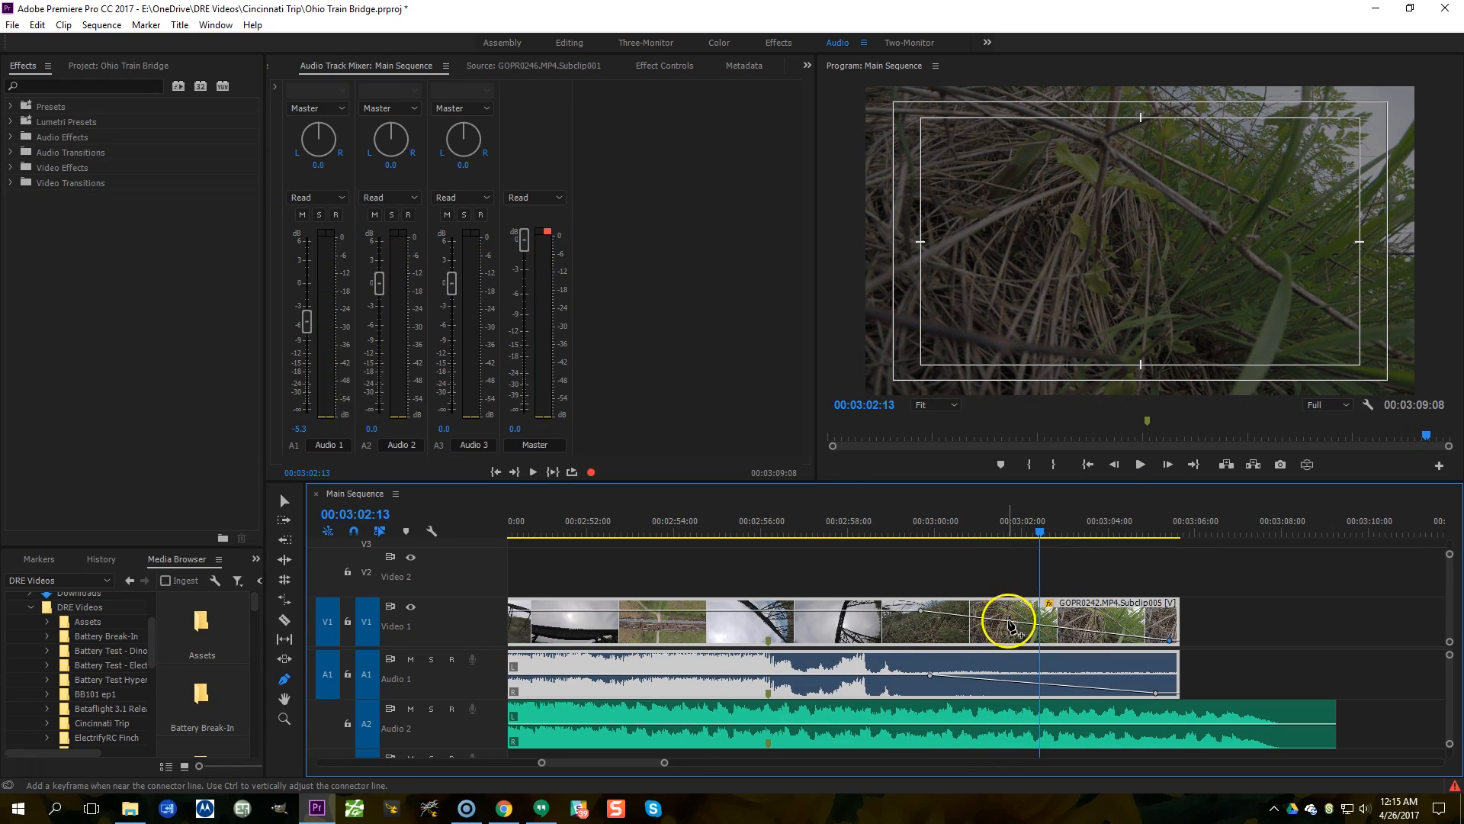
Step: Add an Auto Bezier opacity keyframe in the middle of the picture fade, lower it at about 00:03:01:15, and play back the curve
click(1022, 622)
right_click(1022, 624)
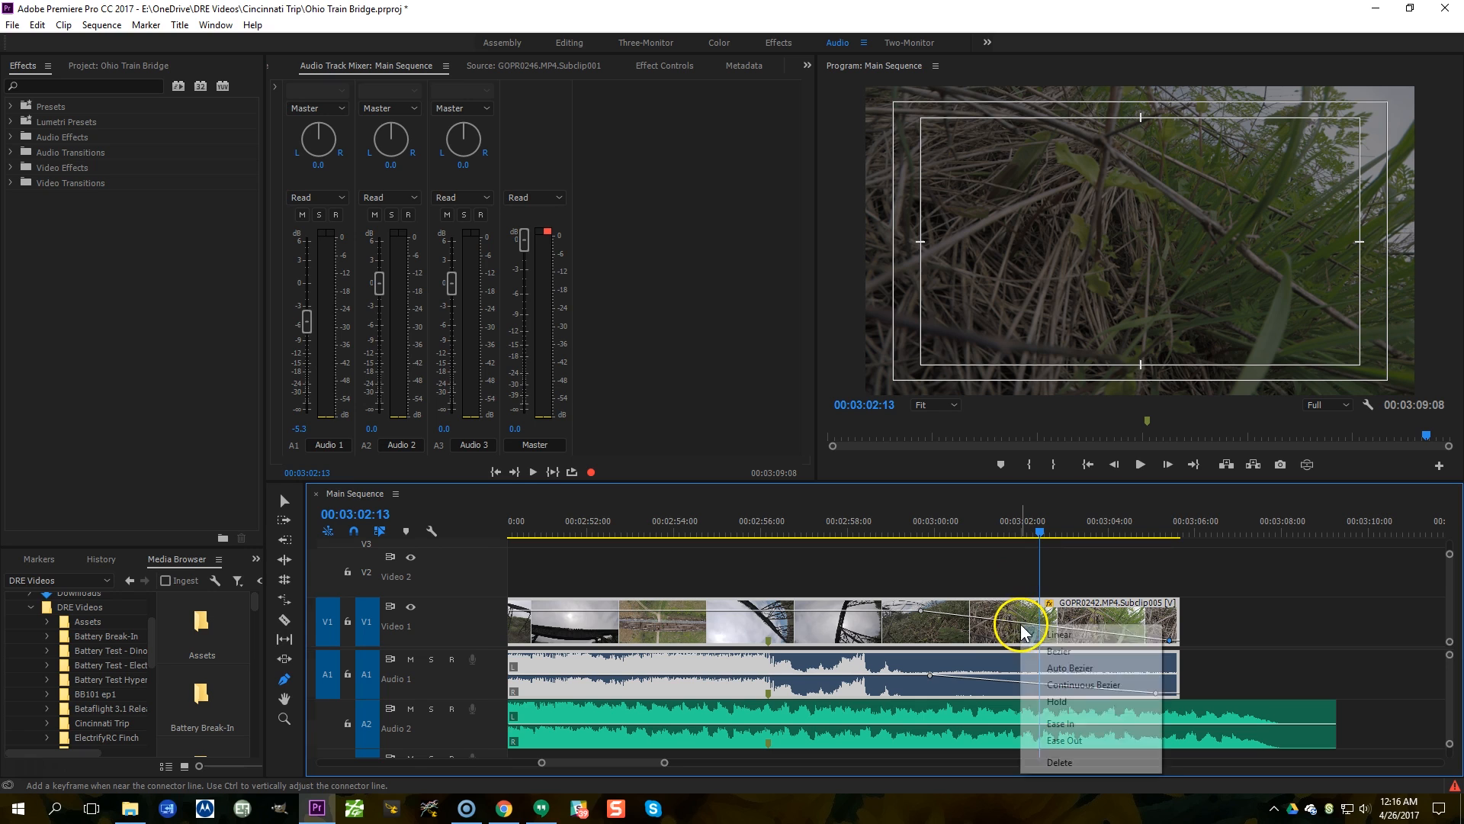
click(1040, 668)
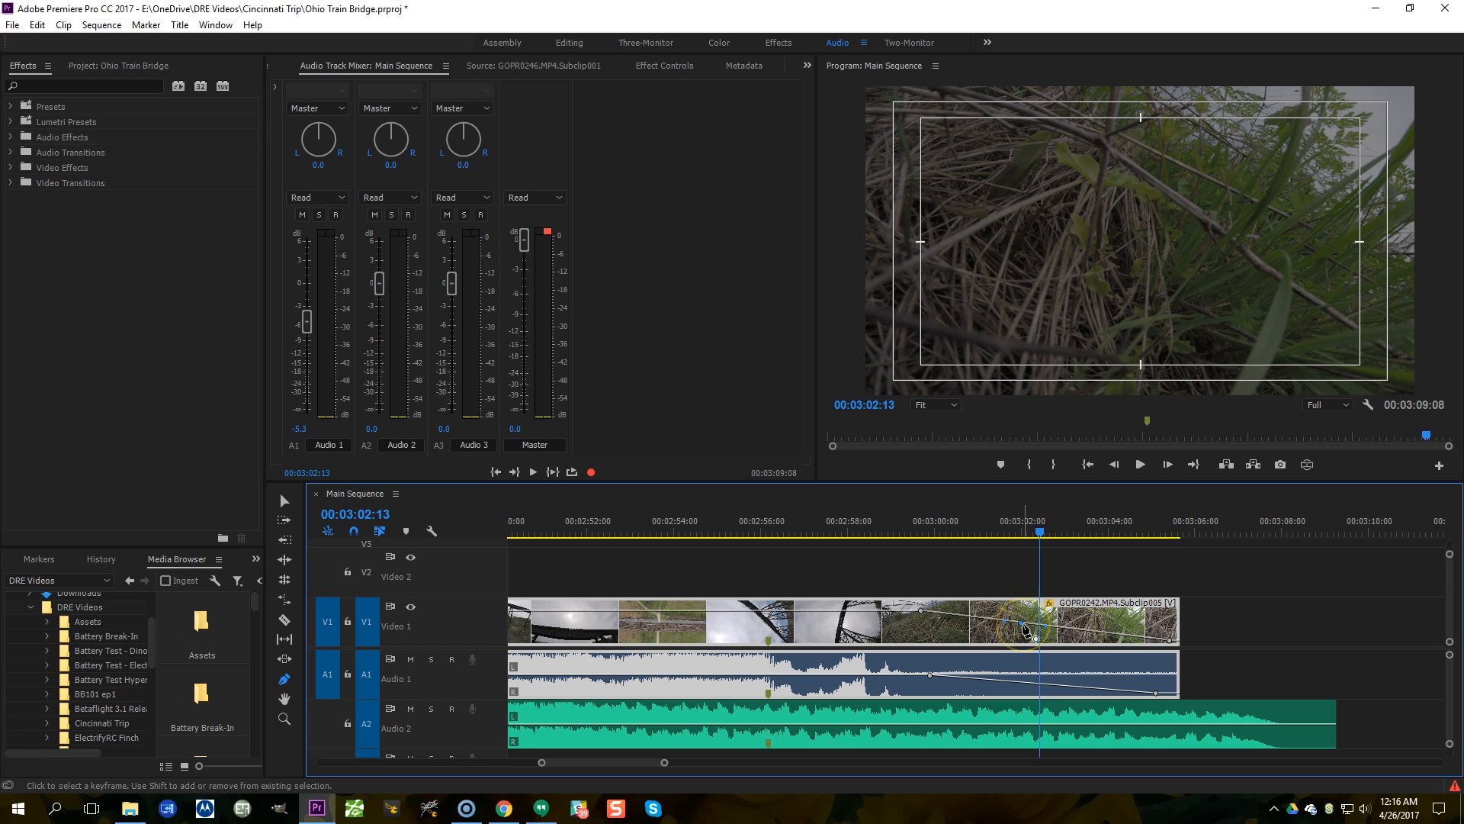
drag(1021, 625, 1004, 632)
scroll(445, 628, up, 3)
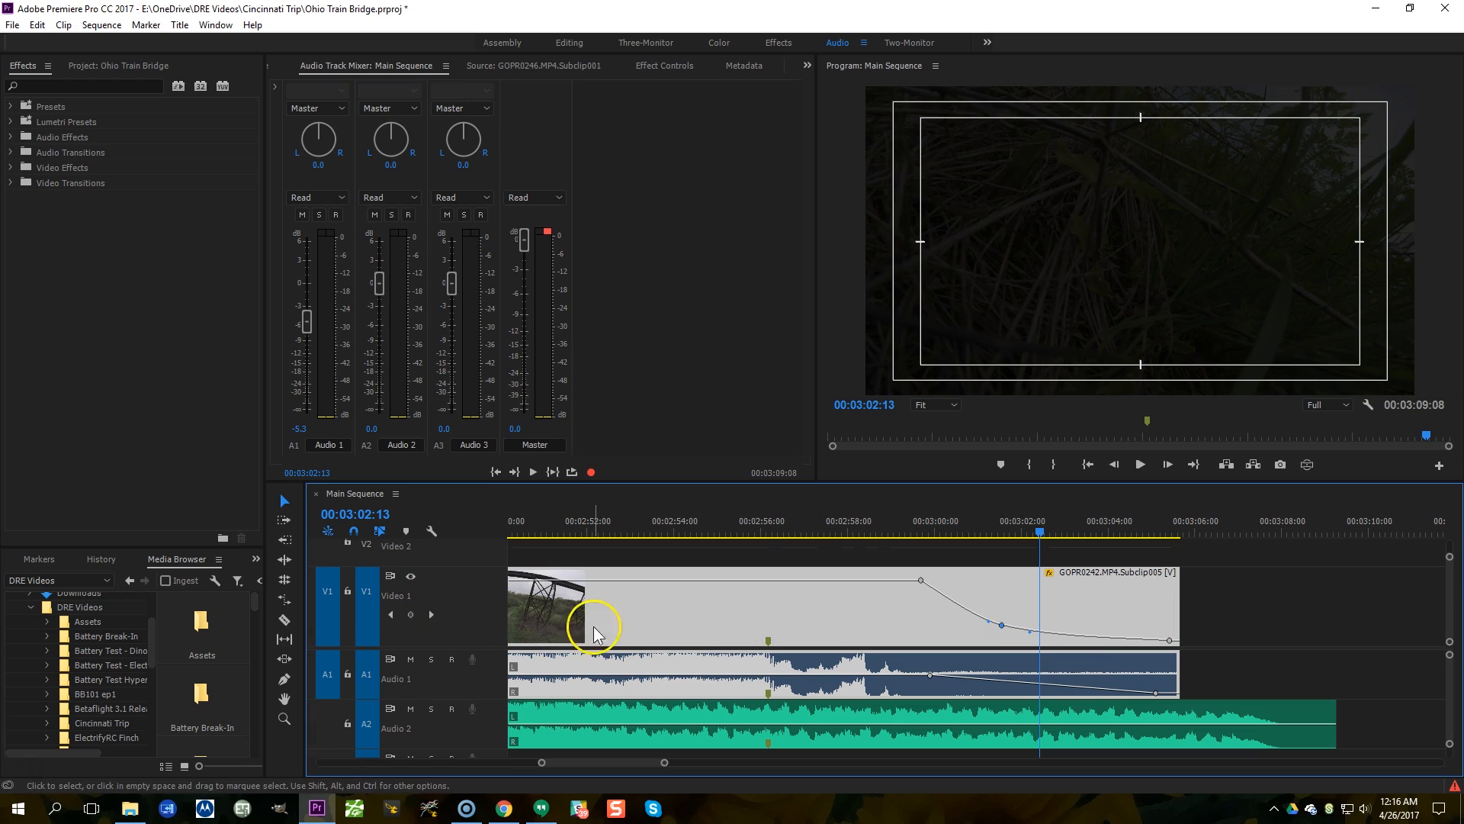
click(858, 521)
key(space)
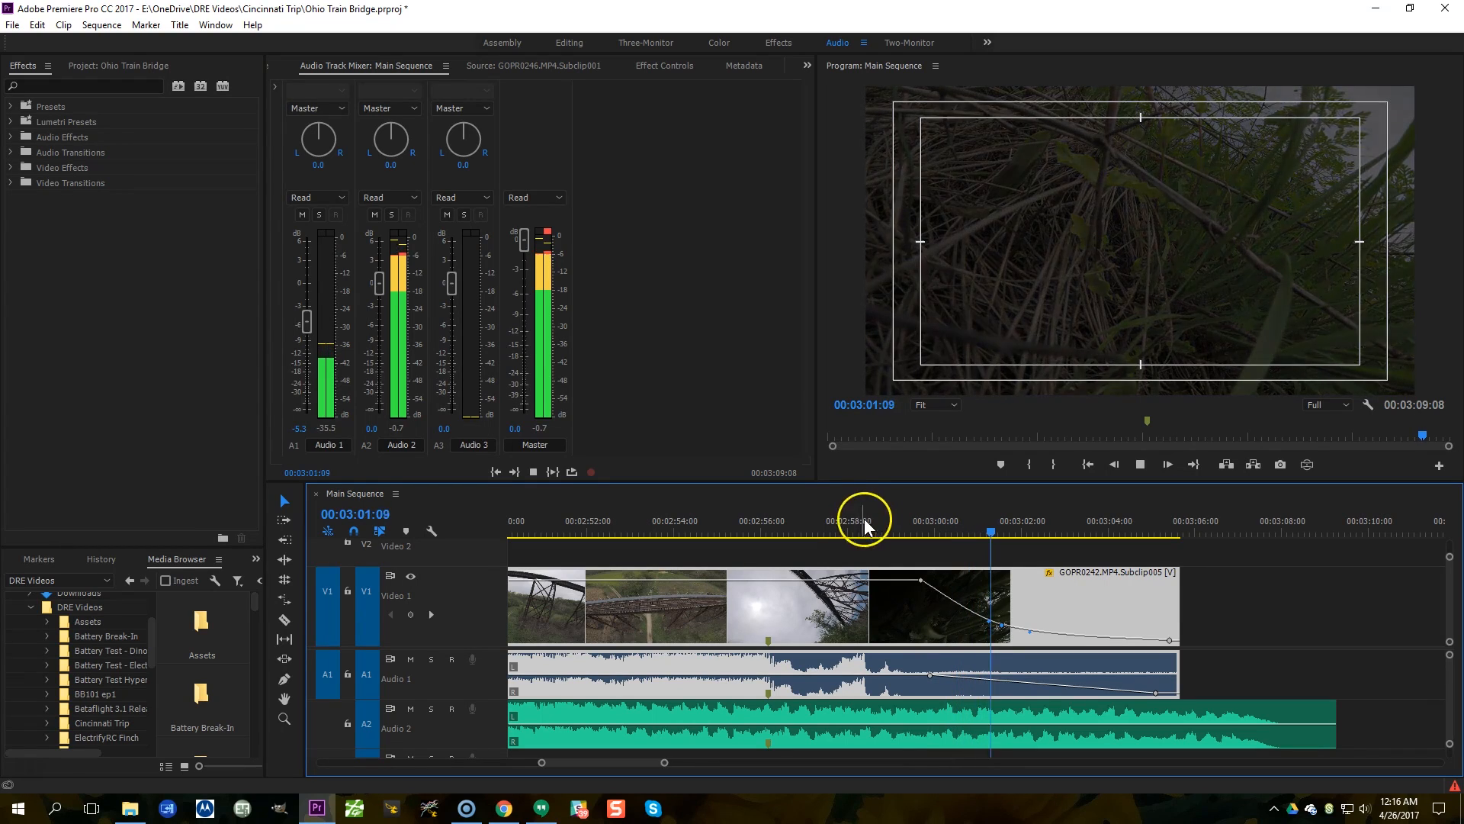
key(space)
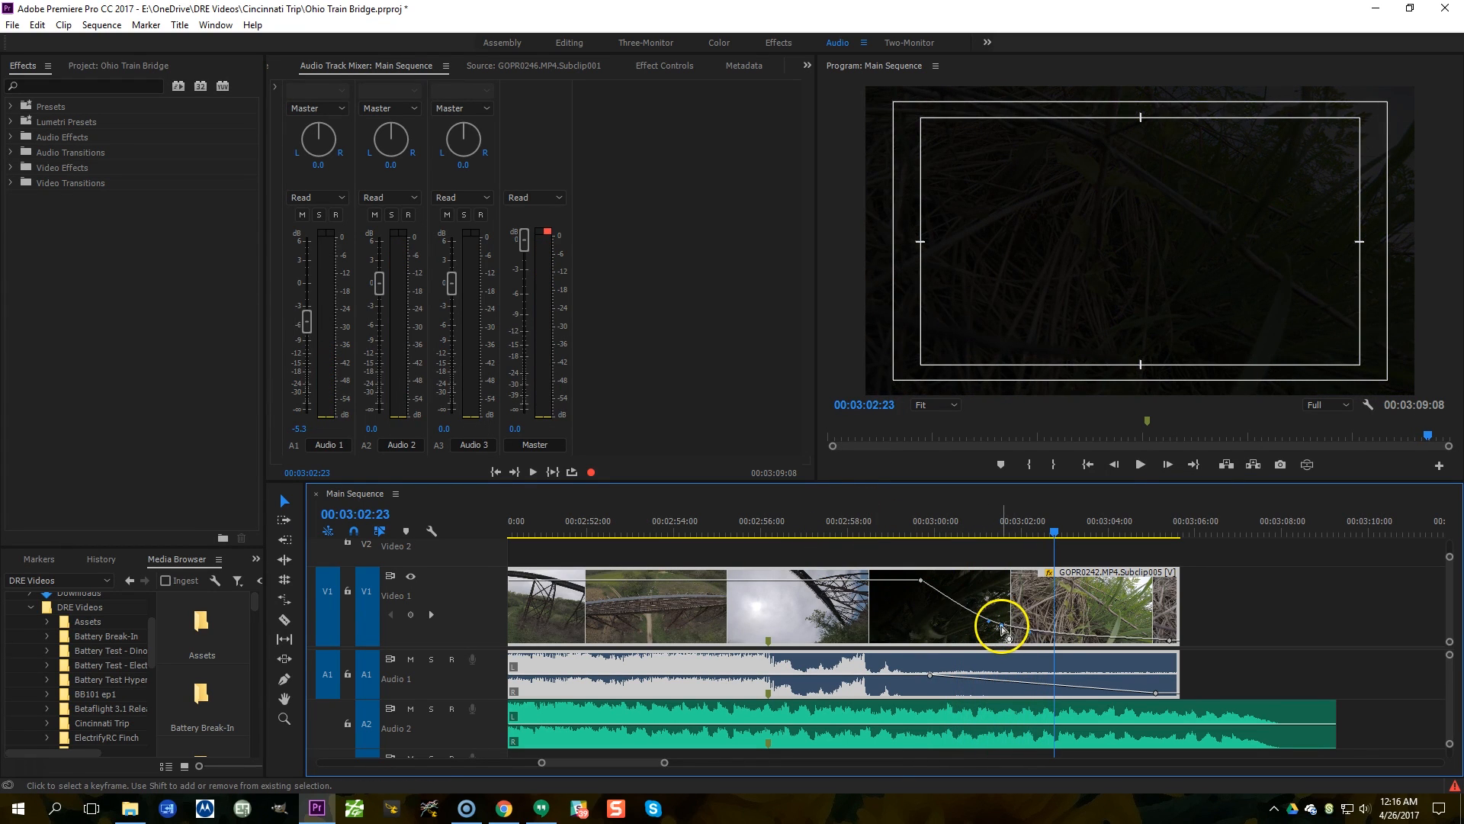
Step: Move the middle opacity keyframe further along to about 00:03:02, replaying the fade-out after each adjustment
drag(1001, 628, 1005, 627)
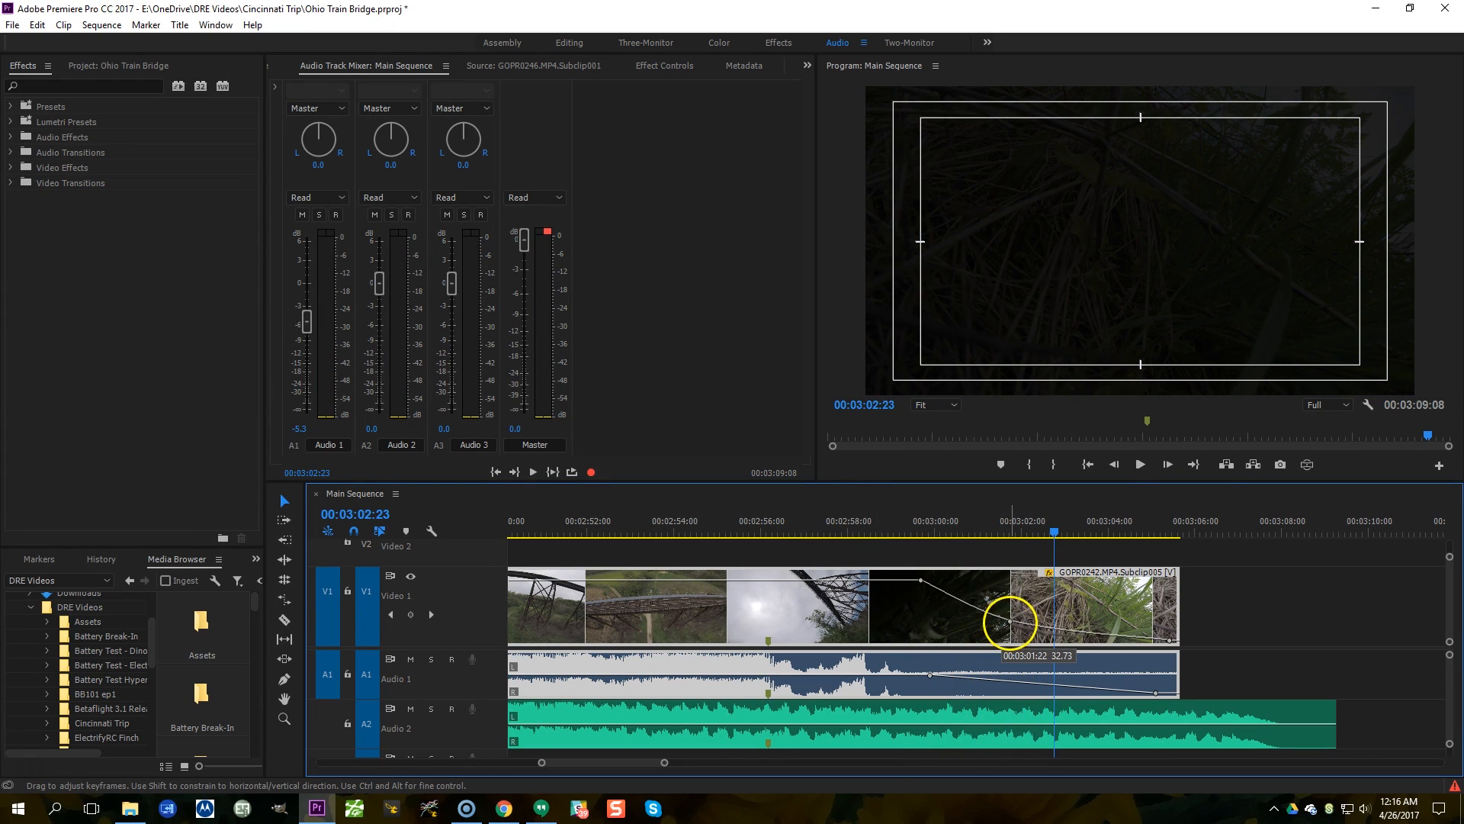
click(890, 526)
key(space)
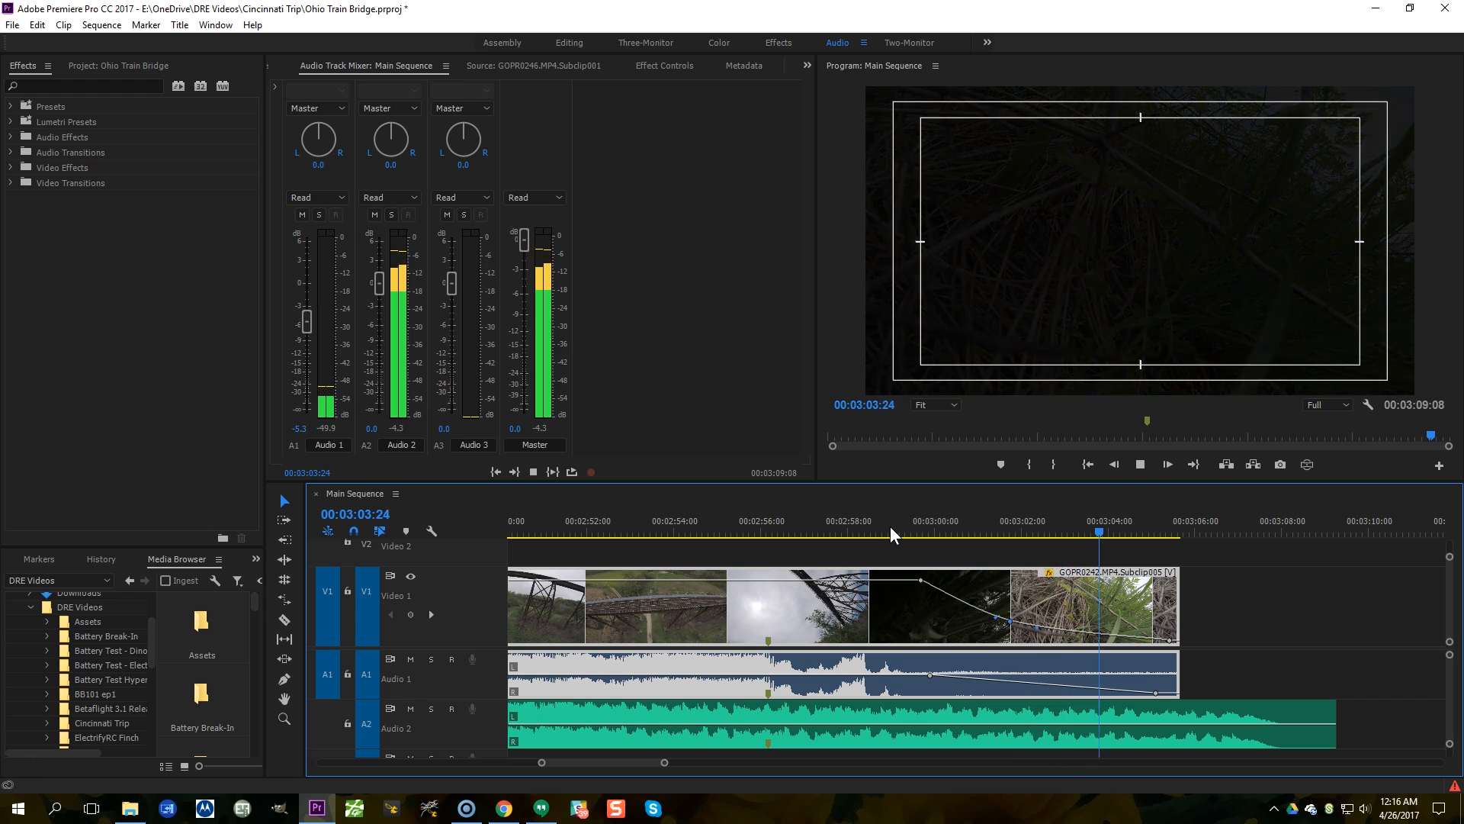
key(space)
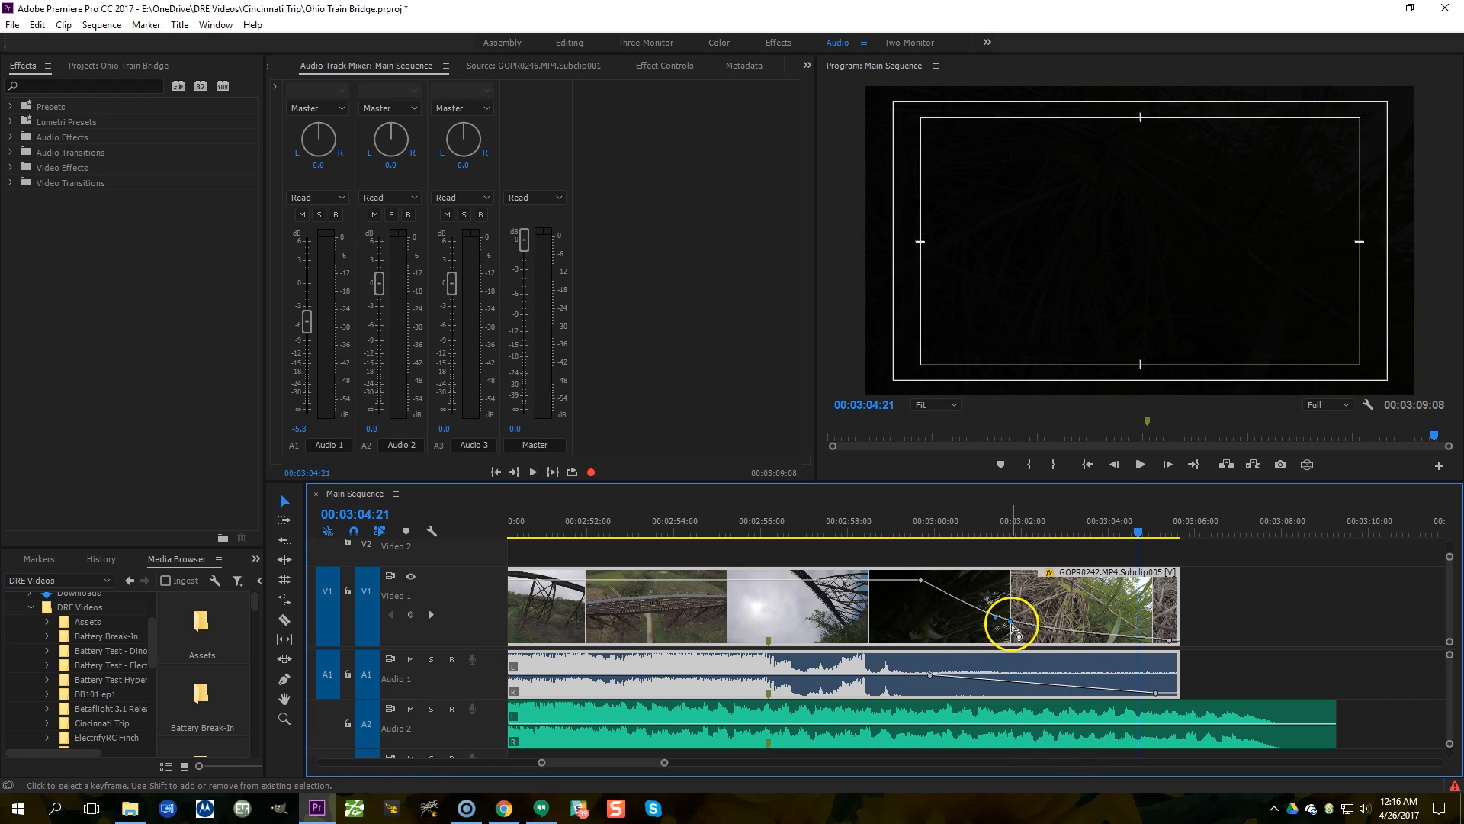
drag(1012, 625, 1030, 624)
click(899, 526)
key(space)
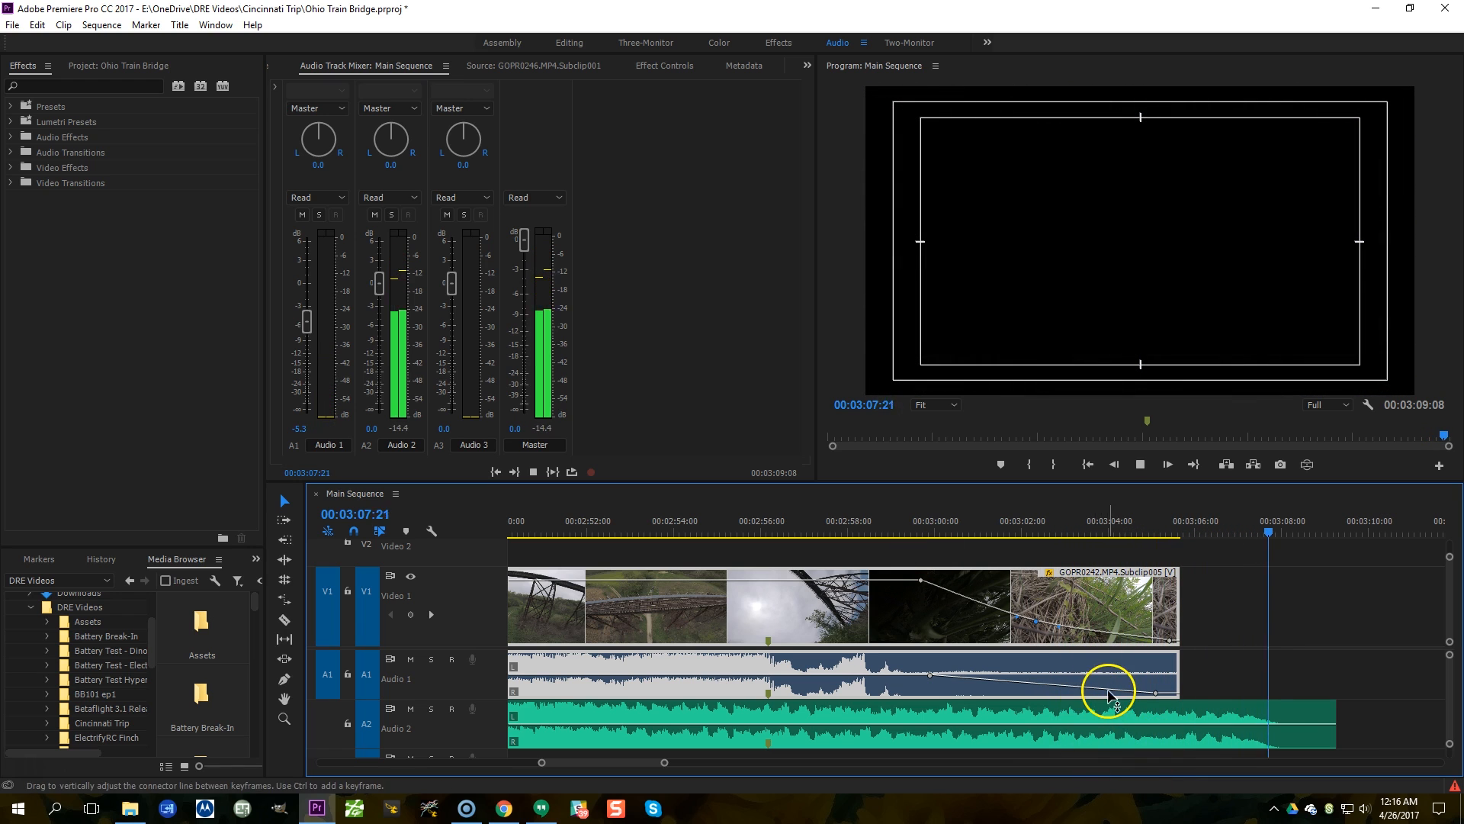
key(space)
Step: Try to cut the music clip on Audio 2 at 00:03:08:13 and delete the leftover tail
key(c)
click(1303, 723)
key(v)
click(1316, 716)
key(Delete)
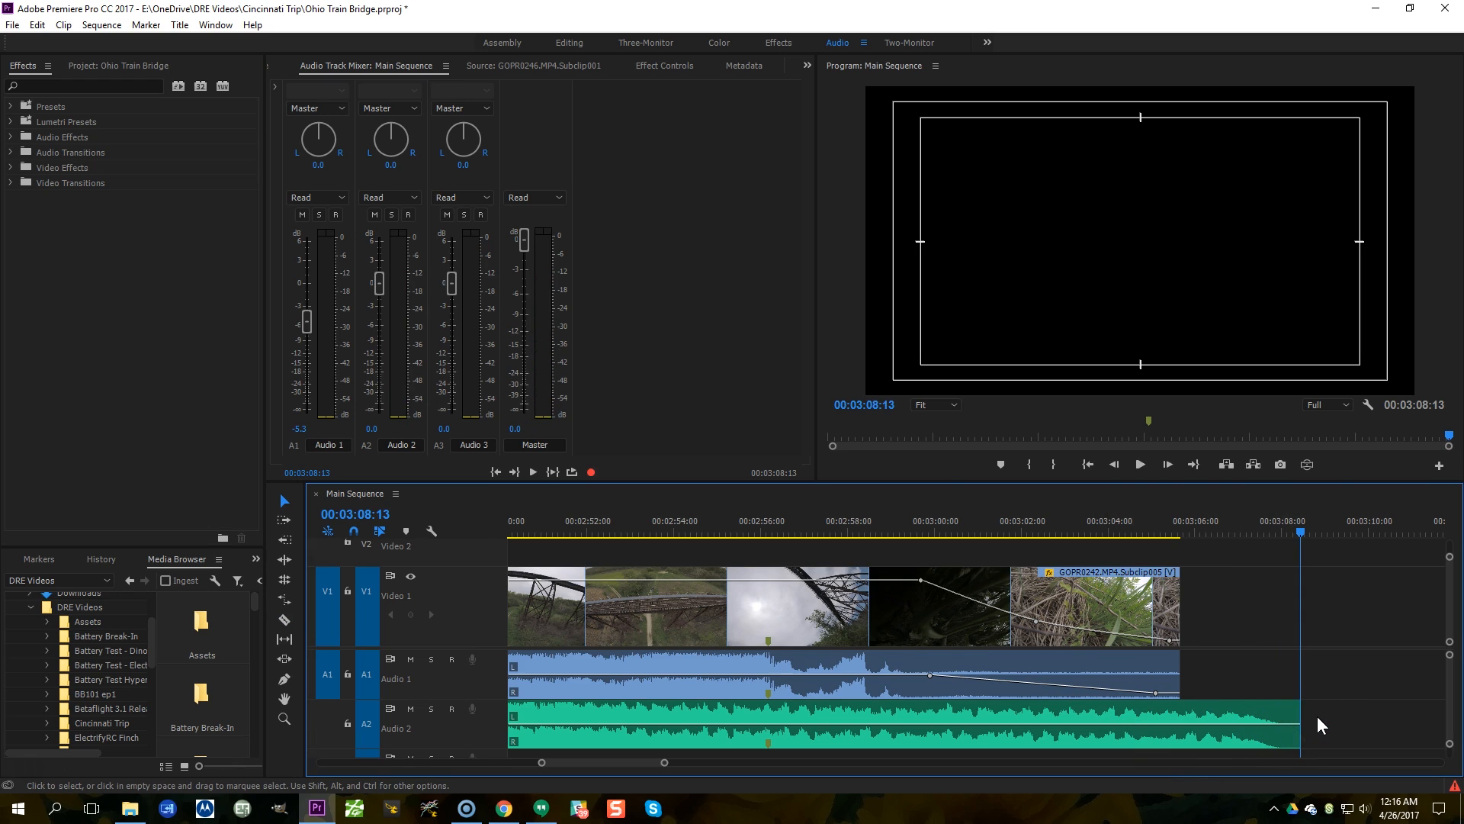
Step: Return the playhead to the start of the sequence and undo the trim of the music tail
key(minus)
key(minus)
key(minus)
key(minus)
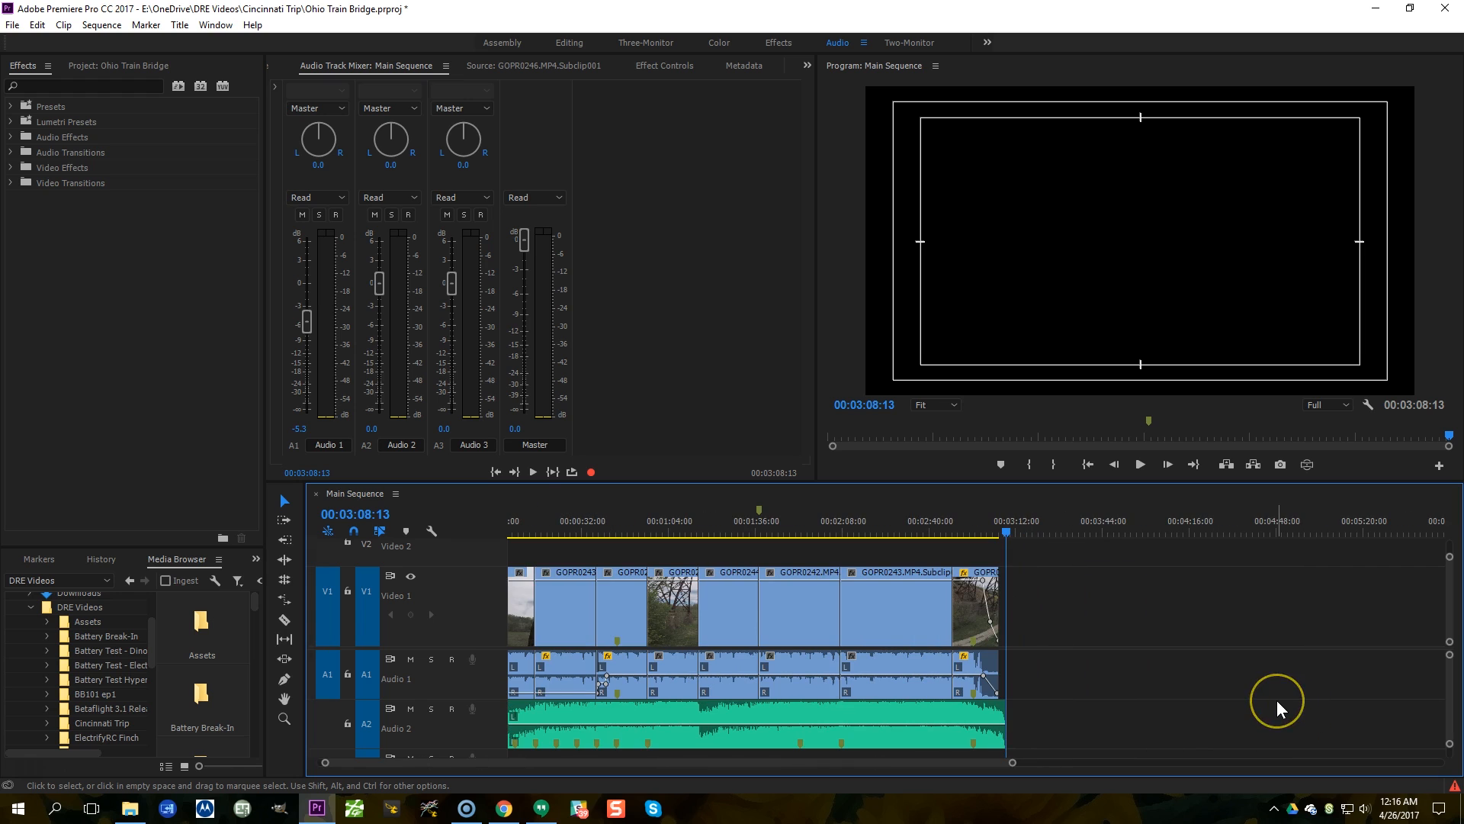
click(1277, 701)
key(Home)
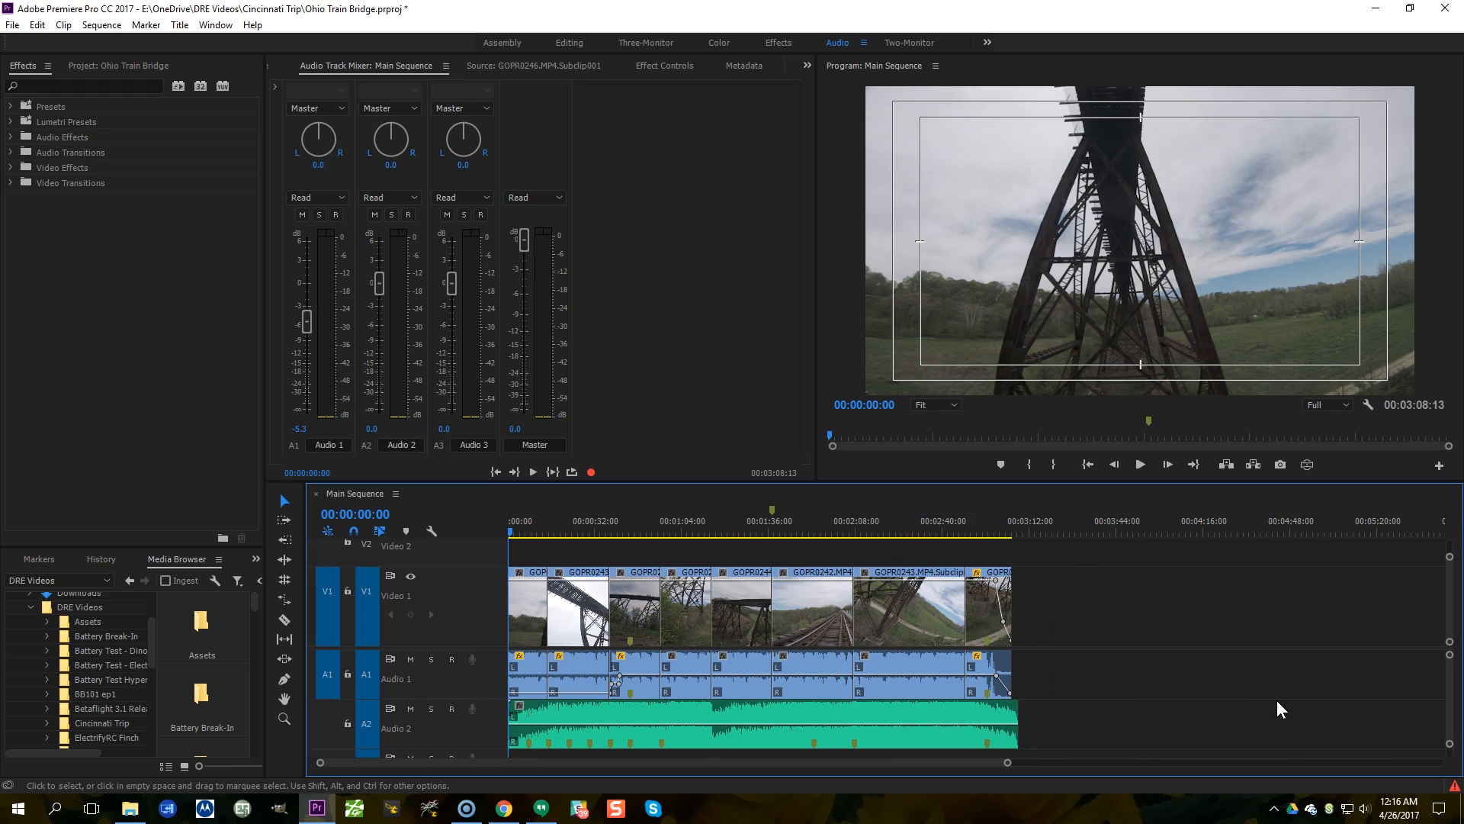
click(1257, 691)
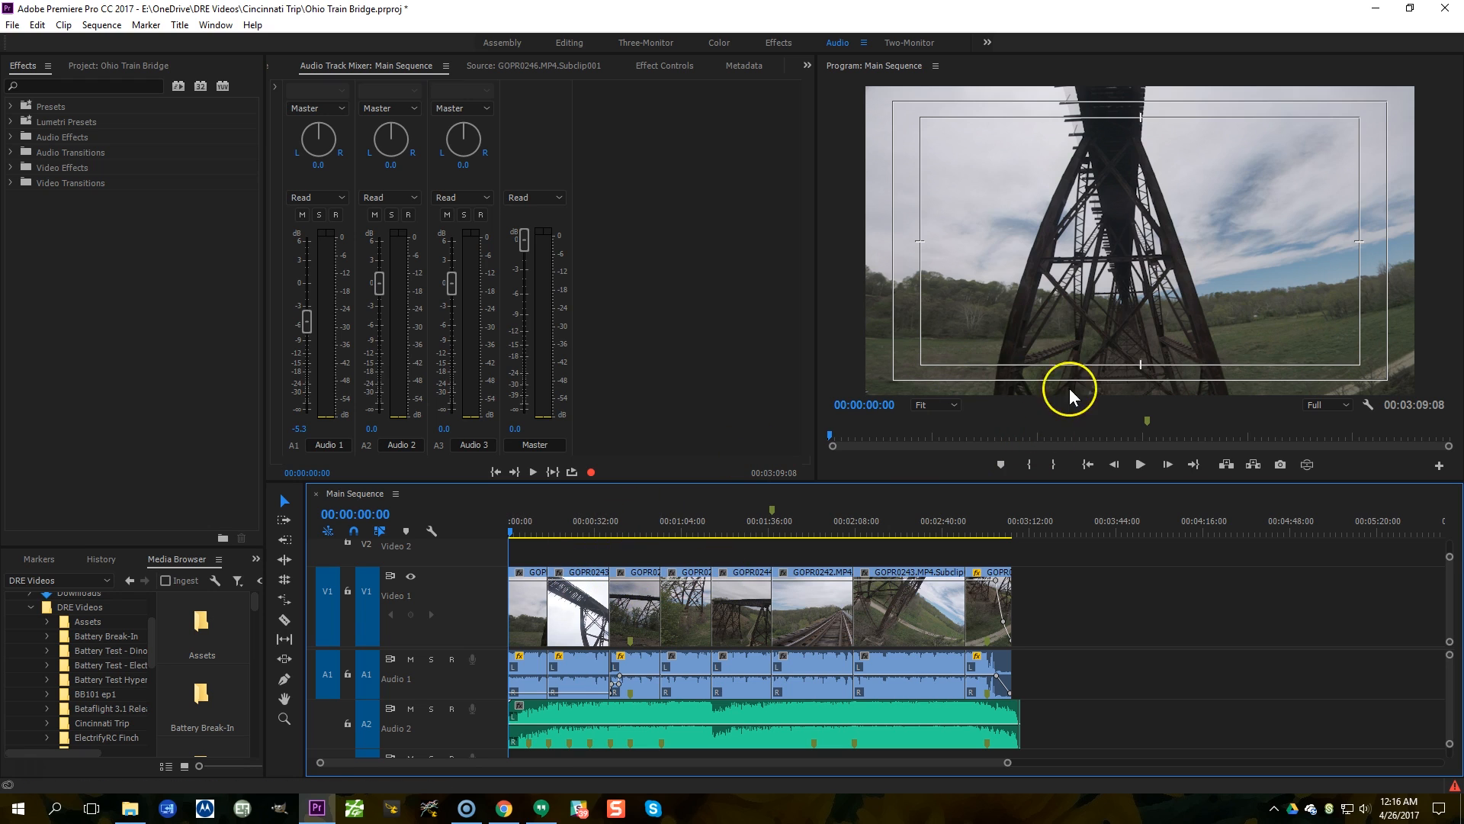
Step: Reduce the heights of the Video 1 and Audio 1 tracks
scroll(450, 609, down, 6)
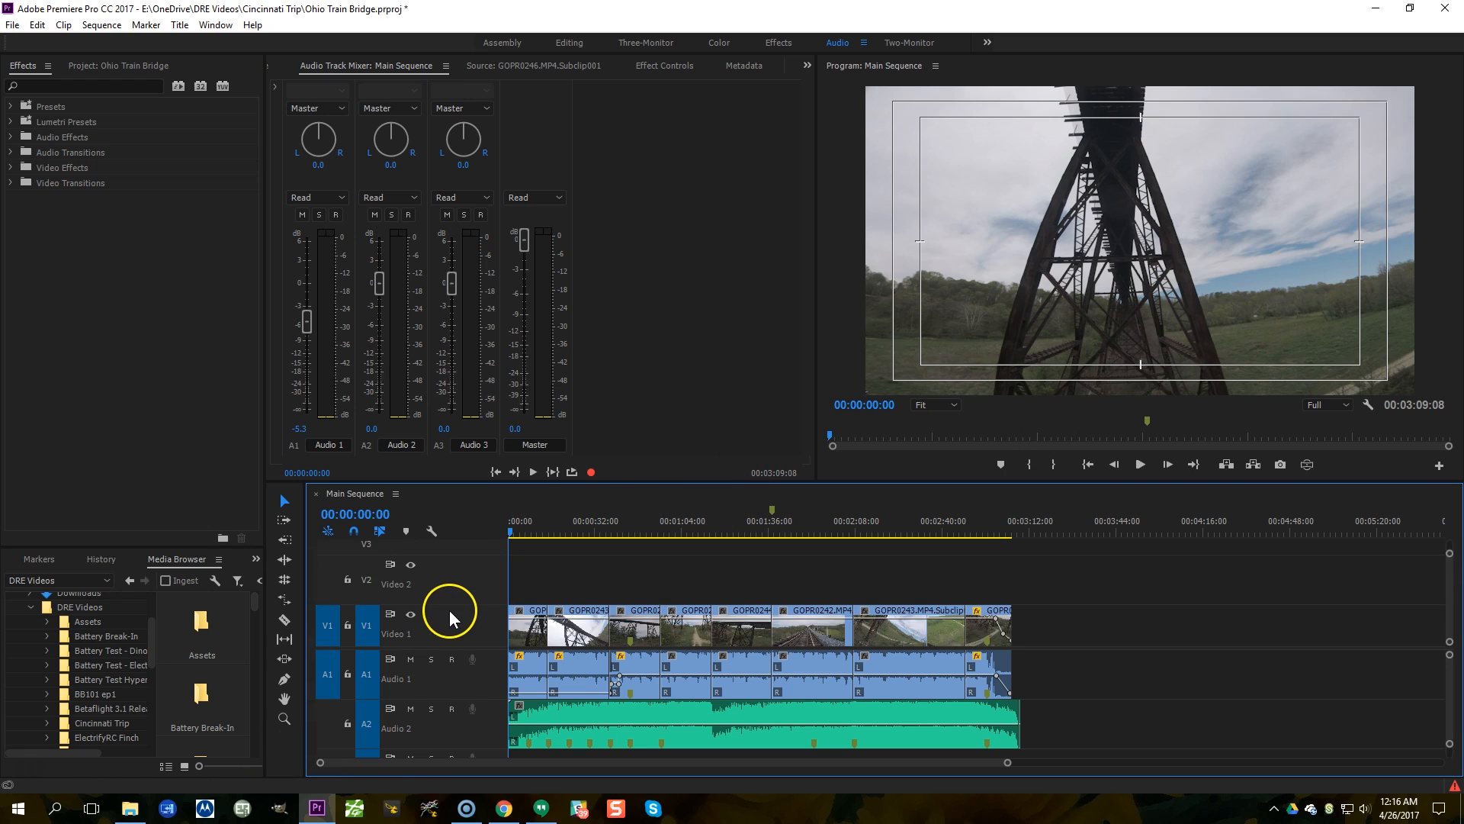
scroll(458, 675, down, 1)
scroll(456, 633, down, 2)
scroll(465, 662, down, 2)
scroll(498, 631, down, 1)
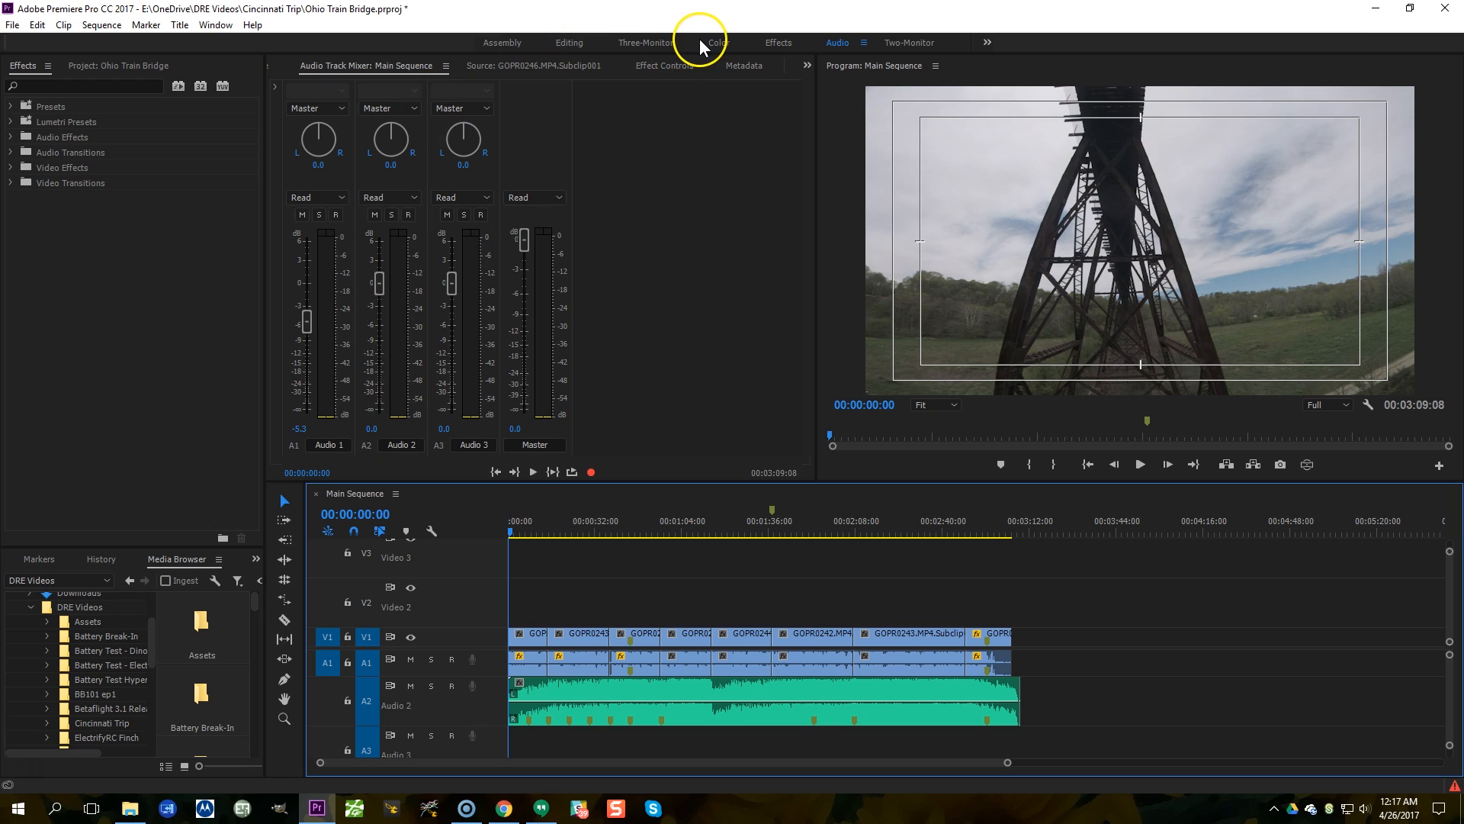
Step: Switch to the Editing workspace and create a 2704 x 1520 adjustment layer at 29.97 fps with square pixels
click(568, 44)
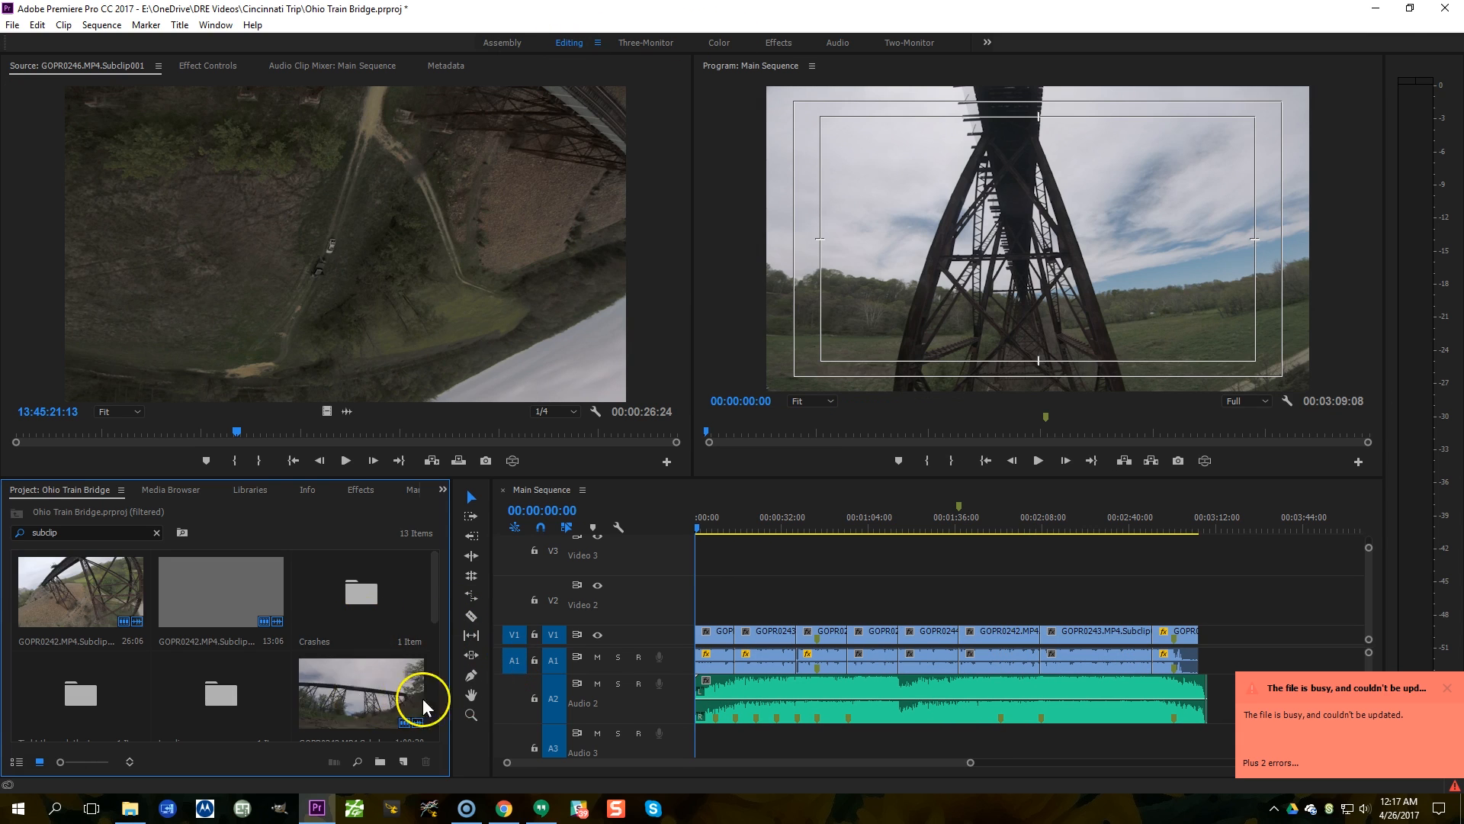
click(403, 761)
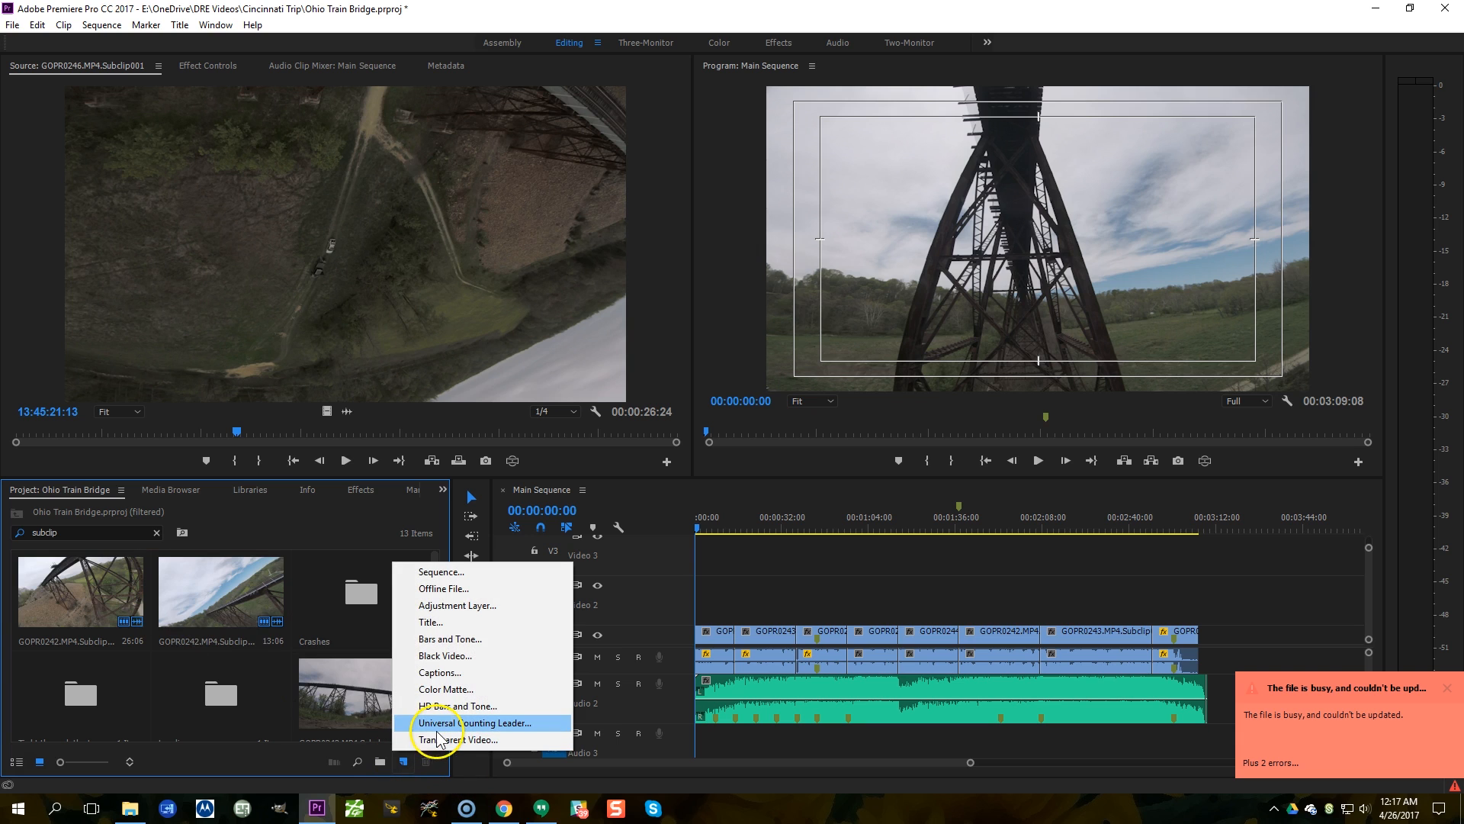
click(455, 605)
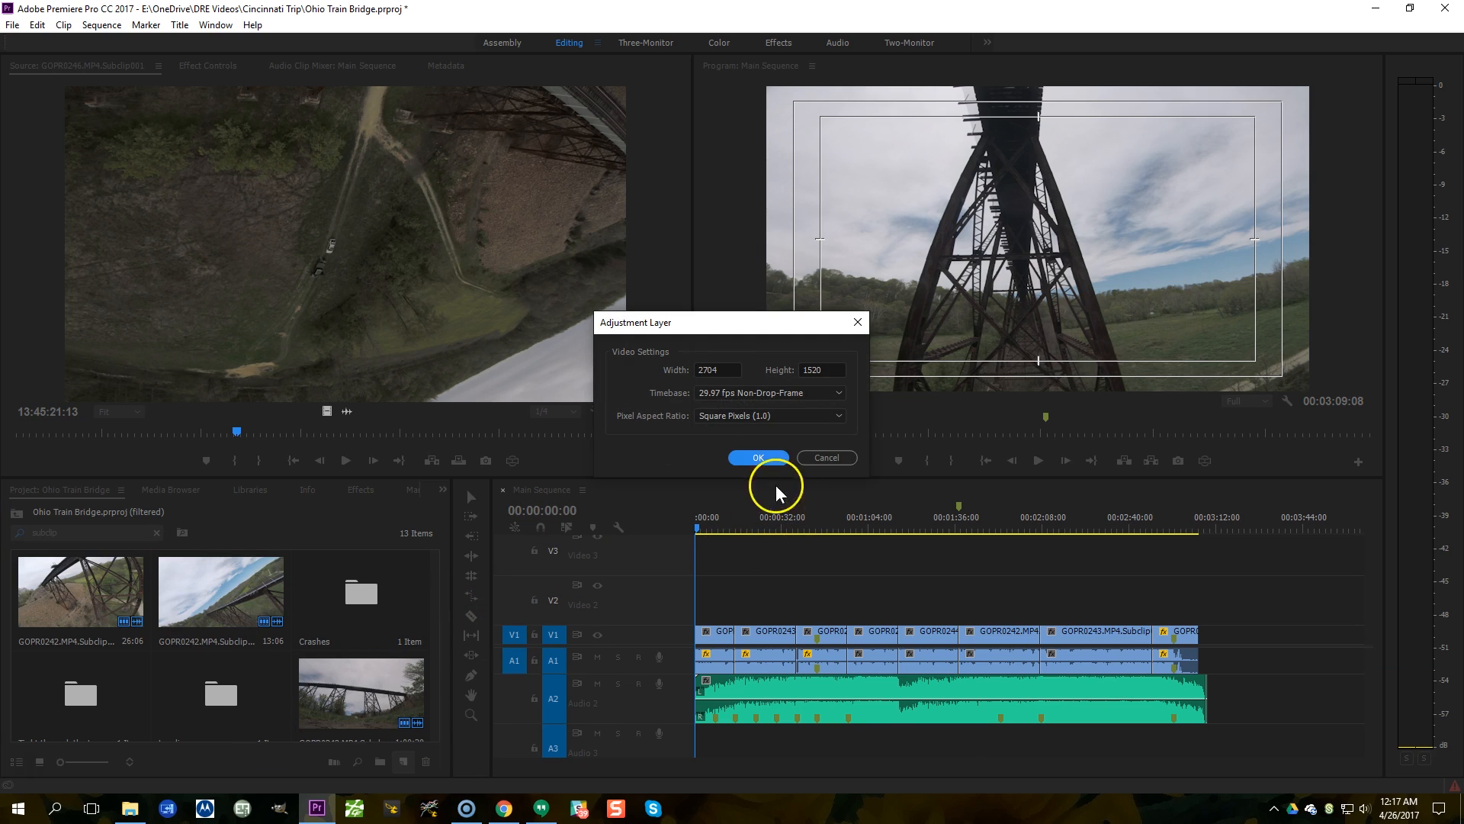
click(758, 458)
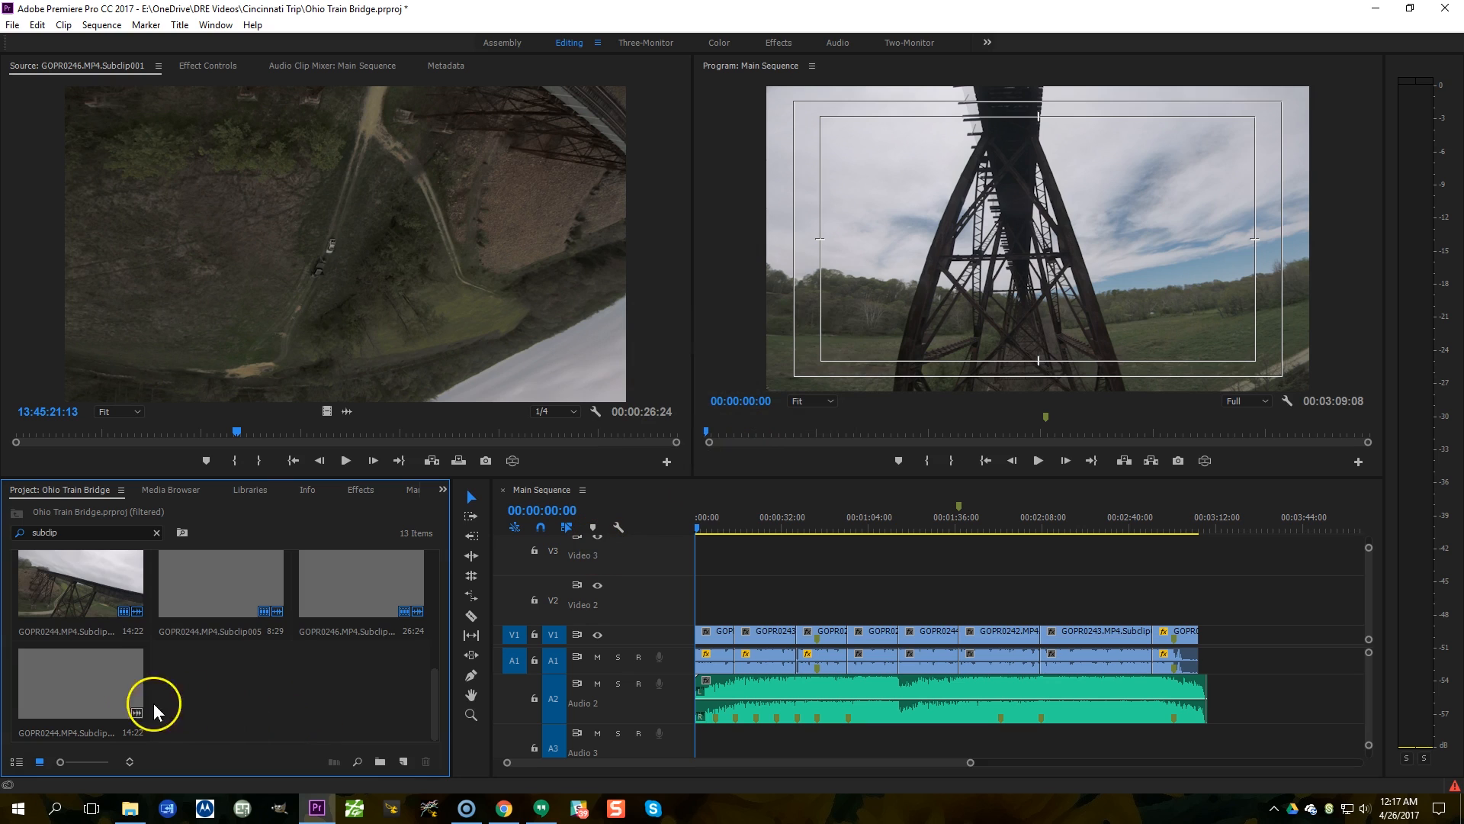
click(99, 688)
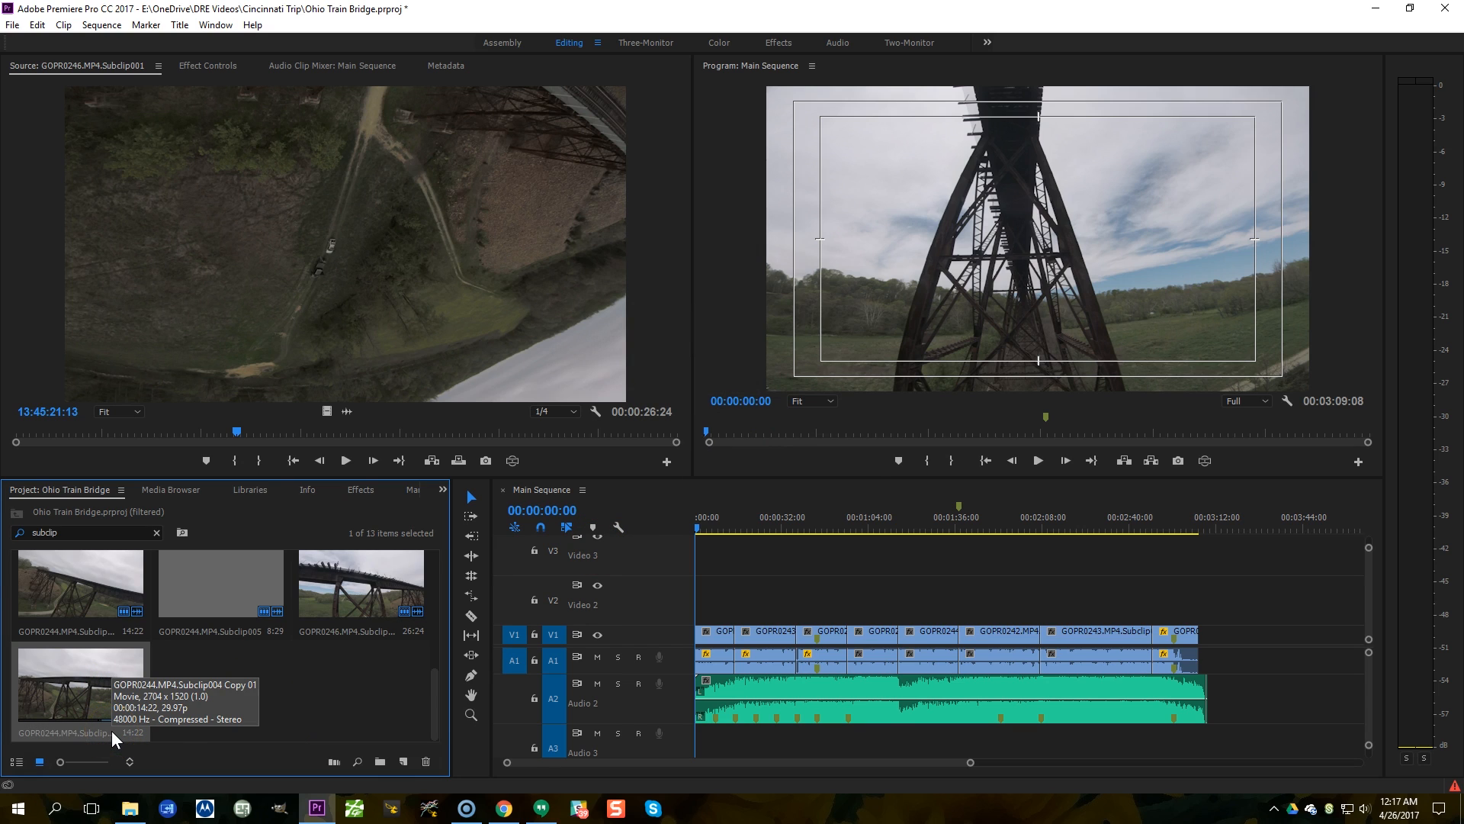
key(Delete)
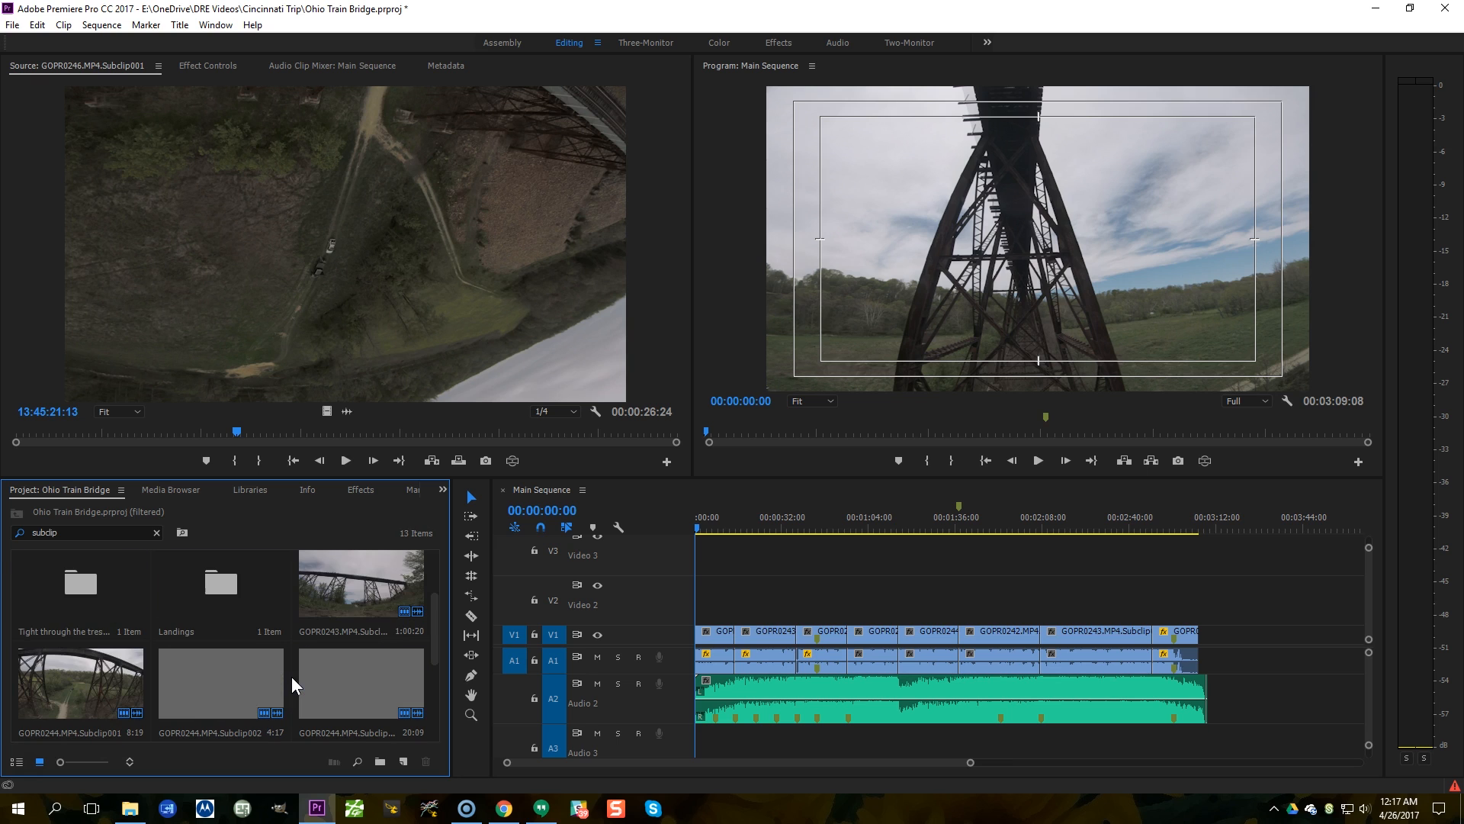
scroll(292, 675, up, 1)
scroll(291, 675, down, 2)
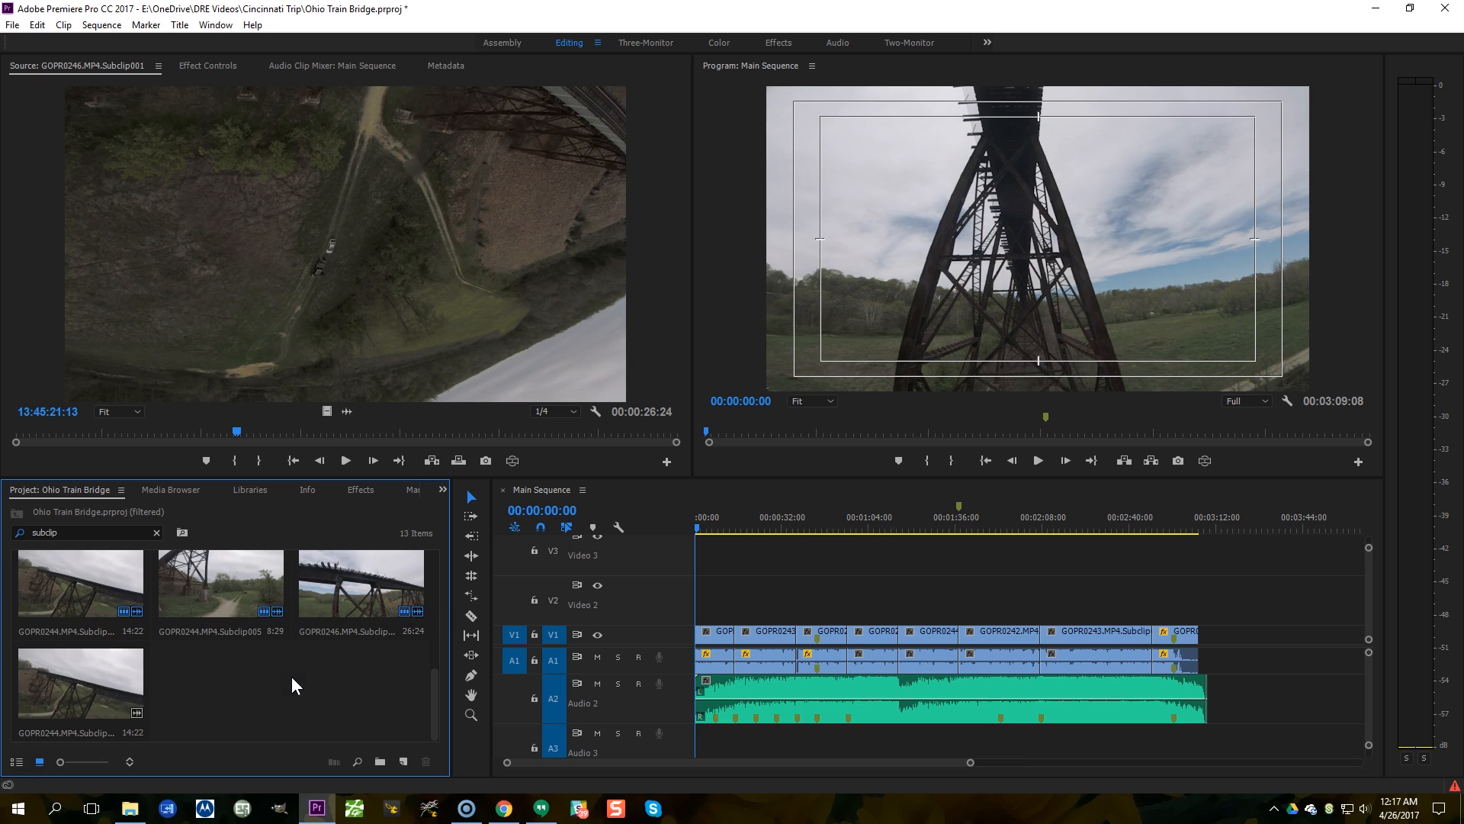
click(403, 761)
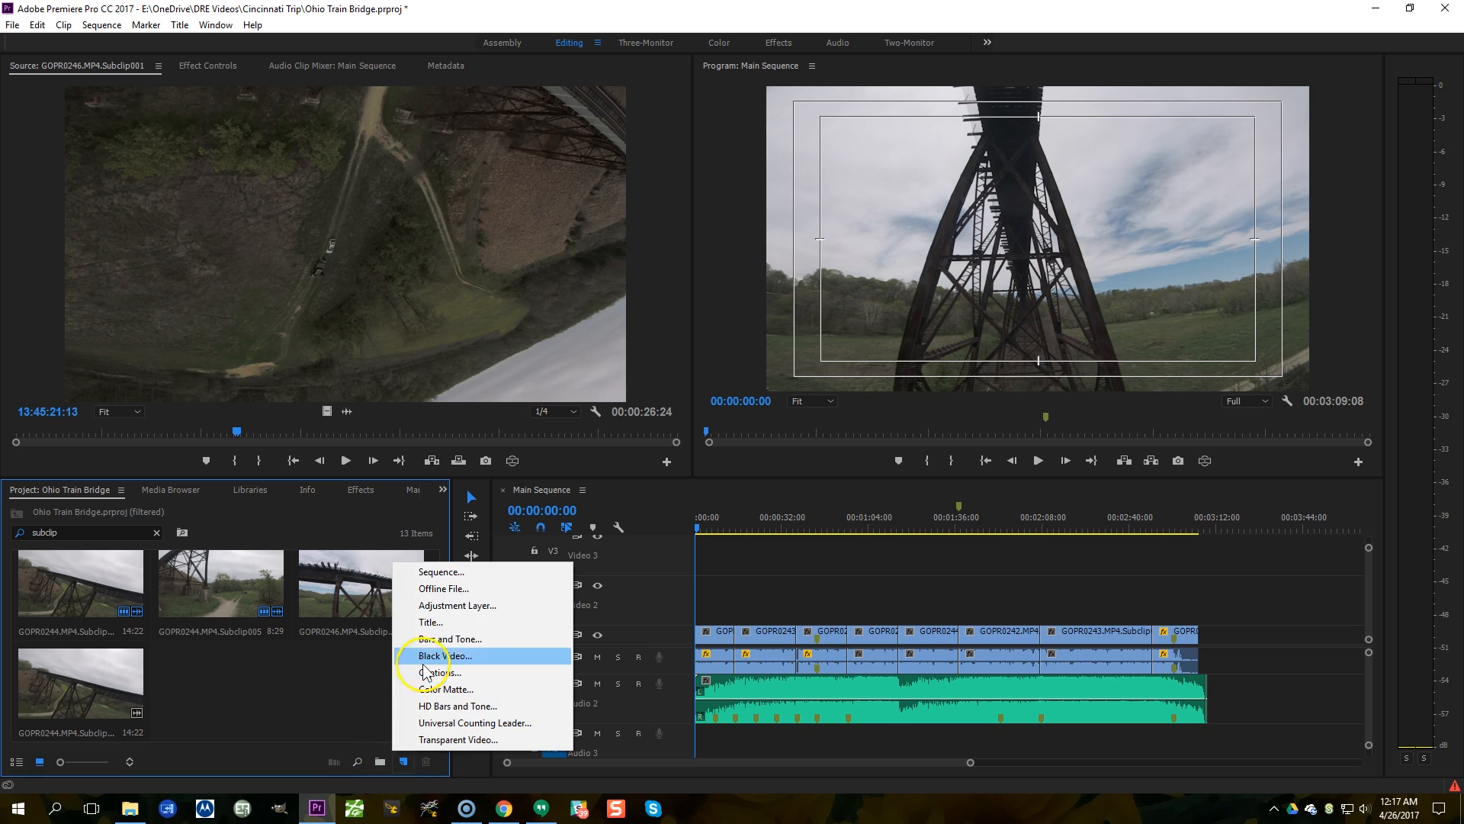
click(436, 604)
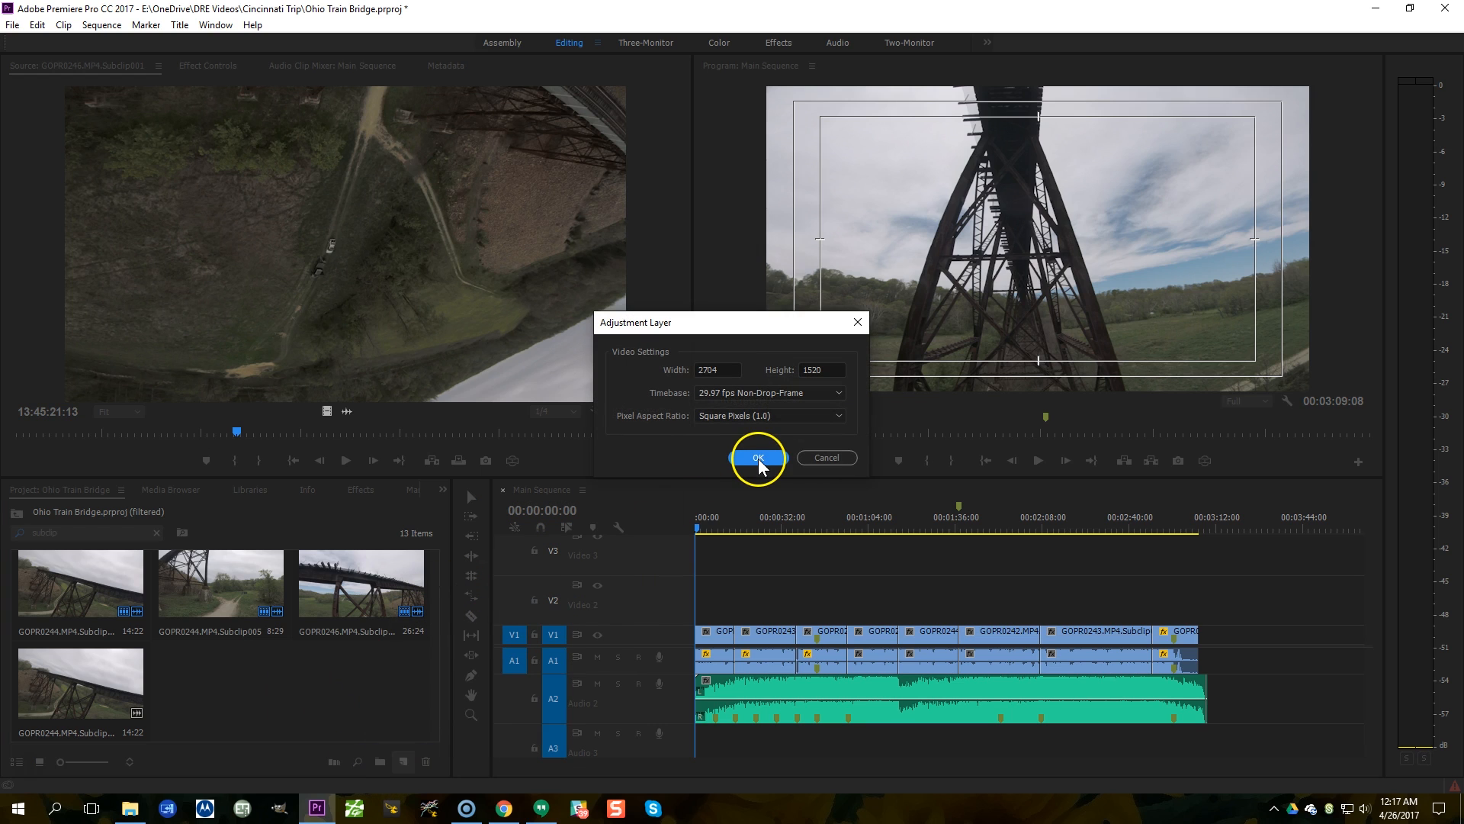
click(839, 459)
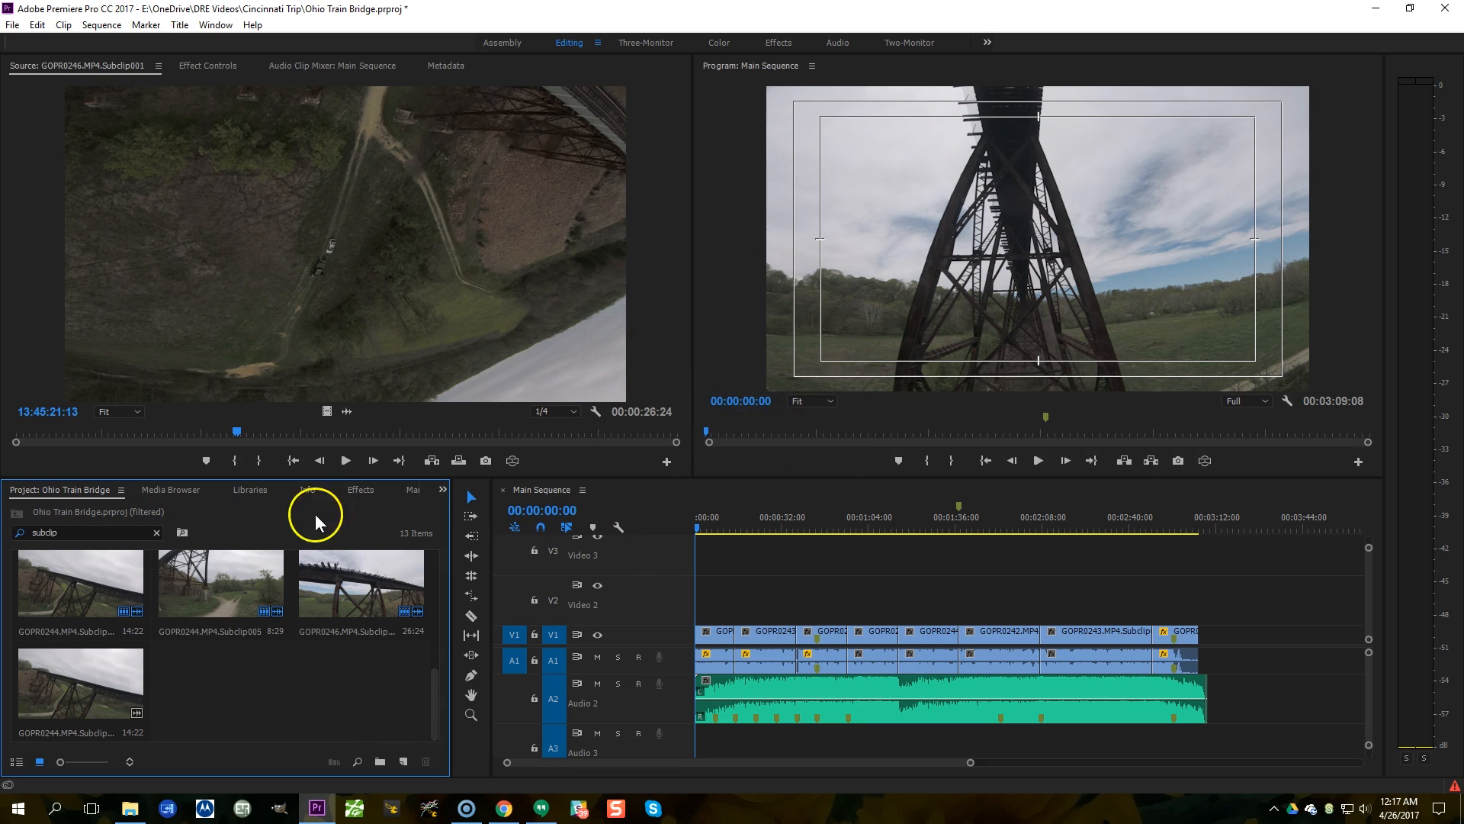
Step: Clear the project search filter and place the adjustment layer on Video 2, extended to the end of the footage
drag(41, 532, 159, 541)
click(157, 533)
click(215, 689)
drag(215, 689, 1196, 608)
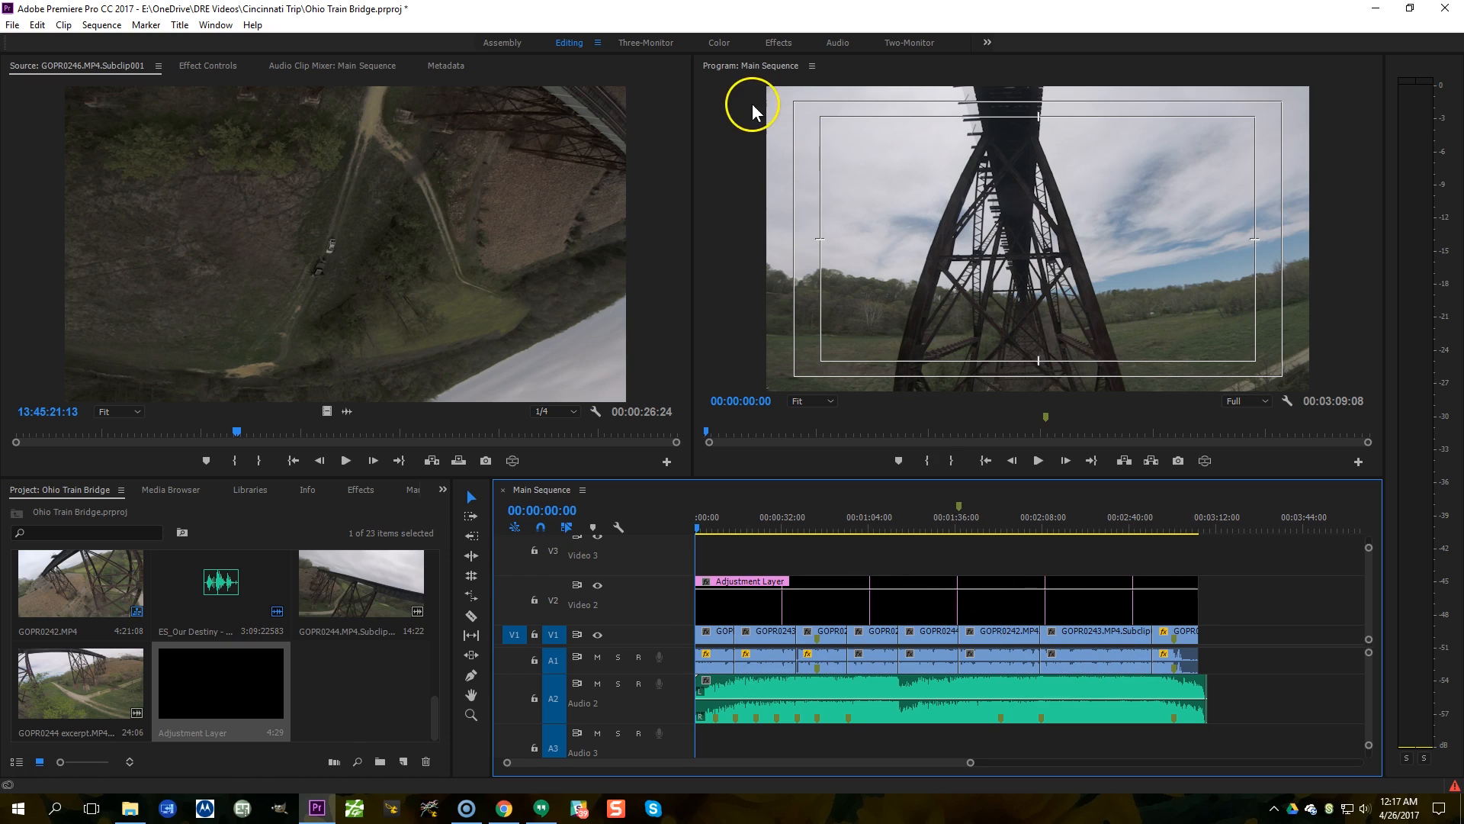
Step: Switch to the Color workspace and raise the adjustment layer's Exposure to 1.4
click(719, 43)
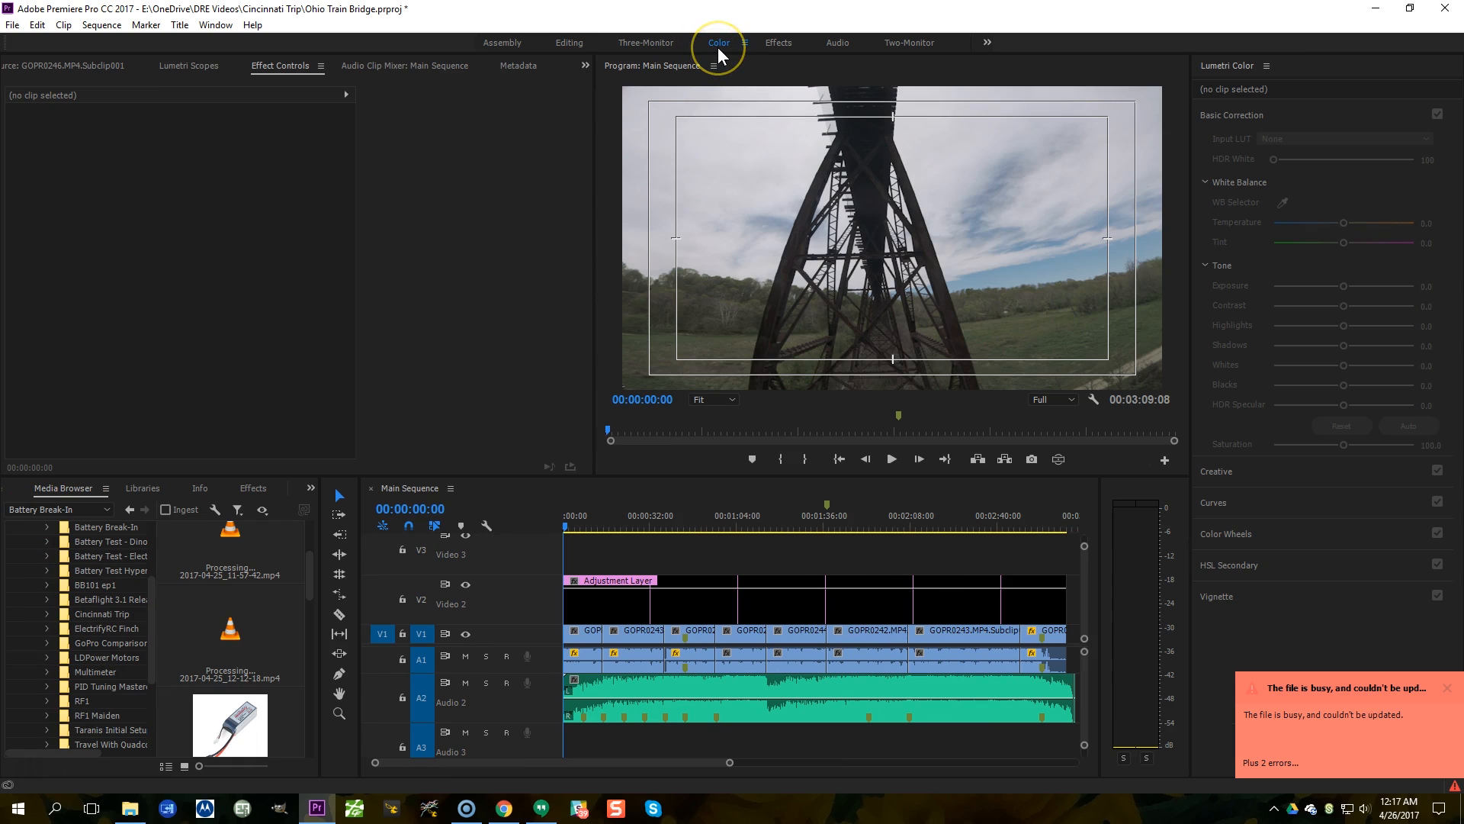
click(730, 600)
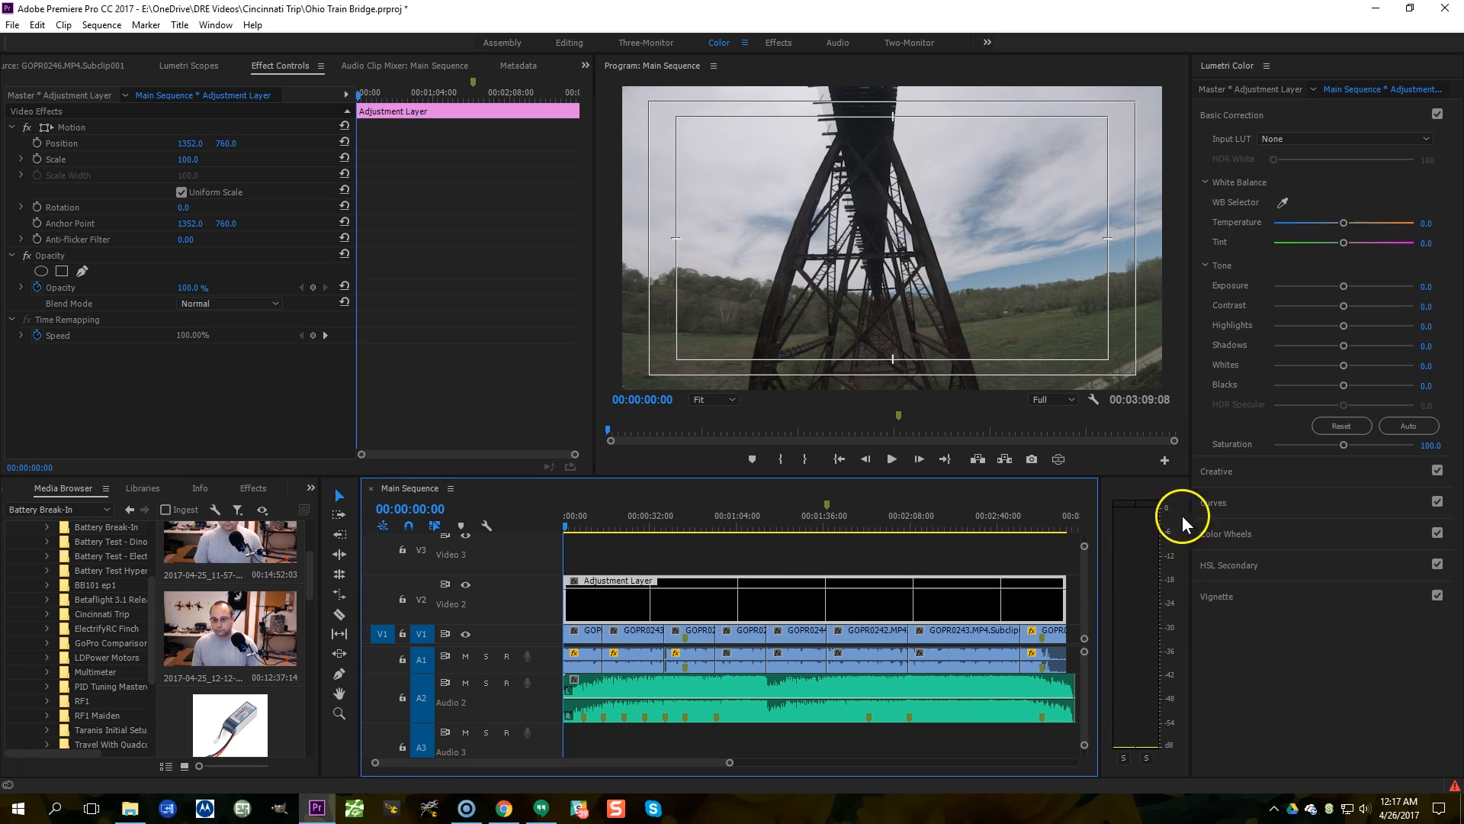
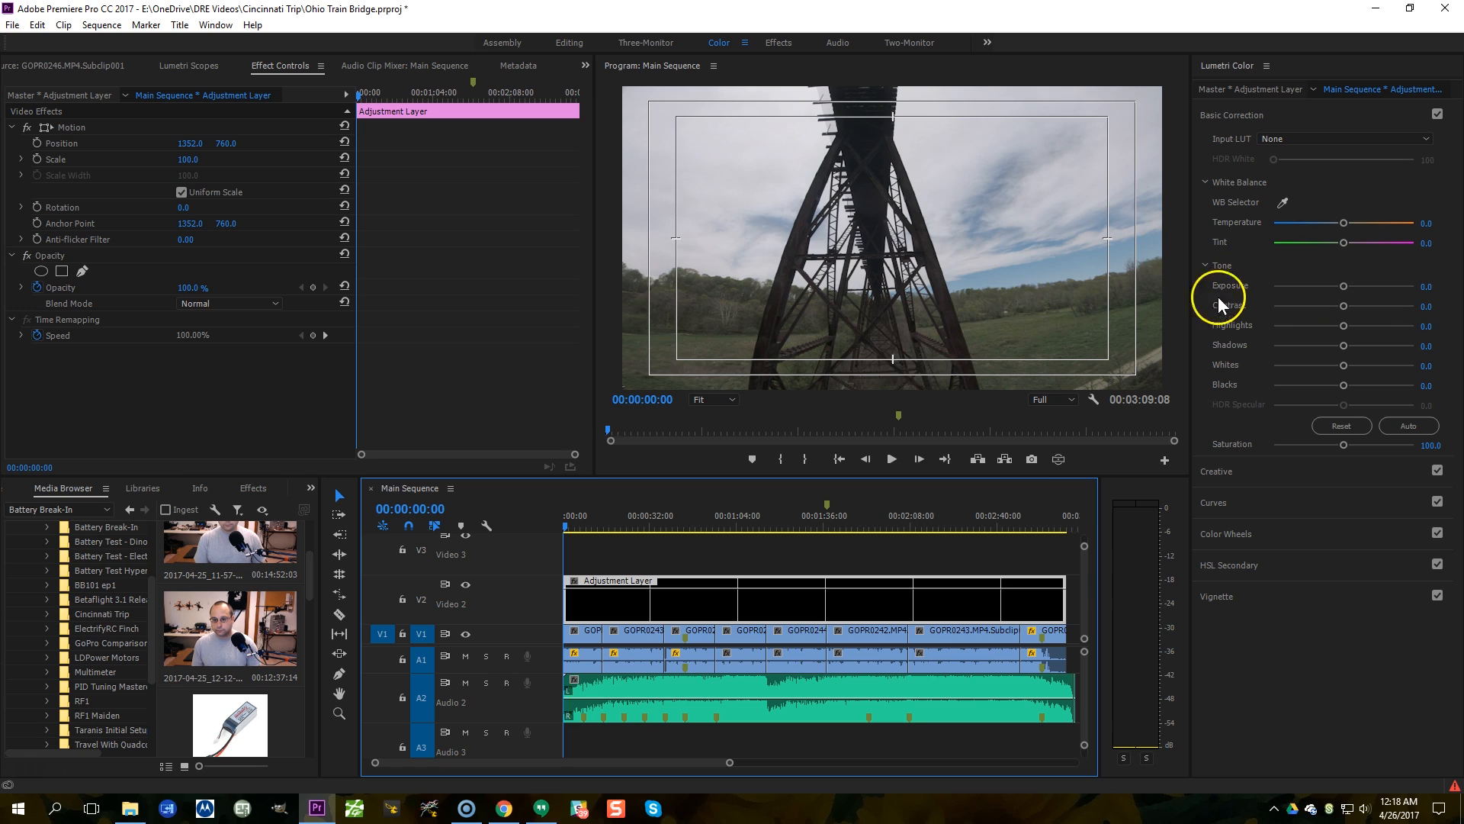
drag(1344, 285, 1346, 286)
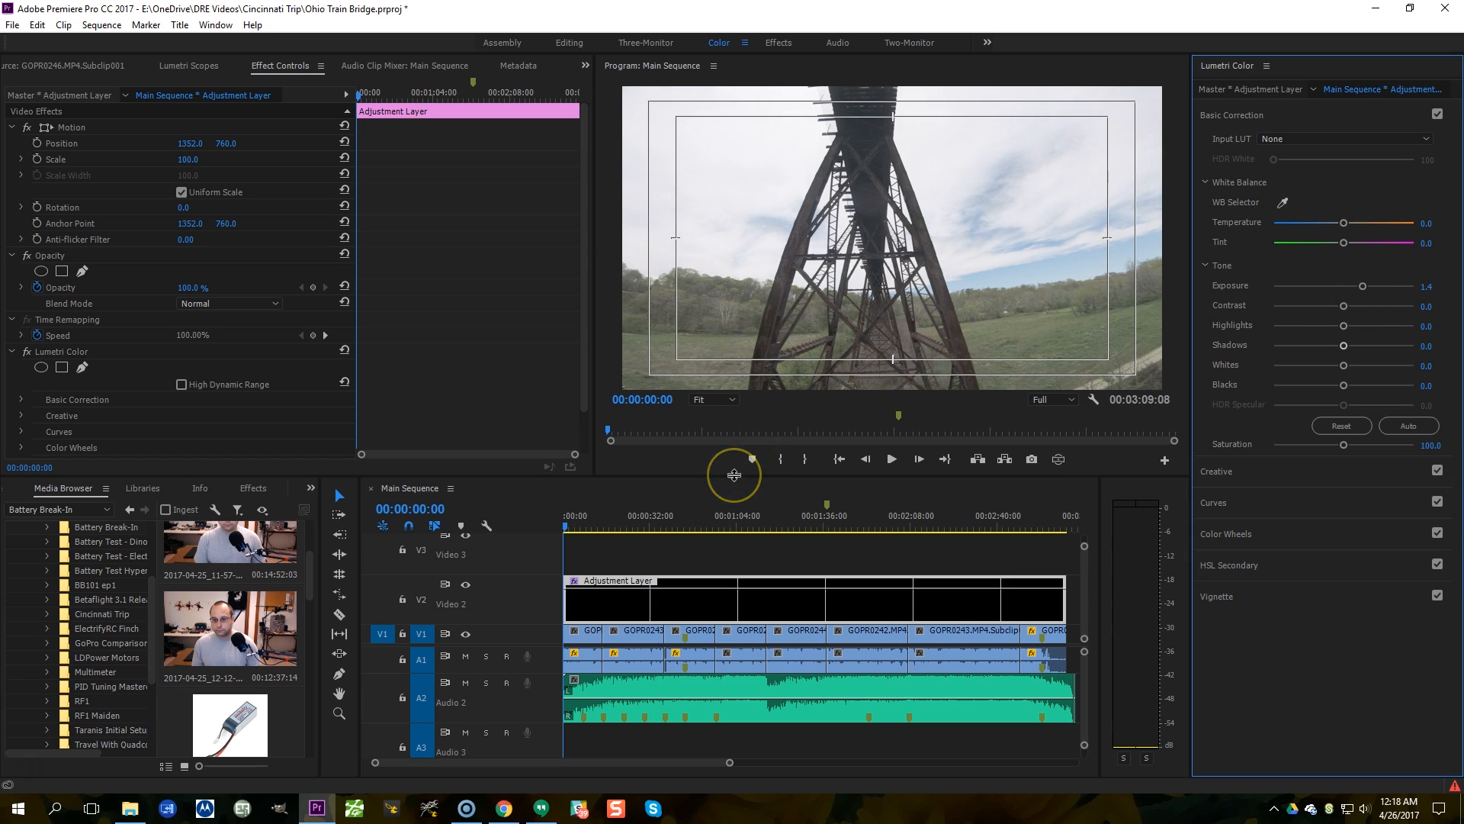
Step: Check the shots around 00:00:13:14 and 00:00:17:12 and lower the adjustment layer's Exposure to 0.5
click(719, 549)
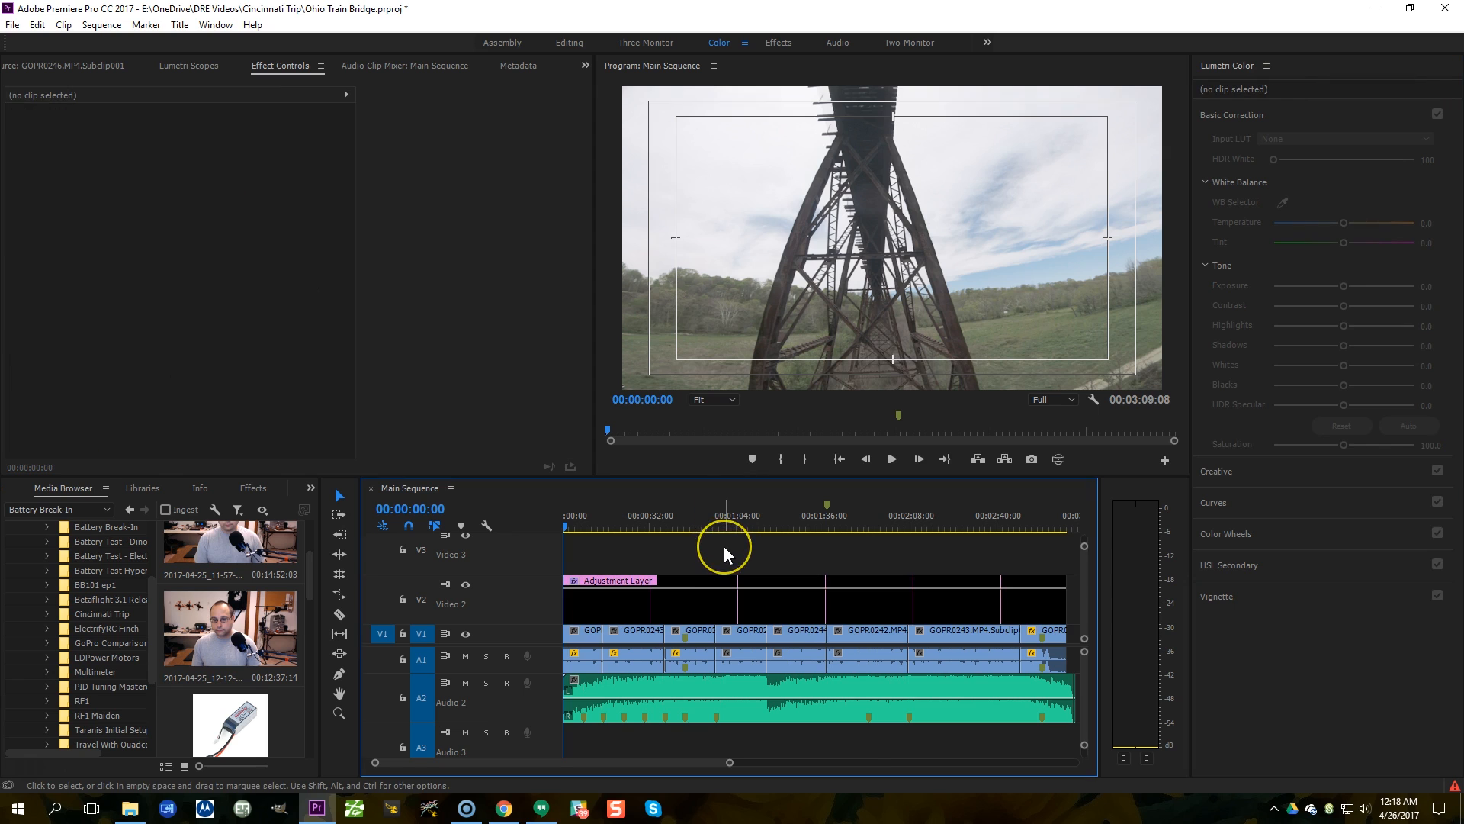
key(minus)
click(627, 614)
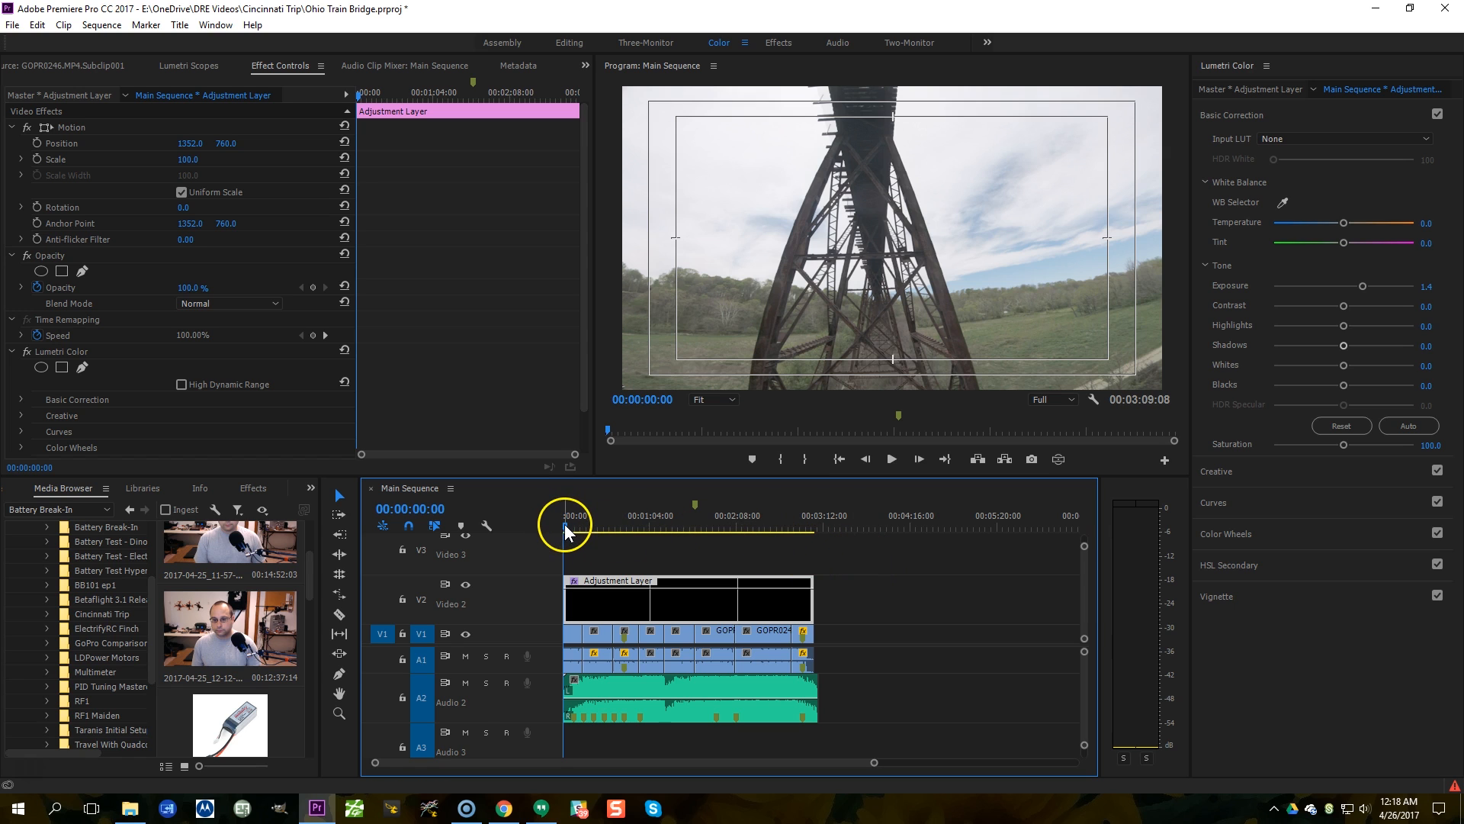
drag(564, 524, 582, 528)
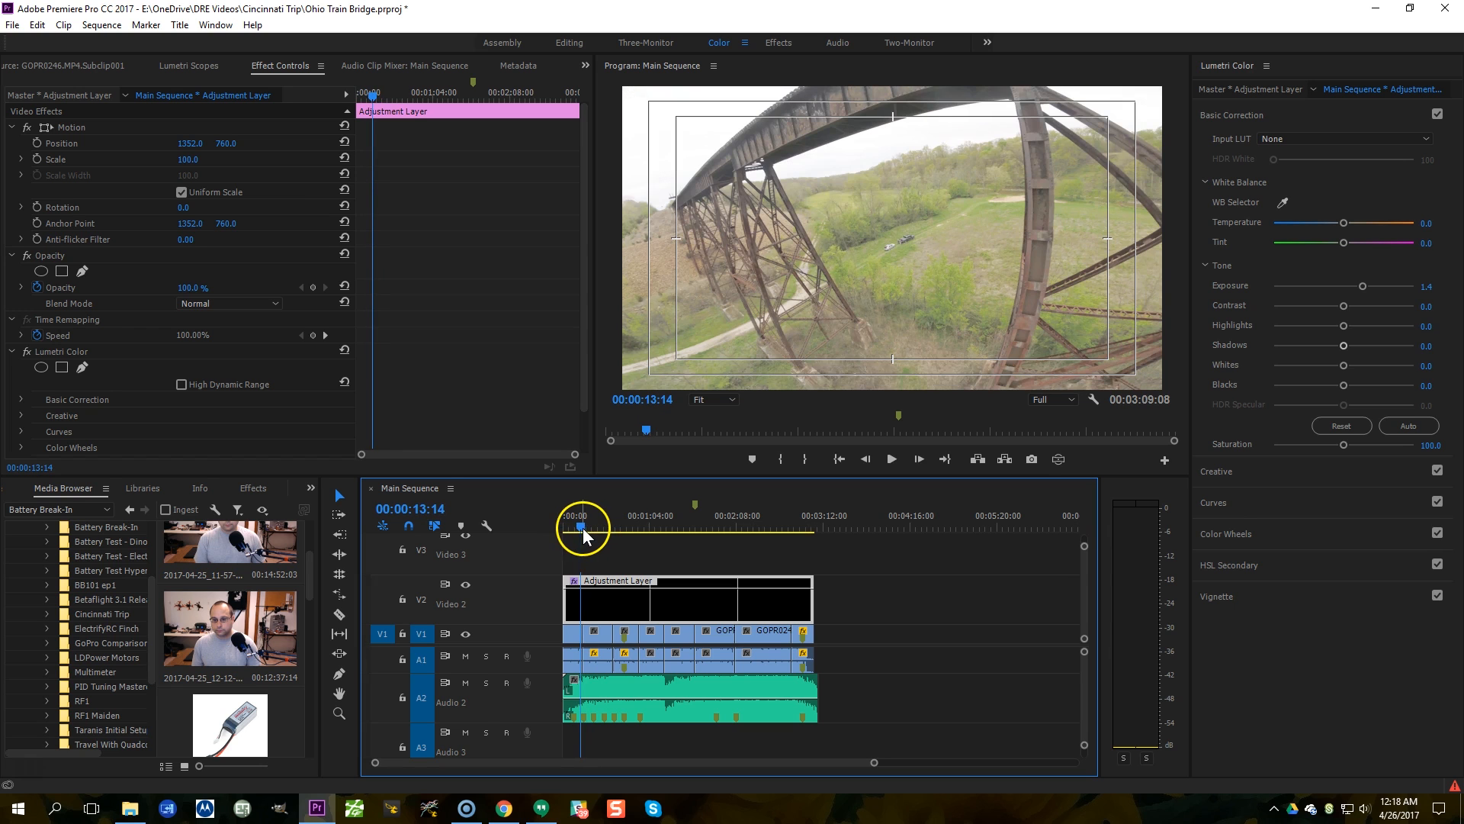
drag(1374, 291, 1362, 285)
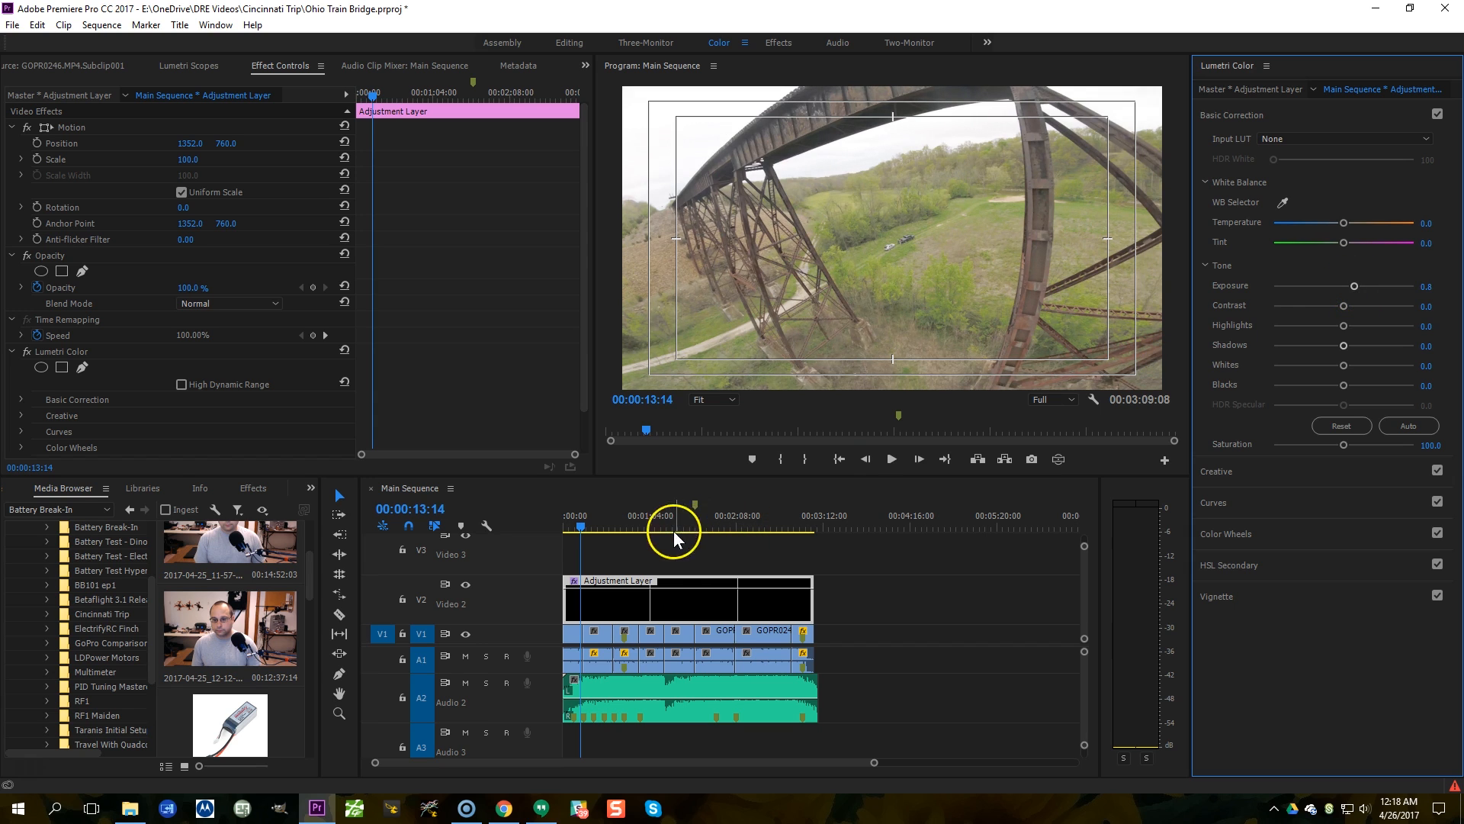
mouse_move(591, 527)
mouse_down()
mouse_move(578, 524)
mouse_move(646, 533)
mouse_move(561, 542)
mouse_move(584, 550)
mouse_up()
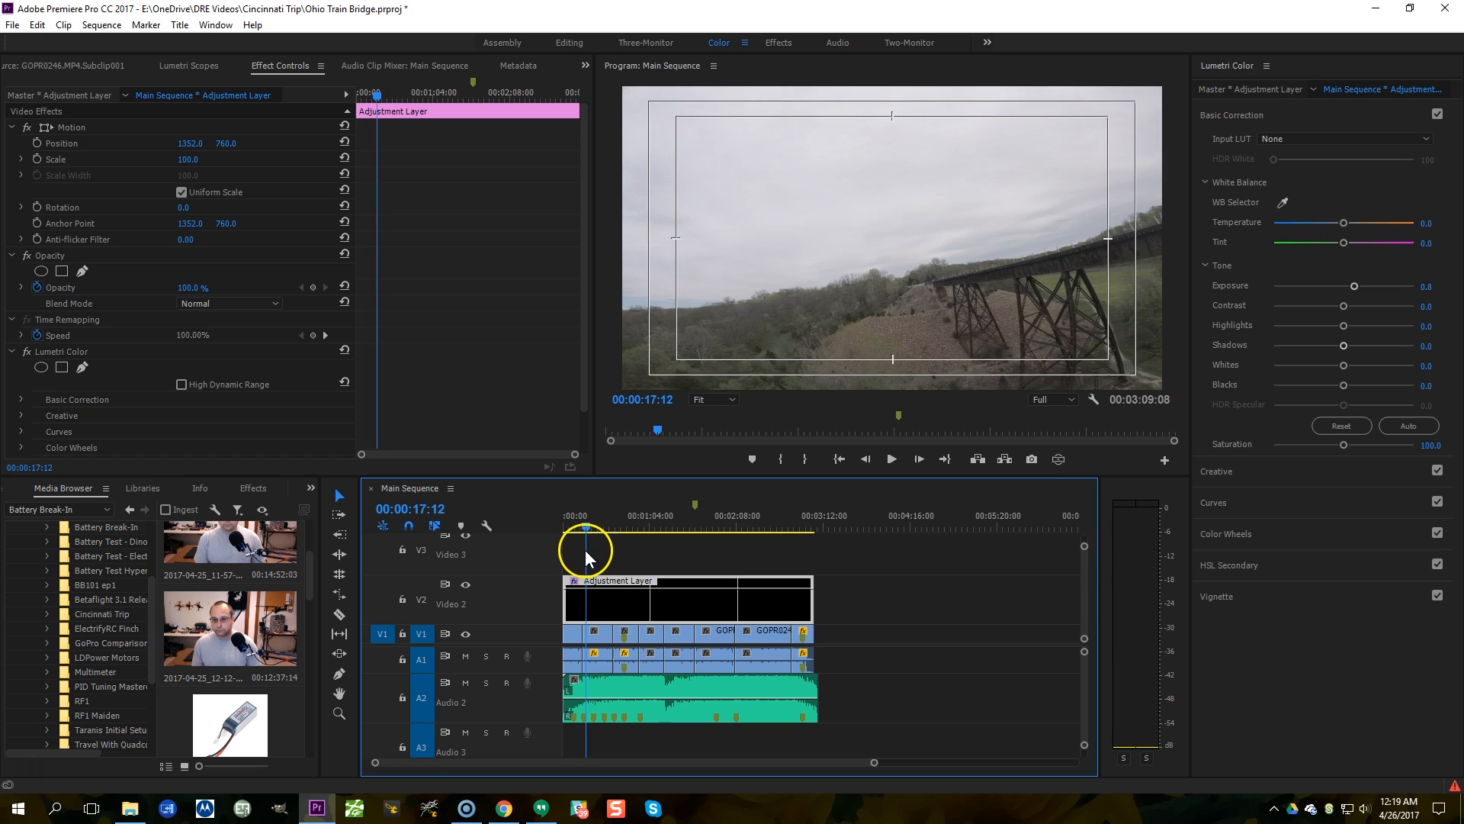
click(1353, 286)
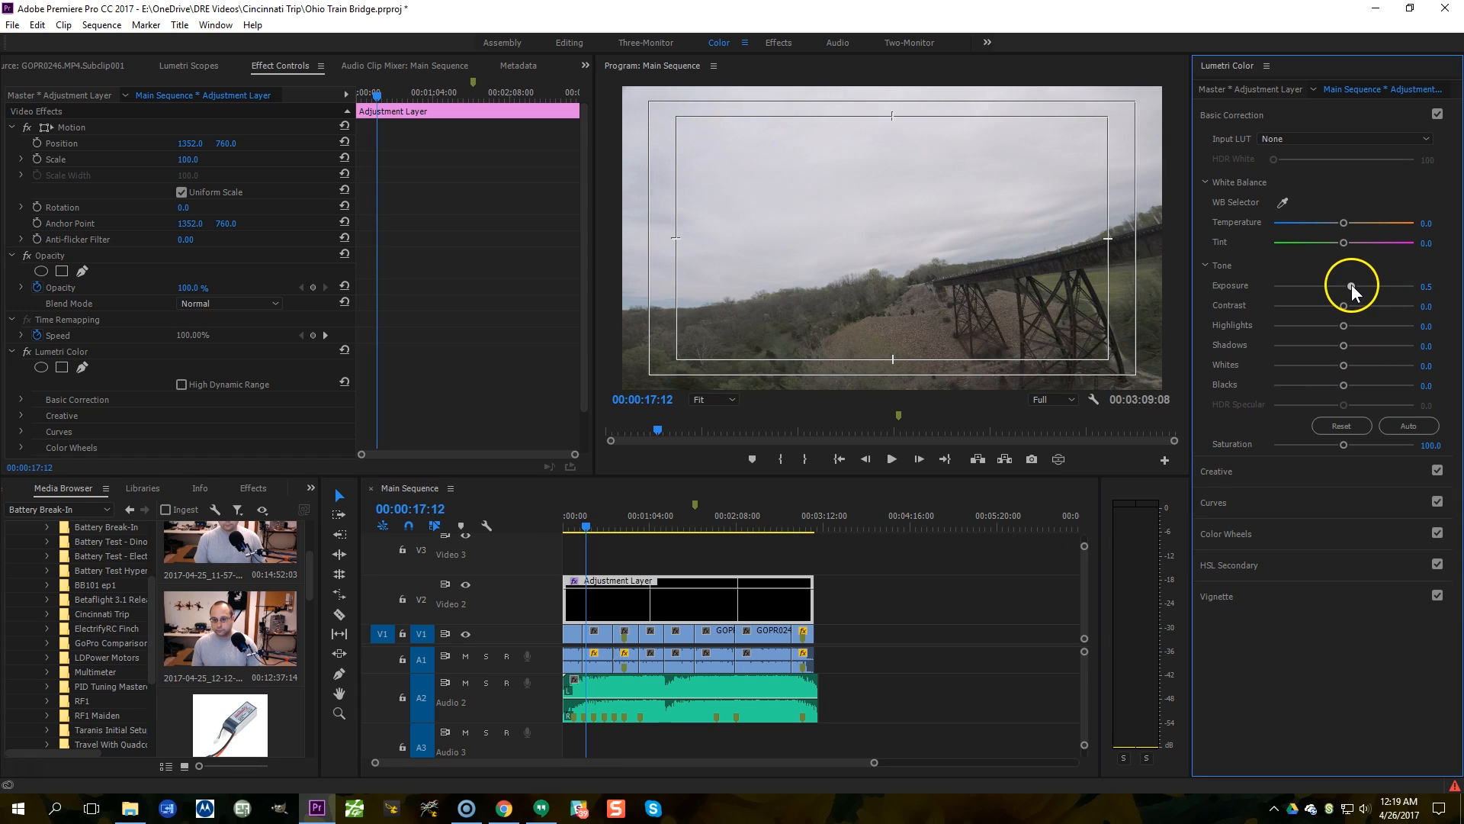
Step: Try Shadows at 100 on the dark bridge shot at 00:01:16:12 and reset them to zero
click(591, 524)
drag(592, 525, 596, 525)
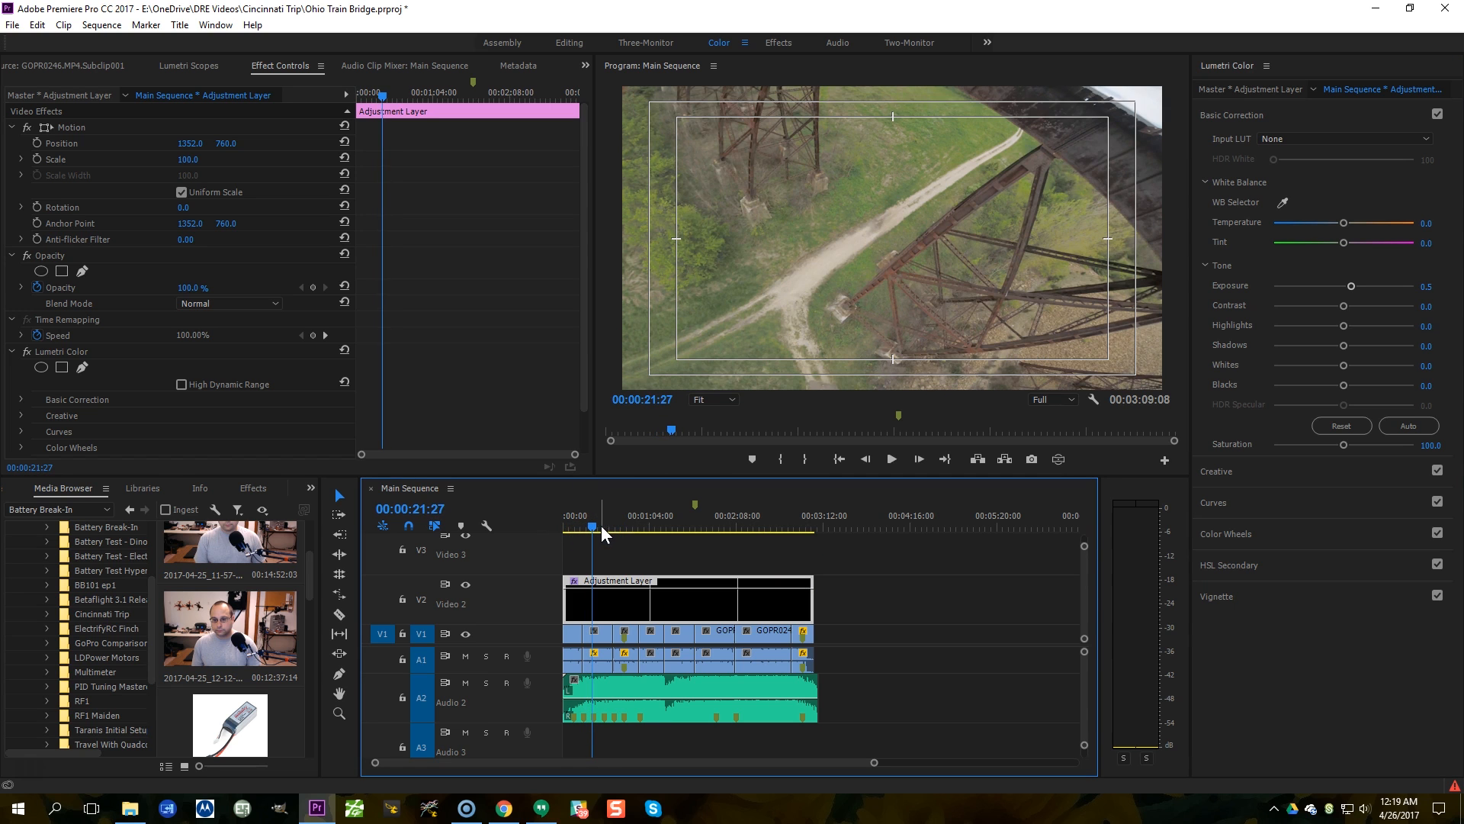
drag(593, 525, 665, 542)
click(921, 297)
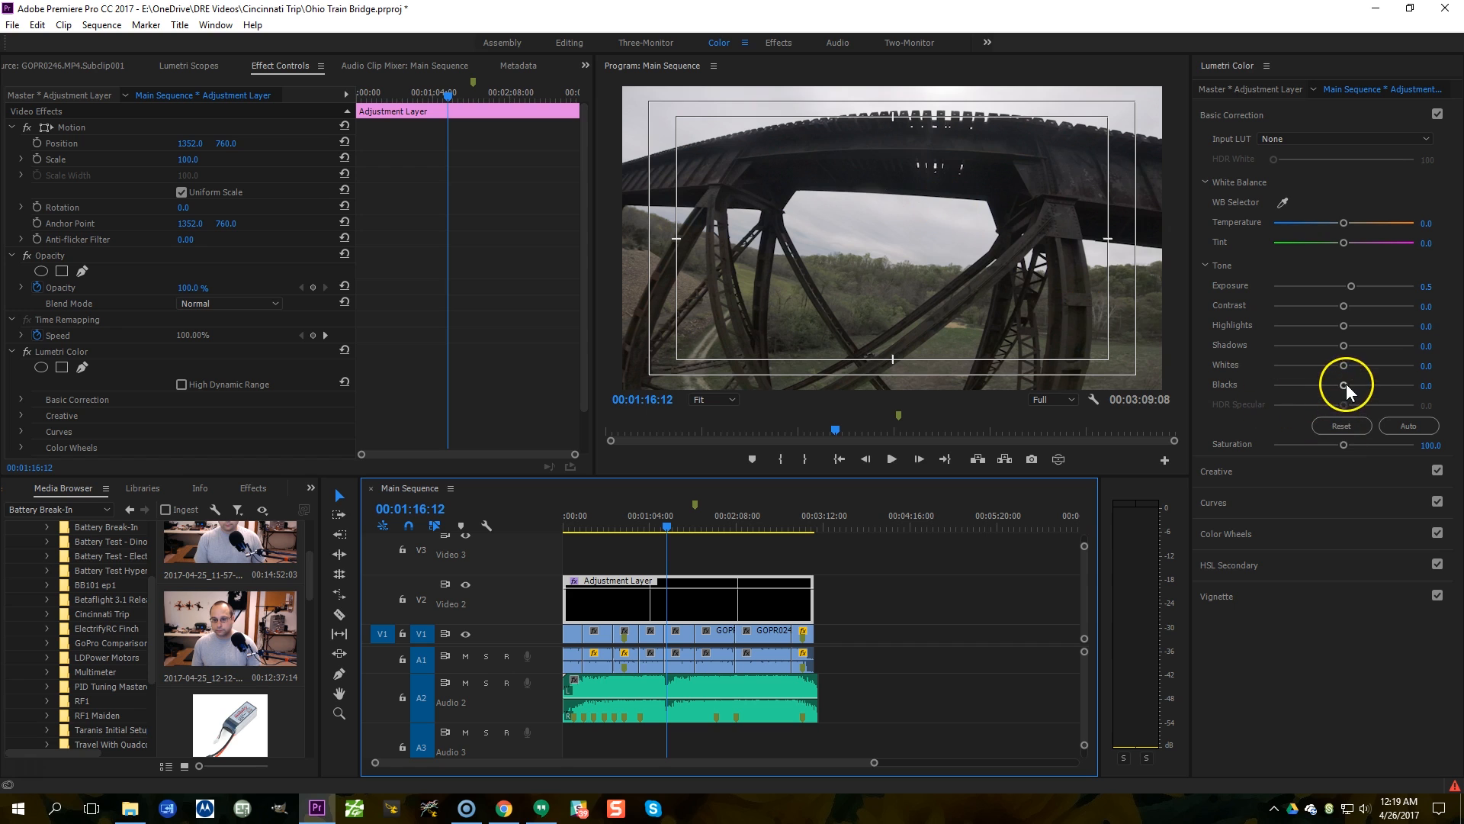
drag(1343, 345, 1430, 359)
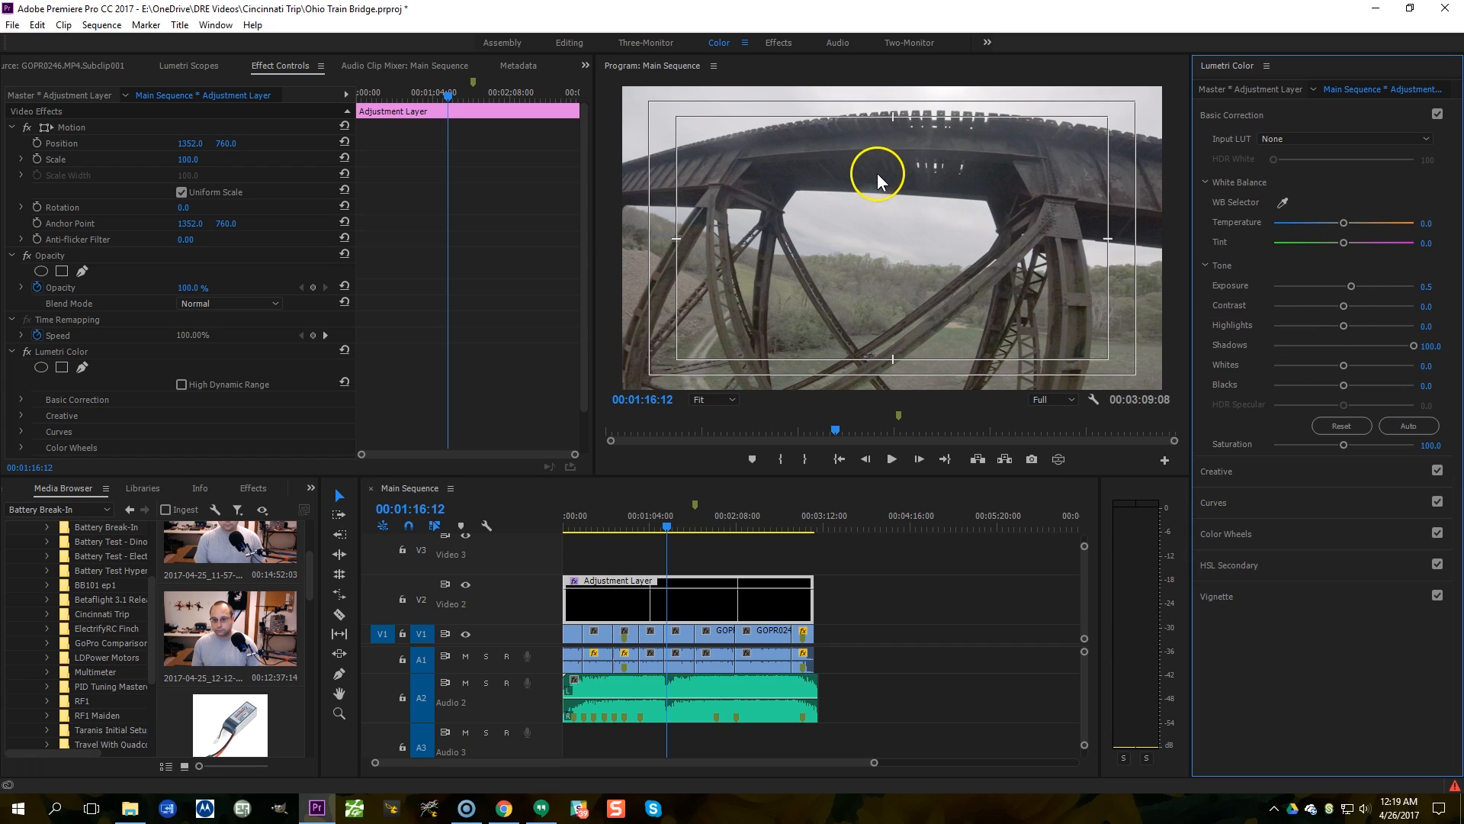
double_click(1412, 345)
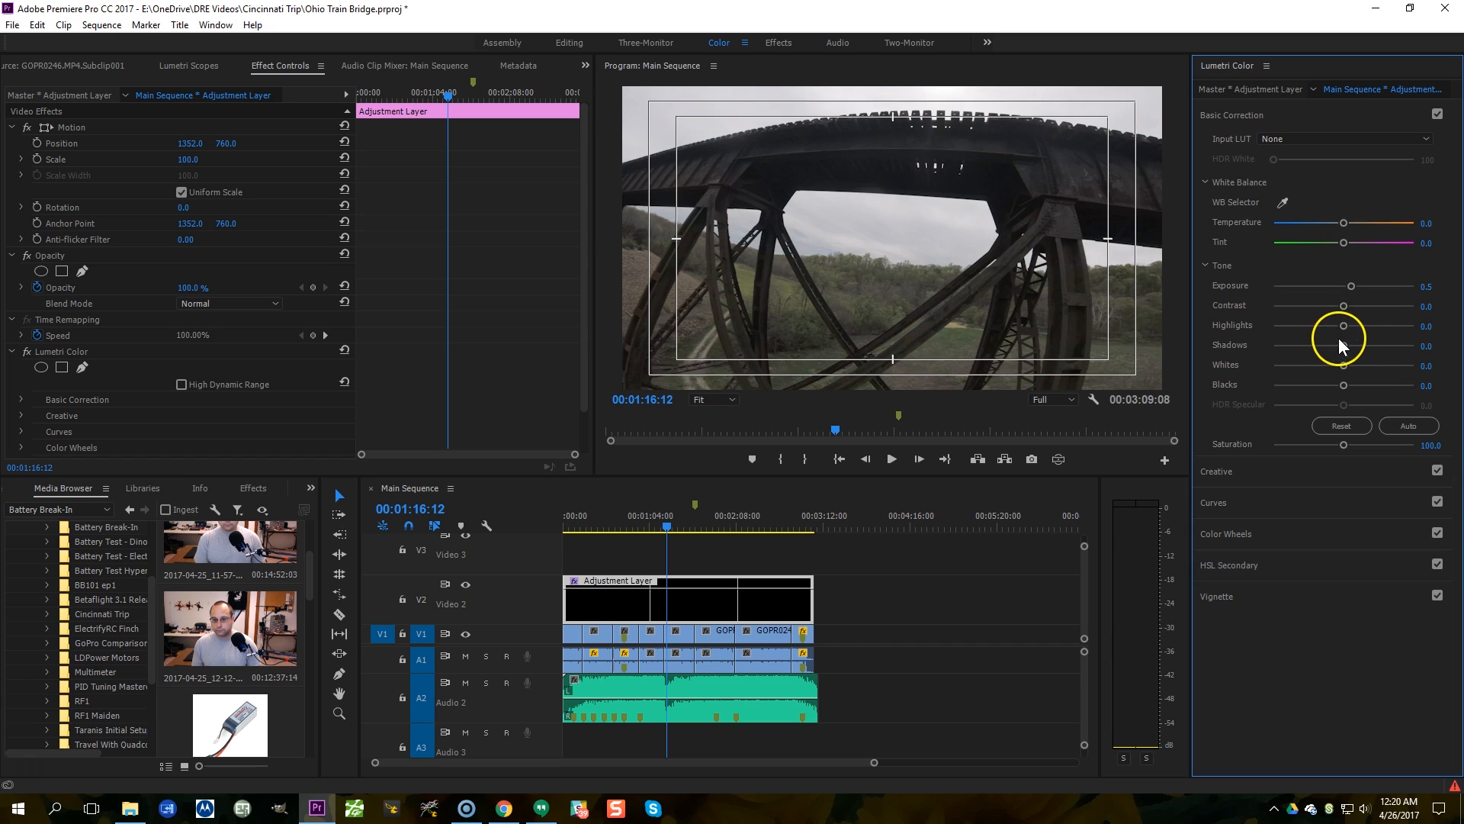
mouse_move(1352, 382)
mouse_down()
mouse_move(1408, 381)
mouse_move(1351, 383)
mouse_up()
Step: Set the adjustment layer's Contrast to 28.3 and Blacks to -48.9, judging them on the bridge shot at 00:00:31:00
click(666, 525)
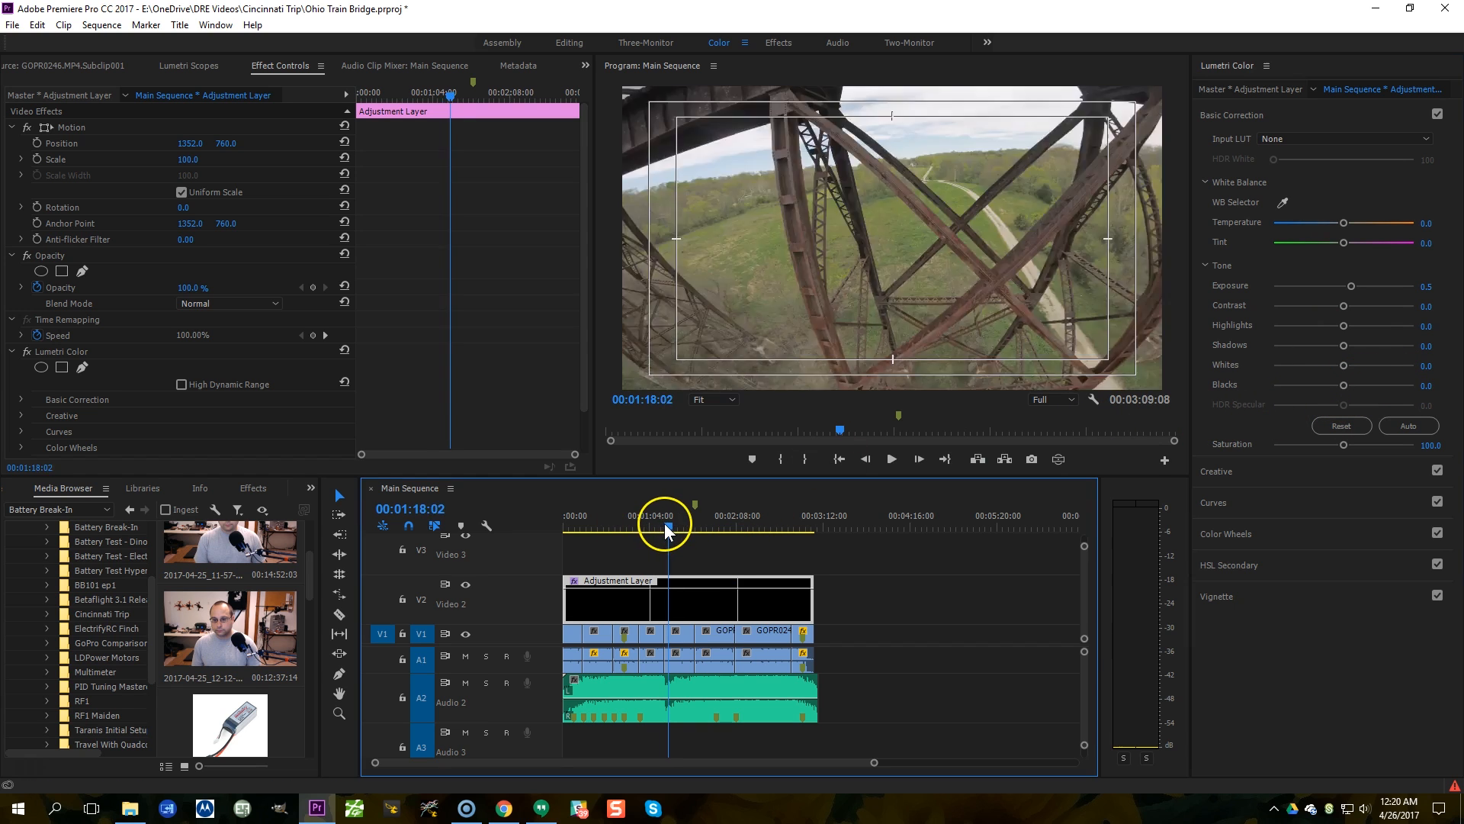
drag(666, 524, 683, 525)
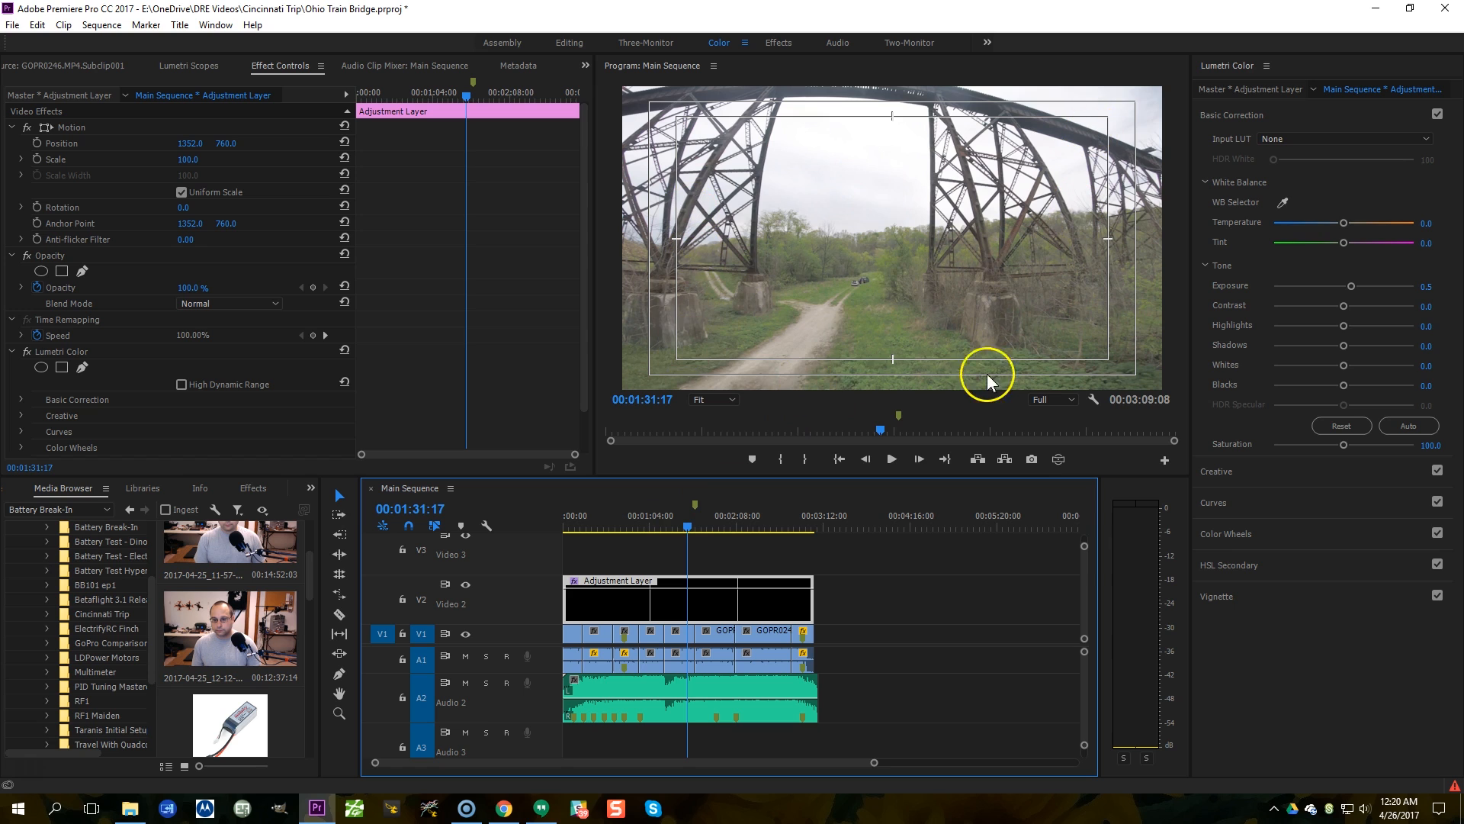
drag(1343, 306, 1353, 308)
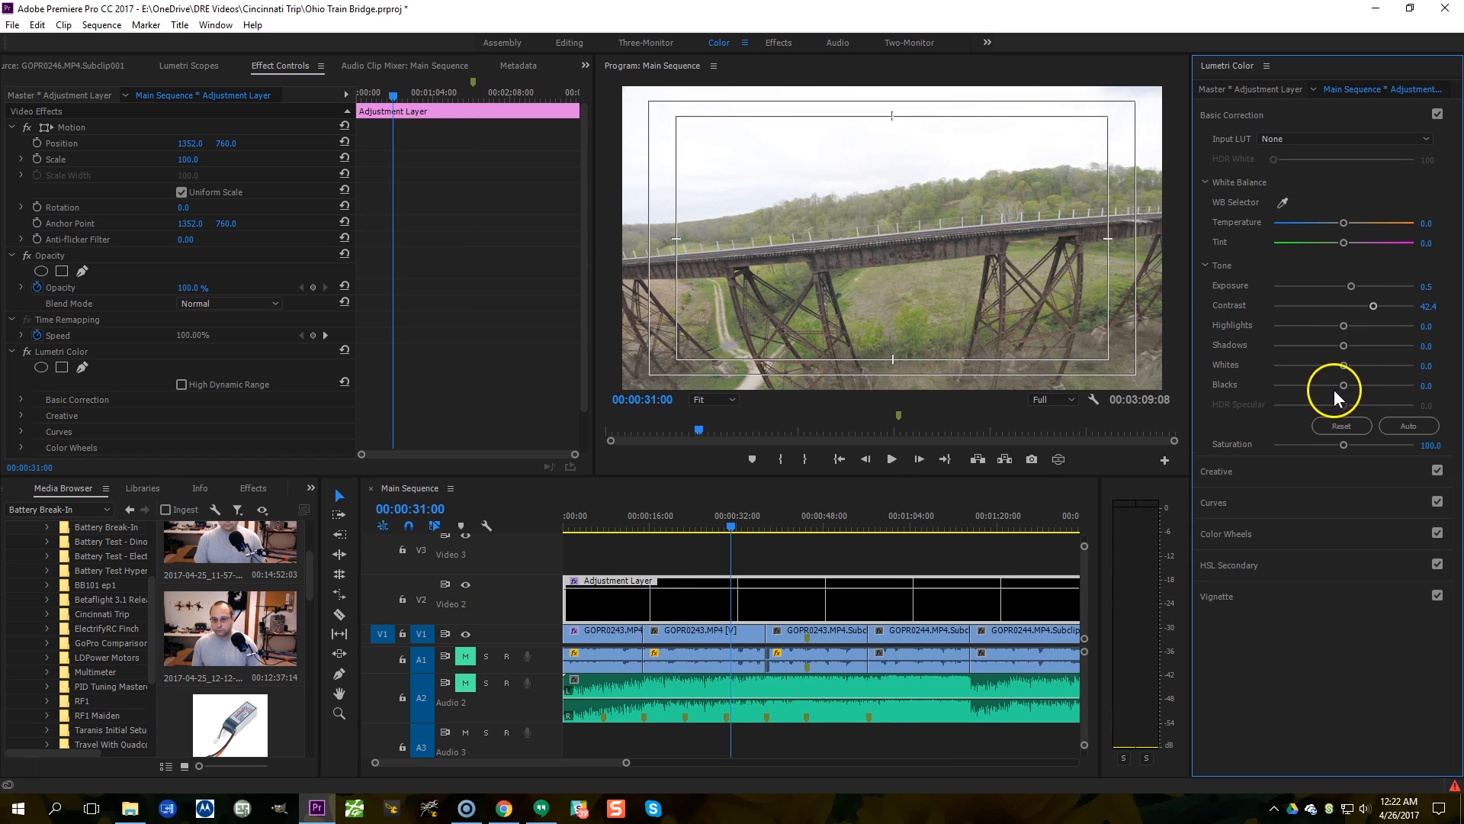
drag(1344, 384, 1320, 386)
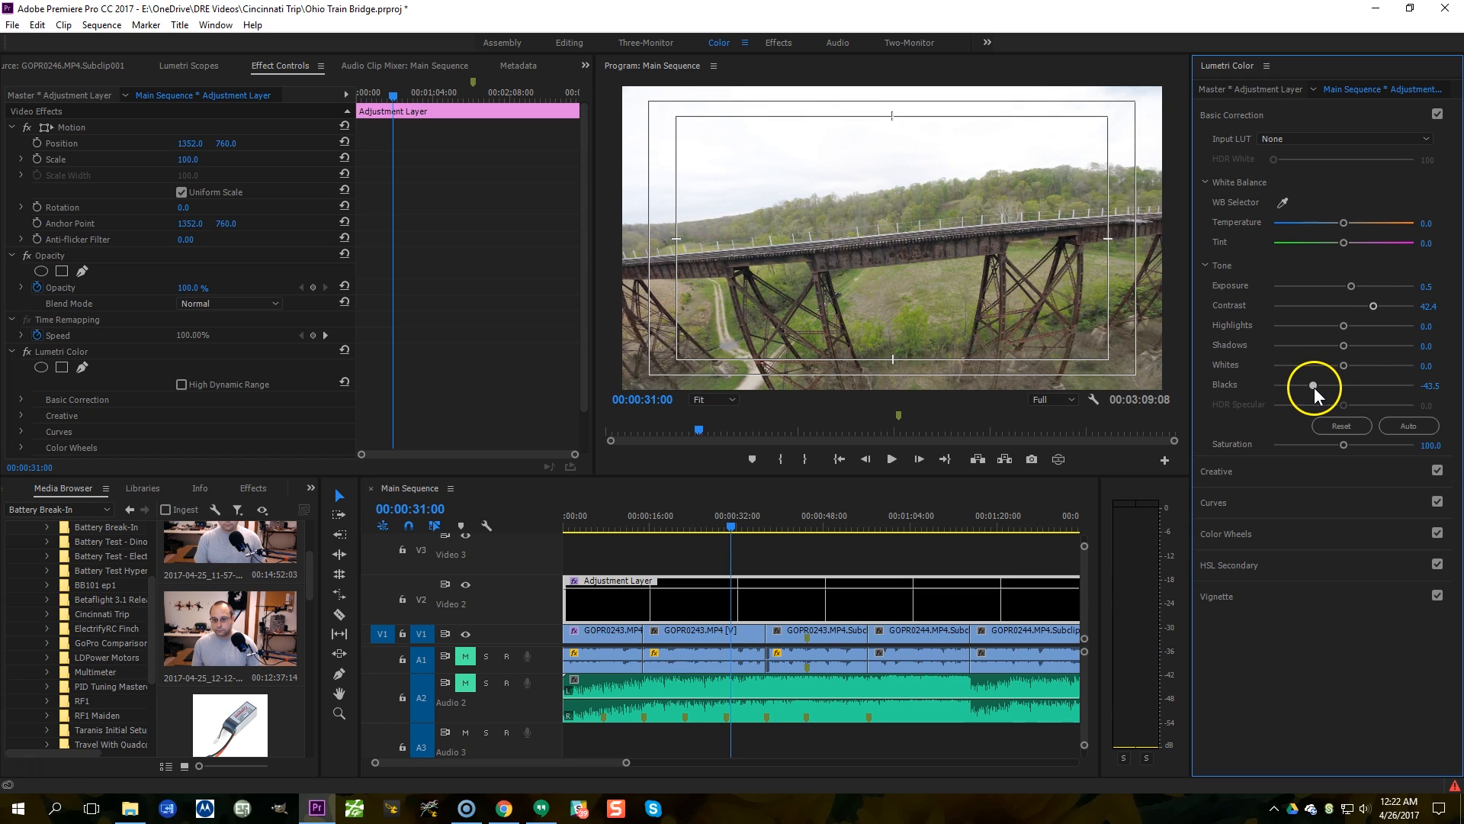
mouse_move(1315, 387)
mouse_down()
mouse_move(1273, 390)
mouse_move(1346, 389)
mouse_move(1319, 392)
mouse_up()
double_click(1374, 305)
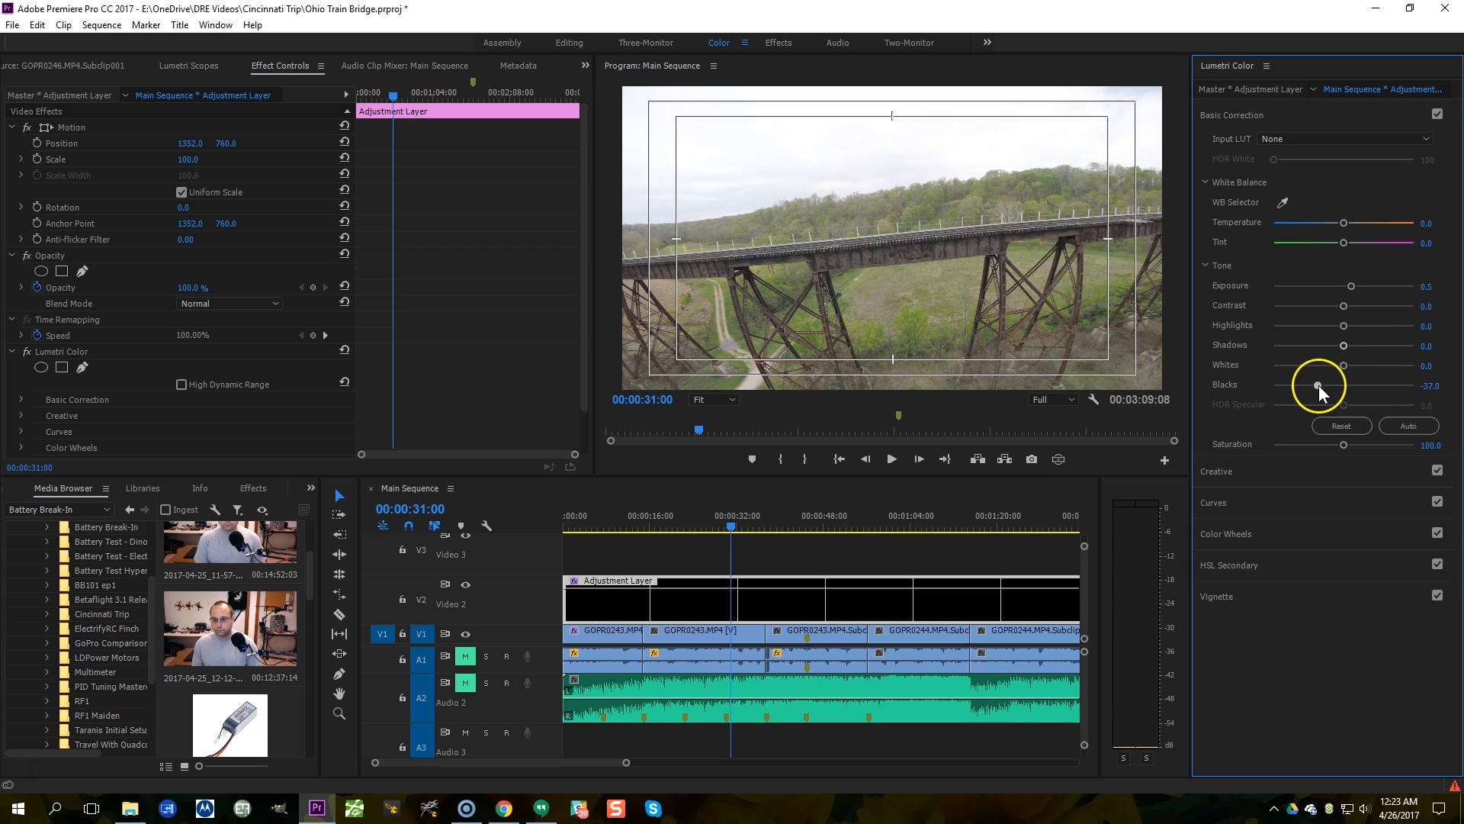
key(ctrl+z)
key(ctrl+z)
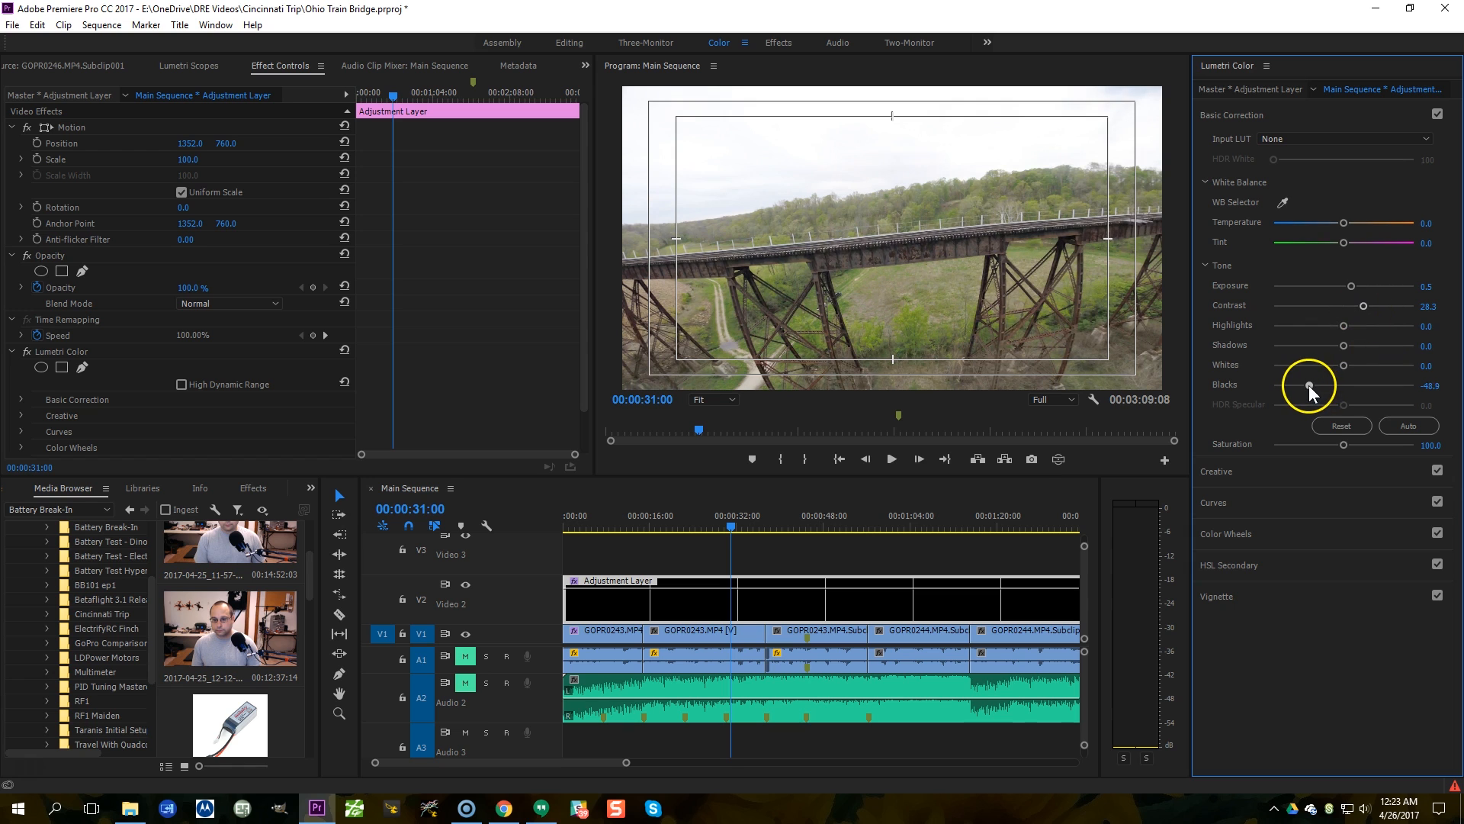
Step: Play the opening shot from the sequence start to 00:00:07:16 and reset the adjustment layer's Blacks to zero
click(576, 525)
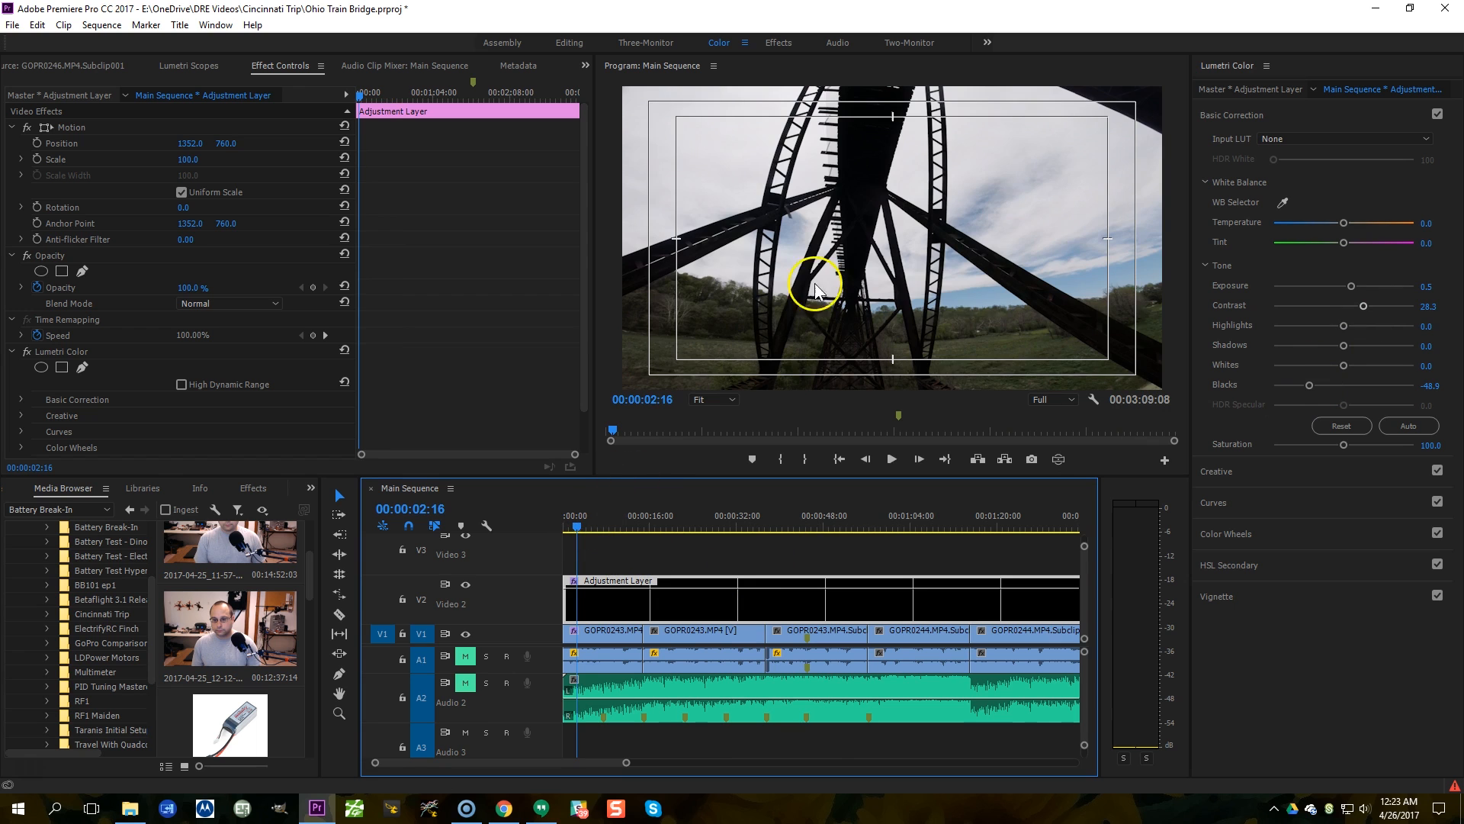
key(Home)
key(space)
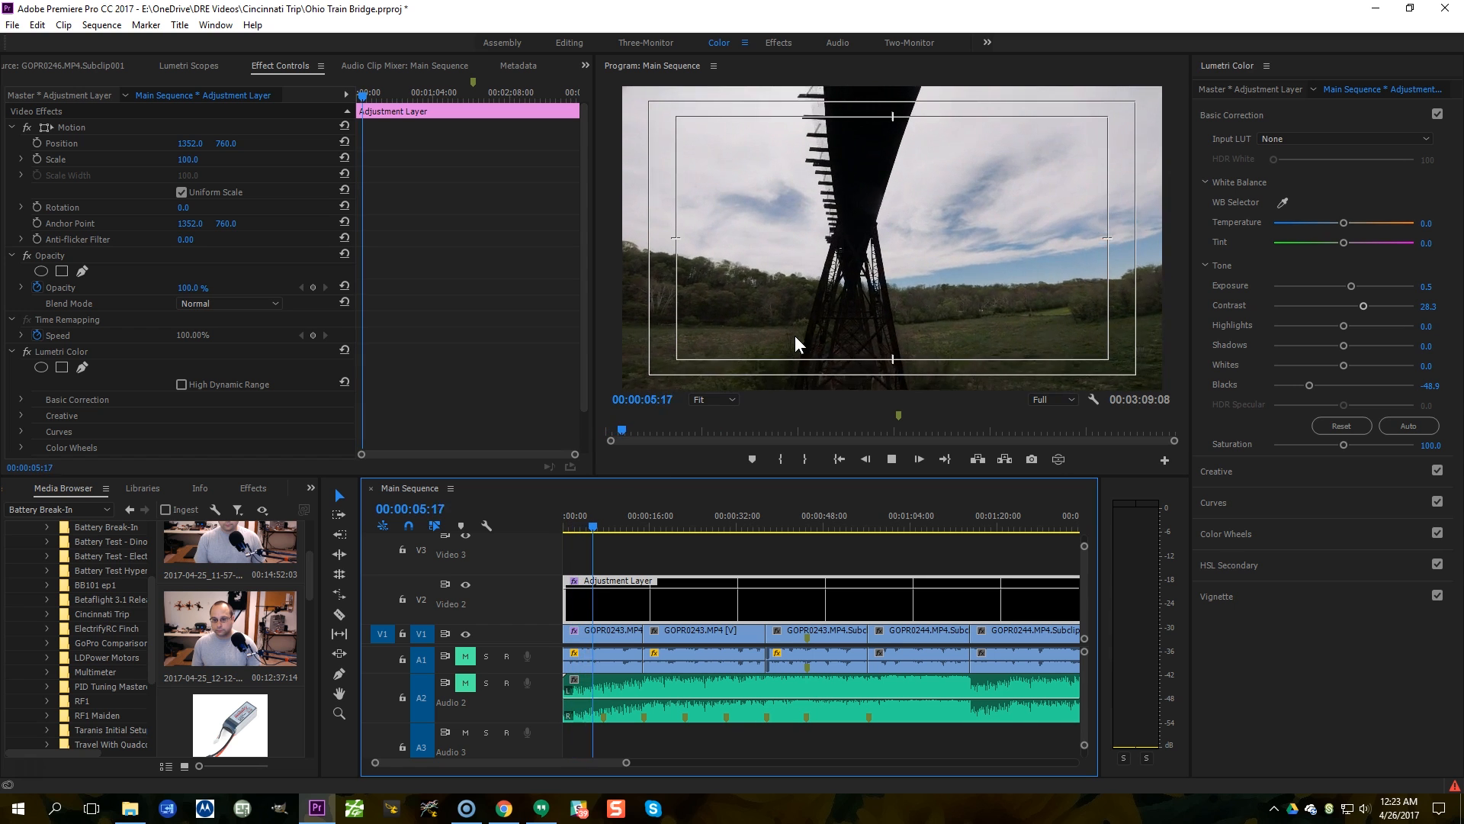
click(864, 300)
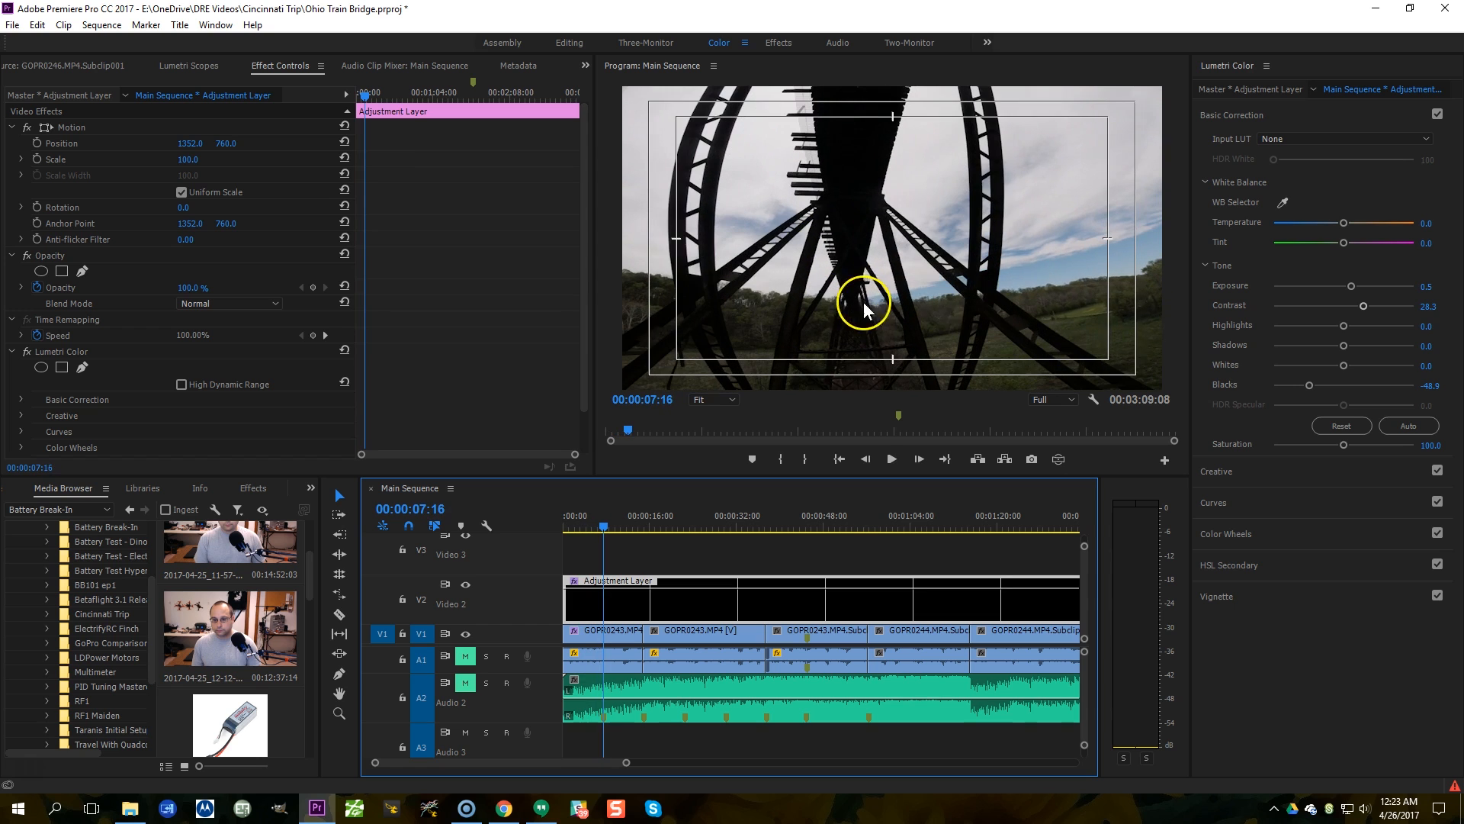
double_click(1310, 384)
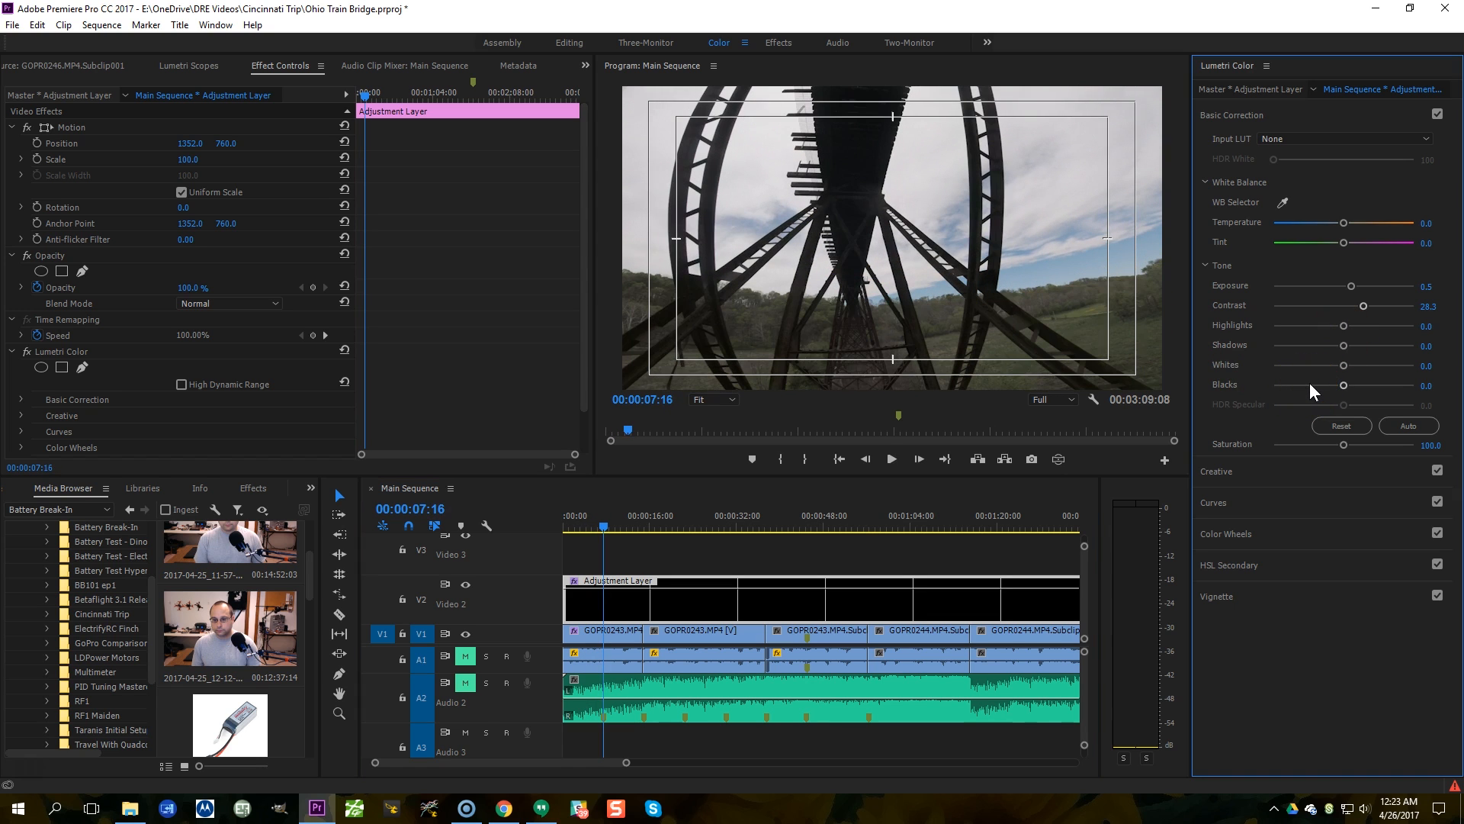
Step: Compare the adjustment layer's Blacks at -48.9 and at zero on the shots at 00:00:07:16 and 00:00:11:22
key(ctrl+z)
double_click(1310, 384)
key(ctrl+z)
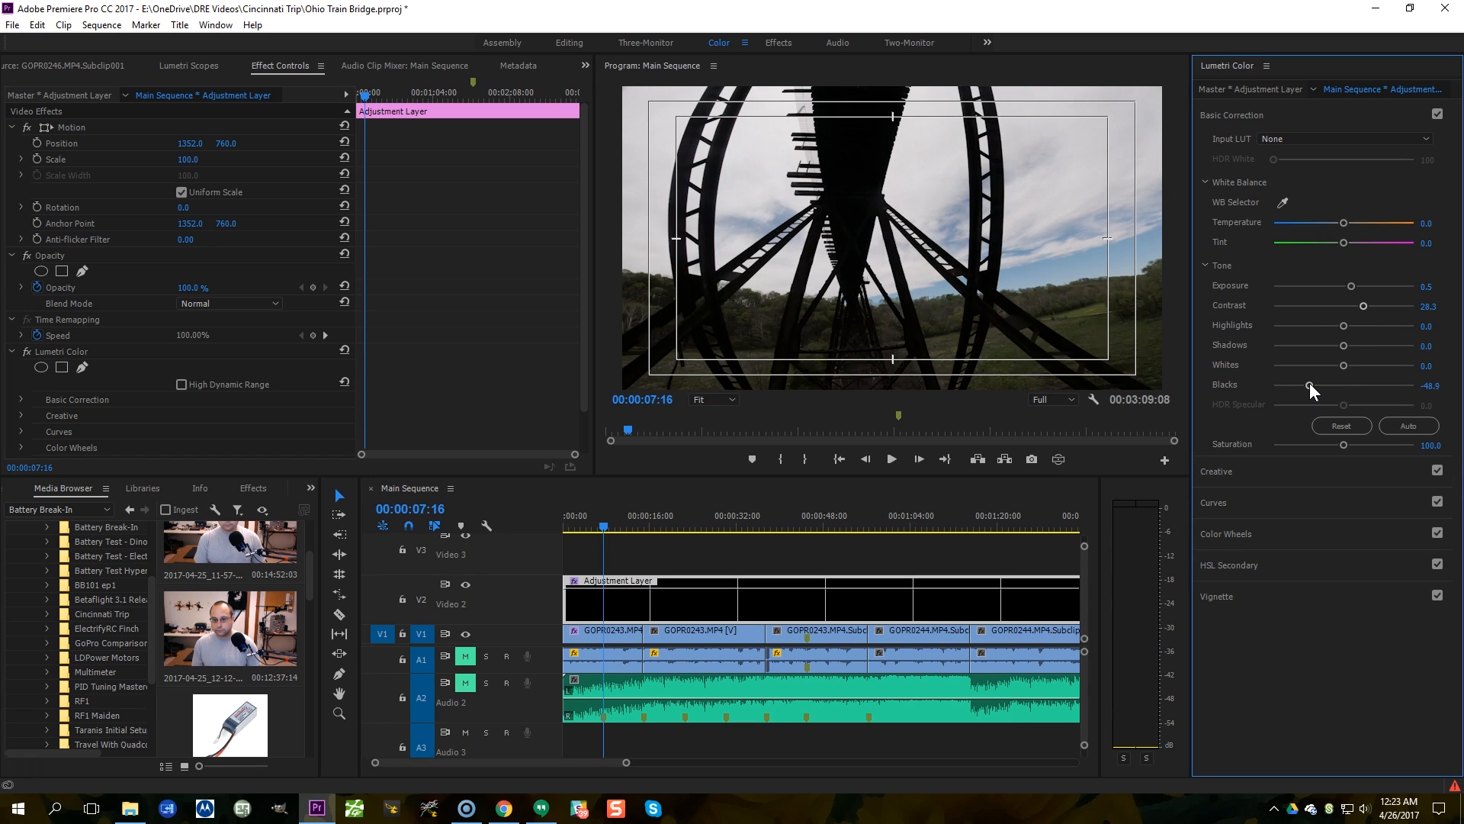
double_click(1311, 385)
key(space)
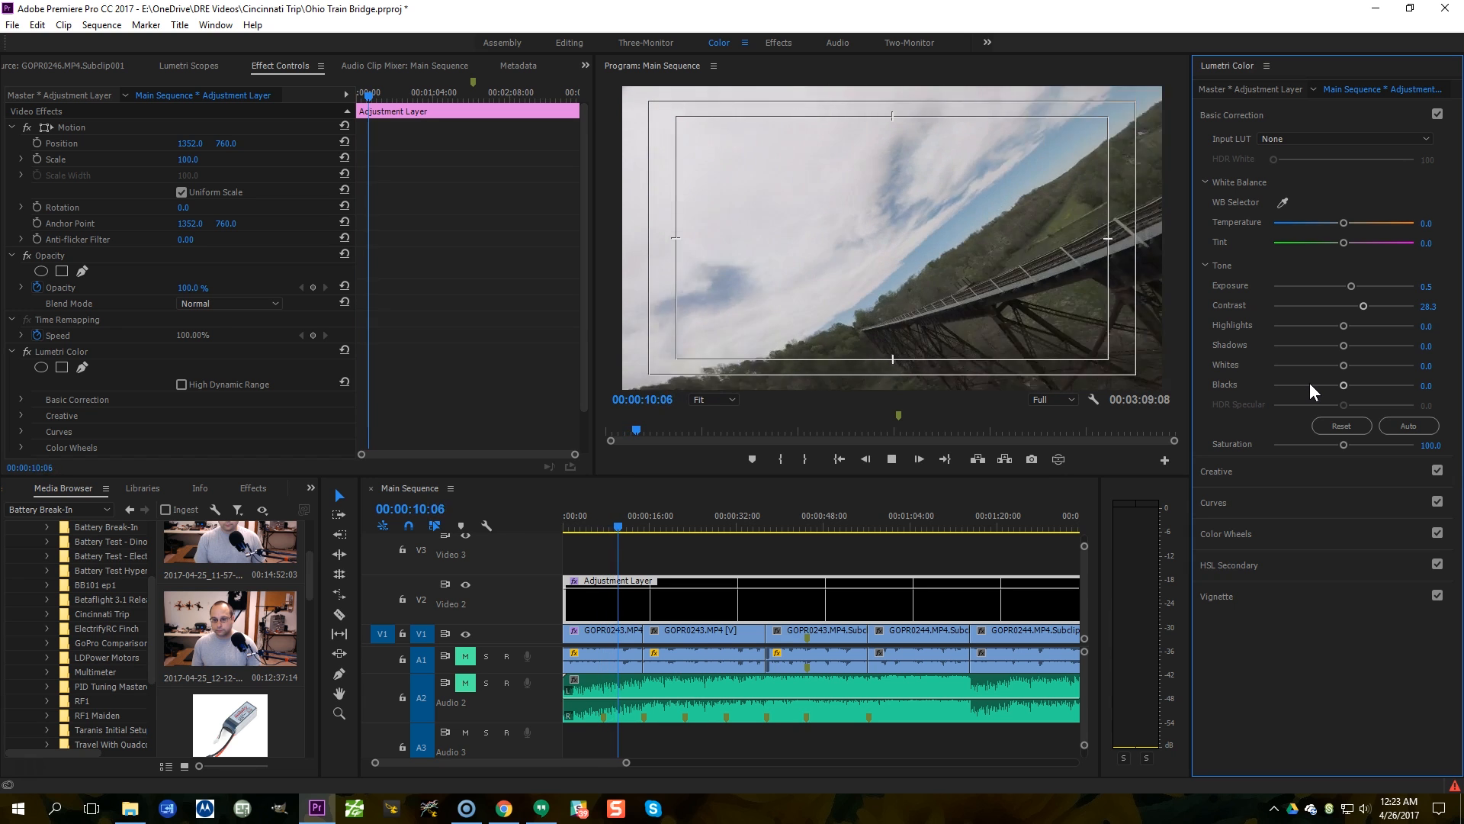
key(space)
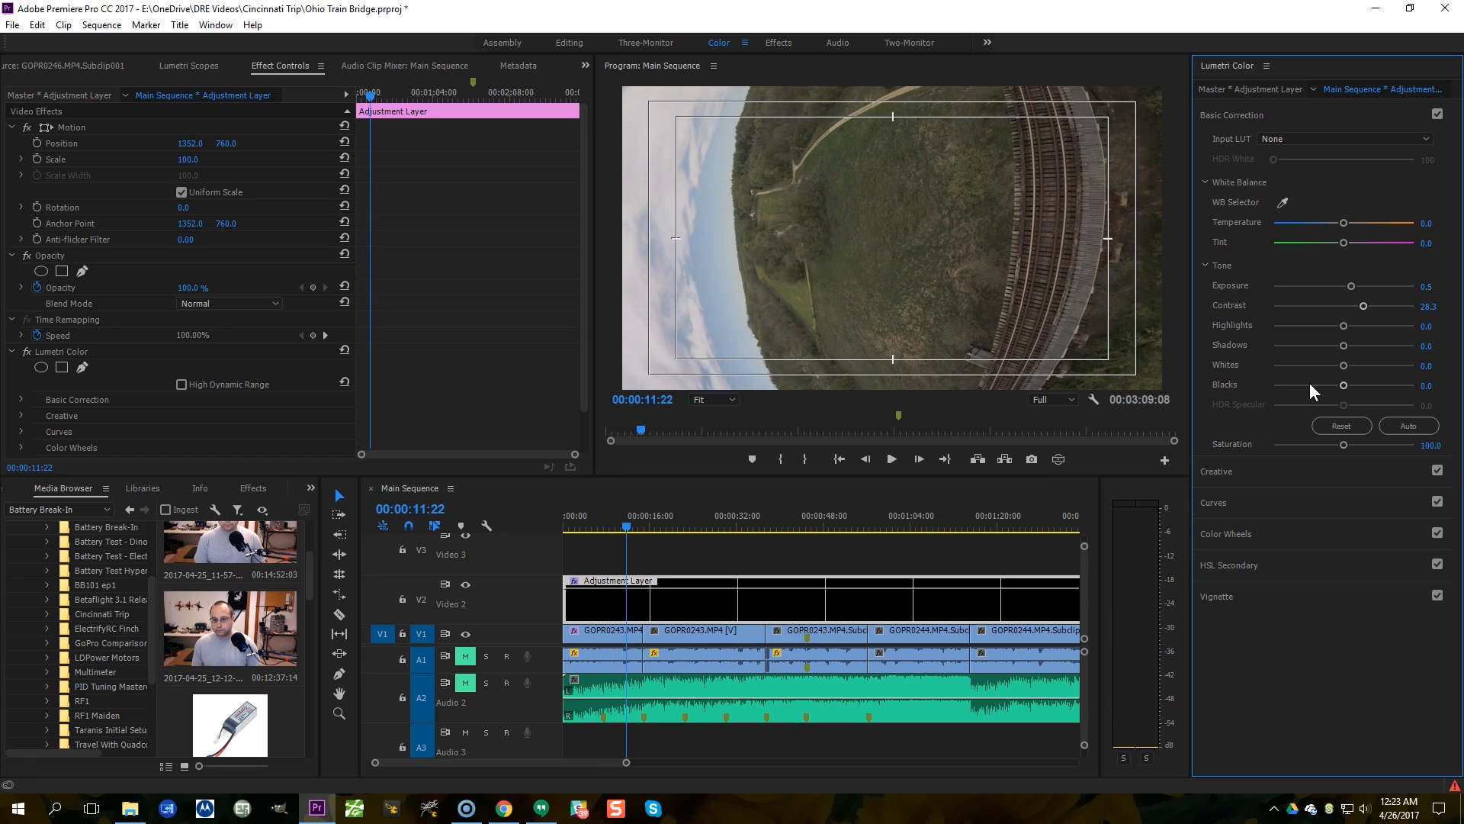
click(1310, 383)
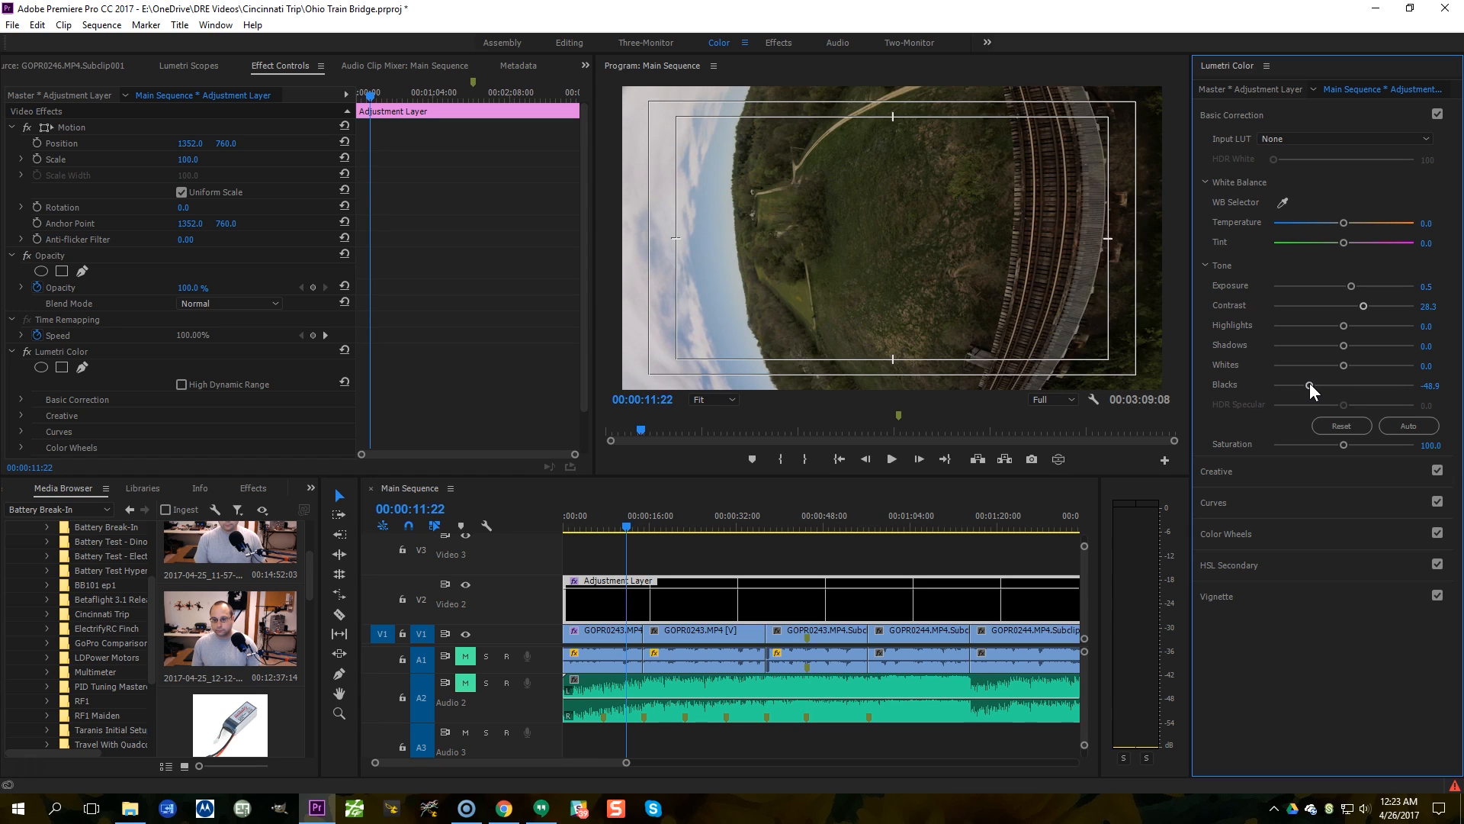
drag(1308, 383, 1313, 385)
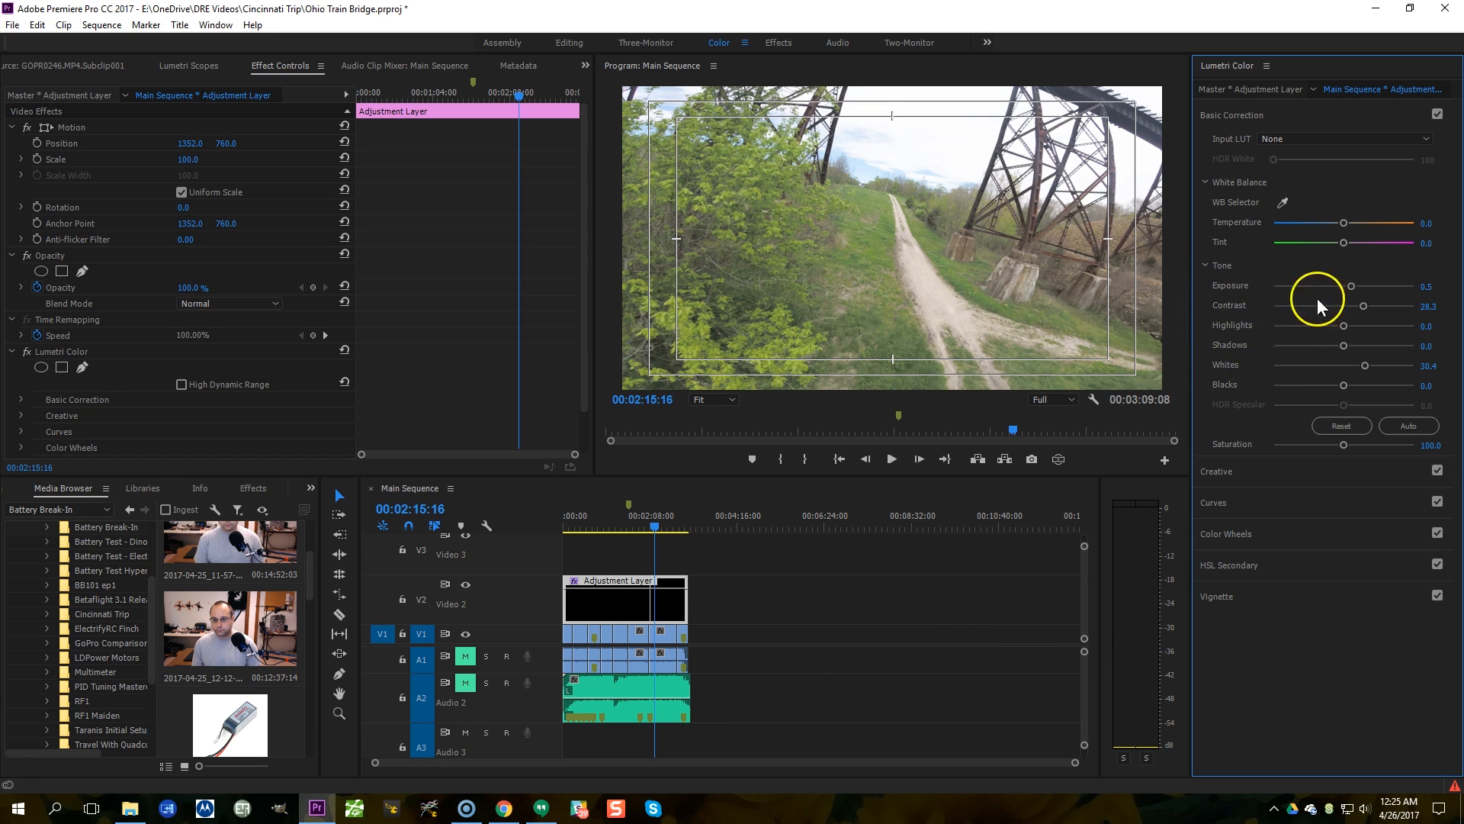
Step: Check the bridge shot at 00:02:08:27 and play the opening shot from the sequence start to 00:00:02:12
drag(1008, 430, 992, 429)
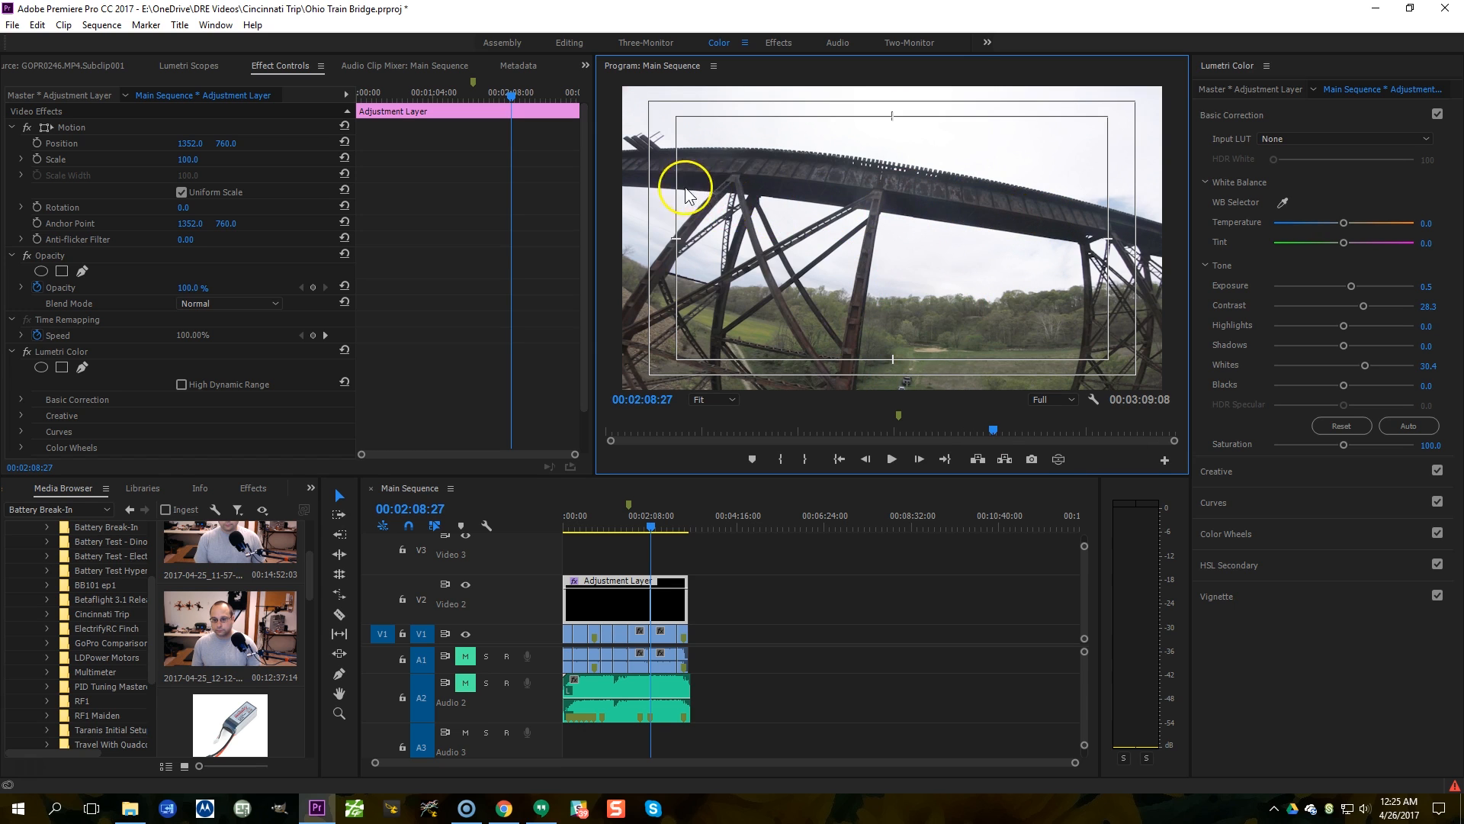
click(757, 549)
key(Home)
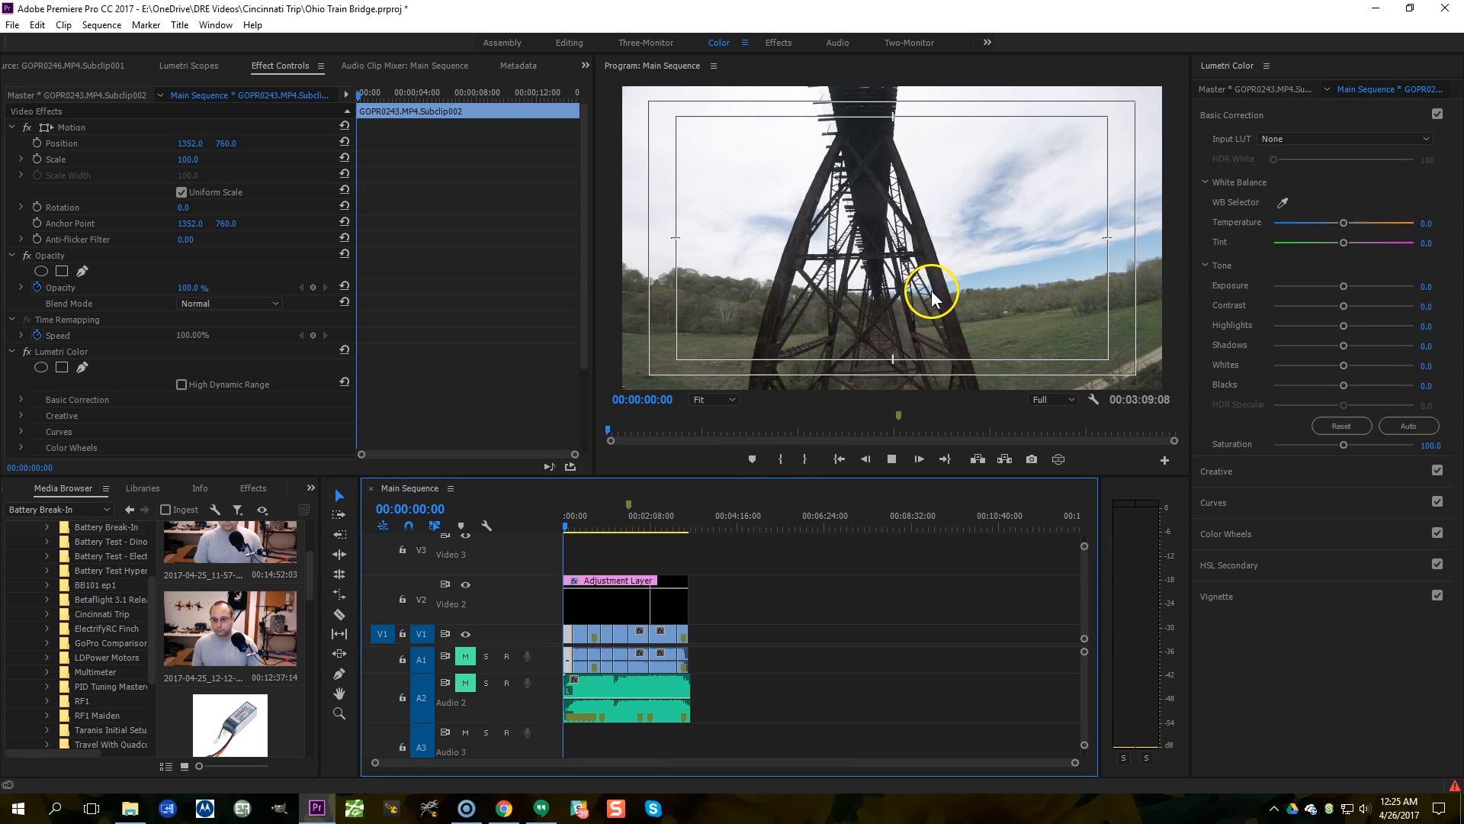
key(space)
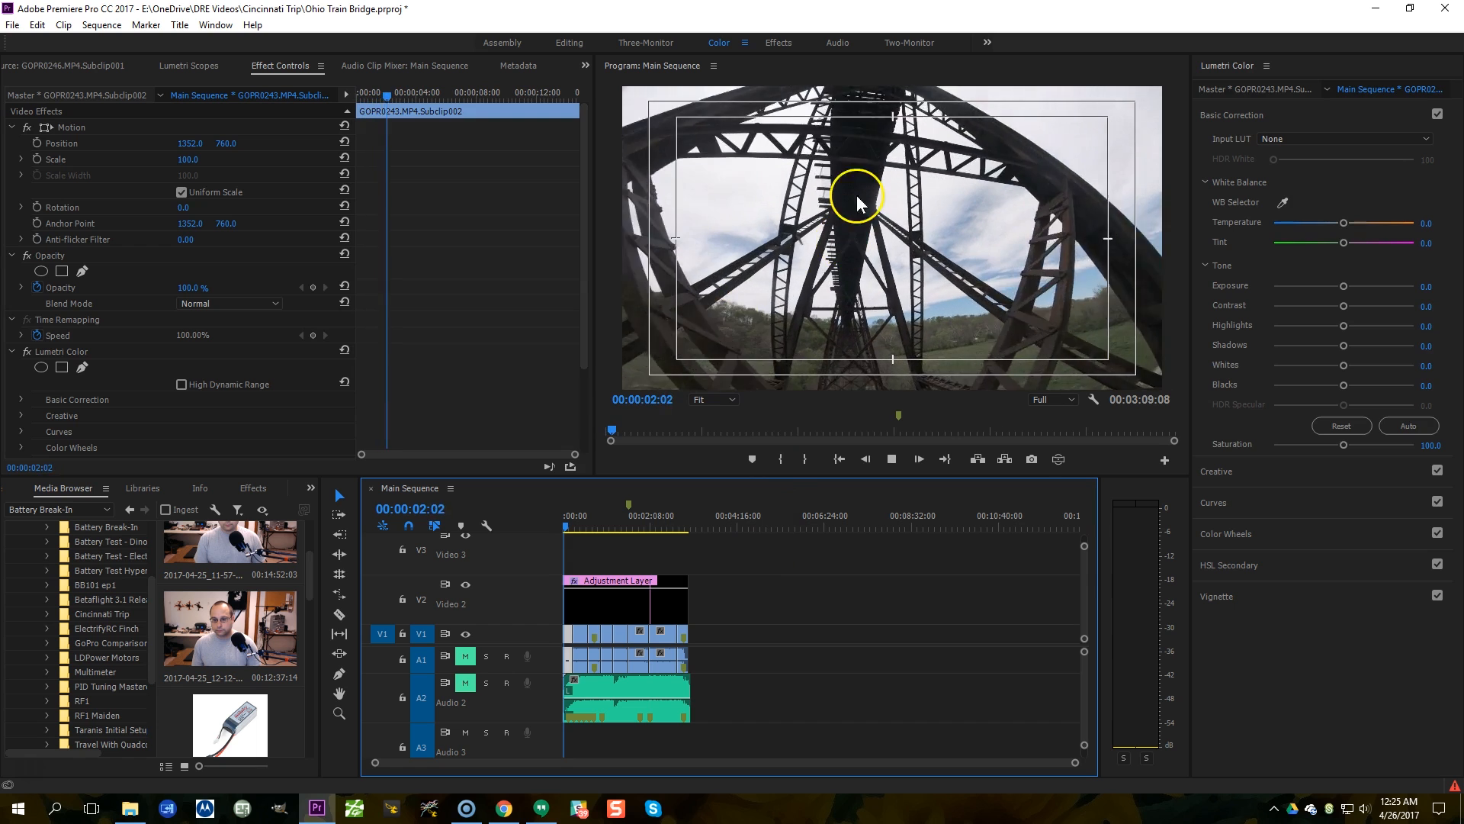
key(space)
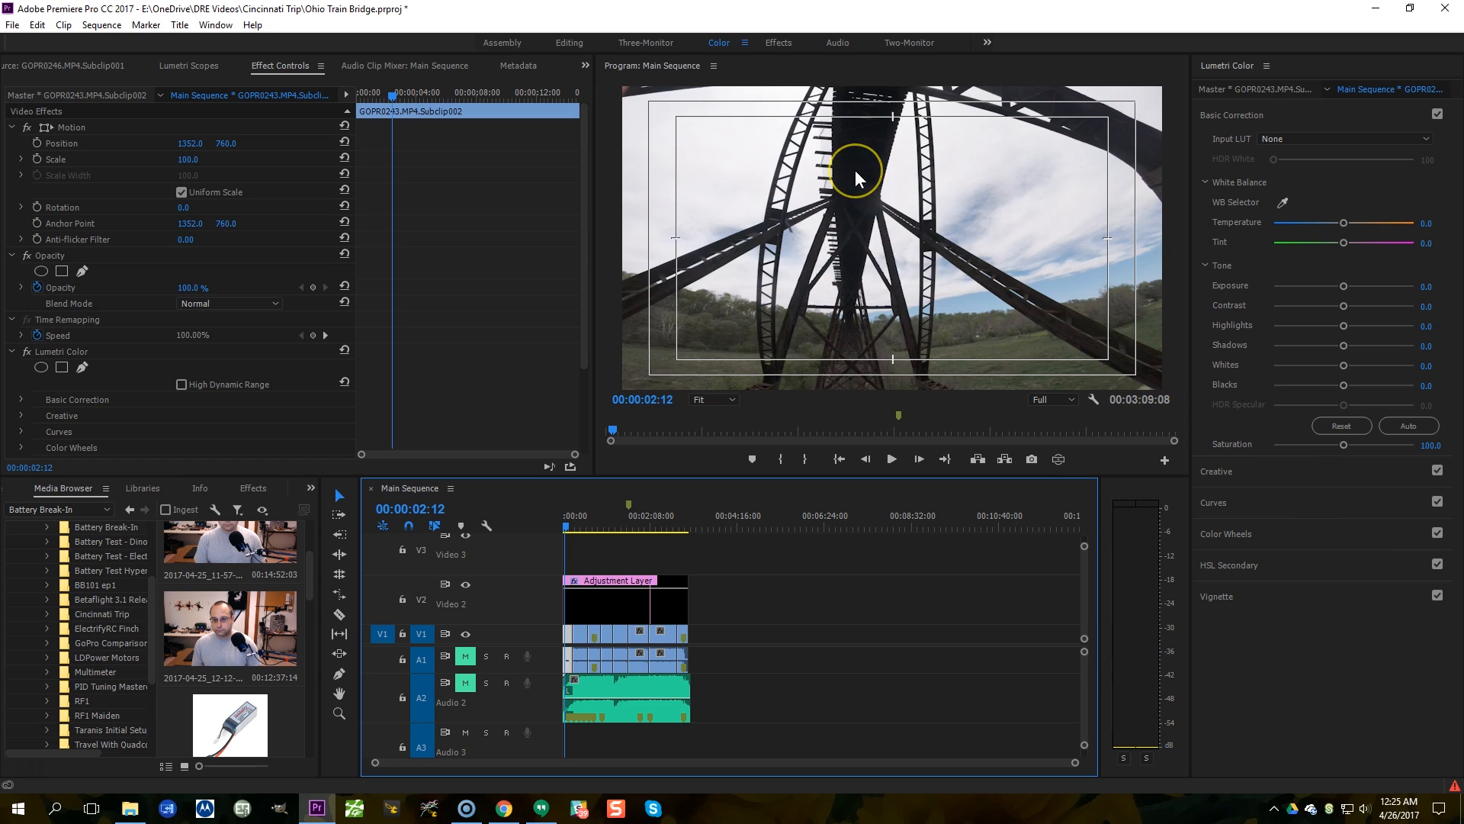
Step: Expand the Creative settings in Lumetri Color and move the playhead to the bridge shot at 00:00:42:17
click(1235, 471)
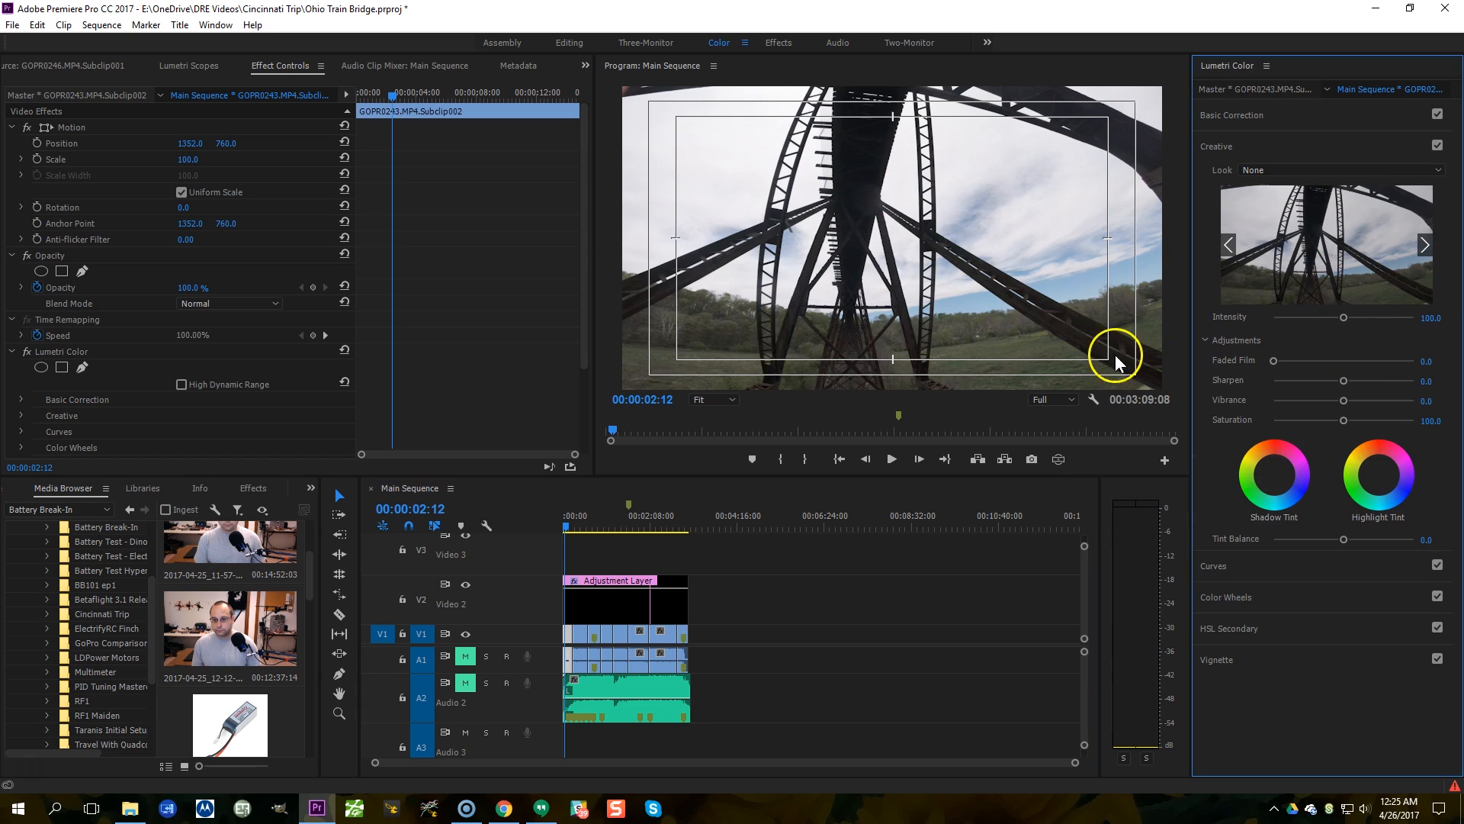
key(space)
key(space)
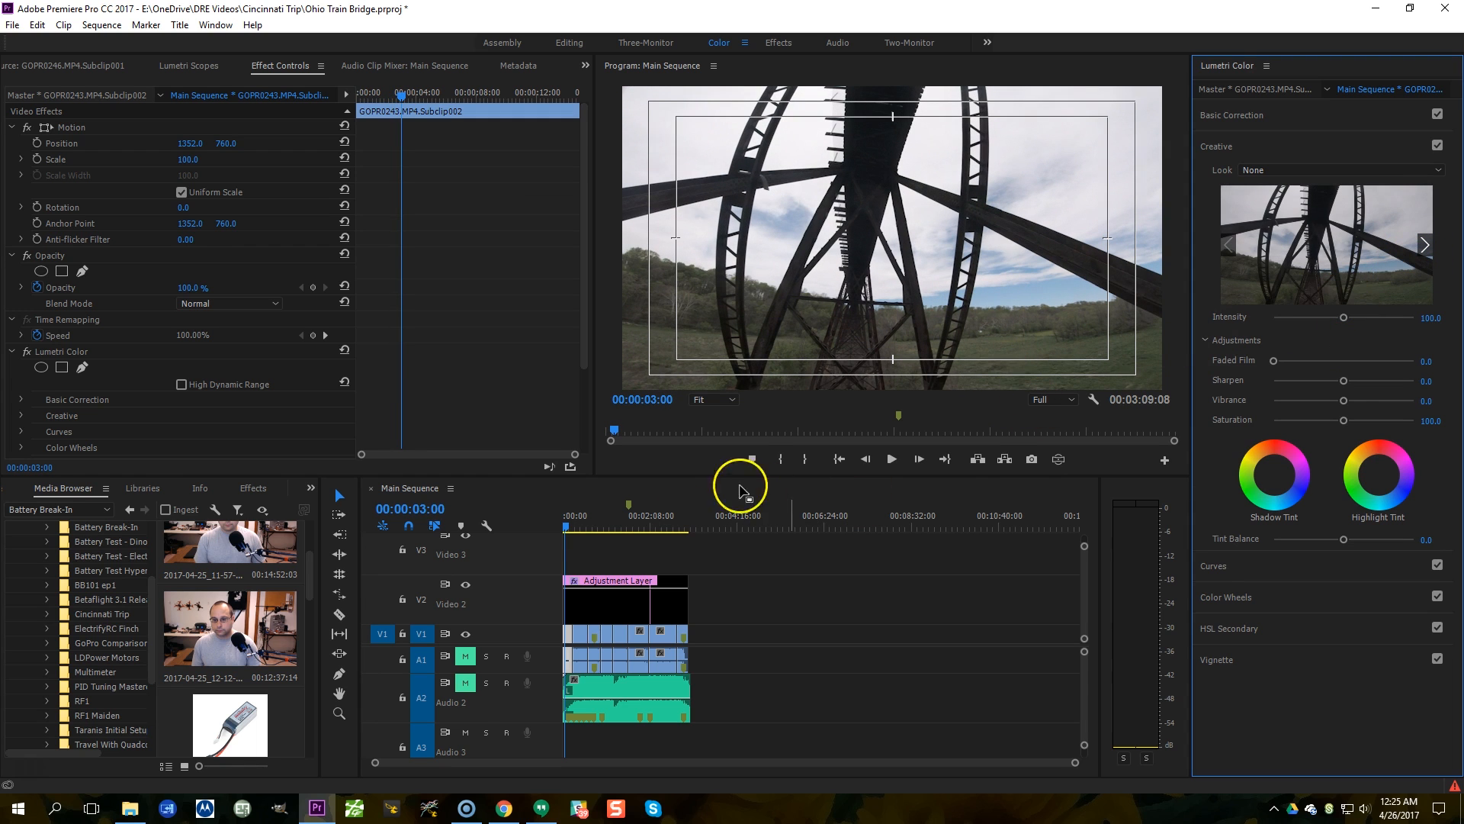
click(591, 526)
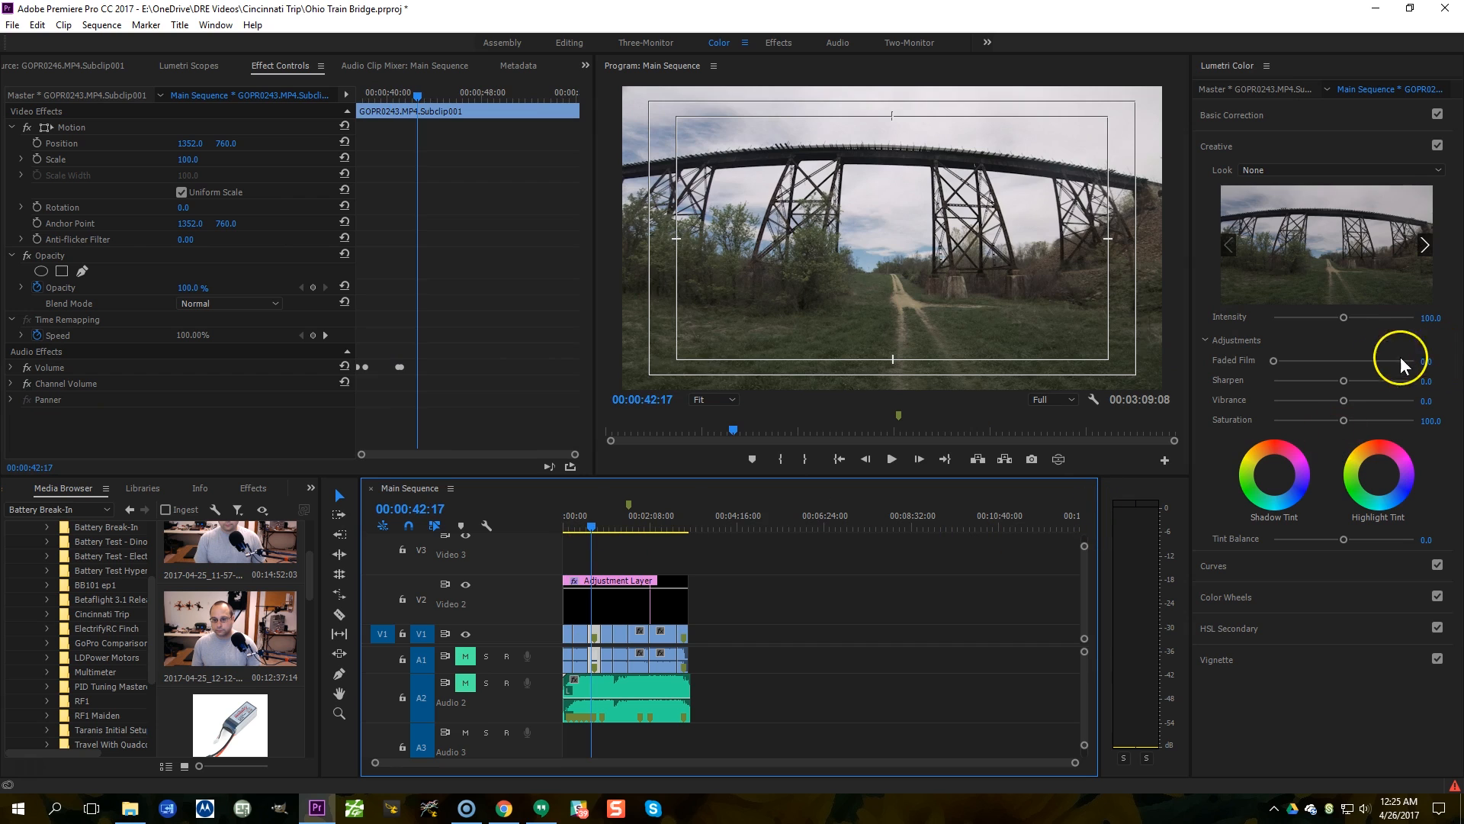
Step: Browse the creative looks, try IWLTBAP Accolo on the bridge clip at 00:00:42:17 and preview it to 00:00:44:02
click(1425, 245)
click(1425, 246)
click(1425, 245)
click(1425, 245)
click(1426, 245)
click(1380, 245)
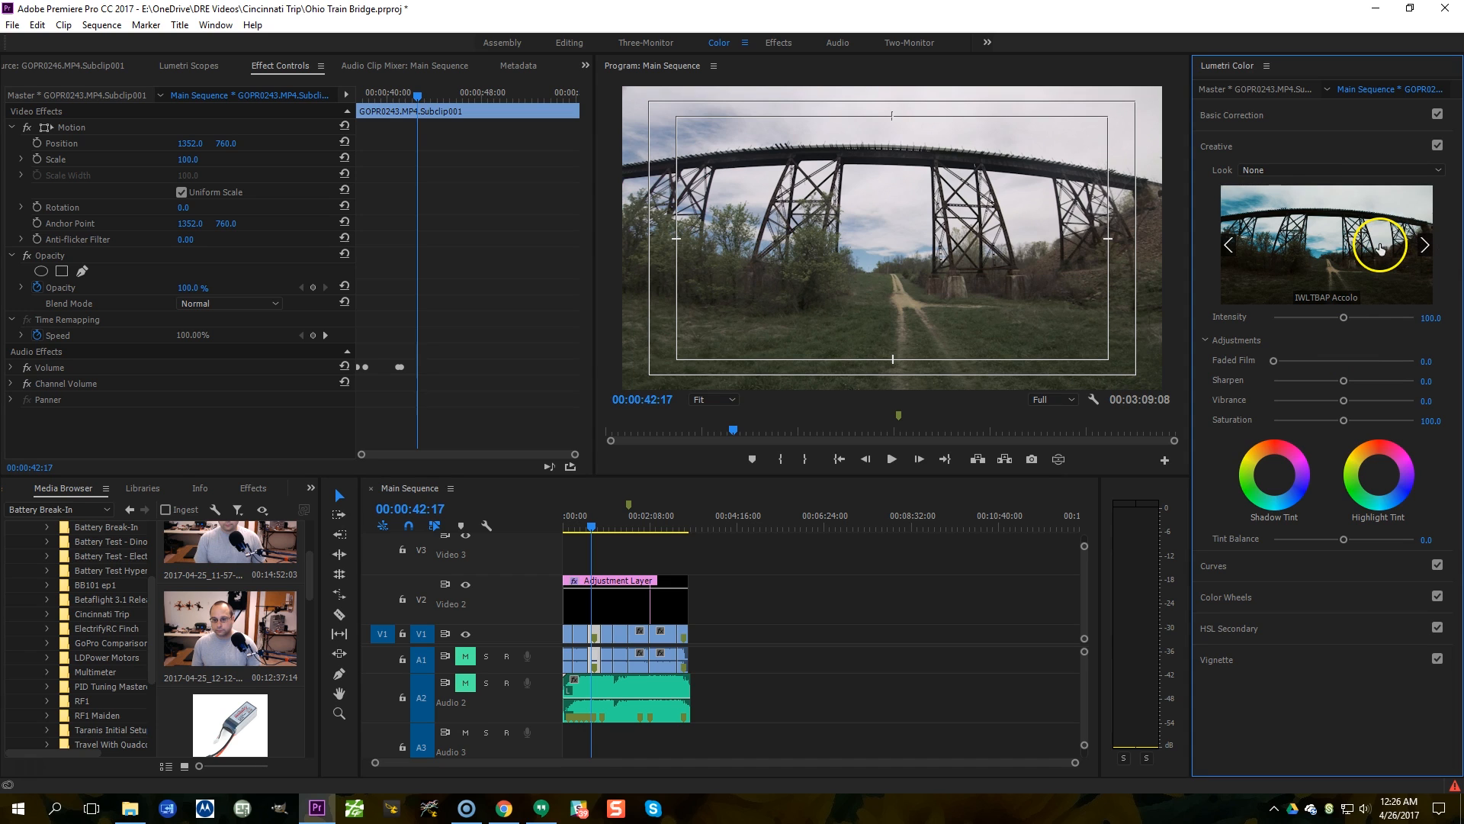
click(1425, 245)
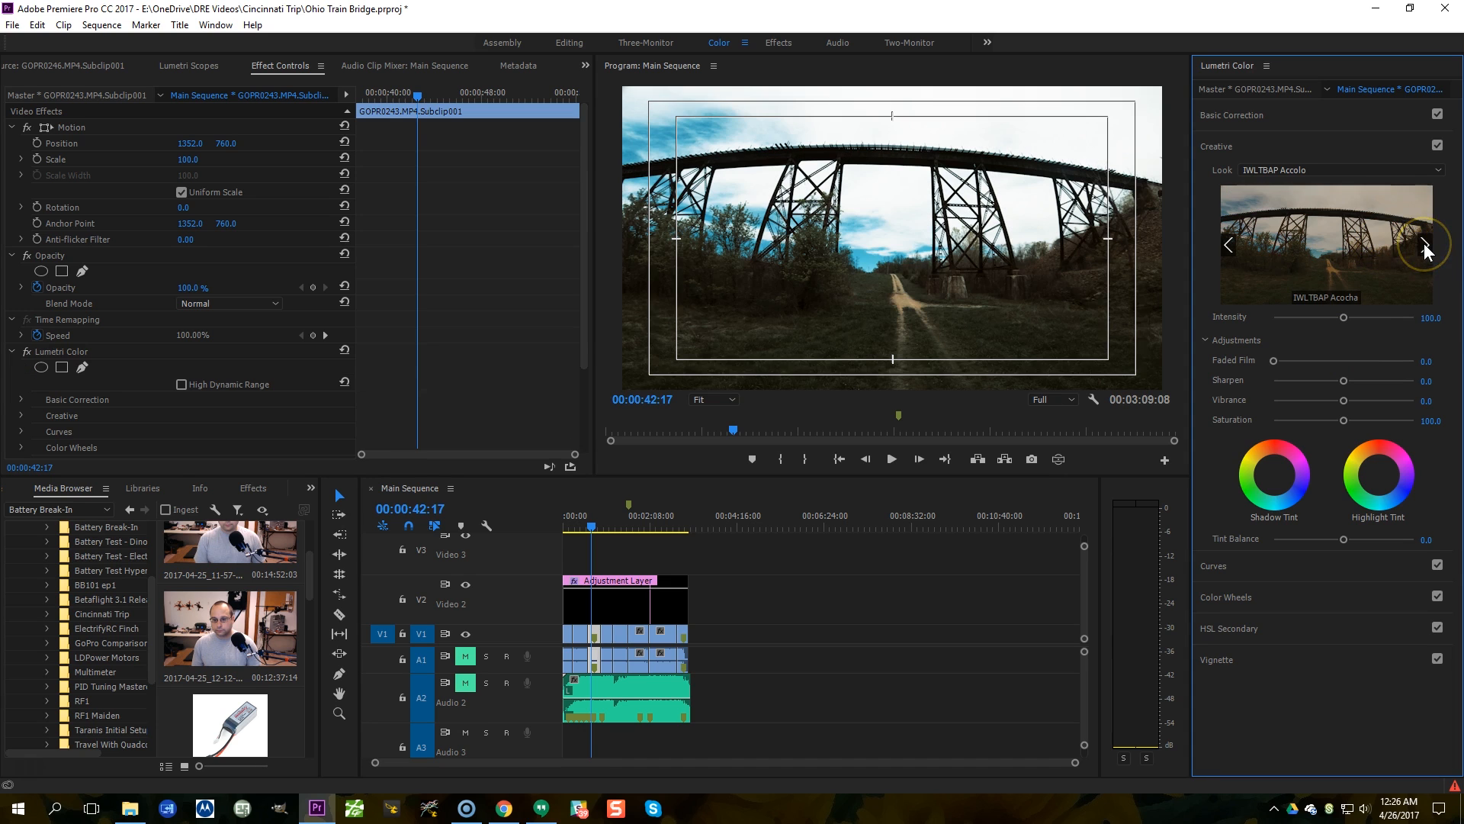
click(1229, 246)
key(space)
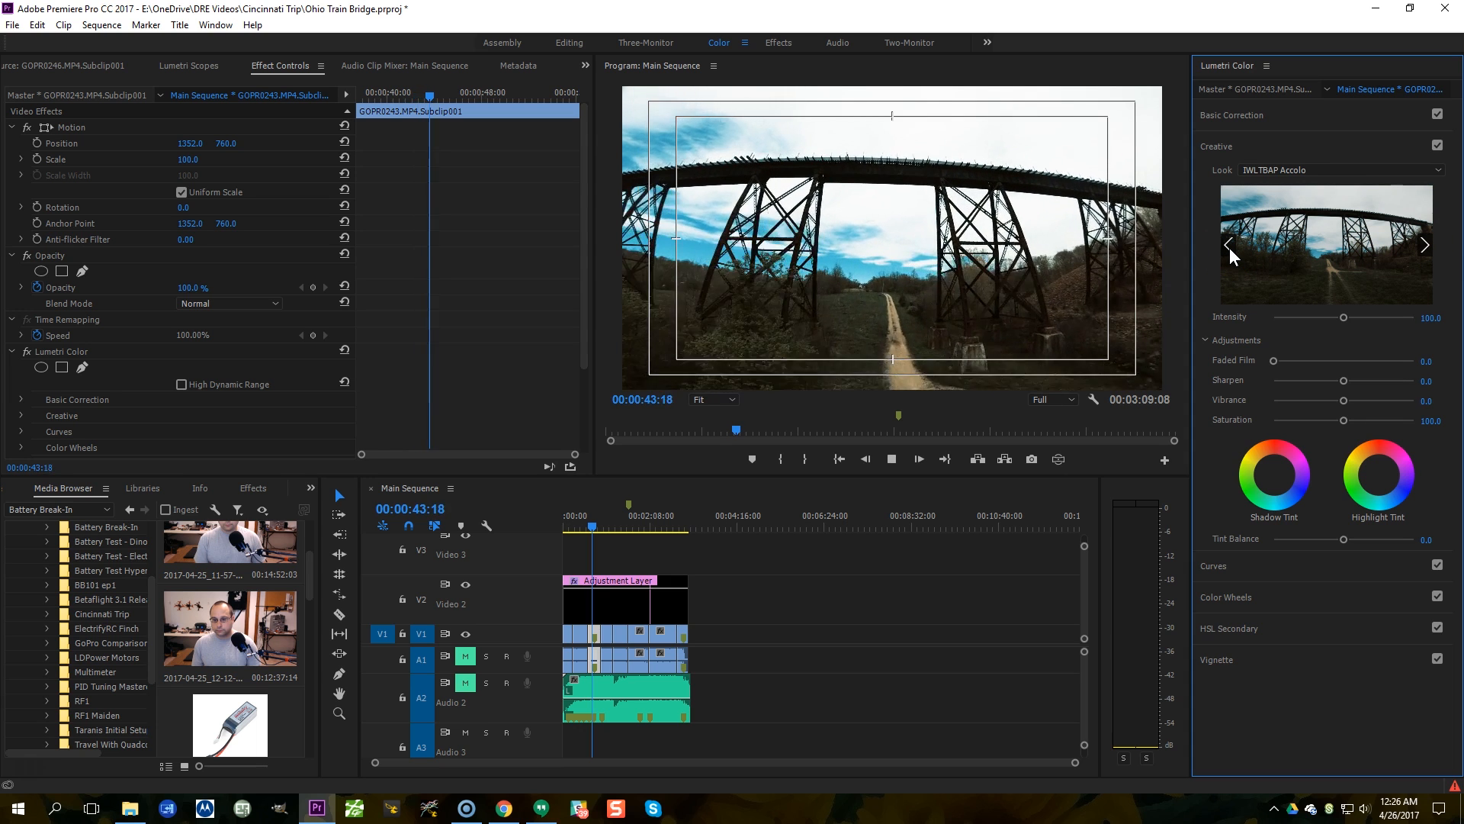
key(space)
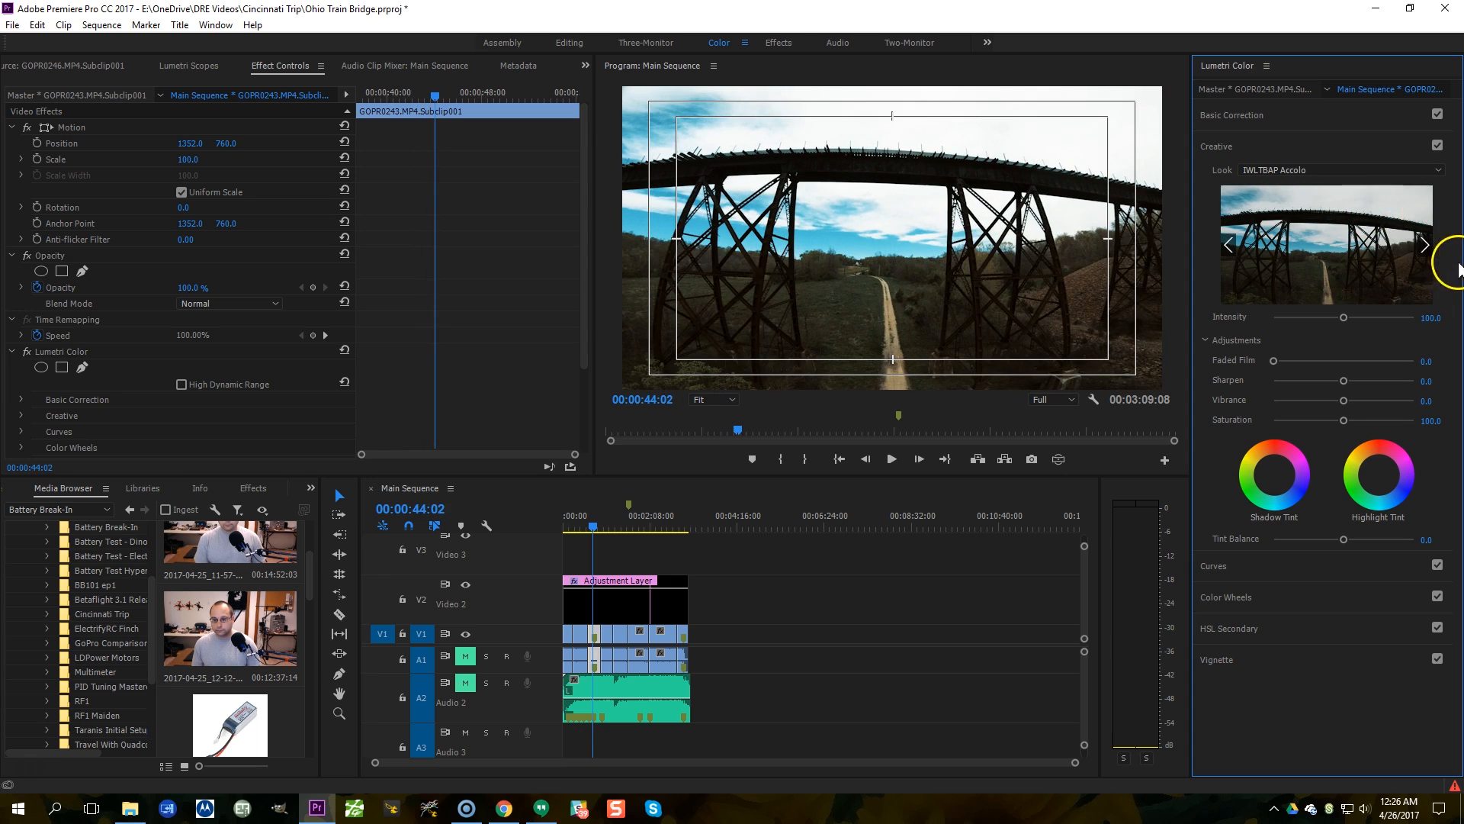
Step: Apply the IWLTBAP Altifi look to the bridge clip and compare the frame with Creative switched off and on
click(1426, 247)
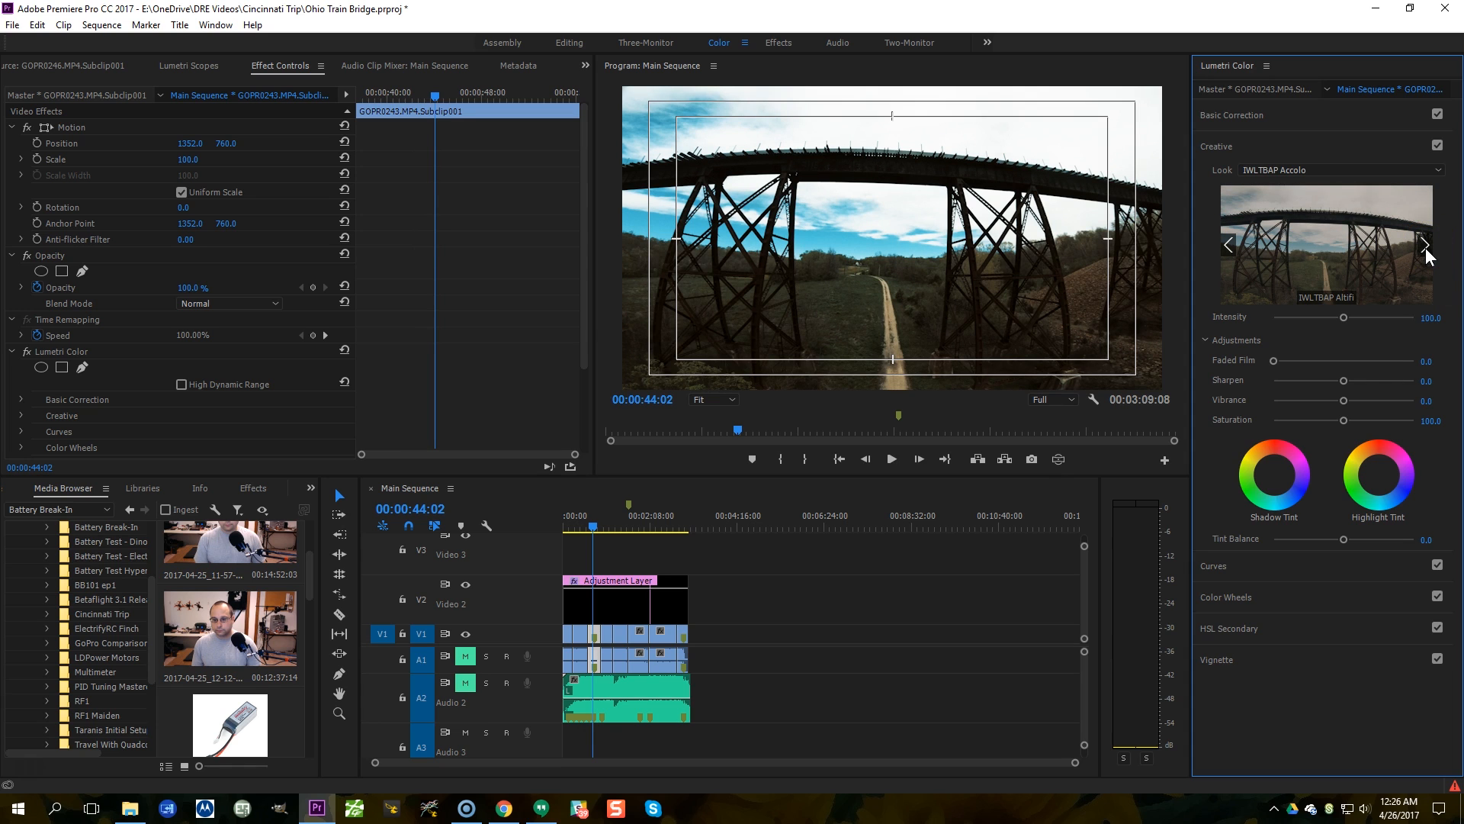
click(1354, 245)
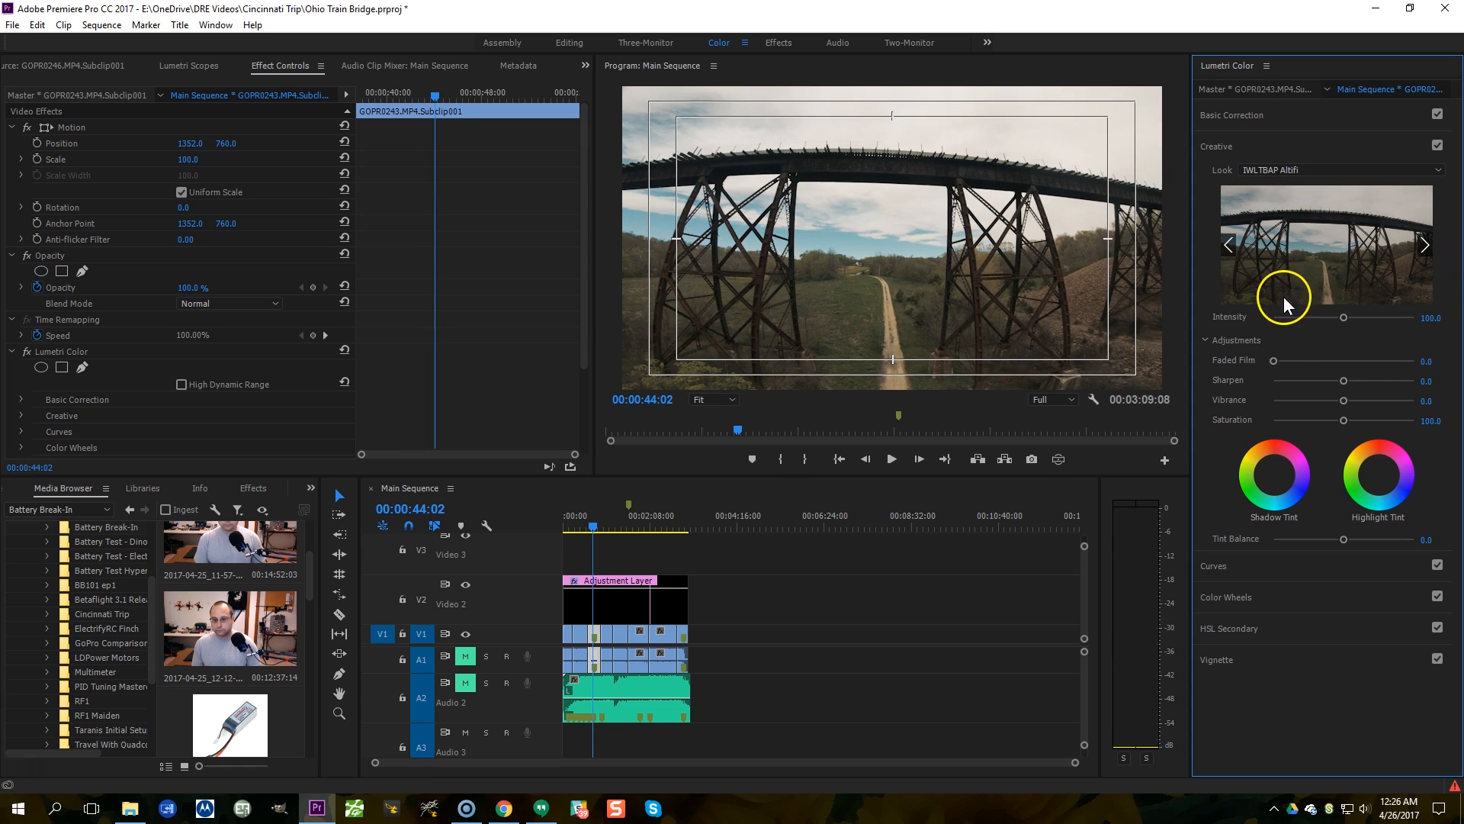
click(1433, 143)
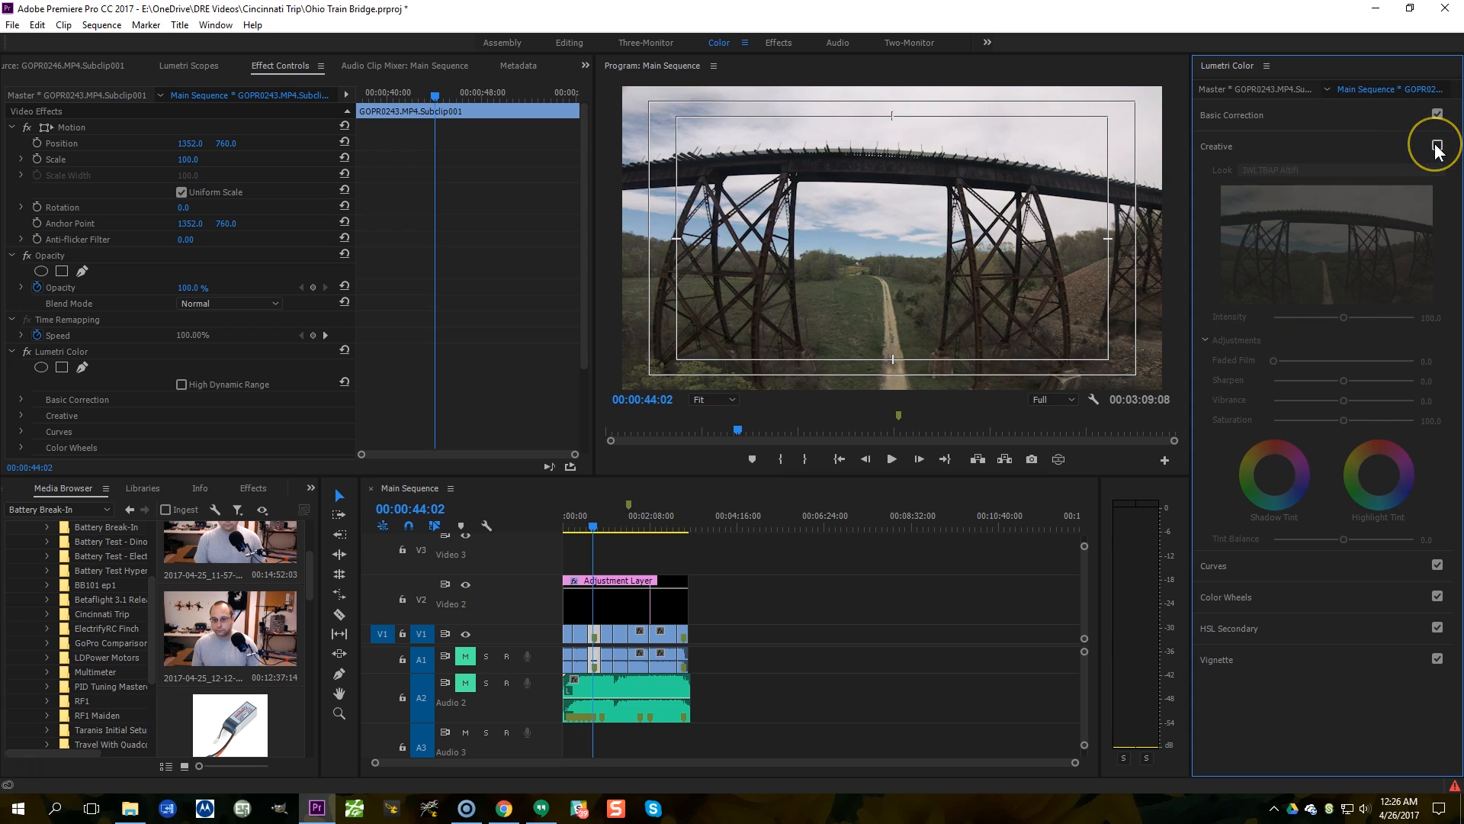
click(1436, 147)
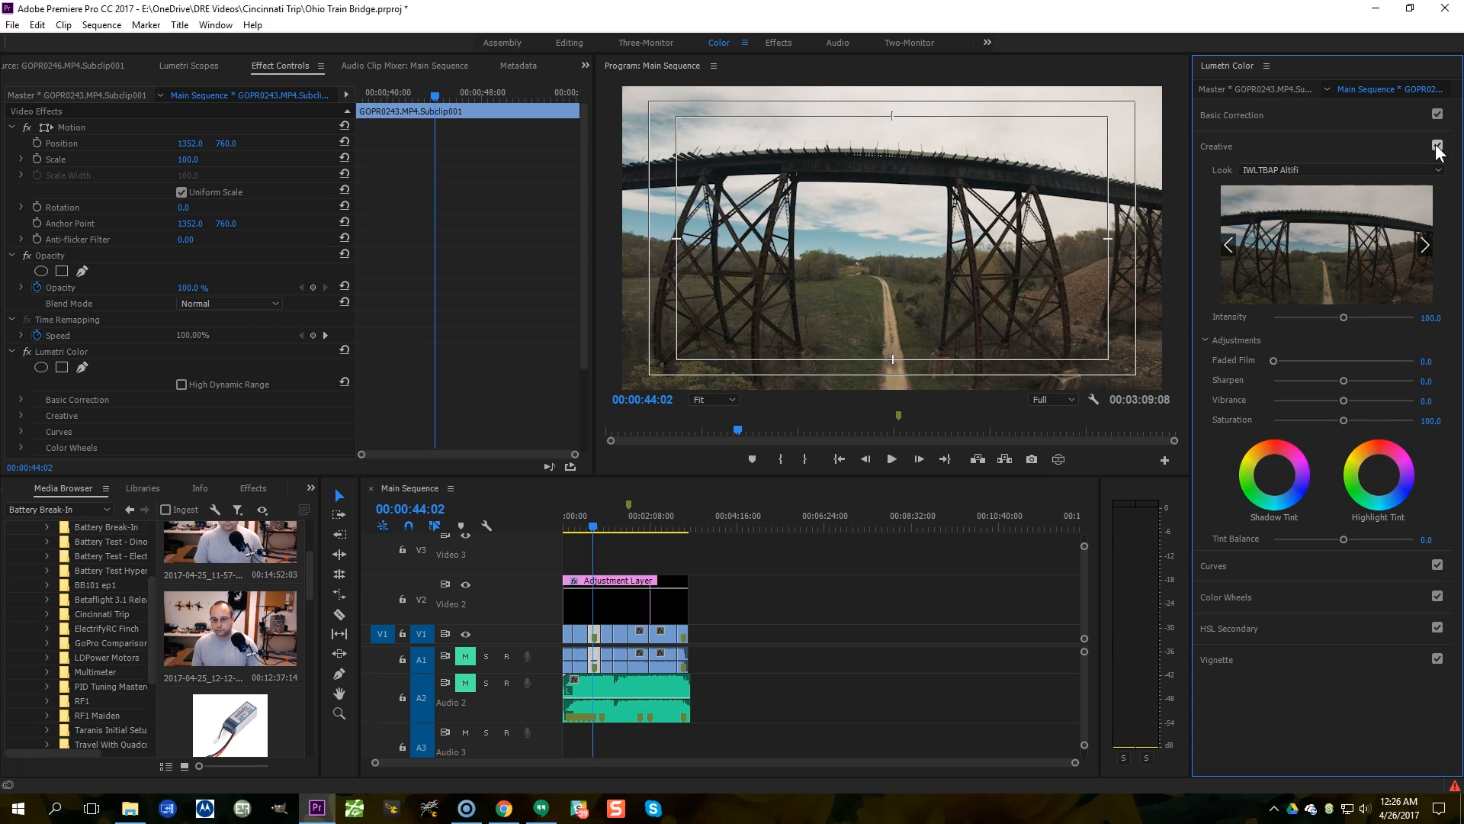
Step: Preview the look to 00:00:53:16, comparing Creative off and on at 00:00:46:10, and lower the look's Intensity slightly
key(space)
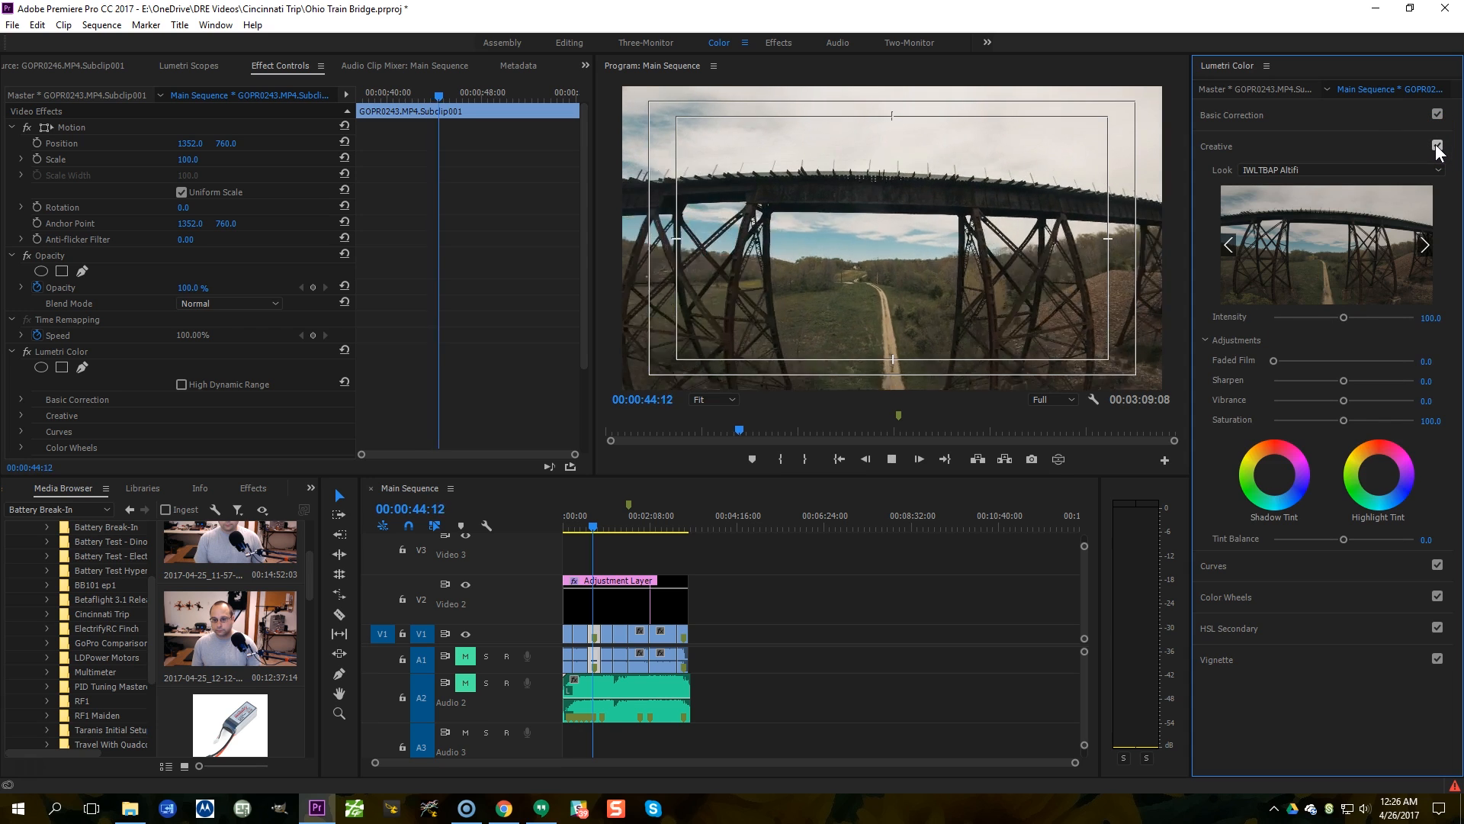
key(space)
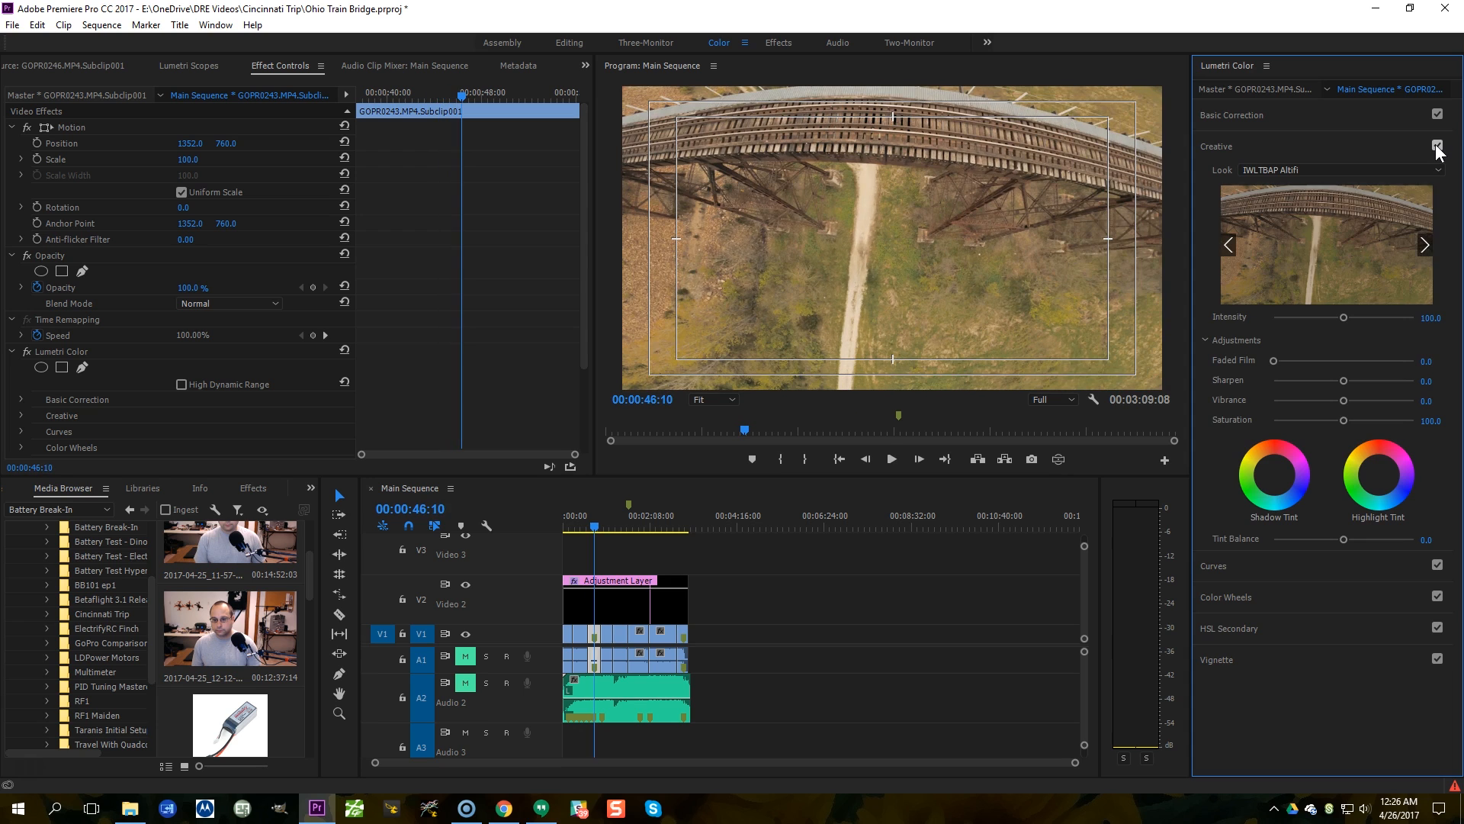
click(1437, 147)
click(1438, 145)
key(space)
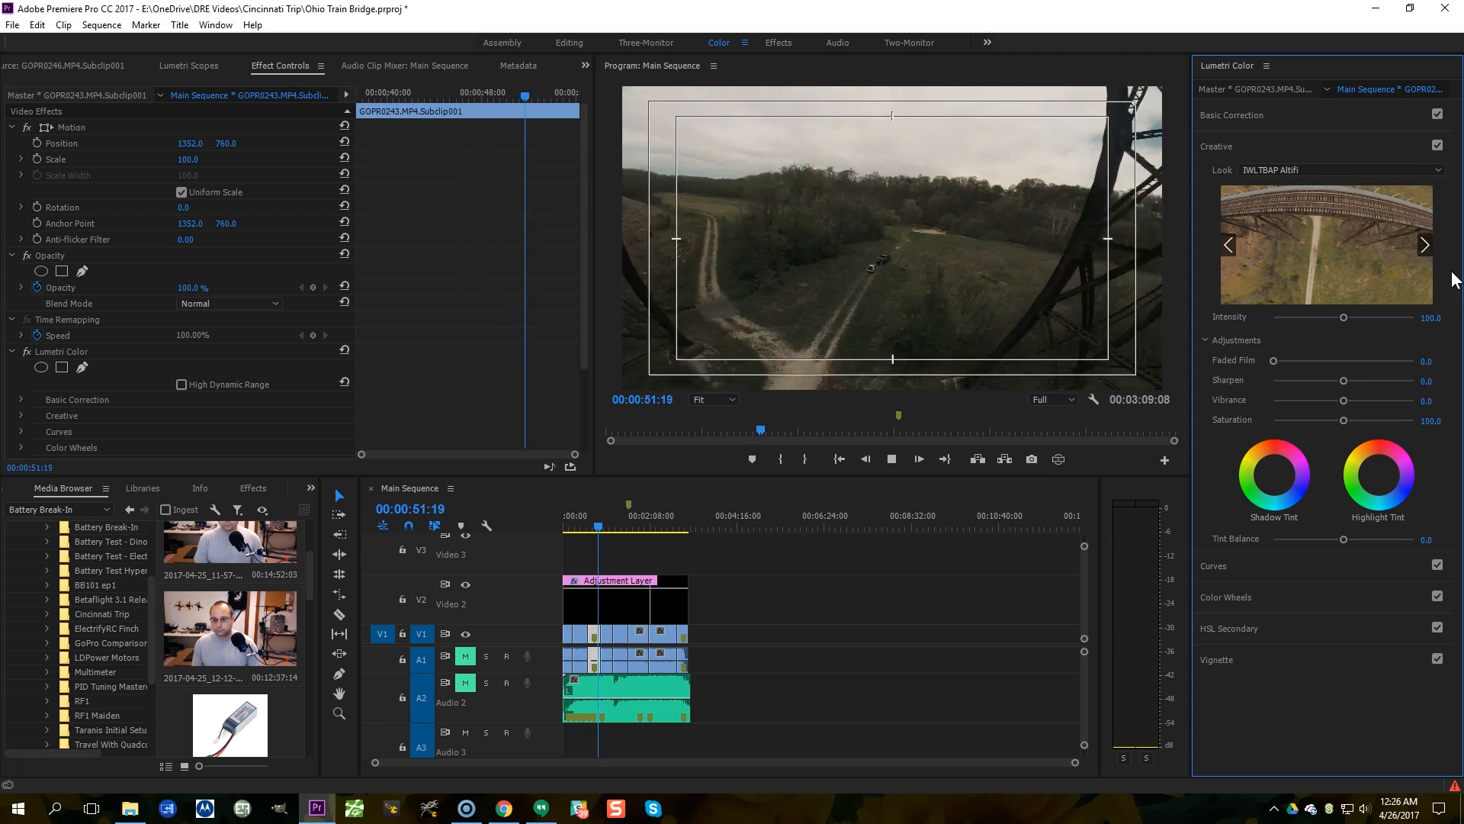
click(1307, 359)
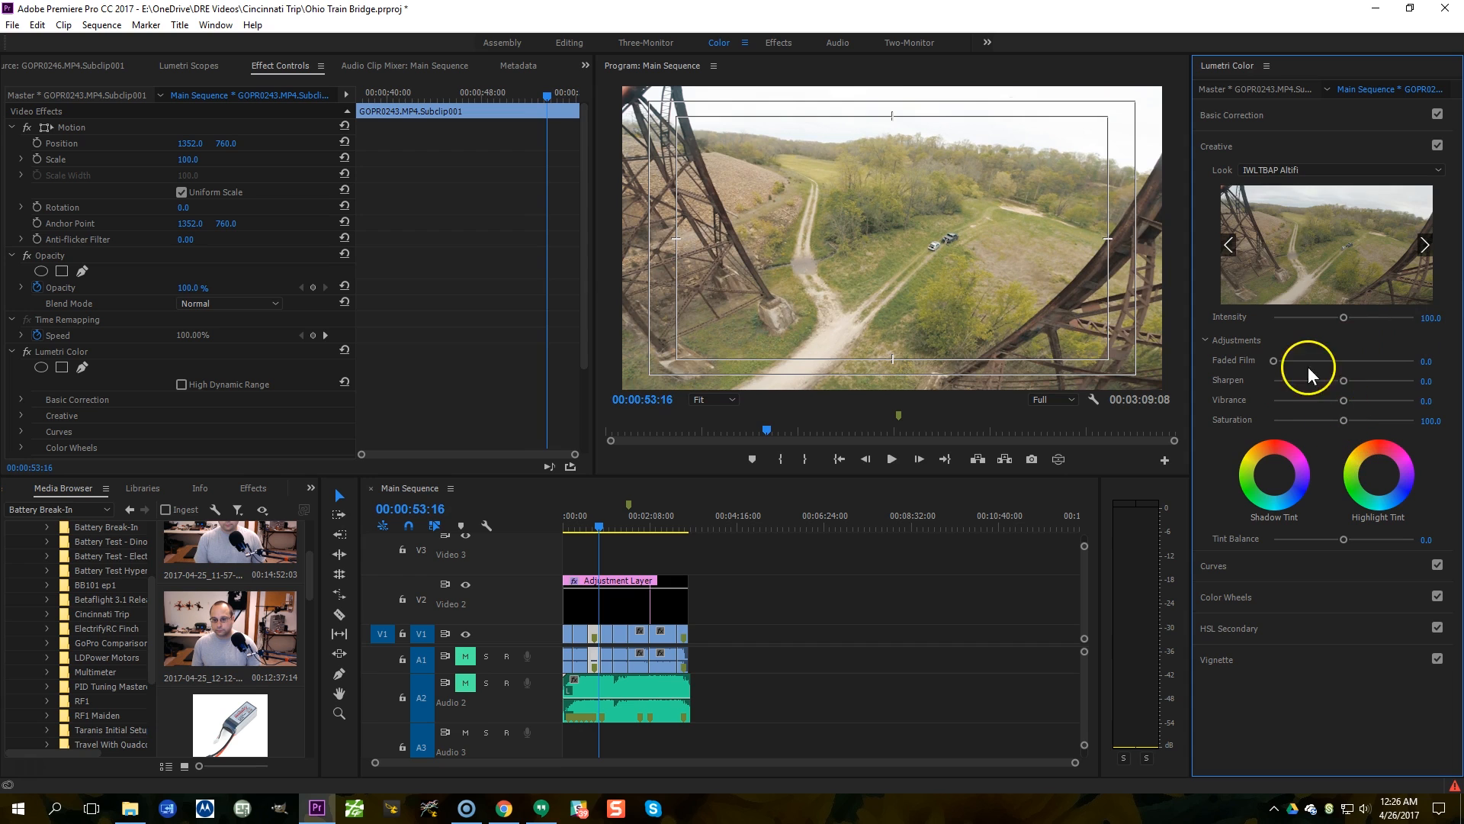
mouse_move(1343, 314)
mouse_down()
mouse_move(1265, 318)
mouse_move(1320, 318)
mouse_up()
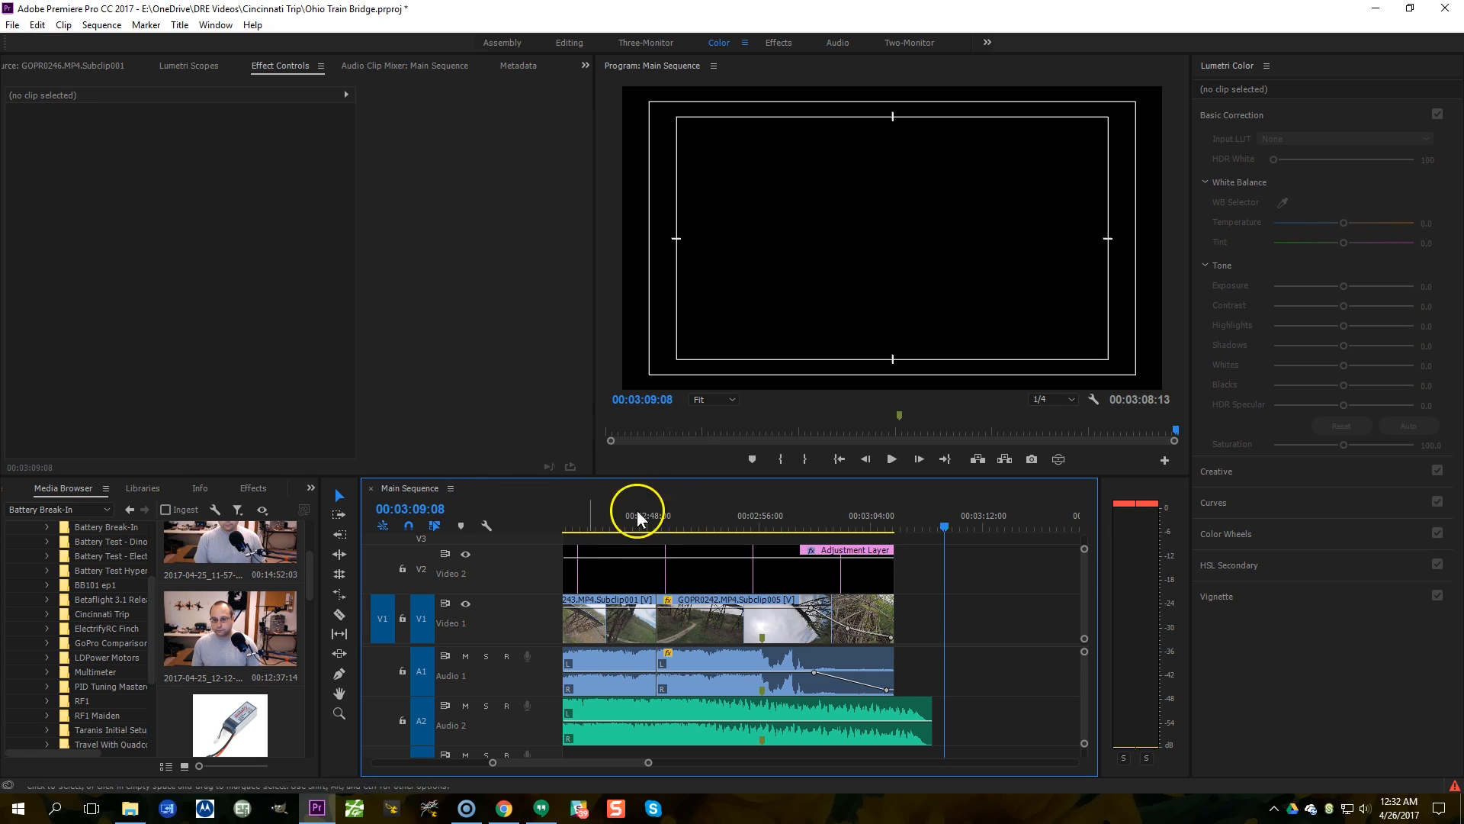
Step: Open the export settings for the Main Sequence from 00:02:51:08 and scrub through the output preview
click(695, 517)
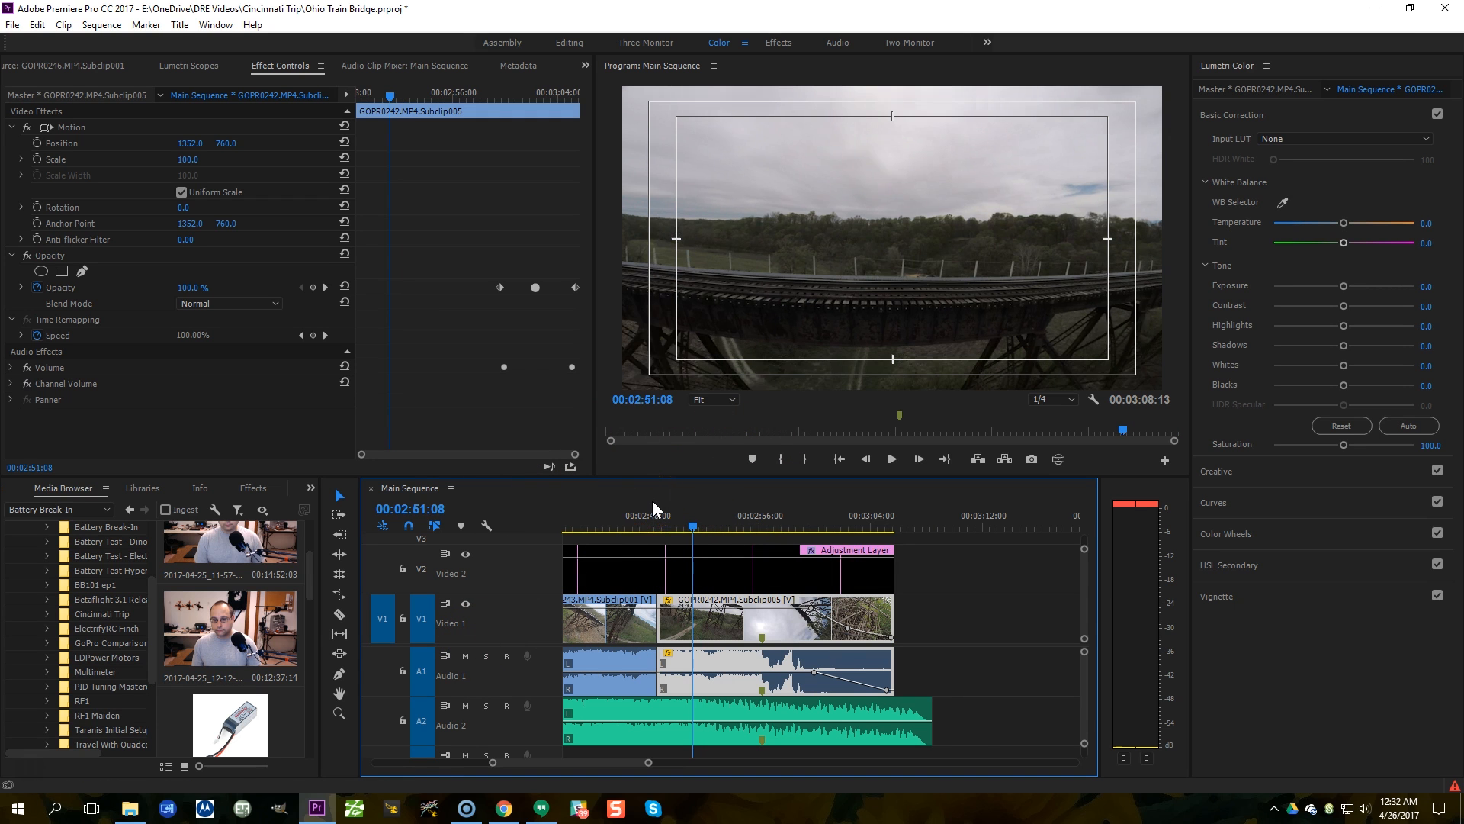
key(ctrl+m)
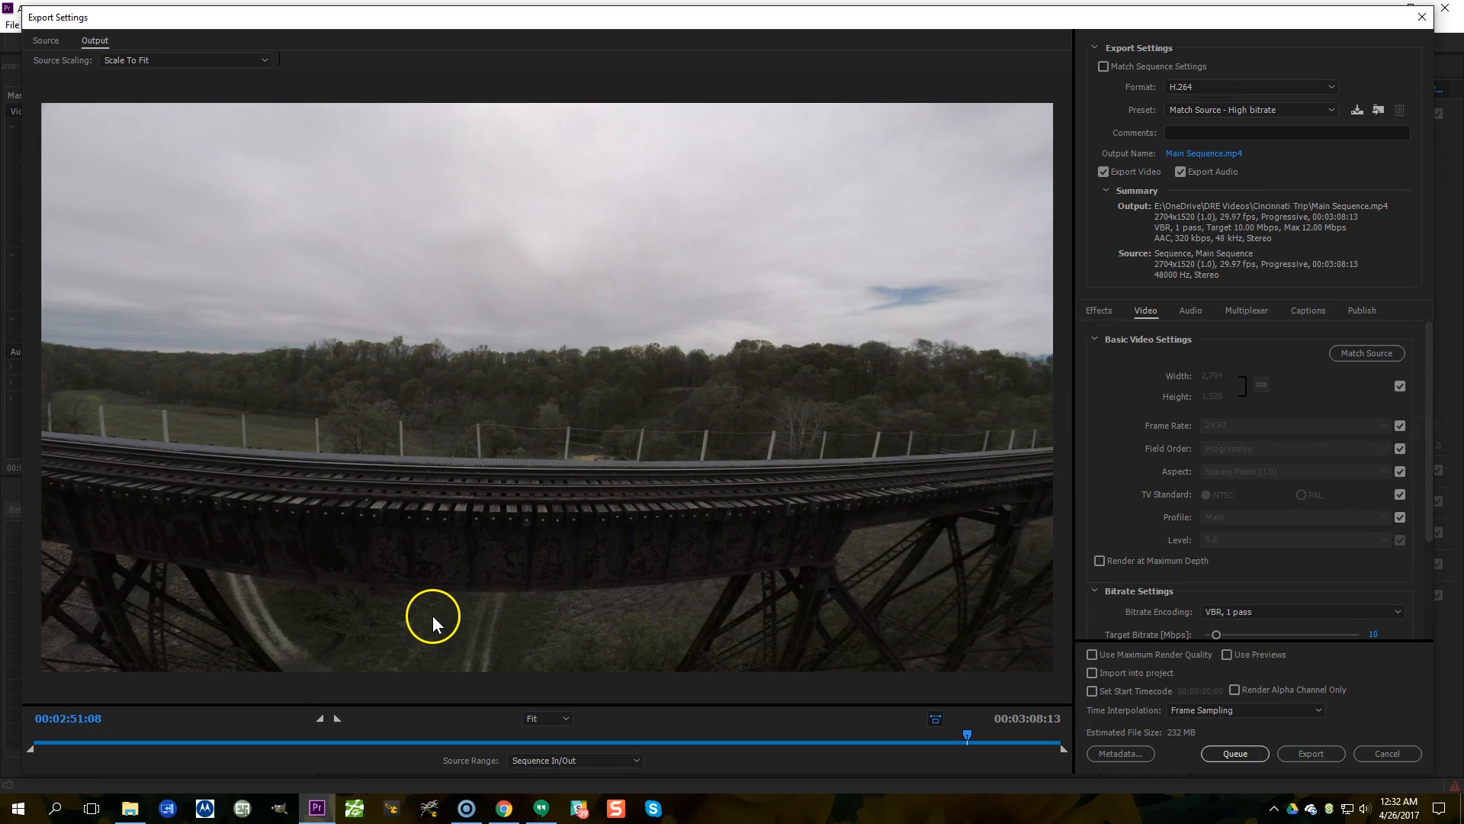
drag(306, 731, 396, 740)
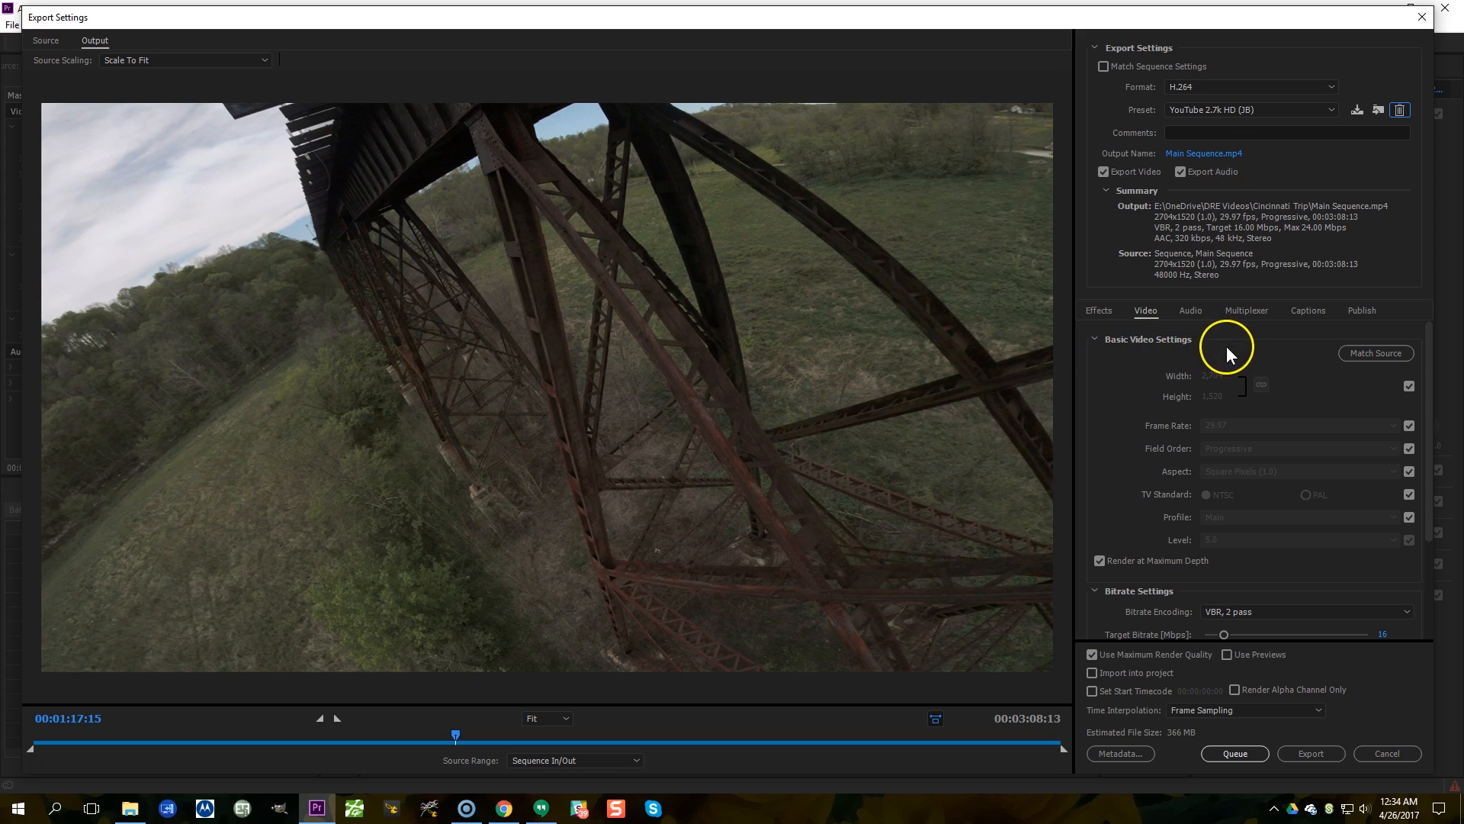
Step: Unlink the export frame size from the source, match it again, and review the bitrate and advanced video settings
click(1409, 385)
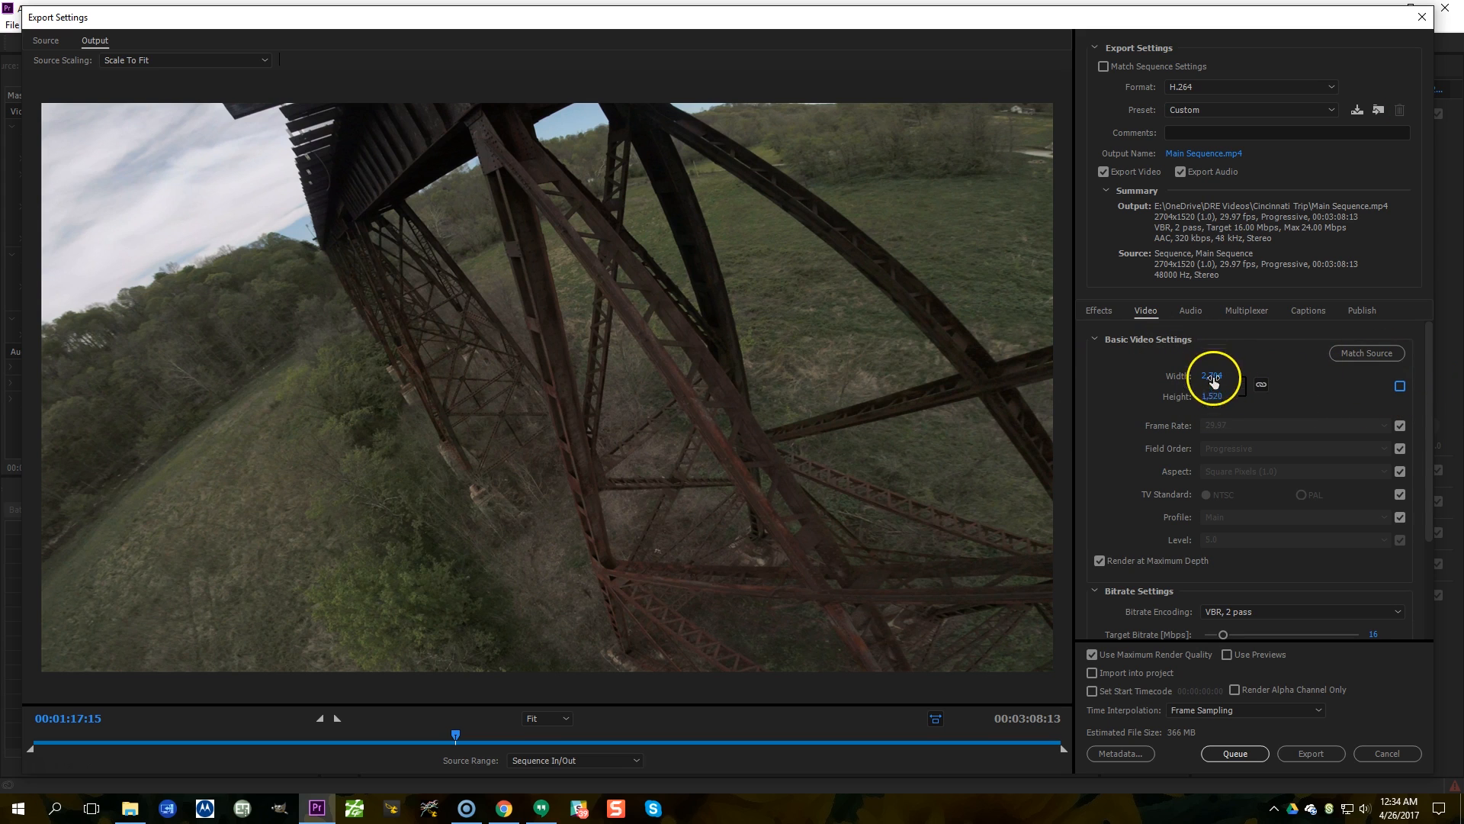
click(1398, 386)
drag(1429, 459, 1411, 567)
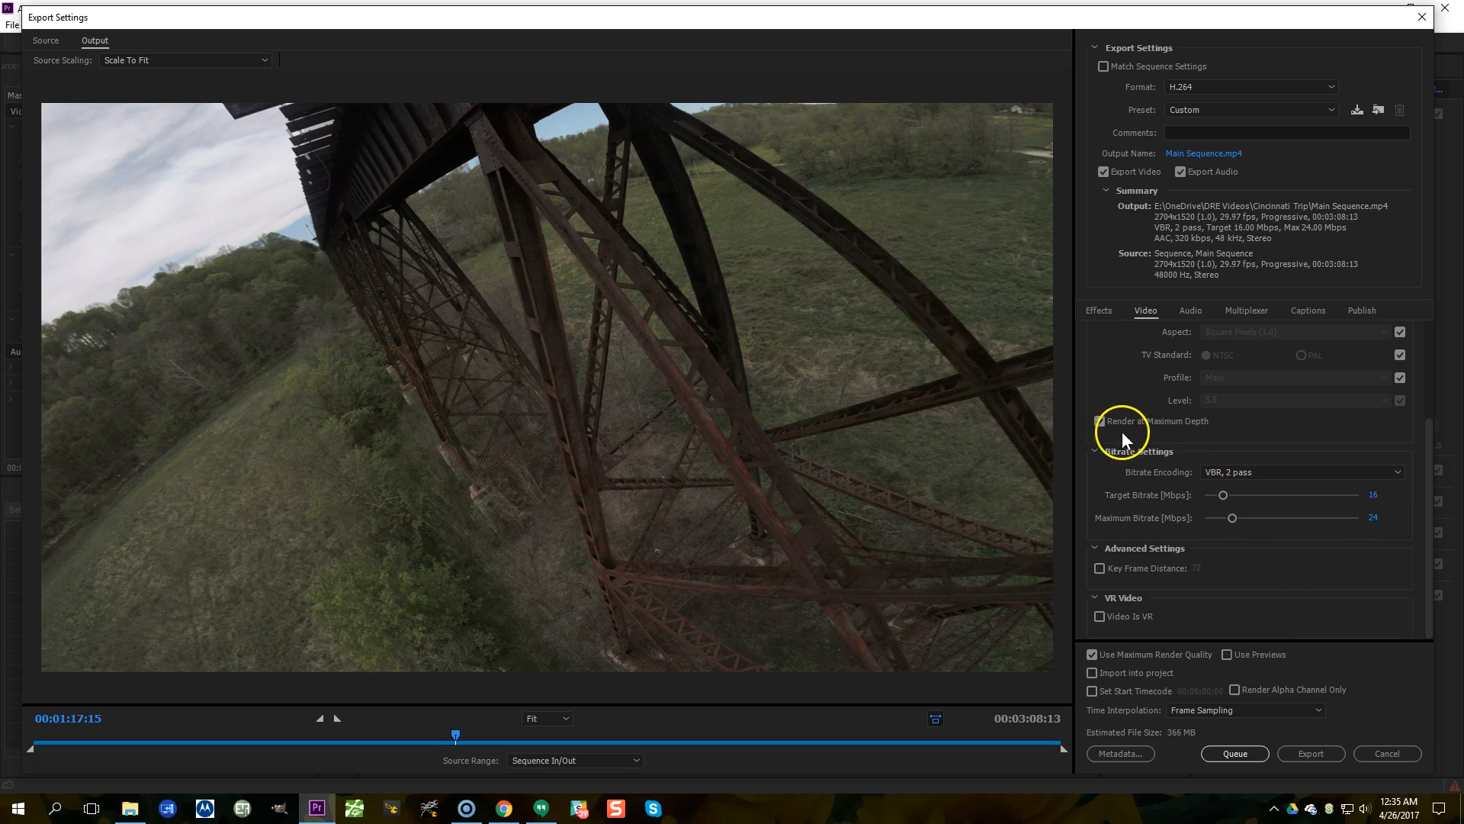
drag(1429, 465, 1431, 348)
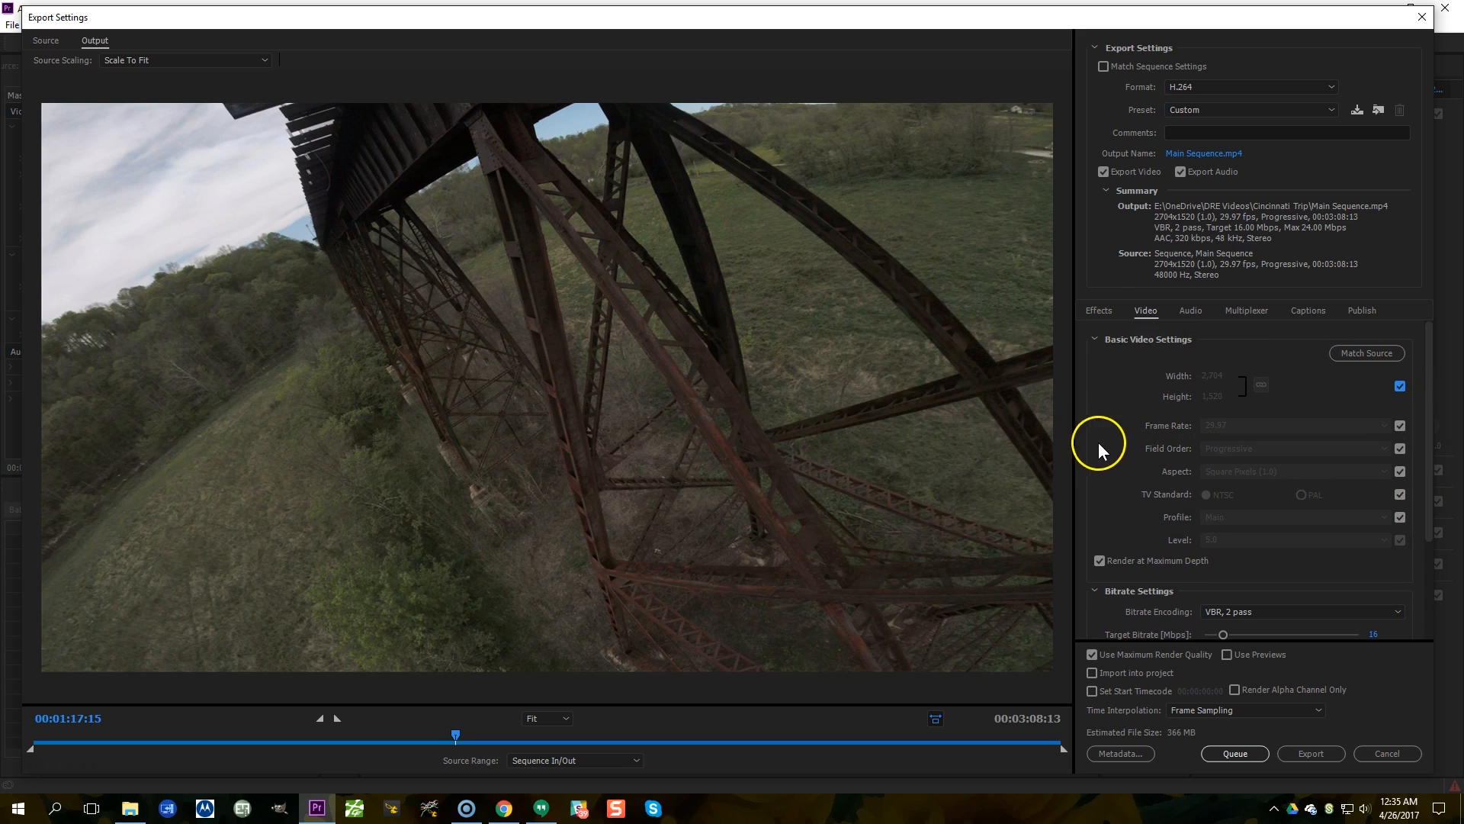
Step: Name the output file Ohio Train Bridge FPV Freestyle in the Cincinnati Trip folder and export the sequence
click(1221, 153)
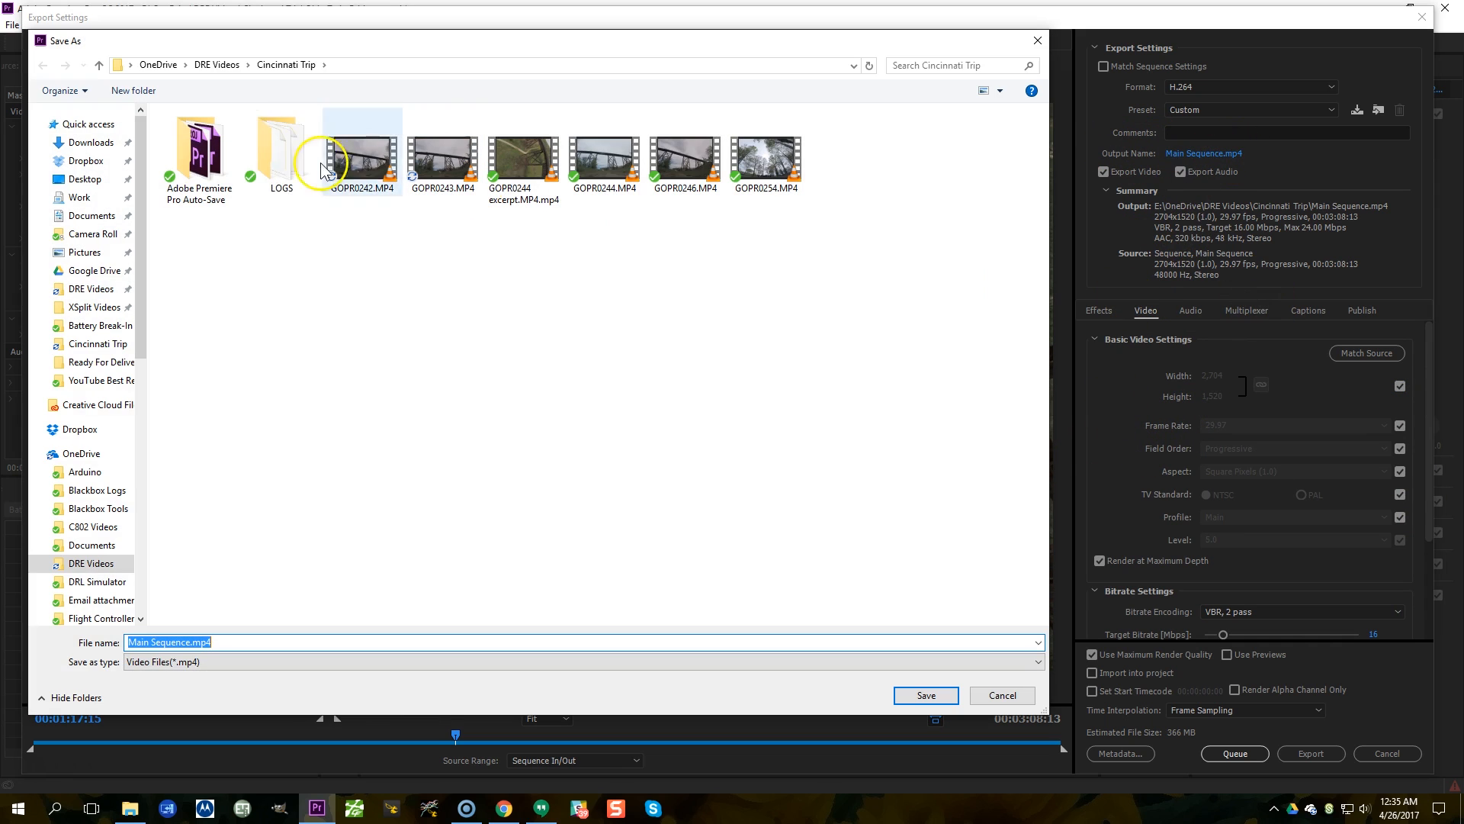
text(O)
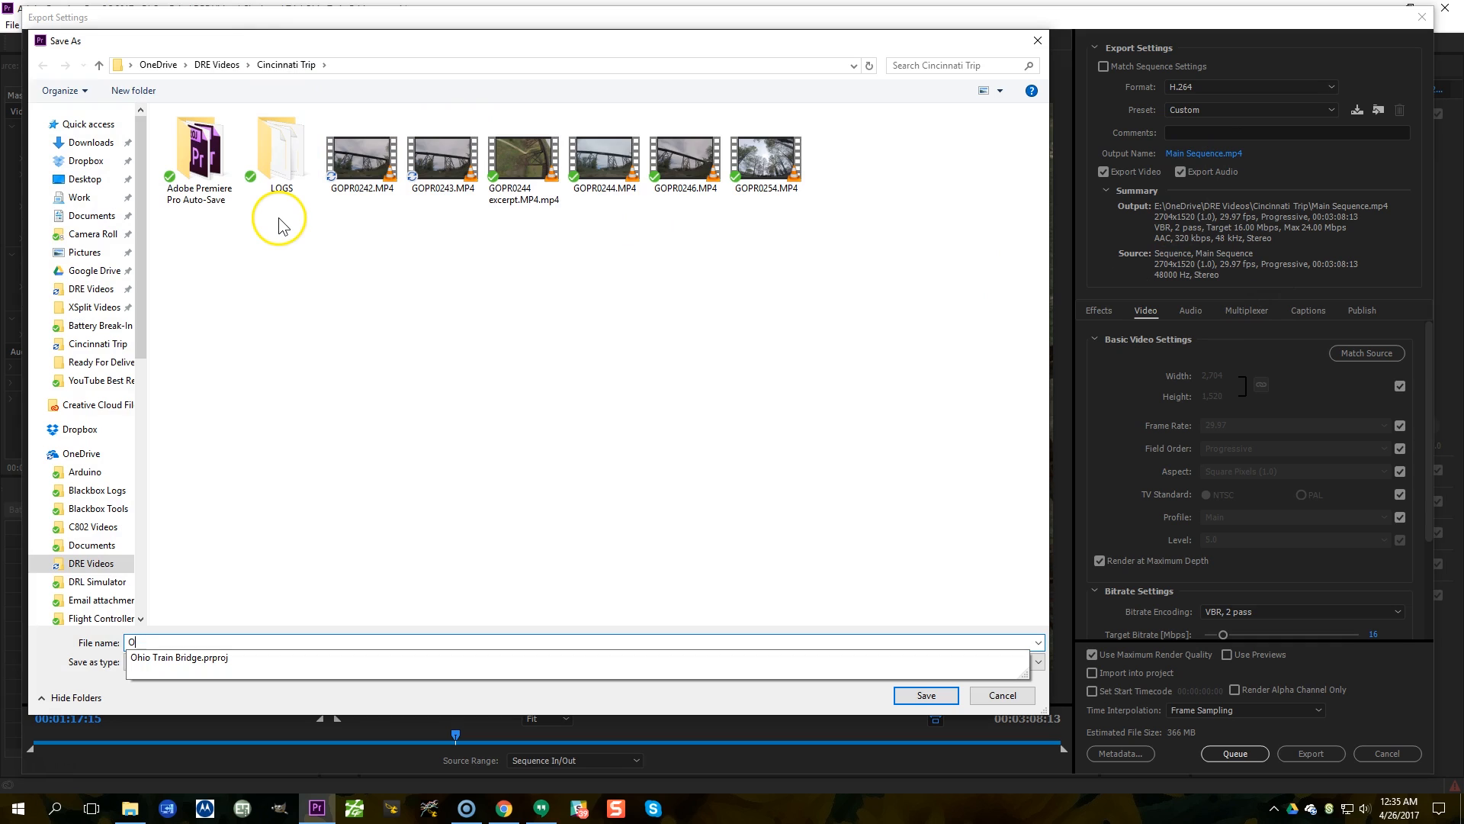
text(hio Train B)
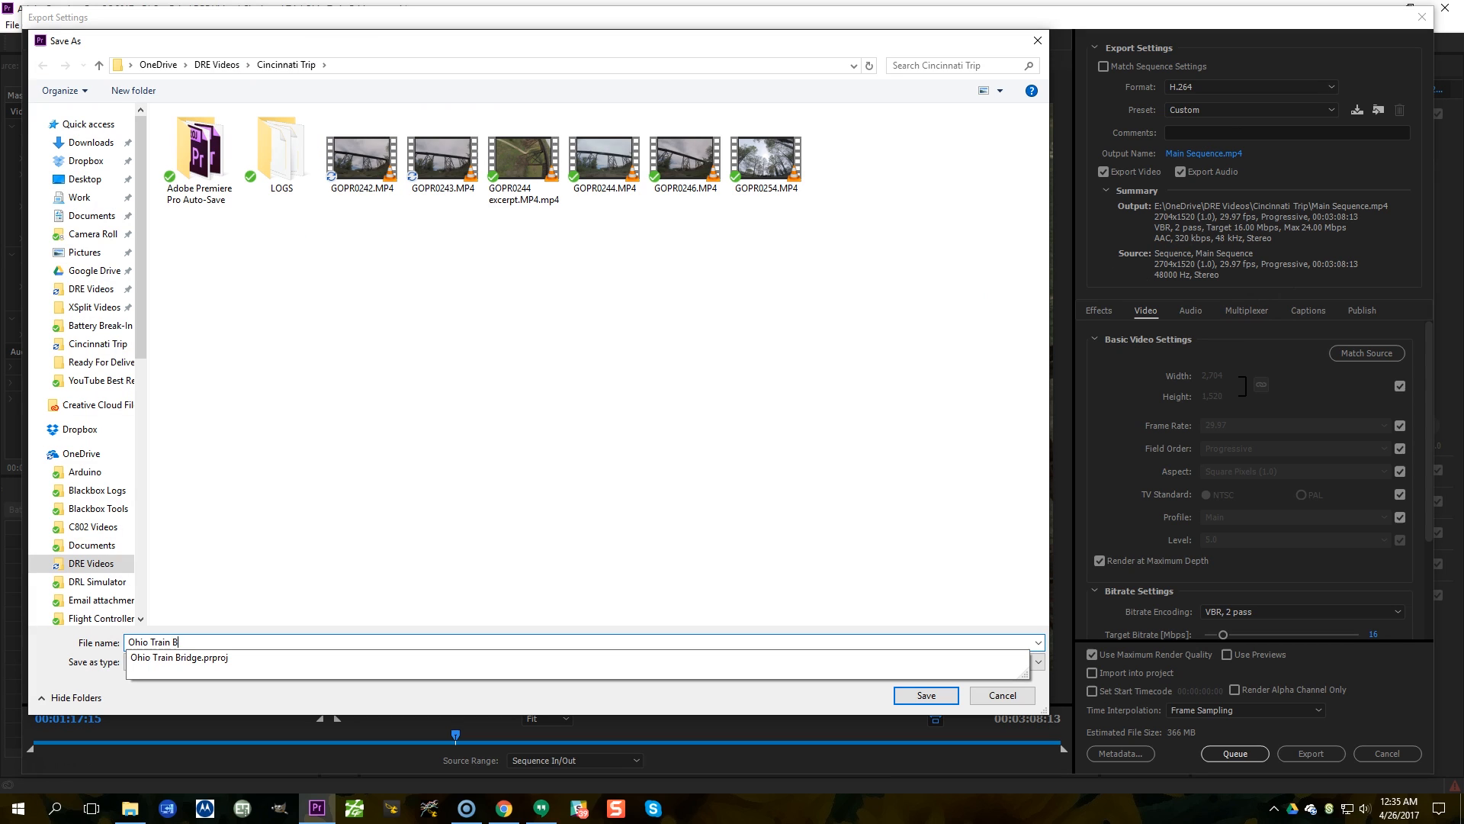
text(ridge FPV Freestyle)
key(Return)
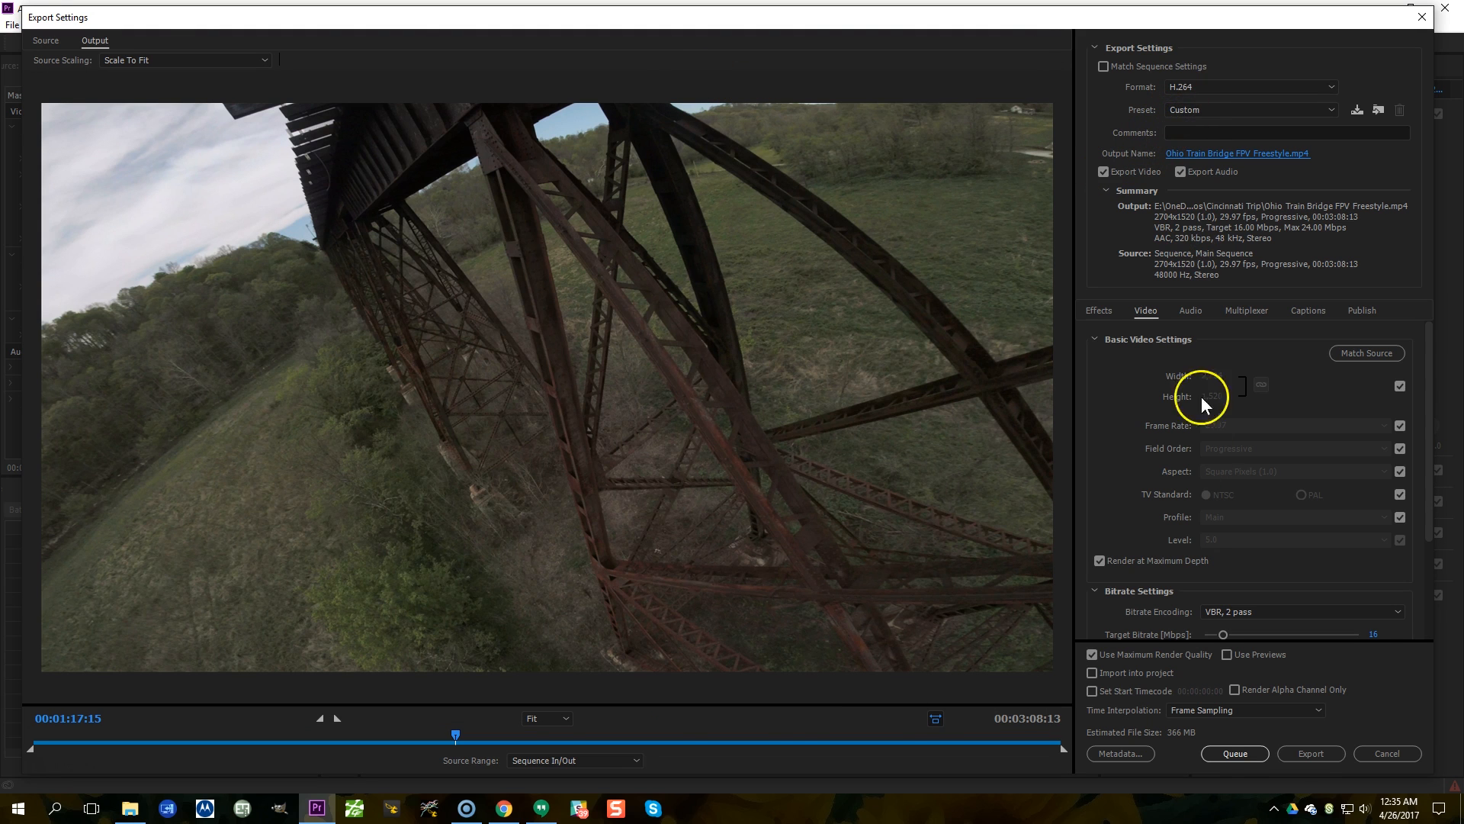
click(1309, 756)
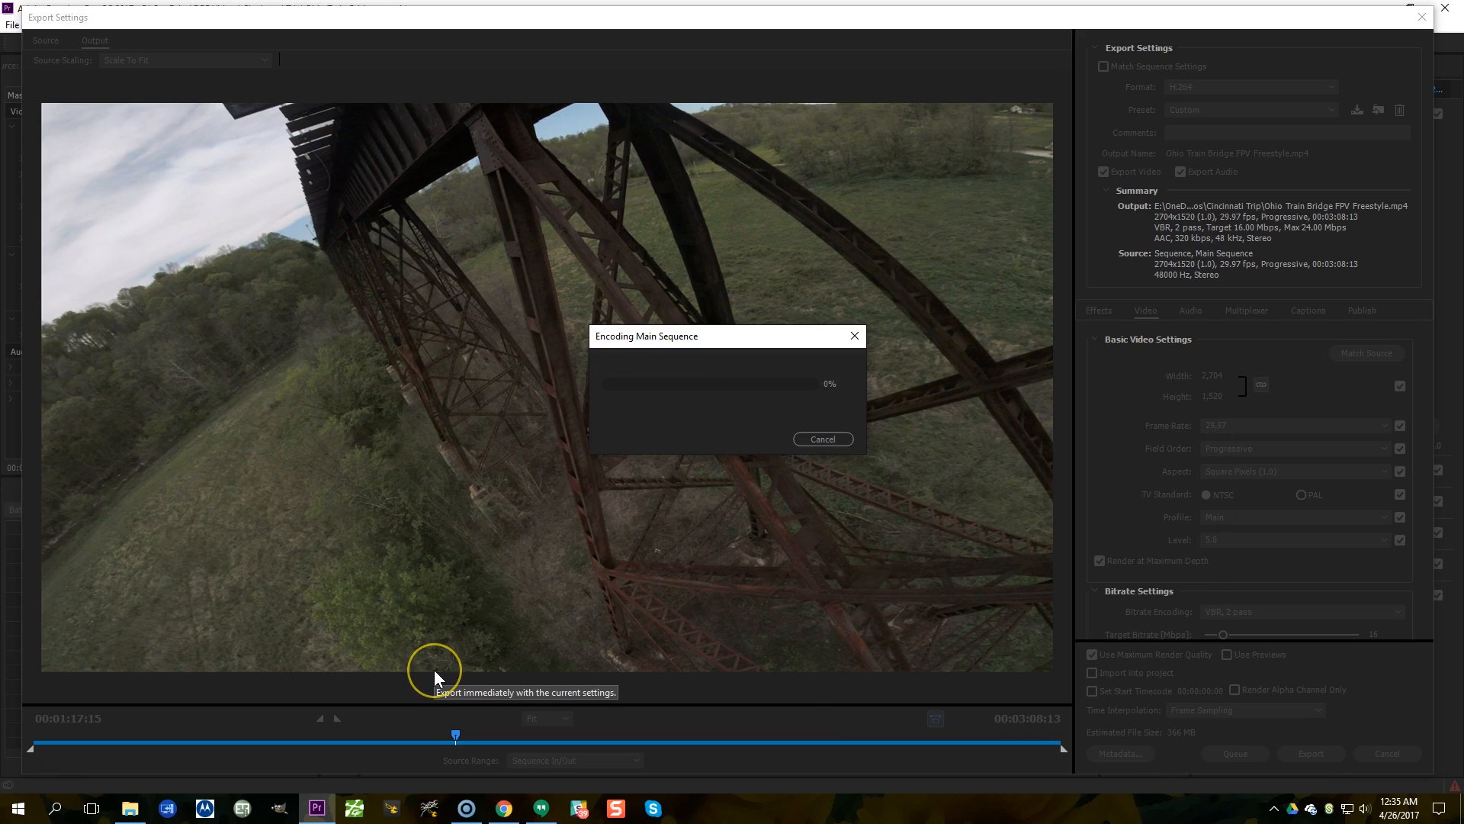